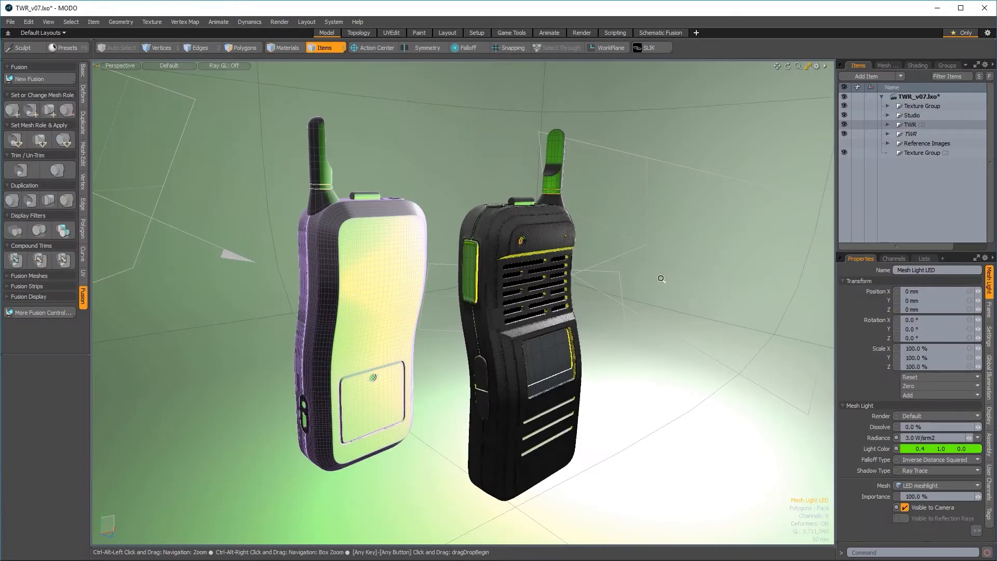
{"action": "left_click_drag", "start_coordinate": [662, 272], "coordinate": [578, 292], "text": "ctrl+alt"}
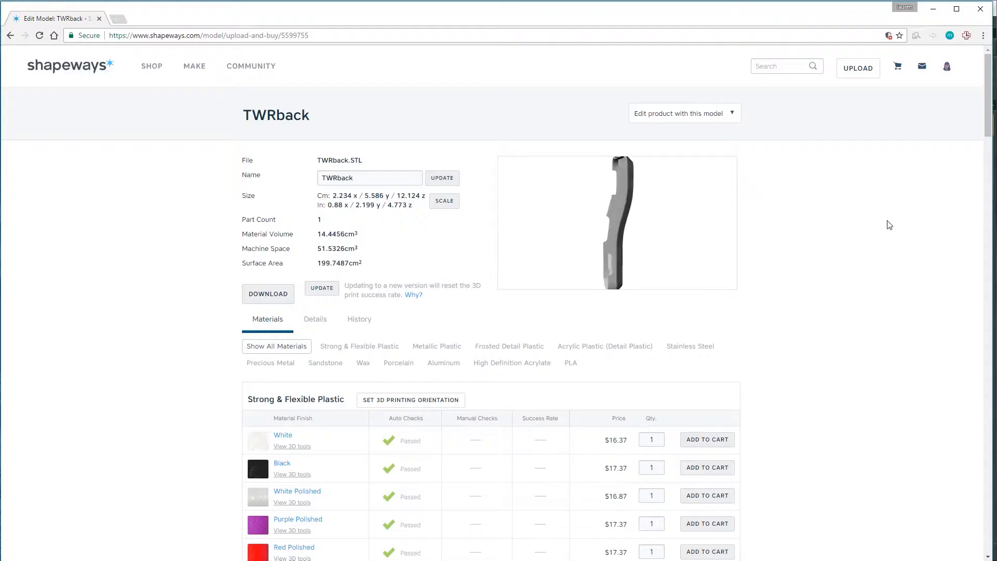
{"action": "left_click_drag", "start_coordinate": [728, 232], "coordinate": [683, 232]}
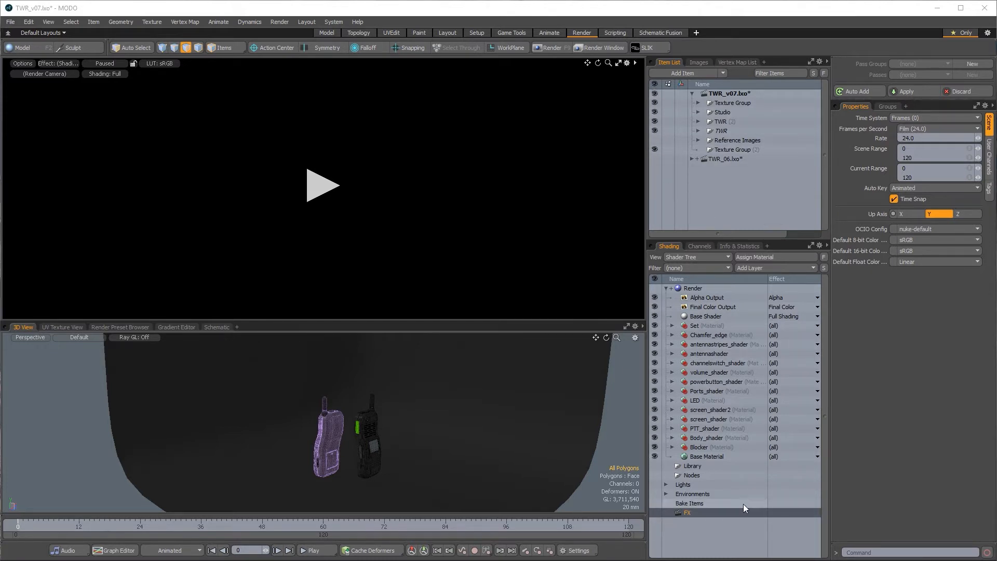
Step: Examine the Set group's material settings and look through the UV texture, schematic, render preset and gradient editor views
{"action": "left_click", "coordinate": [672, 326]}
{"action": "left_click", "coordinate": [701, 355]}
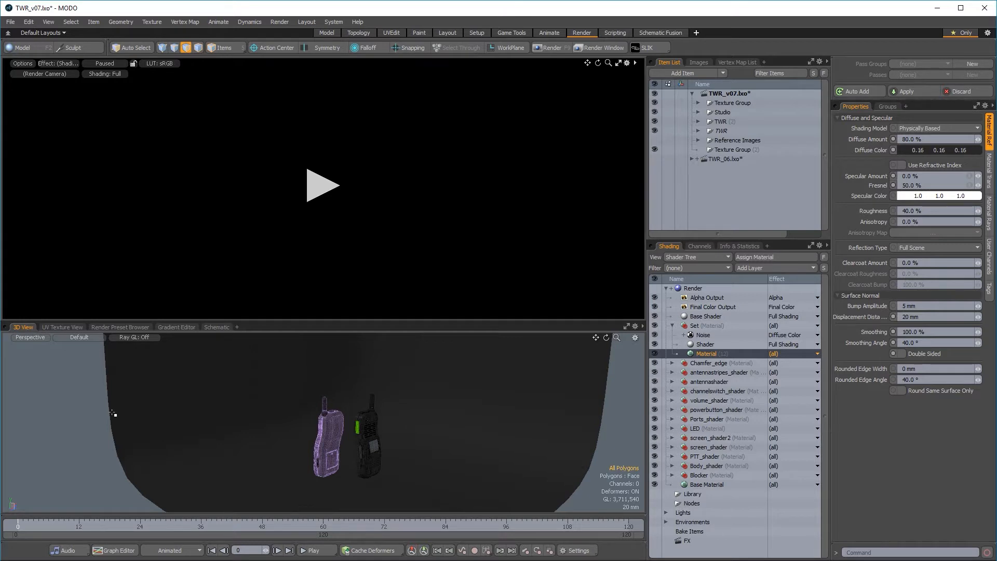
{"action": "left_click", "coordinate": [63, 328]}
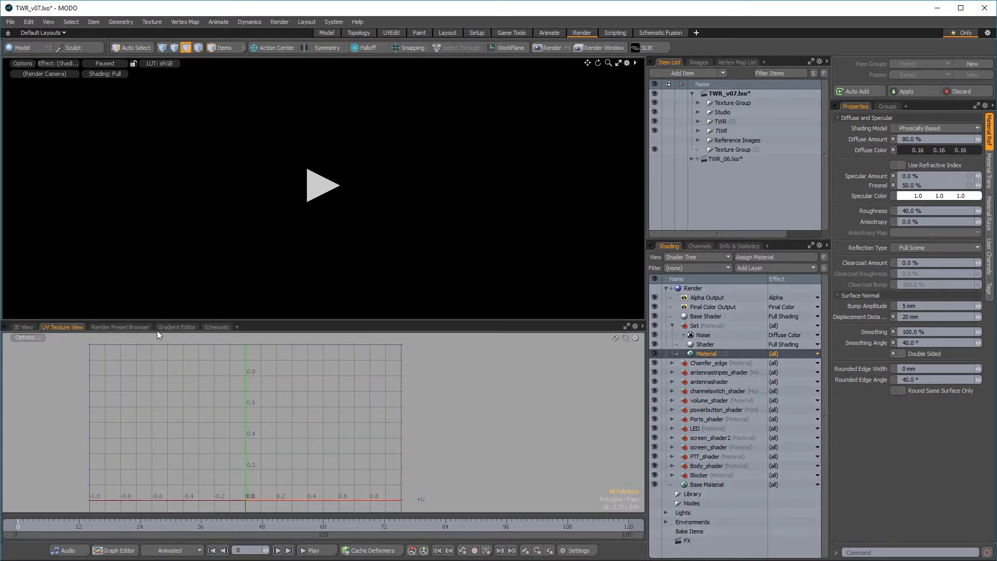
{"action": "left_click", "coordinate": [217, 328]}
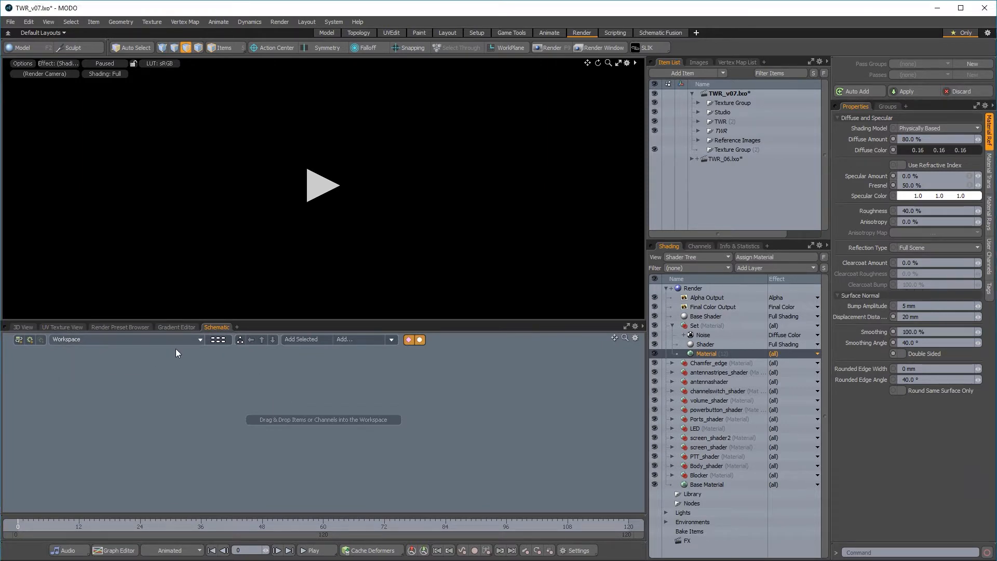
{"action": "left_click", "coordinate": [142, 326]}
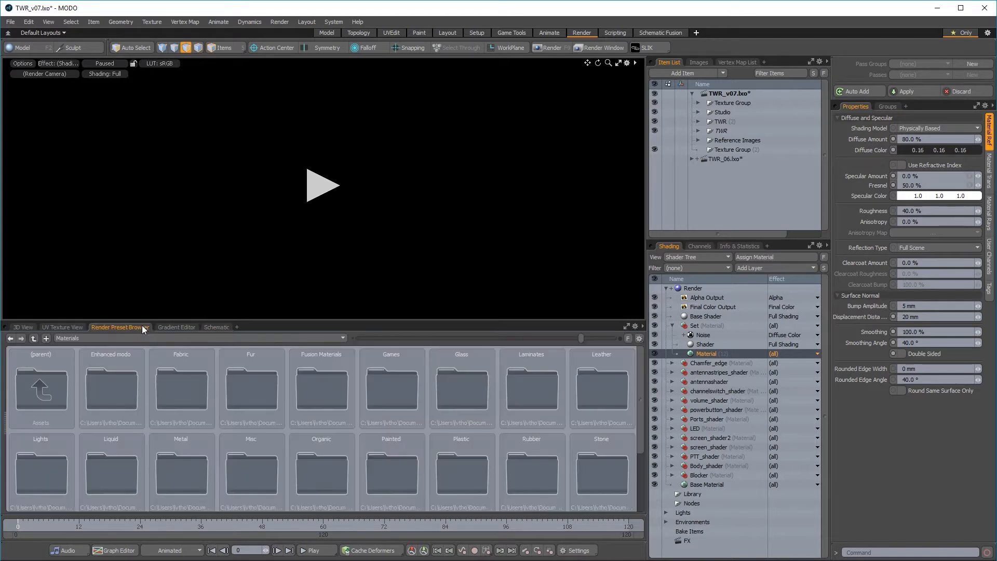
{"action": "left_click", "coordinate": [189, 328]}
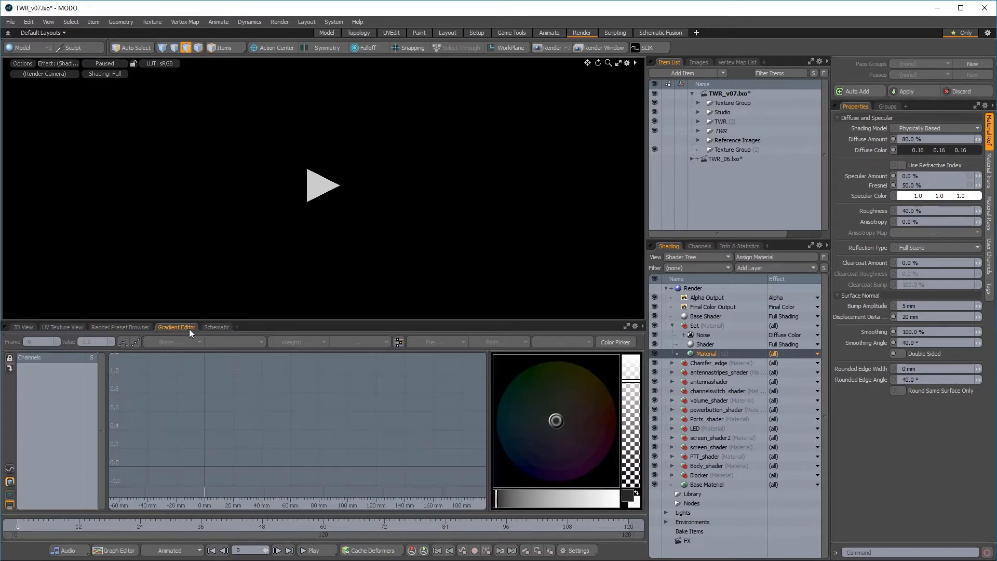
{"action": "left_click", "coordinate": [119, 326]}
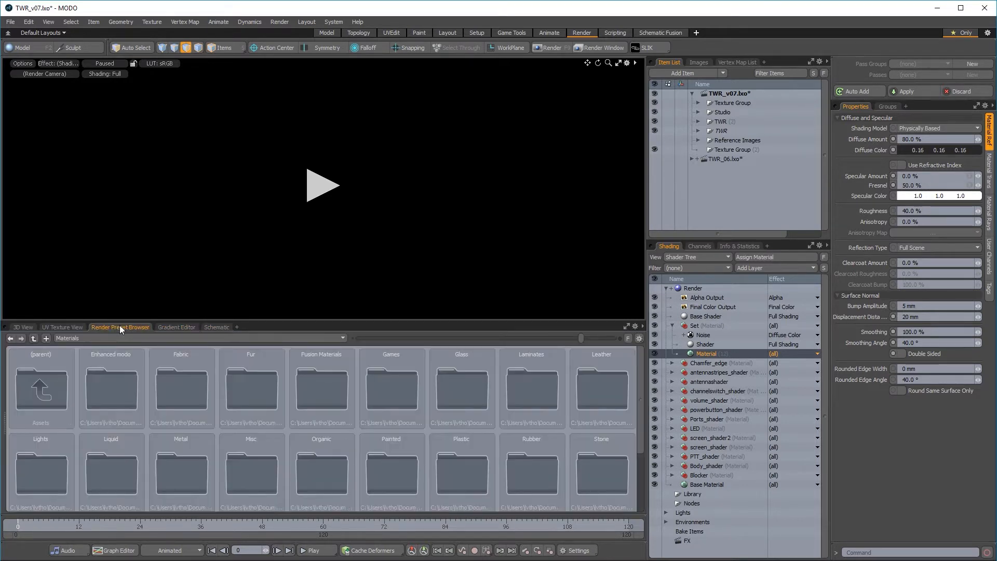
Step: Browse the material preset library through the Metal, Brass, Plastic, PVC and Laminates folders
{"action": "double_click", "coordinate": [197, 483]}
{"action": "double_click", "coordinate": [203, 384]}
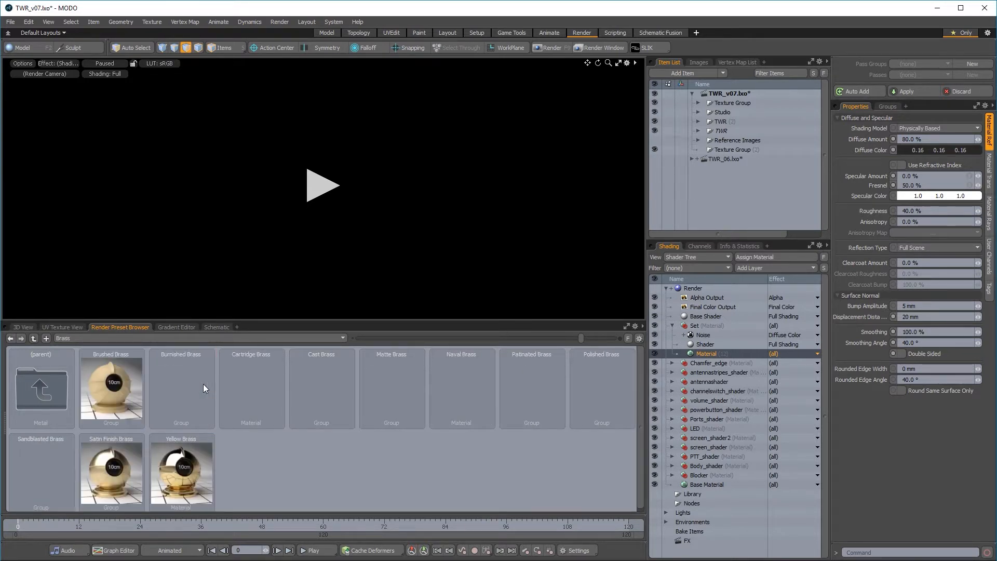
{"action": "double_click", "coordinate": [45, 390]}
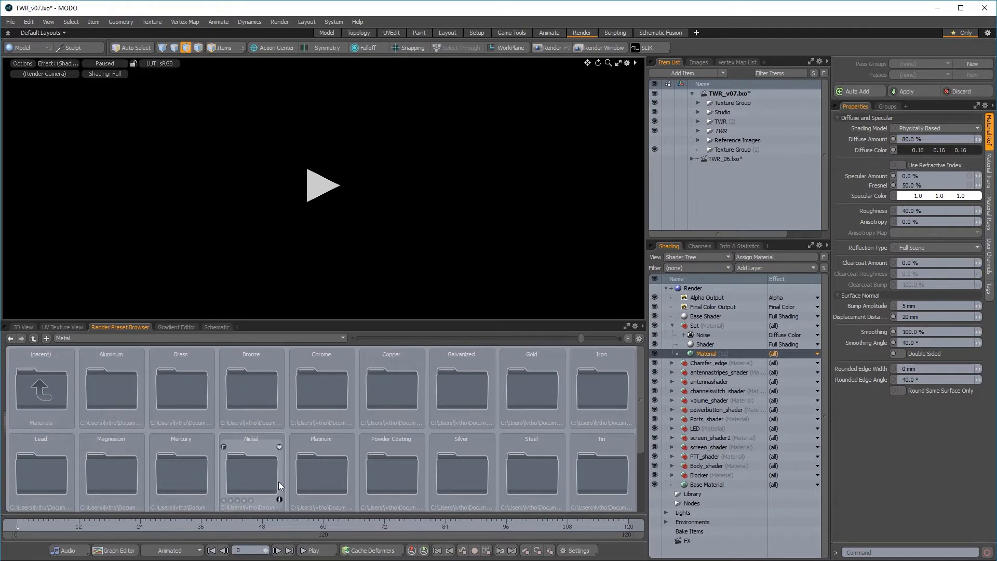
{"action": "double_click", "coordinate": [44, 384]}
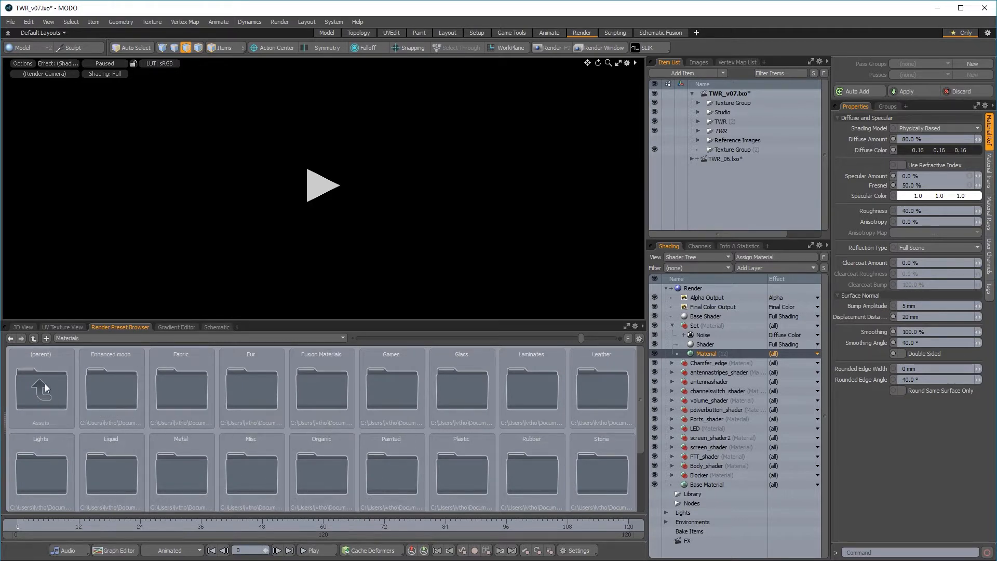
{"action": "double_click", "coordinate": [467, 451]}
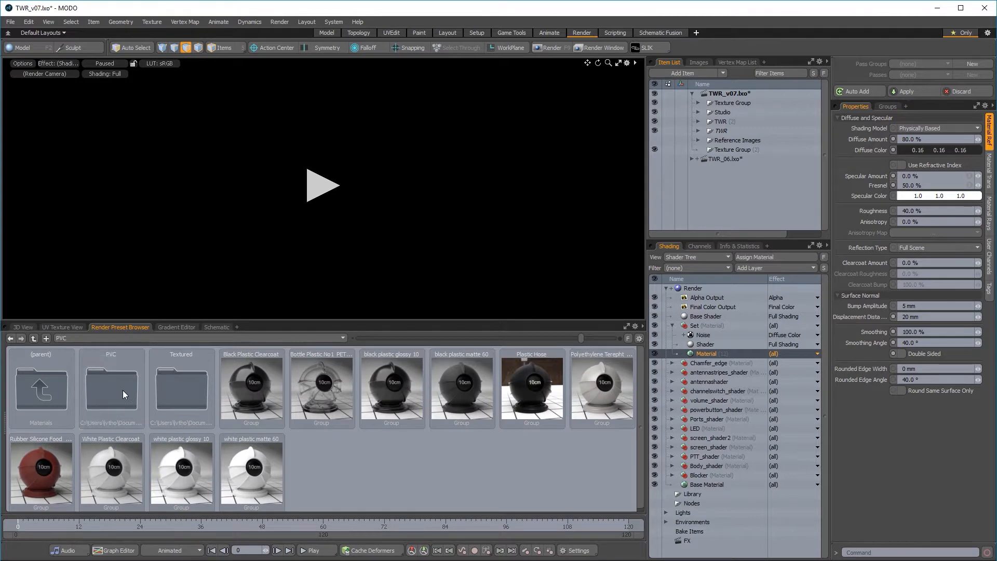
{"action": "double_click", "coordinate": [122, 391]}
{"action": "double_click", "coordinate": [42, 398]}
{"action": "double_click", "coordinate": [42, 397]}
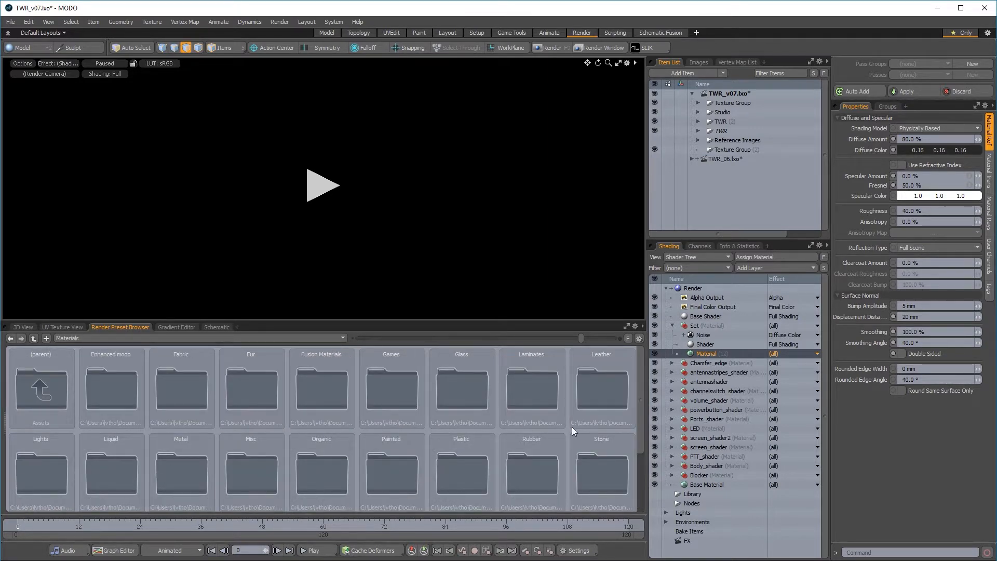
{"action": "double_click", "coordinate": [522, 394]}
{"action": "double_click", "coordinate": [32, 402]}
Step: Start the live render preview of the scene and bring back the 3D view beneath it
{"action": "left_click", "coordinate": [330, 183]}
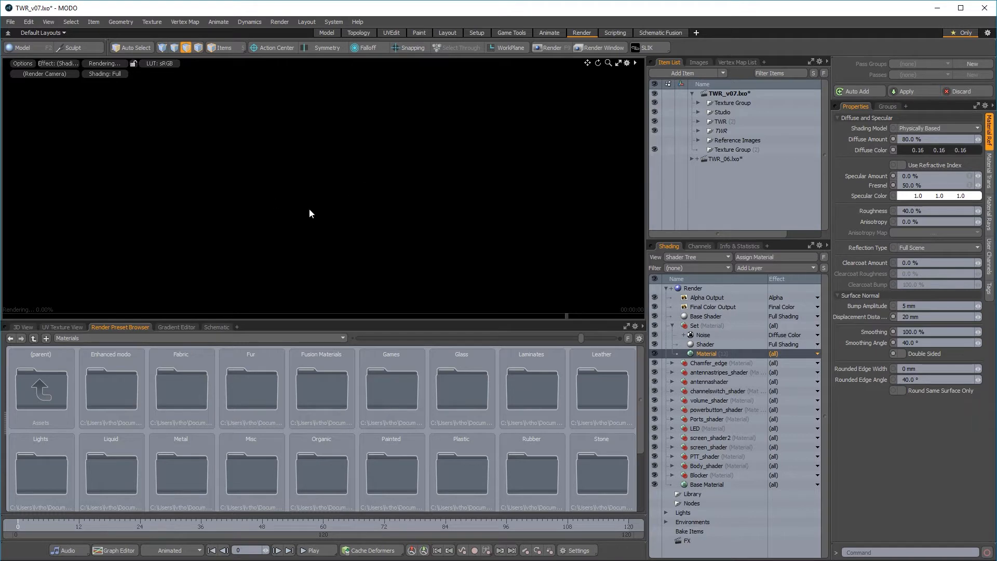
{"action": "left_click", "coordinate": [20, 326]}
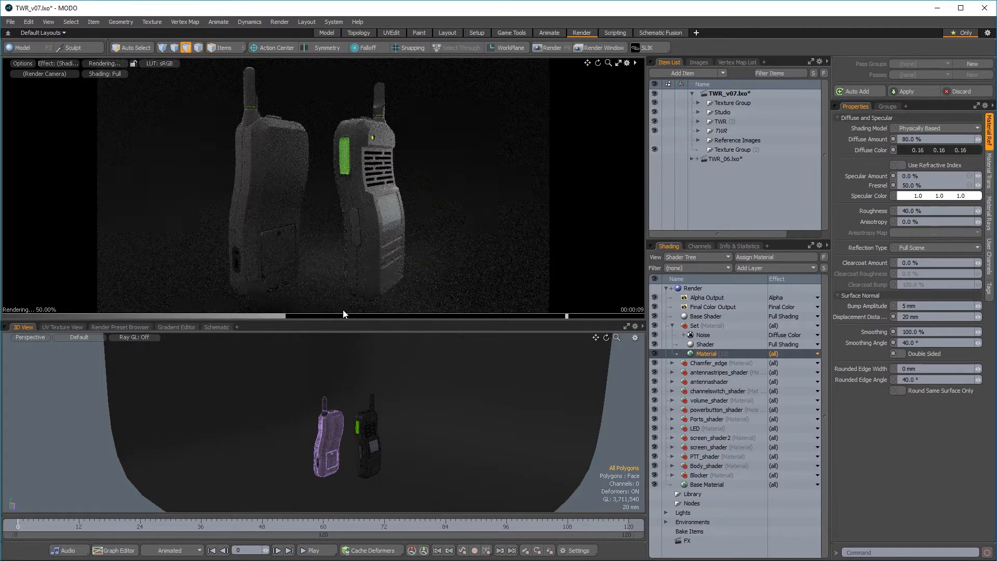
Step: Collapse the Set group in the shader tree and select the material inside the volume_shader group
{"action": "left_click", "coordinate": [674, 326]}
{"action": "left_click", "coordinate": [672, 326]}
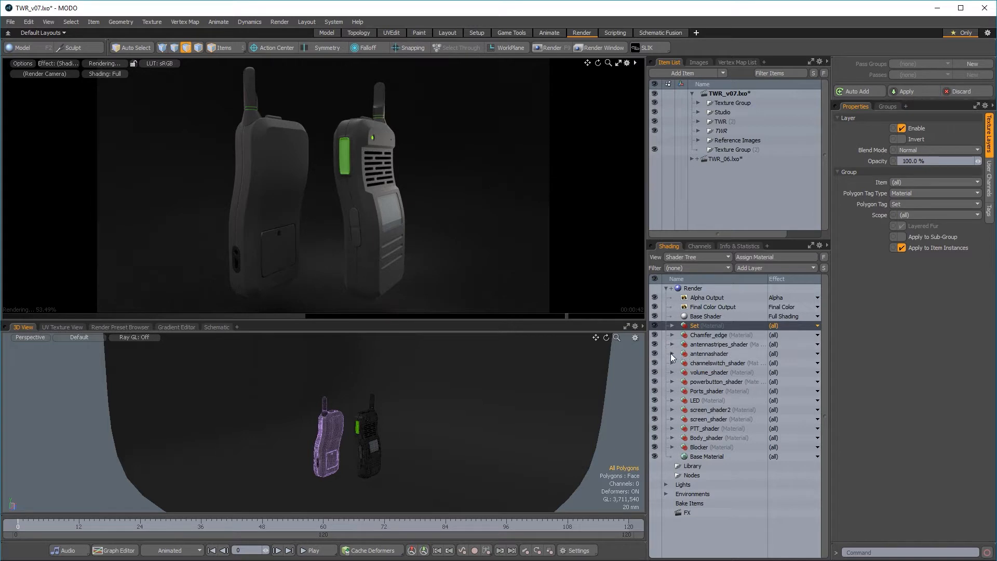
{"action": "left_click", "coordinate": [671, 354]}
{"action": "left_click", "coordinate": [670, 353]}
{"action": "left_click", "coordinate": [672, 372]}
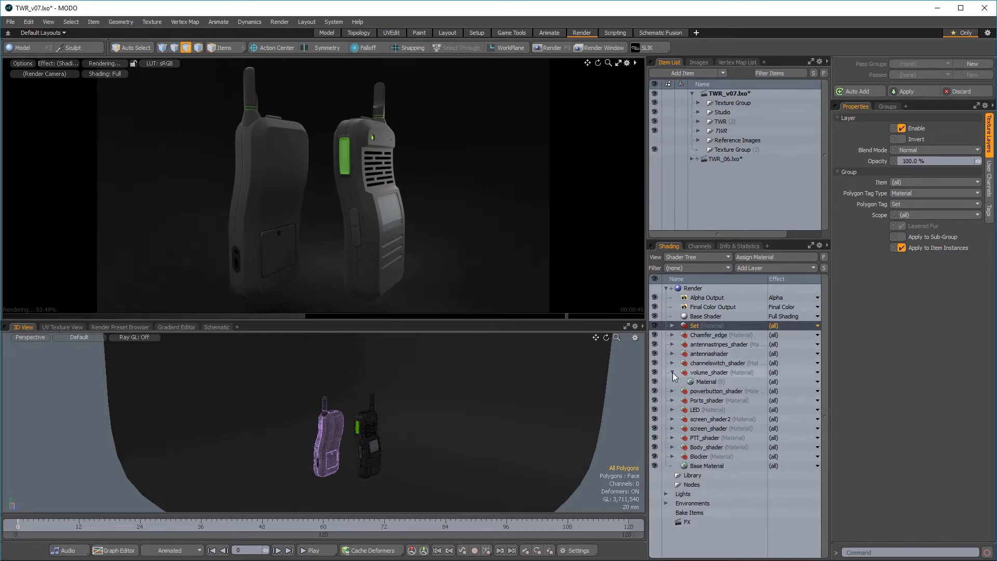
{"action": "left_click", "coordinate": [707, 381]}
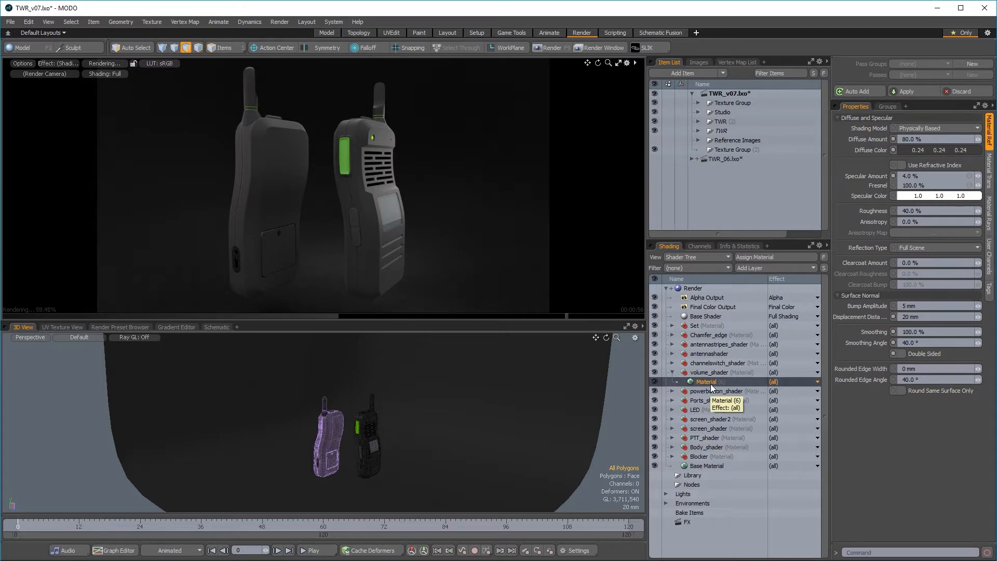
Step: Try the saved red swatch as the volume_shader material's diffuse color, and undo the color change
{"action": "left_click", "coordinate": [937, 150]}
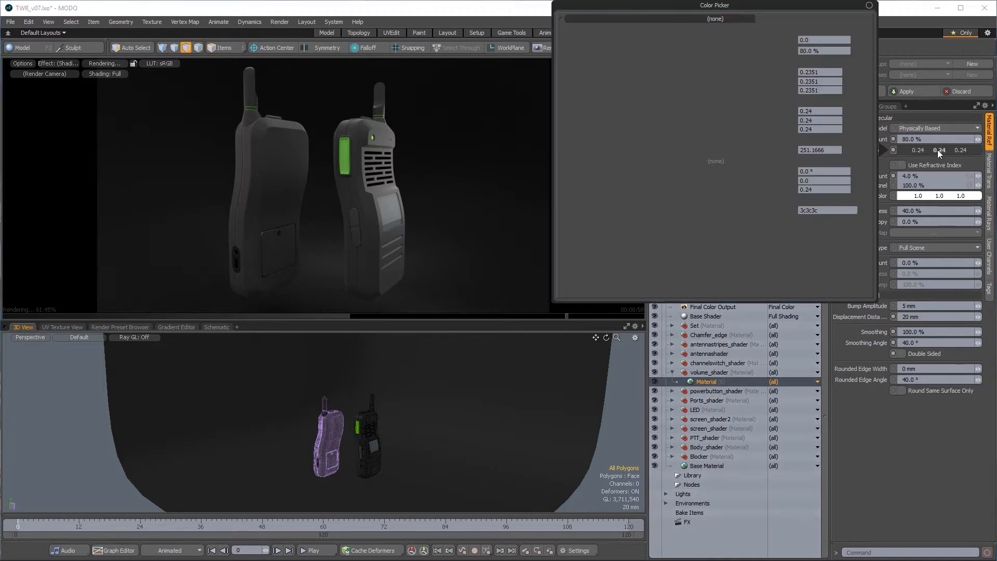
{"action": "left_click", "coordinate": [568, 211]}
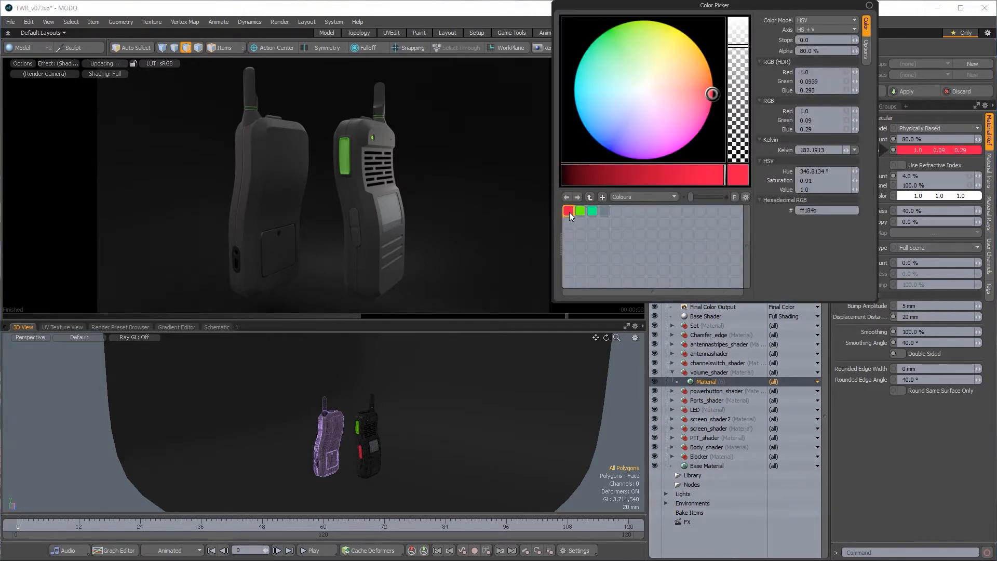
{"action": "left_click", "coordinate": [903, 430]}
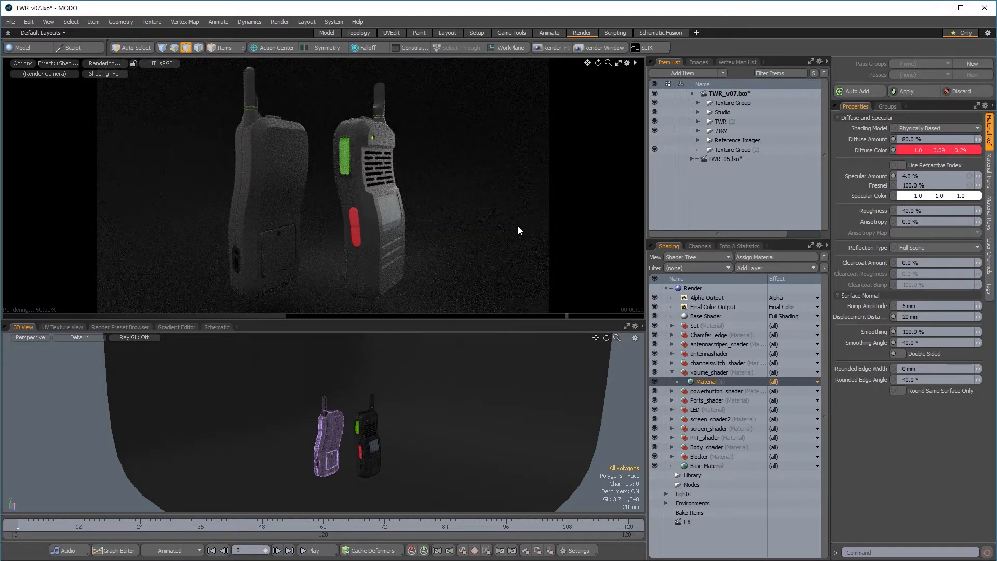
{"action": "key", "text": "ctrl+z"}
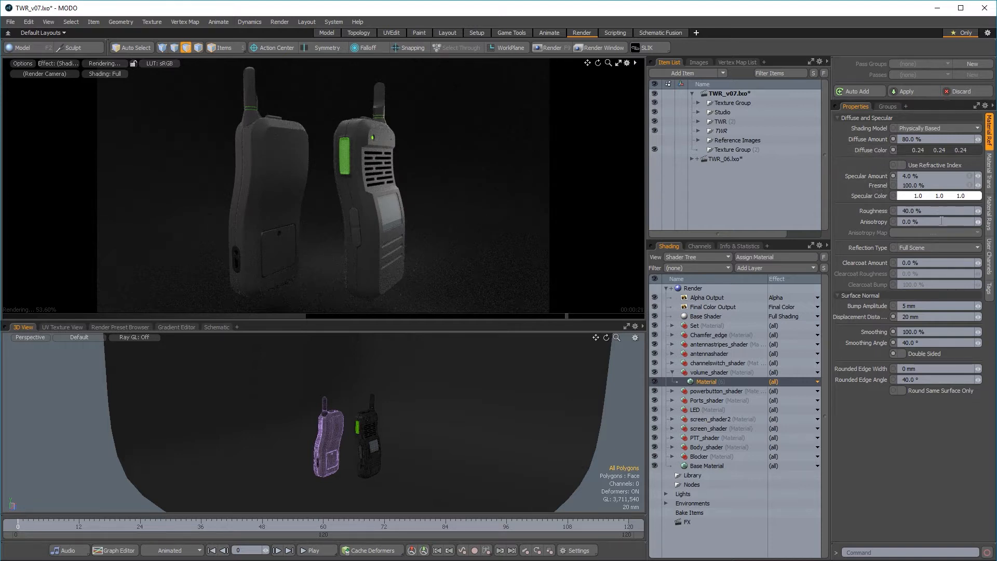
Step: View the volume_shader material's transparency, subsurface and luminosity settings, and return to its diffuse and specular settings
{"action": "left_click", "coordinate": [990, 182]}
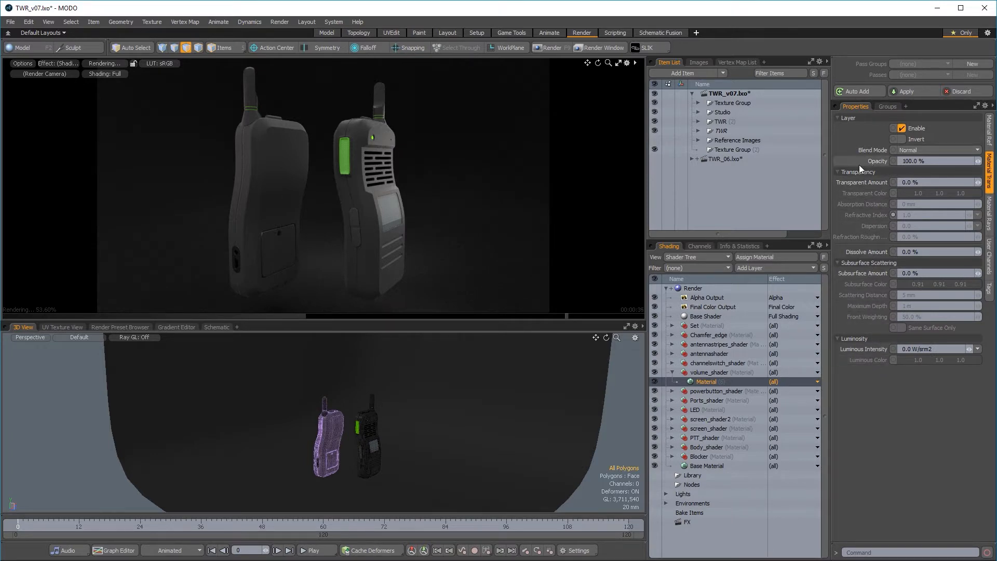
{"action": "left_click", "coordinate": [989, 131]}
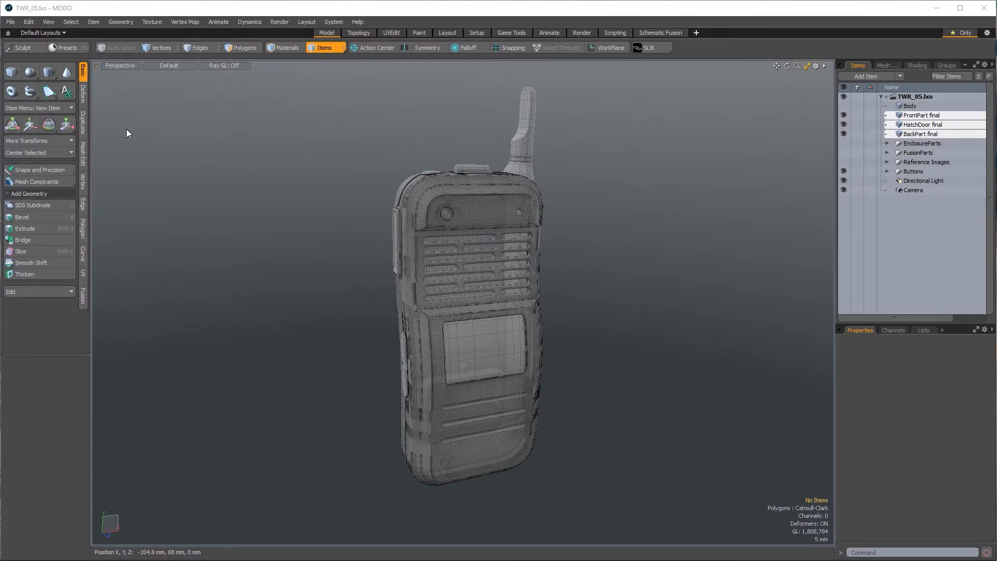
Step: Save the walkie-talkie scene as TWR_06.lxo in the Video_08 folder, replacing the existing file
{"action": "left_click", "coordinate": [10, 22]}
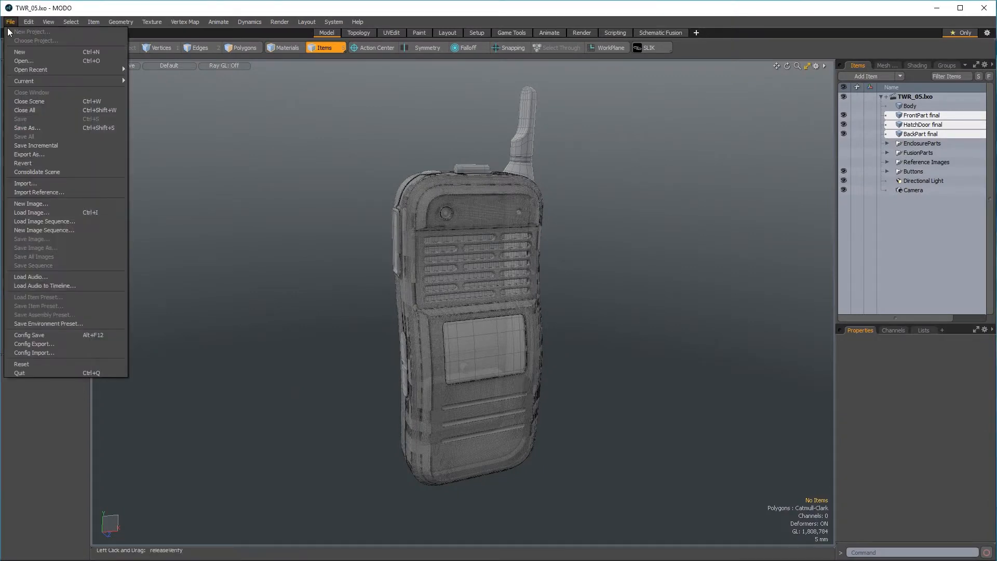
{"action": "left_click", "coordinate": [16, 128]}
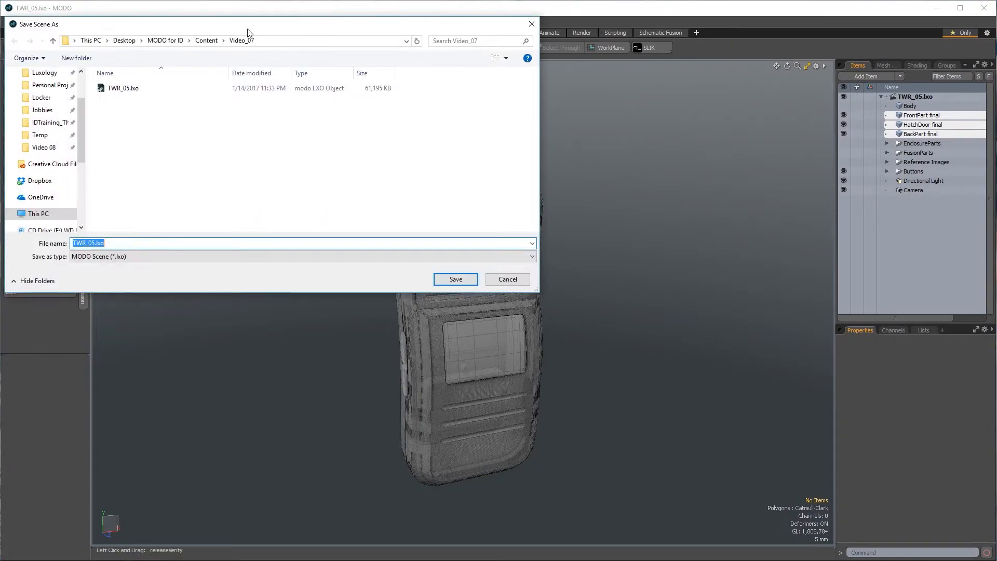
{"action": "left_click", "coordinate": [211, 44]}
{"action": "left_click", "coordinate": [137, 187]}
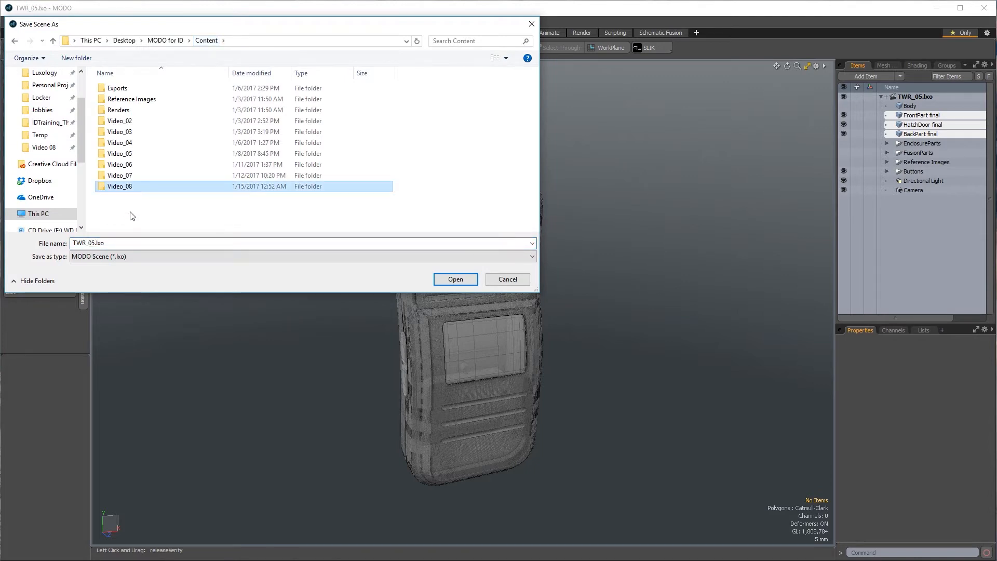
{"action": "double_click", "coordinate": [102, 188]}
{"action": "left_click", "coordinate": [123, 89]}
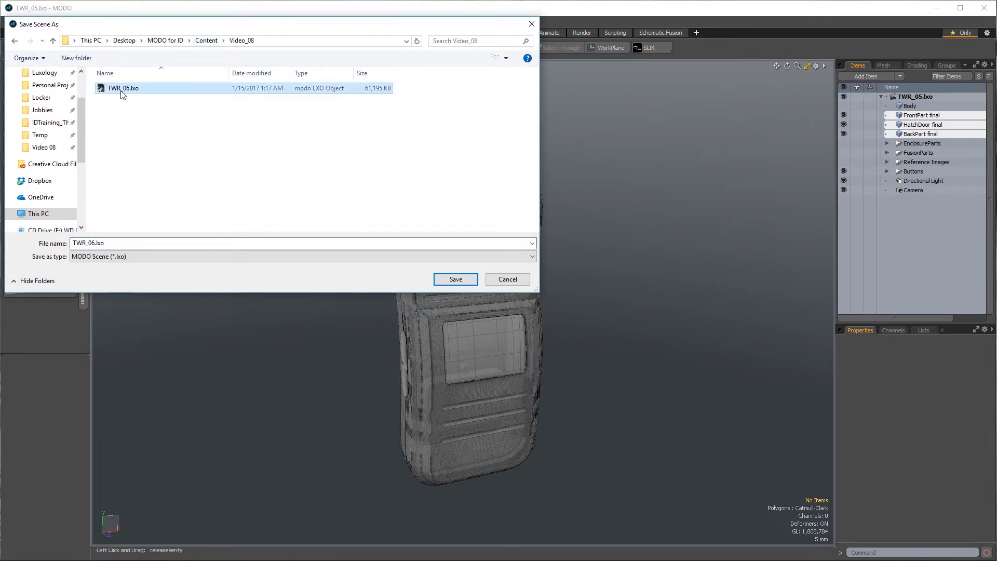
{"action": "left_click", "coordinate": [455, 282]}
{"action": "left_click", "coordinate": [378, 287]}
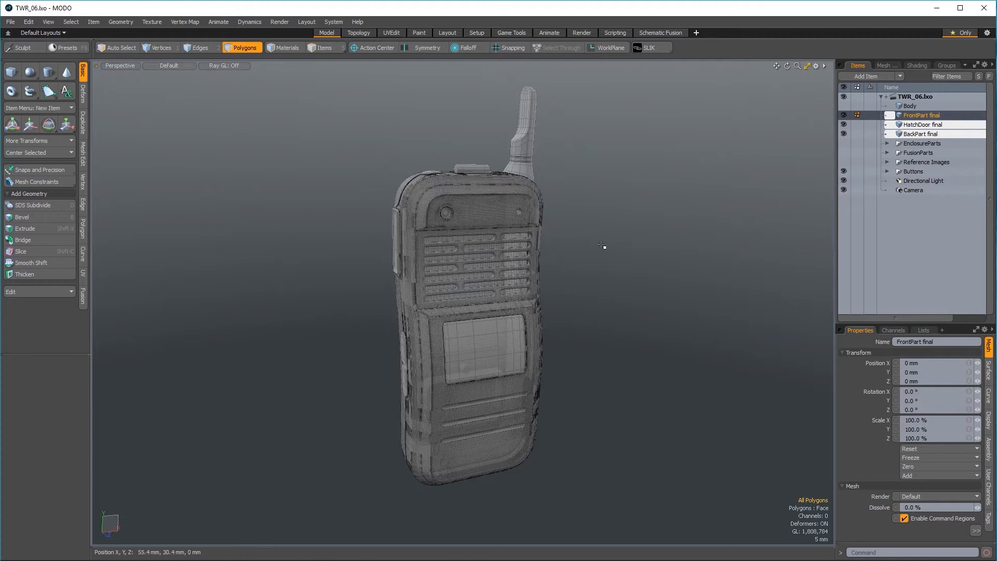
Step: Assign a material named body_shader with the dark grey 0.2 color to the FrontPart, HatchDoor and BackPart final meshes
{"action": "key", "text": "ctrl"}
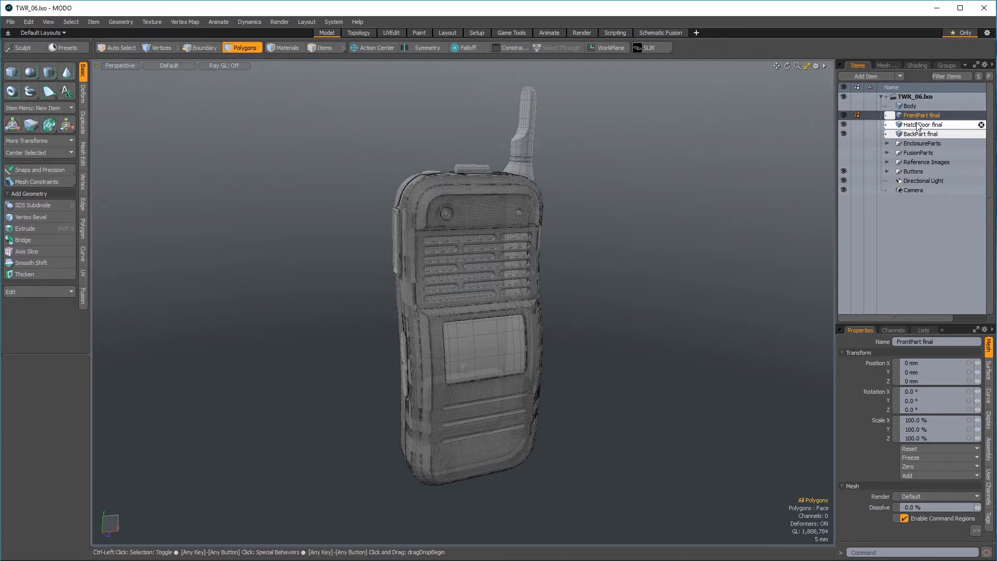
{"action": "left_click", "coordinate": [915, 126], "text": "ctrl"}
{"action": "left_click", "coordinate": [917, 134], "text": "ctrl"}
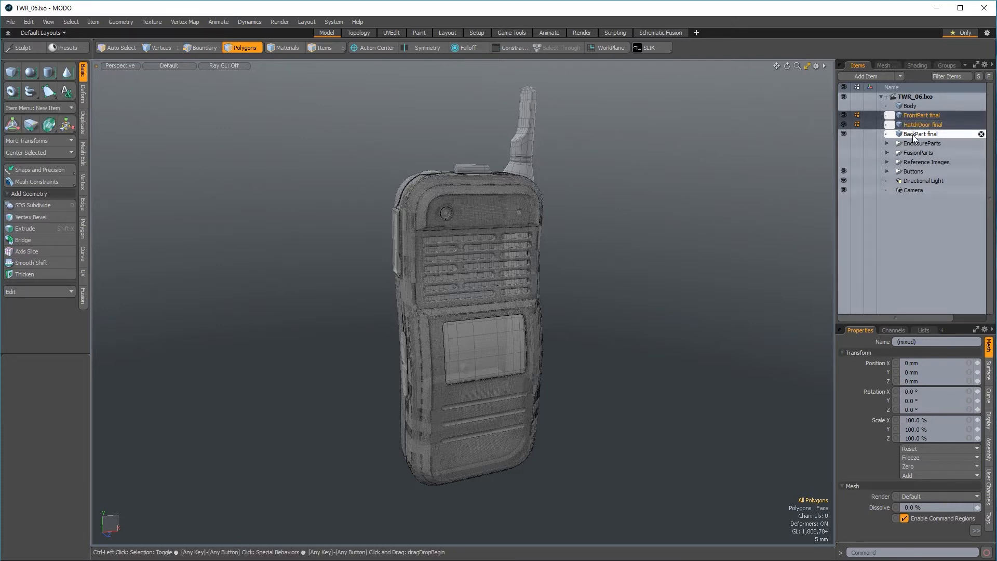
{"action": "key", "text": "m"}
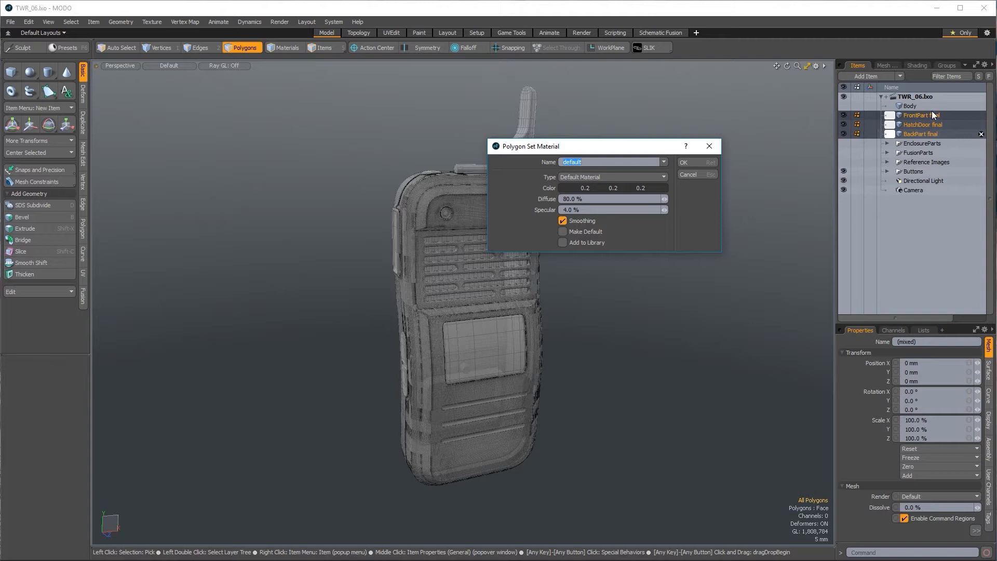
{"action": "type", "text": "body_shader"}
{"action": "left_click", "coordinate": [617, 189]}
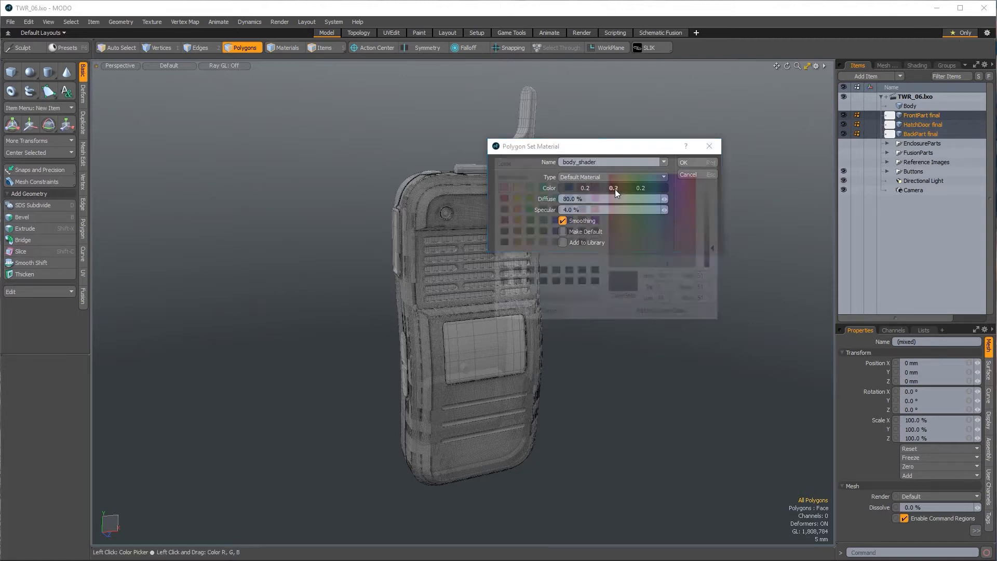
{"action": "left_click_drag", "start_coordinate": [598, 145], "coordinate": [348, 149]}
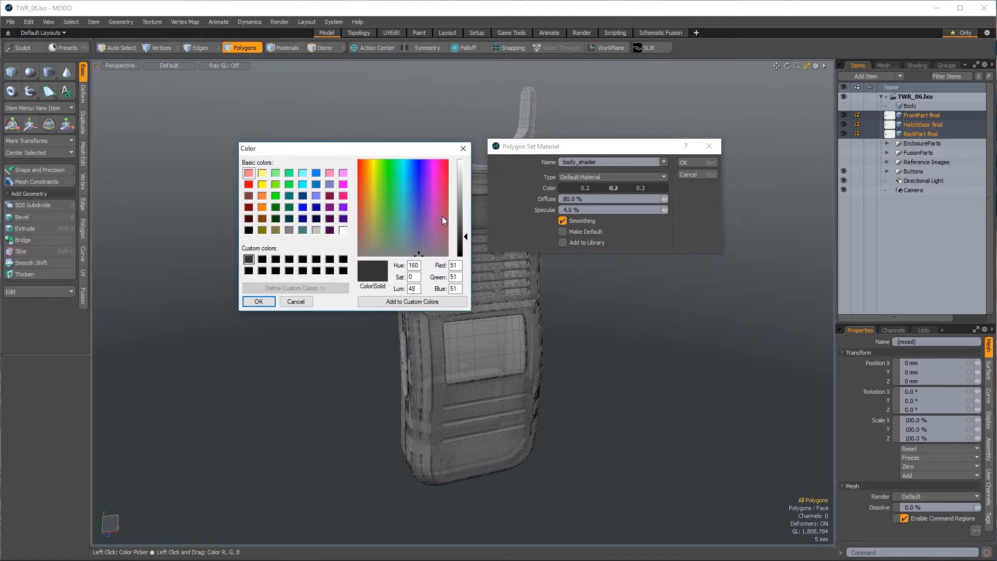
{"action": "left_click", "coordinate": [267, 302]}
{"action": "left_click", "coordinate": [684, 164]}
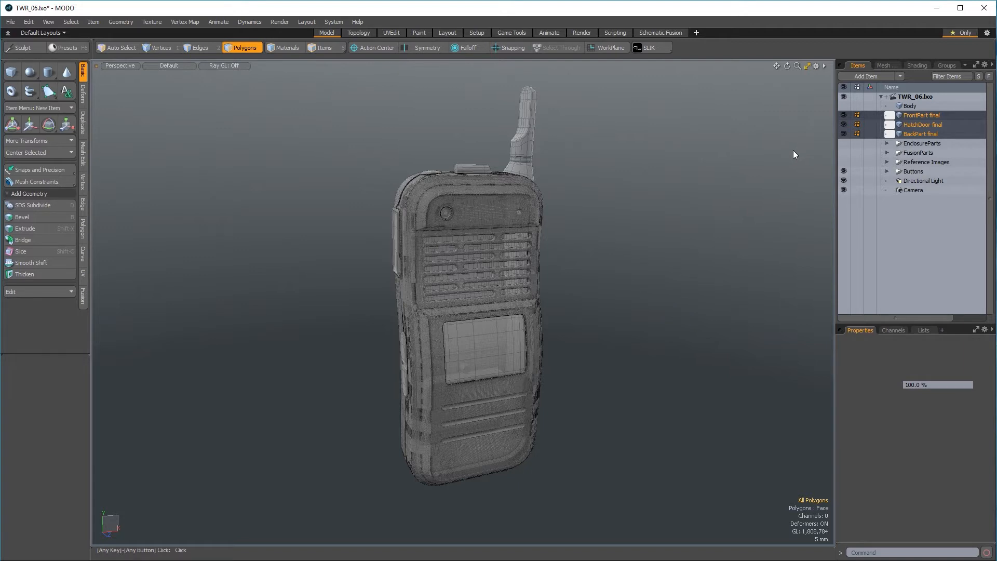
Step: Try a slightly tinted dark grey with a hue of 0° as the body_shader material's diffuse color
{"action": "left_click", "coordinate": [919, 64]}
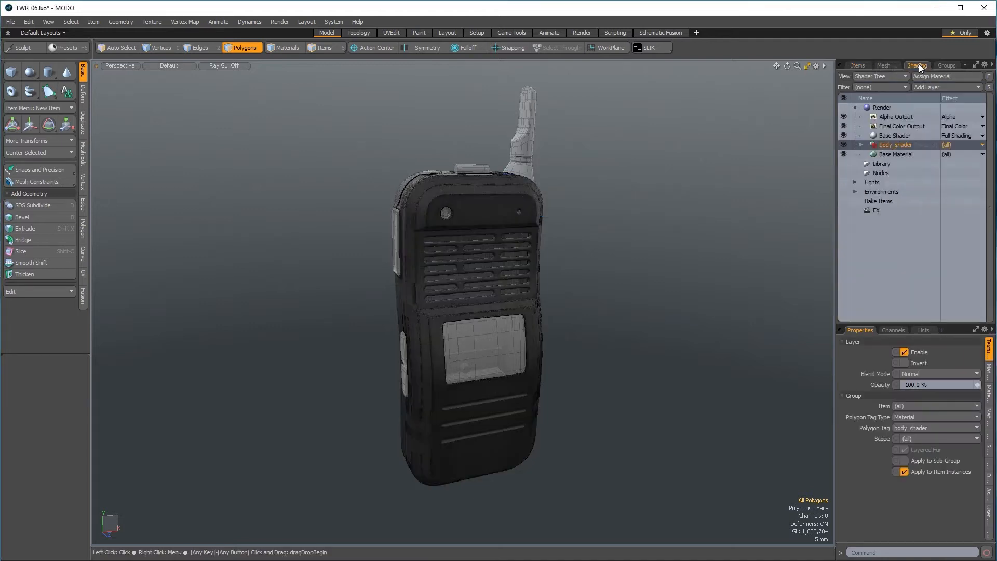
{"action": "left_click", "coordinate": [863, 145]}
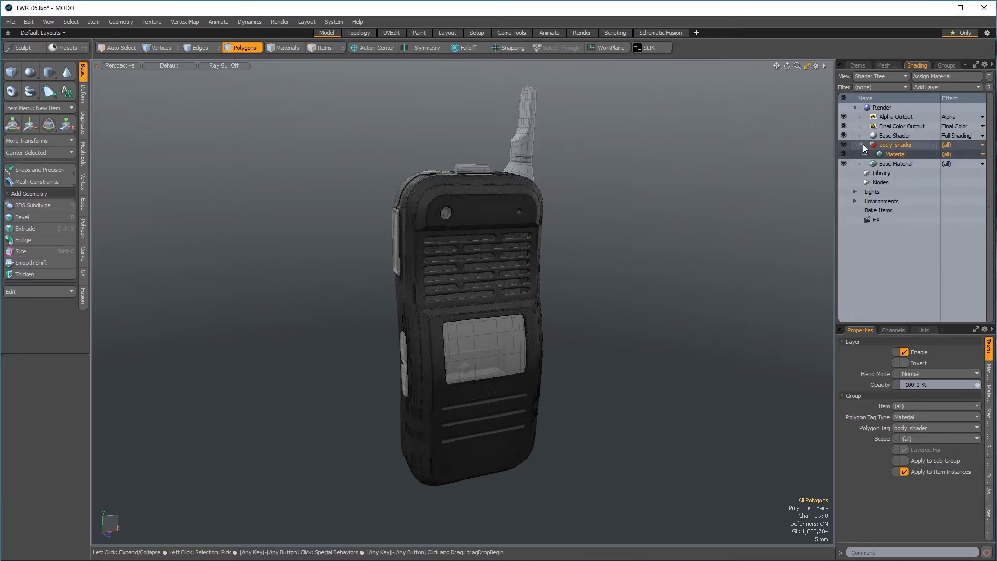
{"action": "left_click", "coordinate": [886, 155]}
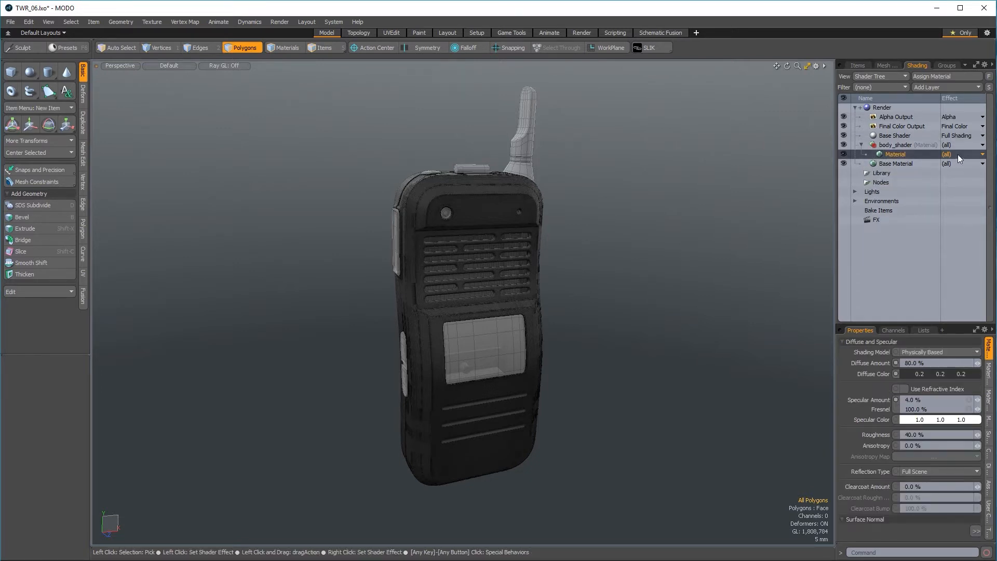
{"action": "left_click", "coordinate": [931, 373]}
{"action": "left_click_drag", "start_coordinate": [760, 224], "coordinate": [659, 126]}
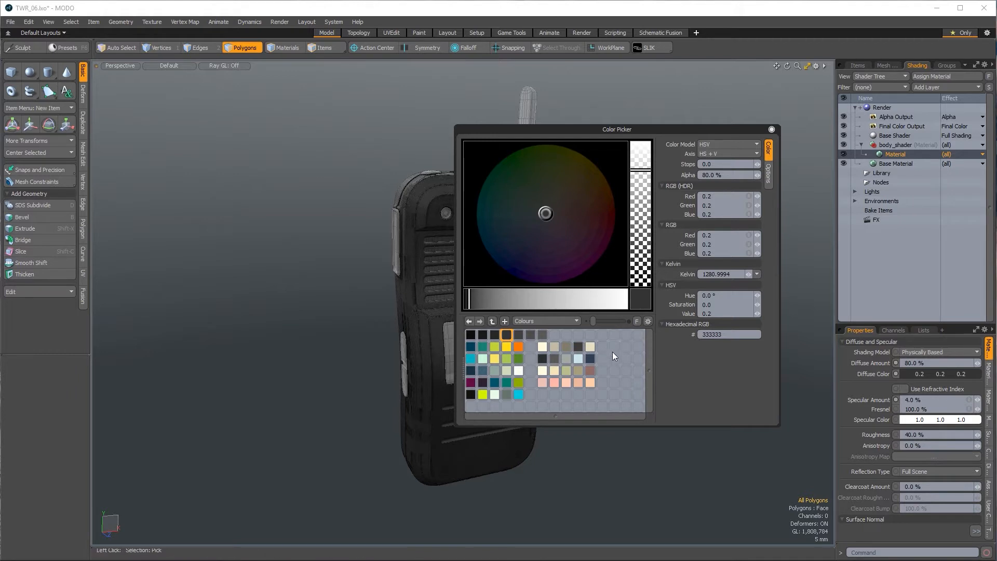
{"action": "mouse_move", "coordinate": [555, 202]}
{"action": "left_mouse_down"}
{"action": "mouse_move", "coordinate": [513, 172]}
{"action": "mouse_move", "coordinate": [525, 199]}
{"action": "mouse_move", "coordinate": [548, 214]}
{"action": "left_mouse_up"}
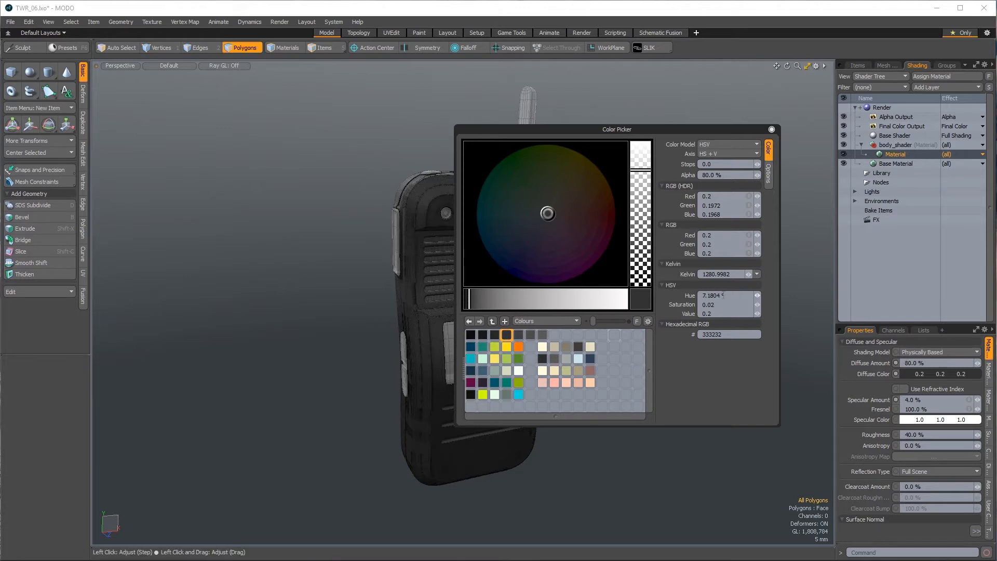
{"action": "left_click", "coordinate": [721, 296]}
{"action": "type", "text": "0"}
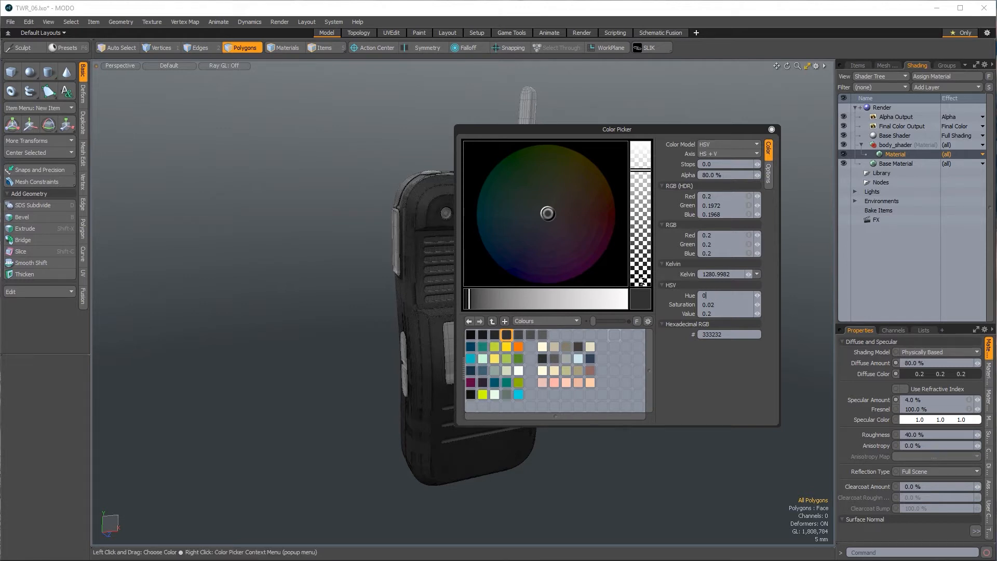
{"action": "key", "text": "Return"}
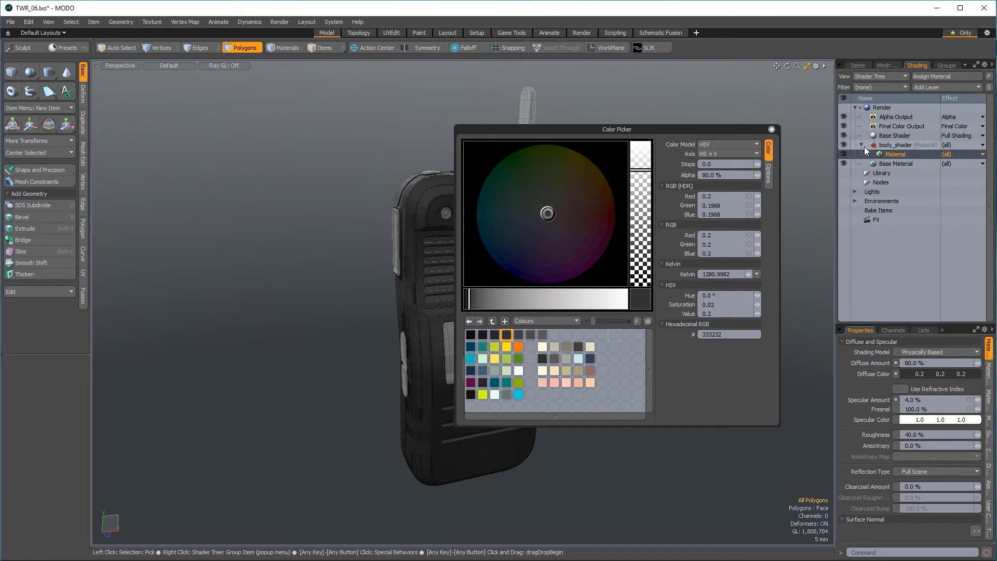
{"action": "left_click", "coordinate": [772, 130]}
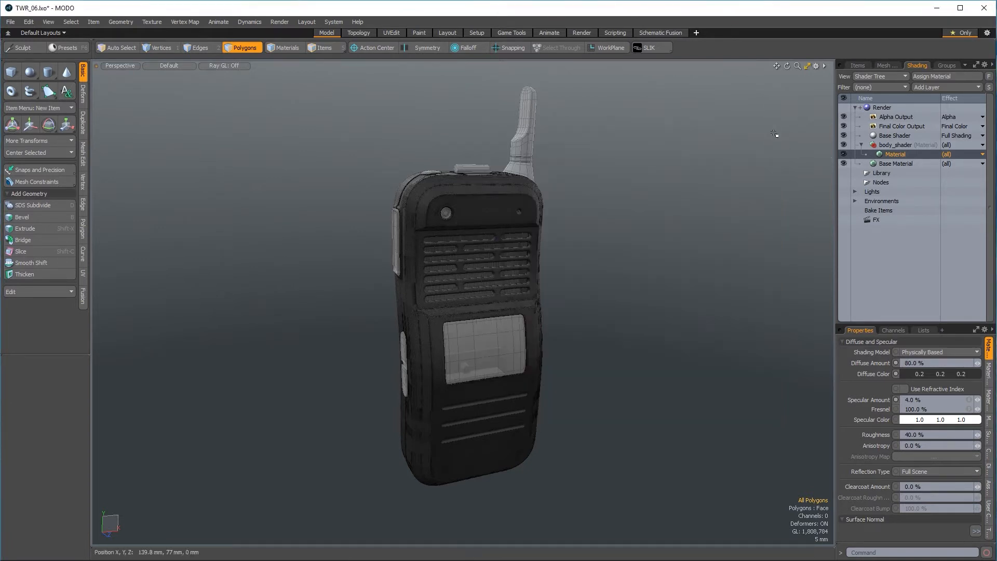
{"action": "left_click", "coordinate": [861, 144]}
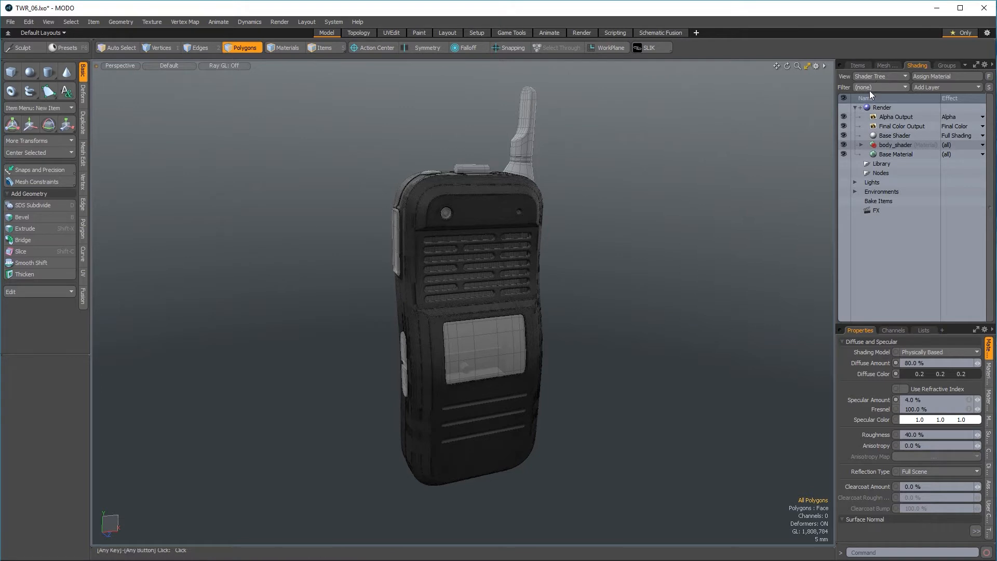
{"action": "left_click", "coordinate": [861, 147]}
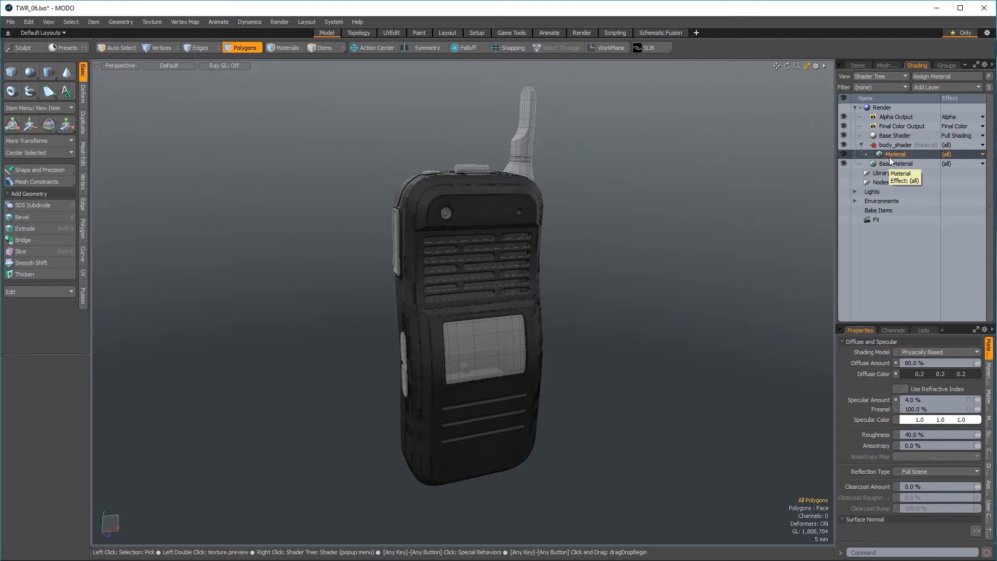
{"action": "left_click", "coordinate": [862, 144]}
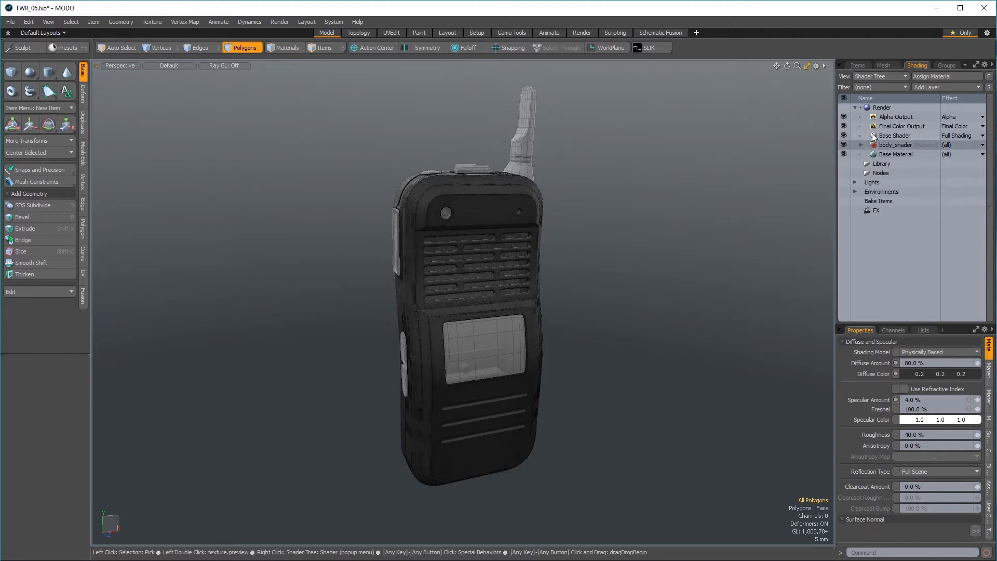
{"action": "left_click", "coordinate": [861, 144]}
{"action": "left_click", "coordinate": [877, 155], "text": "ctrl"}
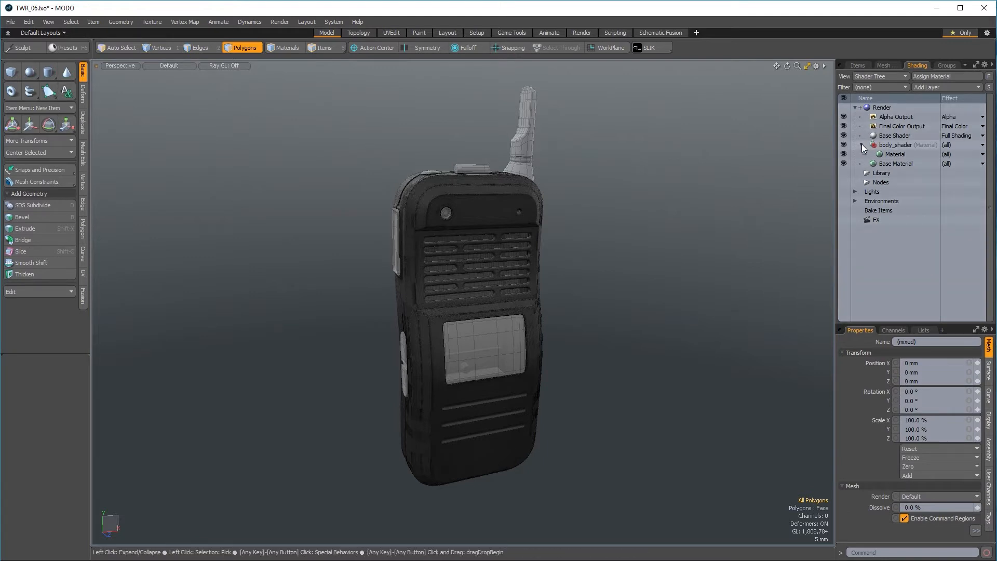
{"action": "left_click", "coordinate": [861, 145]}
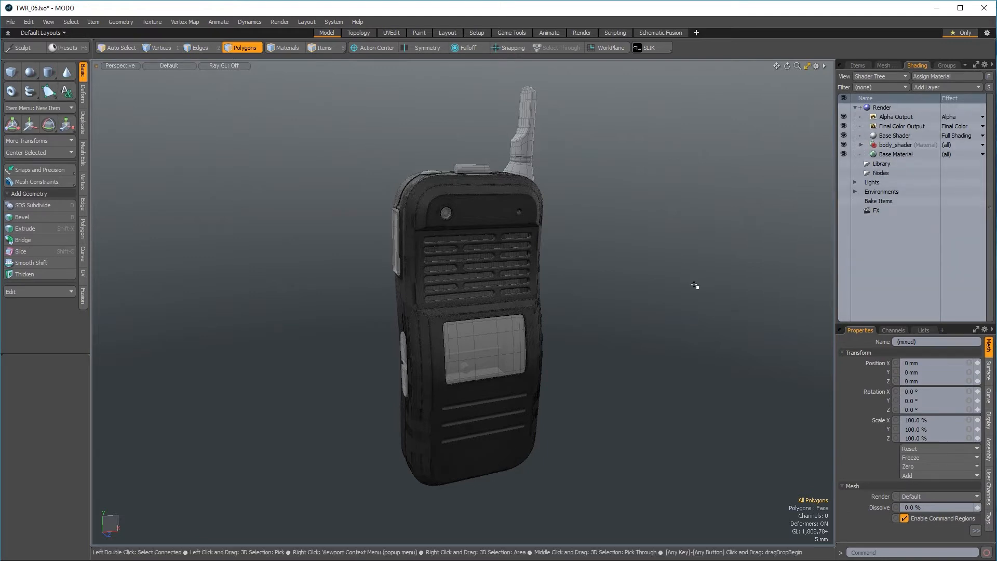
{"action": "left_click", "coordinate": [862, 145]}
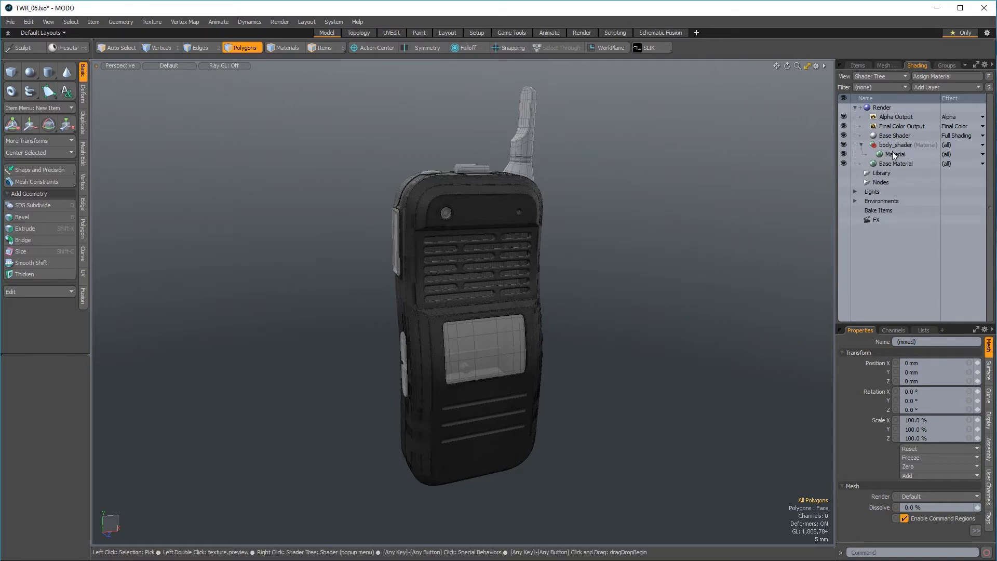
Step: Try an olive-grey diffuse color of about 0.19, 0.2, 0.17 on the body_shader material, and restore the saved dark grey 0.2 swatch
{"action": "left_click", "coordinate": [893, 154]}
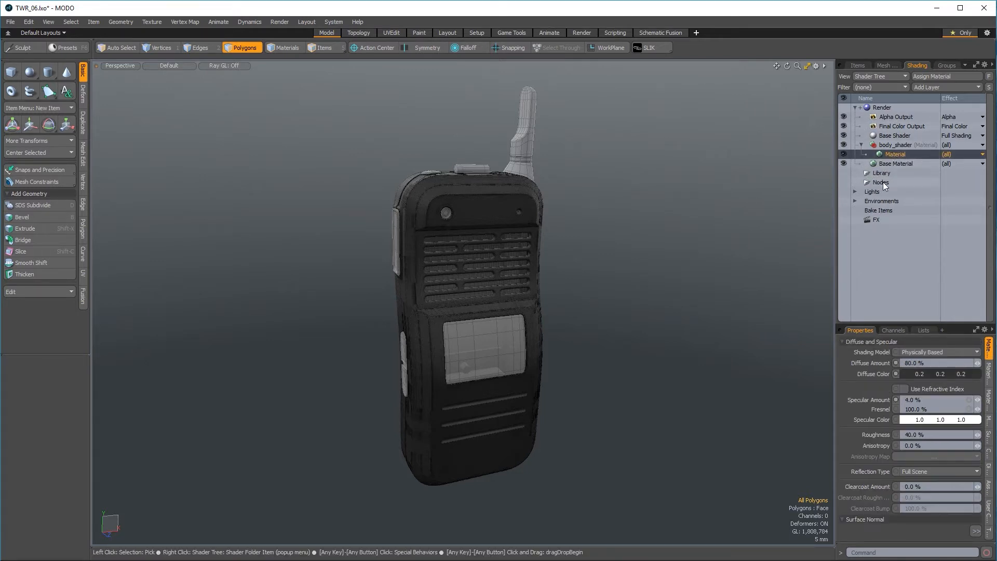
{"action": "left_click", "coordinate": [936, 373]}
{"action": "left_click_drag", "start_coordinate": [733, 224], "coordinate": [662, 137]}
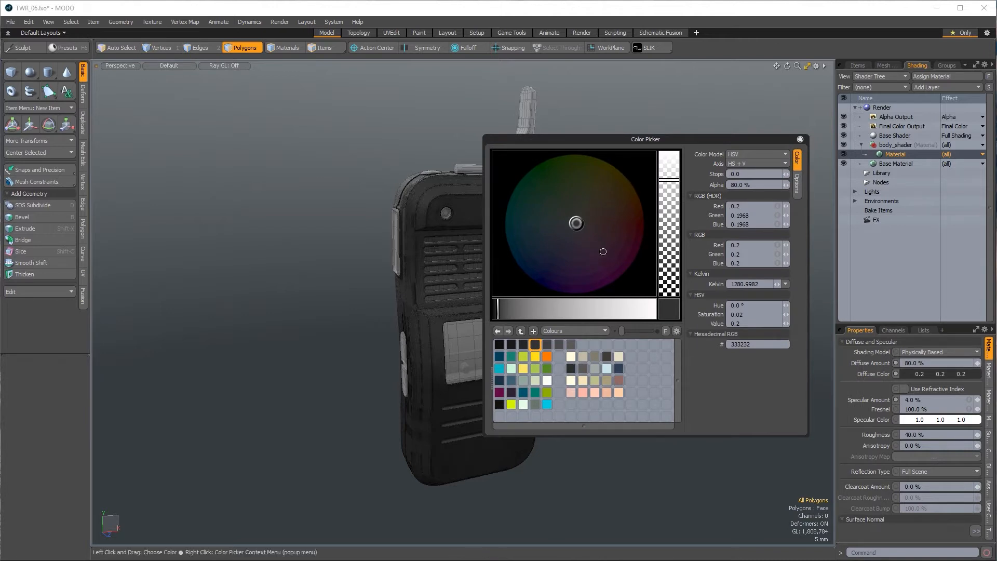
{"action": "mouse_move", "coordinate": [567, 228]}
{"action": "left_mouse_down"}
{"action": "mouse_move", "coordinate": [582, 210]}
{"action": "mouse_move", "coordinate": [590, 216]}
{"action": "left_mouse_up"}
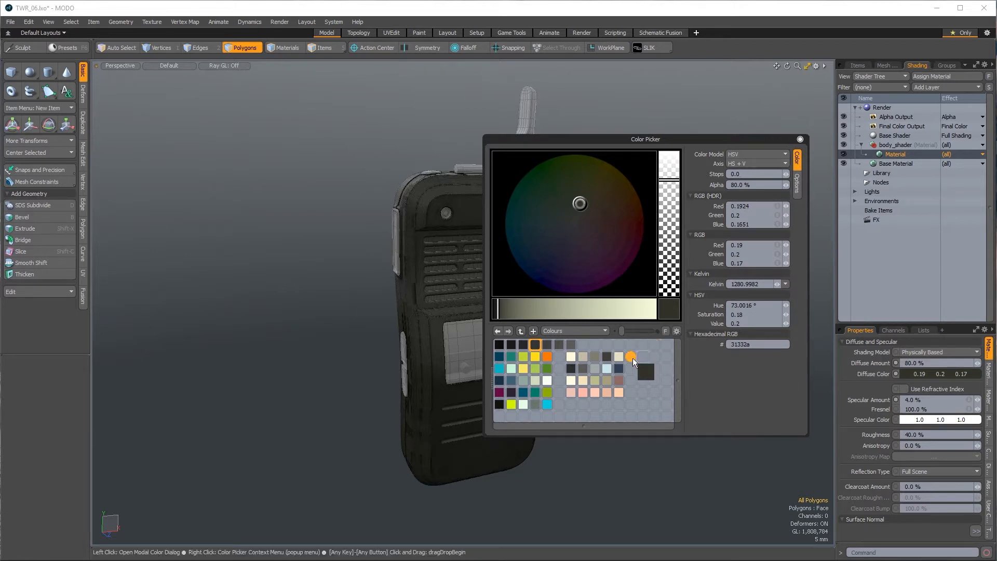
{"action": "left_click_drag", "start_coordinate": [638, 383], "coordinate": [666, 311]}
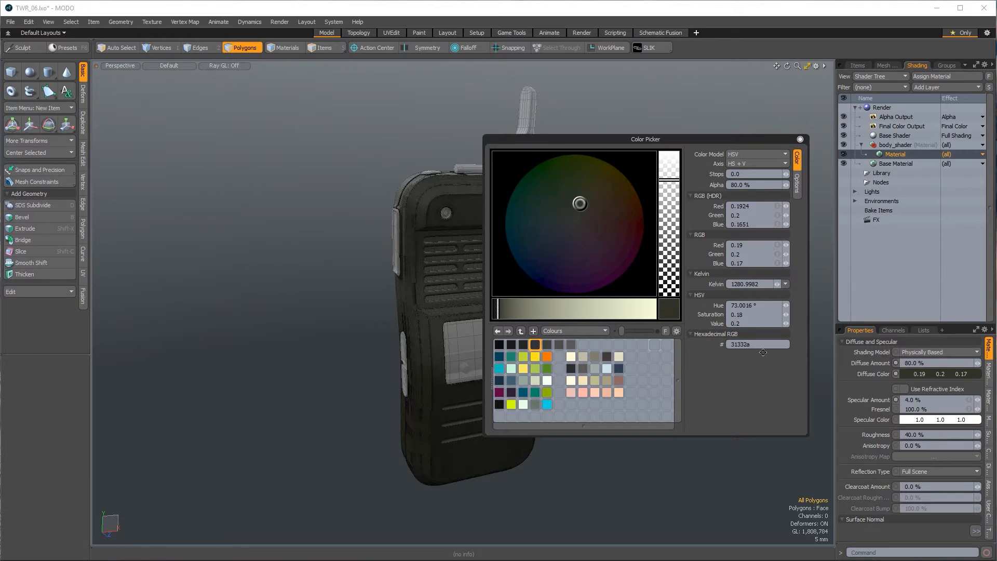
{"action": "left_click", "coordinate": [536, 345]}
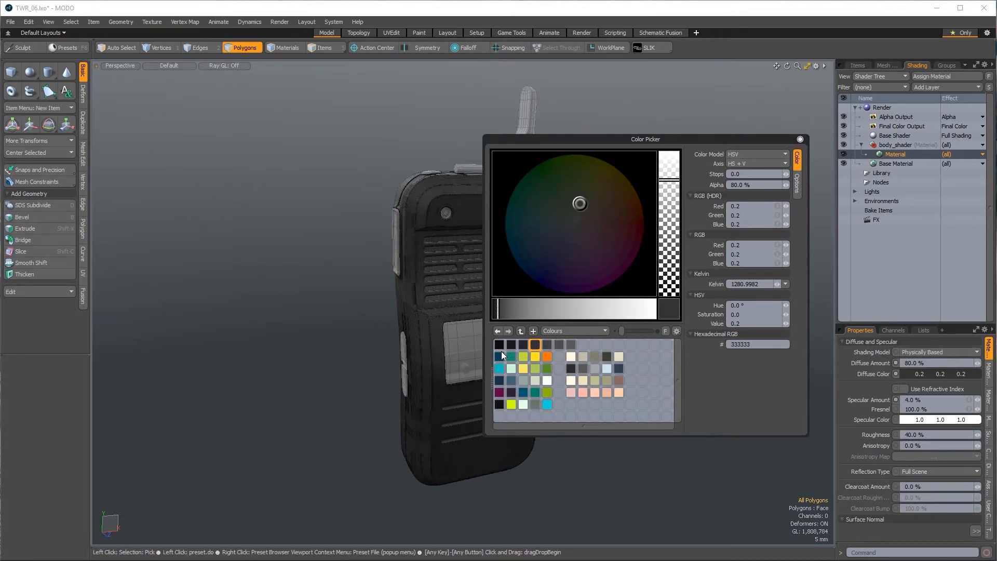
{"action": "left_click", "coordinate": [915, 244]}
{"action": "left_click", "coordinate": [801, 139]}
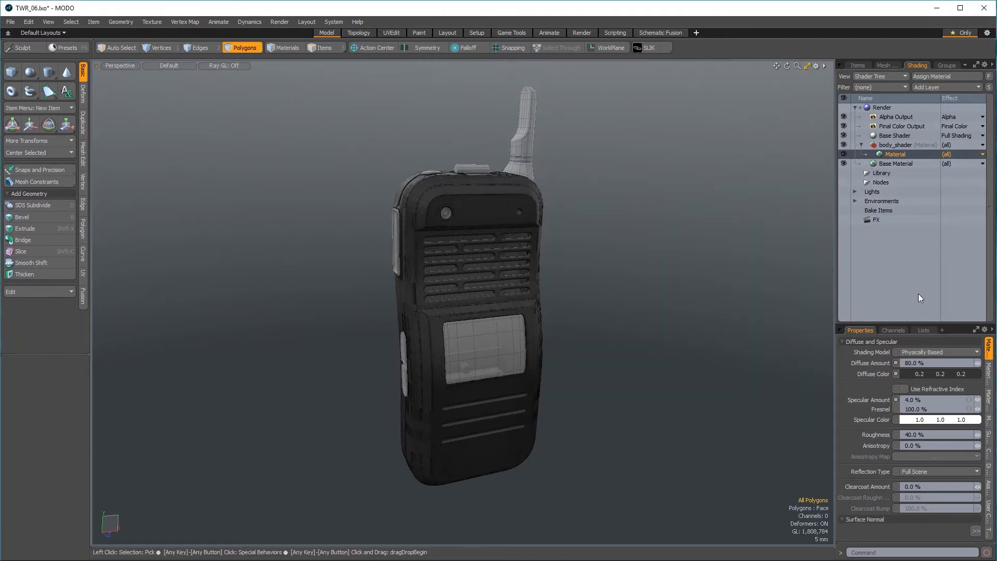
Step: Assign a material named ptt_shader with the pure green color 0.0, 1.0, 0.0 to the PTT mesh in the Buttons group
{"action": "left_click", "coordinate": [855, 64]}
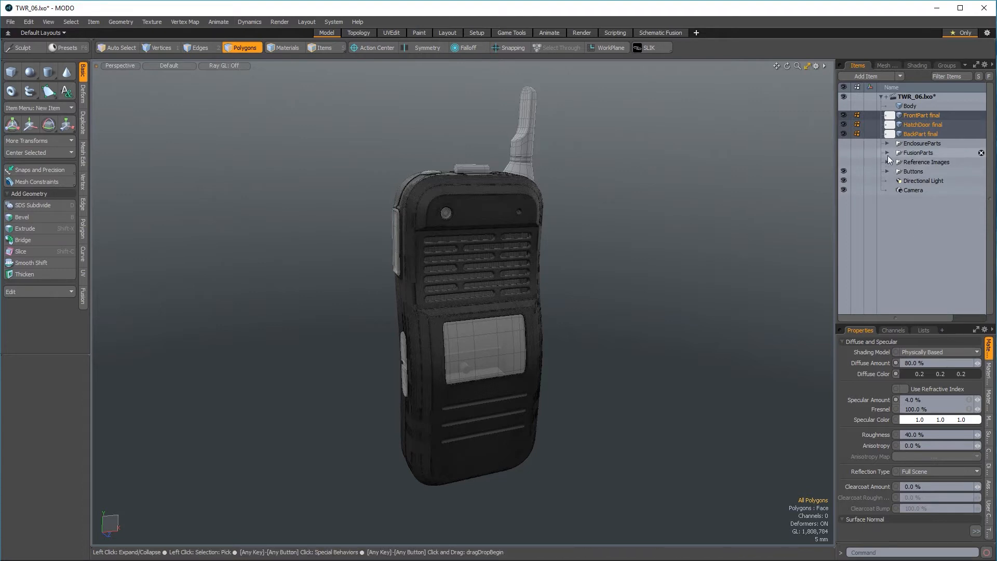
{"action": "left_click", "coordinate": [887, 172]}
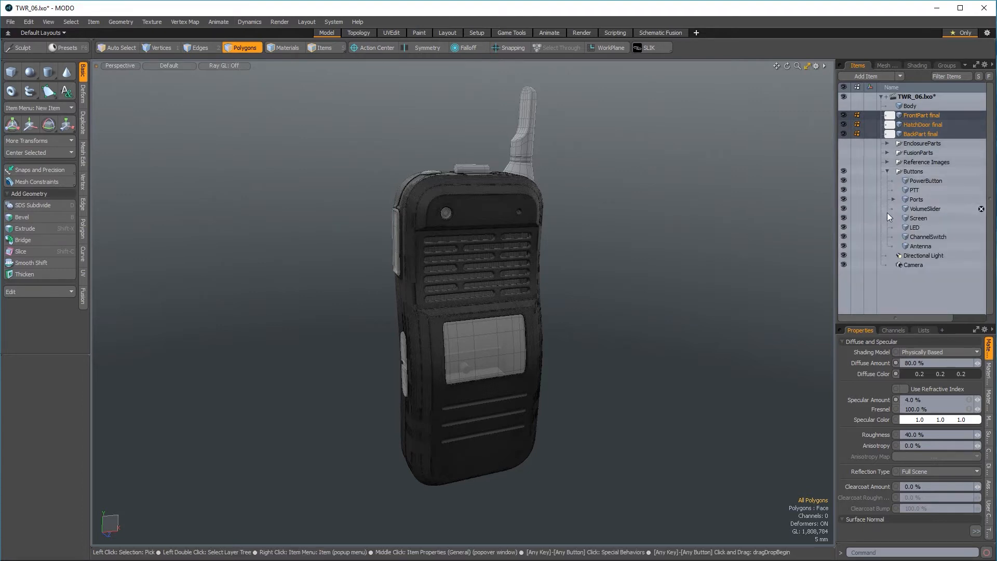
{"action": "left_click", "coordinate": [910, 190]}
{"action": "left_click_drag", "start_coordinate": [457, 281], "coordinate": [398, 264], "text": "alt"}
{"action": "type", "text": "m"}
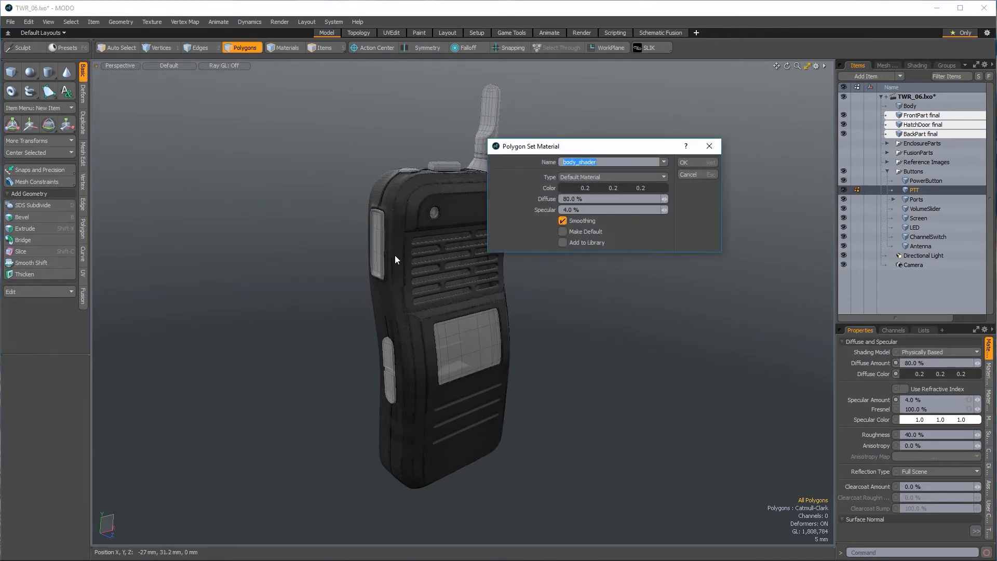
{"action": "type", "text": "ptt"}
{"action": "left_click", "coordinate": [601, 188]}
{"action": "left_click_drag", "start_coordinate": [582, 165], "coordinate": [341, 152]}
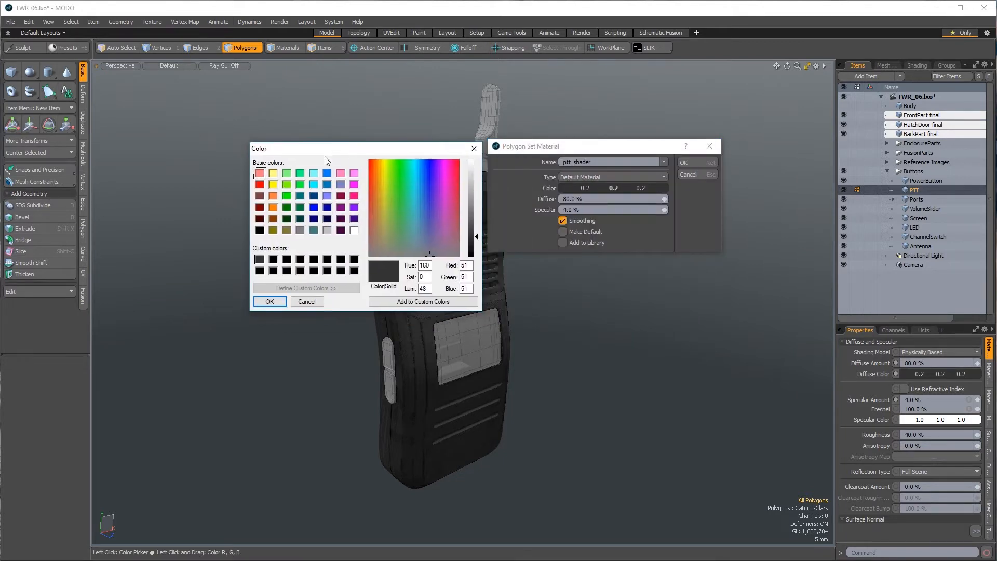
{"action": "left_click", "coordinate": [287, 196]}
{"action": "left_click", "coordinate": [408, 301]}
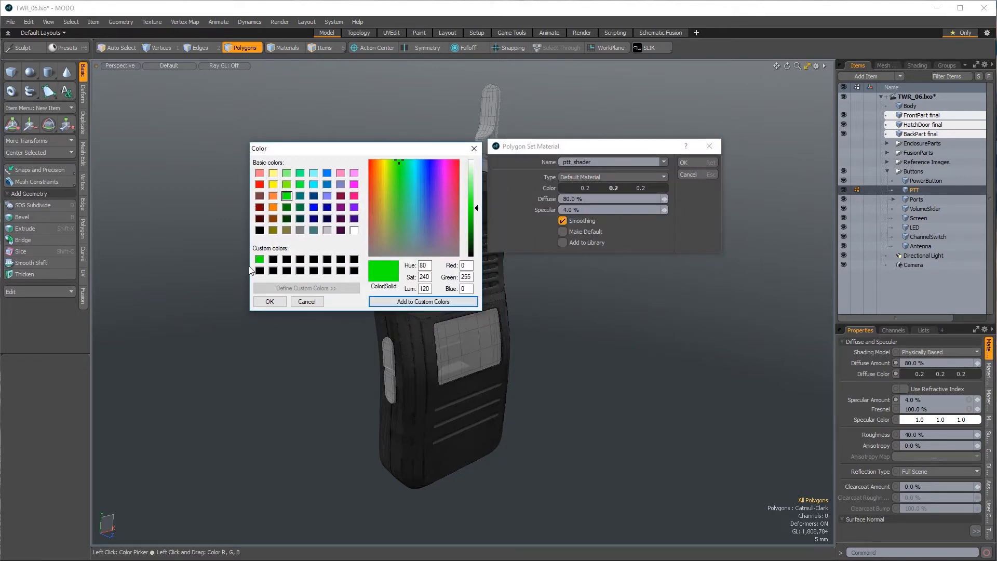
{"action": "left_click", "coordinate": [270, 302]}
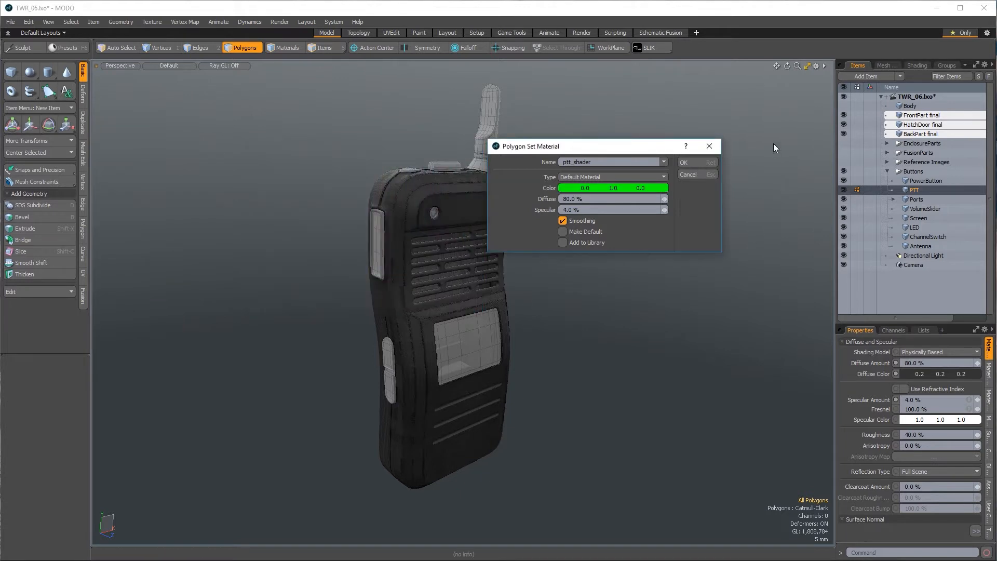
{"action": "left_click", "coordinate": [684, 162]}
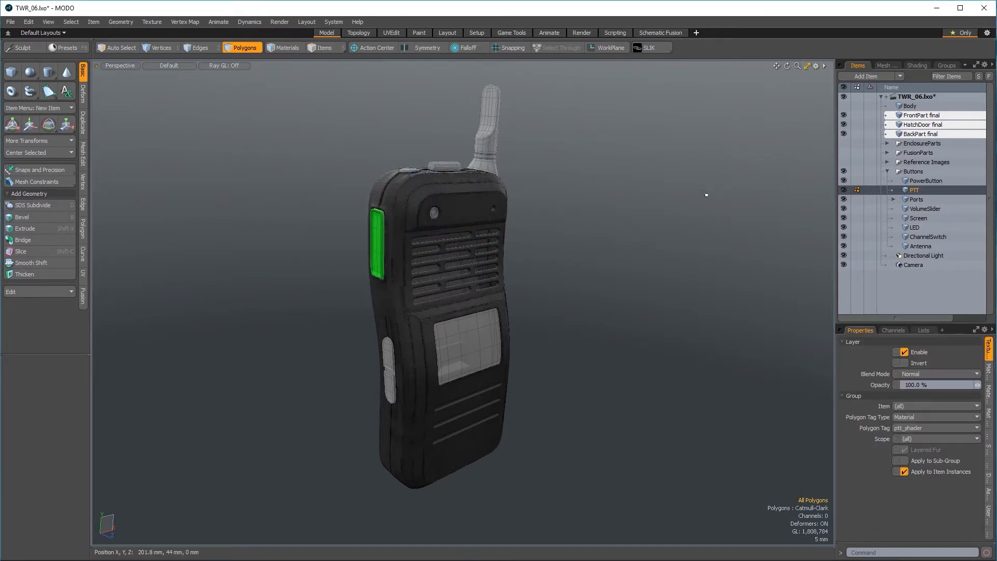
Step: Assign a material named volume_shader with a dark grey 0.23 color to the VolumeSlider mesh
{"action": "left_click", "coordinate": [915, 210]}
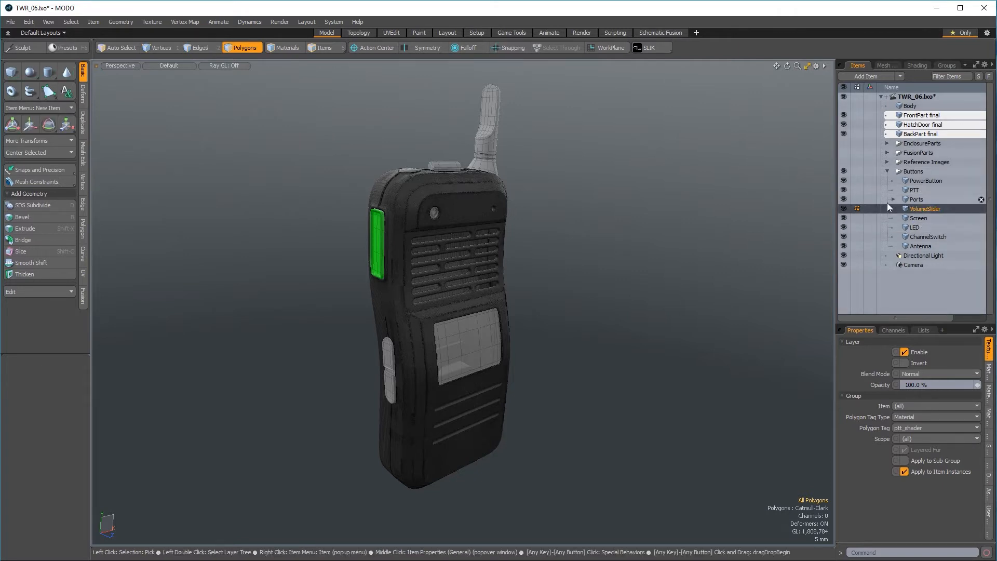
{"action": "type", "text": "m"}
{"action": "type", "text": "vol"}
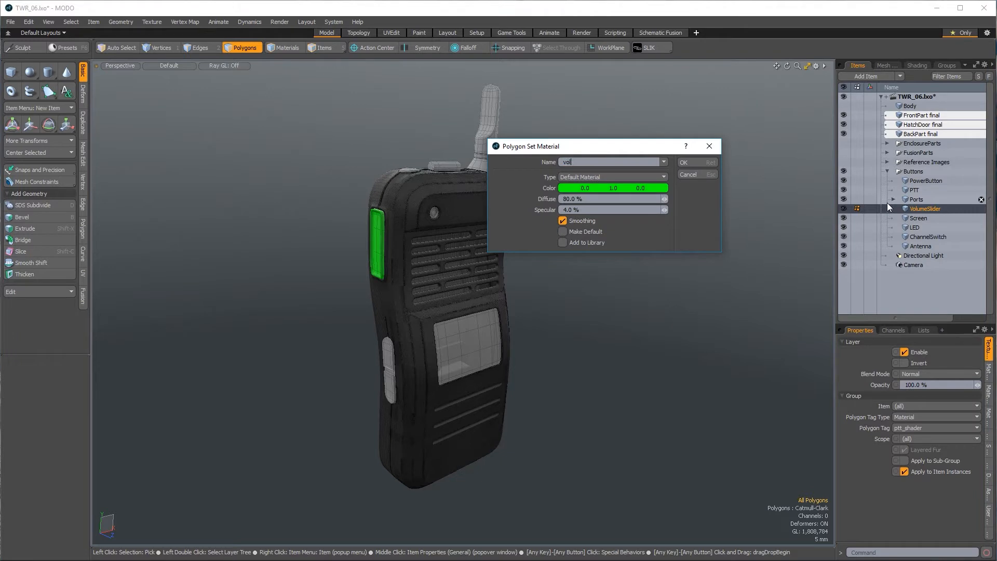
{"action": "type", "text": "ume_shader"}
{"action": "key", "text": "shift"}
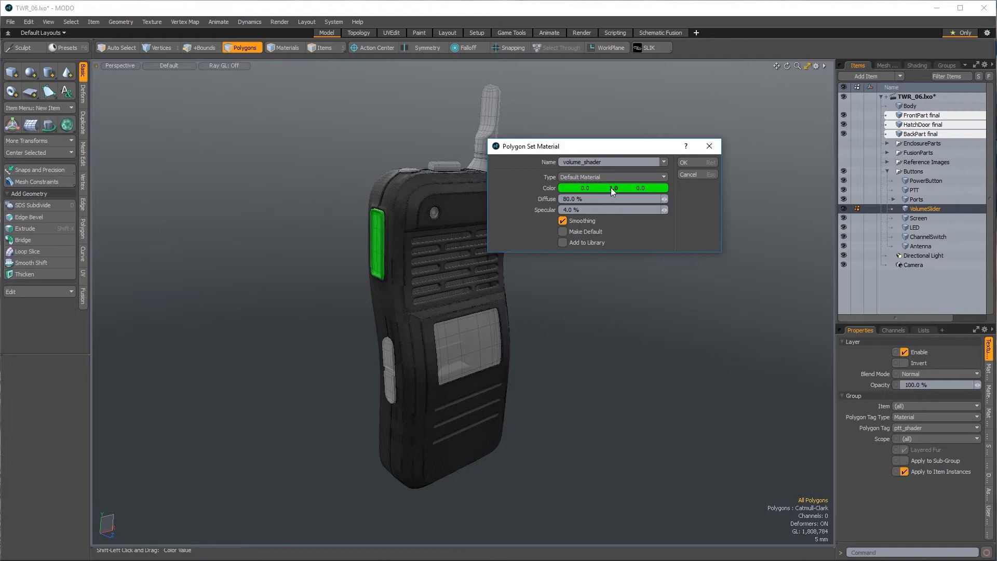
{"action": "mouse_move", "coordinate": [614, 188]}
{"action": "left_mouse_down", "text": "shift"}
{"action": "mouse_move", "coordinate": [572, 188]}
{"action": "mouse_move", "coordinate": [628, 188]}
{"action": "mouse_move", "coordinate": [618, 188]}
{"action": "left_mouse_up", "text": "shift"}
{"action": "mouse_move", "coordinate": [613, 189]}
{"action": "left_mouse_down", "text": "shift"}
{"action": "mouse_move", "coordinate": [597, 188]}
{"action": "mouse_move", "coordinate": [618, 173]}
{"action": "mouse_move", "coordinate": [596, 188]}
{"action": "left_mouse_up", "text": "shift"}
{"action": "left_click", "coordinate": [685, 162]}
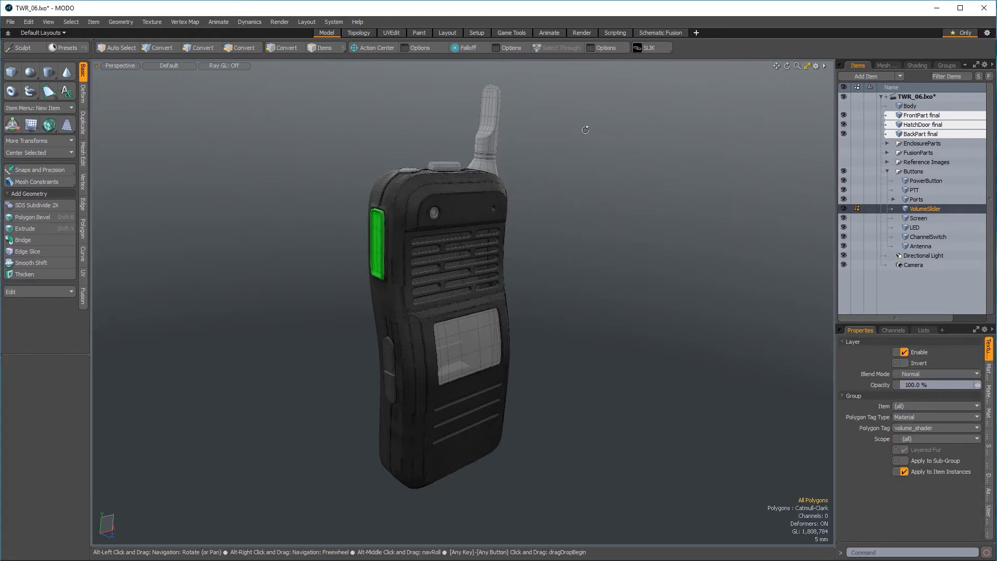
Step: Assign a material named powerbutton_shader with a dark grey 0.23 color to the PowerButton mesh on top of the radio
{"action": "left_click_drag", "start_coordinate": [586, 130], "coordinate": [582, 333], "text": "alt"}
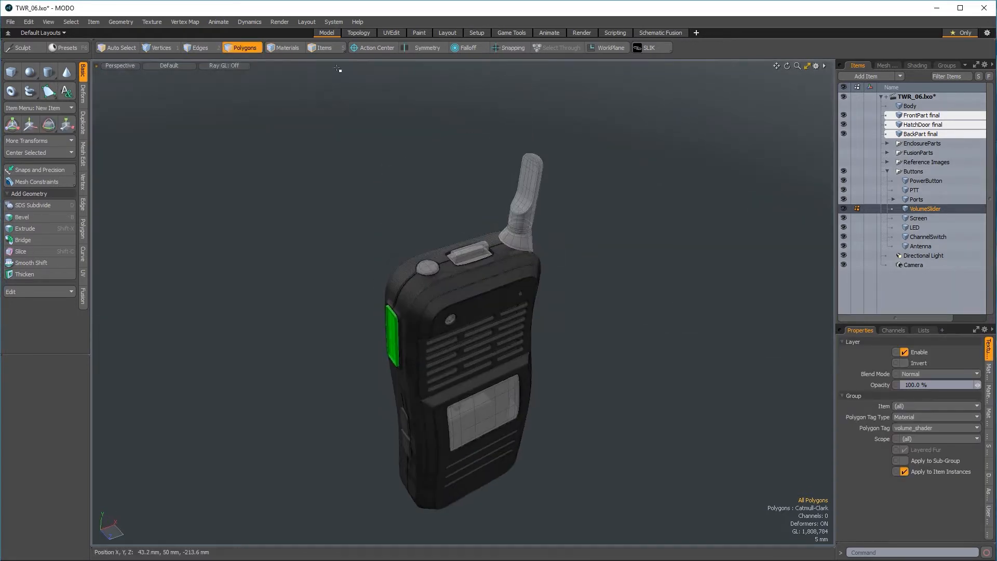
{"action": "left_click", "coordinate": [325, 48]}
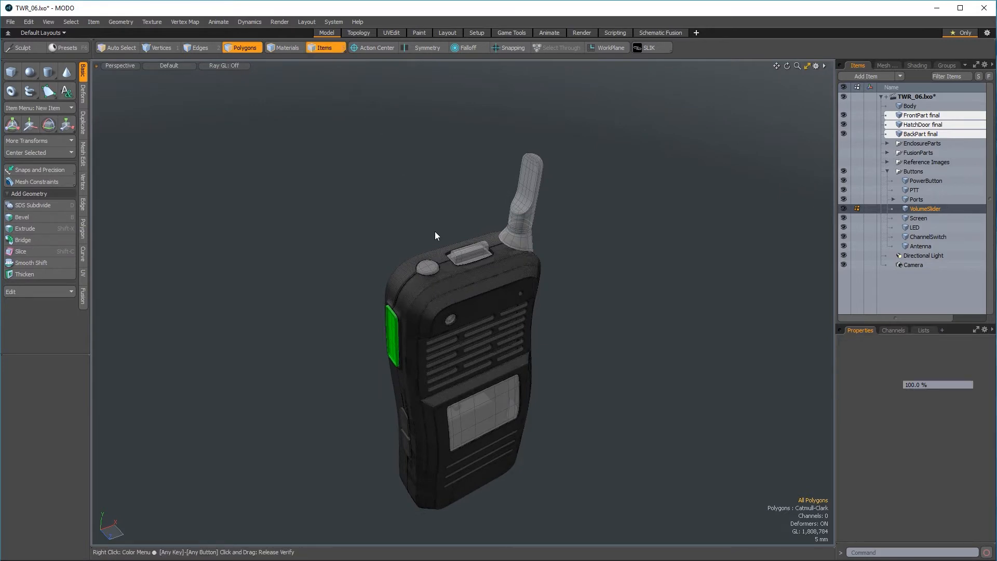
{"action": "left_click", "coordinate": [425, 269]}
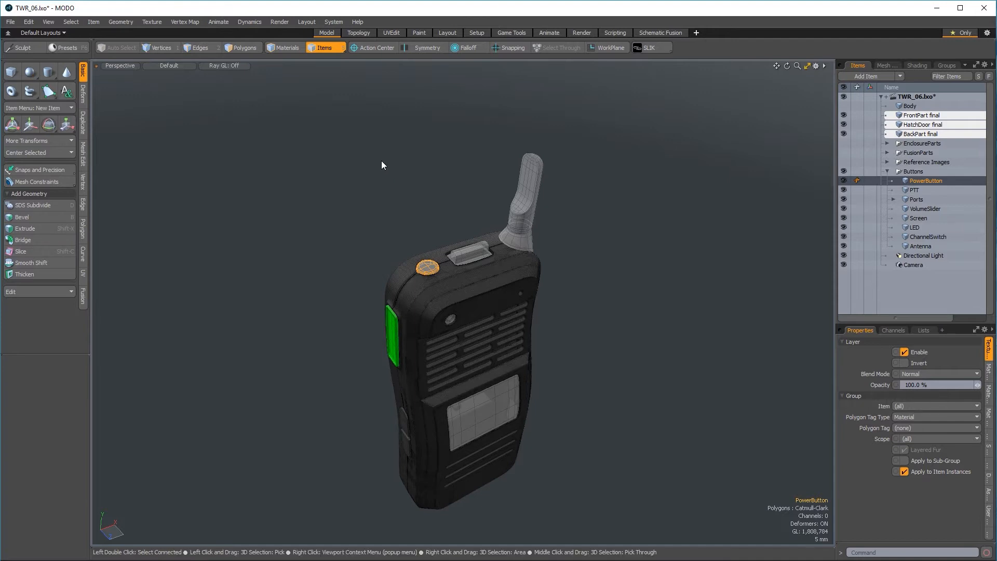
{"action": "type", "text": "m"}
{"action": "type", "text": "powerbutton_shader"}
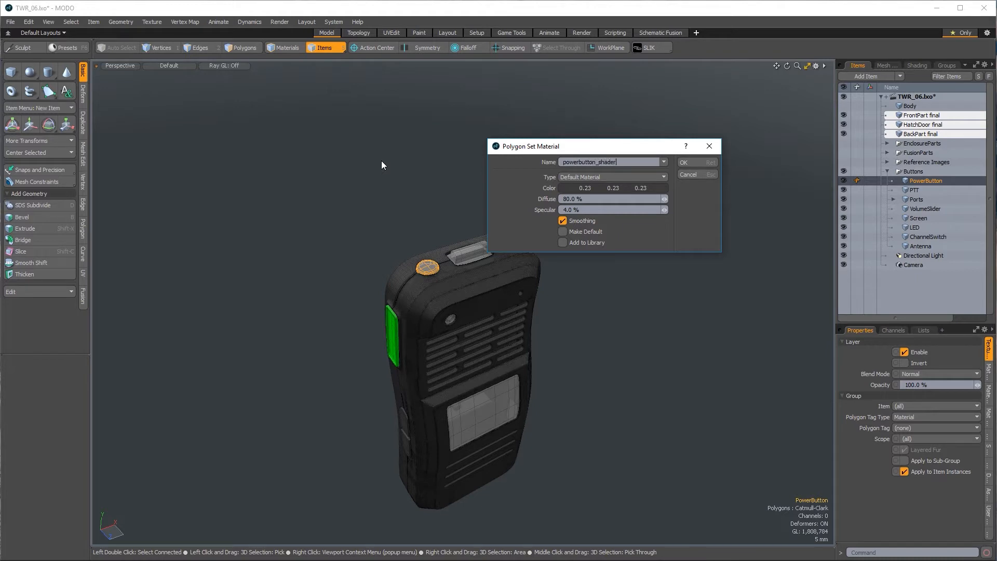
{"action": "left_click", "coordinate": [684, 162]}
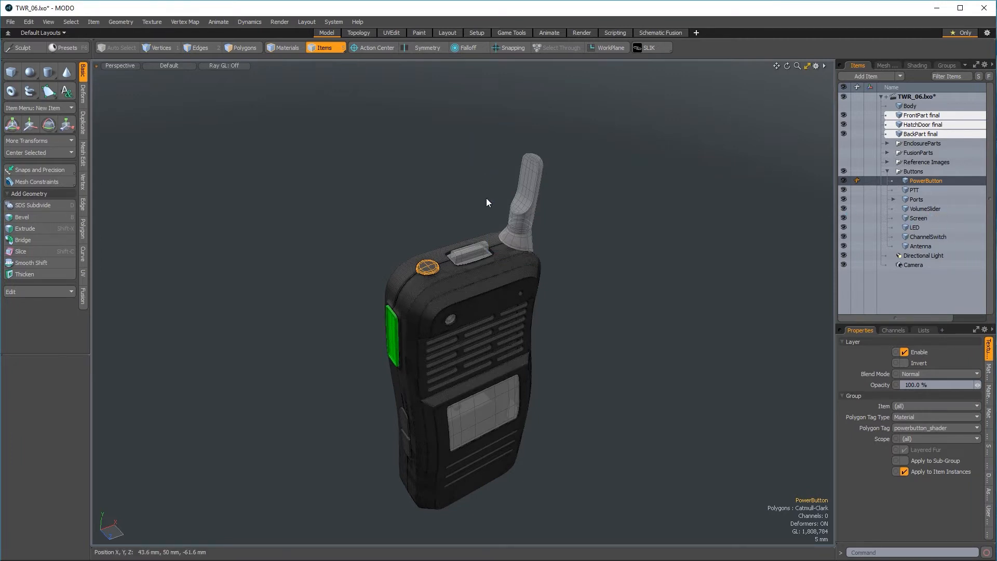
Step: Assign a material named channelswitch_shader with a dark grey 0.23 color to the ChannelSwitch mesh
{"action": "left_click", "coordinate": [480, 254]}
{"action": "type", "text": "m"}
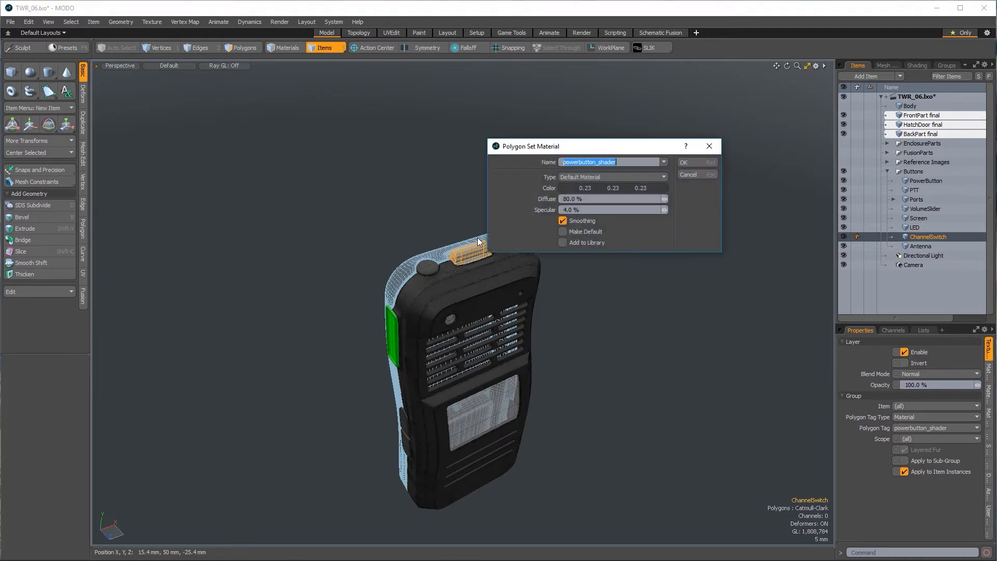
{"action": "type", "text": "channelswitch_shader"}
{"action": "key", "text": "Return"}
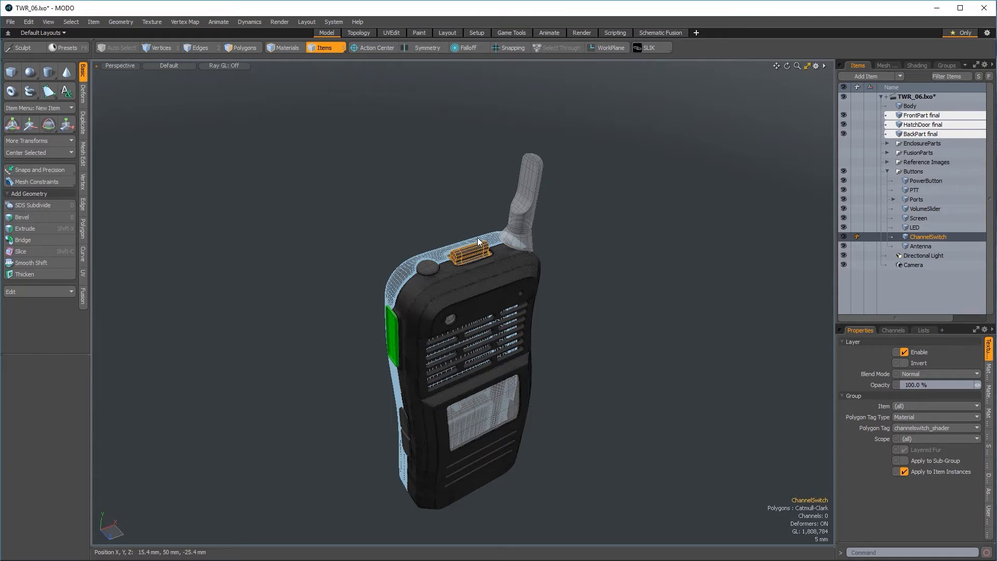
Step: Assign a material named antenna_shader with a dark grey 0.23 color to the Antenna mesh
{"action": "left_click", "coordinate": [509, 236]}
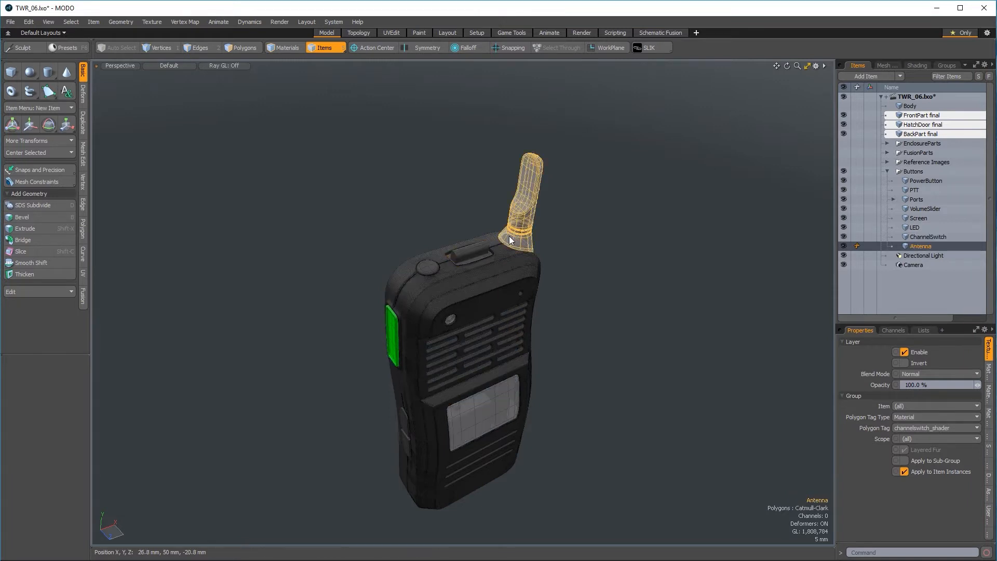
{"action": "type", "text": "m"}
{"action": "type", "text": "antenne"}
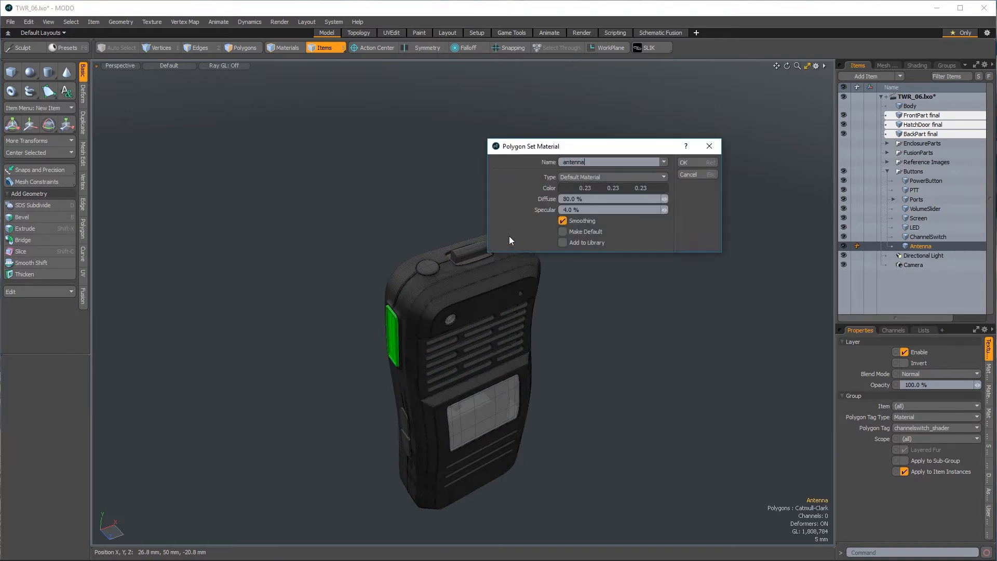
{"action": "type", "text": "_shader"}
{"action": "key", "text": "Return"}
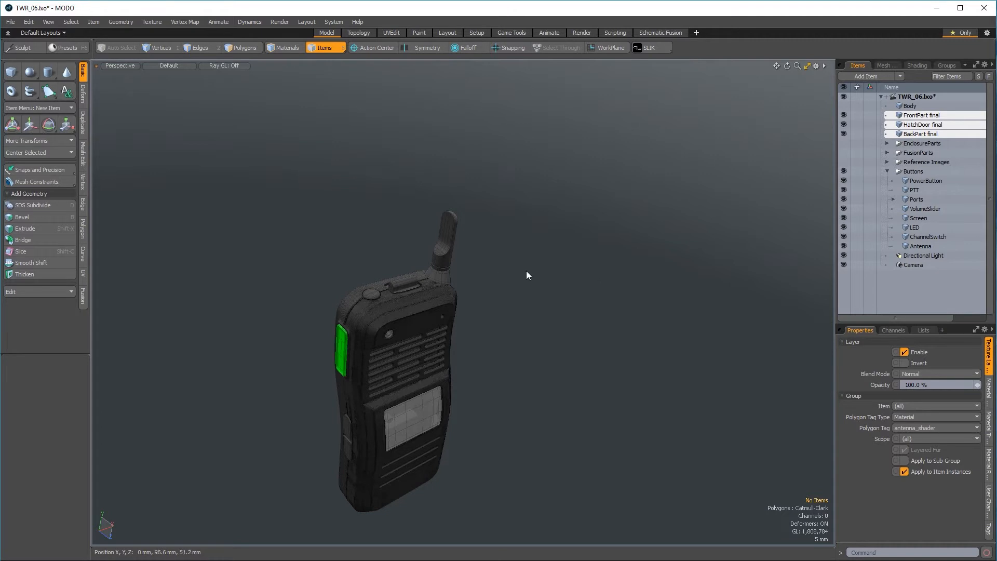
Step: Assign a pure green (0.0, 1.0, 0.0) material named antennastripe_shader to the full polygon loops of both recessed grooves near the antenna's base, including their adjoining polygons
{"action": "left_click_drag", "start_coordinate": [425, 271], "coordinate": [566, 281], "text": "ctrl+alt"}
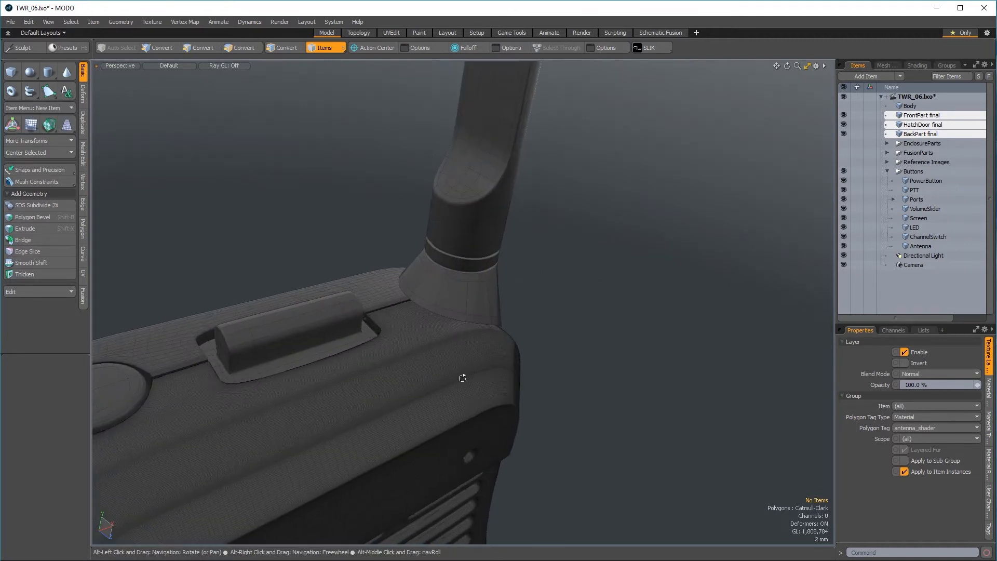
{"action": "left_click_drag", "start_coordinate": [463, 379], "coordinate": [434, 370], "text": "alt"}
{"action": "left_click_drag", "start_coordinate": [501, 267], "coordinate": [574, 275], "text": "ctrl+alt"}
{"action": "left_click_drag", "start_coordinate": [530, 313], "coordinate": [416, 196], "text": "alt"}
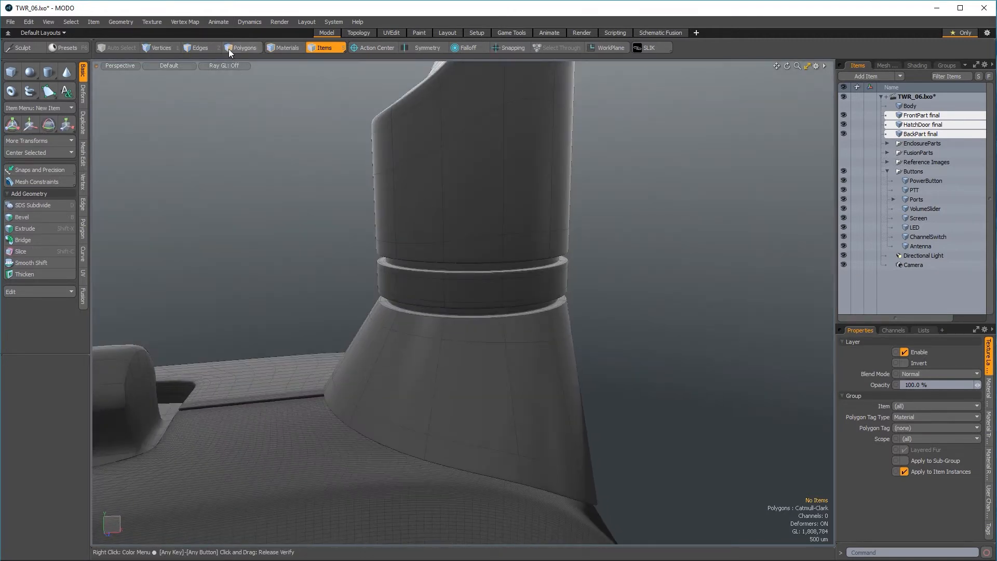
{"action": "left_click", "coordinate": [229, 48]}
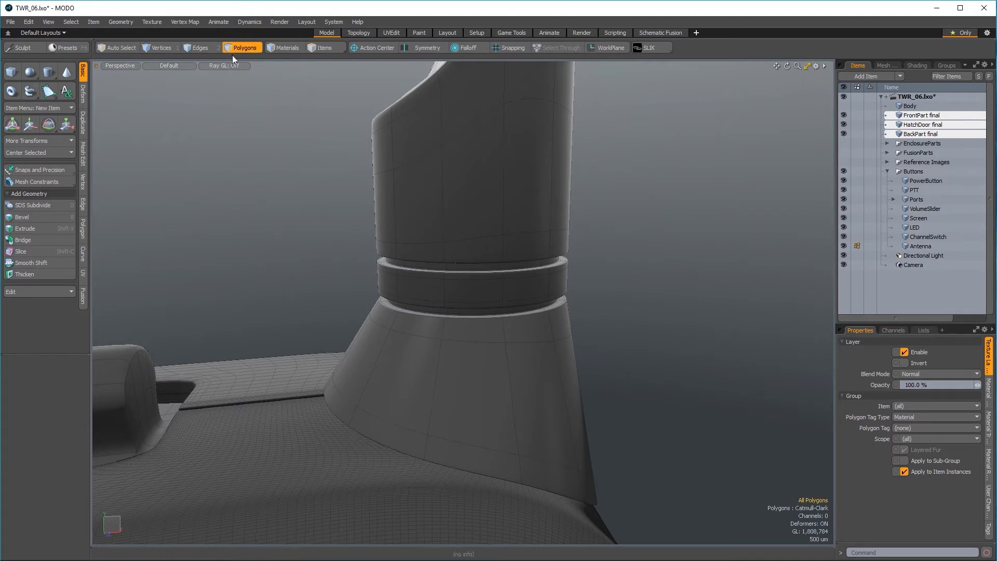
{"action": "left_click", "coordinate": [468, 269]}
{"action": "left_click", "coordinate": [444, 268], "text": "shift"}
{"action": "left_click", "coordinate": [473, 311], "text": "shift"}
{"action": "left_click", "coordinate": [426, 310], "text": "shift"}
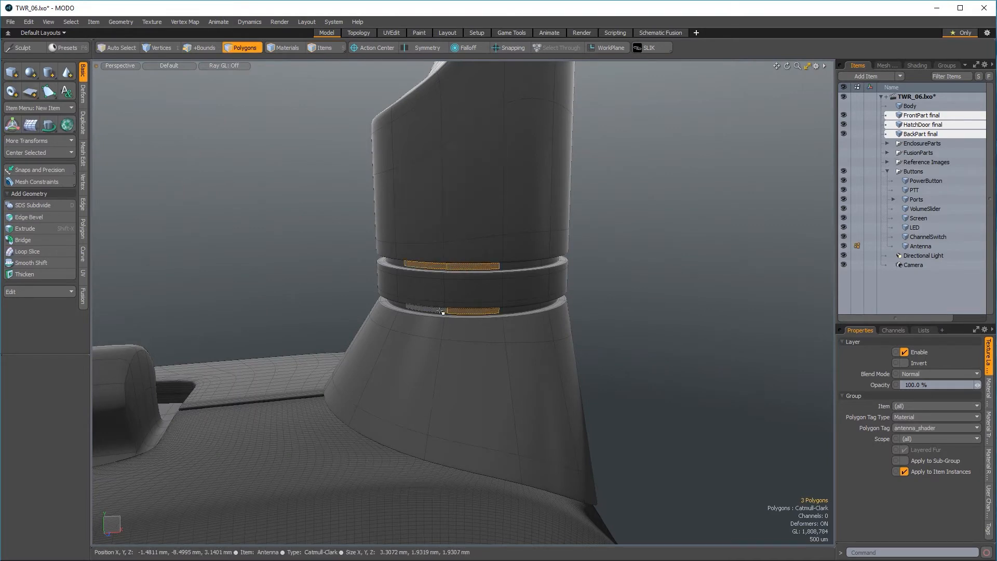
{"action": "left_click_drag", "start_coordinate": [457, 260], "coordinate": [494, 209], "text": "alt"}
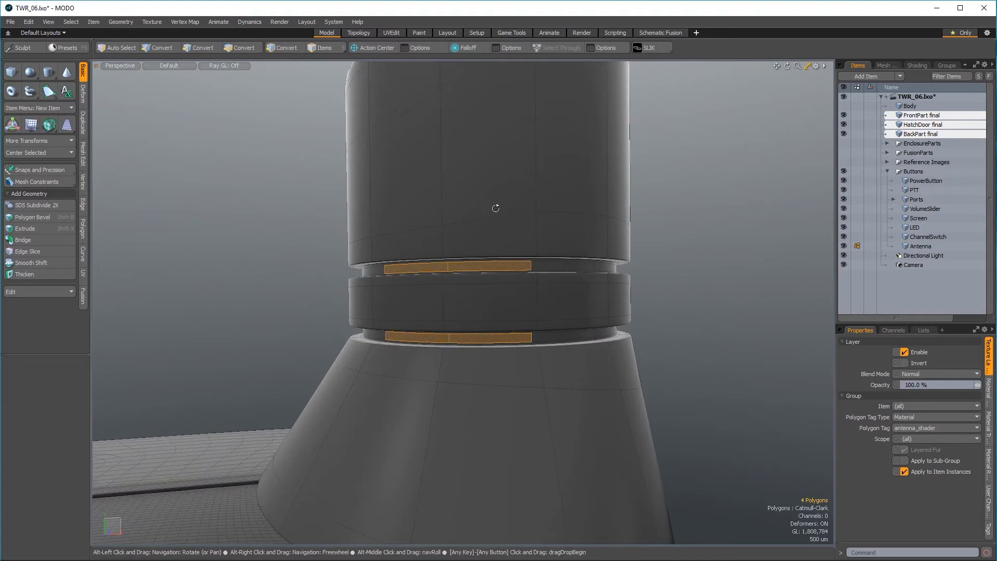
{"action": "key", "text": "l"}
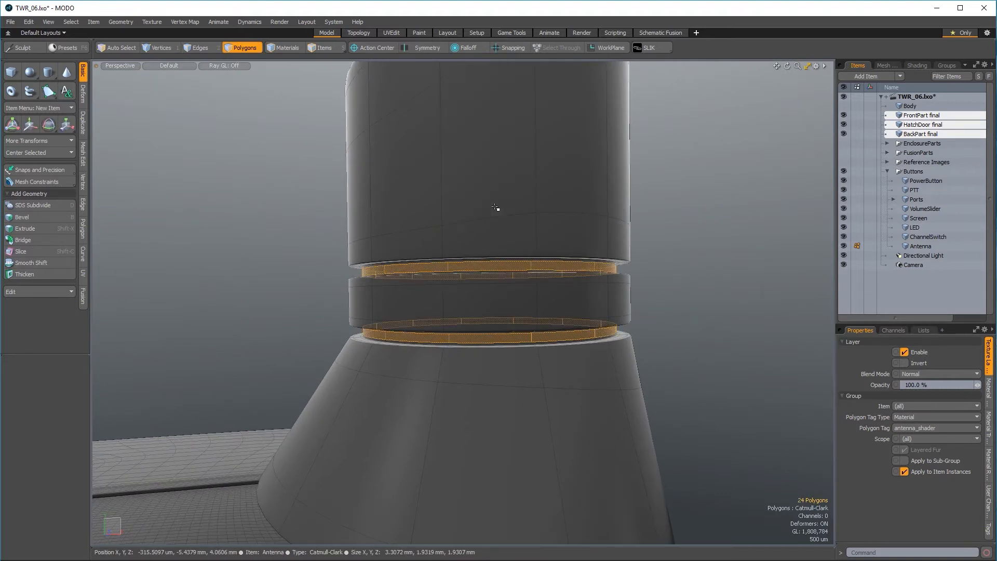
{"action": "key", "text": "shift+Up"}
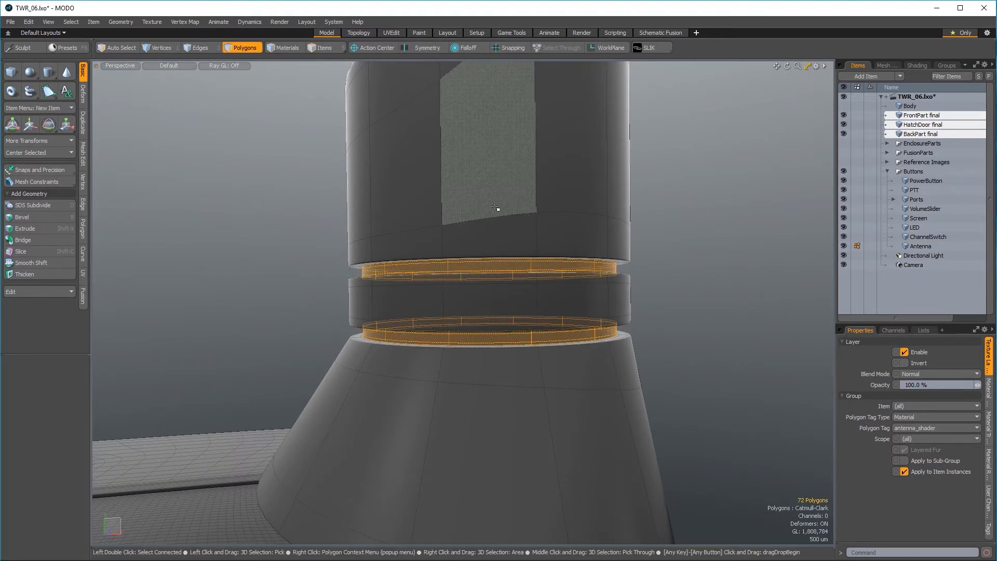
{"action": "key", "text": "m"}
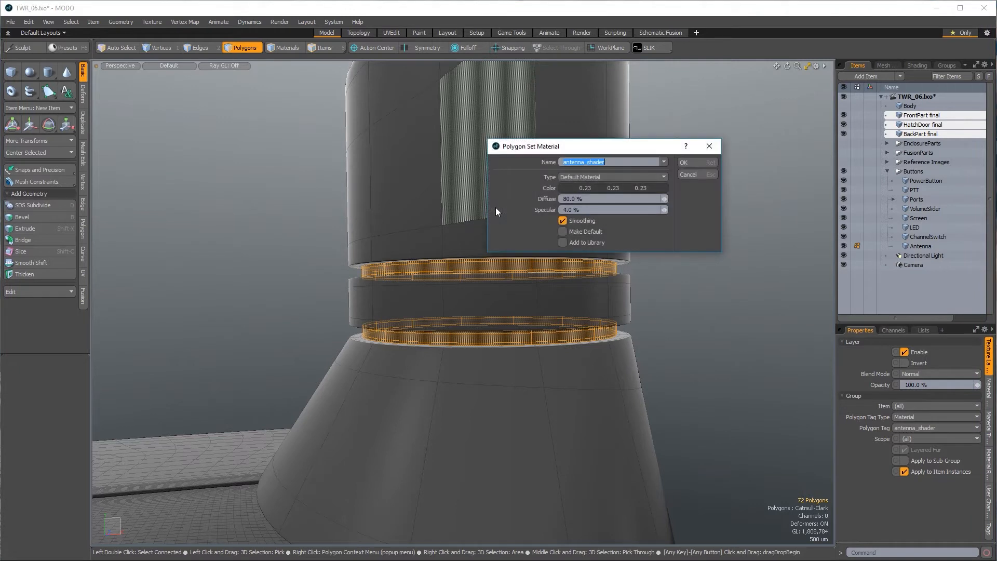
{"action": "key", "text": "Left"}
{"action": "type", "text": "stripe"}
{"action": "left_click", "coordinate": [613, 187]}
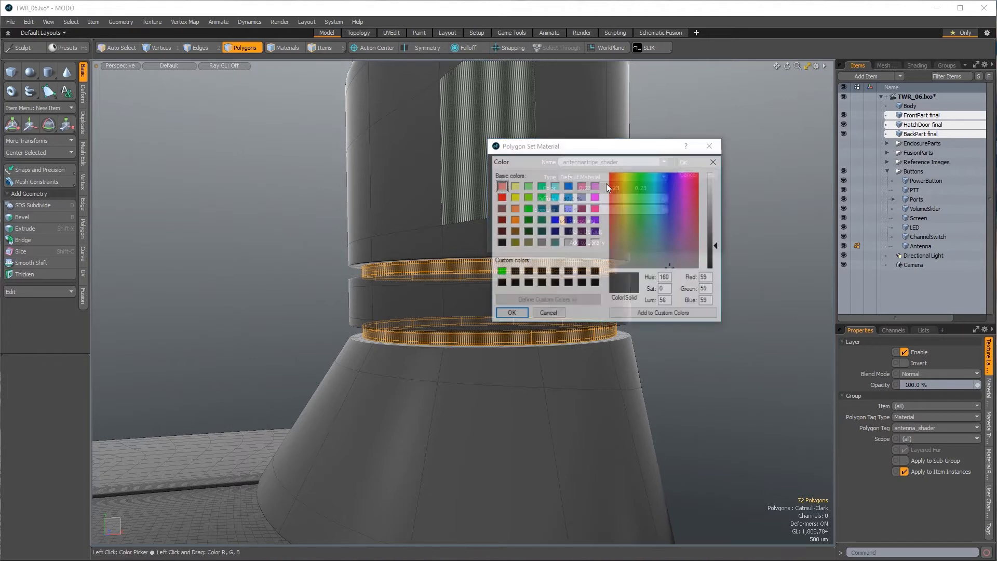
{"action": "left_click", "coordinate": [527, 208]}
{"action": "left_click", "coordinate": [511, 314]}
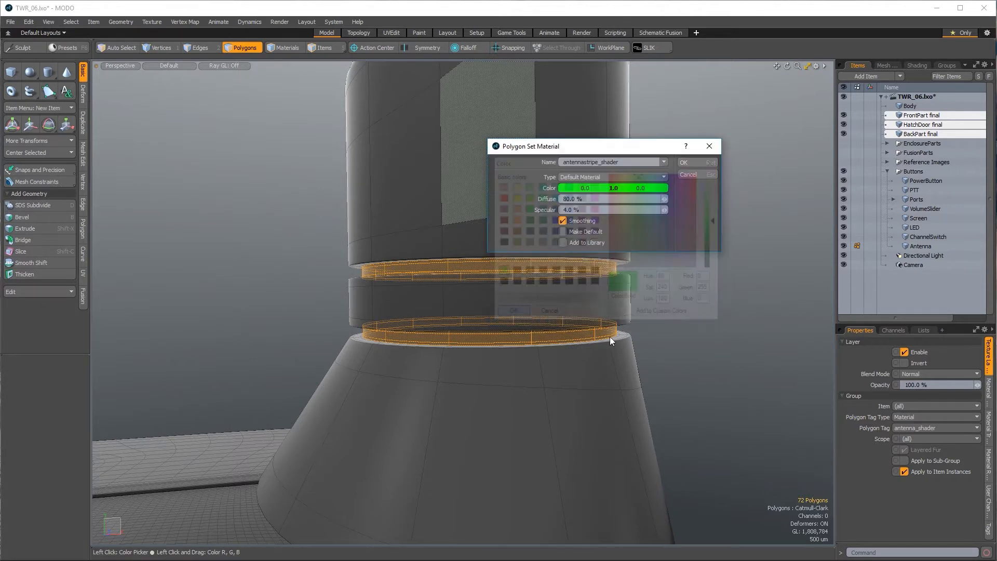
{"action": "left_click", "coordinate": [686, 162]}
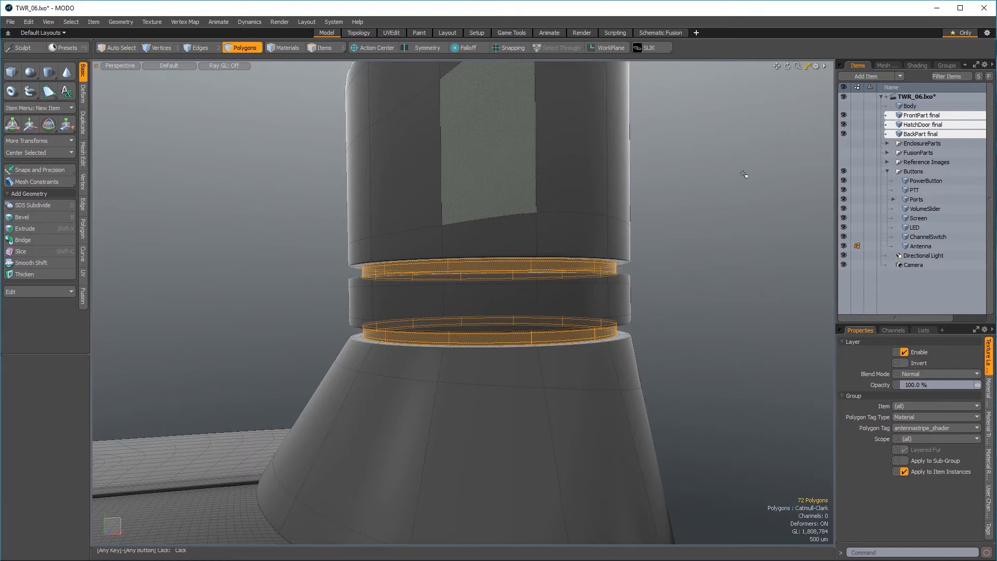
{"action": "left_click", "coordinate": [744, 174]}
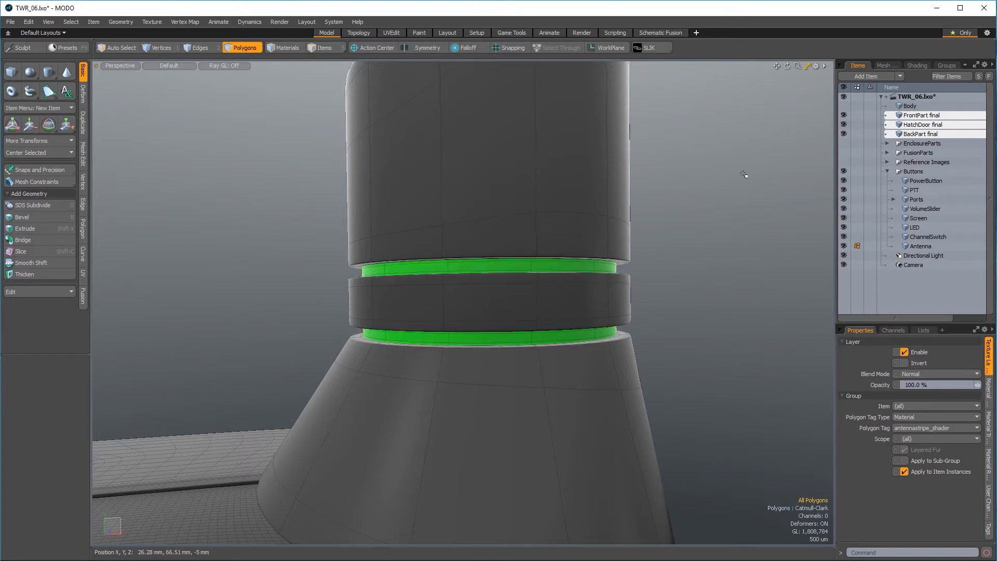
Step: Assign a material named ports_shader with a very dark grey 0.12 color to the Ports mesh on the radio's side
{"action": "left_click_drag", "start_coordinate": [744, 175], "coordinate": [393, 233], "text": "alt"}
{"action": "left_click", "coordinate": [327, 47]}
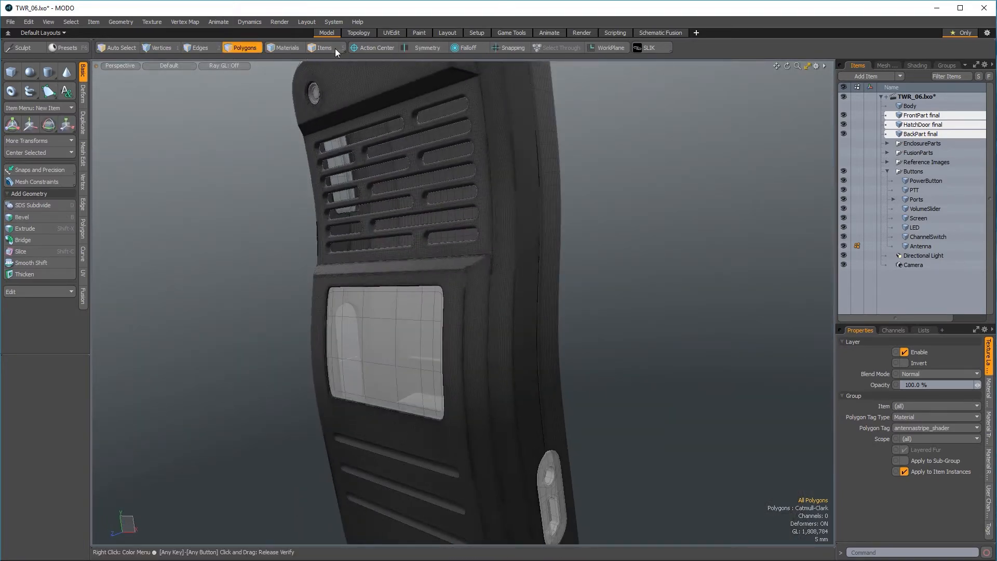
{"action": "left_click", "coordinate": [558, 490]}
{"action": "left_click_drag", "start_coordinate": [660, 466], "coordinate": [508, 357], "text": "ctrl+alt"}
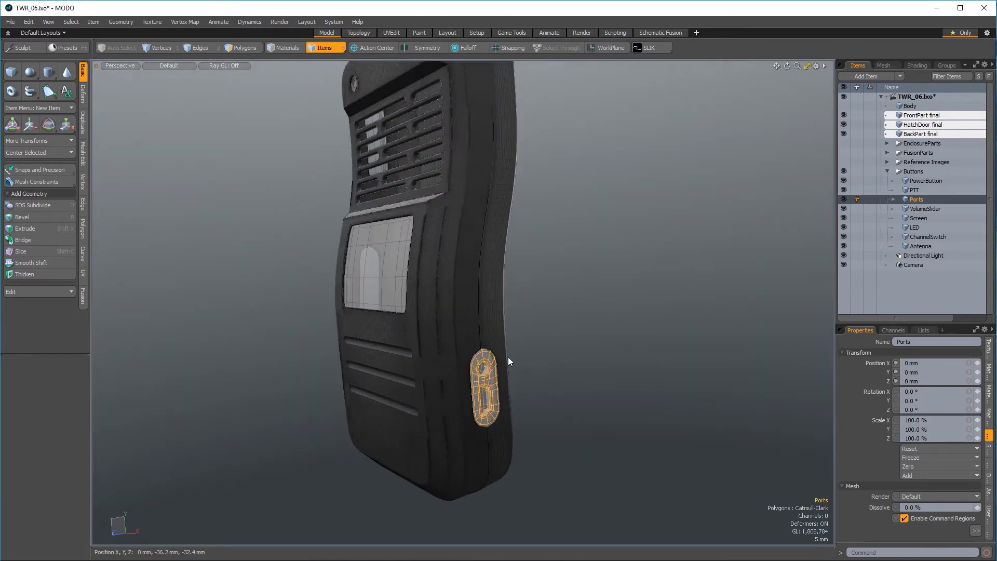
{"action": "type", "text": "m"}
{"action": "type", "text": "ports_shader"}
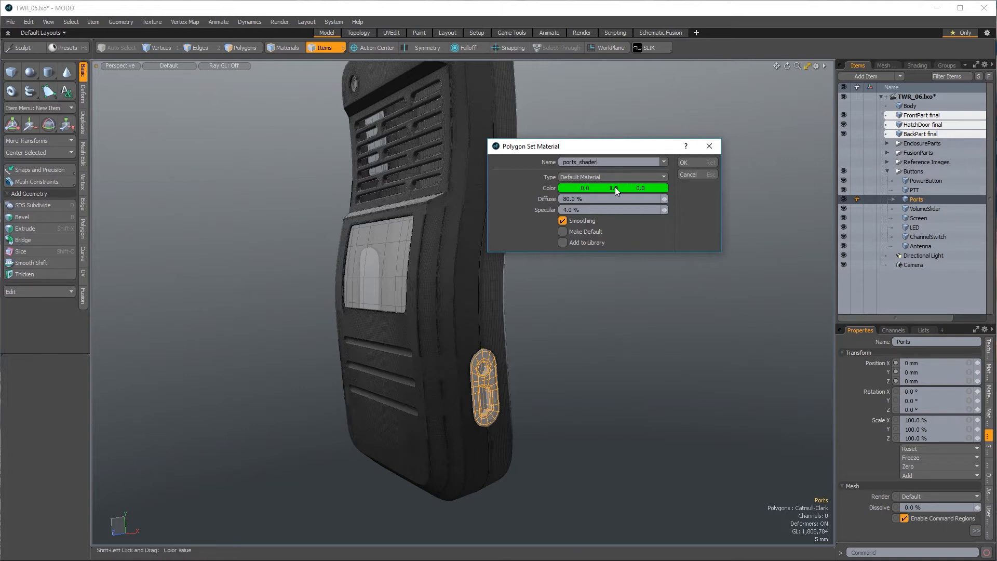
{"action": "left_click_drag", "start_coordinate": [615, 188], "coordinate": [540, 188]}
{"action": "mouse_move", "coordinate": [613, 188]}
{"action": "left_mouse_down", "text": "shift"}
{"action": "mouse_move", "coordinate": [638, 188]}
{"action": "mouse_move", "coordinate": [609, 188]}
{"action": "left_mouse_up", "text": "shift"}
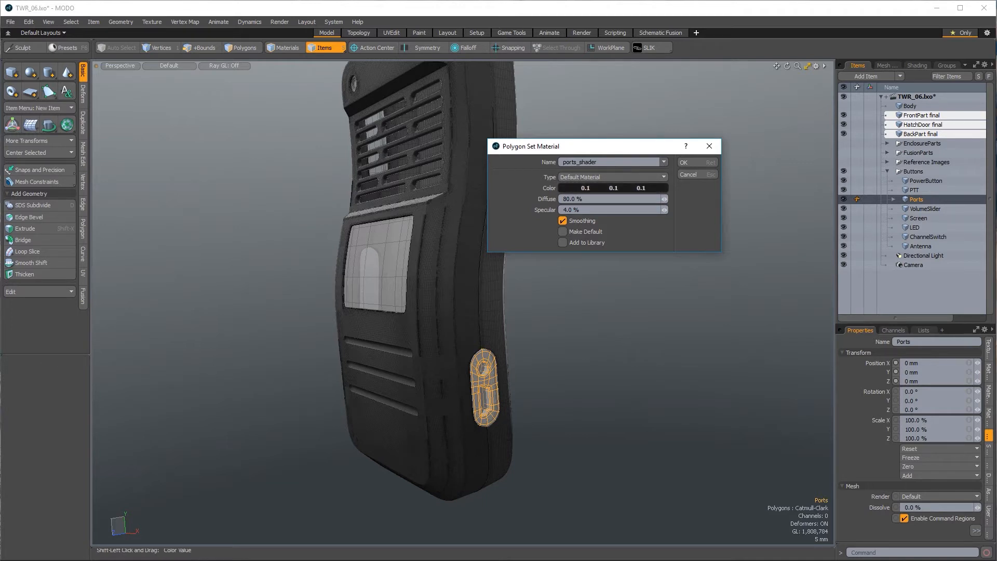
{"action": "left_click", "coordinate": [684, 162]}
{"action": "left_click", "coordinate": [677, 179]}
Step: Assign a pure green (0.0, 1.0, 0.0) material named LED_shader to the LED mesh's central disc, with the selection grown three times from its center polygon
{"action": "mouse_move", "coordinate": [651, 219]}
{"action": "left_mouse_down", "text": "ctrl+alt"}
{"action": "mouse_move", "coordinate": [525, 265]}
{"action": "mouse_move", "coordinate": [670, 224]}
{"action": "left_mouse_up", "text": "ctrl+alt"}
{"action": "left_click_drag", "start_coordinate": [519, 228], "coordinate": [622, 236], "text": "alt+shift"}
{"action": "left_click_drag", "start_coordinate": [410, 212], "coordinate": [460, 213], "text": "ctrl+alt"}
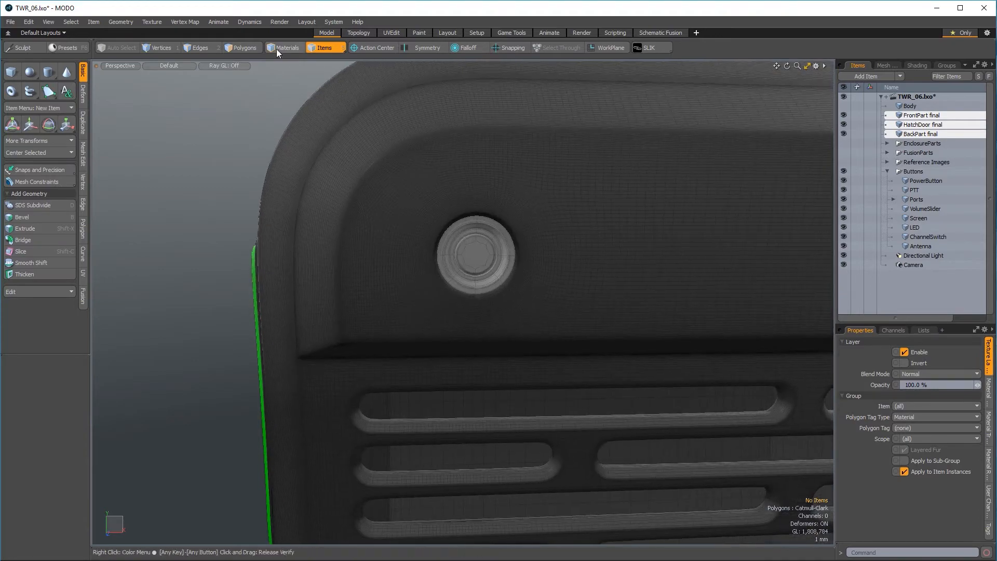
{"action": "left_click", "coordinate": [244, 48]}
{"action": "left_click_drag", "start_coordinate": [545, 246], "coordinate": [537, 263], "text": "ctrl+alt"}
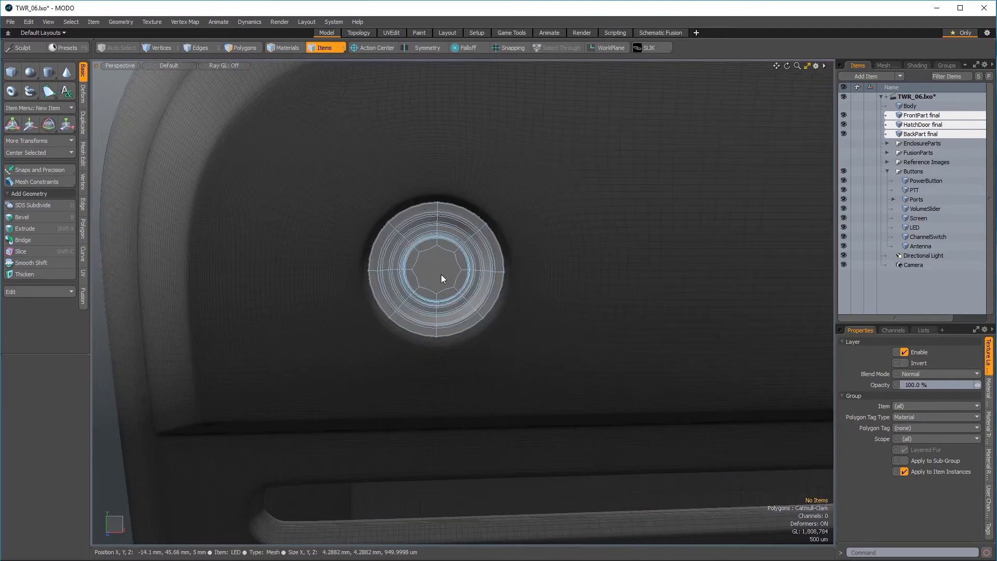
{"action": "left_click", "coordinate": [441, 274]}
{"action": "key", "text": "3"}
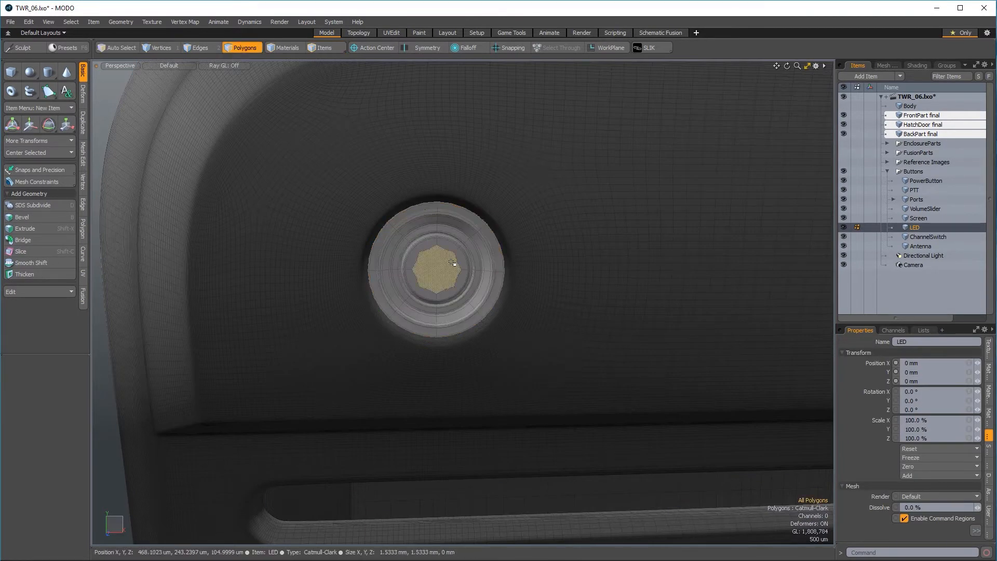
{"action": "left_click", "coordinate": [437, 270]}
{"action": "key", "text": "shift+Up"}
{"action": "key", "text": "shift+Up"}
{"action": "key", "text": "shift+Up"}
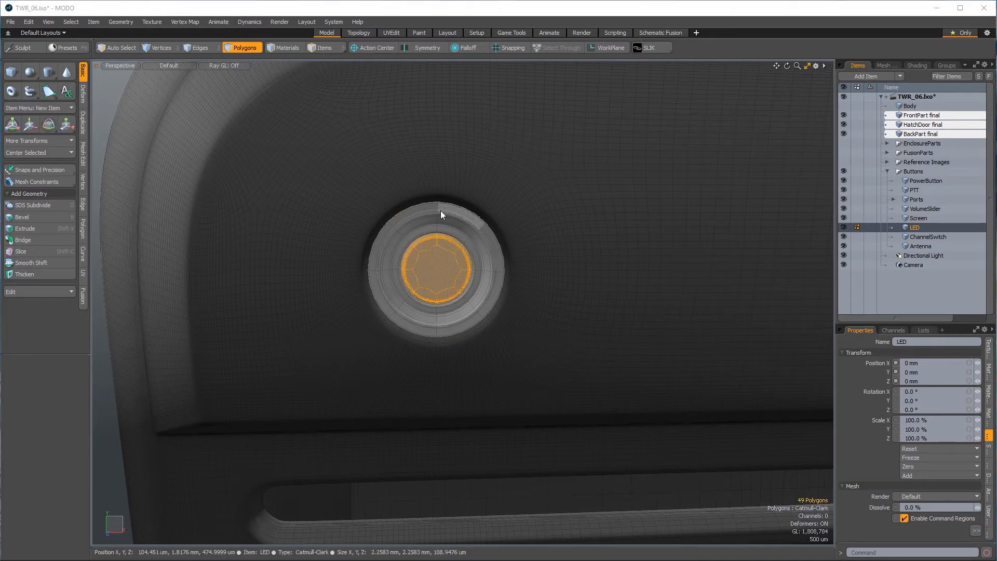
{"action": "type", "text": "m"}
{"action": "type", "text": "LED"}
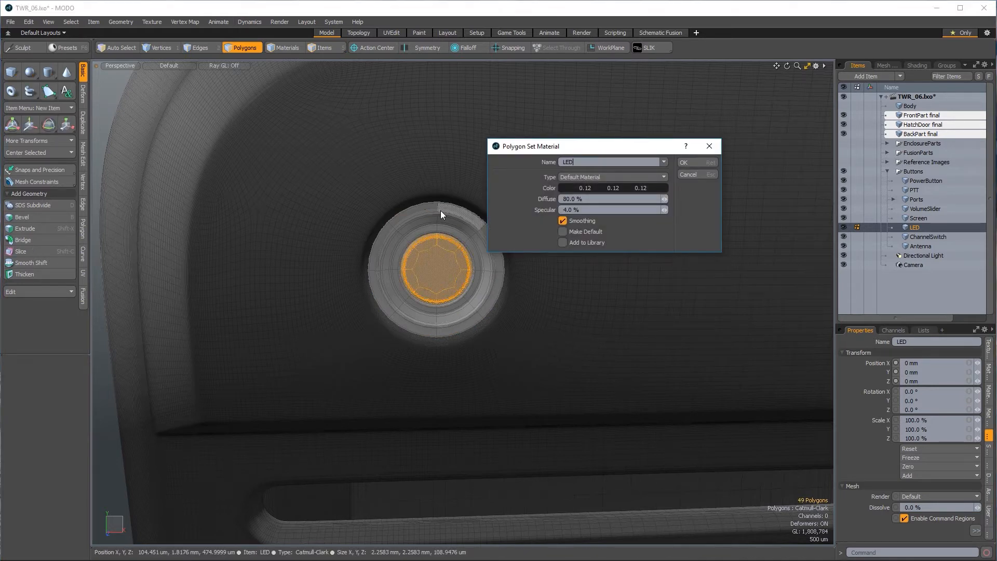
{"action": "left_click", "coordinate": [599, 188]}
{"action": "left_click", "coordinate": [502, 271]}
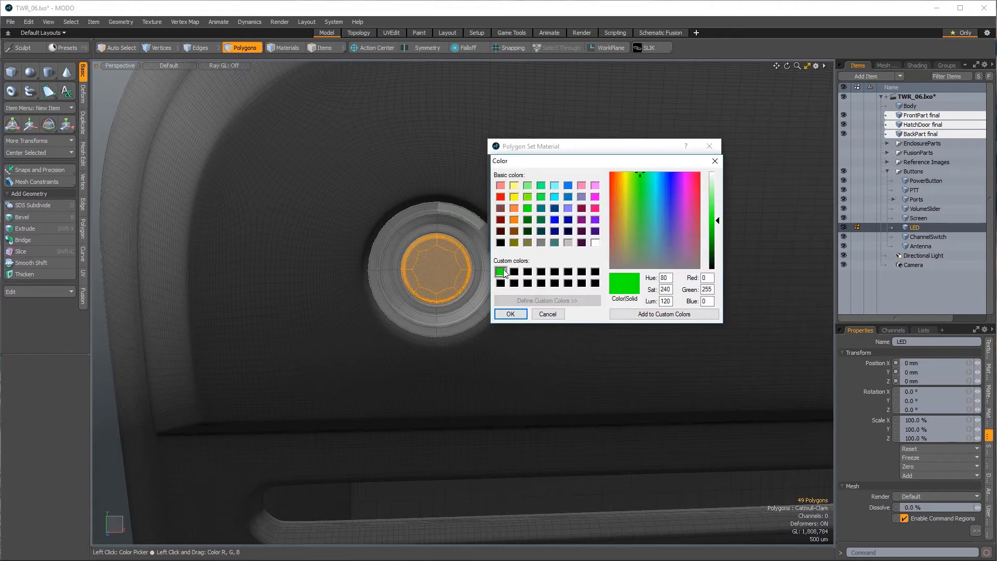
{"action": "left_click", "coordinate": [511, 313]}
{"action": "left_click", "coordinate": [683, 162]}
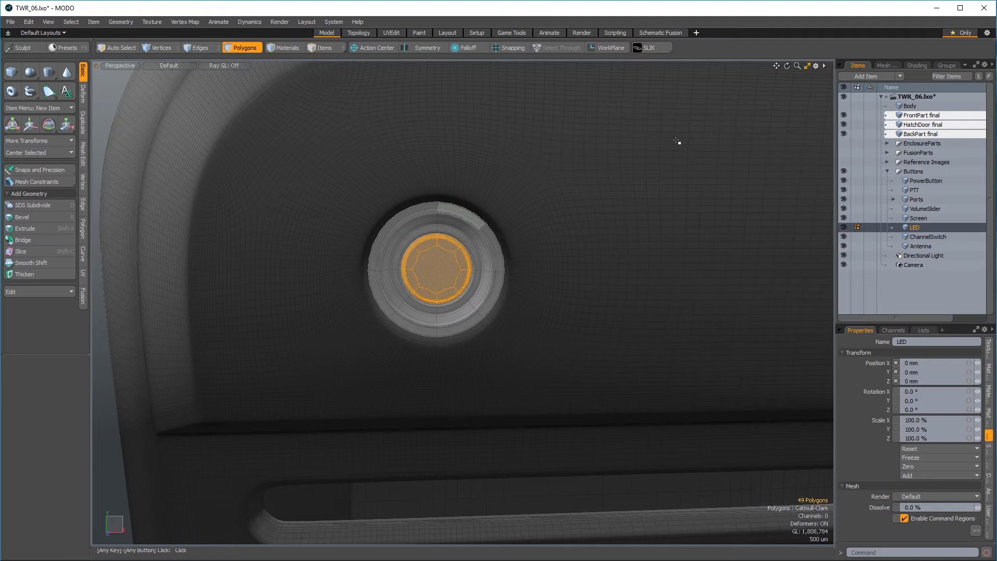
Step: Assign a dark grey 0.26 material to the ring polygons around the LED's green disc by inverting the disc selection
{"action": "key", "text": "bracketleft"}
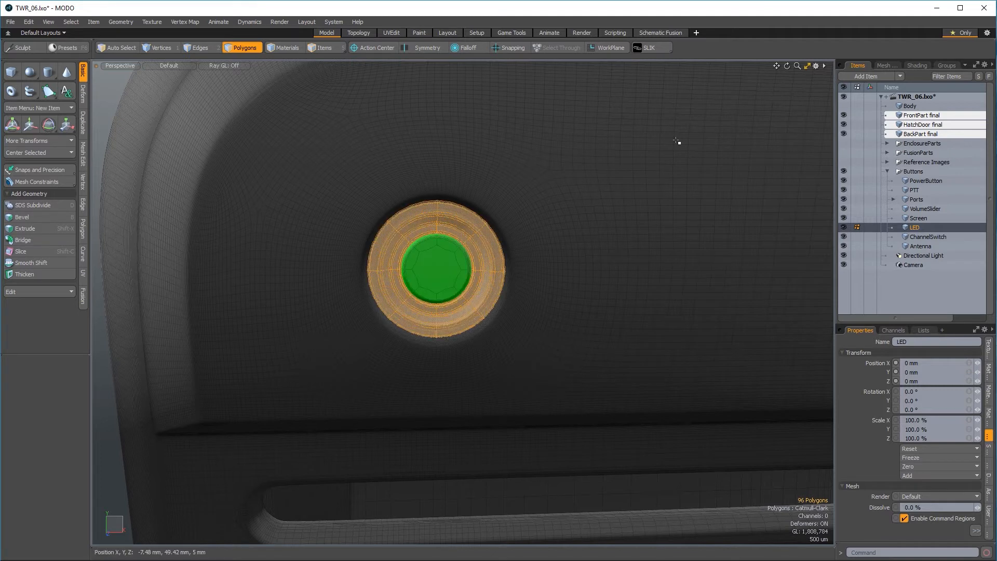
{"action": "key", "text": "m"}
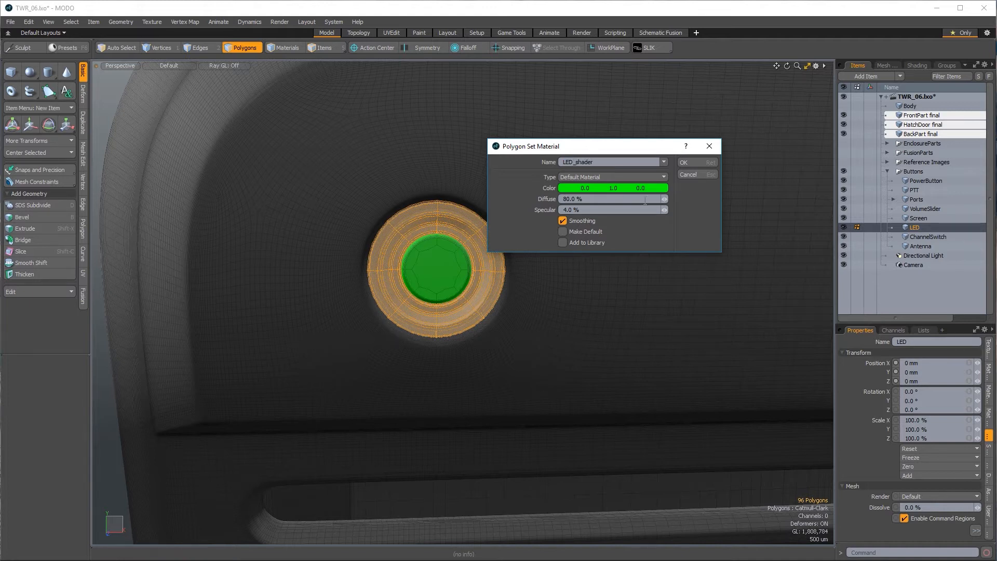
{"action": "left_click_drag", "start_coordinate": [605, 188], "coordinate": [635, 189]}
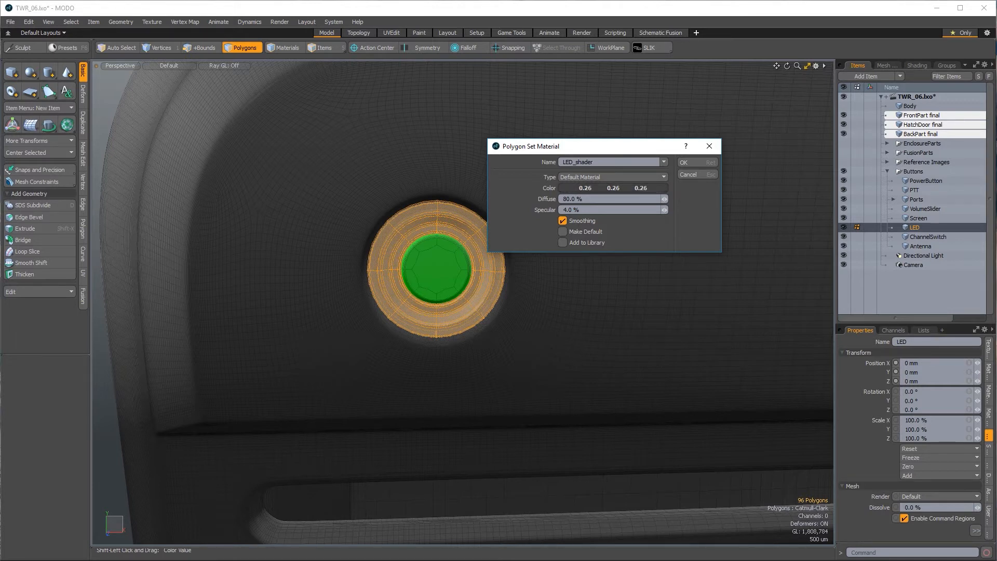
{"action": "left_click", "coordinate": [687, 159]}
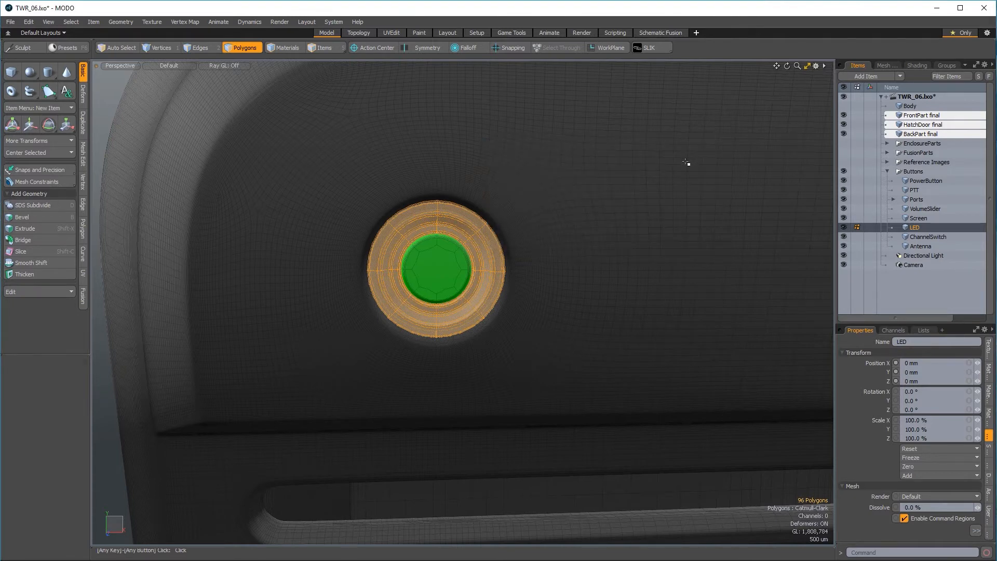
{"action": "scroll", "coordinate": [686, 163], "scroll_direction": "down", "scroll_amount": 3}
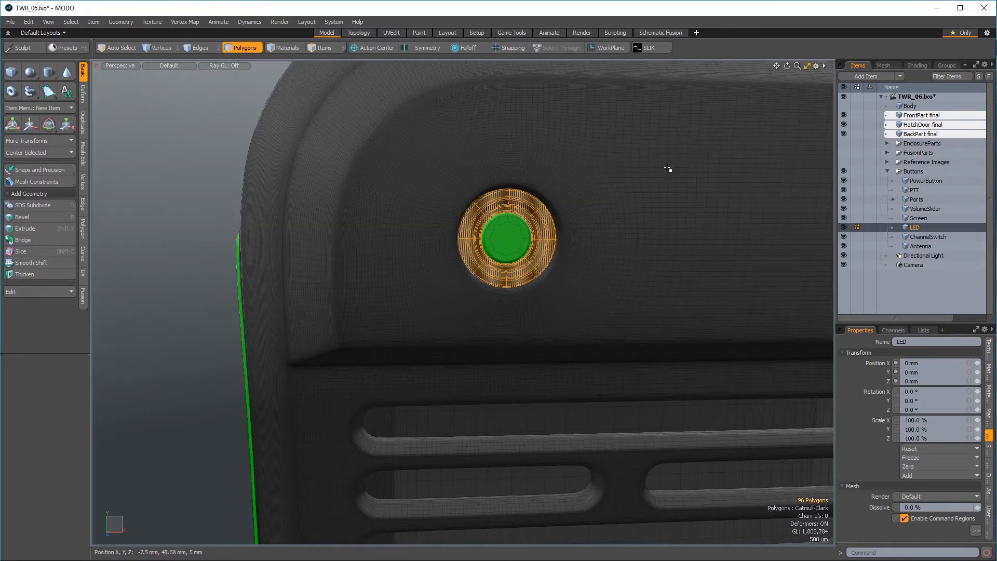
{"action": "left_click", "coordinate": [189, 269]}
{"action": "scroll", "coordinate": [189, 270], "scroll_direction": "down", "scroll_amount": 10}
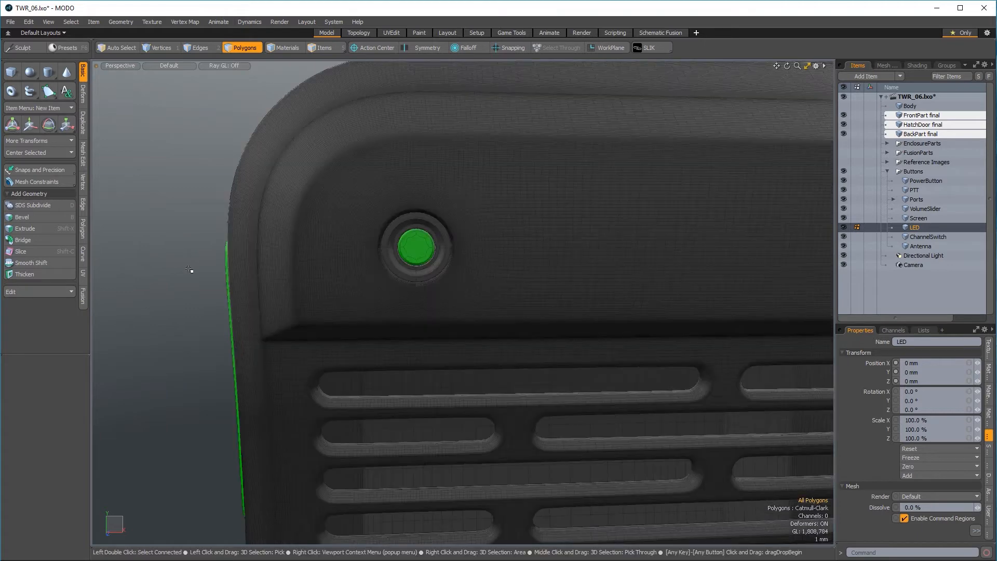
Step: Isolate the Screen mesh and turn off its Catmull-Clark subdivision
{"action": "left_click_drag", "start_coordinate": [337, 347], "coordinate": [493, 343], "text": "alt"}
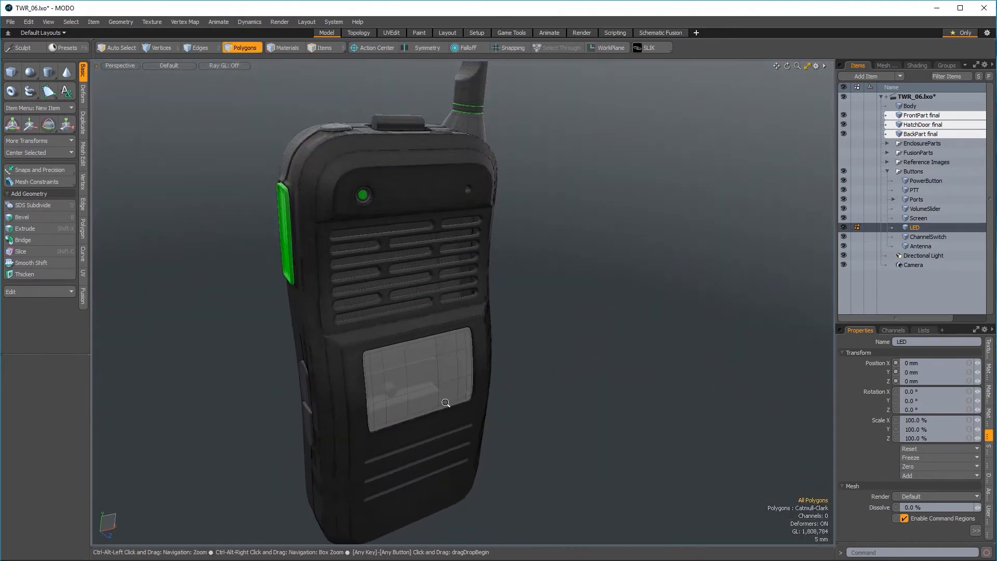
{"action": "scroll", "coordinate": [445, 403], "scroll_direction": "up", "scroll_amount": 3}
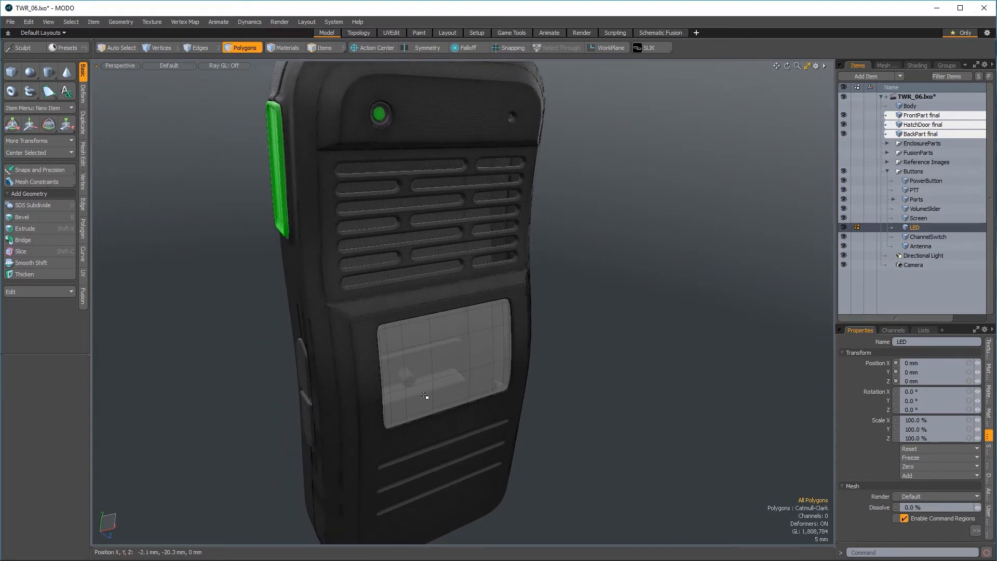
{"action": "left_click", "coordinate": [325, 48]}
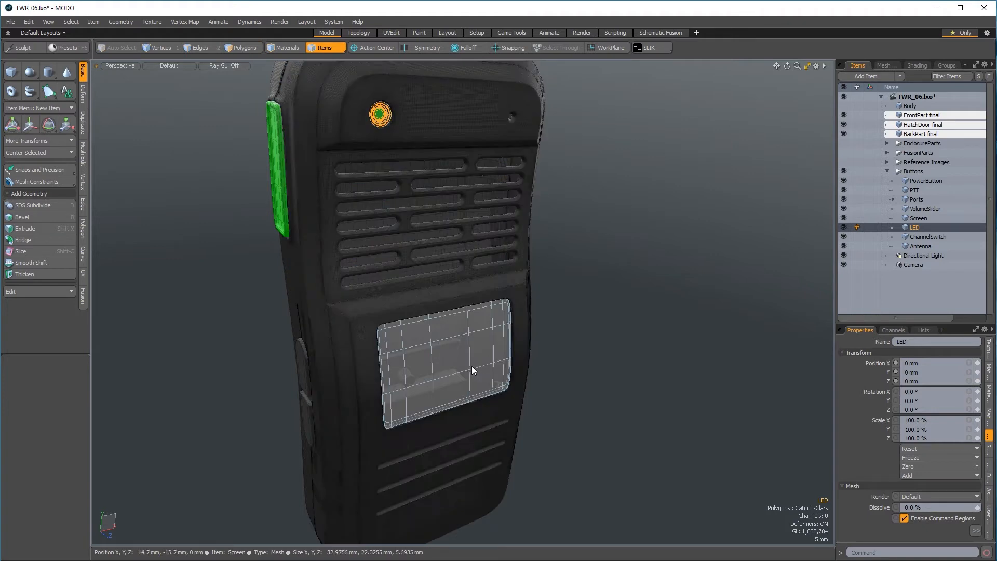
{"action": "left_click", "coordinate": [473, 366]}
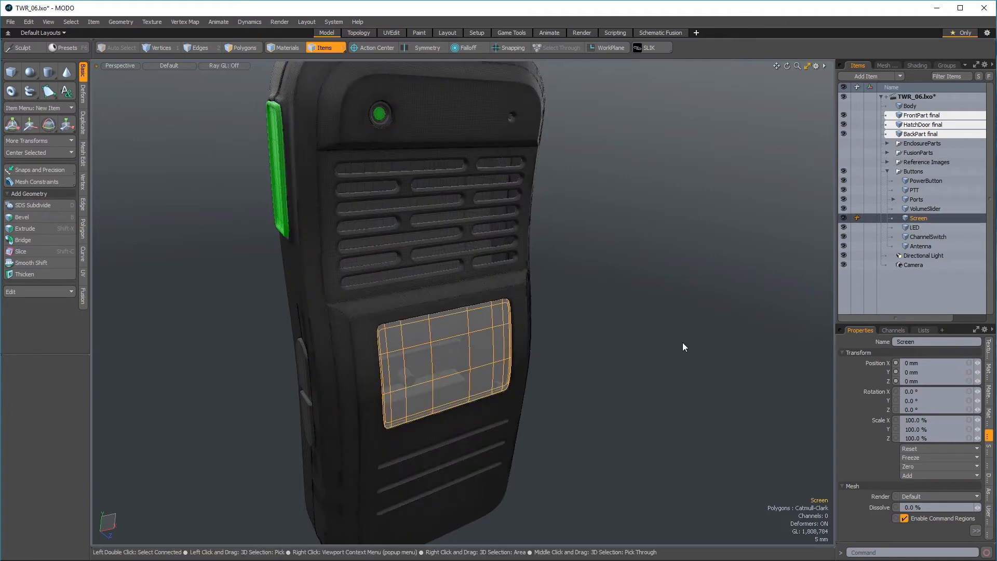
{"action": "key", "text": "shift+h"}
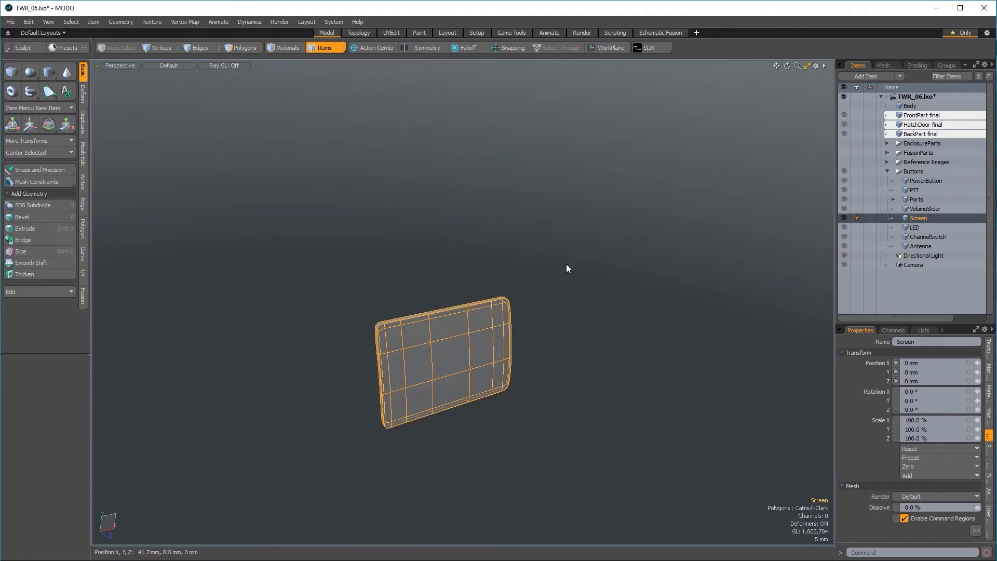
{"action": "key", "text": "Tab"}
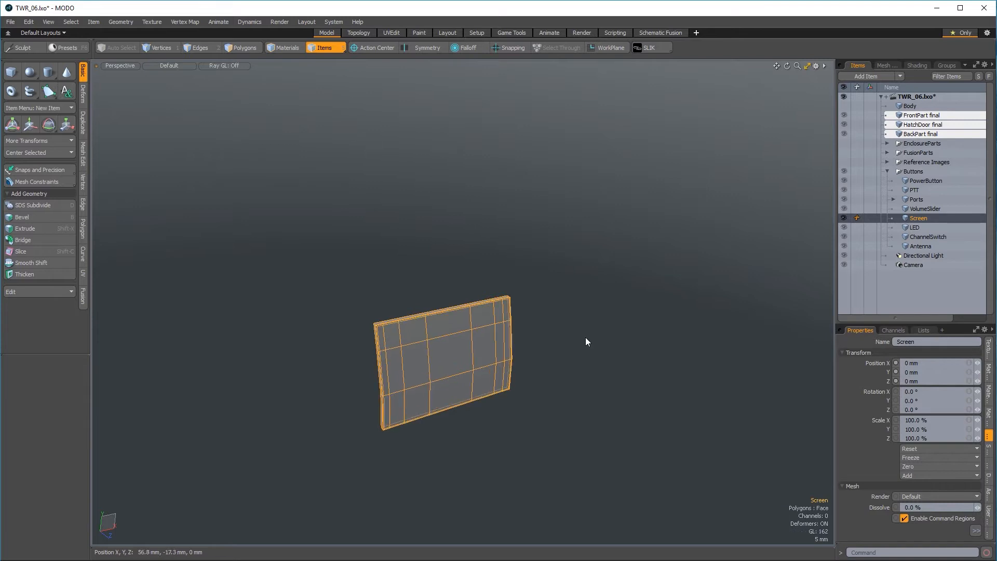
Step: Bridge the three-edge chains along the two side borders of the Screen's open back, closing it with new polygons
{"action": "left_click", "coordinate": [247, 47]}
{"action": "left_click", "coordinate": [193, 49]}
{"action": "left_click_drag", "start_coordinate": [416, 421], "coordinate": [660, 329], "text": "alt"}
{"action": "left_click_drag", "start_coordinate": [493, 353], "coordinate": [553, 369], "text": "alt"}
{"action": "scroll", "coordinate": [512, 347], "scroll_direction": "up", "scroll_amount": 4}
{"action": "left_click", "coordinate": [467, 352]}
{"action": "left_click", "coordinate": [544, 372], "text": "shift"}
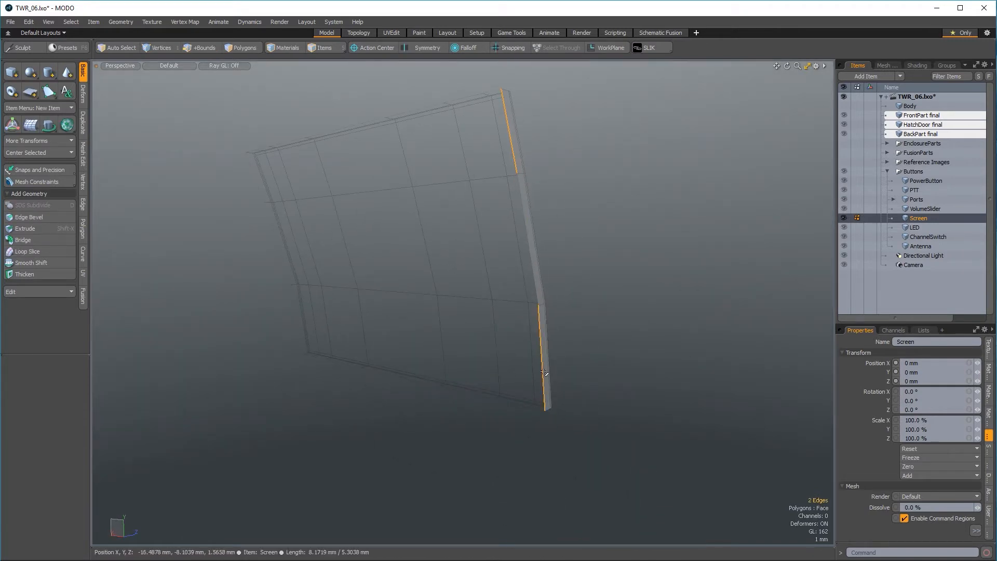
{"action": "left_click", "coordinate": [533, 260], "text": "shift"}
{"action": "left_click", "coordinate": [255, 178], "text": "shift"}
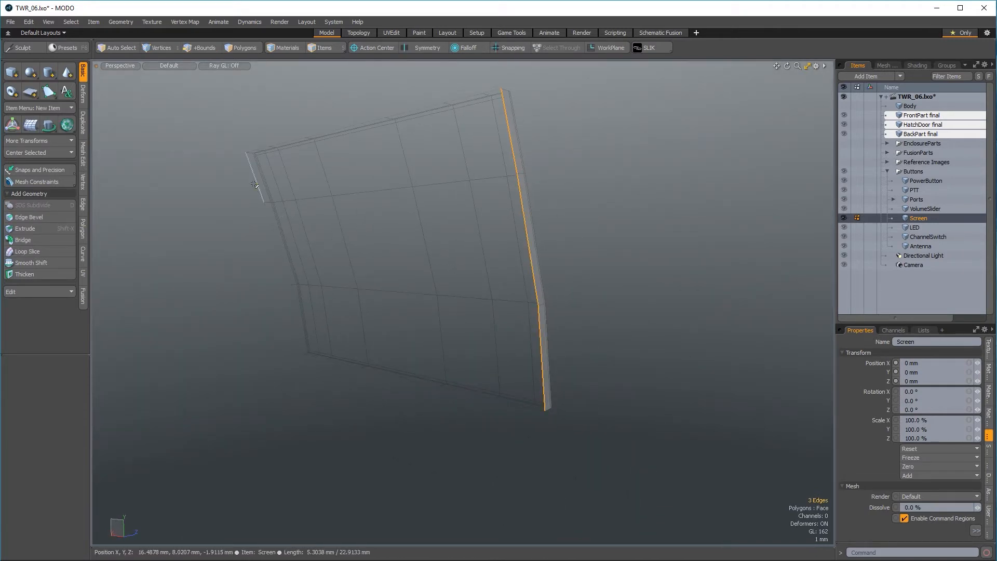
{"action": "left_click", "coordinate": [270, 229], "text": "shift"}
{"action": "left_click", "coordinate": [281, 302], "text": "shift"}
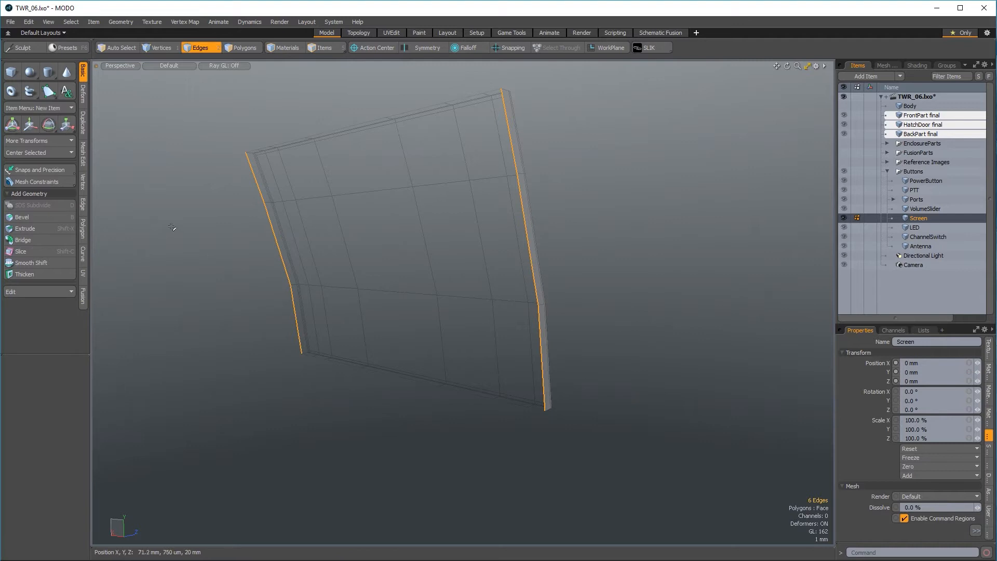
{"action": "left_click", "coordinate": [82, 124]}
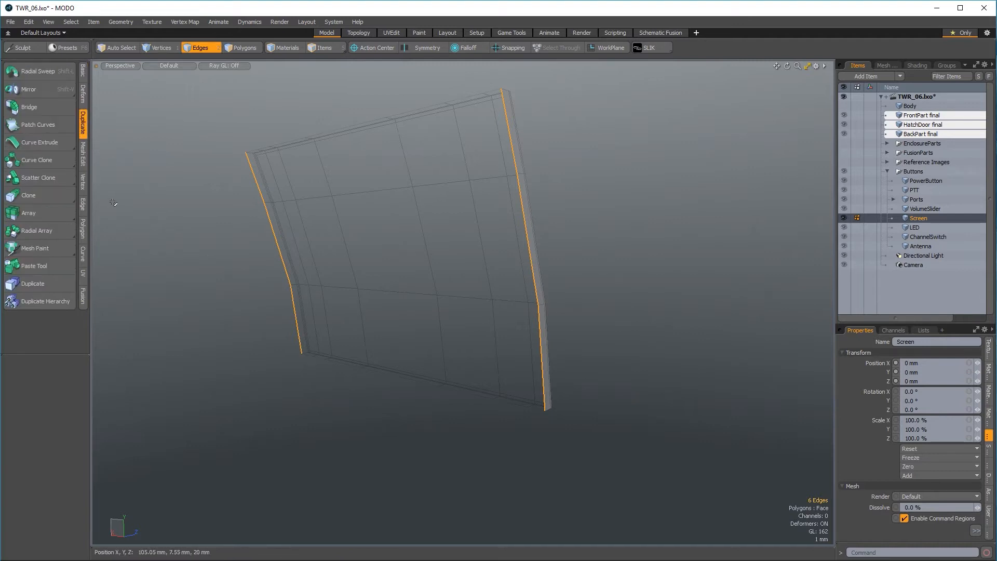
{"action": "left_click", "coordinate": [31, 107]}
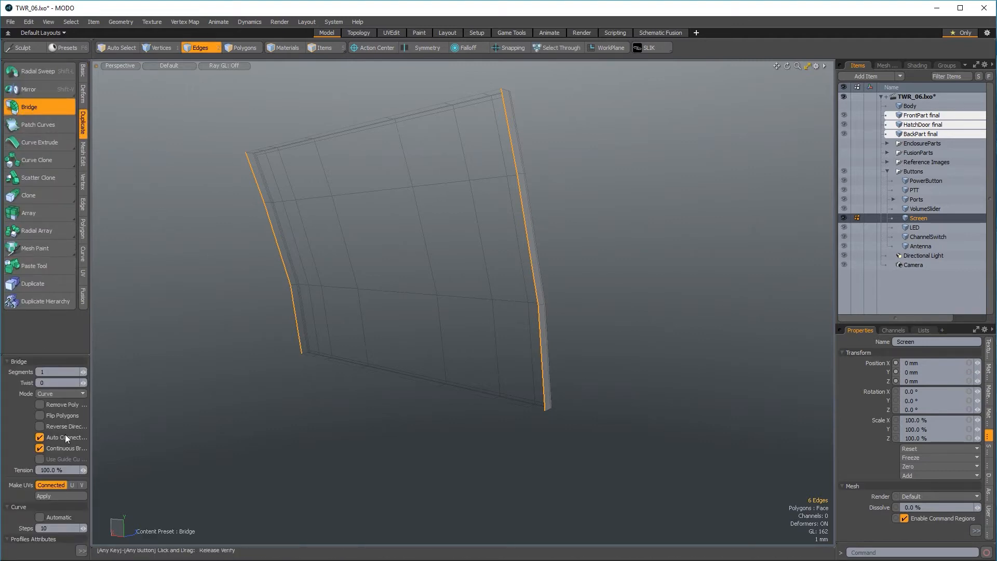
{"action": "left_click", "coordinate": [231, 339]}
{"action": "key", "text": "space"}
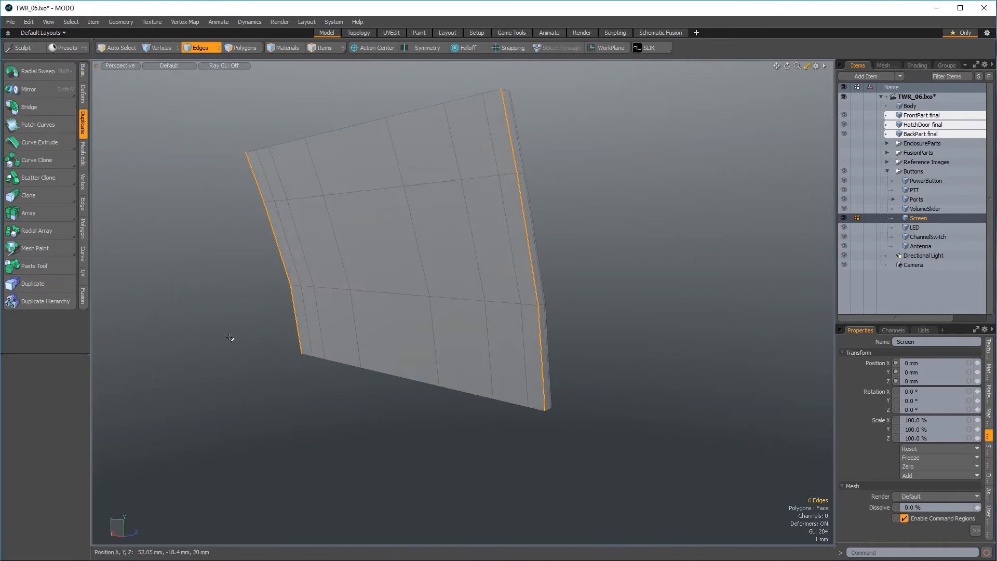
{"action": "left_click", "coordinate": [215, 184]}
Step: Select all polygons of the Screen's new back surface and move them slightly along Z toward the front face
{"action": "left_click", "coordinate": [243, 48]}
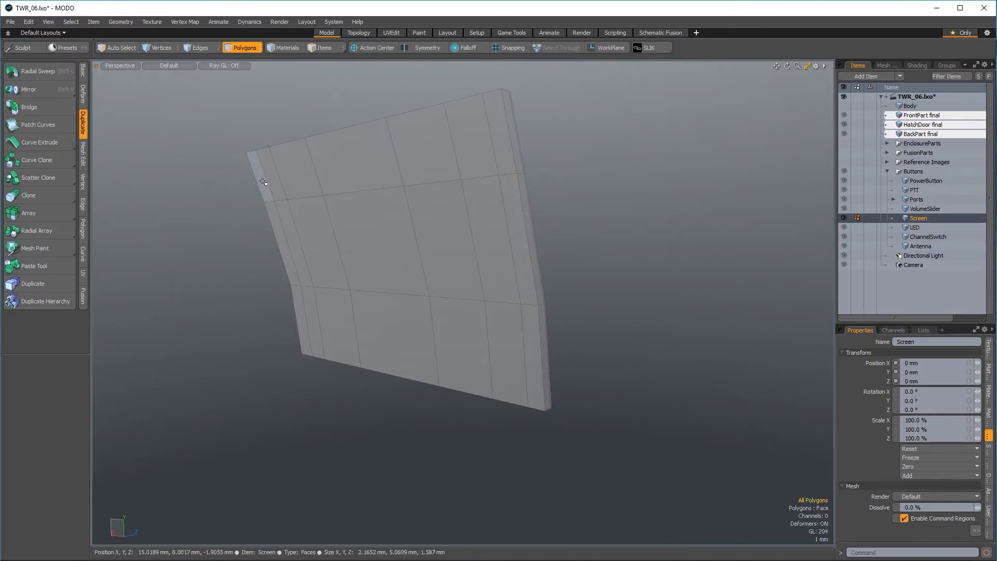
{"action": "left_click", "coordinate": [263, 180]}
{"action": "left_click", "coordinate": [533, 378], "text": "shift"}
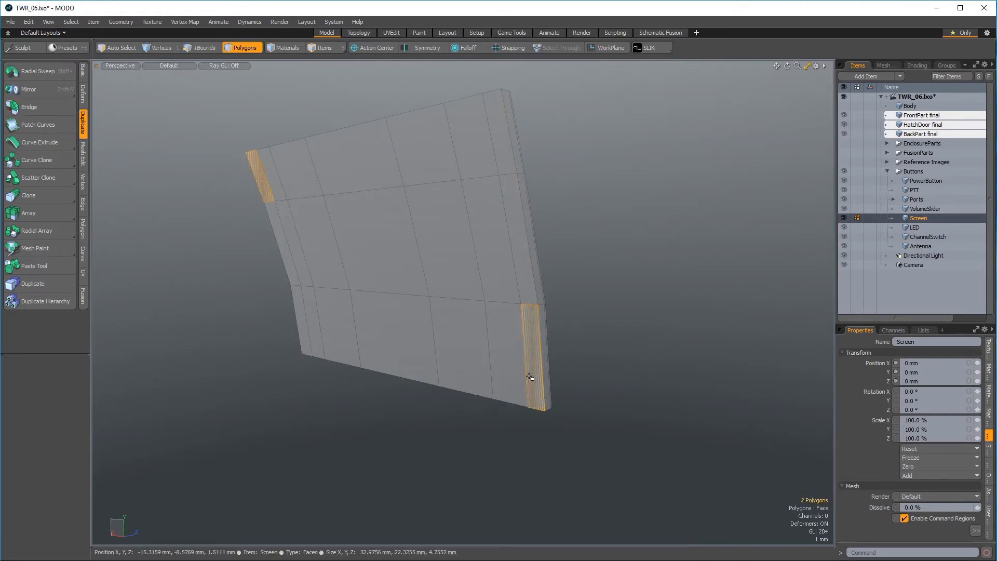
{"action": "key", "text": "shift+g"}
{"action": "left_click_drag", "start_coordinate": [633, 270], "coordinate": [443, 294], "text": "alt"}
{"action": "key", "text": "w"}
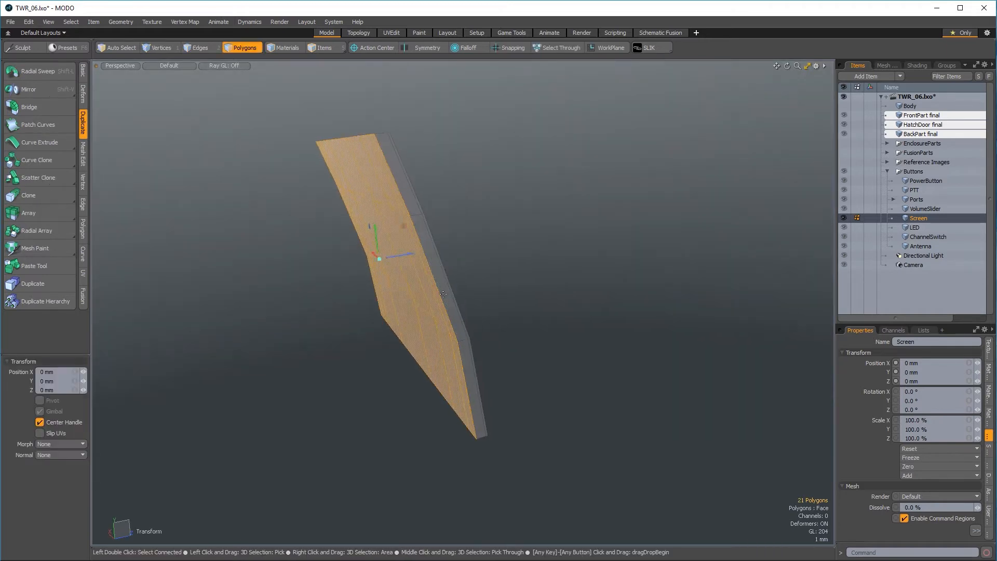
{"action": "left_click_drag", "start_coordinate": [397, 256], "coordinate": [384, 278]}
Step: Bevel the Screen's back polygons as a group with a 160 um inset and no shift
{"action": "key", "text": "b"}
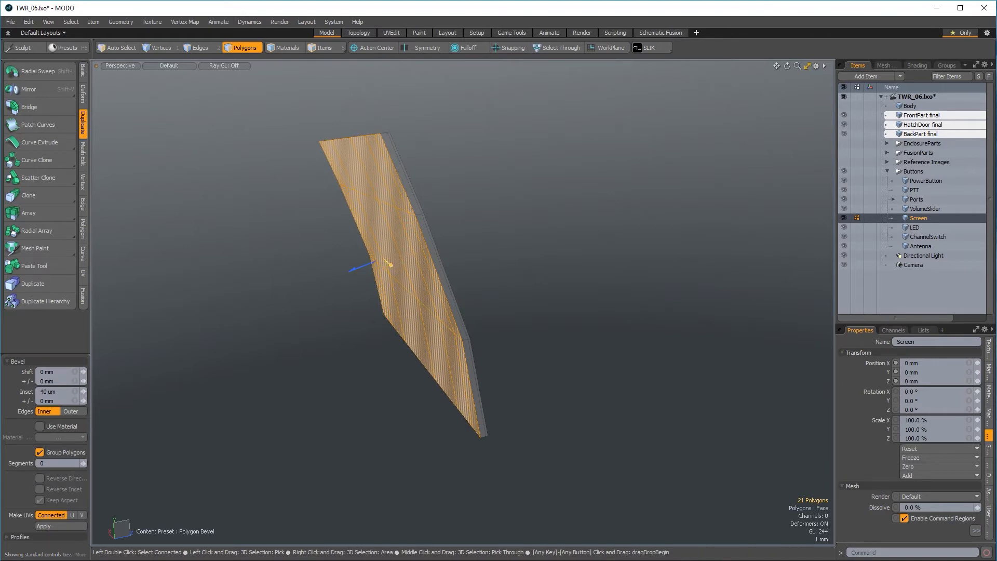
{"action": "left_click_drag", "start_coordinate": [391, 265], "coordinate": [579, 283]}
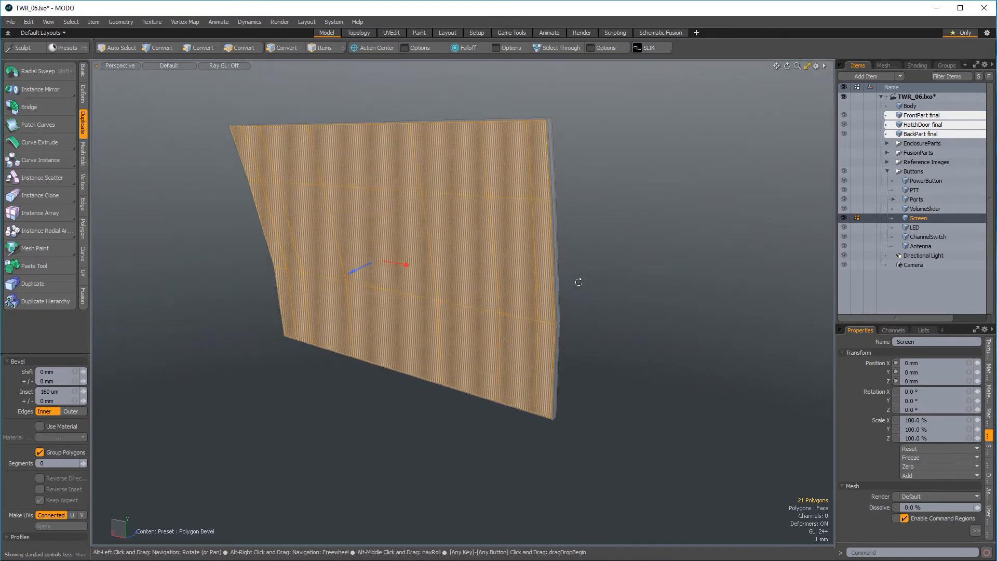
{"action": "key", "text": "space"}
{"action": "left_click", "coordinate": [584, 271]}
Step: Add an edge loop running around the thin outer side walls of the Screen mesh
{"action": "left_click_drag", "start_coordinate": [628, 311], "coordinate": [497, 440], "text": "alt"}
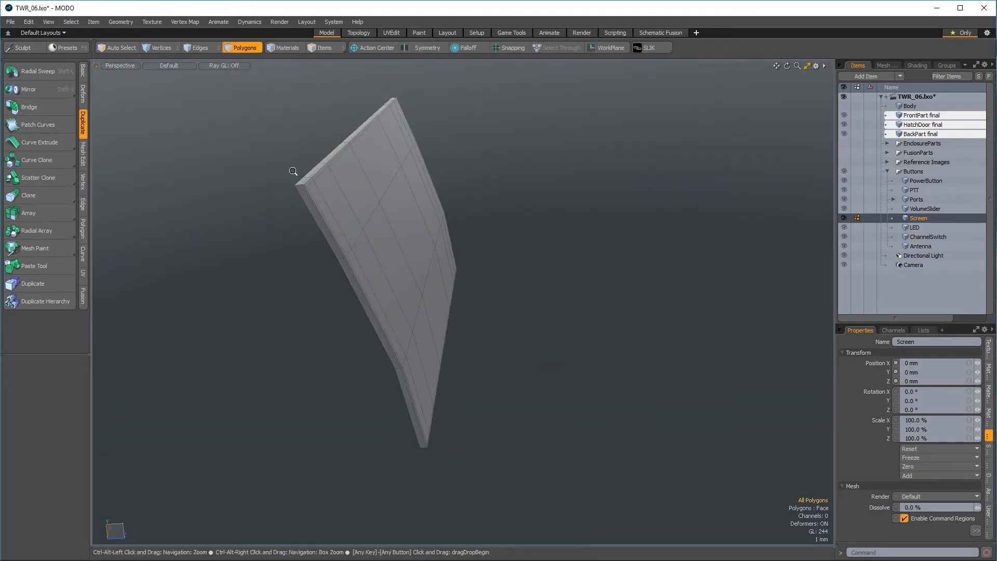
{"action": "left_click_drag", "start_coordinate": [292, 171], "coordinate": [347, 227], "text": "ctrl+alt"}
{"action": "left_click", "coordinate": [82, 204]}
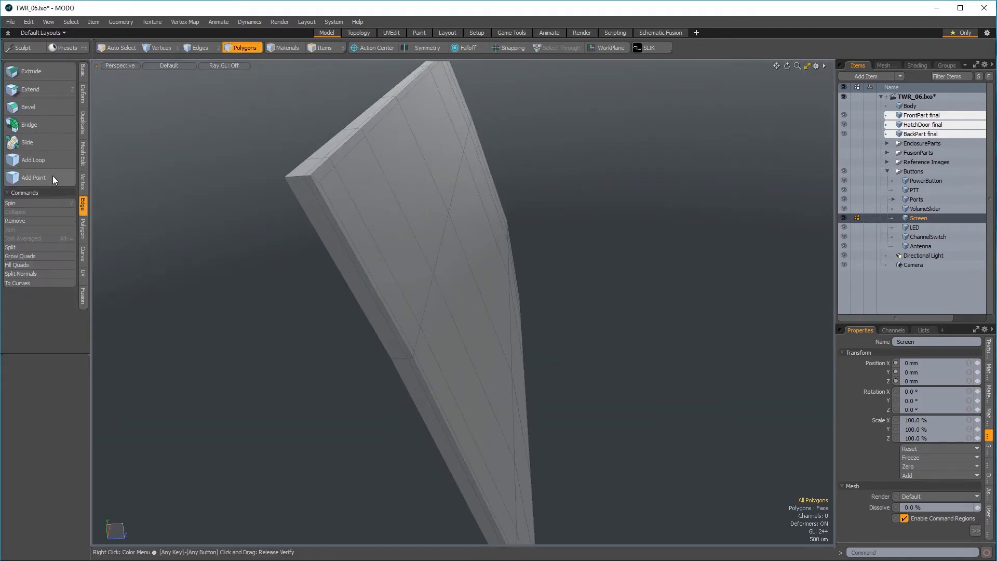
{"action": "left_click", "coordinate": [33, 160]}
{"action": "left_click_drag", "start_coordinate": [257, 123], "coordinate": [574, 229], "text": "alt"}
{"action": "left_click", "coordinate": [399, 225]}
{"action": "key", "text": "space"}
Step: Copy and paste all of the Screen's polygons, and move the selected panel -600 um along Z
{"action": "double_click", "coordinate": [457, 229]}
{"action": "key", "text": "ctrl"}
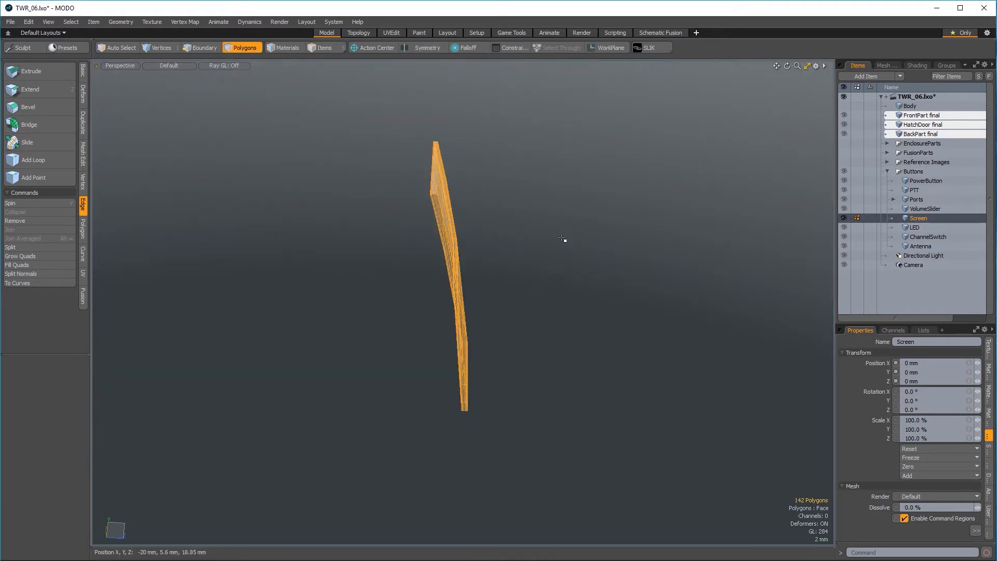
{"action": "key", "text": "w"}
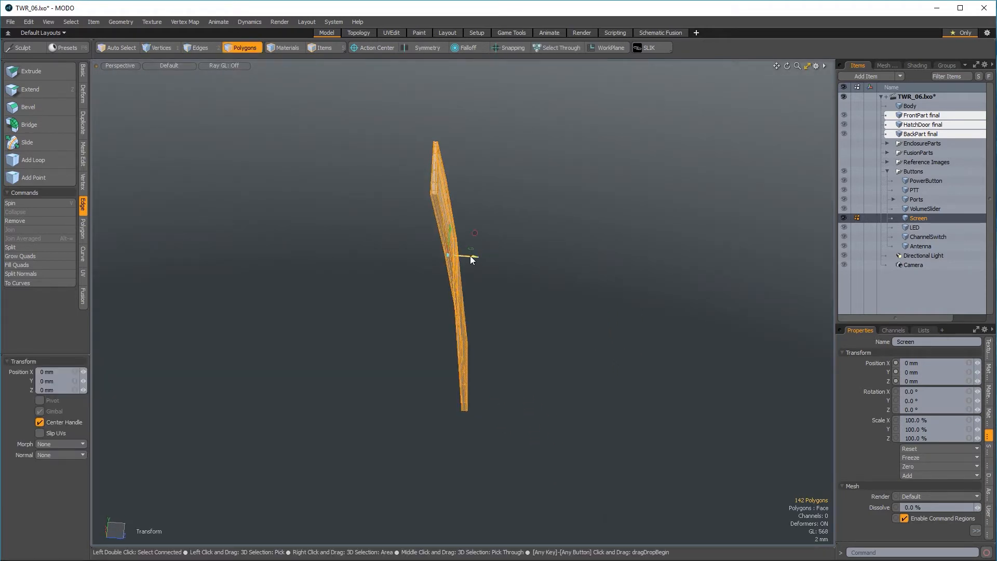
{"action": "left_click_drag", "start_coordinate": [472, 256], "coordinate": [459, 255]}
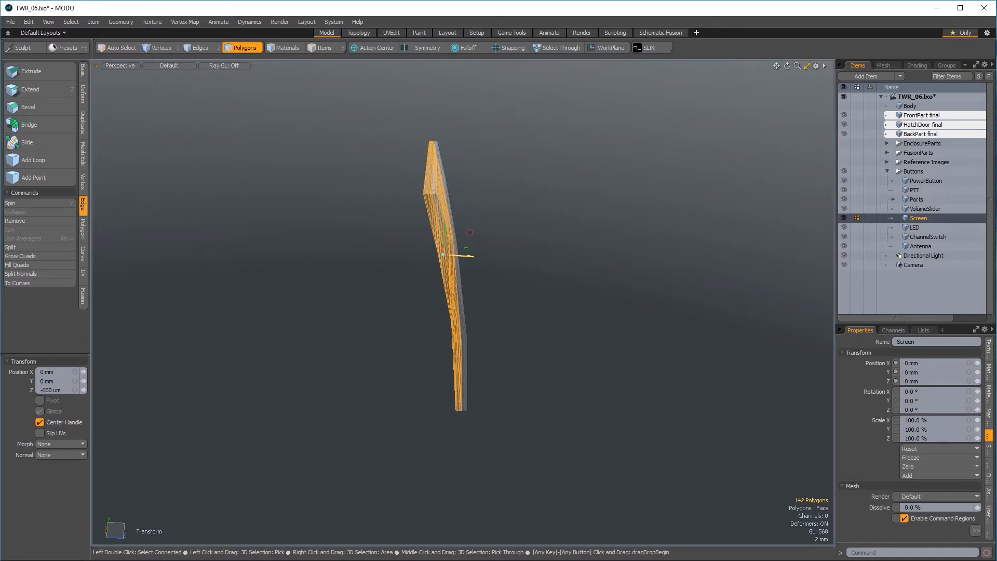
Step: Enable snapping and align the moved Screen panel flush against the back of the other panel in the Right view
{"action": "left_click_drag", "start_coordinate": [436, 139], "coordinate": [491, 188], "text": "ctrl+alt"}
{"action": "left_click_drag", "start_coordinate": [412, 123], "coordinate": [545, 244], "text": "ctrl+alt"}
{"action": "key", "text": "ctrl+space"}
{"action": "left_click", "coordinate": [514, 235]}
{"action": "left_click_drag", "start_coordinate": [564, 158], "coordinate": [520, 281], "text": "alt+shift"}
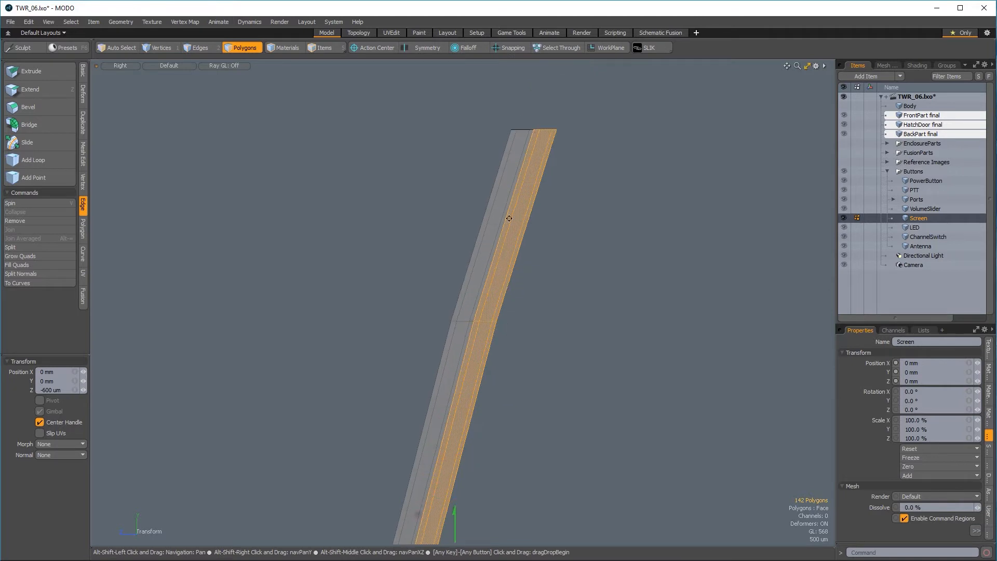
{"action": "left_click_drag", "start_coordinate": [508, 182], "coordinate": [469, 300], "text": "alt+shift"}
{"action": "key", "text": "F11"}
{"action": "left_click_drag", "start_coordinate": [509, 262], "coordinate": [483, 248], "text": "ctrl+alt"}
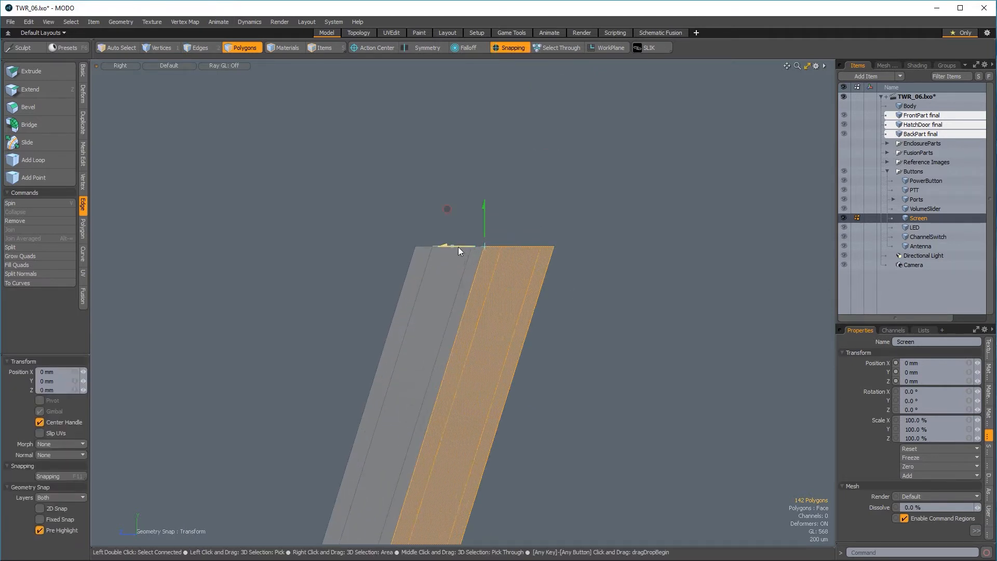
{"action": "left_click_drag", "start_coordinate": [495, 251], "coordinate": [495, 249]}
{"action": "key", "text": "q"}
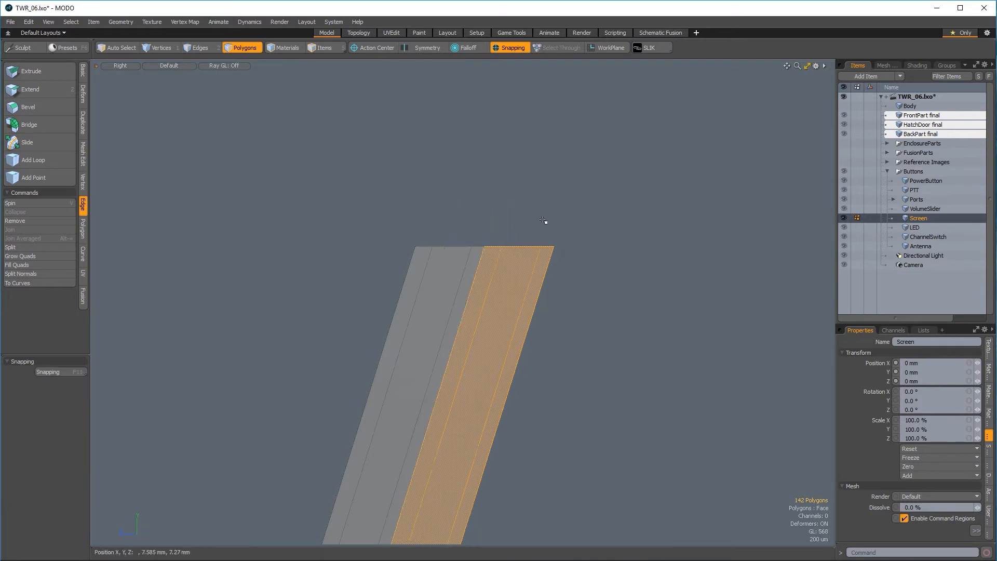
Step: Hide the unselected front panel polygons so only the rear Screen panel is displayed in the Perspective view
{"action": "left_click_drag", "start_coordinate": [545, 222], "coordinate": [543, 271], "text": "ctrl+alt"}
{"action": "key", "text": "ctrl+space"}
{"action": "left_click", "coordinate": [558, 209]}
{"action": "scroll", "coordinate": [510, 270], "scroll_direction": "up", "scroll_amount": 3}
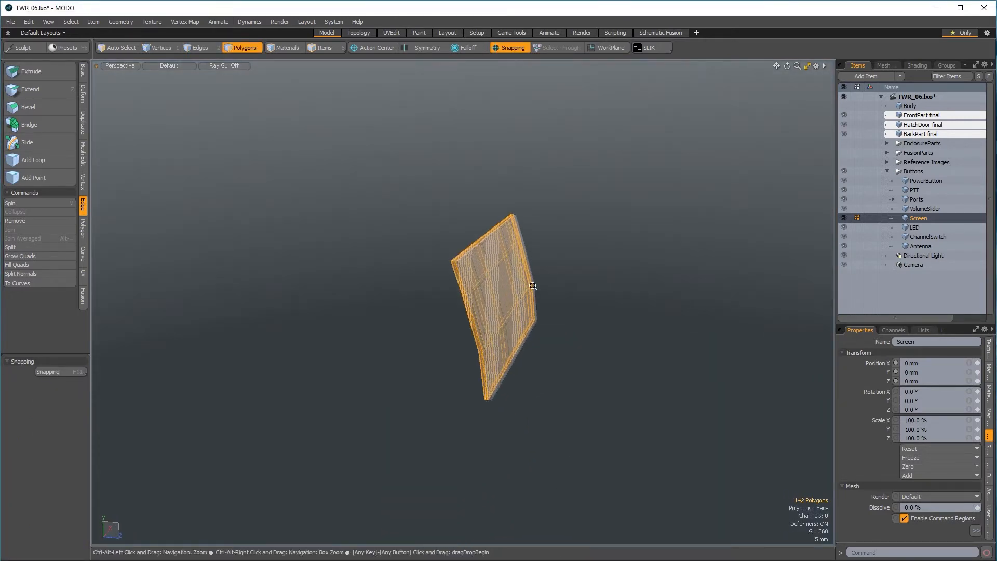
{"action": "key", "text": "shift+h"}
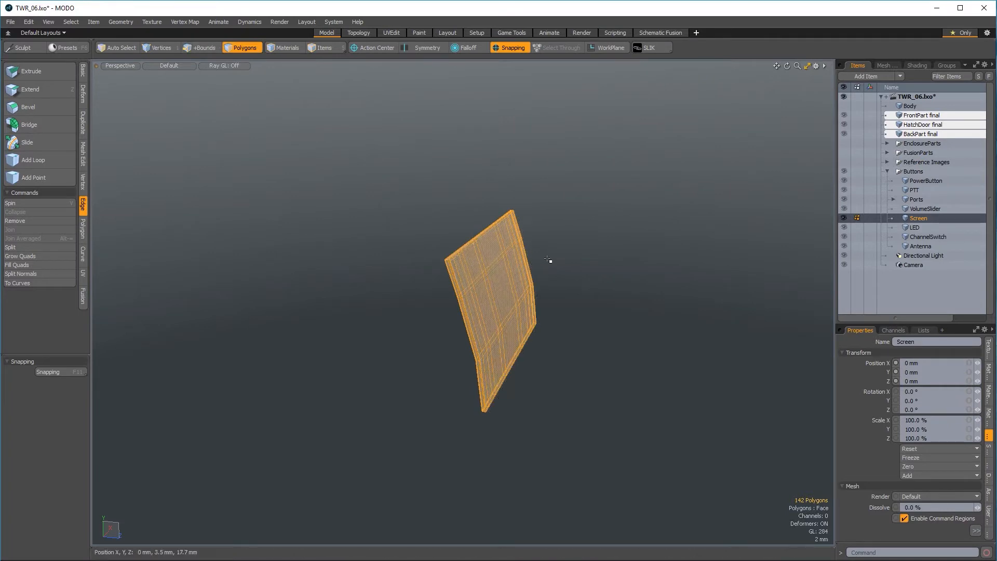
{"action": "left_click", "coordinate": [560, 253]}
{"action": "left_click_drag", "start_coordinate": [653, 345], "coordinate": [342, 325], "text": "alt"}
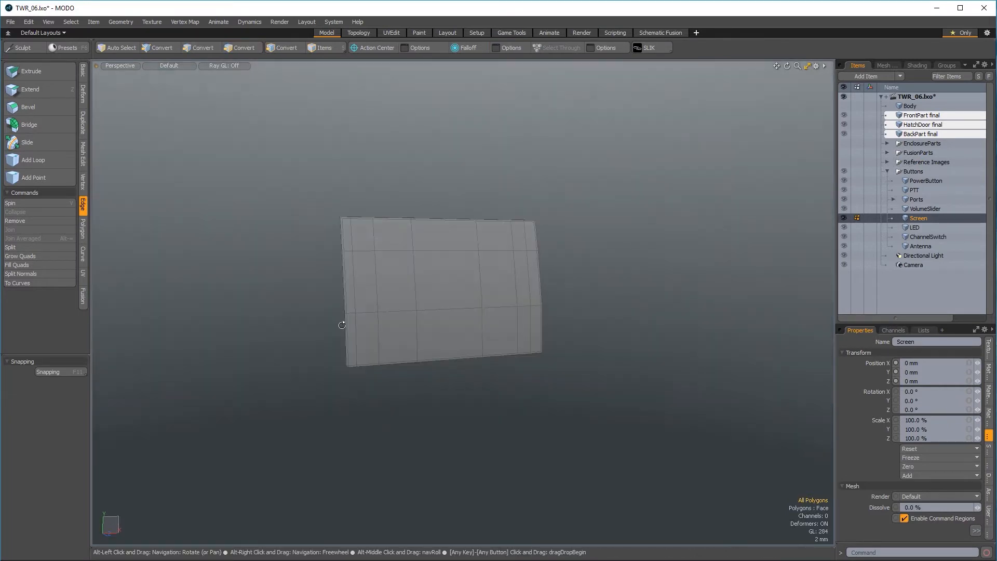
{"action": "left_click_drag", "start_coordinate": [618, 289], "coordinate": [581, 291], "text": "alt"}
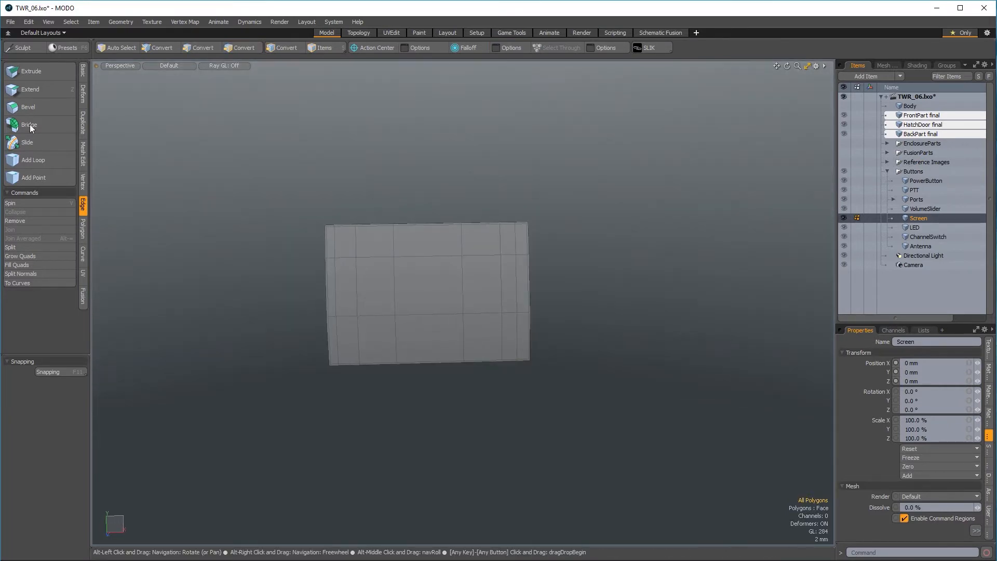
Step: Add two horizontal edge loops to the rear Screen panel, one at about 52.5% of the lowest row and one near the upper edge
{"action": "left_click", "coordinate": [33, 160]}
{"action": "left_click_drag", "start_coordinate": [350, 324], "coordinate": [423, 360], "text": "ctrl+alt"}
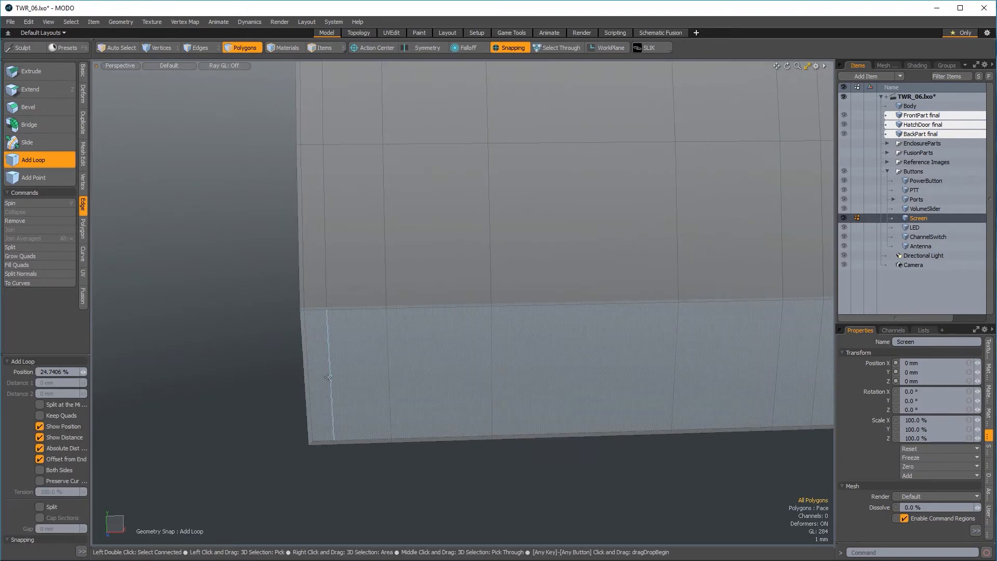
{"action": "left_click_drag", "start_coordinate": [330, 374], "coordinate": [331, 381]}
{"action": "scroll", "coordinate": [332, 377], "scroll_direction": "down", "scroll_amount": 5}
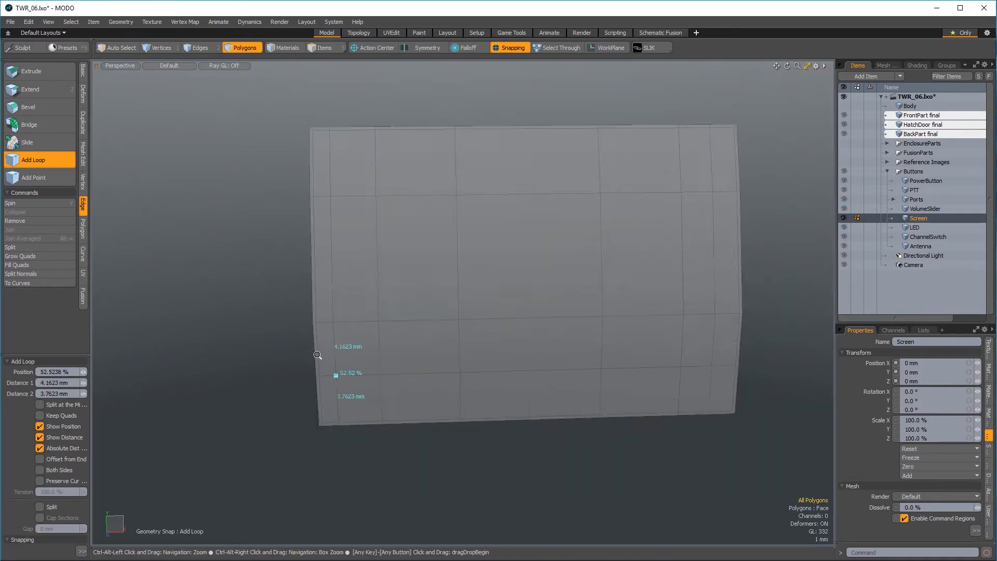
{"action": "scroll", "coordinate": [356, 278], "scroll_direction": "up", "scroll_amount": 5}
{"action": "left_click", "coordinate": [332, 229]}
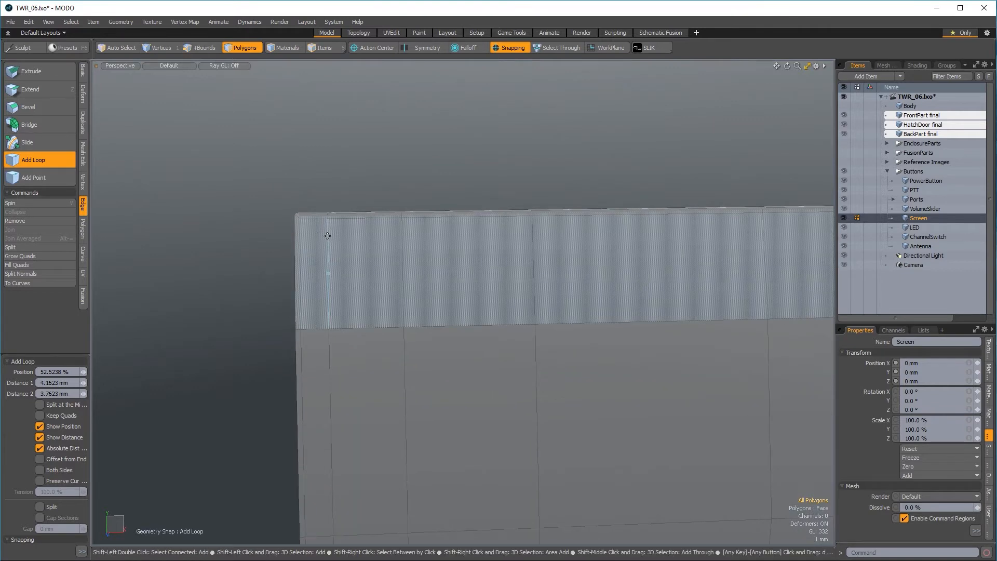
{"action": "key", "text": "space"}
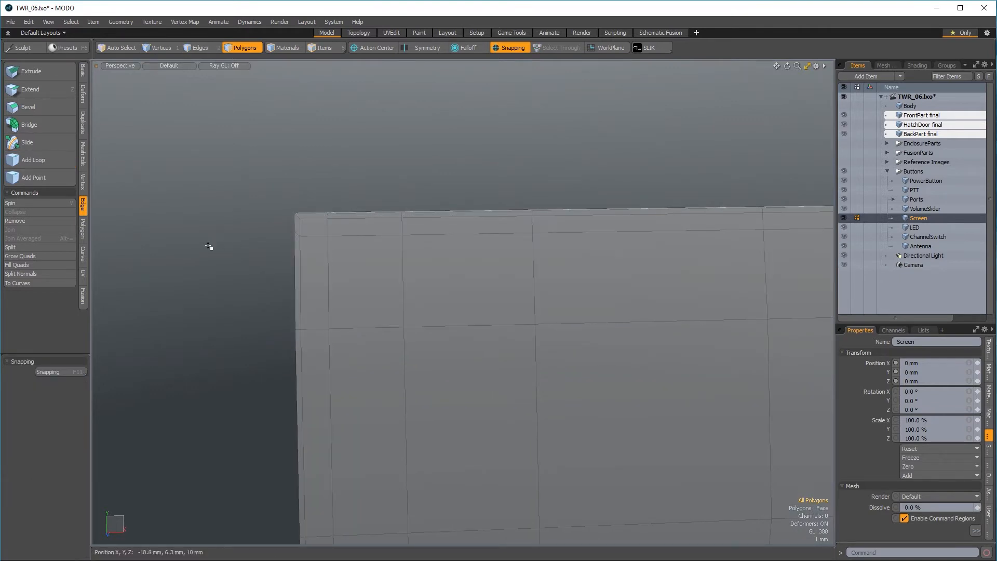
{"action": "scroll", "coordinate": [204, 255], "scroll_direction": "down", "scroll_amount": 5}
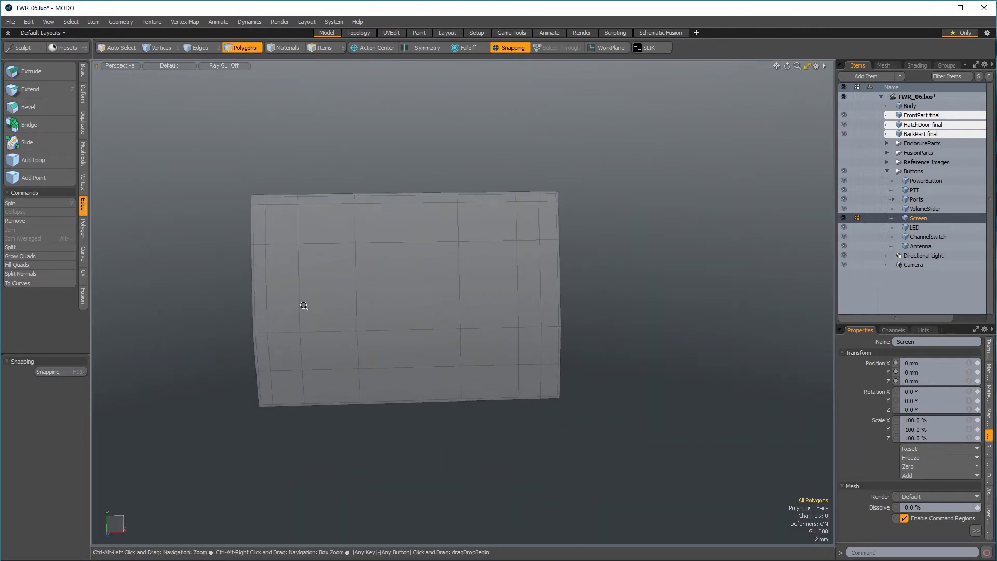
Step: Select the rear panel's inner rectangle of polygons, turn off snapping, and bevel them with an inset of about 160 um
{"action": "left_click_drag", "start_coordinate": [304, 306], "coordinate": [302, 306], "text": "ctrl+alt"}
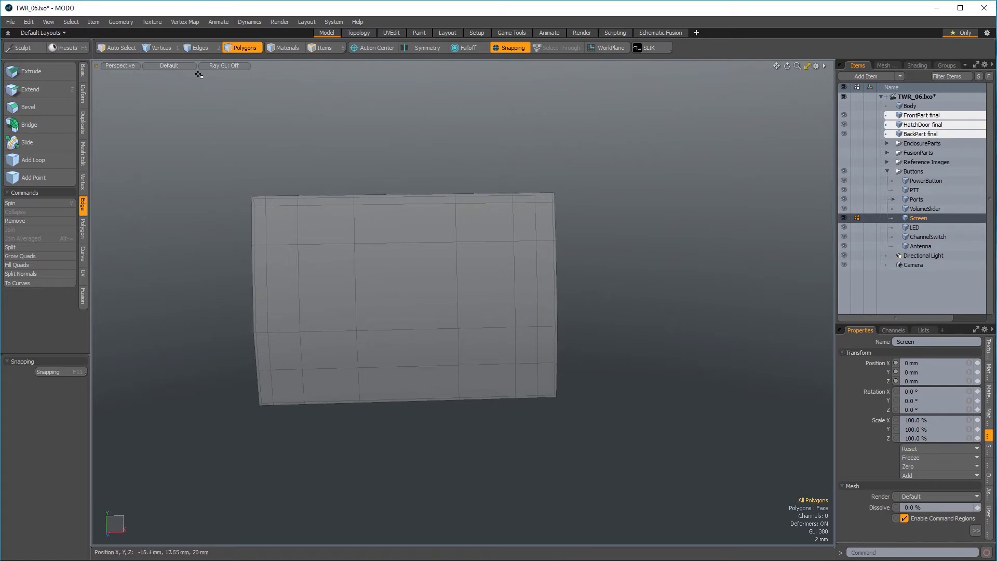
{"action": "left_click", "coordinate": [272, 222]}
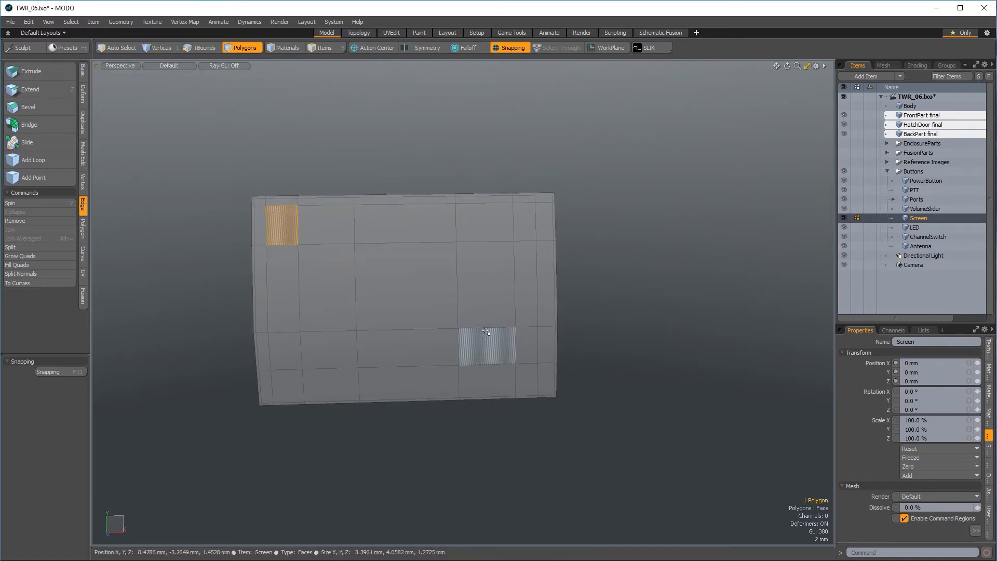
{"action": "left_click", "coordinate": [520, 343], "text": "shift"}
{"action": "key", "text": "shift+g"}
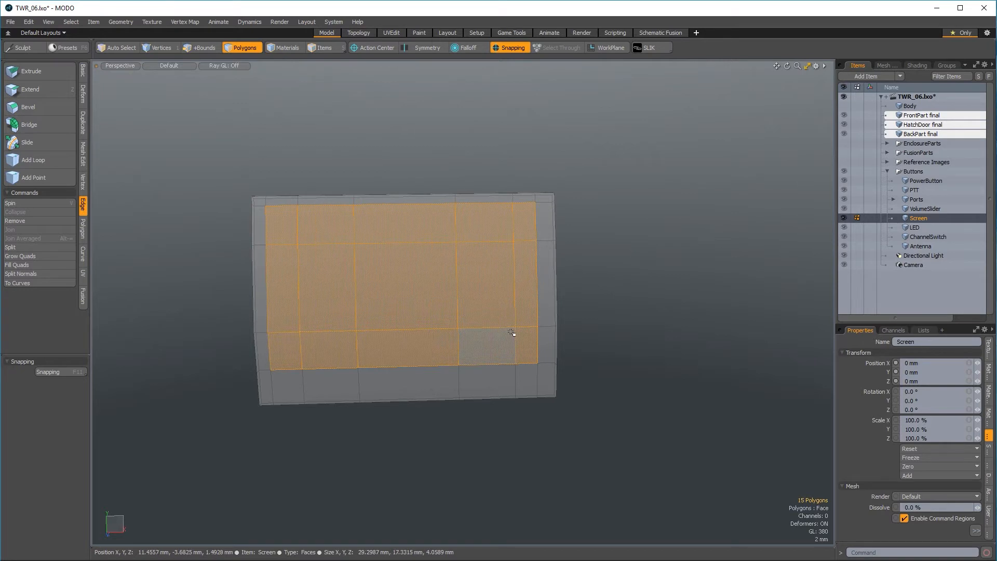
{"action": "key", "text": "b"}
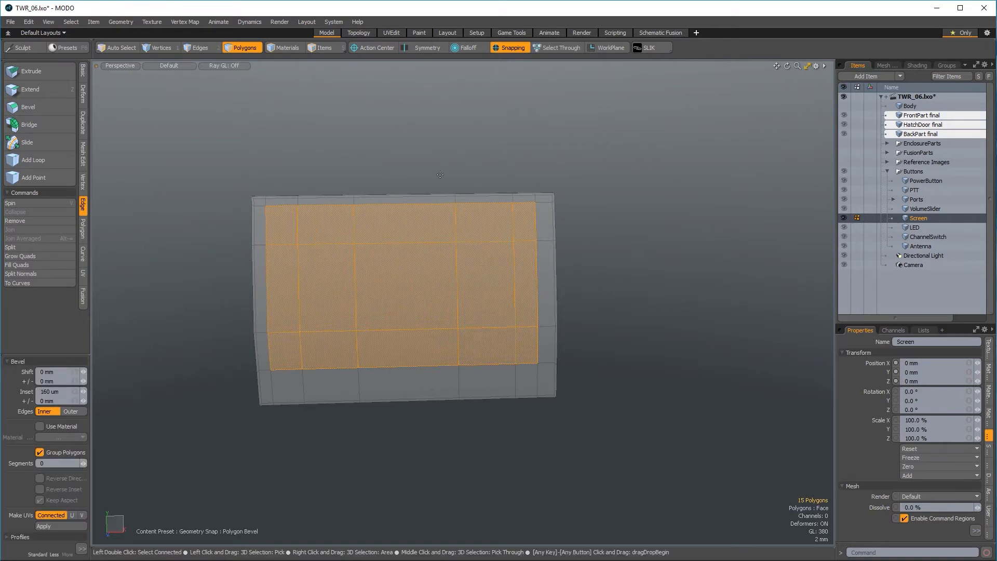
{"action": "key", "text": "x"}
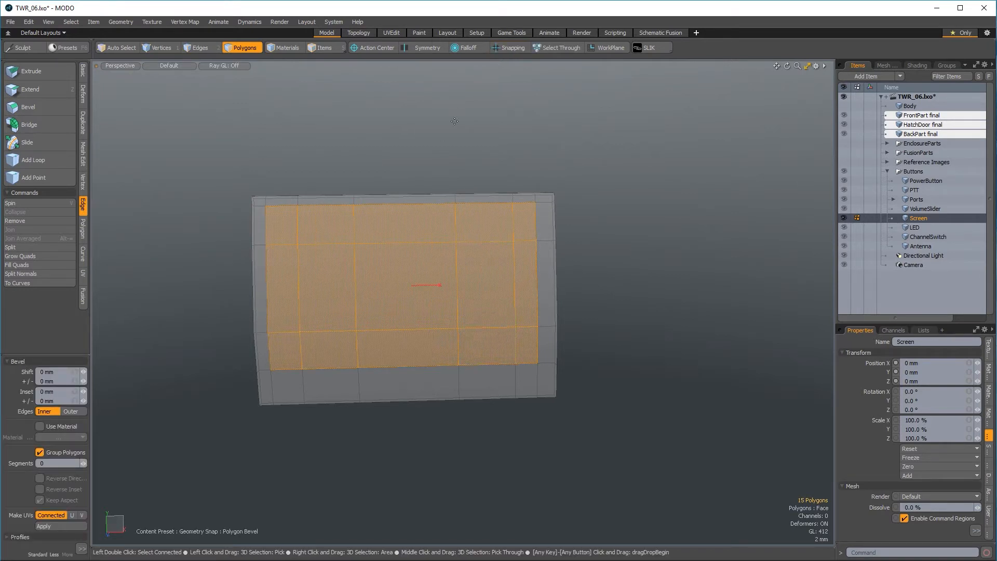
{"action": "left_click_drag", "start_coordinate": [440, 286], "coordinate": [441, 286]}
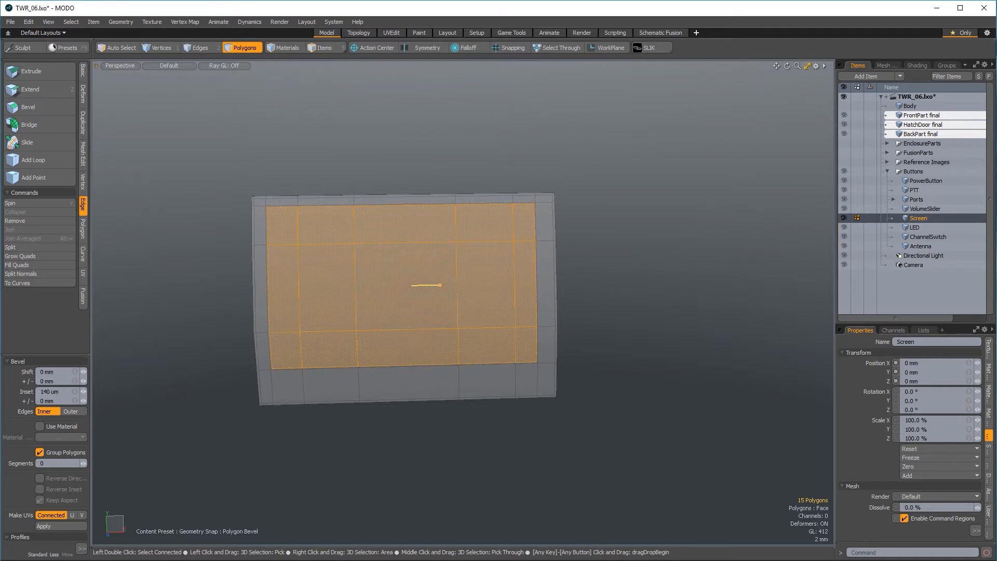
Step: Recess the inner polygons with a bevel shift of -800 um, and add another bevel with a 140 um inset
{"action": "left_click_drag", "start_coordinate": [399, 372], "coordinate": [576, 379], "text": "alt"}
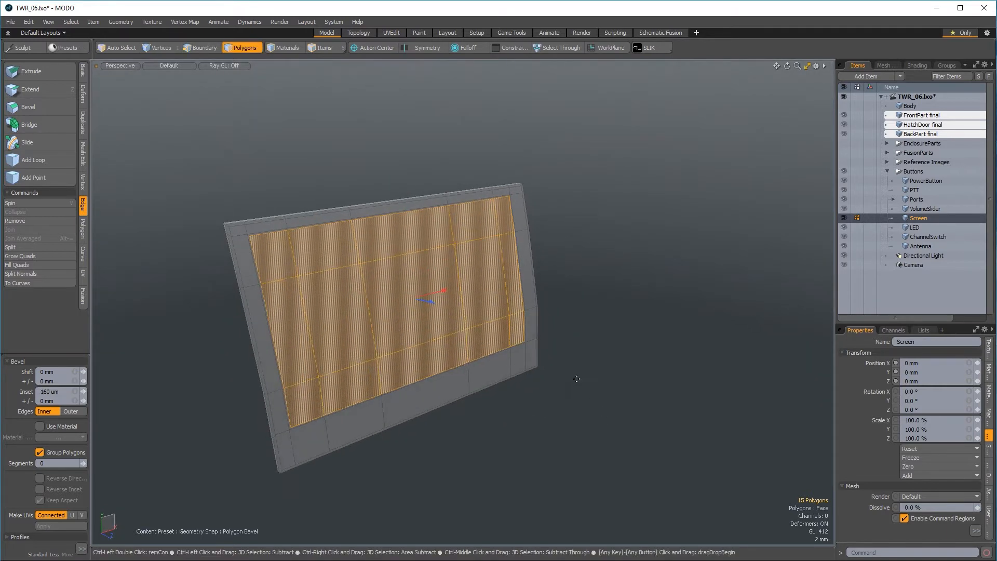
{"action": "left_click", "coordinate": [451, 310]}
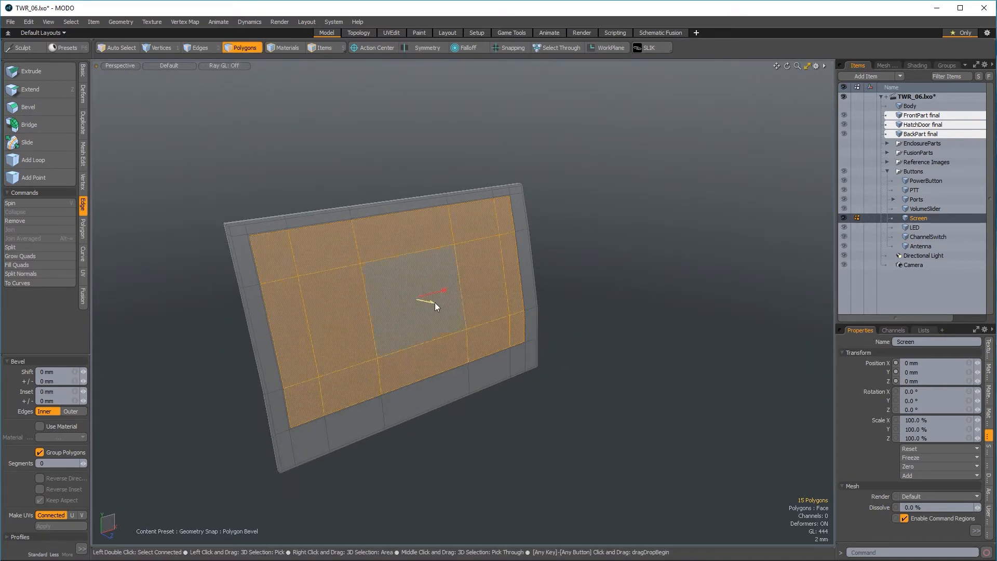
{"action": "left_click_drag", "start_coordinate": [436, 306], "coordinate": [576, 309]}
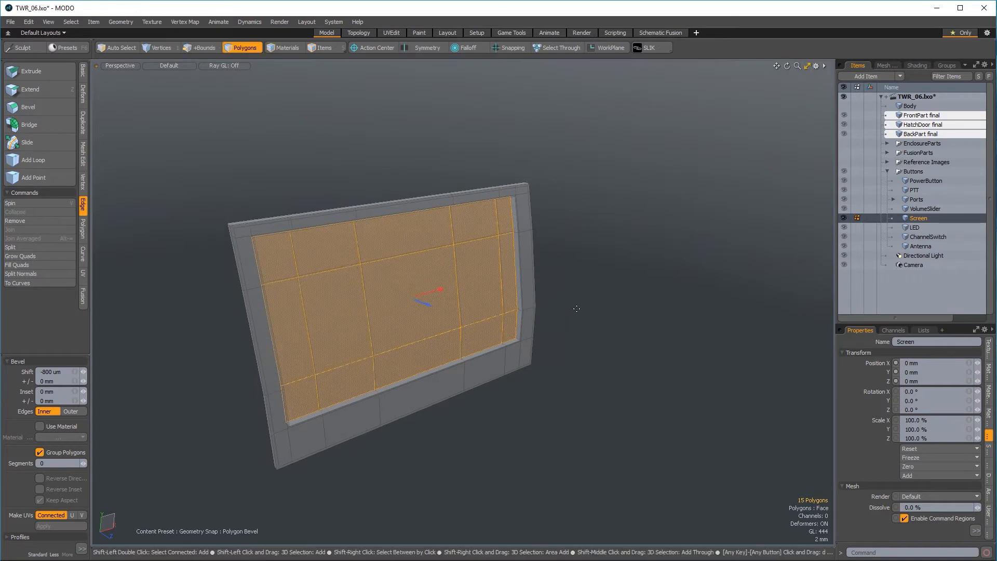
{"action": "left_click", "coordinate": [576, 309], "text": "shift"}
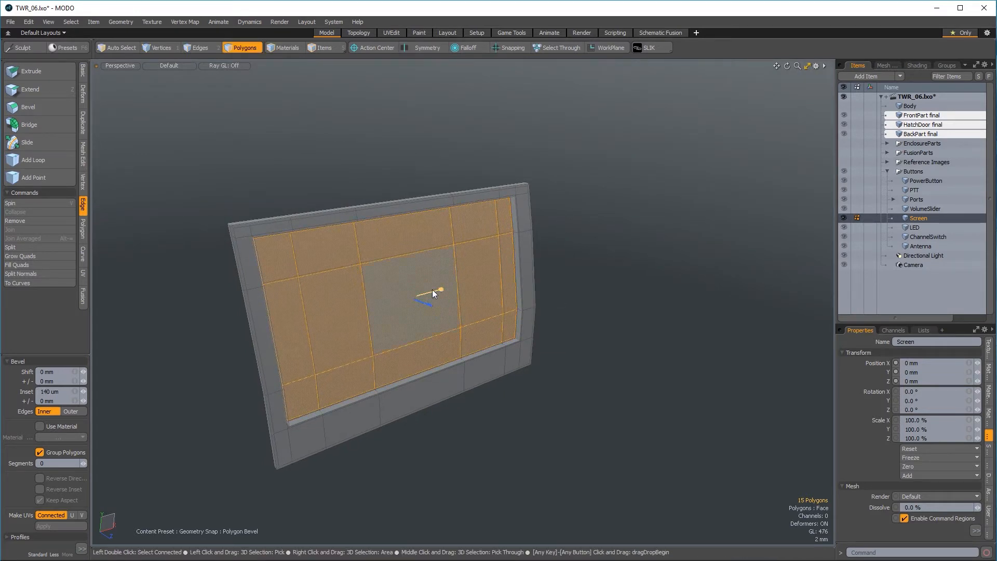
{"action": "key", "text": "space"}
Step: Select two adjacent recess wall polygons and loop slice the surrounding wall ring with two loops in Symmetry mode
{"action": "left_click", "coordinate": [608, 414]}
{"action": "left_click_drag", "start_coordinate": [610, 419], "coordinate": [493, 381], "text": "alt"}
{"action": "left_click_drag", "start_coordinate": [432, 260], "coordinate": [403, 366], "text": "alt"}
{"action": "scroll", "coordinate": [394, 288], "scroll_direction": "up", "scroll_amount": 4}
{"action": "scroll", "coordinate": [338, 226], "scroll_direction": "up", "scroll_amount": 3}
{"action": "left_click_drag", "start_coordinate": [403, 366], "coordinate": [412, 236], "text": "alt"}
{"action": "left_click_drag", "start_coordinate": [423, 468], "coordinate": [393, 388], "text": "alt+shift"}
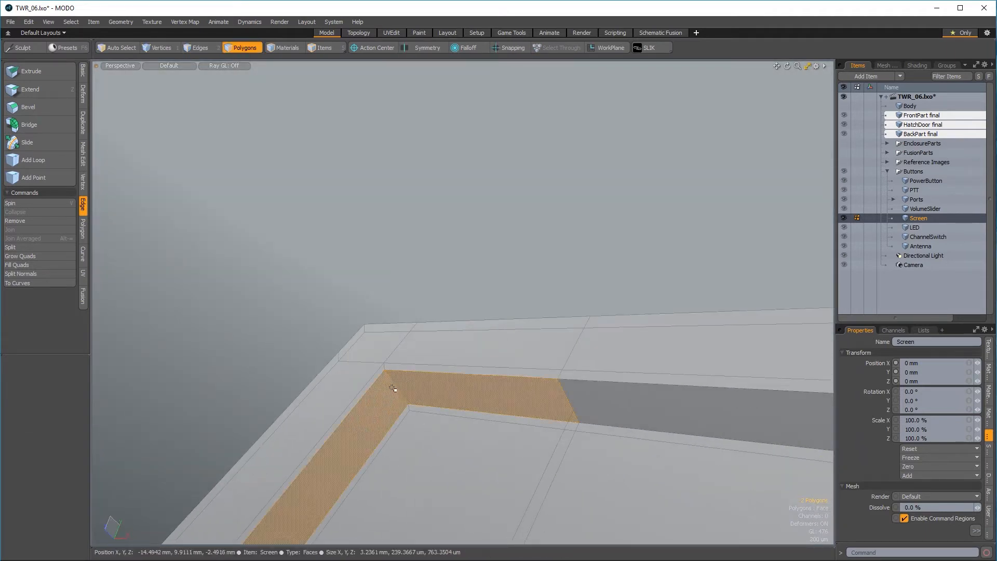
{"action": "left_click", "coordinate": [392, 388], "text": "ctrl"}
{"action": "key", "text": "alt+c"}
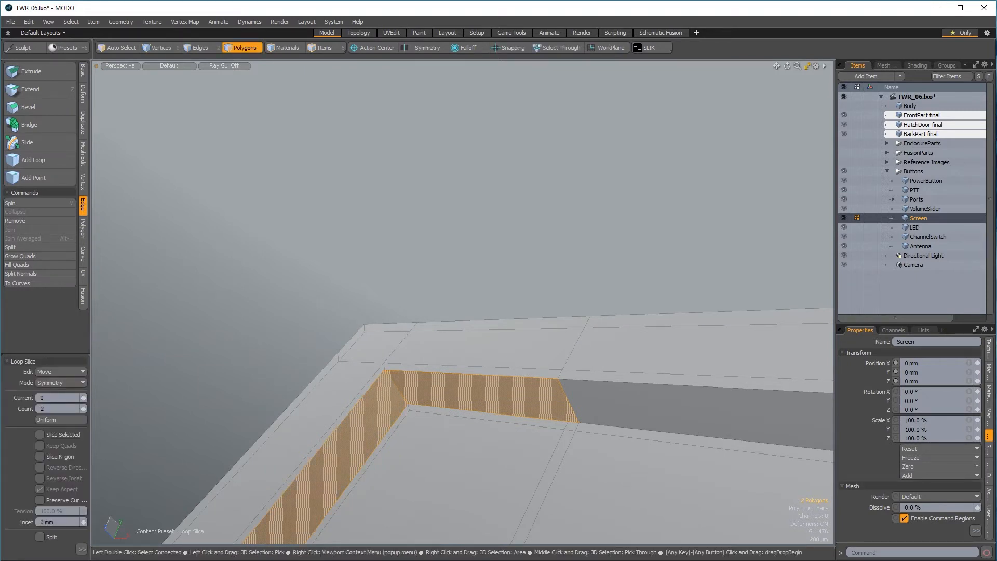
{"action": "left_click", "coordinate": [395, 388]}
{"action": "key", "text": "space"}
{"action": "left_click", "coordinate": [307, 263]}
{"action": "left_click_drag", "start_coordinate": [307, 263], "coordinate": [363, 385], "text": "alt"}
{"action": "left_click_drag", "start_coordinate": [364, 384], "coordinate": [637, 460], "text": "alt"}
{"action": "left_click_drag", "start_coordinate": [480, 383], "coordinate": [515, 457], "text": "alt"}
{"action": "key", "text": "3"}
{"action": "left_click", "coordinate": [173, 207]}
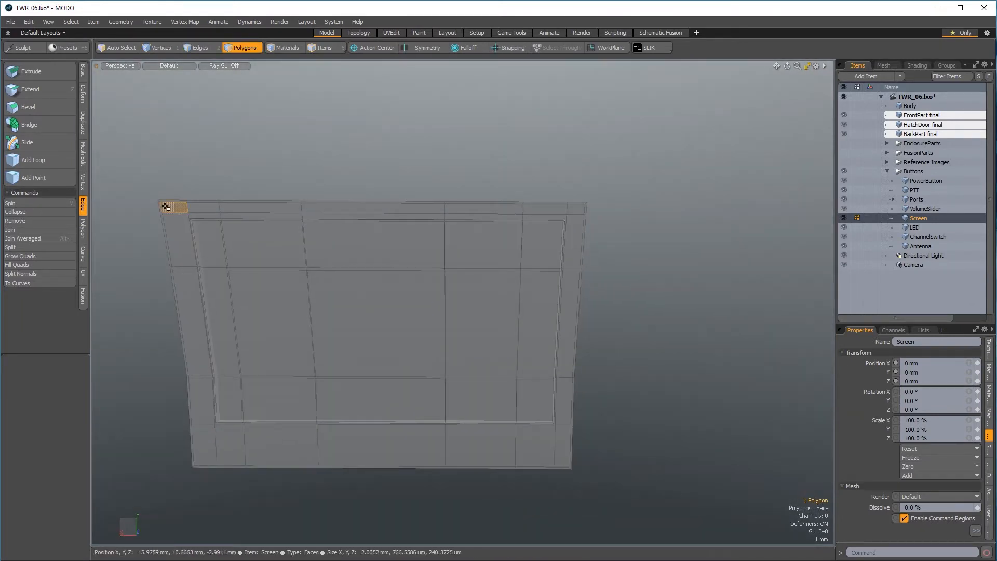
{"action": "left_click", "coordinate": [558, 448], "text": "shift"}
{"action": "key", "text": "shift+g"}
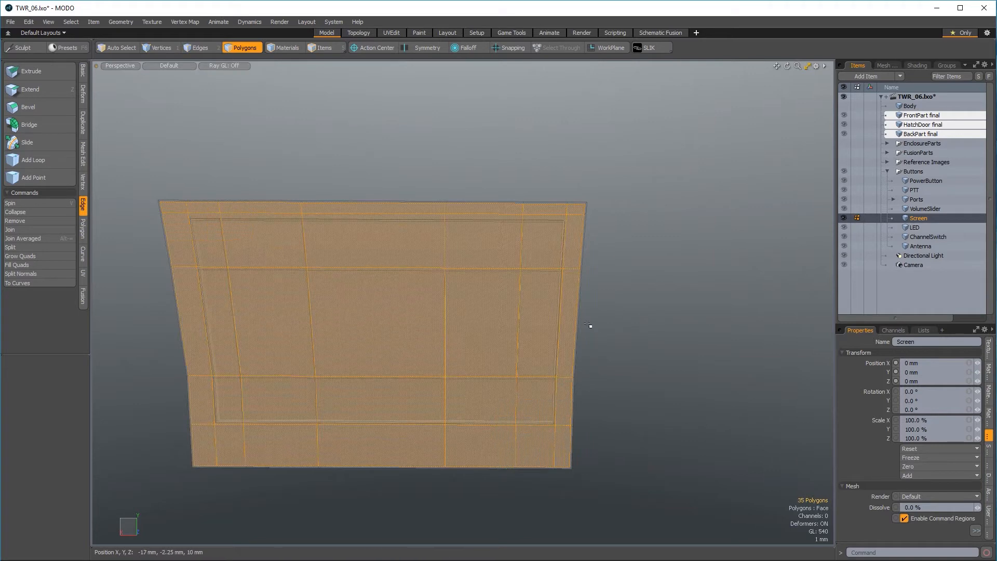
{"action": "key", "text": "shift+Up"}
{"action": "key", "text": "w"}
{"action": "left_click_drag", "start_coordinate": [644, 298], "coordinate": [442, 320], "text": "alt"}
{"action": "key", "text": "q"}
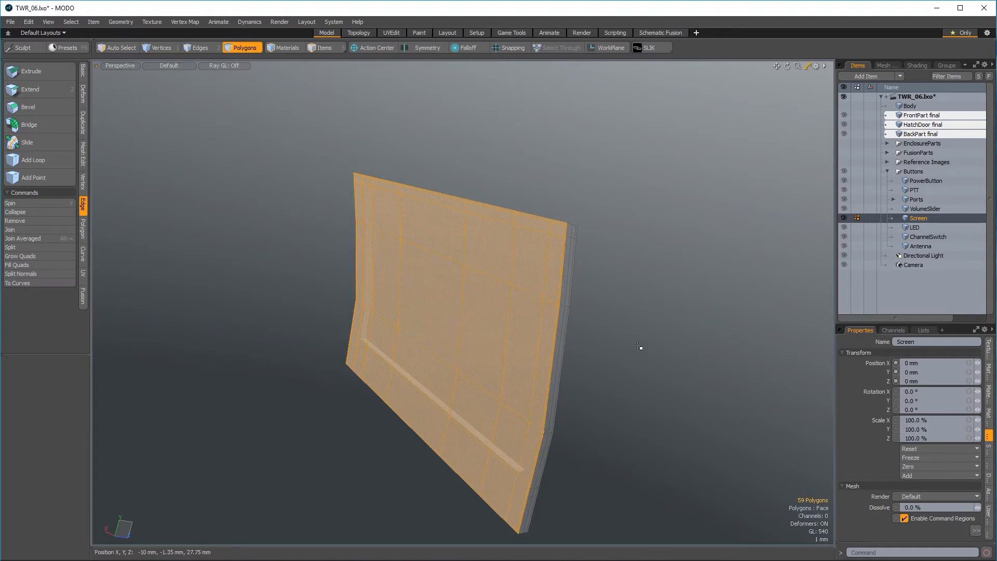
{"action": "left_click", "coordinate": [641, 348]}
Step: Select all connected polygons of the rear Screen panel and assign them a material named screenback_shader with color 0.25, 0.25, 0.25
{"action": "left_click_drag", "start_coordinate": [641, 348], "coordinate": [585, 338], "text": "alt"}
{"action": "key", "text": "3"}
{"action": "double_click", "coordinate": [500, 310]}
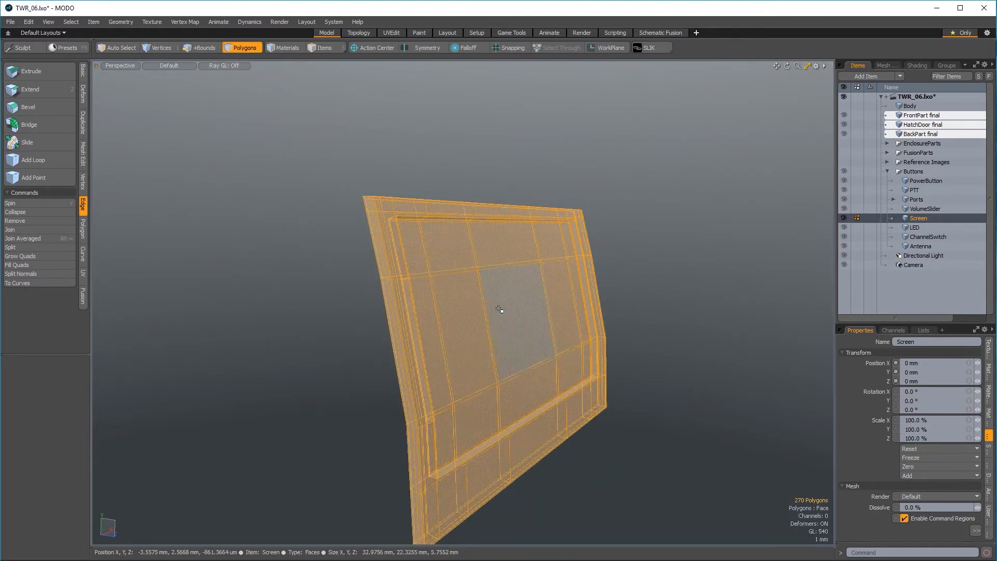
{"action": "key", "text": "m"}
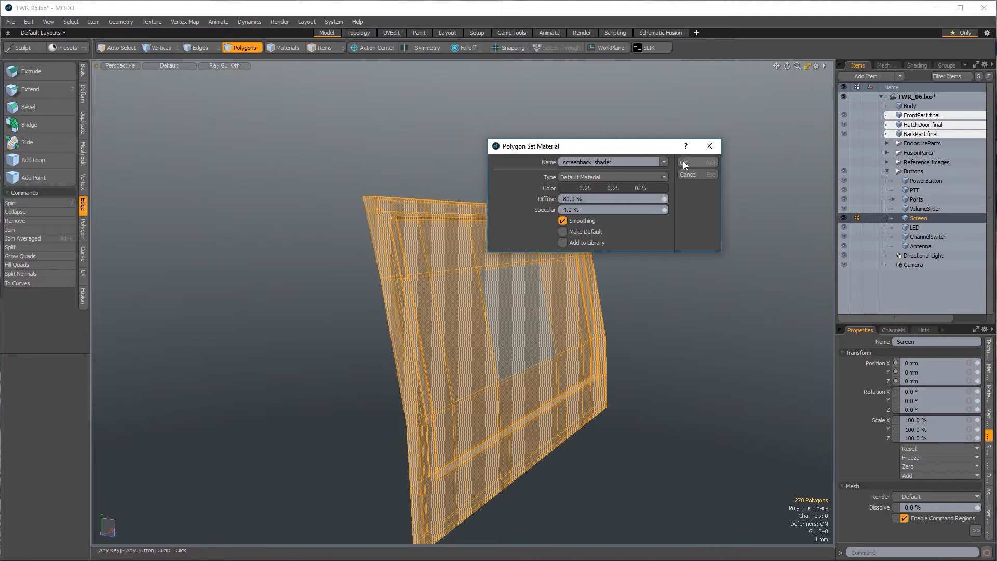
{"action": "left_click", "coordinate": [637, 189]}
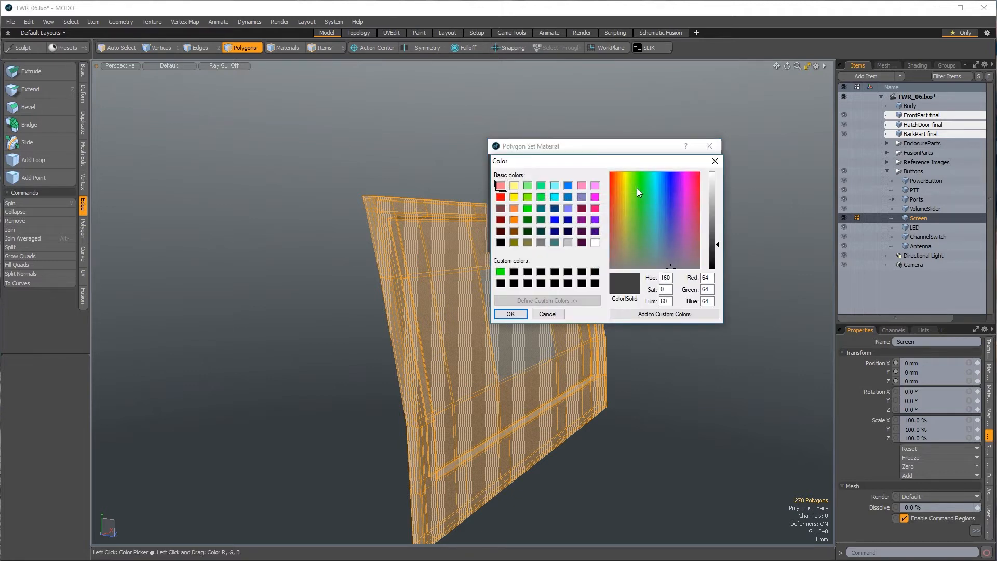
{"action": "left_click", "coordinate": [511, 314]}
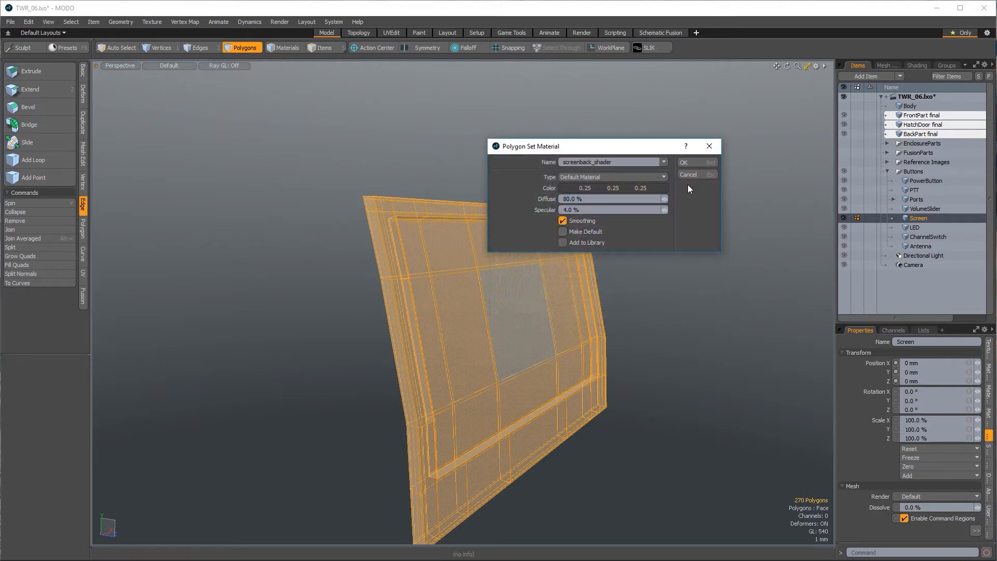
{"action": "left_click", "coordinate": [688, 164]}
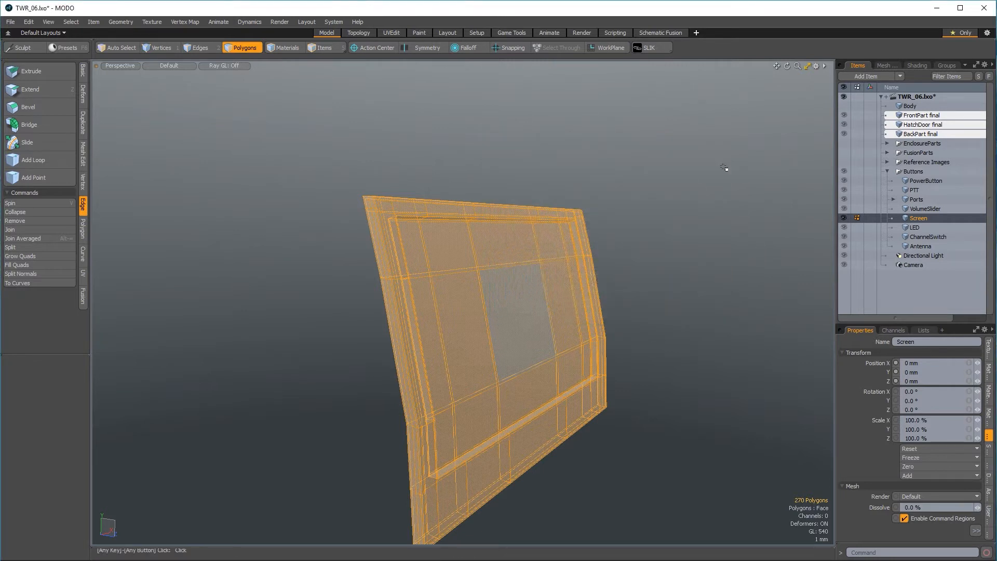
Step: Unhide the front Screen panel, select all its connected polygons, and assign them a material named screen_shader
{"action": "left_click", "coordinate": [596, 109]}
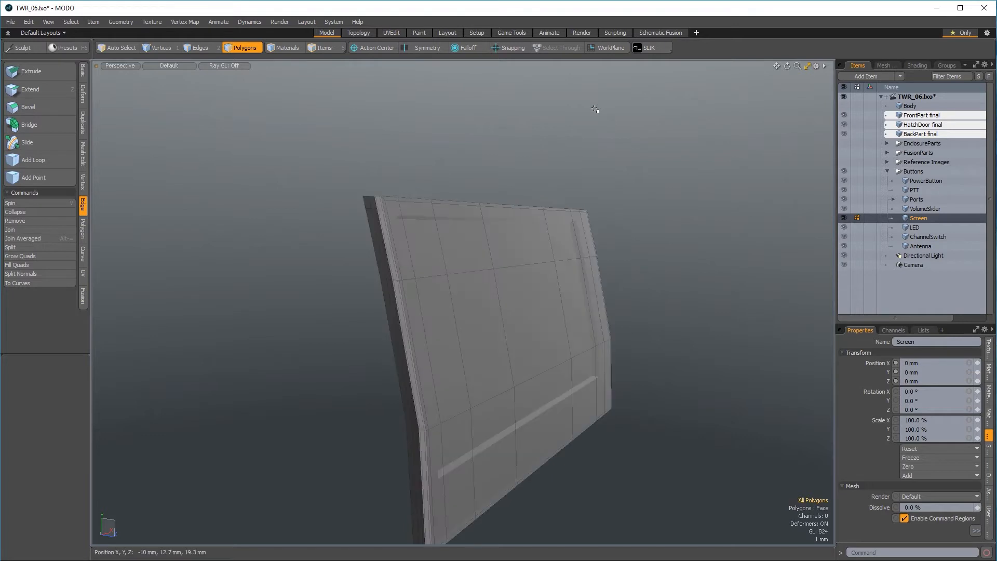
{"action": "left_click_drag", "start_coordinate": [512, 202], "coordinate": [468, 256], "text": "alt"}
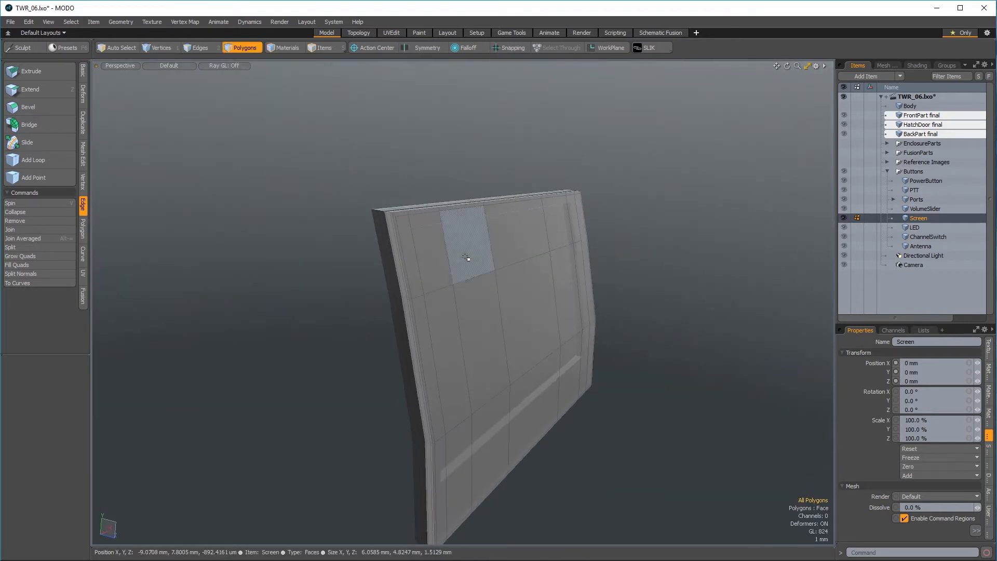
{"action": "double_click", "coordinate": [551, 267]}
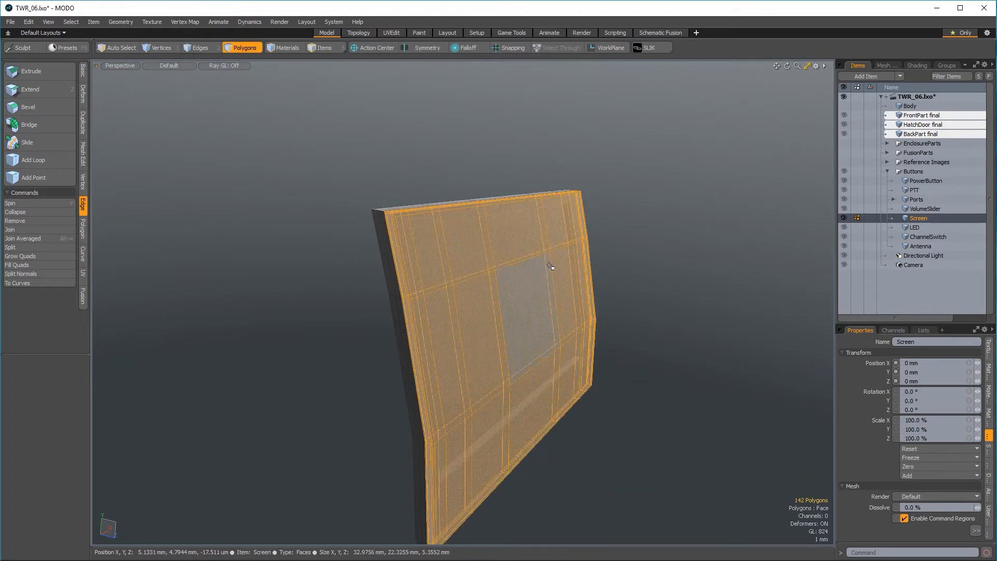
{"action": "type", "text": "mscr"}
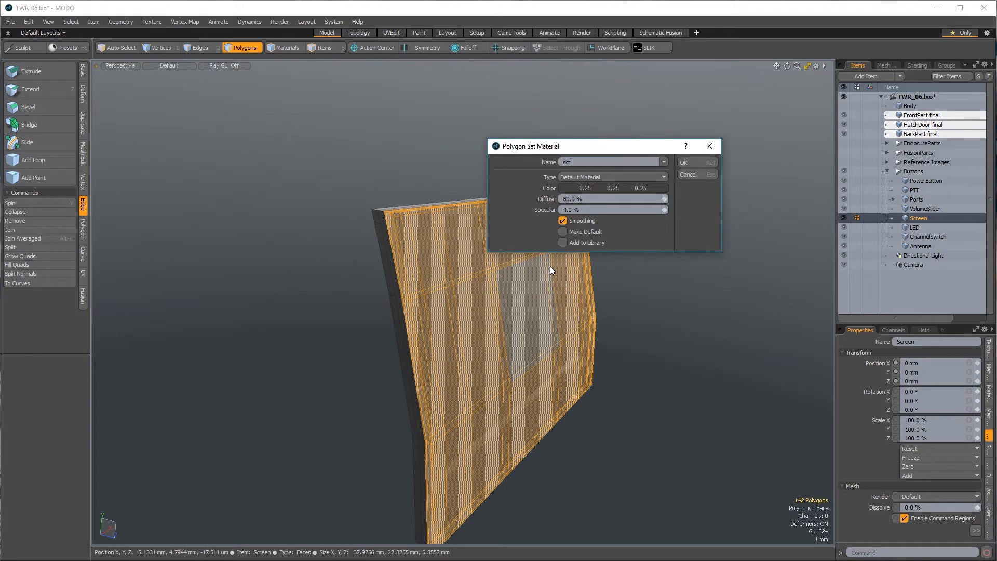
{"action": "type", "text": "een_shader"}
{"action": "left_click", "coordinate": [685, 162]}
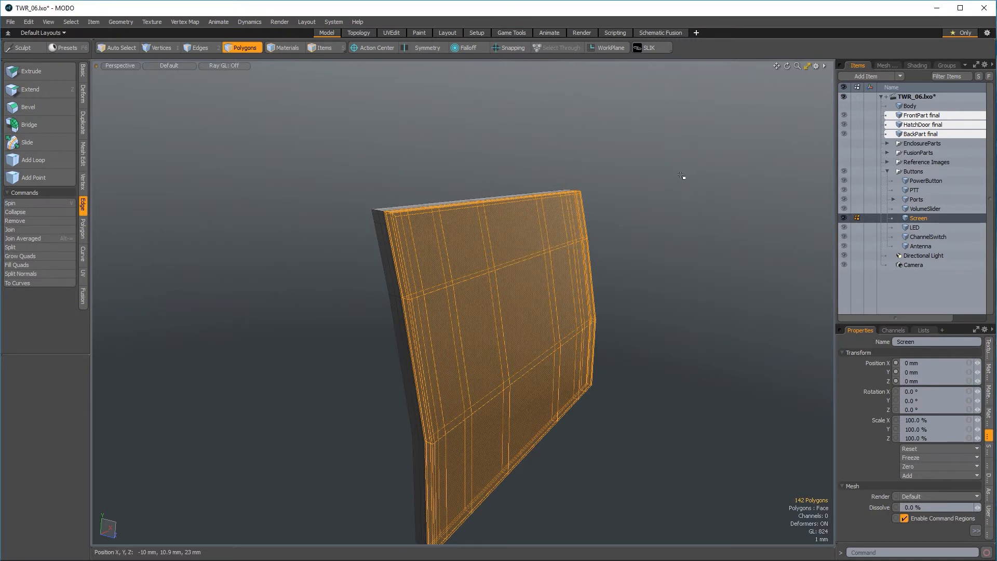
Step: Convert both Screen panels to Catmull-Clark subdivision surfaces and unhide the other walkie-talkie items
{"action": "left_click", "coordinate": [680, 175]}
{"action": "key", "text": "Tab"}
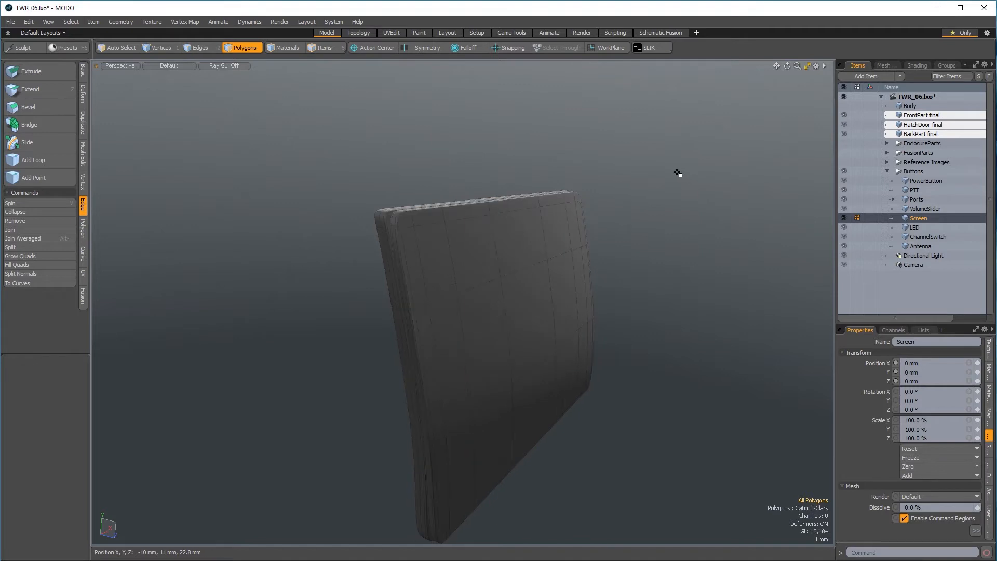
{"action": "left_click_drag", "start_coordinate": [686, 209], "coordinate": [657, 250], "text": "alt"}
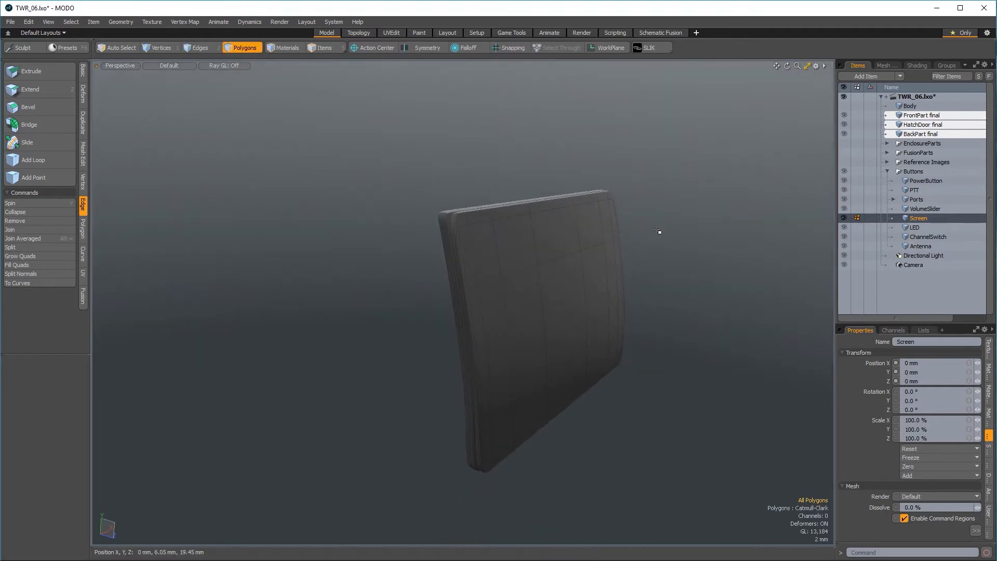
{"action": "key", "text": "5"}
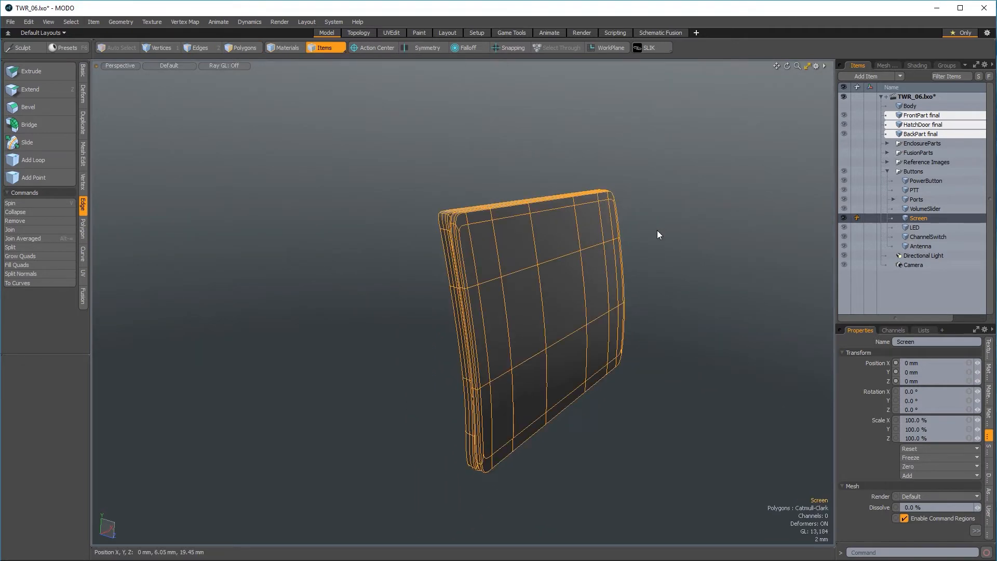
{"action": "key", "text": "u"}
{"action": "left_click", "coordinate": [659, 227]}
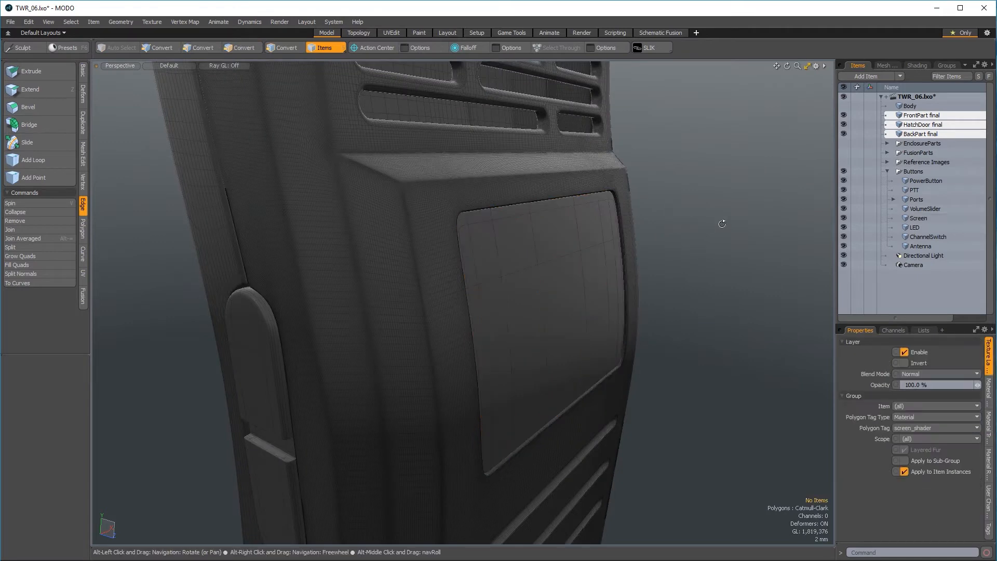
Step: Examine the walkie-talkie's front around the fitted screen and the speaker grille slots
{"action": "left_click_drag", "start_coordinate": [722, 223], "coordinate": [523, 229], "text": "alt"}
{"action": "scroll", "coordinate": [423, 229], "scroll_direction": "up", "scroll_amount": 2}
{"action": "left_click_drag", "start_coordinate": [377, 237], "coordinate": [561, 275], "text": "alt"}
{"action": "left_click_drag", "start_coordinate": [562, 275], "coordinate": [590, 234], "text": "ctrl+alt"}
{"action": "left_click_drag", "start_coordinate": [590, 234], "coordinate": [510, 322], "text": "alt"}
{"action": "left_click_drag", "start_coordinate": [509, 322], "coordinate": [514, 227], "text": "alt+shift"}
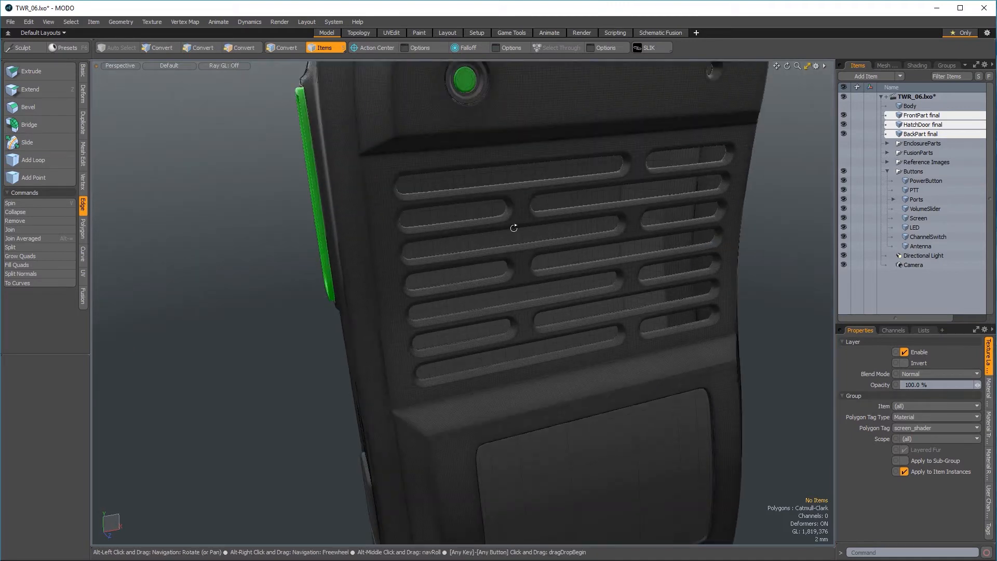
Step: Add a new mesh item in the Buttons group and name it SpeakerMesh_blocker
{"action": "left_click_drag", "start_coordinate": [672, 307], "coordinate": [571, 395], "text": "ctrl+alt"}
{"action": "left_click_drag", "start_coordinate": [572, 395], "coordinate": [743, 405], "text": "alt"}
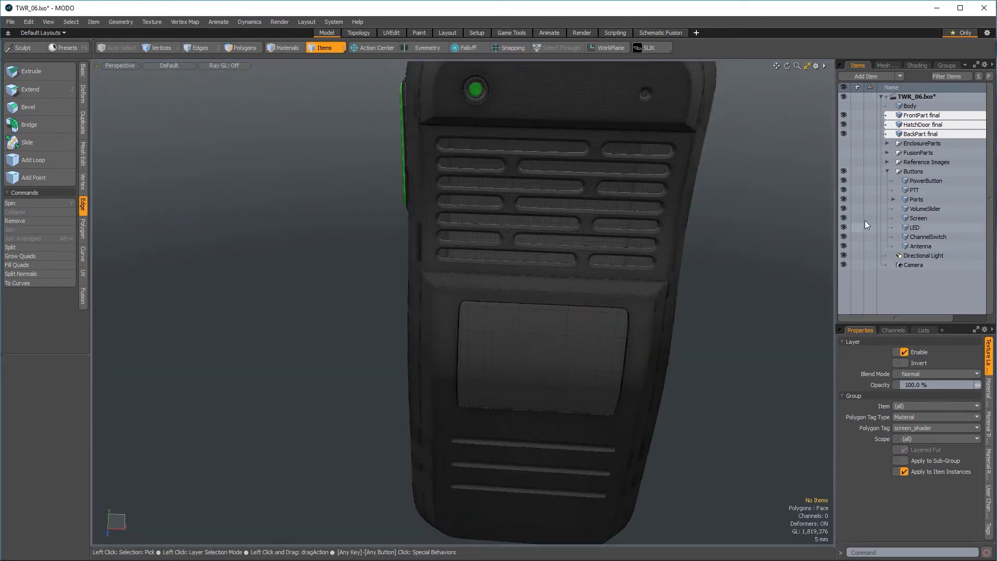
{"action": "left_click", "coordinate": [918, 178]}
{"action": "key", "text": "n"}
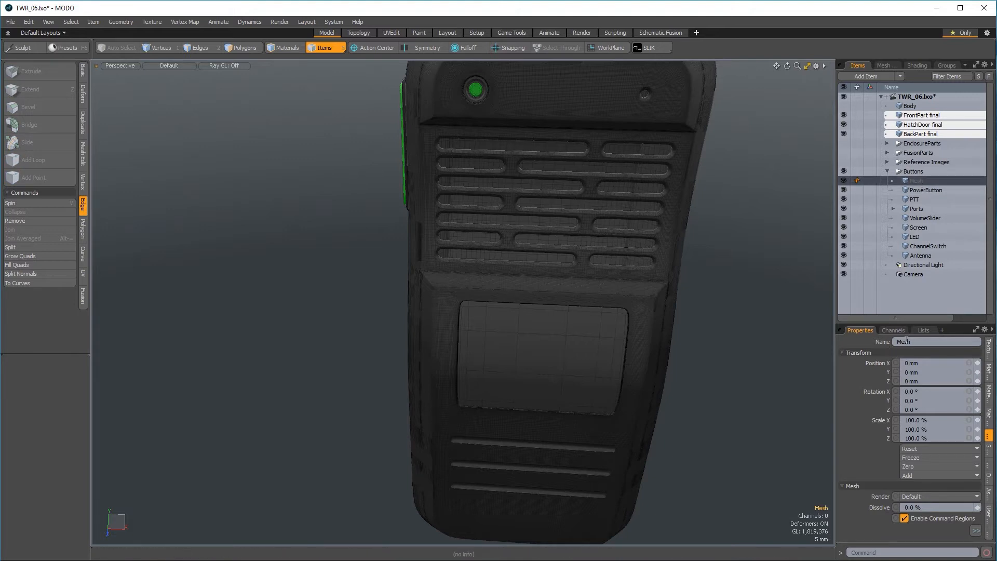
{"action": "type", "text": "Speak"}
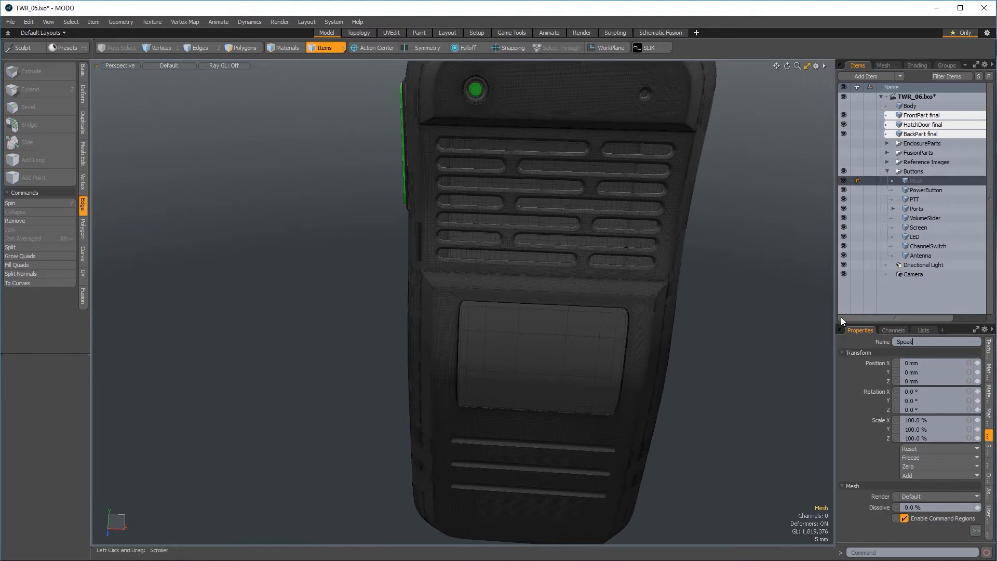
{"action": "type", "text": "erMesh_blocker"}
{"action": "key", "text": "Return"}
Step: Isolate SpeakerMesh_blocker and FrontPart final by hiding all other items, leaving only SpeakerMesh_blocker selected
{"action": "key", "text": "ctrl+space"}
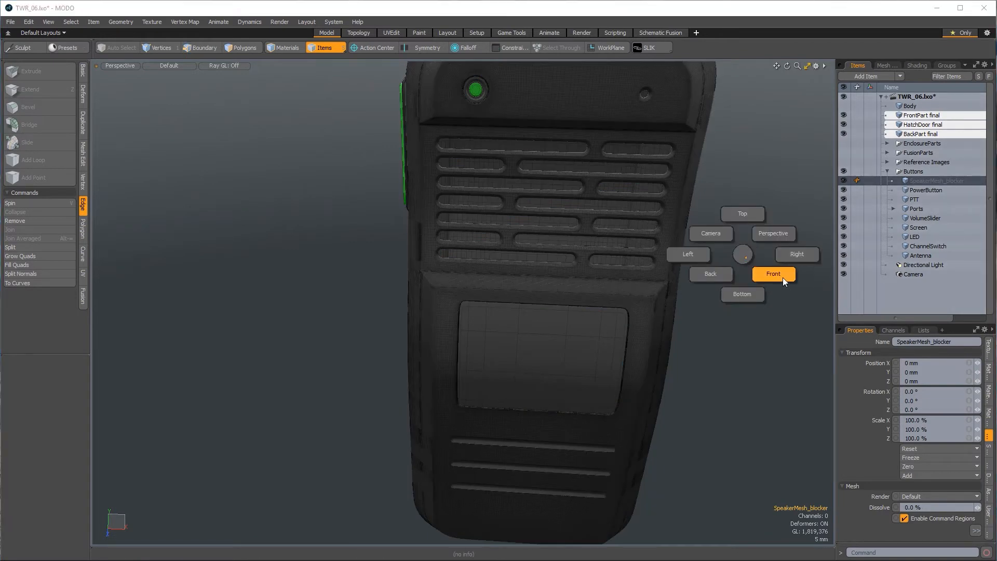
{"action": "left_click", "coordinate": [784, 277]}
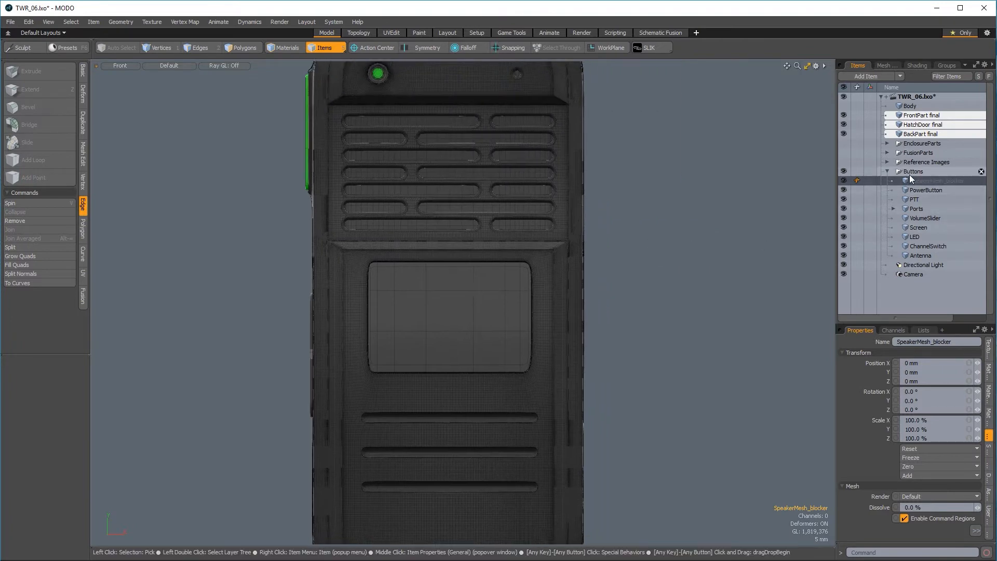
{"action": "left_click", "coordinate": [929, 116], "text": "ctrl"}
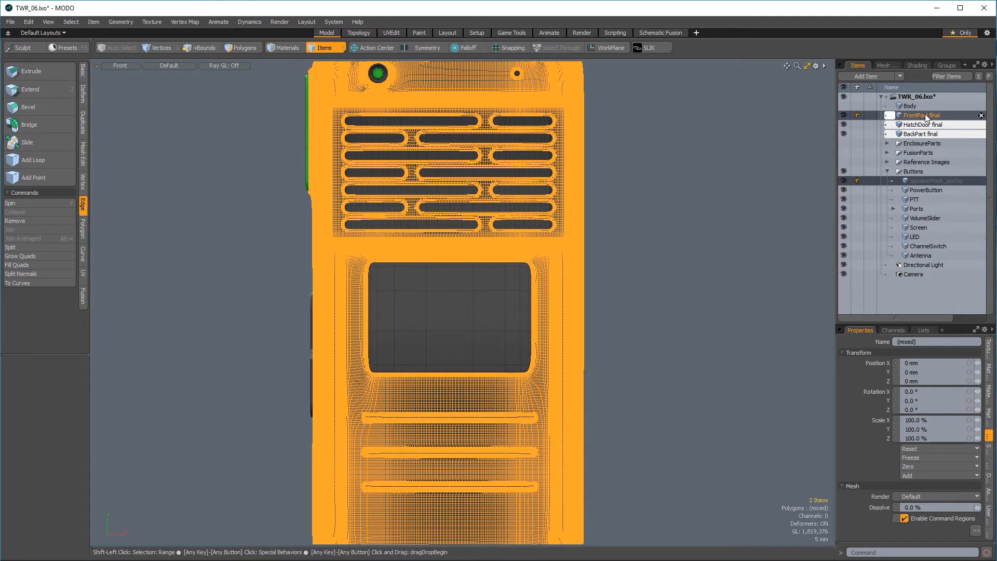
{"action": "key", "text": "shift+h"}
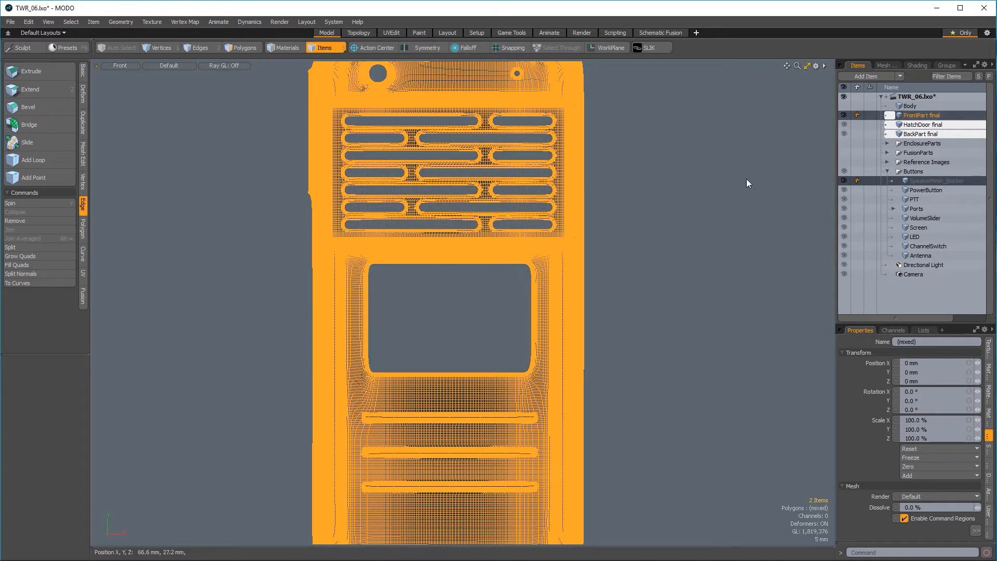
{"action": "left_click", "coordinate": [717, 193]}
{"action": "left_click", "coordinate": [943, 182]}
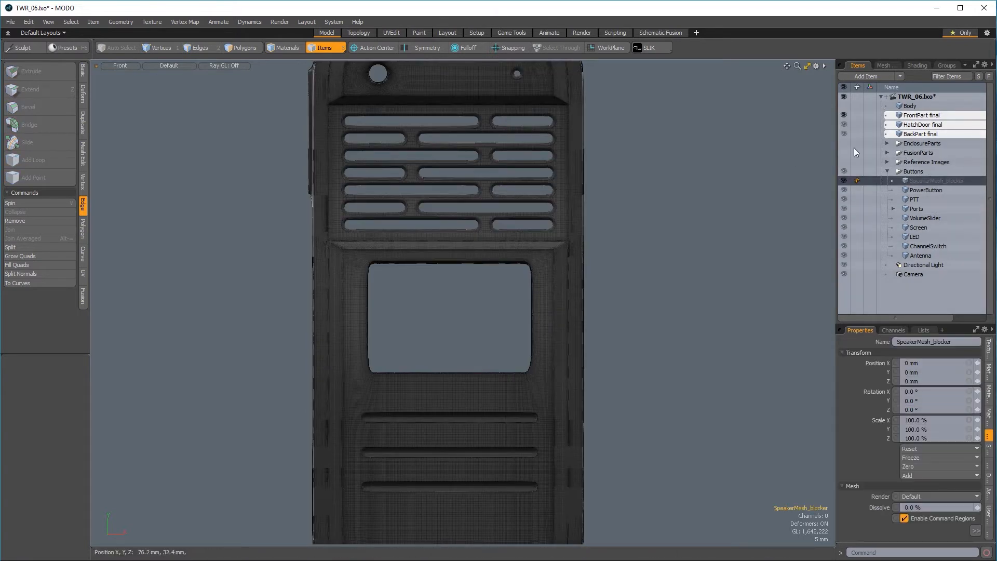
Step: Create a flat rectangular plane about 46 by 27.4 mm covering the speaker grille slots, using the Cube primitive
{"action": "left_click", "coordinate": [83, 70]}
{"action": "left_click", "coordinate": [12, 71]}
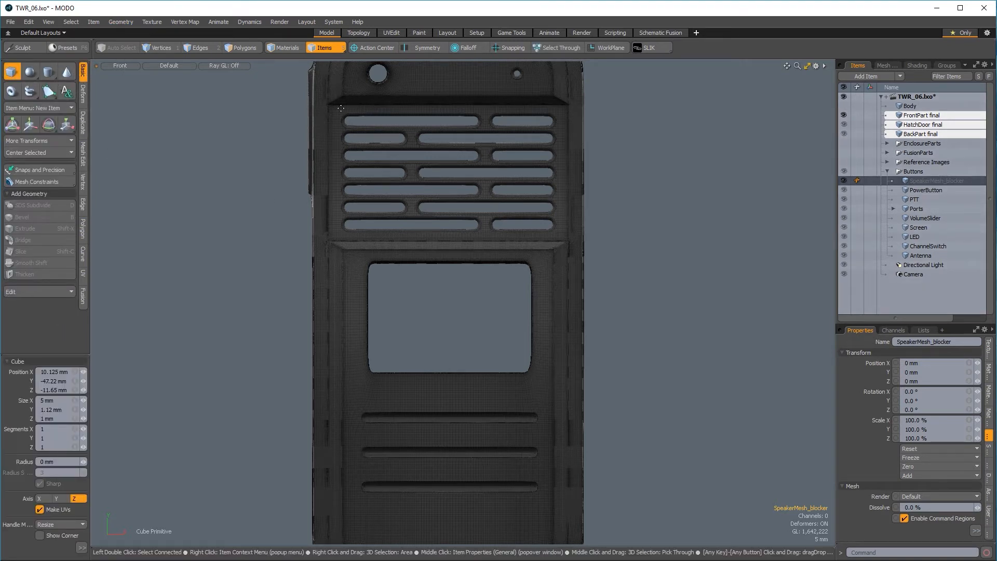
{"action": "mouse_move", "coordinate": [336, 107]}
{"action": "left_mouse_down"}
{"action": "mouse_move", "coordinate": [359, 136]}
{"action": "mouse_move", "coordinate": [502, 197]}
{"action": "mouse_move", "coordinate": [561, 241]}
{"action": "left_mouse_up"}
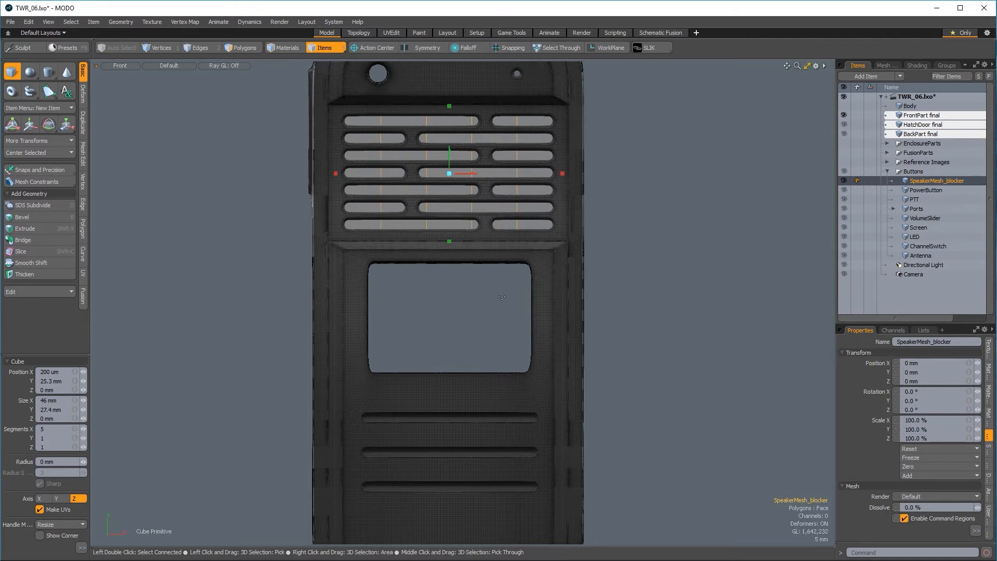
{"action": "key", "text": "ctrl+space"}
{"action": "left_click_drag", "start_coordinate": [512, 288], "coordinate": [144, 420], "text": "alt"}
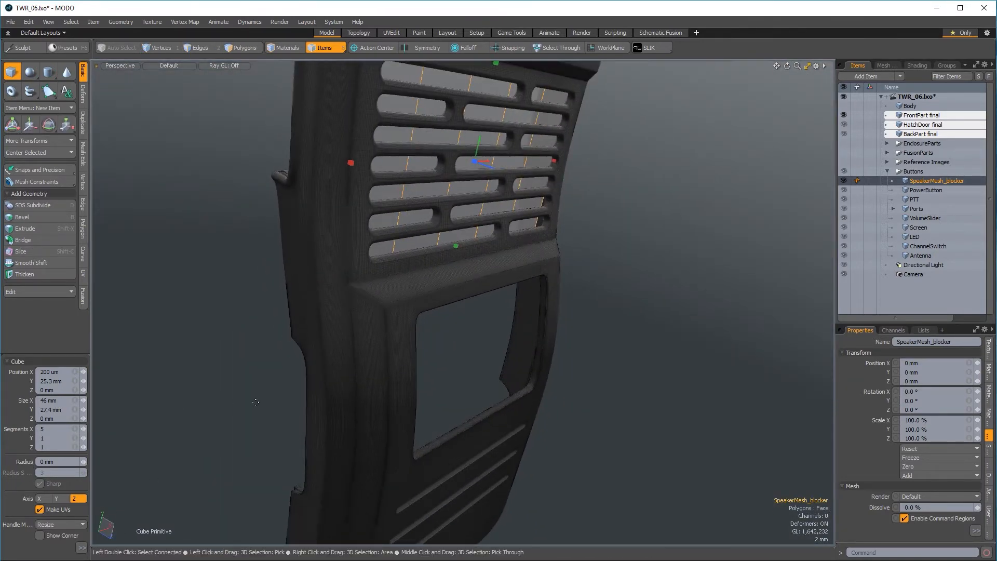
{"action": "key", "text": "ctrl+space"}
{"action": "left_click", "coordinate": [469, 376]}
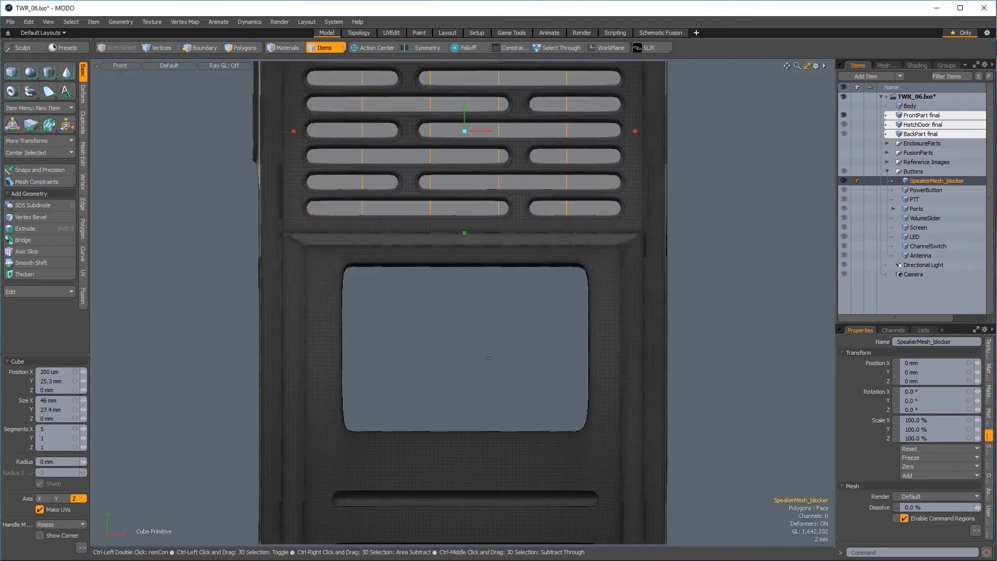
{"action": "scroll", "coordinate": [467, 348], "scroll_direction": "down", "scroll_amount": 4}
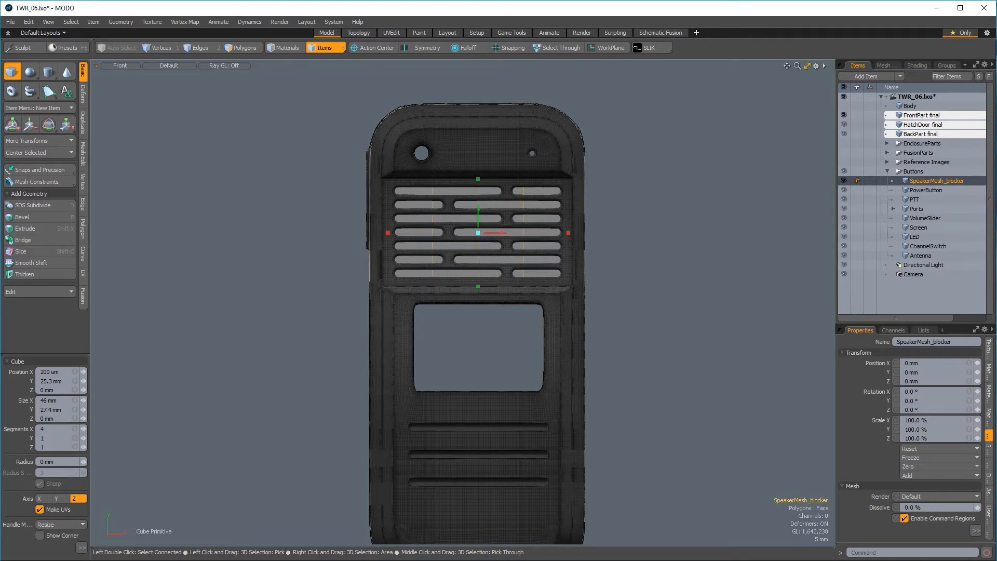
Step: Divide the blocker plane into horizontal rows along its height with a single segment across its width, and finish the primitive
{"action": "key", "text": "Down"}
{"action": "key", "text": "Down"}
{"action": "key", "text": "Down"}
{"action": "key", "text": "Down"}
{"action": "key", "text": "Up"}
{"action": "key", "text": "Up"}
{"action": "key", "text": "Up"}
{"action": "key", "text": "Up"}
{"action": "key", "text": "Down"}
{"action": "key", "text": "space"}
{"action": "left_click", "coordinate": [300, 314]}
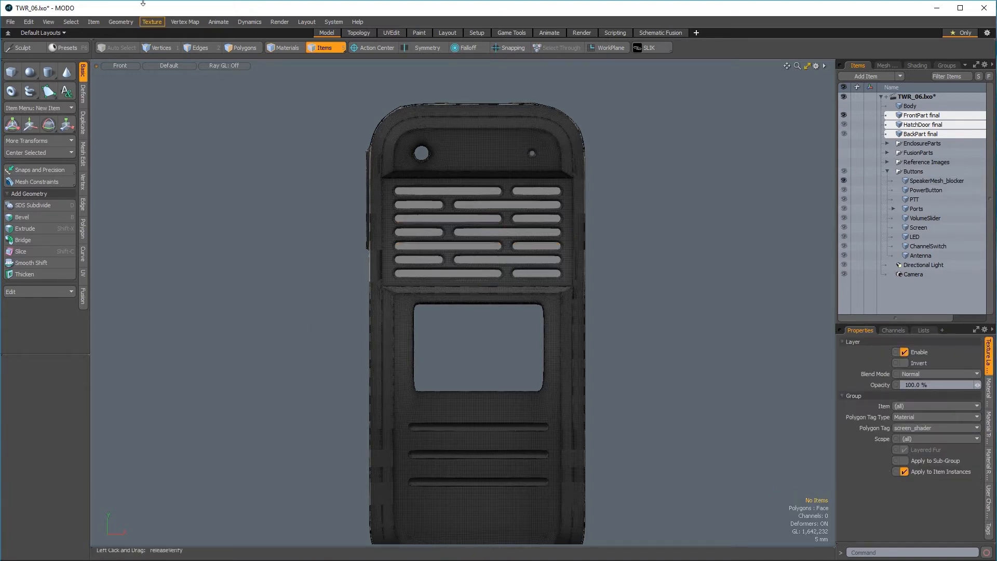
Step: Move the blocker's horizontal edge crossing the fifth slot row up 1 mm, onto the bar above that row
{"action": "left_click", "coordinate": [193, 48]}
{"action": "right_click_drag", "start_coordinate": [406, 216], "coordinate": [616, 278], "text": "ctrl+alt"}
{"action": "left_click", "coordinate": [418, 292]}
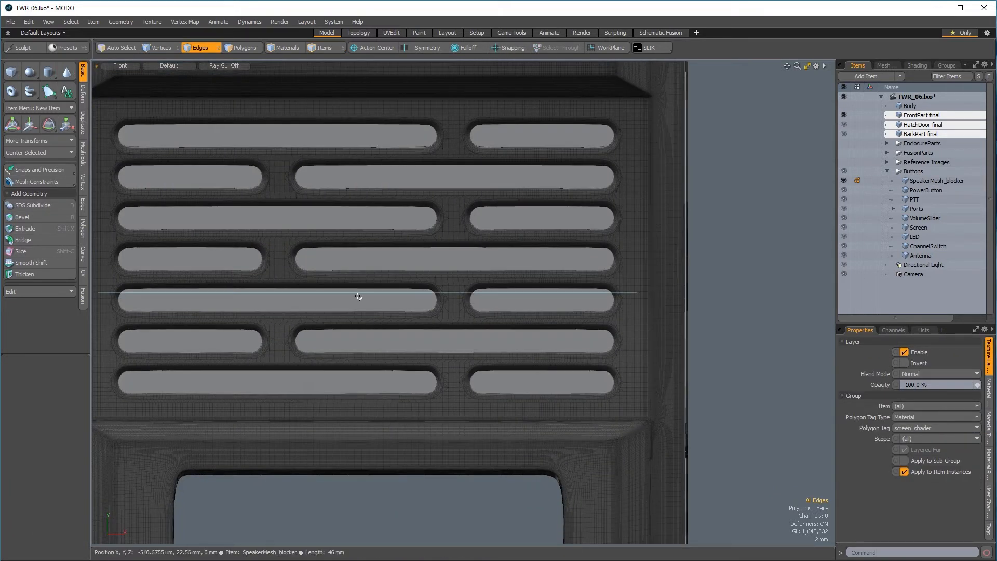
{"action": "key", "text": "w"}
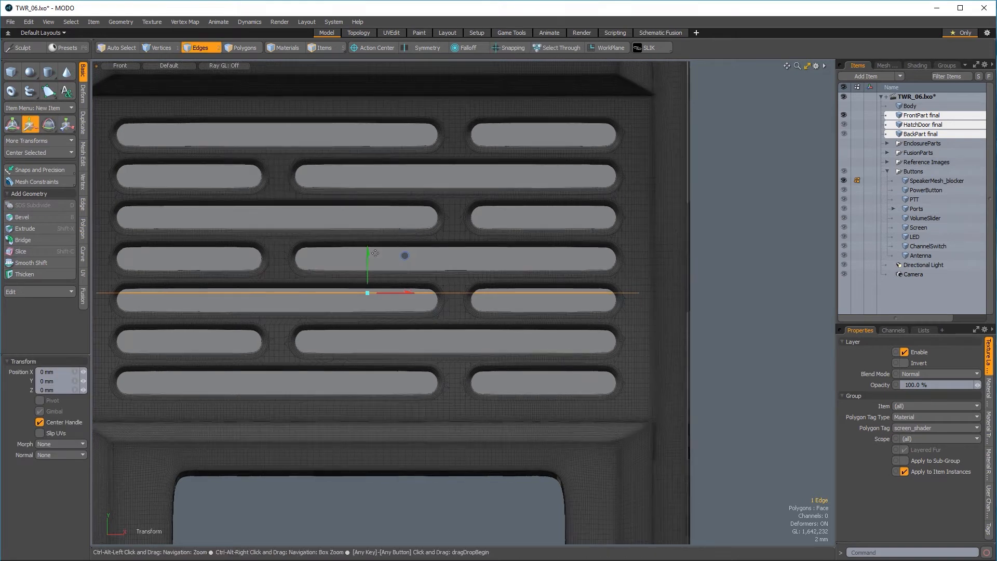
{"action": "left_click_drag", "start_coordinate": [367, 254], "coordinate": [367, 242]}
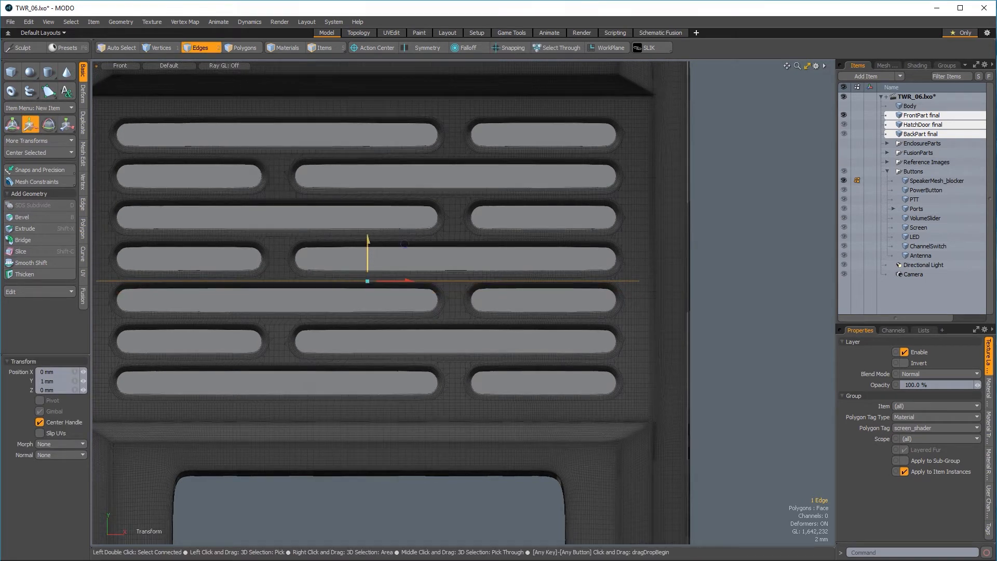
{"action": "key", "text": "space"}
{"action": "left_click", "coordinate": [364, 300]}
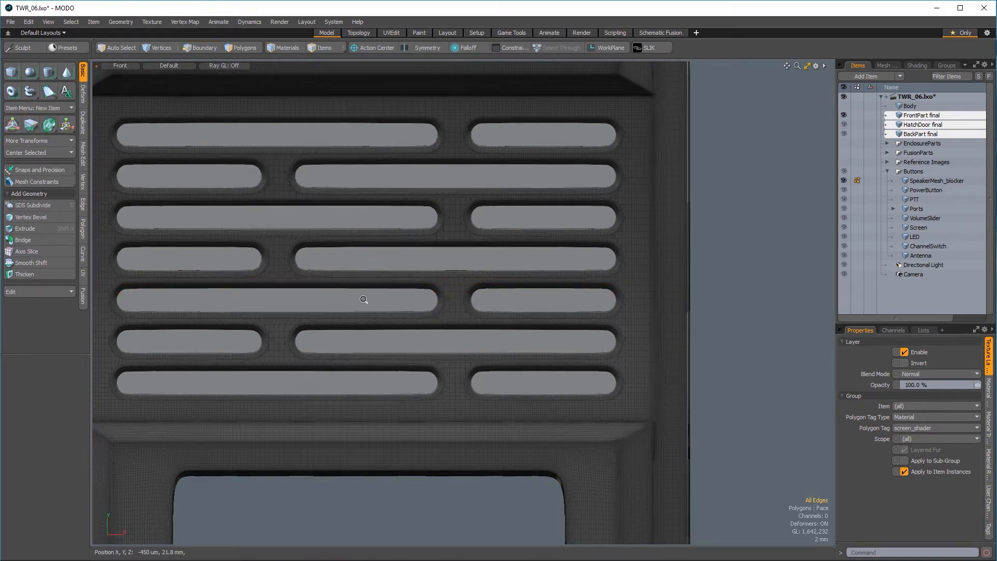
Step: Move the blocker's horizontal edge at the second slot row slightly up, onto the bar below the first row
{"action": "left_click_drag", "start_coordinate": [364, 300], "coordinate": [364, 333], "text": "ctrl+alt"}
{"action": "left_click_drag", "start_coordinate": [336, 260], "coordinate": [374, 292], "text": "ctrl+alt"}
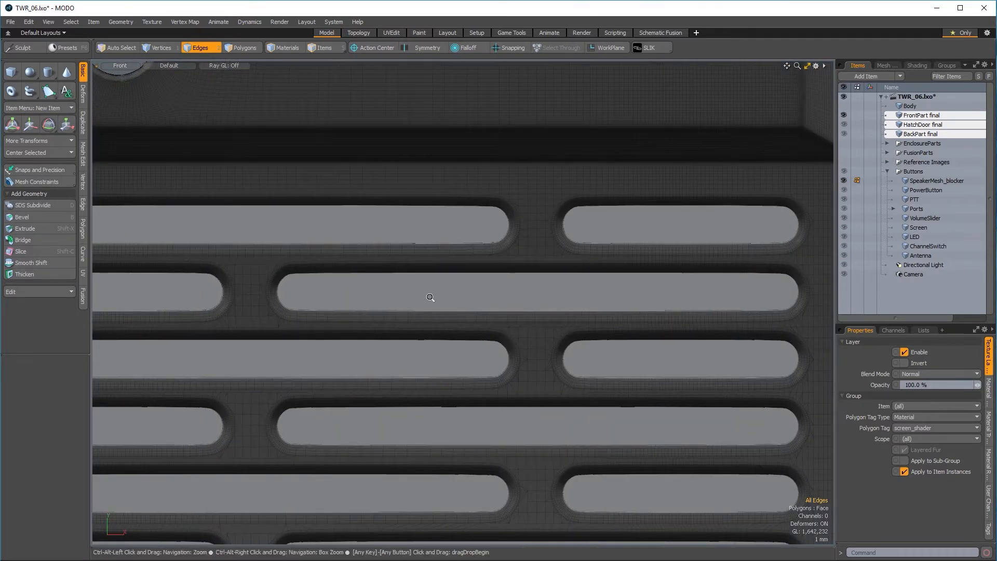
{"action": "mouse_move", "coordinate": [429, 296]}
{"action": "left_mouse_down", "text": "ctrl+alt"}
{"action": "mouse_move", "coordinate": [429, 343]}
{"action": "mouse_move", "coordinate": [376, 331]}
{"action": "mouse_move", "coordinate": [427, 314]}
{"action": "left_mouse_up", "text": "ctrl+alt"}
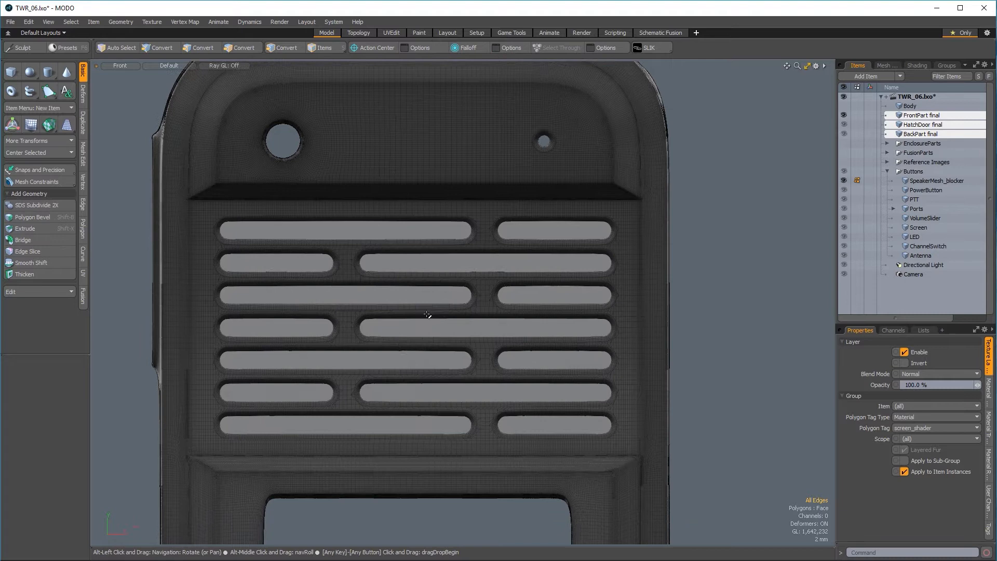
{"action": "left_click", "coordinate": [529, 254]}
{"action": "key", "text": "w"}
{"action": "scroll", "coordinate": [414, 224], "scroll_direction": "up", "scroll_amount": 2}
{"action": "left_click_drag", "start_coordinate": [414, 228], "coordinate": [414, 221]}
{"action": "key", "text": "q"}
{"action": "left_click", "coordinate": [431, 297]}
{"action": "left_click_drag", "start_coordinate": [431, 297], "coordinate": [406, 234], "text": "ctrl+alt"}
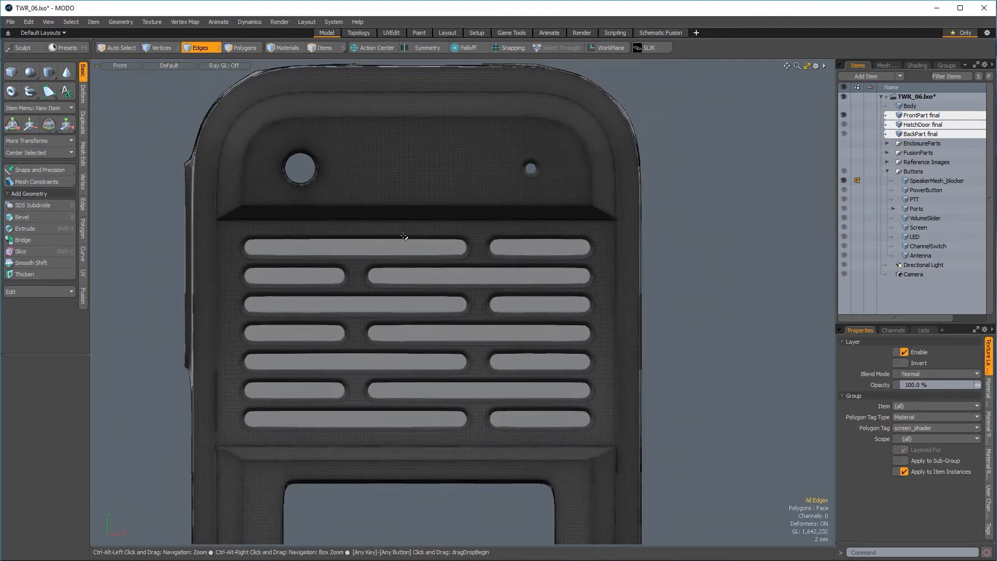
Step: Move the blocker's horizontal edge at the third slot row down about 0.6 mm, onto the bar above the fourth row
{"action": "left_click", "coordinate": [407, 290]}
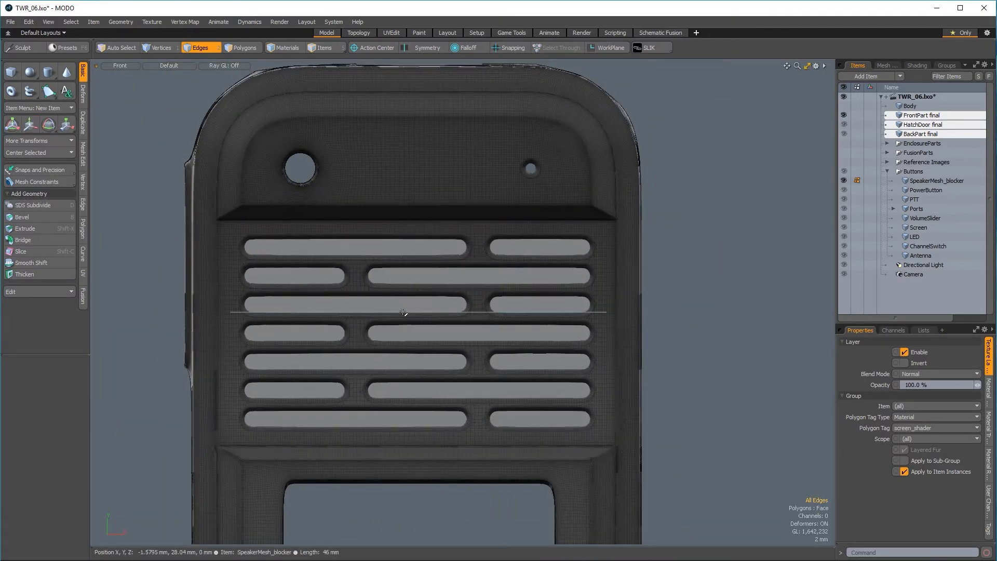
{"action": "key", "text": "w"}
{"action": "left_click_drag", "start_coordinate": [418, 279], "coordinate": [418, 283]}
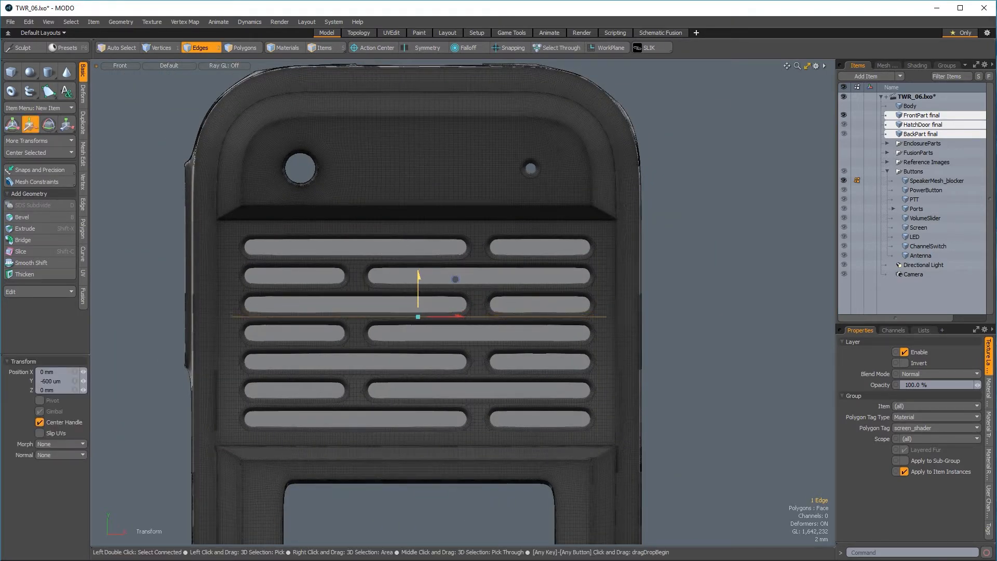
{"action": "key", "text": "q"}
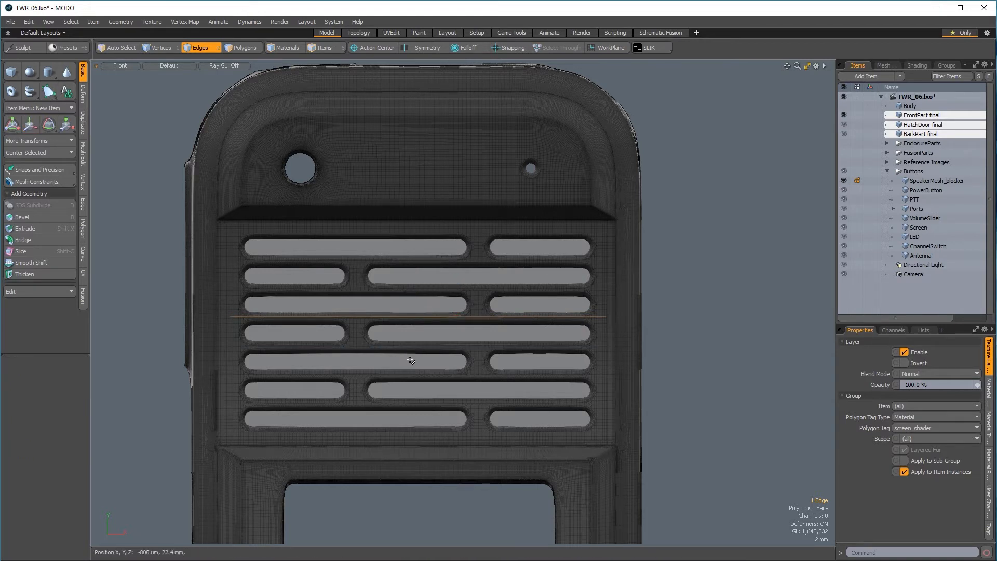
{"action": "left_click", "coordinate": [694, 365]}
Step: Move all polygons of the blocker plane -5.8 mm in Z, behind the front part's speaker grille
{"action": "key", "text": "ctrl+space"}
{"action": "left_click", "coordinate": [530, 211]}
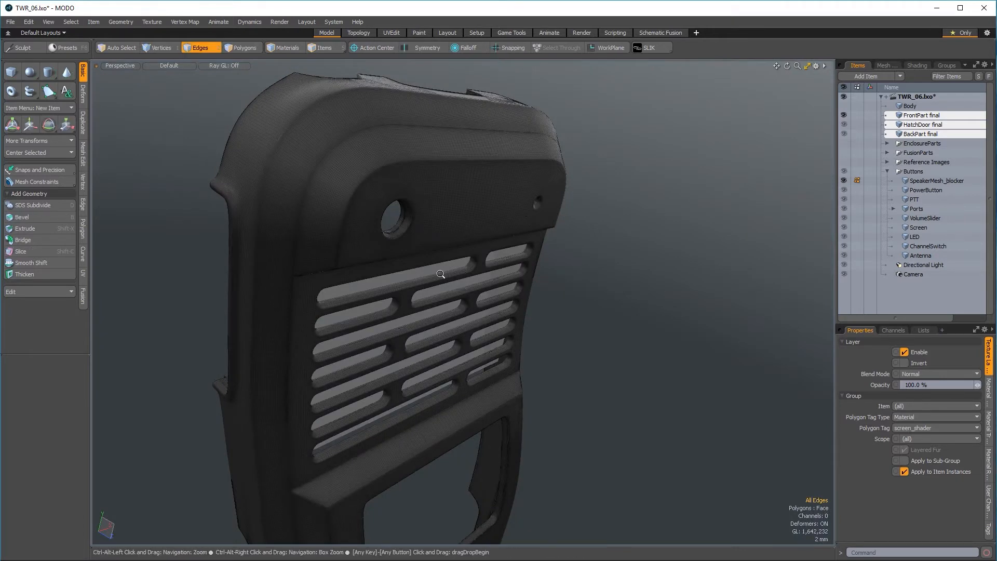
{"action": "left_click_drag", "start_coordinate": [419, 278], "coordinate": [612, 359], "text": "ctrl+alt"}
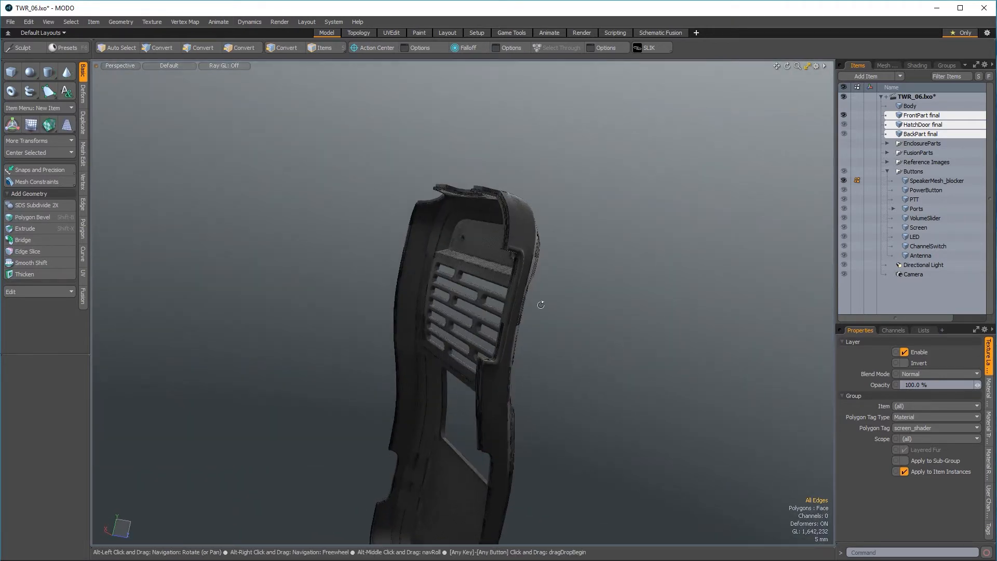
{"action": "left_click_drag", "start_coordinate": [537, 299], "coordinate": [290, 285], "text": "alt"}
{"action": "left_click", "coordinate": [254, 46]}
{"action": "key", "text": "w"}
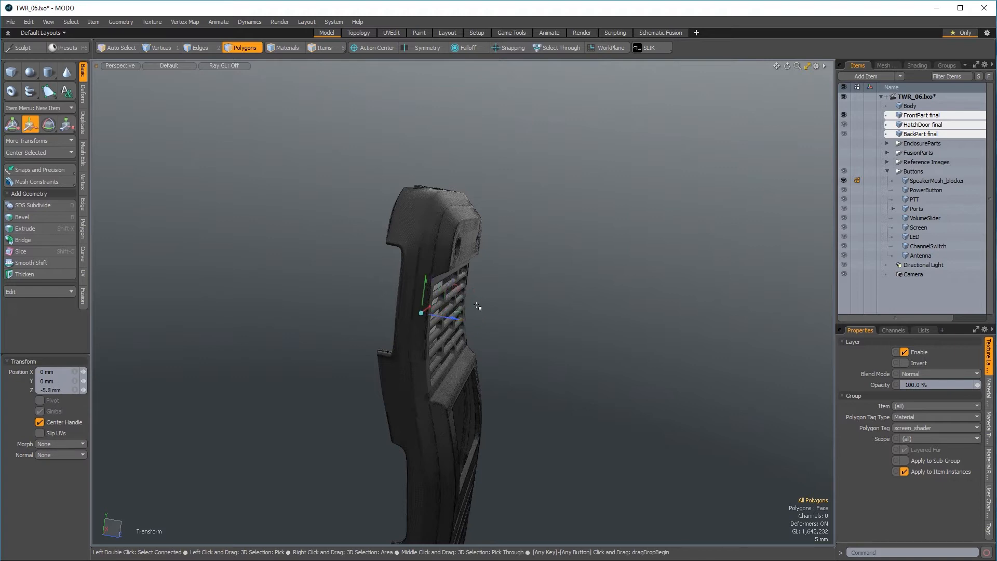
{"action": "key", "text": "q"}
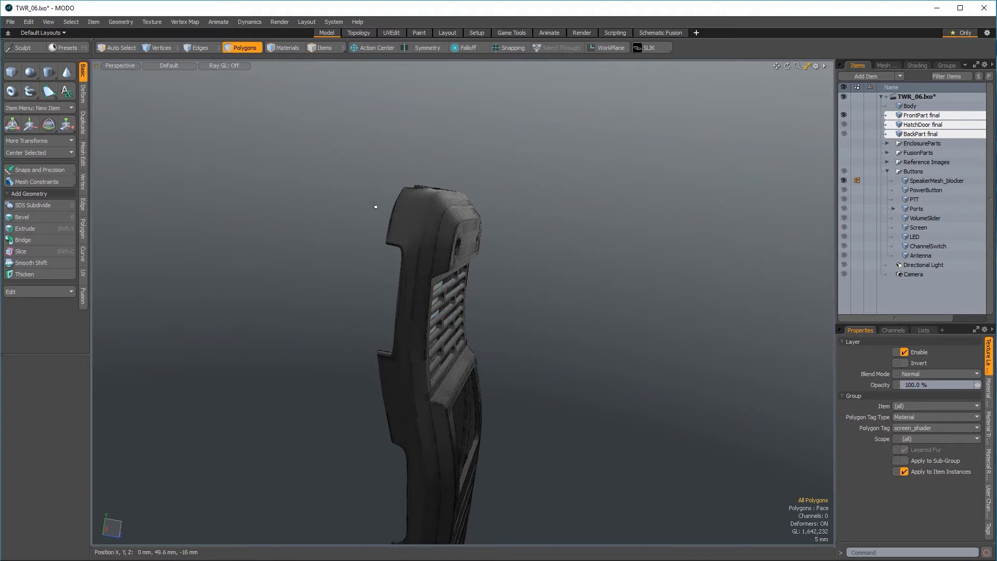
Step: Enable the Background mesh constraint and move the blocker about 9.8 mm in Z toward the inside of the speaker grille
{"action": "left_click", "coordinate": [52, 181]}
{"action": "left_click", "coordinate": [173, 191]}
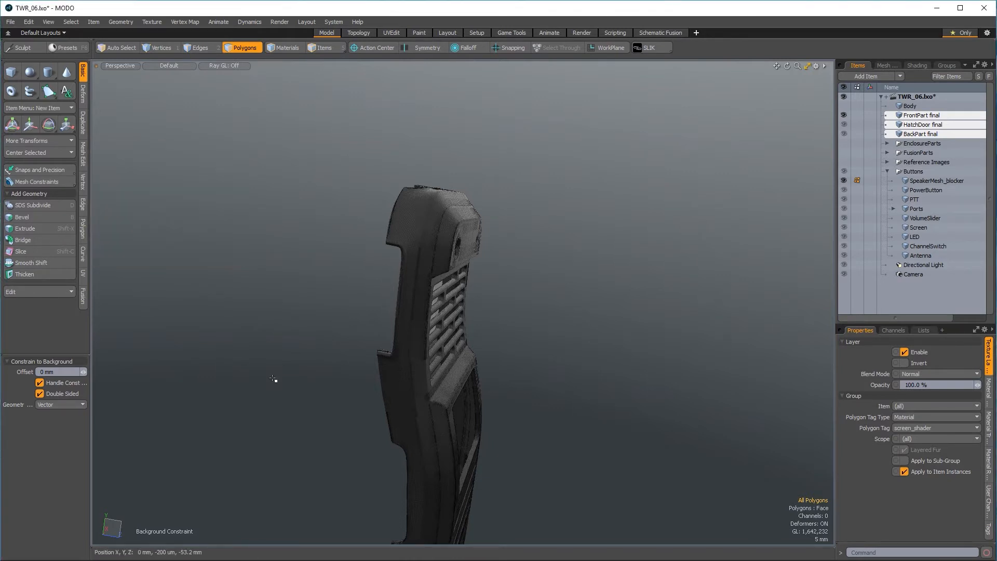
{"action": "left_click_drag", "start_coordinate": [274, 378], "coordinate": [380, 418], "text": "alt"}
{"action": "key", "text": "w"}
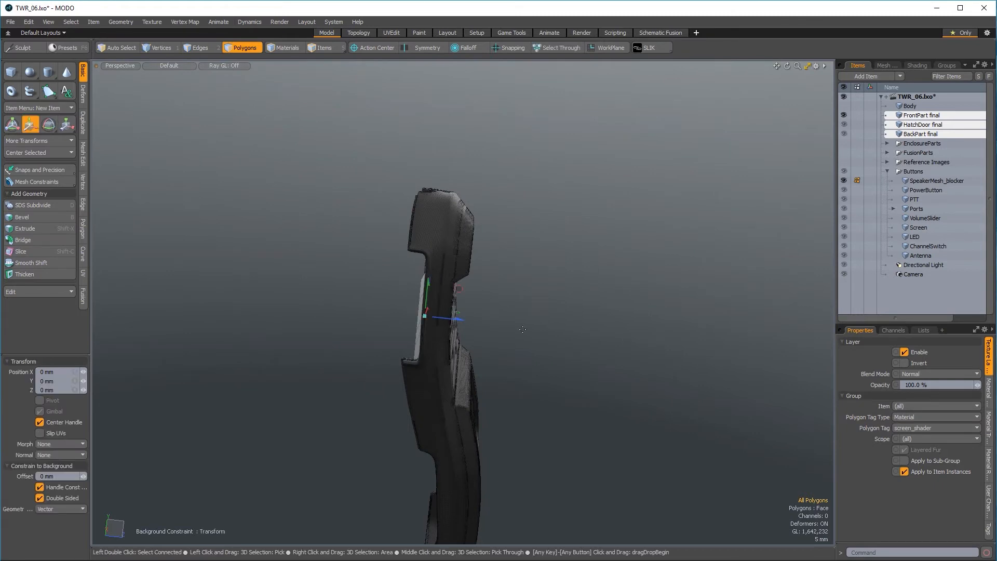
{"action": "left_click_drag", "start_coordinate": [458, 314], "coordinate": [482, 332], "text": "alt"}
{"action": "key", "text": "3"}
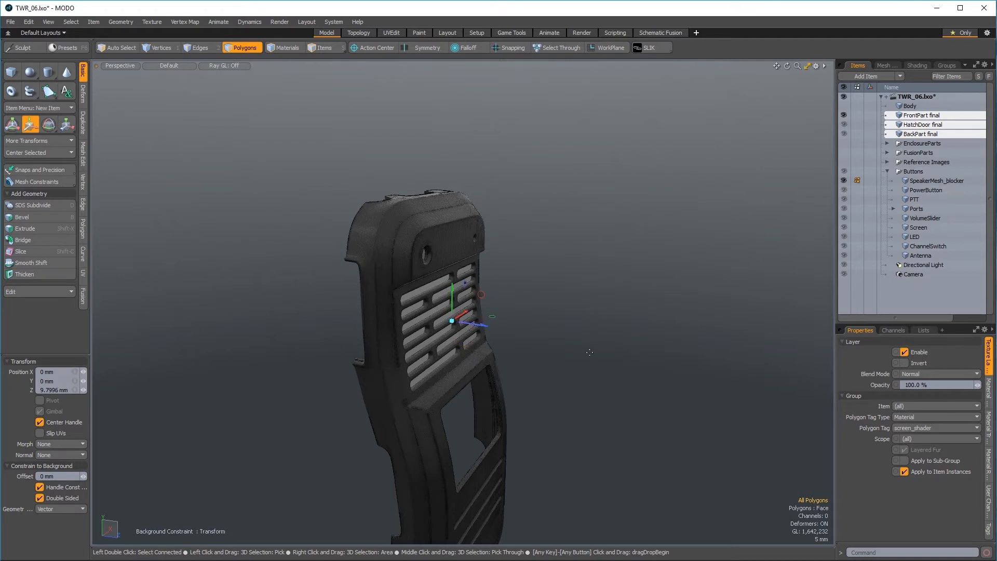
Step: Set the mesh constraint mode to none, return to item selection, and unhide all walkie-talkie items
{"action": "key", "text": "space"}
{"action": "left_click", "coordinate": [36, 182]}
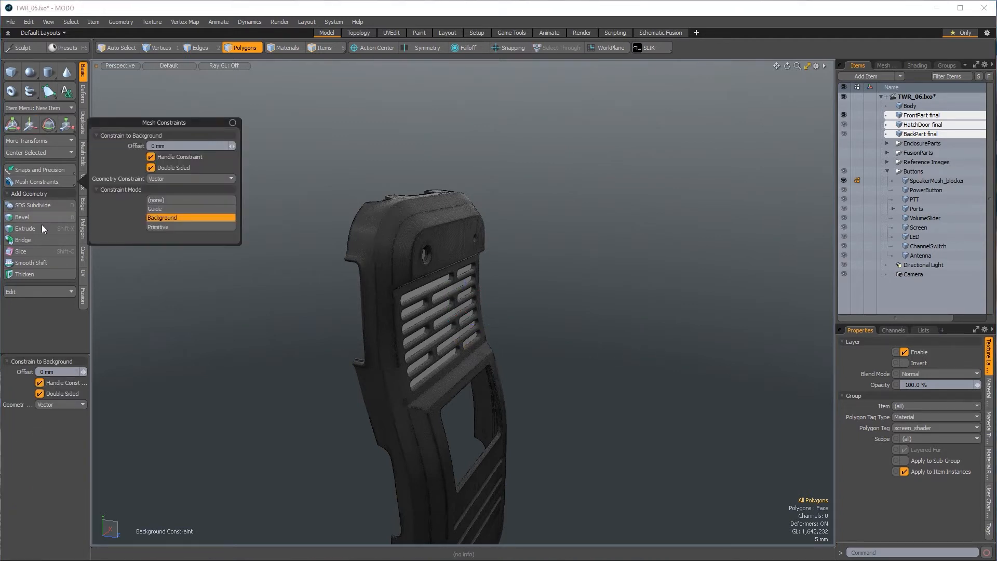
{"action": "left_click", "coordinate": [158, 200]}
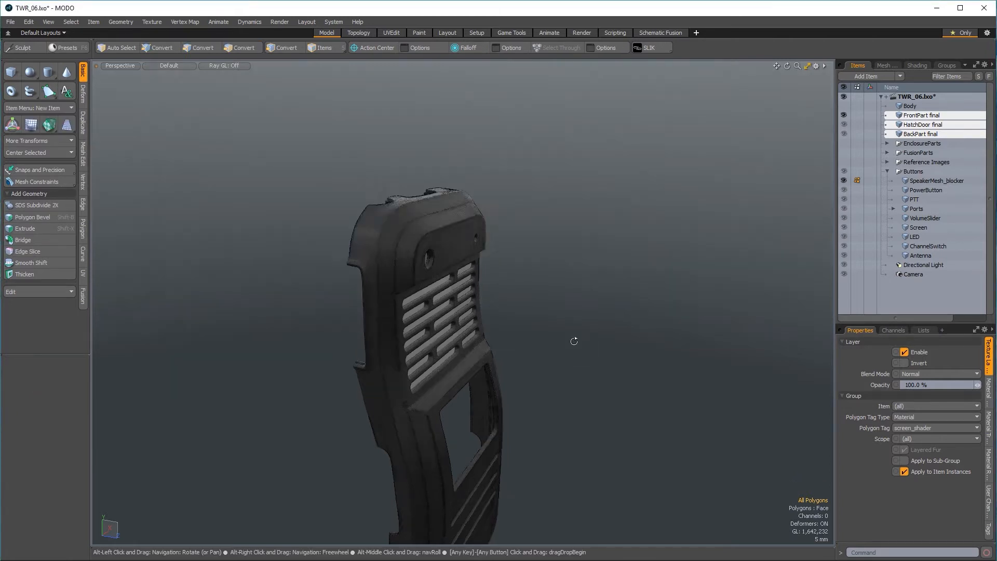
{"action": "left_click_drag", "start_coordinate": [575, 338], "coordinate": [501, 245], "text": "alt"}
{"action": "left_click", "coordinate": [338, 47]}
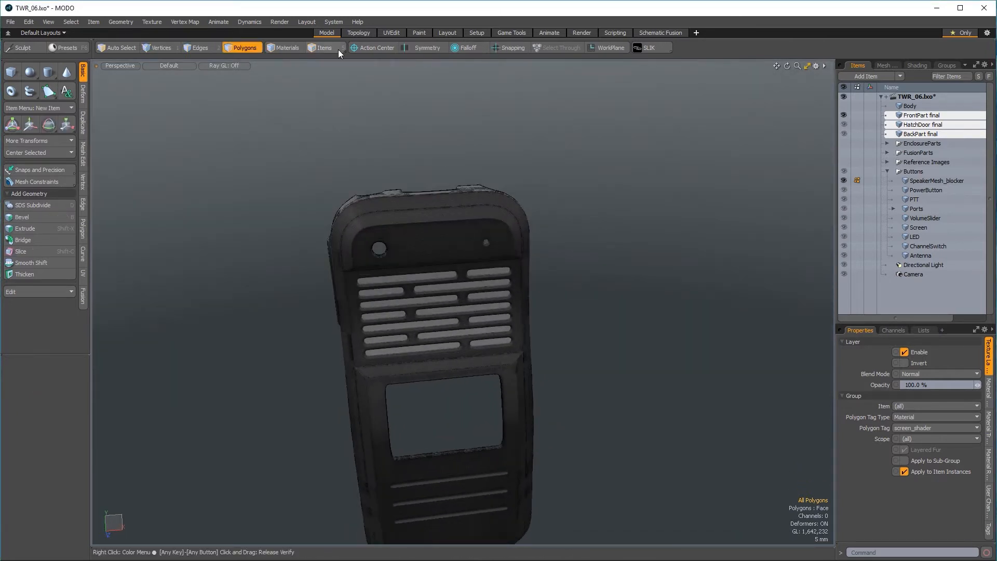
{"action": "key", "text": "u"}
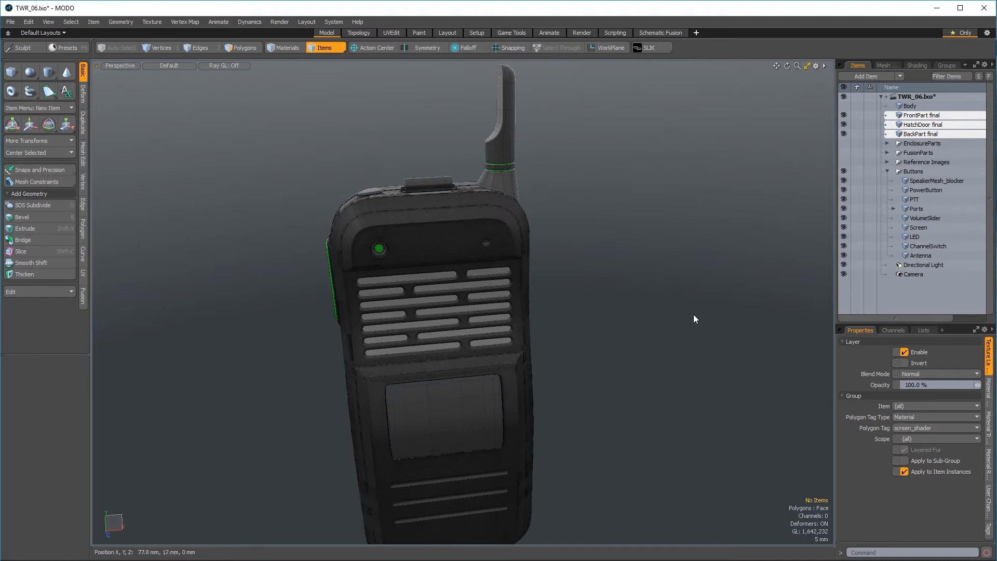
Step: Assign a material named blocker_shader to SpeakerMesh_blocker and PortBlocker, with black color (0.0, 0.0, 0.0) and 0% specular
{"action": "left_click", "coordinate": [938, 181]}
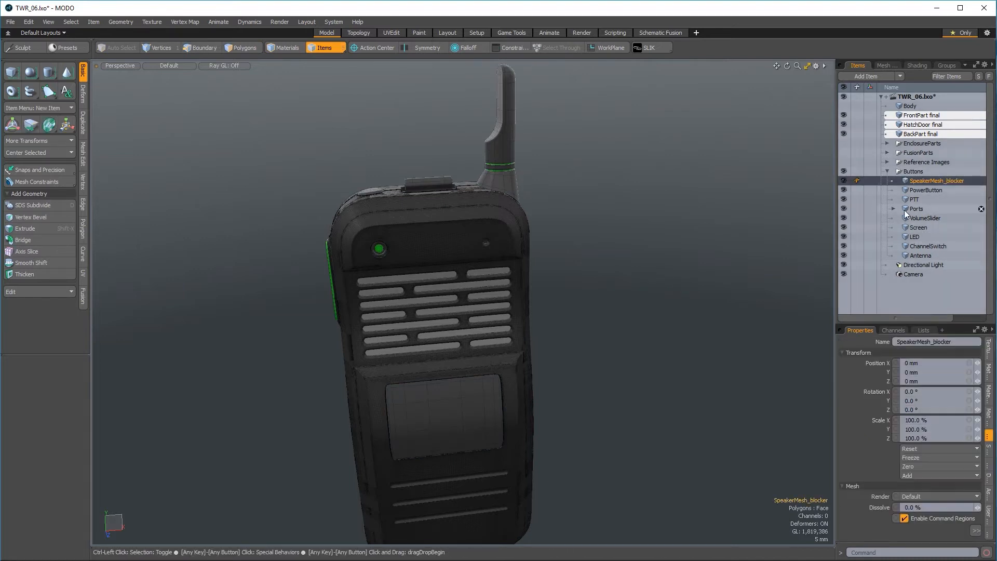
{"action": "left_click", "coordinate": [894, 208], "text": "ctrl"}
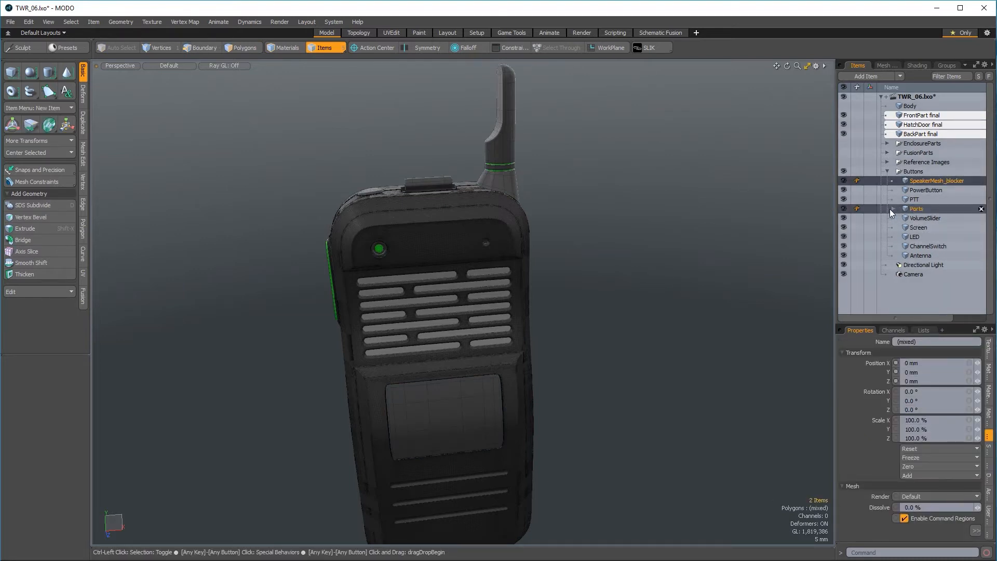
{"action": "left_click", "coordinate": [891, 210]}
{"action": "left_click", "coordinate": [924, 217], "text": "ctrl"}
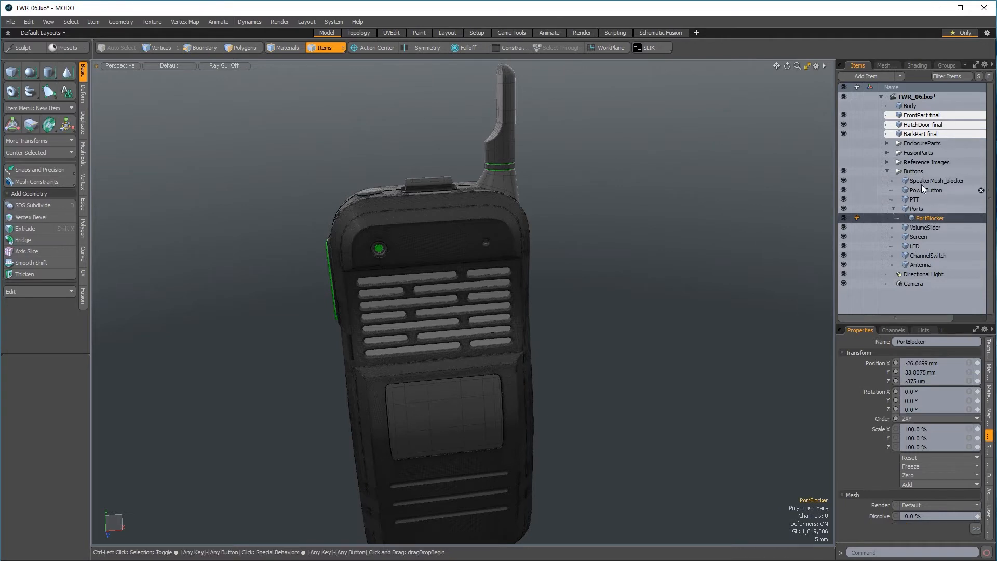
{"action": "type", "text": "m"}
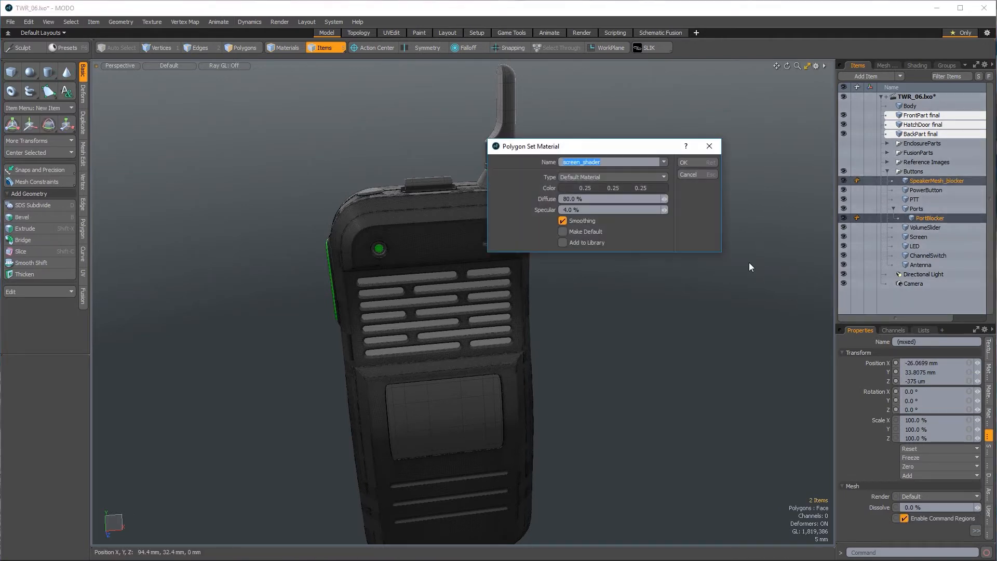
{"action": "type", "text": "blocke"}
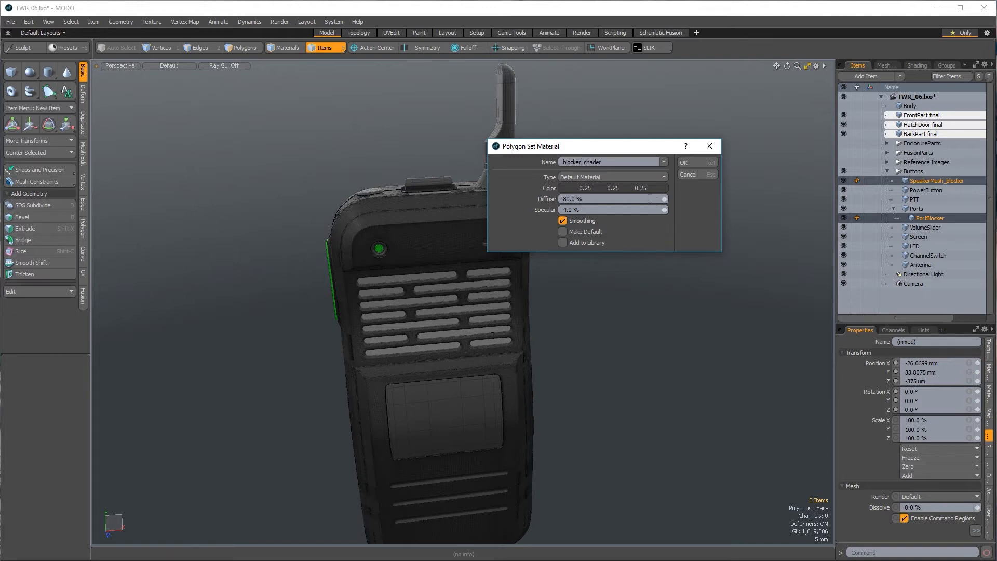
{"action": "left_click_drag", "start_coordinate": [641, 188], "coordinate": [610, 190], "text": "ctrl"}
{"action": "left_click", "coordinate": [595, 211]}
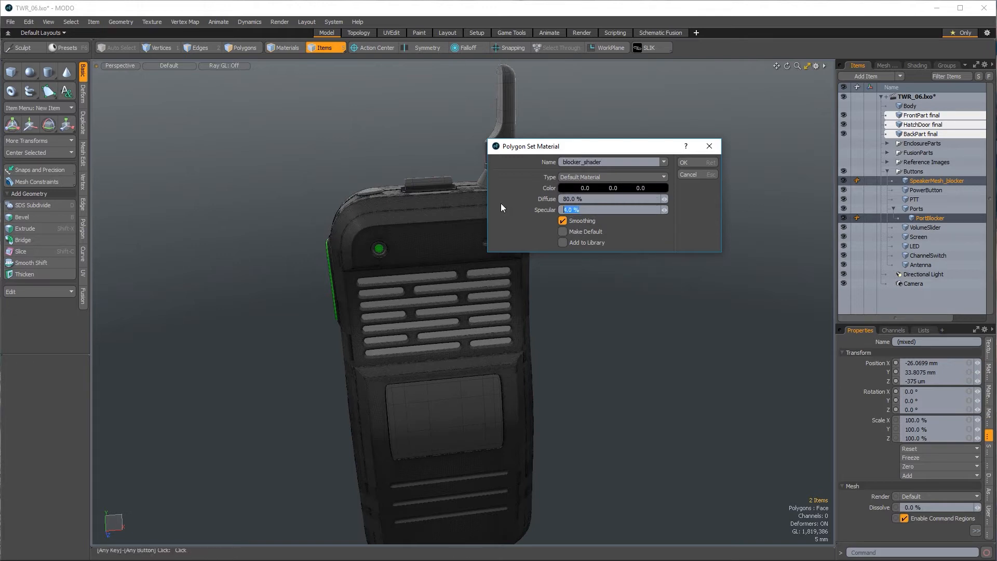
{"action": "key", "text": "Return"}
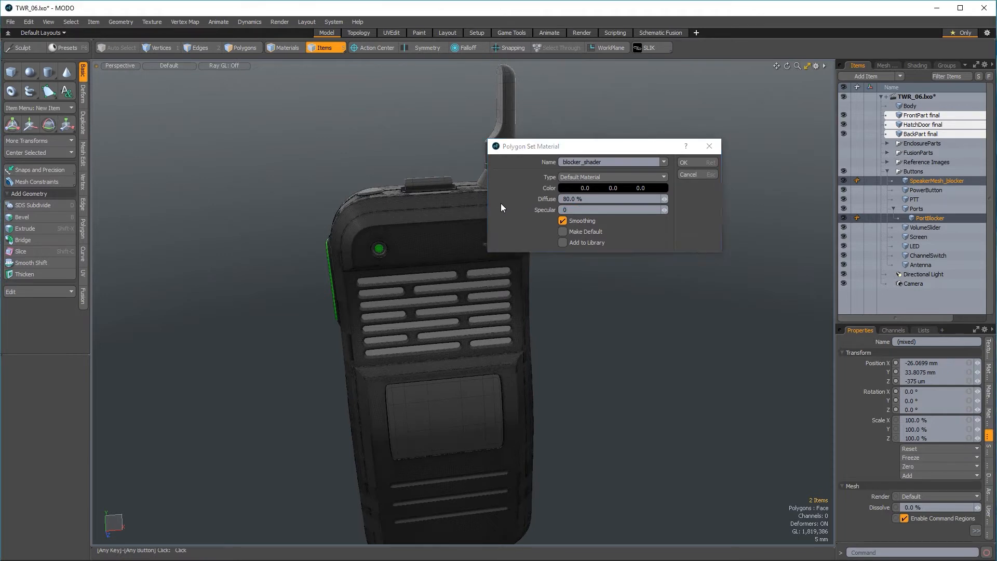
{"action": "key", "text": "Return"}
{"action": "left_click", "coordinate": [671, 305]}
Step: Save an incremental version of the walkie-talkie scene
{"action": "left_click_drag", "start_coordinate": [671, 304], "coordinate": [606, 334], "text": "alt"}
{"action": "scroll", "coordinate": [652, 325], "scroll_direction": "down", "scroll_amount": 3}
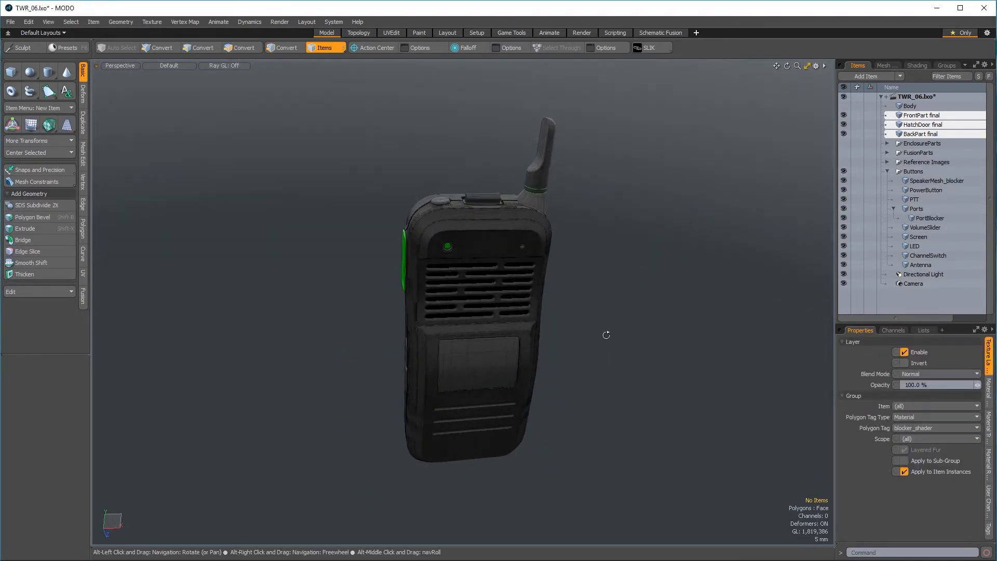
{"action": "left_click_drag", "start_coordinate": [541, 344], "coordinate": [499, 350], "text": "alt+shift"}
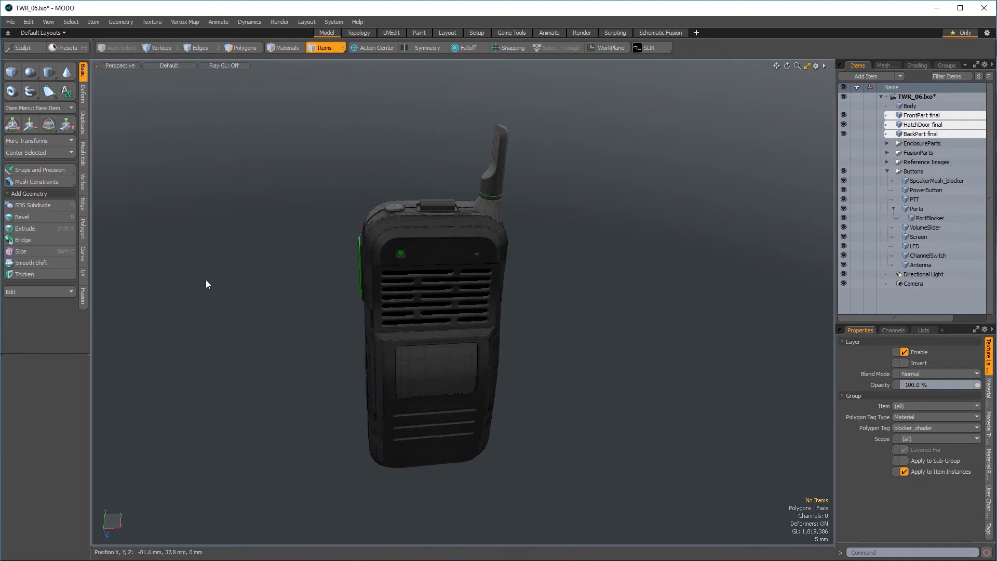
{"action": "left_click", "coordinate": [11, 22]}
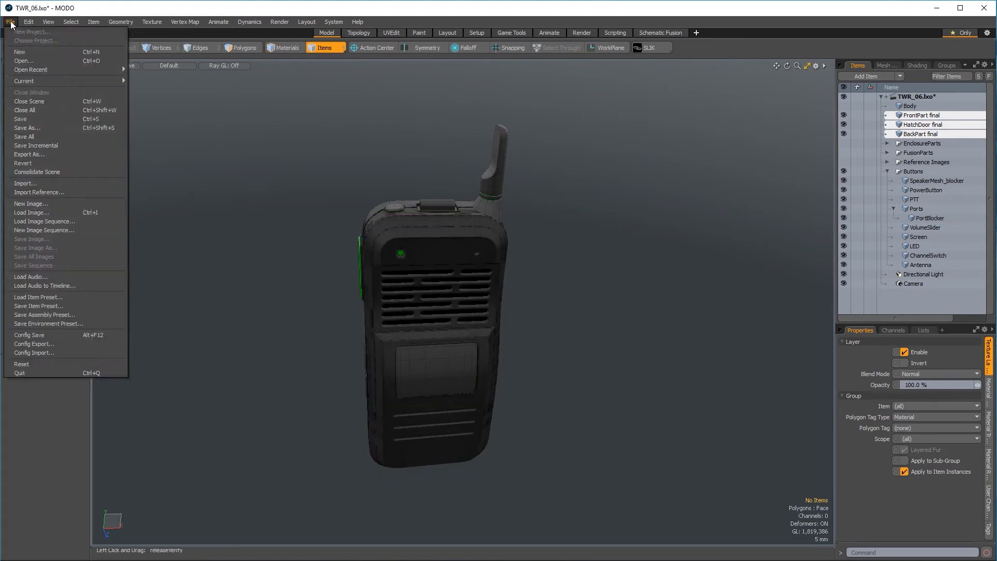
{"action": "left_click", "coordinate": [45, 146]}
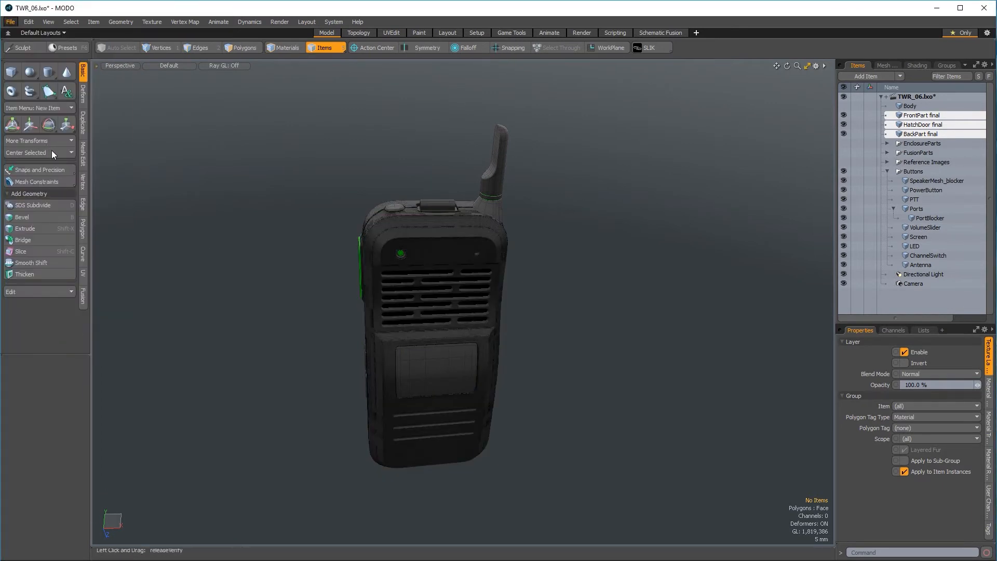
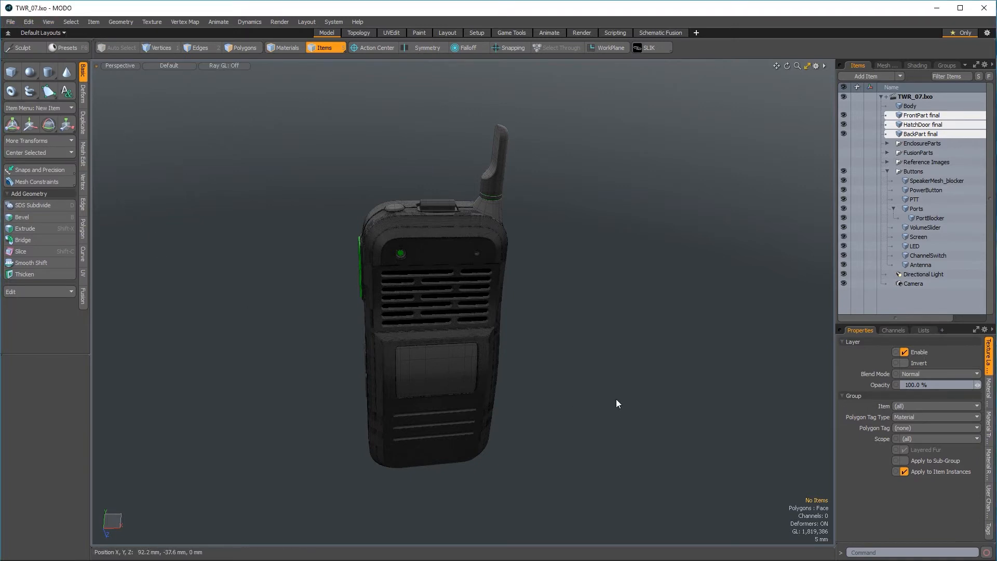
Step: Examine the assembled walkie-talkie from the front, side and above
{"action": "left_click_drag", "start_coordinate": [608, 401], "coordinate": [597, 303], "text": "alt"}
{"action": "left_click_drag", "start_coordinate": [525, 259], "coordinate": [550, 263], "text": "ctrl+alt"}
{"action": "left_click_drag", "start_coordinate": [550, 262], "coordinate": [570, 281], "text": "alt"}
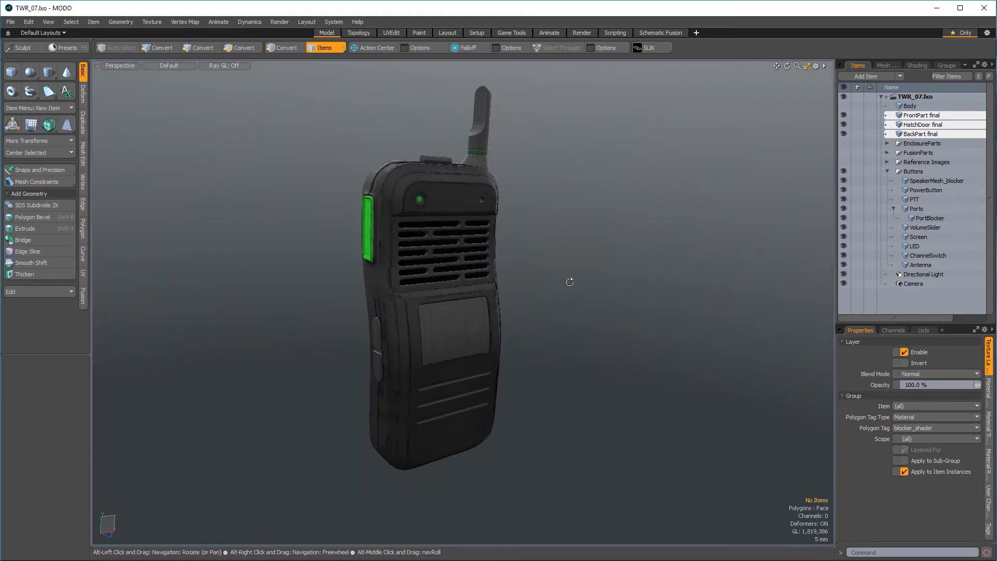
{"action": "left_click_drag", "start_coordinate": [614, 305], "coordinate": [566, 308], "text": "alt"}
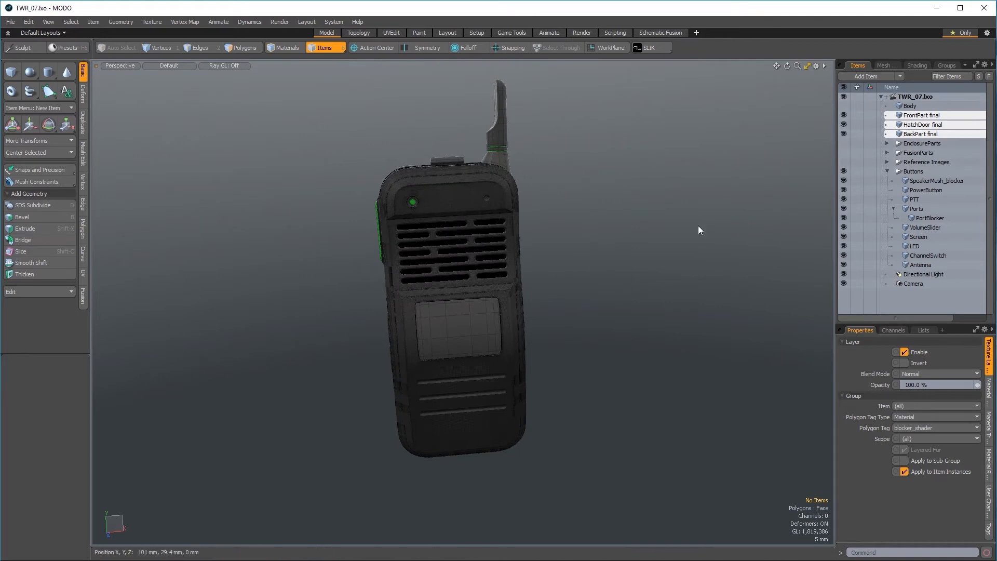
{"action": "key", "text": "alt"}
{"action": "left_click_drag", "start_coordinate": [590, 215], "coordinate": [548, 338], "text": "alt"}
{"action": "left_click_drag", "start_coordinate": [408, 355], "coordinate": [644, 358], "text": "alt"}
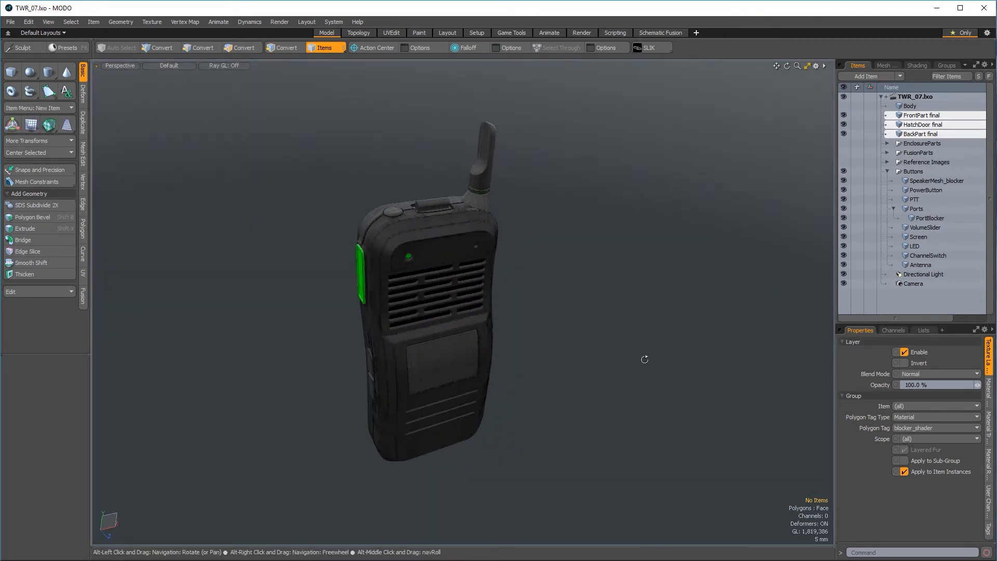
Step: Add a new mesh item and draw a cube about 204 mm per side, with three segments per axis, around the walkie-talkie
{"action": "left_click", "coordinate": [887, 172]}
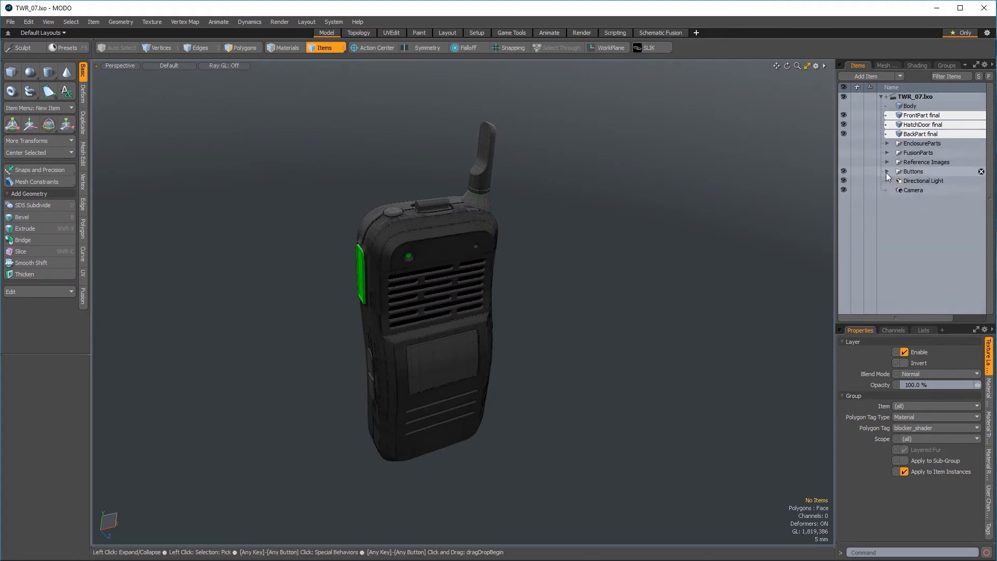
{"action": "left_click", "coordinate": [906, 183]}
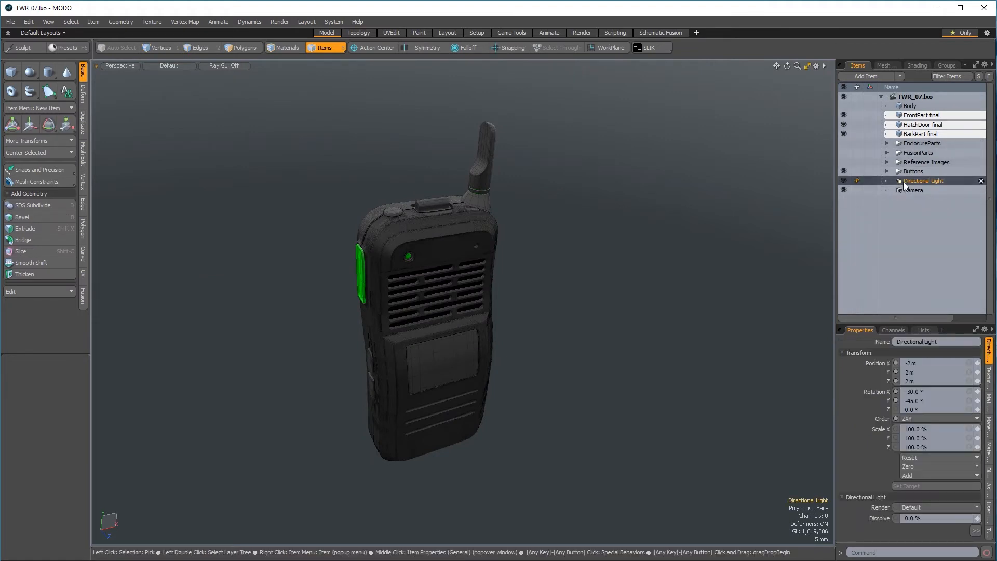
{"action": "key", "text": "n"}
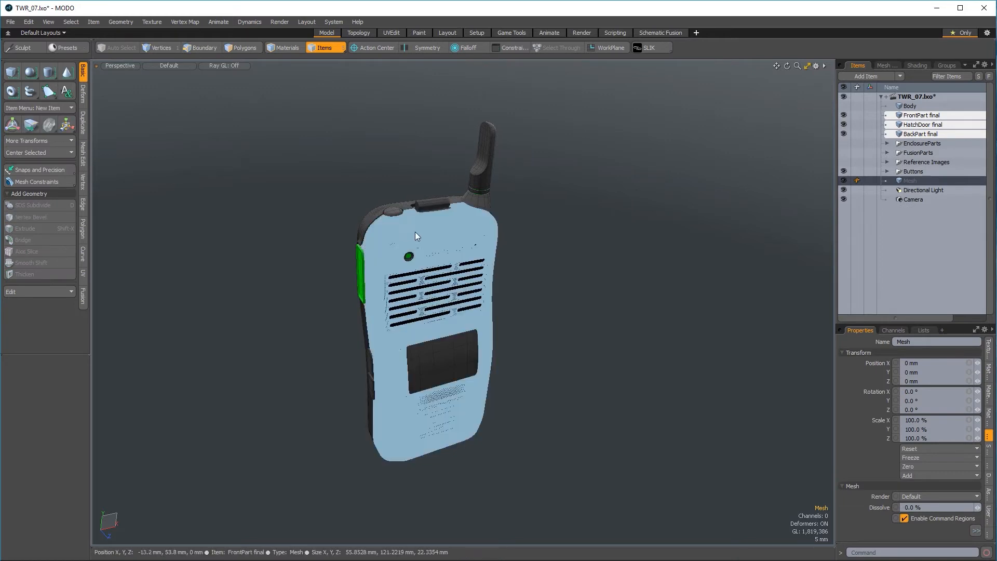
{"action": "key", "text": "ctrl+space"}
{"action": "left_click", "coordinate": [423, 189]}
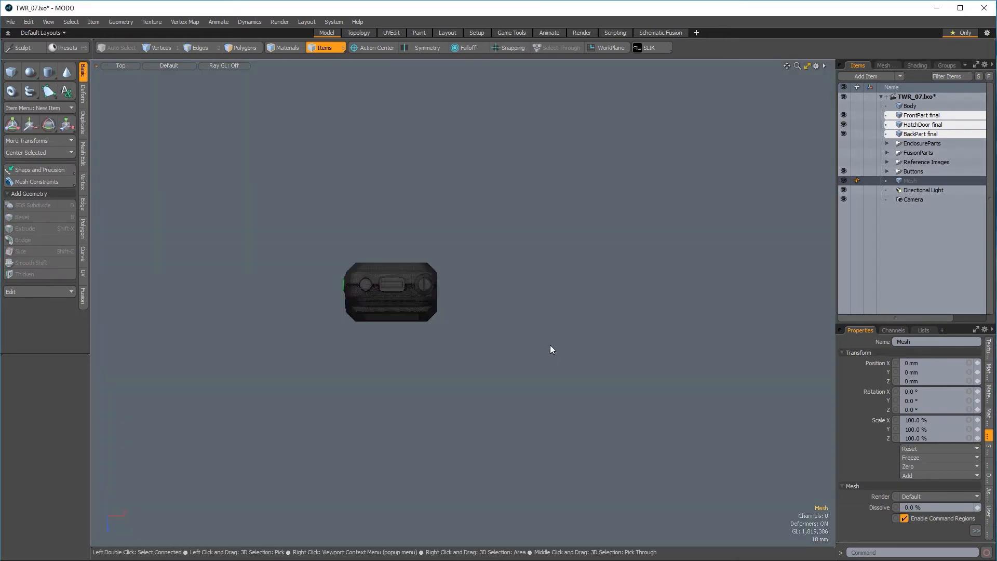
{"action": "left_click", "coordinate": [12, 72]}
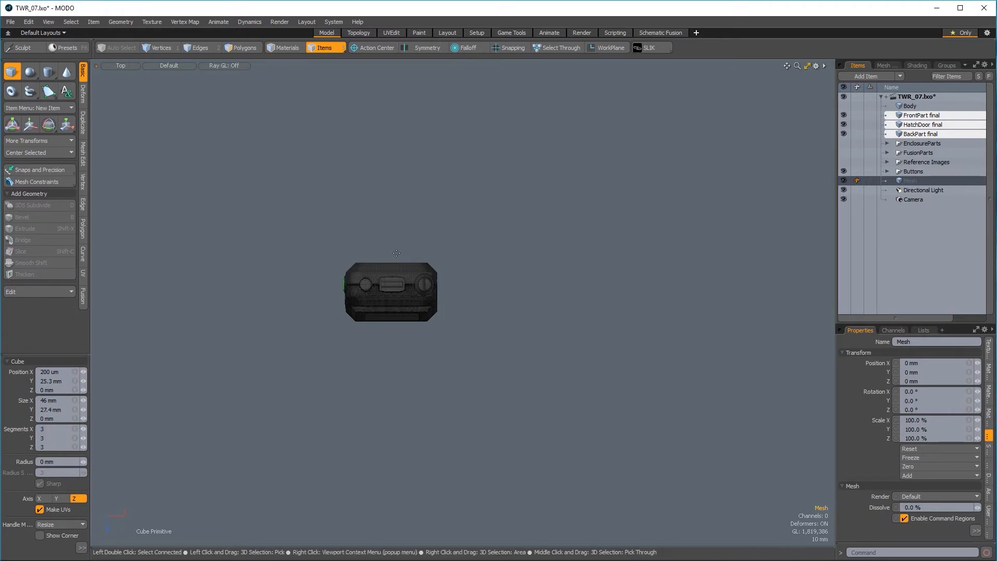
{"action": "left_click_drag", "start_coordinate": [391, 286], "coordinate": [560, 456], "text": "ctrl"}
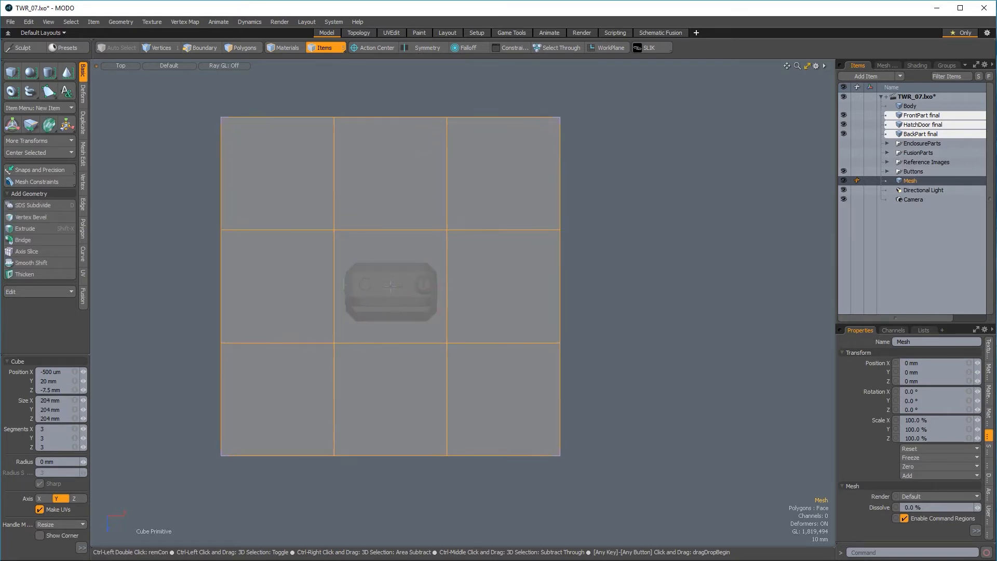
Step: Raise the cube slightly in the Right view to bring its base closer to the bottom of the walkie-talkie
{"action": "key", "text": "ctrl+space"}
{"action": "left_click", "coordinate": [617, 357]}
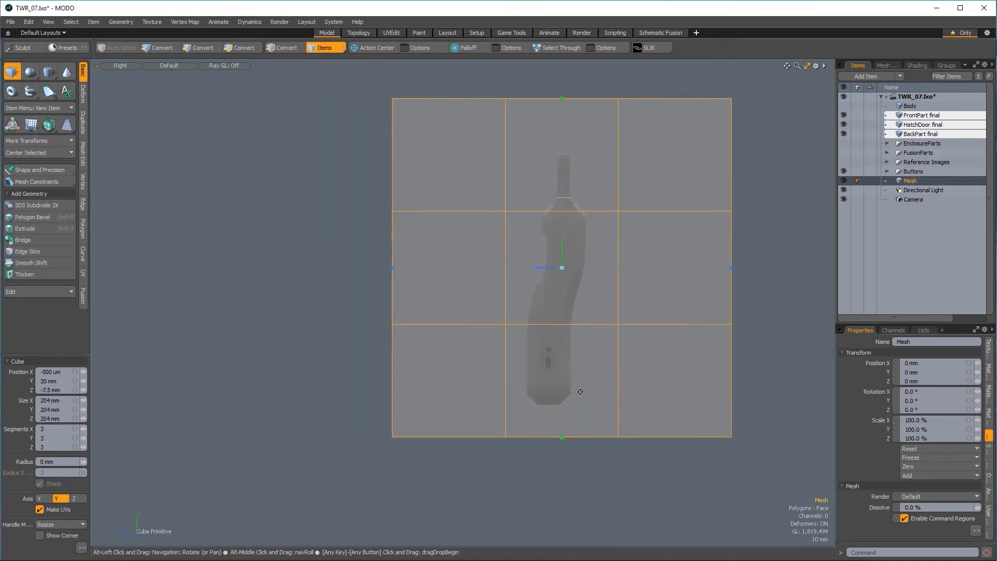
{"action": "mouse_move", "coordinate": [497, 264]}
{"action": "left_mouse_down"}
{"action": "mouse_move", "coordinate": [497, 236]}
{"action": "mouse_move", "coordinate": [496, 251]}
{"action": "left_mouse_up"}
{"action": "key", "text": "q"}
{"action": "key", "text": "ctrl+space"}
{"action": "left_click", "coordinate": [595, 261]}
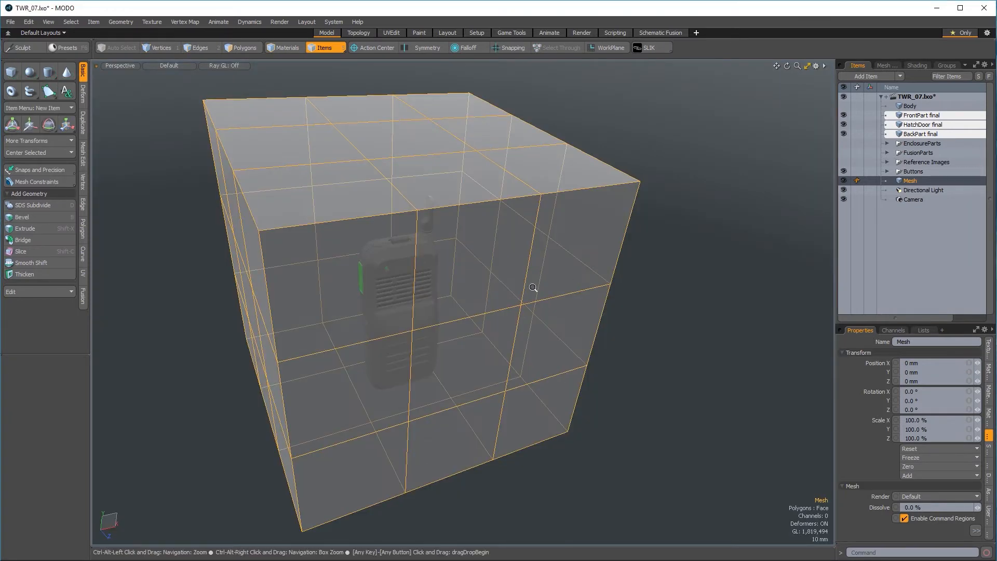
Step: Delete the cube's top and two near sides, and flip the remaining floor and back walls to face inward
{"action": "left_click_drag", "start_coordinate": [534, 289], "coordinate": [457, 291], "text": "ctrl+alt"}
{"action": "left_click_drag", "start_coordinate": [457, 291], "coordinate": [390, 204], "text": "alt"}
{"action": "left_click", "coordinate": [234, 48]}
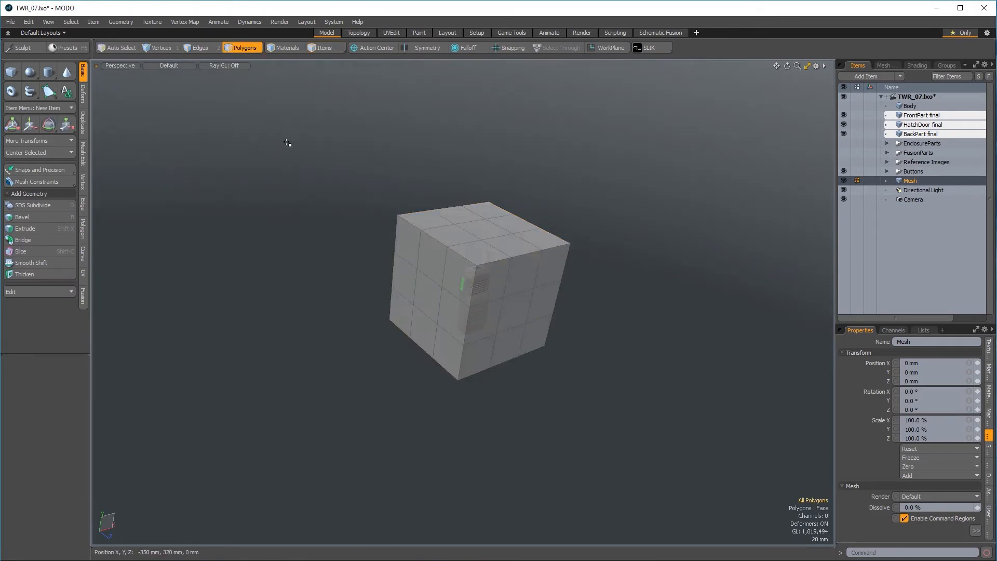
{"action": "left_click", "coordinate": [408, 244]}
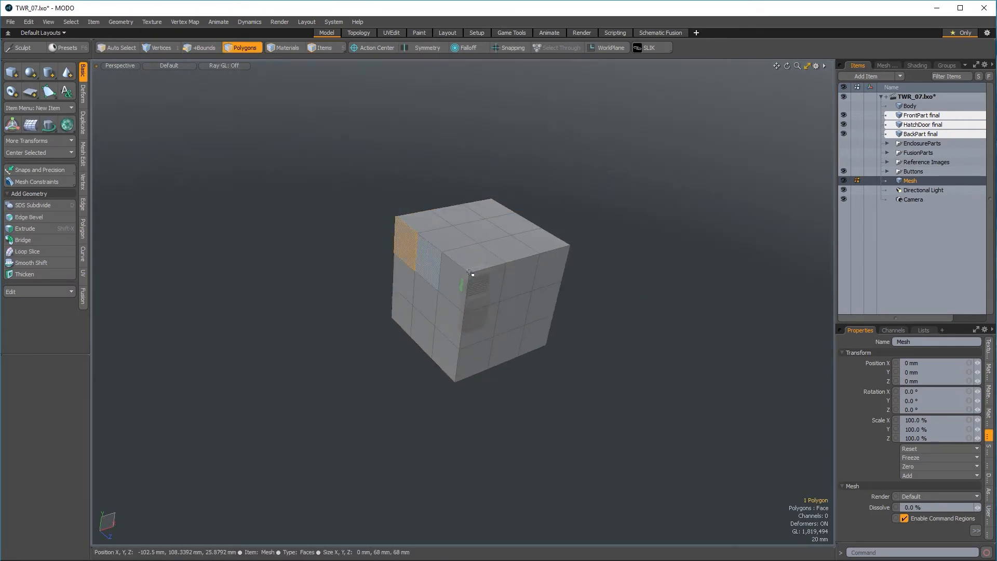
{"action": "left_click", "coordinate": [543, 333], "text": "shift"}
{"action": "key", "text": "shift+g"}
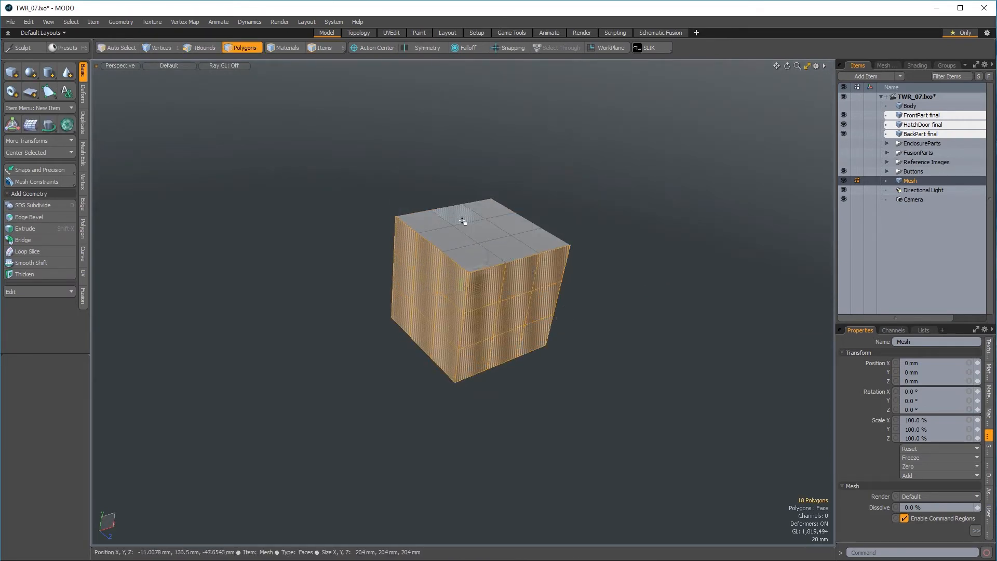
{"action": "mouse_move", "coordinate": [428, 220]}
{"action": "left_mouse_down", "text": "shift"}
{"action": "mouse_move", "coordinate": [491, 210]}
{"action": "mouse_move", "coordinate": [525, 248]}
{"action": "mouse_move", "coordinate": [474, 245]}
{"action": "mouse_move", "coordinate": [479, 216]}
{"action": "left_mouse_up", "text": "shift"}
{"action": "key", "text": "Delete"}
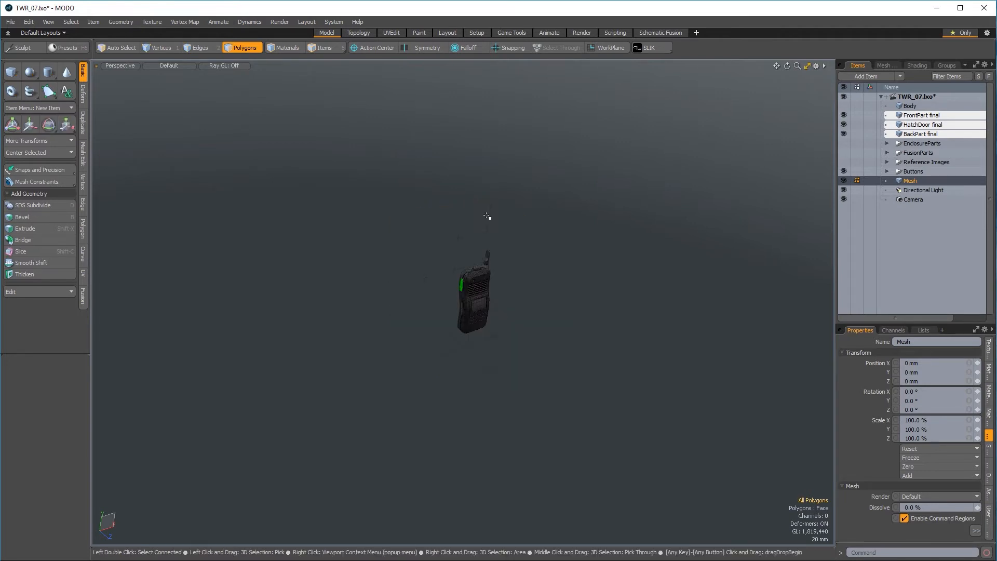
{"action": "key", "text": "ctrl+z"}
{"action": "key", "text": "Delete"}
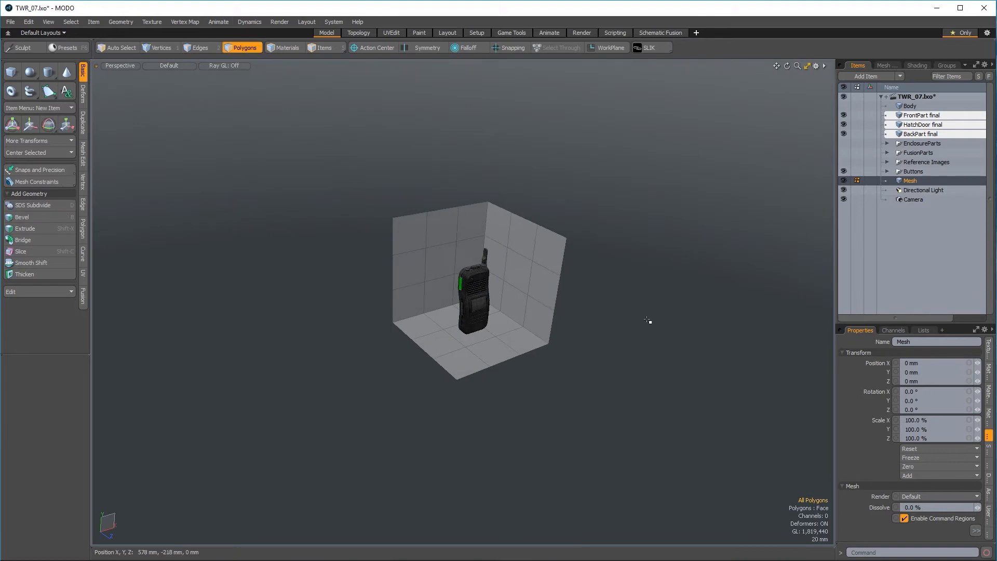
Step: Convert the backdrop to a Catmull-Clark subdivision surface and scale it larger in X and Z around the walkie-talkie
{"action": "key", "text": "shift+Tab"}
{"action": "left_click_drag", "start_coordinate": [632, 329], "coordinate": [598, 317], "text": "alt"}
{"action": "left_click_drag", "start_coordinate": [467, 313], "coordinate": [561, 315], "text": "ctrl+alt"}
{"action": "left_click_drag", "start_coordinate": [561, 314], "coordinate": [370, 257], "text": "alt"}
{"action": "key", "text": "3"}
{"action": "key", "text": "y"}
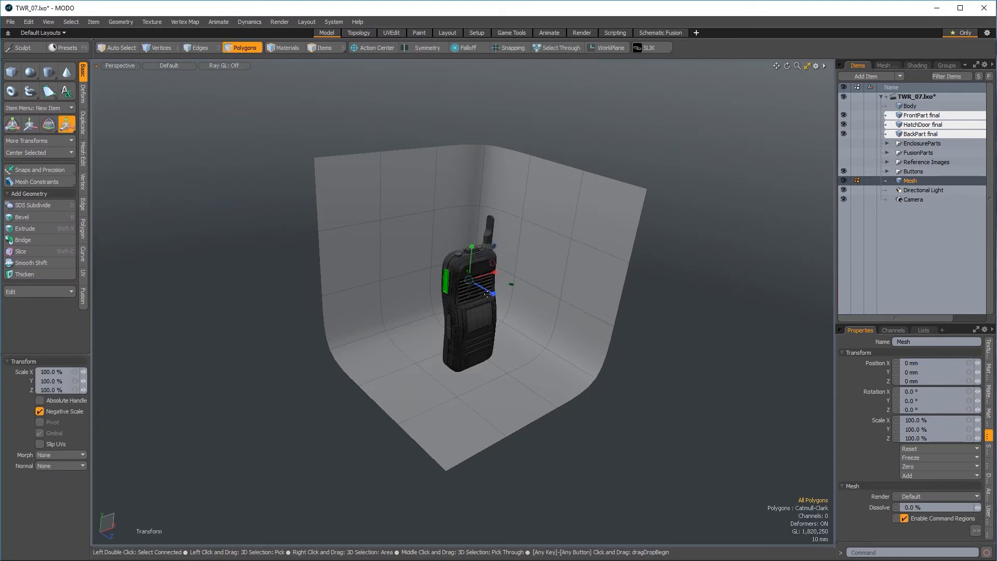
{"action": "left_click_drag", "start_coordinate": [511, 284], "coordinate": [577, 285]}
{"action": "key", "text": "space"}
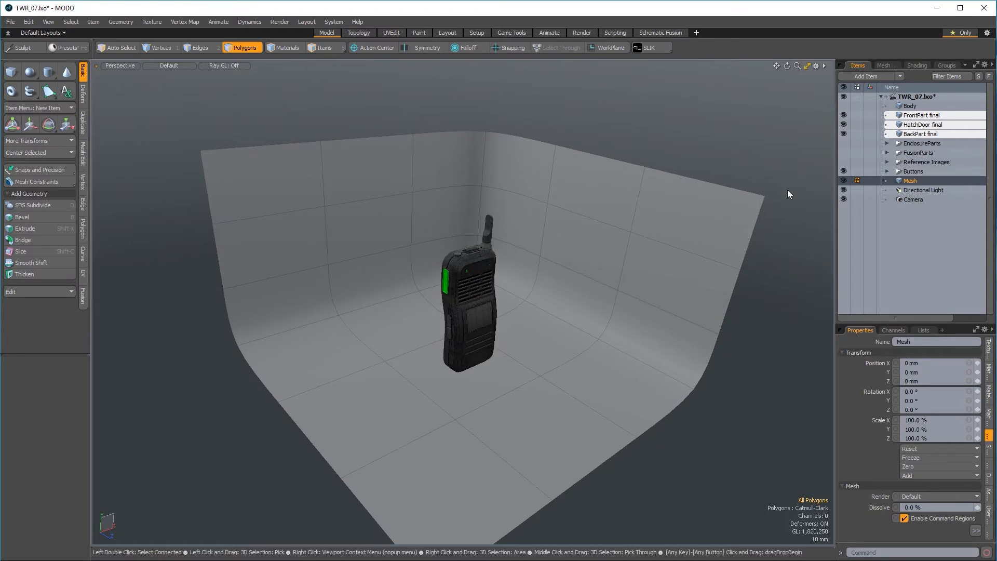
Step: Assign a new "set" material with a dark gray color to the backdrop polygons
{"action": "key", "text": "m"}
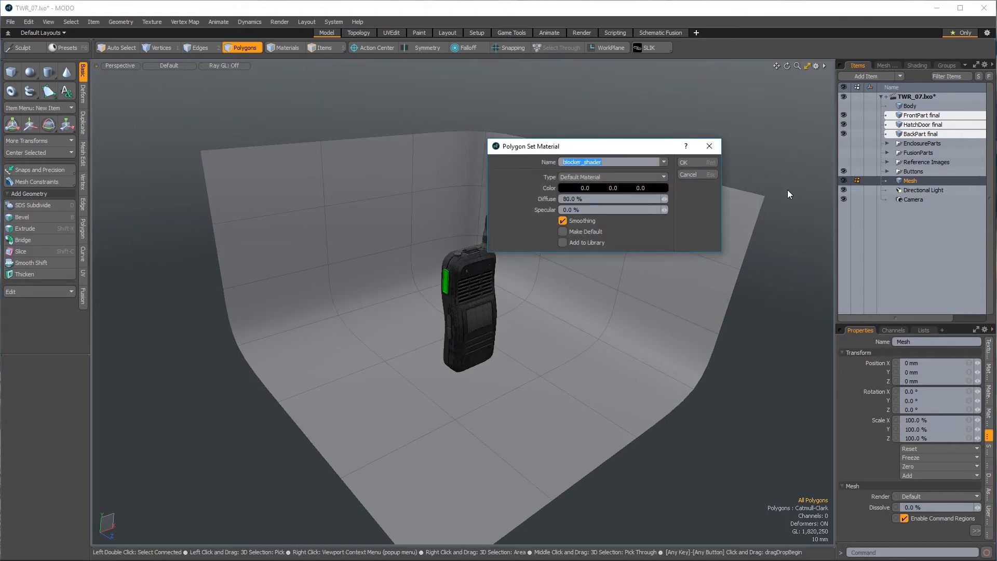
{"action": "type", "text": "set"}
{"action": "left_click_drag", "start_coordinate": [618, 189], "coordinate": [642, 188]}
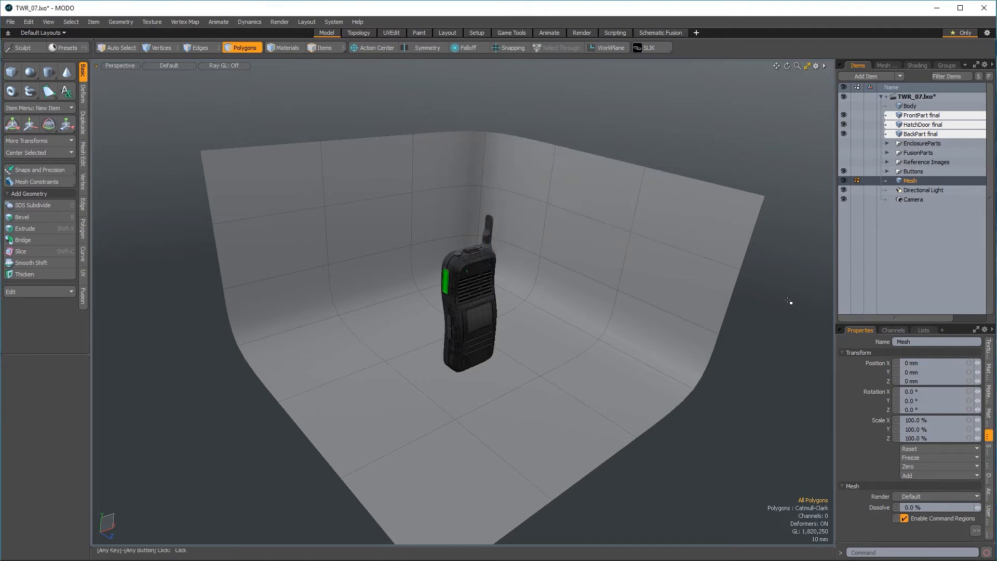
Step: Rename the backdrop mesh item as Set, and select it together with the Directional Light and Camera
{"action": "left_click", "coordinate": [909, 181]}
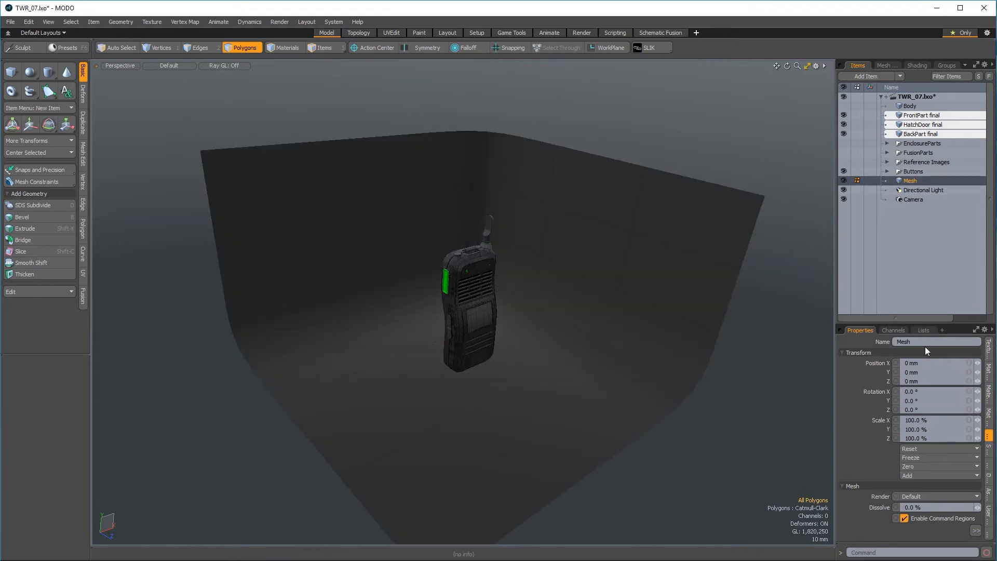
{"action": "type", "text": "Set"}
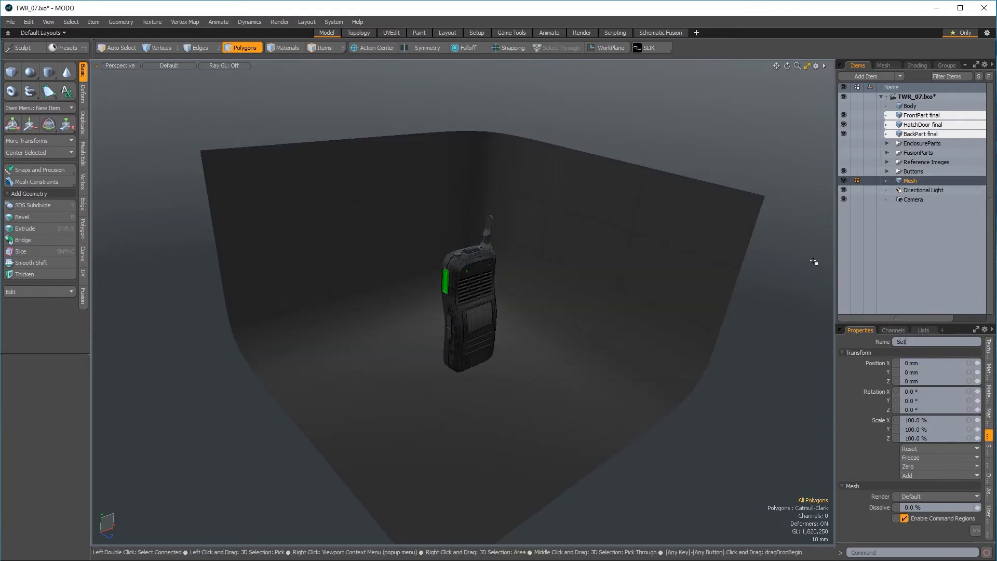
{"action": "left_click", "coordinate": [918, 201], "text": "shift"}
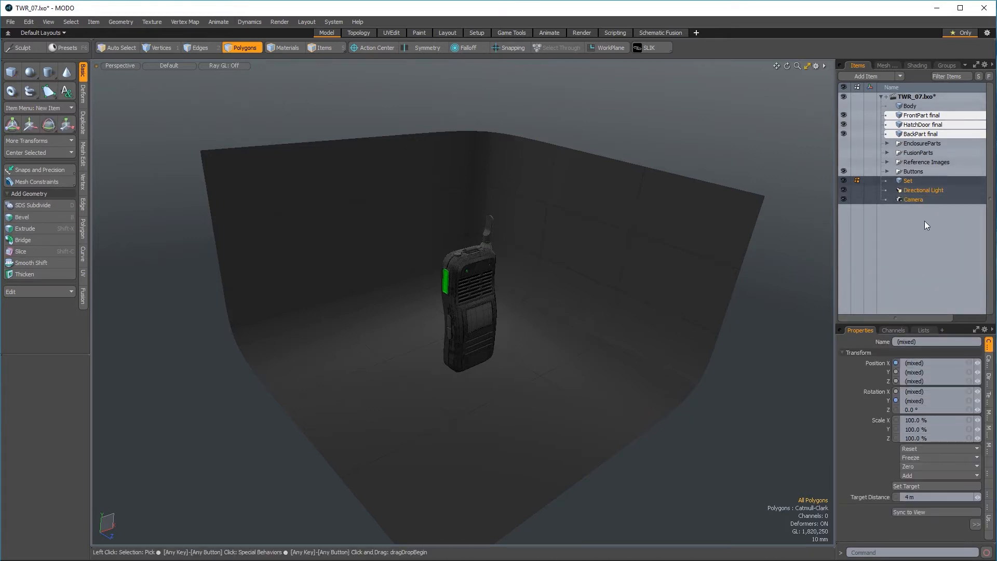
Step: Group the selected Set mesh, Directional Light and Camera under a group locator named Studio
{"action": "key", "text": "ctrl+g"}
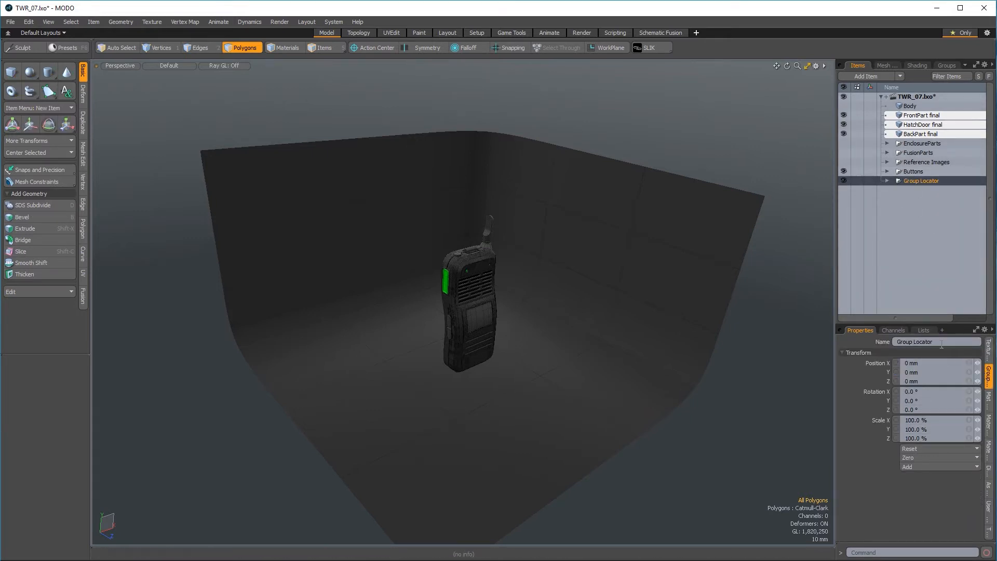
{"action": "type", "text": "Studio"}
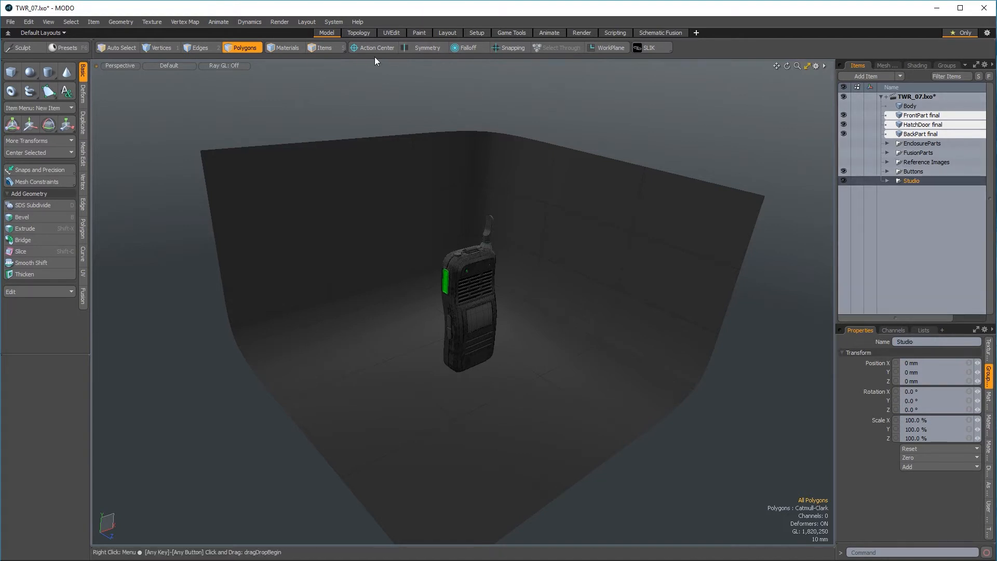
Step: Group the Buttons group with the BackPart final, HatchDoor final and FrontPart final items under a locator named TWR
{"action": "left_click", "coordinate": [325, 47]}
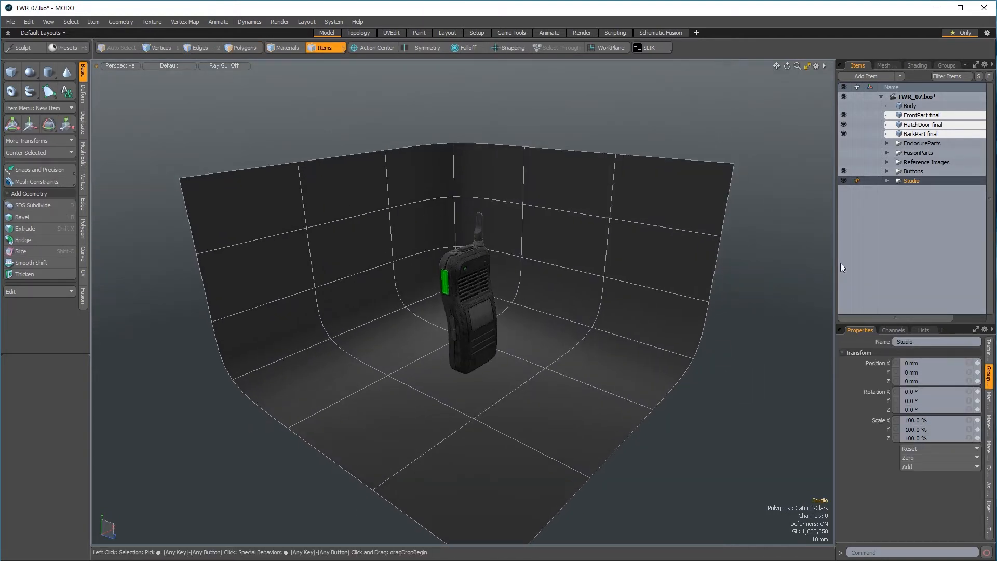
{"action": "left_click", "coordinate": [915, 170]}
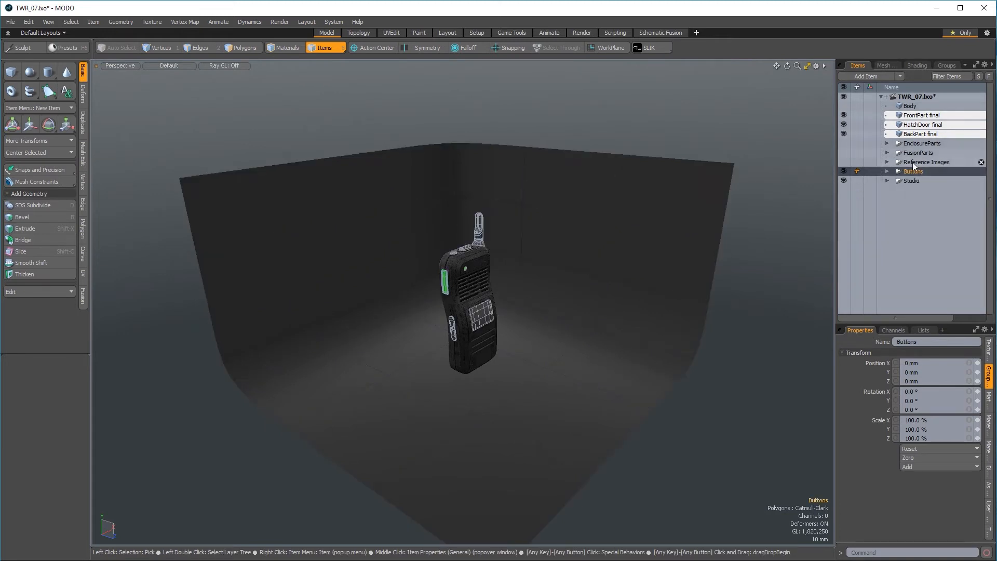
{"action": "left_click", "coordinate": [908, 136], "text": "ctrl"}
{"action": "left_click", "coordinate": [909, 126], "text": "ctrl"}
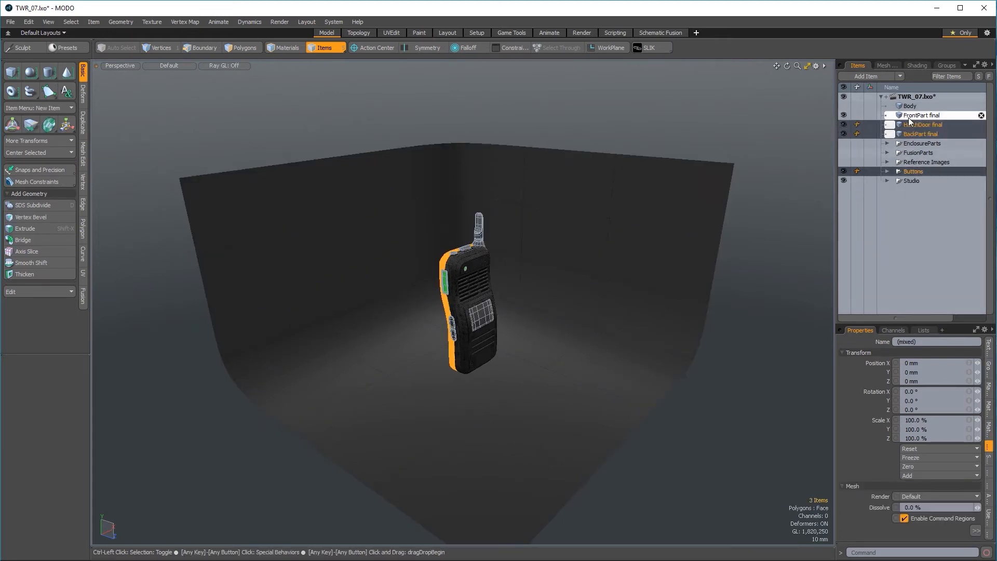
{"action": "left_click", "coordinate": [909, 117], "text": "ctrl"}
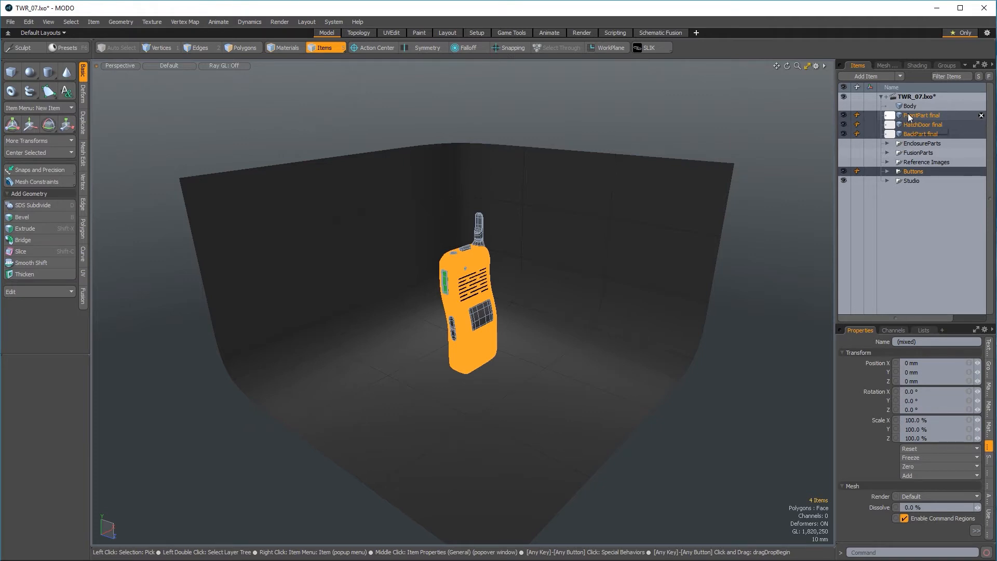
{"action": "key", "text": "ctrl+g"}
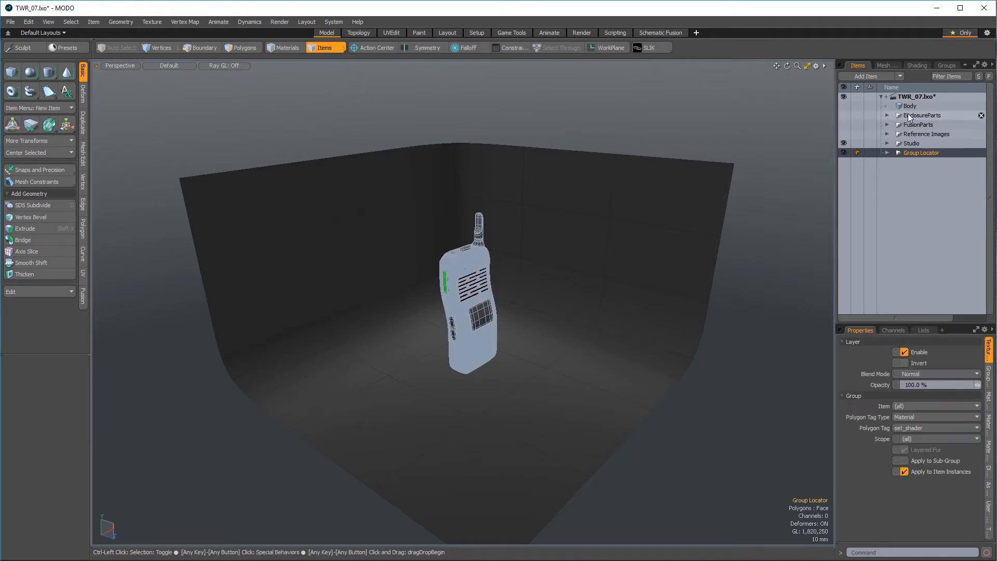
{"action": "double_click", "coordinate": [933, 152]}
{"action": "type", "text": "TWR"}
{"action": "key", "text": "Return"}
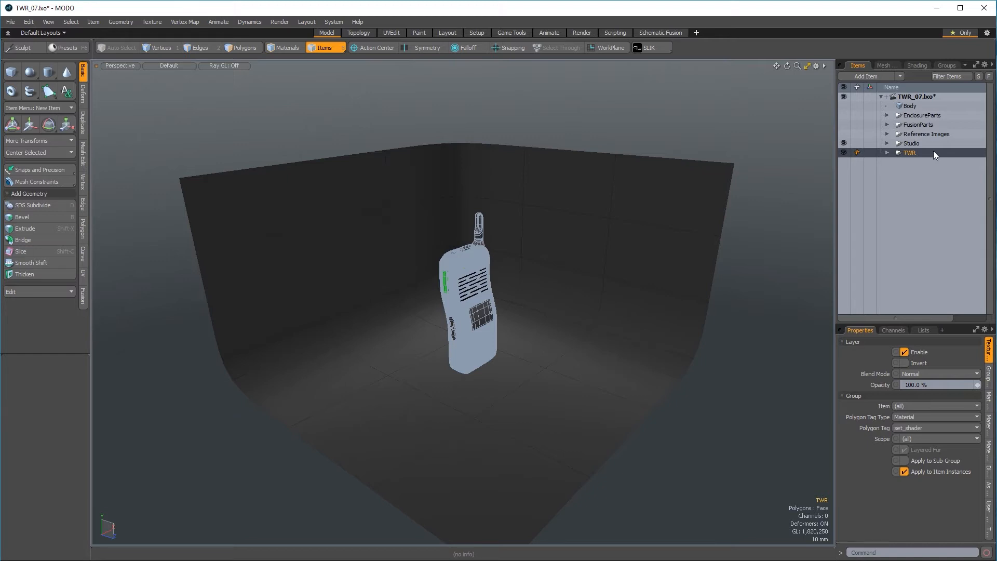
Step: Duplicate the TWR group as an instance hierarchy and set the instance's Y rotation to 180°
{"action": "right_click", "coordinate": [873, 153]}
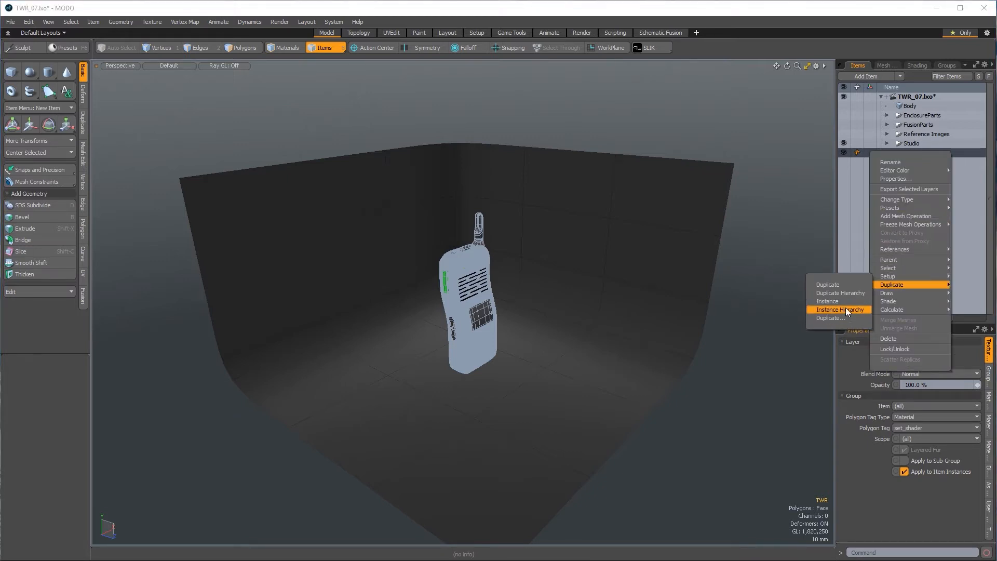
{"action": "left_click", "coordinate": [847, 314]}
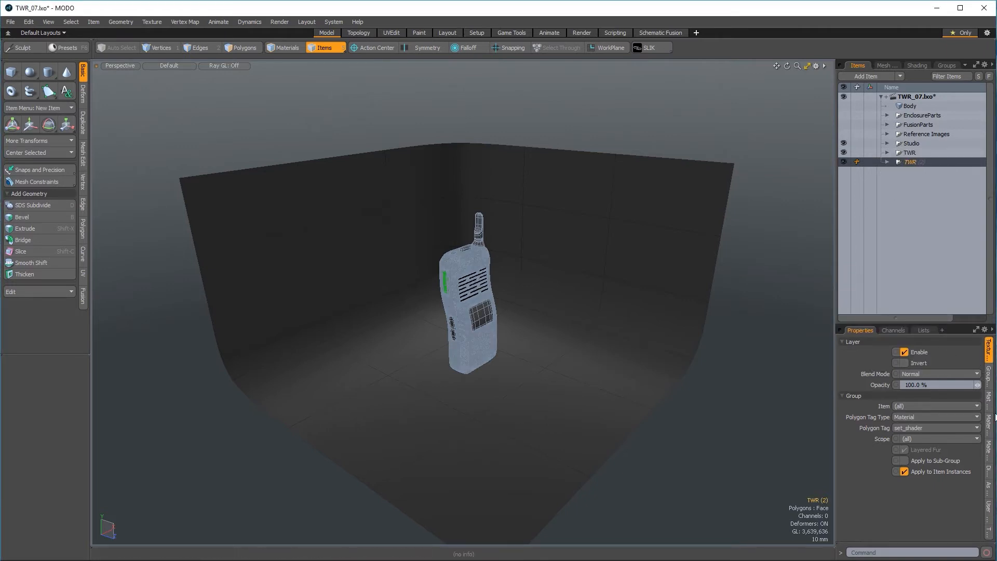
{"action": "left_click", "coordinate": [988, 378]}
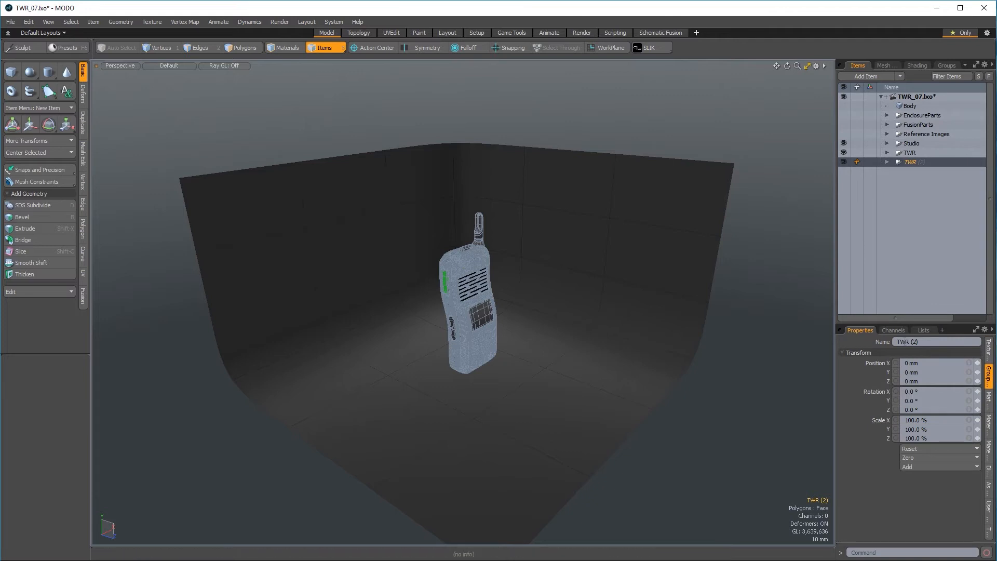
{"action": "double_click", "coordinate": [909, 162]}
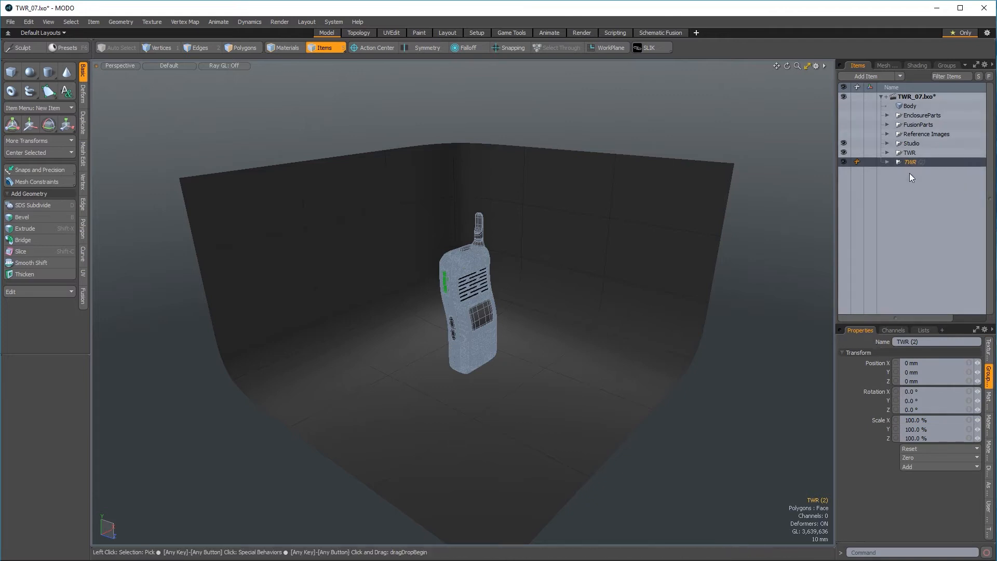
{"action": "left_click", "coordinate": [919, 202]}
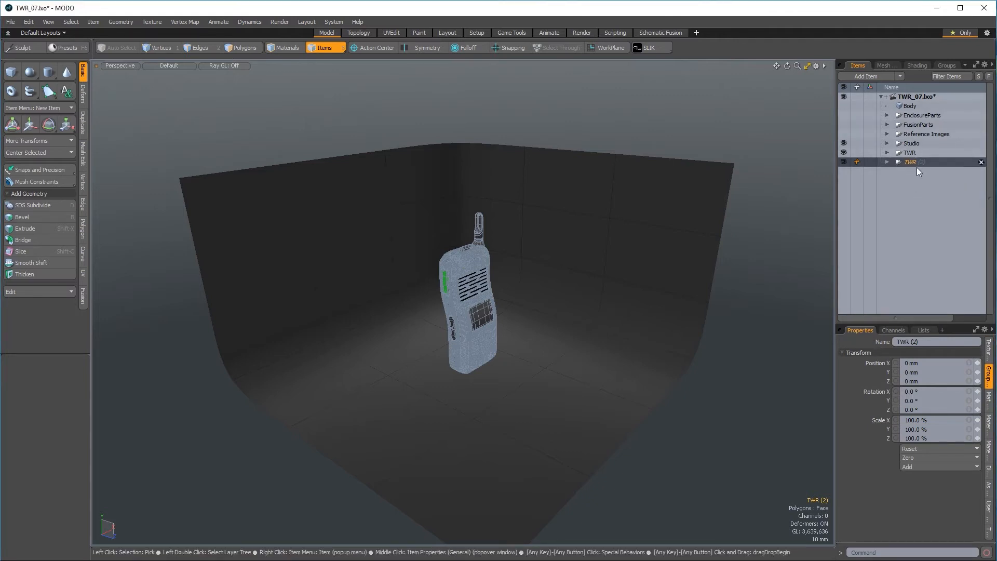
{"action": "left_click", "coordinate": [923, 401]}
{"action": "type", "text": "180"}
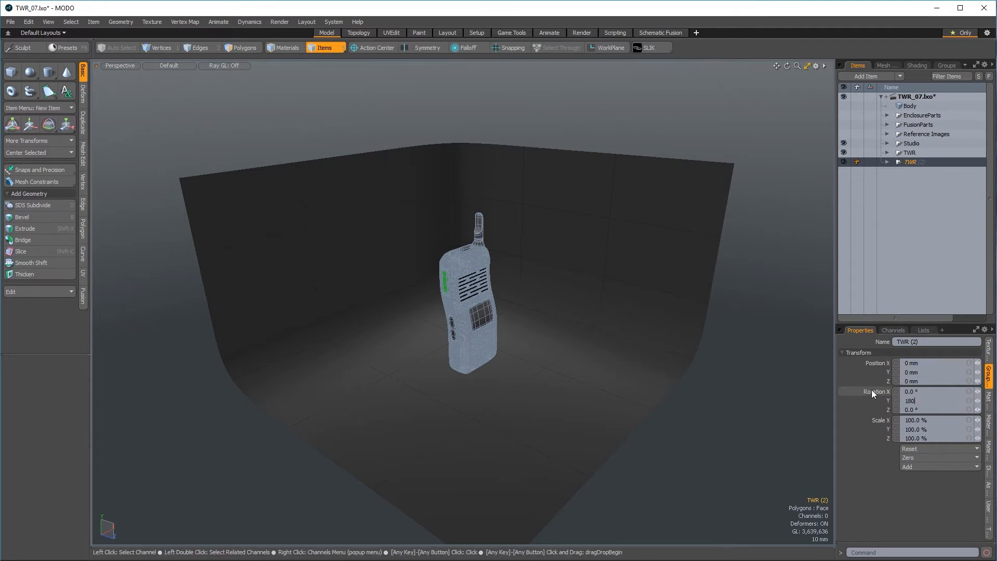
{"action": "key", "text": "Return"}
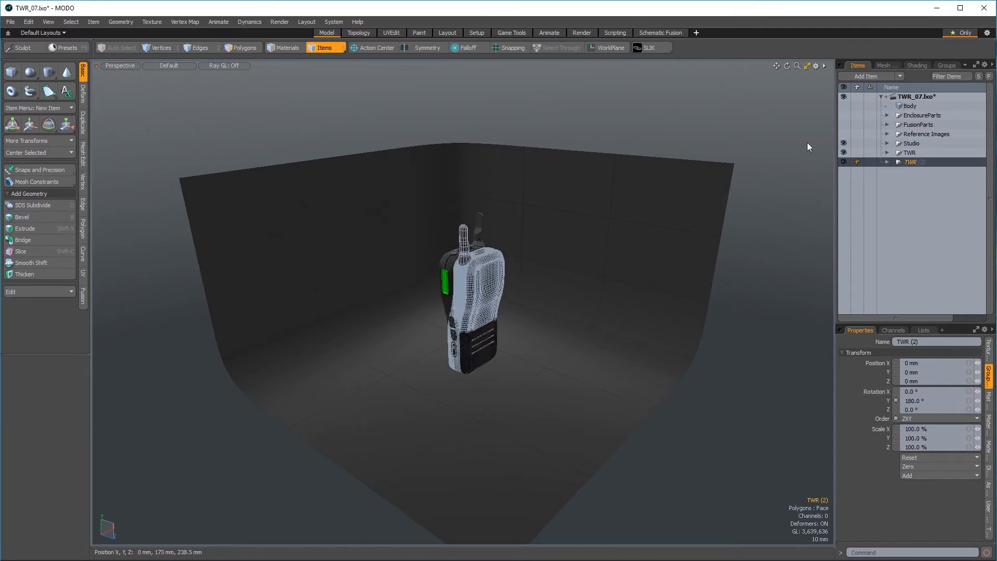
Step: Move the instanced TWR group clear of the original, to about -59 mm in X and -53.5 mm in Z
{"action": "left_click", "coordinate": [887, 162]}
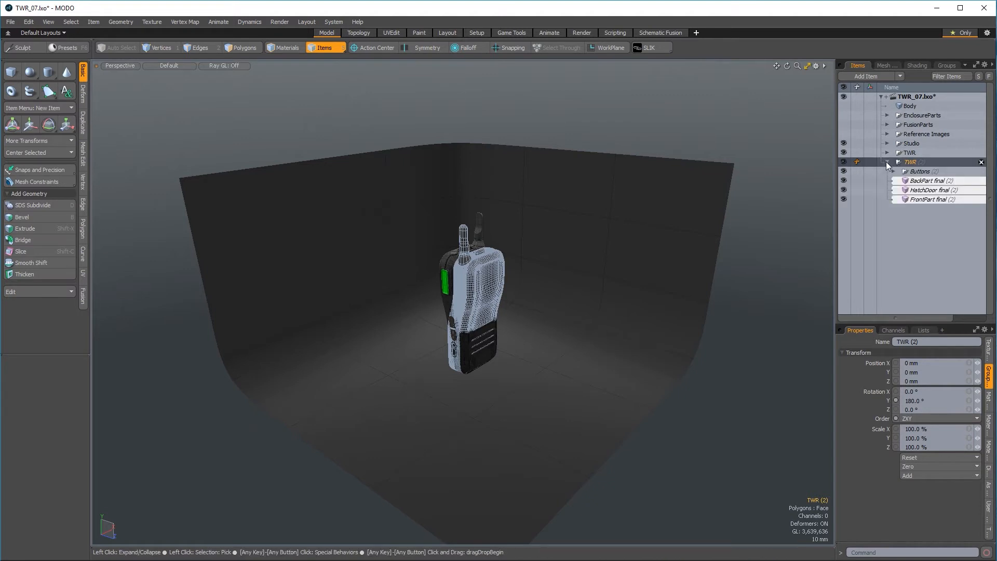
{"action": "left_click", "coordinate": [887, 162]}
{"action": "key", "text": "y"}
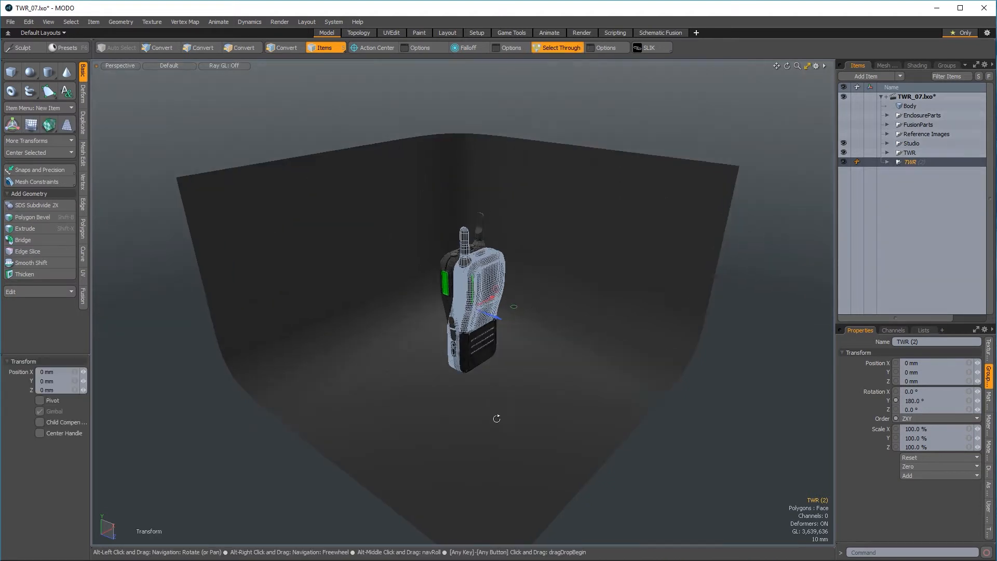
{"action": "left_click_drag", "start_coordinate": [497, 418], "coordinate": [431, 307], "text": "alt"}
{"action": "key", "text": "space"}
{"action": "left_click", "coordinate": [713, 419]}
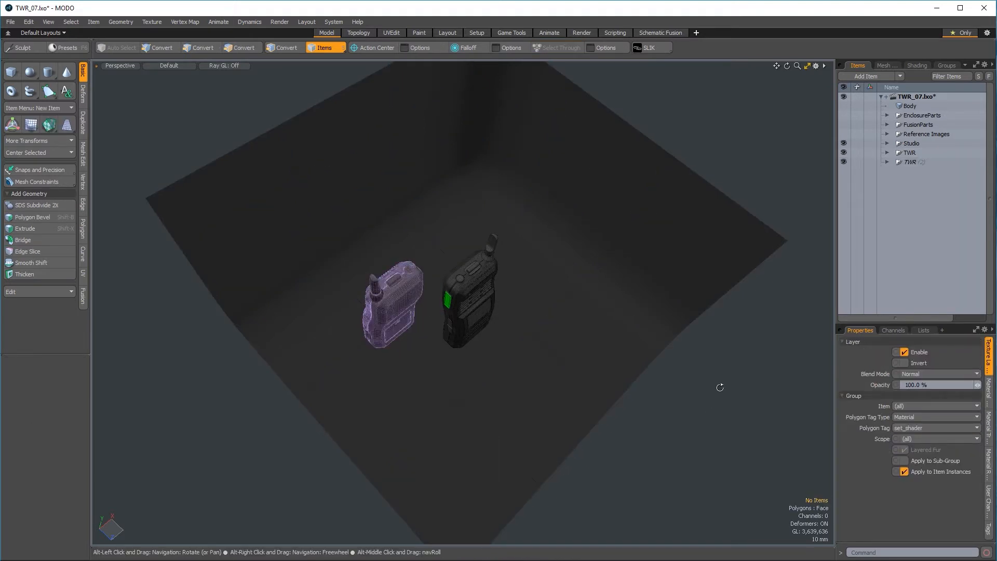
Step: Inspect both walkie-talkies up close from several sides, and check the instanced back part in edge selection mode
{"action": "left_click_drag", "start_coordinate": [719, 385], "coordinate": [647, 296], "text": "alt"}
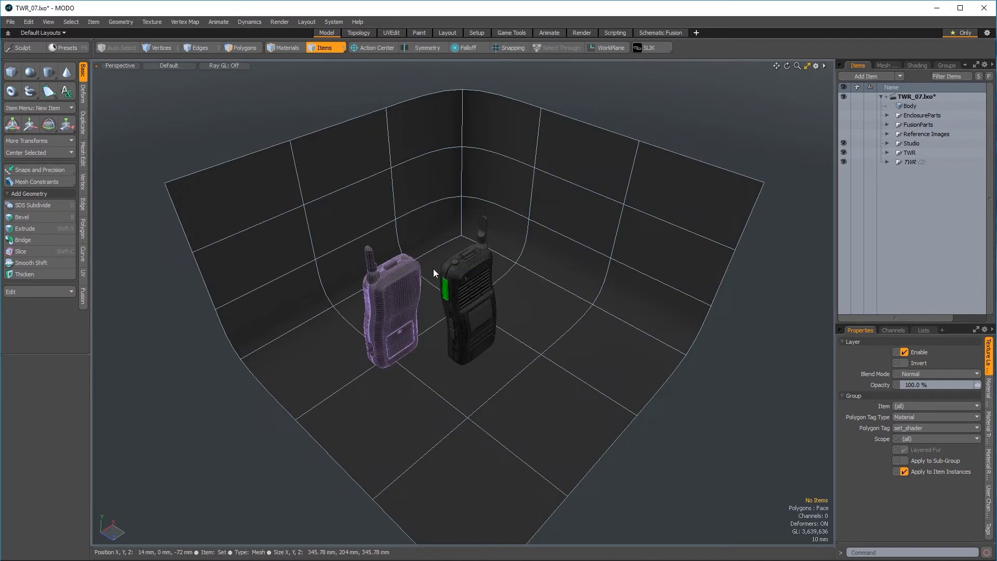
{"action": "left_click_drag", "start_coordinate": [565, 406], "coordinate": [549, 237], "text": "alt"}
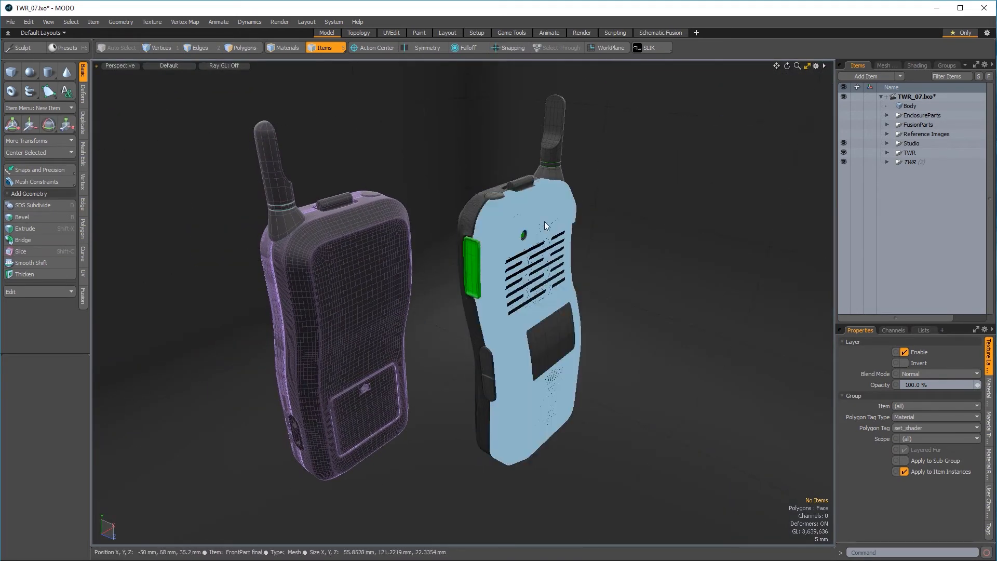
{"action": "left_click_drag", "start_coordinate": [373, 255], "coordinate": [561, 325], "text": "alt"}
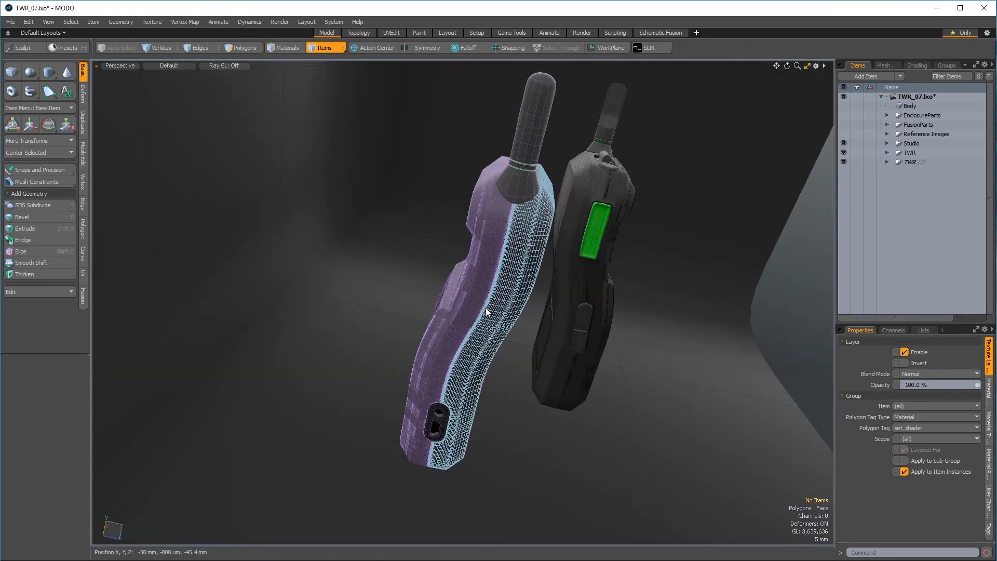
{"action": "left_click", "coordinate": [505, 307]}
{"action": "left_click", "coordinate": [200, 47]}
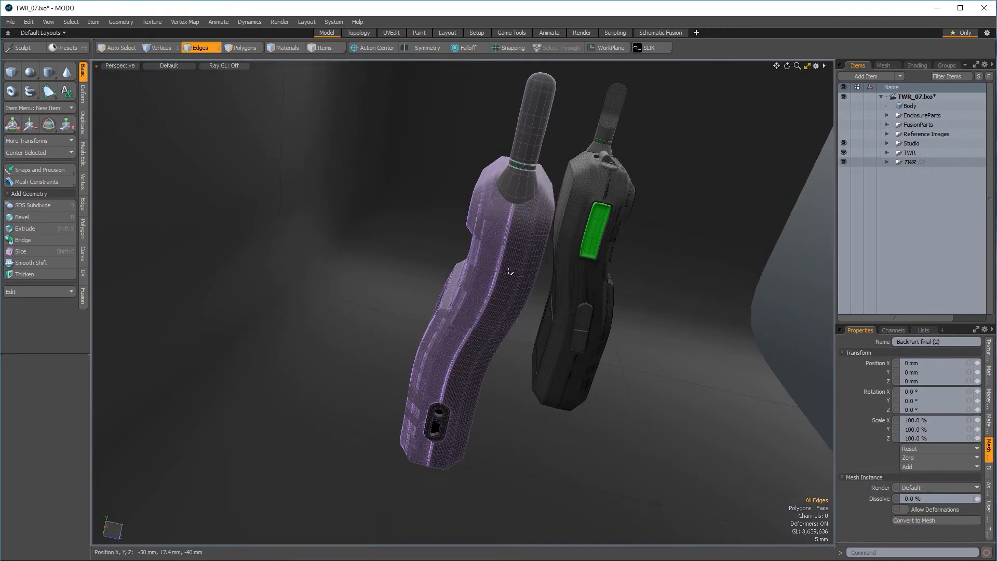
{"action": "left_click_drag", "start_coordinate": [676, 292], "coordinate": [520, 315], "text": "alt"}
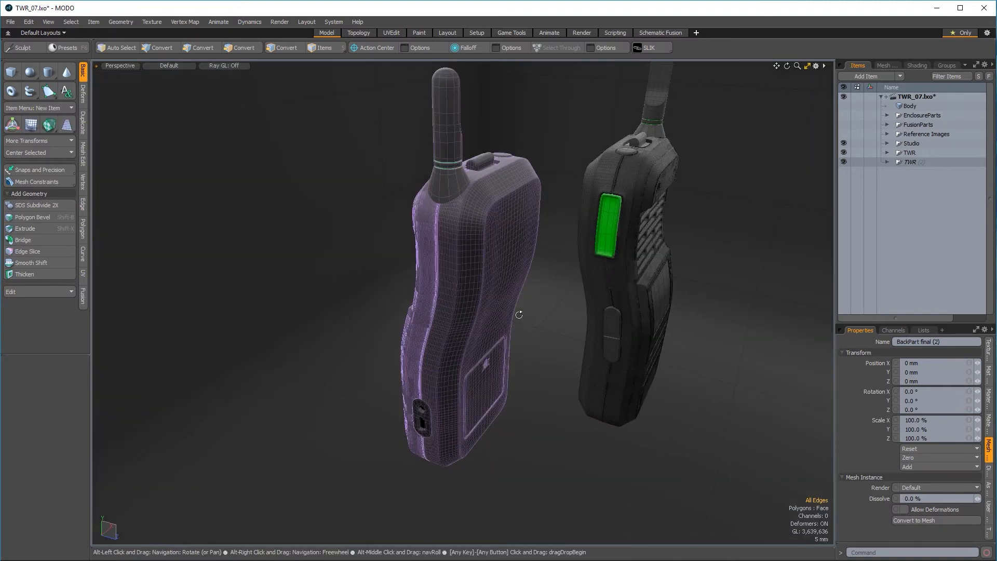
{"action": "left_click_drag", "start_coordinate": [627, 312], "coordinate": [571, 353], "text": "alt"}
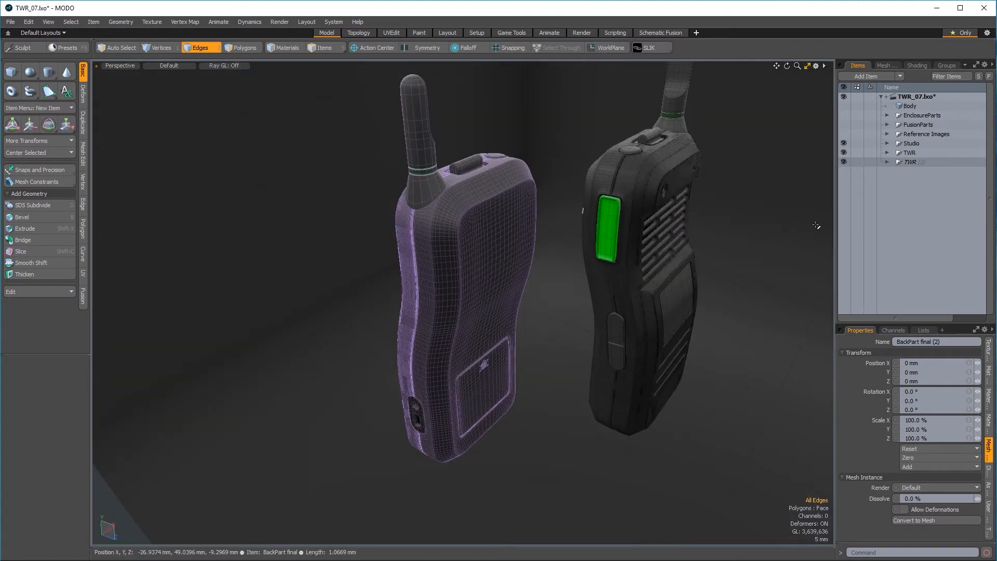
{"action": "left_click", "coordinate": [326, 47]}
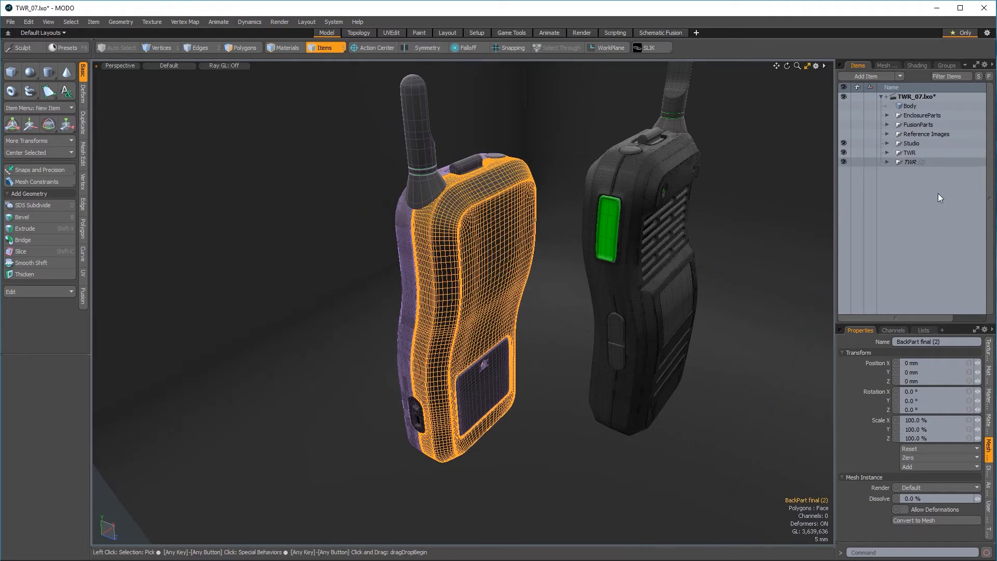
Step: Set the original TWR group's Y rotation to 5°
{"action": "left_click", "coordinate": [915, 153]}
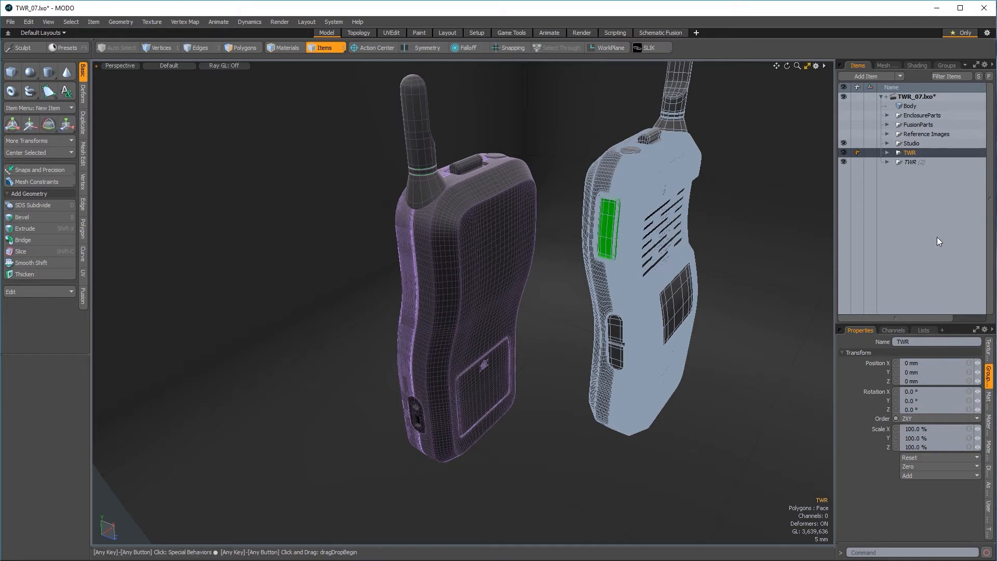
{"action": "left_click_drag", "start_coordinate": [675, 290], "coordinate": [568, 284], "text": "ctrl+alt"}
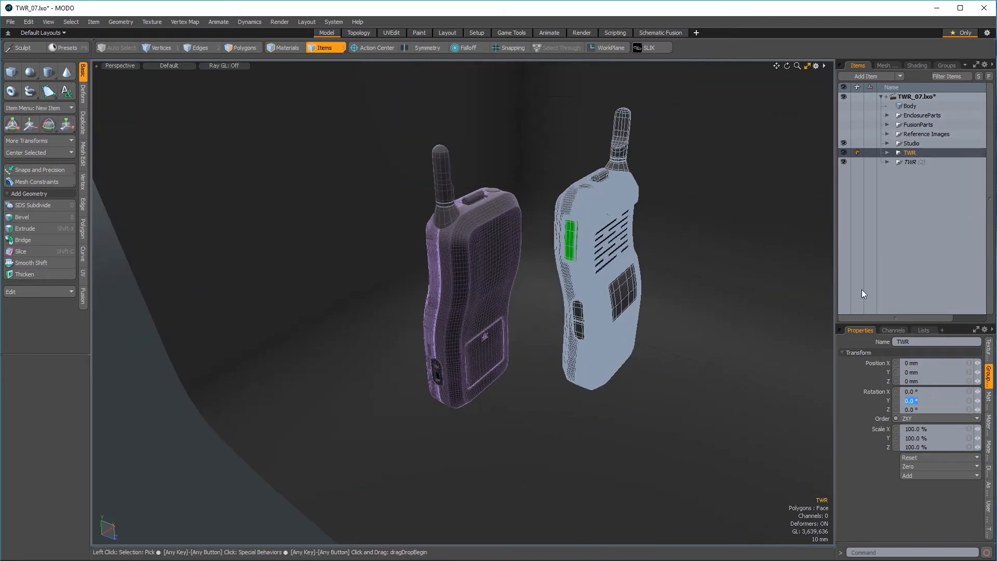
{"action": "type", "text": "5"}
{"action": "key", "text": "Return"}
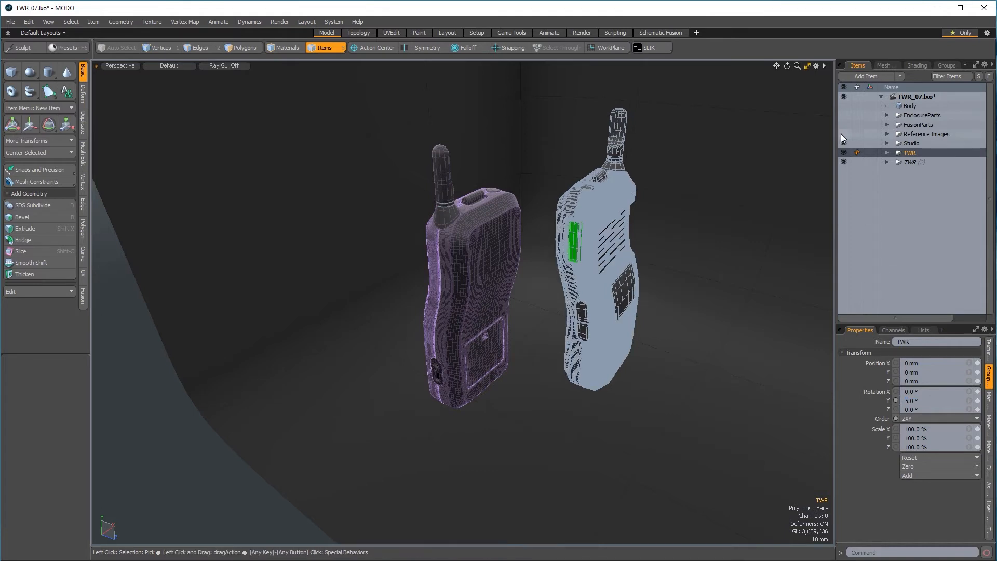
Step: Set the instanced TWR group's Y rotation to 185° and deselect it
{"action": "left_click", "coordinate": [908, 162]}
{"action": "left_click", "coordinate": [919, 400]}
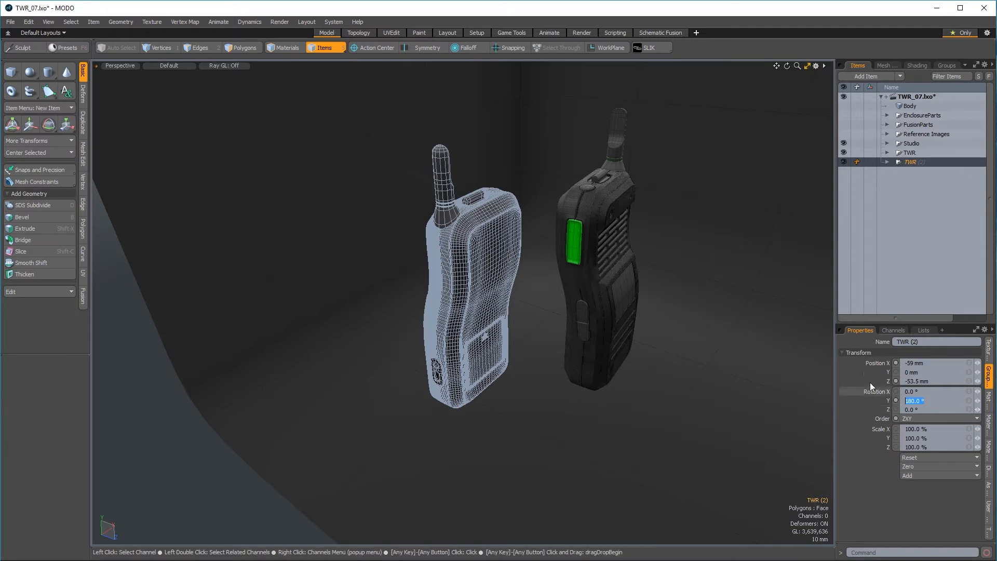
{"action": "type", "text": "185"}
{"action": "key", "text": "Return"}
{"action": "key", "text": "Escape"}
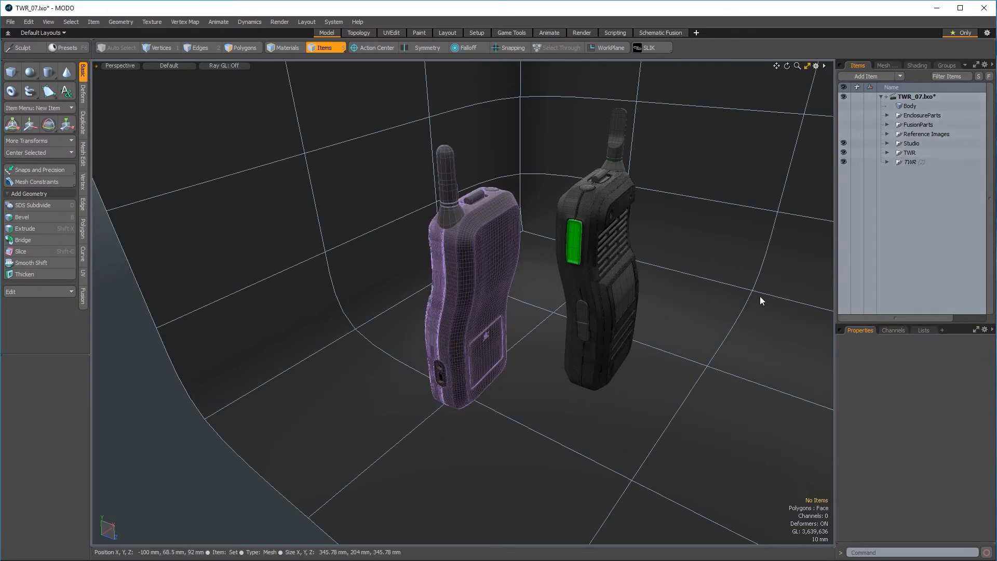
Step: Switch to the Layout workspace and enlarge the 3D viewport by shrinking the preset browser
{"action": "scroll", "coordinate": [704, 311], "scroll_direction": "down", "scroll_amount": 3}
{"action": "left_click_drag", "start_coordinate": [729, 335], "coordinate": [602, 338], "text": "alt+shift"}
{"action": "left_click_drag", "start_coordinate": [602, 337], "coordinate": [701, 327], "text": "alt"}
{"action": "left_click_drag", "start_coordinate": [701, 327], "coordinate": [691, 347], "text": "alt+shift"}
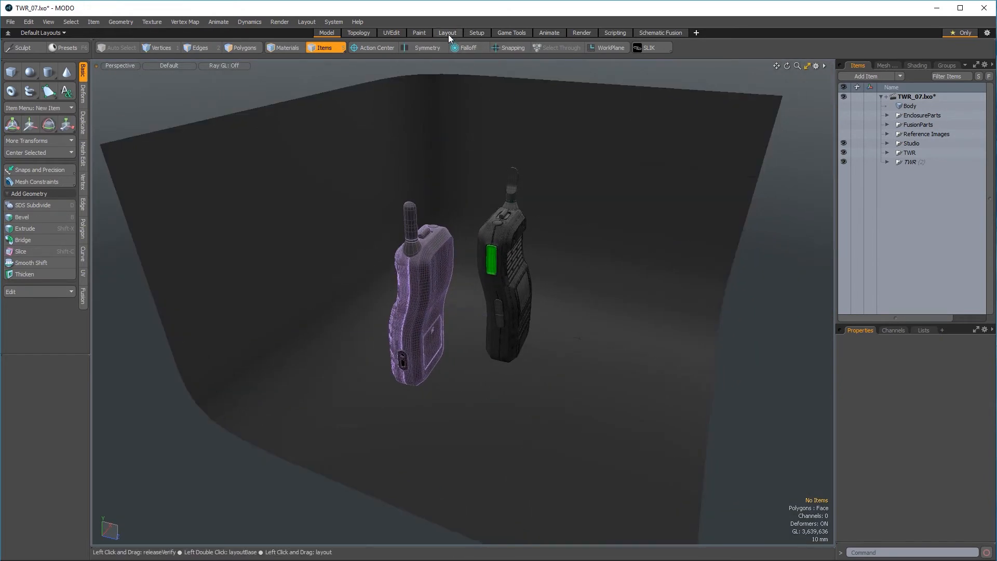
{"action": "left_click", "coordinate": [448, 33]}
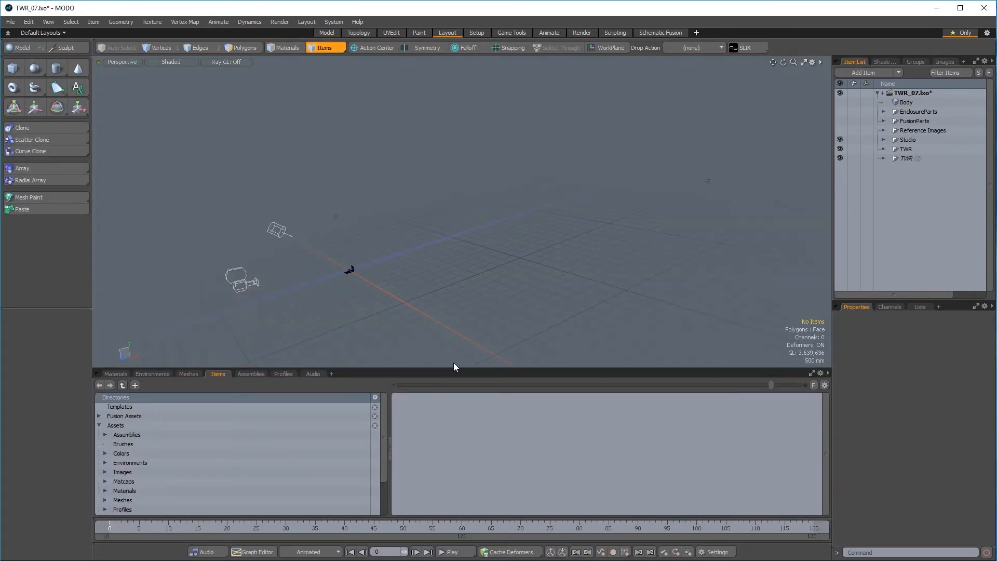
{"action": "left_click_drag", "start_coordinate": [453, 367], "coordinate": [438, 438]}
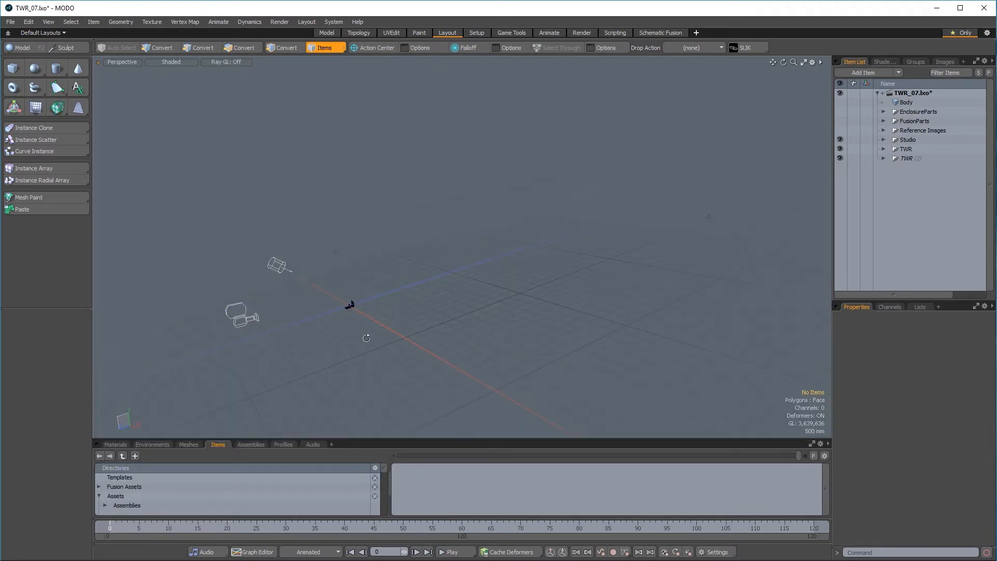
Step: Move the camera lower and close to the backdrop set, to about 60 mm in Y and 720 mm in Z
{"action": "left_click_drag", "start_coordinate": [367, 335], "coordinate": [606, 312], "text": "alt"}
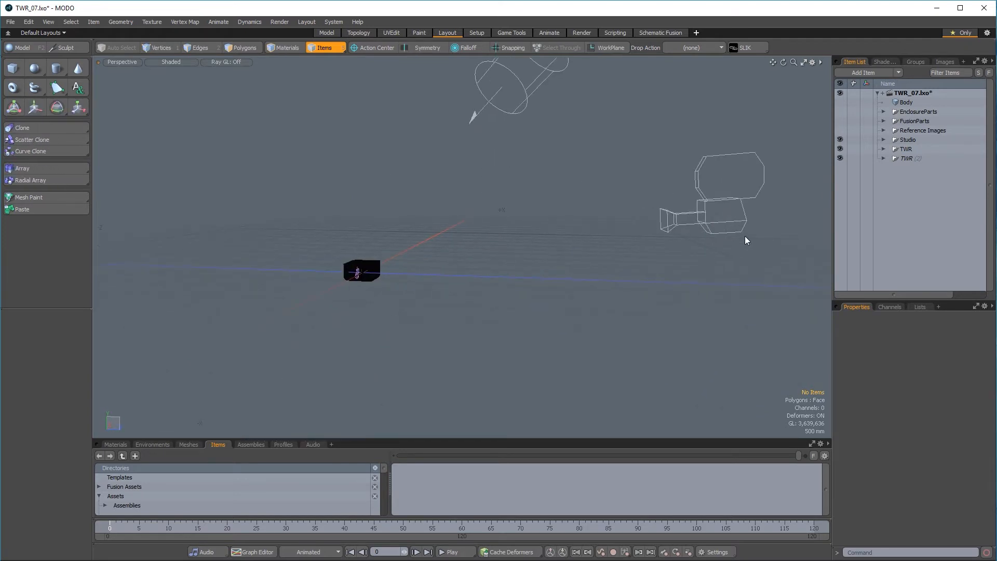
{"action": "left_click", "coordinate": [738, 221]}
{"action": "key", "text": "y"}
{"action": "left_click_drag", "start_coordinate": [757, 224], "coordinate": [521, 253]}
{"action": "left_click_drag", "start_coordinate": [420, 160], "coordinate": [420, 216]}
{"action": "scroll", "coordinate": [393, 285], "scroll_direction": "up", "scroll_amount": 3}
{"action": "left_click_drag", "start_coordinate": [507, 319], "coordinate": [541, 304], "text": "alt+shift"}
{"action": "scroll", "coordinate": [542, 306], "scroll_direction": "up", "scroll_amount": 2}
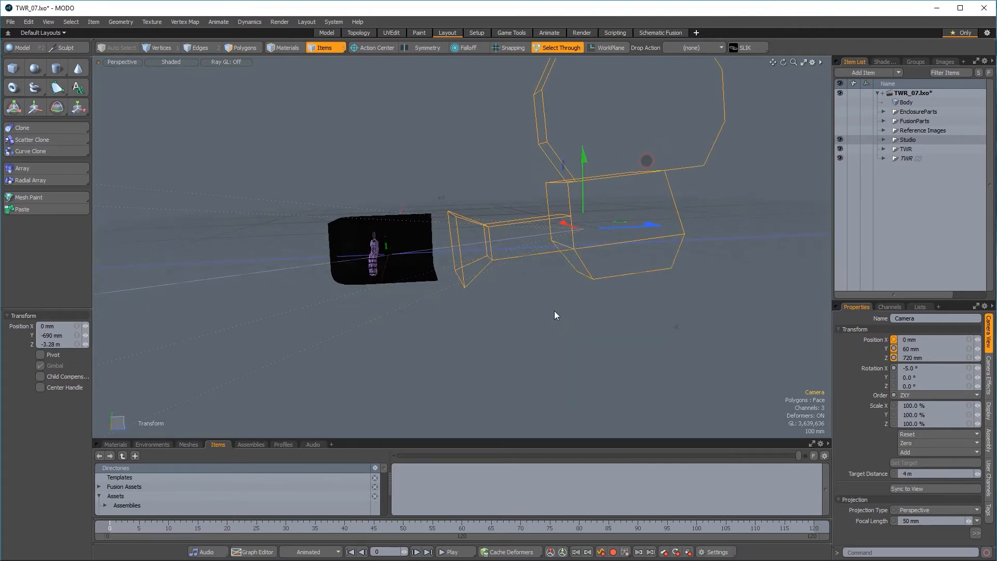
Step: Leave the move tool, expand the Studio group and reduce the camera's display size to 0.0
{"action": "key", "text": "q"}
{"action": "left_click_drag", "start_coordinate": [650, 318], "coordinate": [700, 320], "text": "alt"}
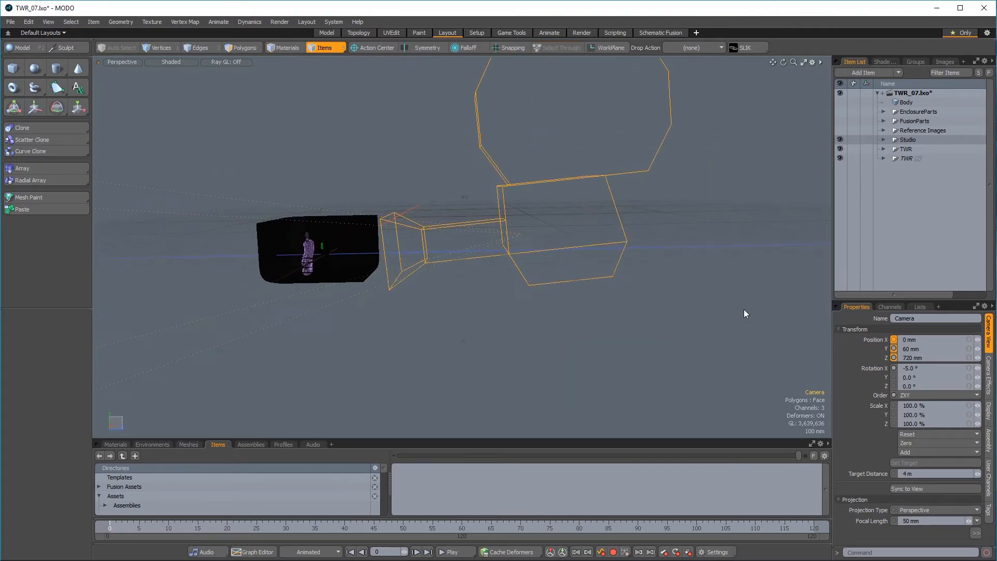
{"action": "left_click", "coordinate": [990, 411]}
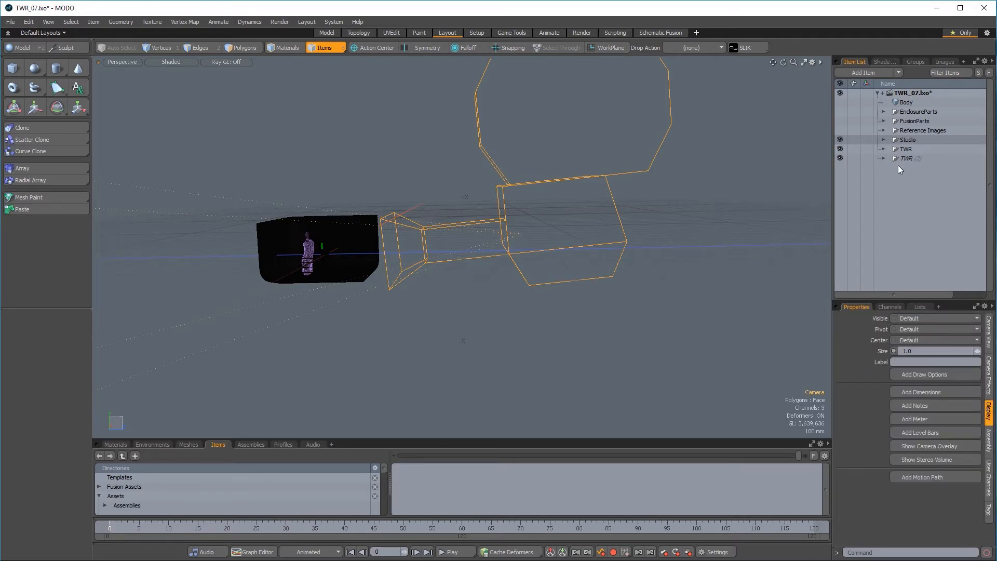
{"action": "left_click", "coordinate": [883, 139]}
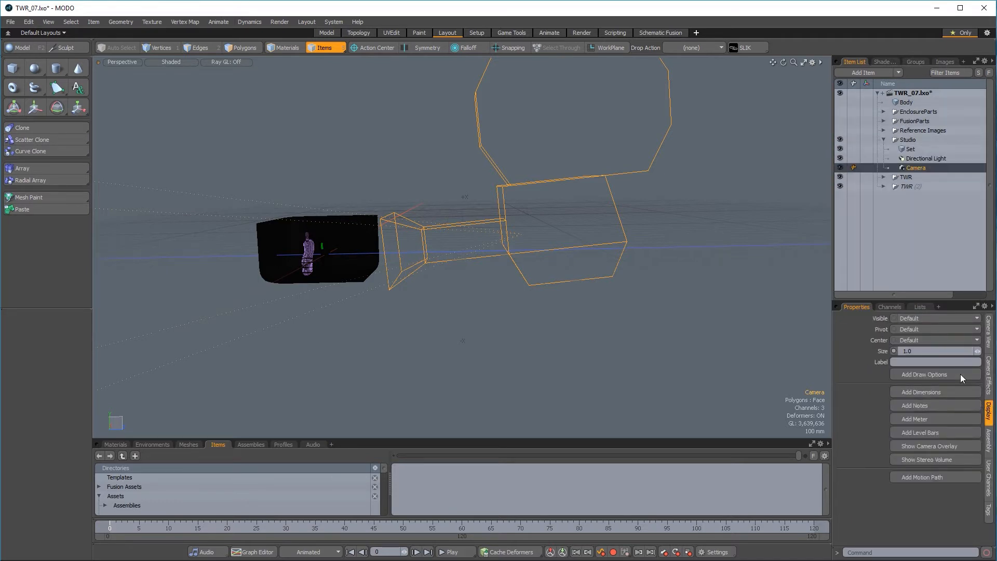
{"action": "type", "text": "-"}
{"action": "key", "text": "Return"}
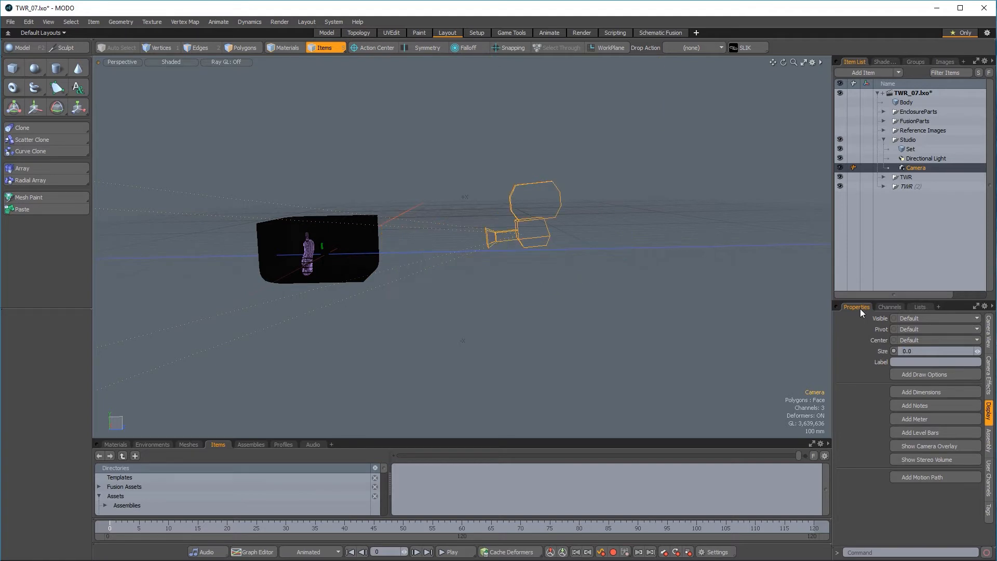
Step: Delete the Directional Light from the Studio group
{"action": "scroll", "coordinate": [432, 171], "scroll_direction": "up", "scroll_amount": 4}
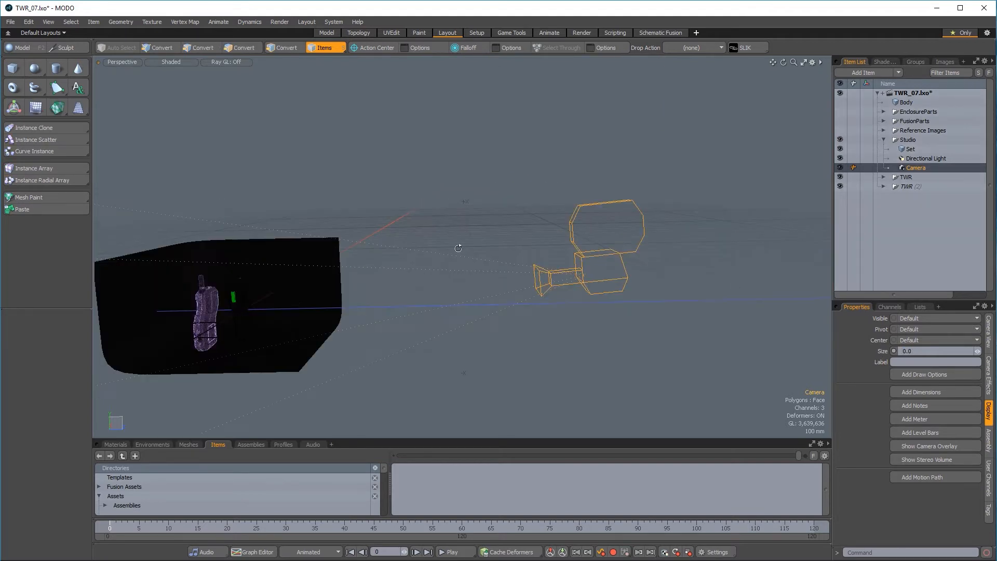
{"action": "scroll", "coordinate": [477, 276], "scroll_direction": "down", "scroll_amount": 5}
{"action": "left_click_drag", "start_coordinate": [452, 407], "coordinate": [534, 310], "text": "alt+shift"}
{"action": "scroll", "coordinate": [503, 303], "scroll_direction": "down", "scroll_amount": 4}
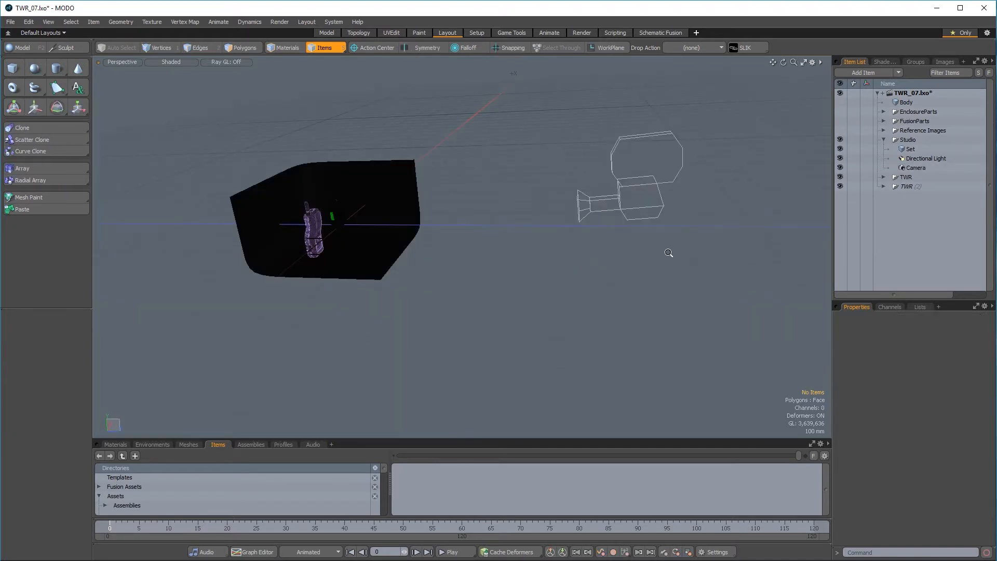
{"action": "left_click_drag", "start_coordinate": [669, 253], "coordinate": [573, 268], "text": "ctrl+alt"}
{"action": "left_click", "coordinate": [690, 207]}
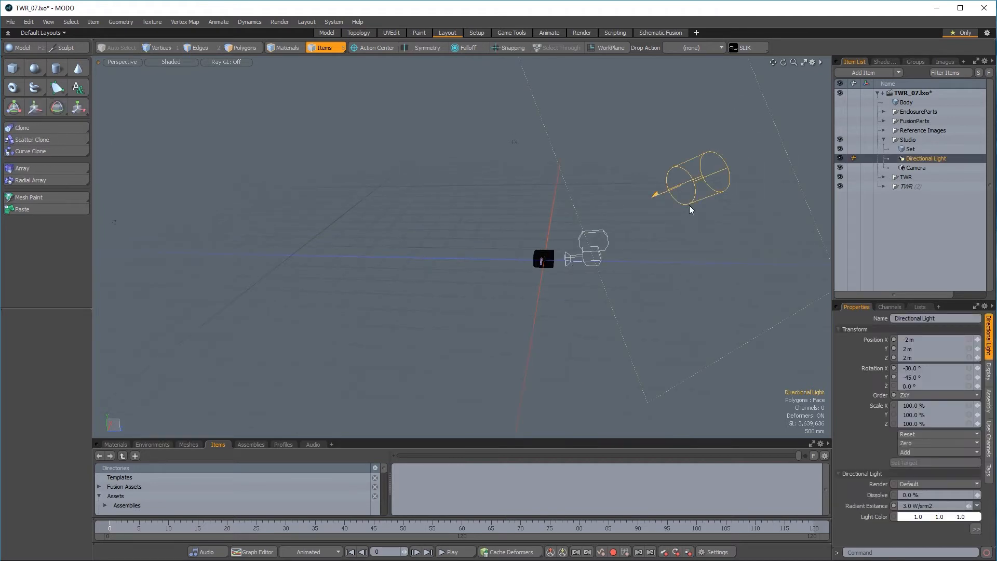
{"action": "left_click", "coordinate": [982, 159]}
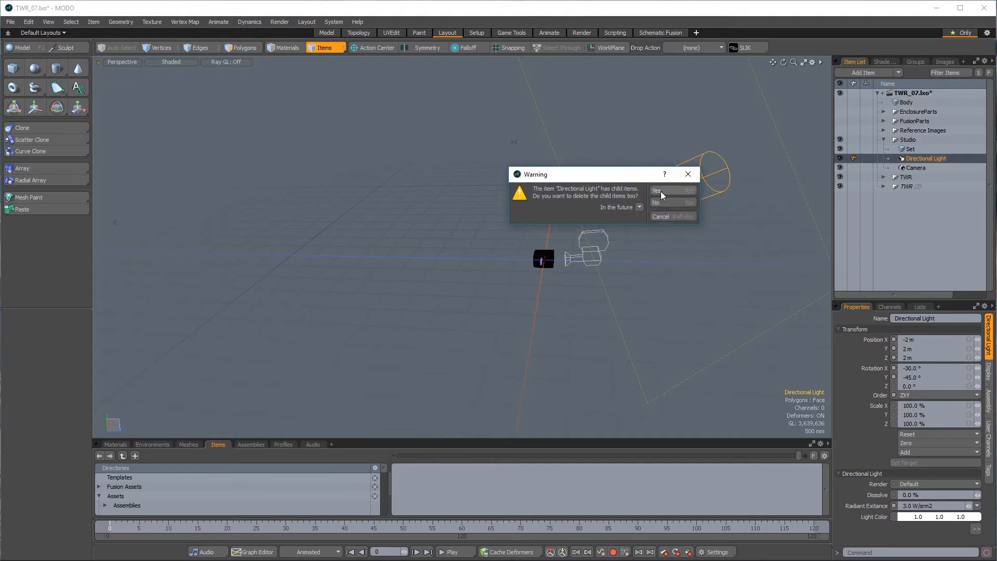
{"action": "left_click", "coordinate": [677, 203]}
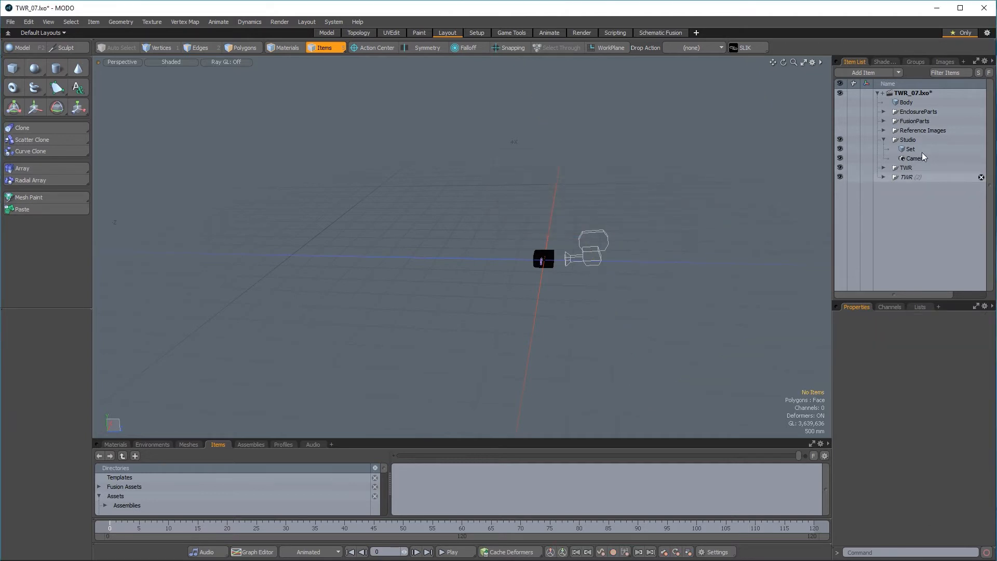
Step: Add an area light to the scene and set its Y rotation to -90°
{"action": "left_click", "coordinate": [901, 73]}
{"action": "mouse_move", "coordinate": [905, 131]}
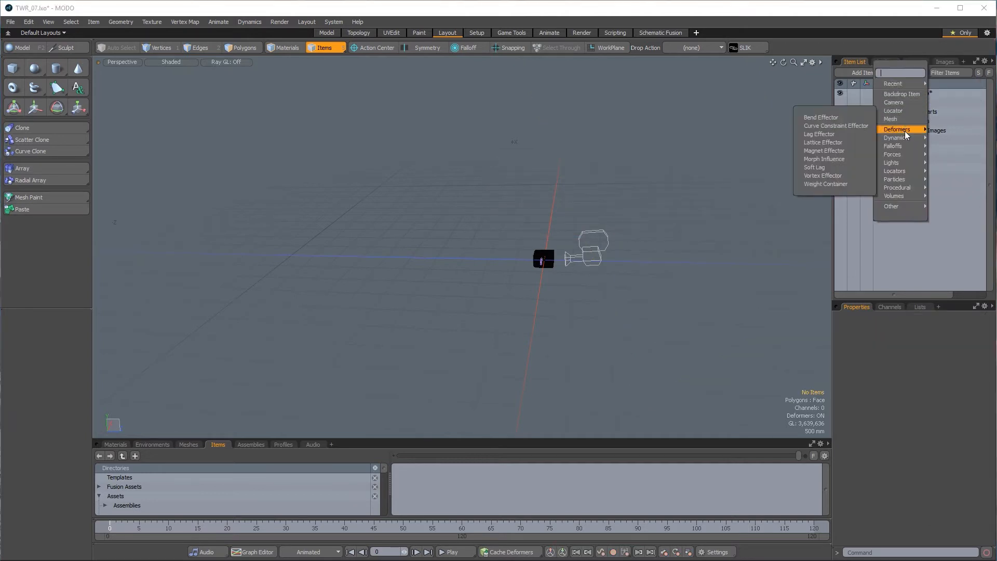
{"action": "left_click", "coordinate": [934, 150]}
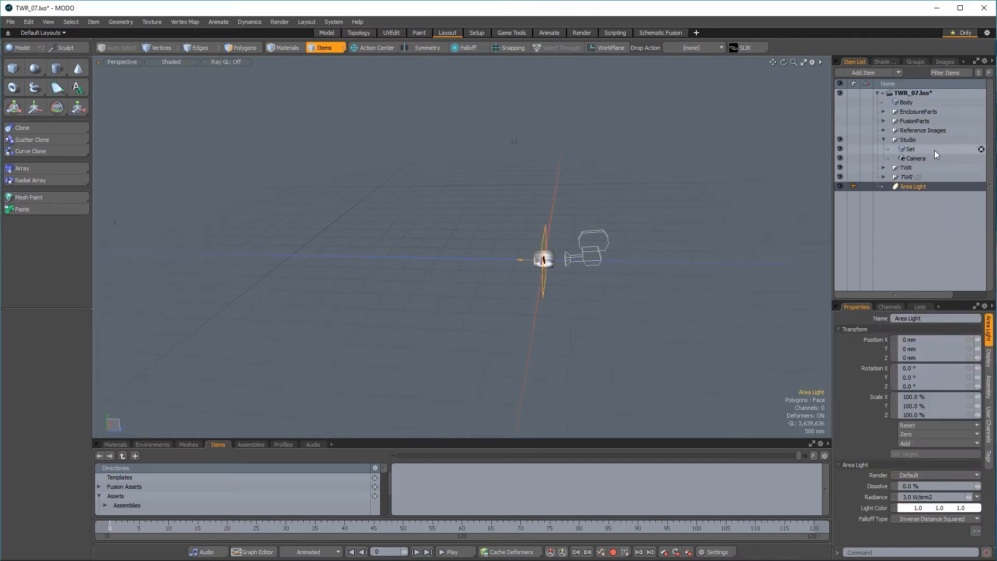
{"action": "scroll", "coordinate": [553, 251], "scroll_direction": "up", "scroll_amount": 7}
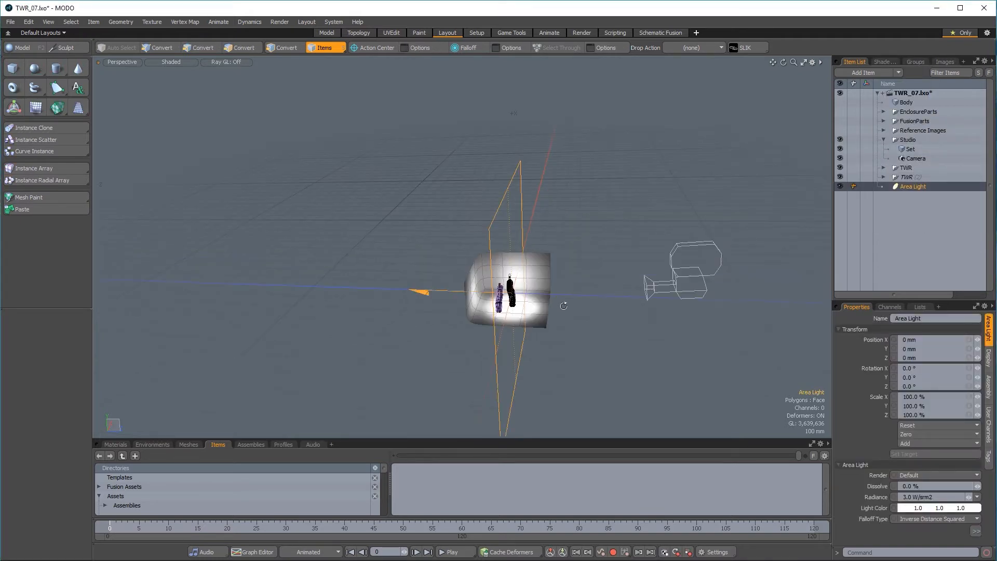
{"action": "left_click_drag", "start_coordinate": [564, 306], "coordinate": [396, 325], "text": "alt"}
{"action": "key", "text": "e"}
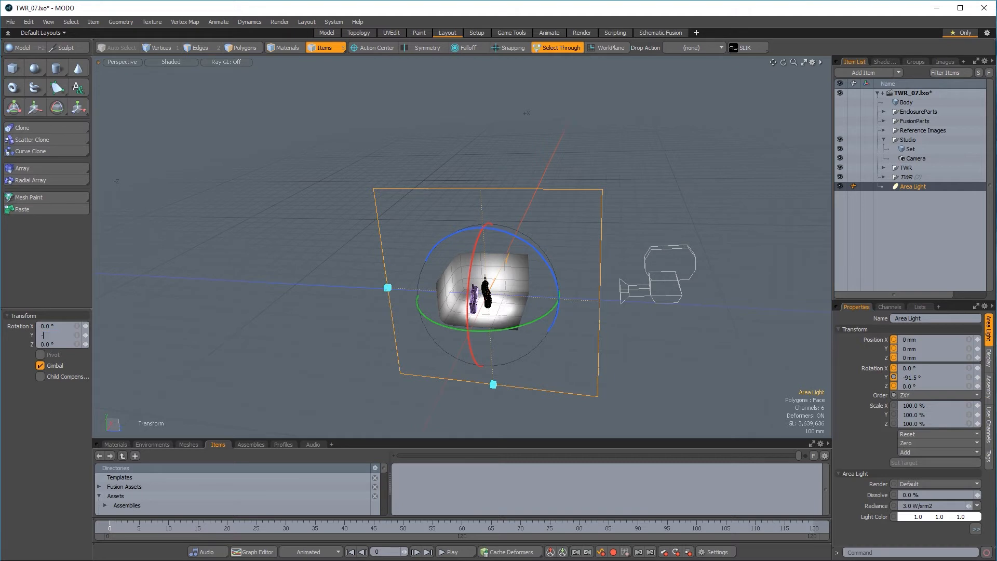
{"action": "type", "text": "-90"}
{"action": "key", "text": "Return"}
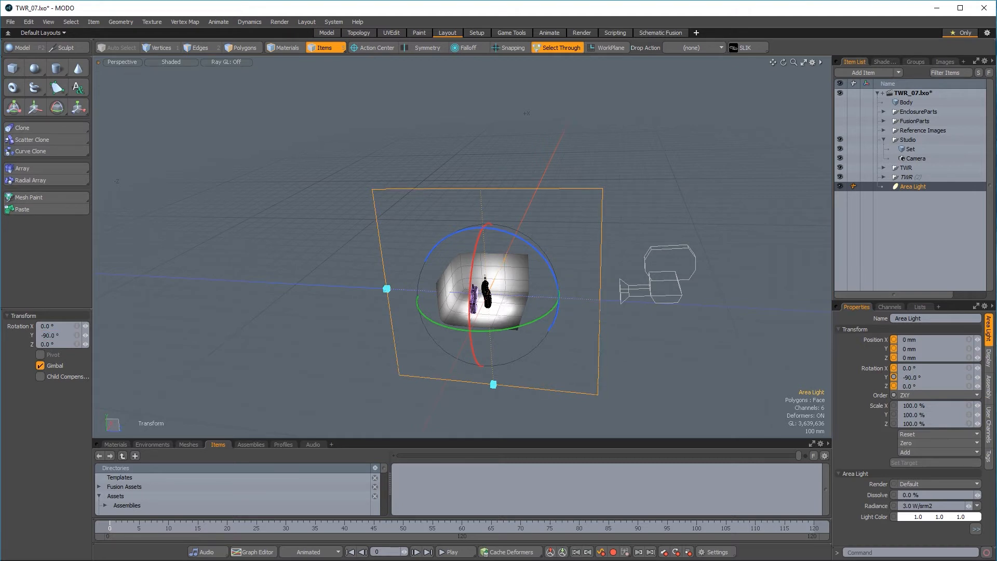
Step: Shrink the area light's width and height to roughly the size of the backdrop set
{"action": "left_click_drag", "start_coordinate": [446, 363], "coordinate": [435, 265], "text": "alt"}
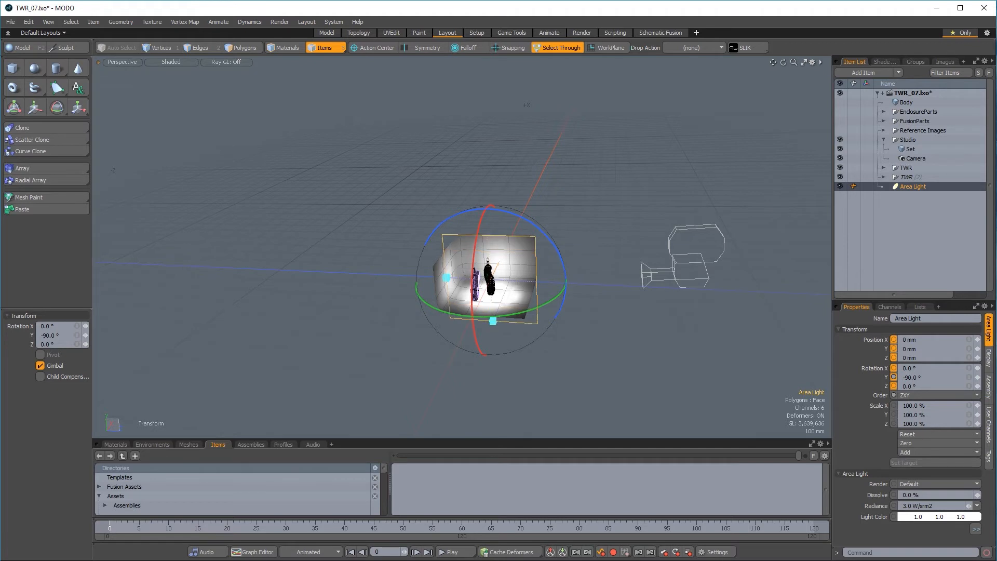
{"action": "left_click_drag", "start_coordinate": [448, 278], "coordinate": [447, 279]}
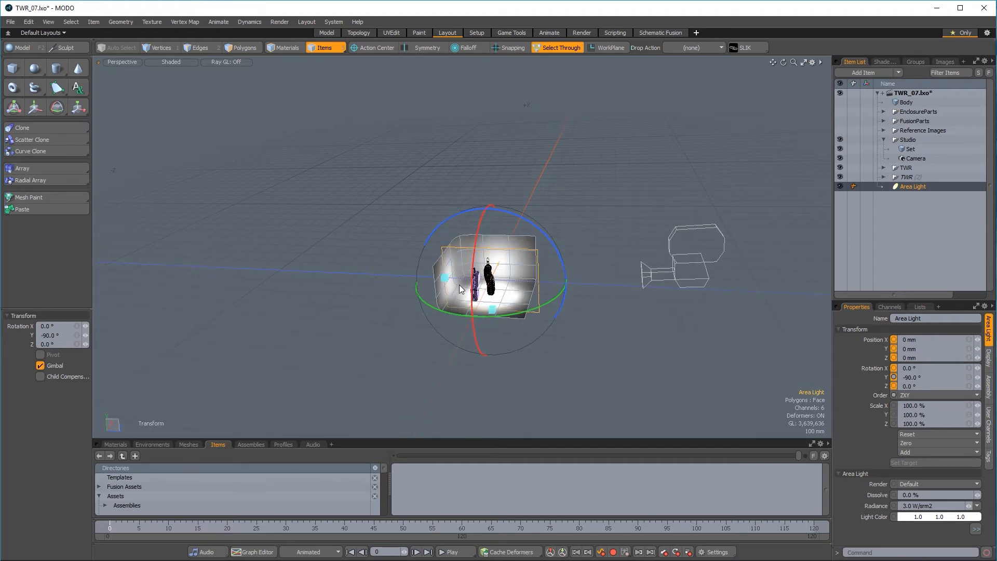
{"action": "key", "text": "r"}
{"action": "mouse_move", "coordinate": [491, 281]}
{"action": "left_mouse_down"}
{"action": "mouse_move", "coordinate": [476, 281]}
{"action": "mouse_move", "coordinate": [506, 281]}
{"action": "mouse_move", "coordinate": [488, 281]}
{"action": "left_mouse_up"}
{"action": "key", "text": "ctrl+z"}
Step: Reduce the area light's width and height further, to well under half of the backdrop set's size
{"action": "key", "text": "w"}
{"action": "left_click_drag", "start_coordinate": [546, 382], "coordinate": [540, 401], "text": "alt"}
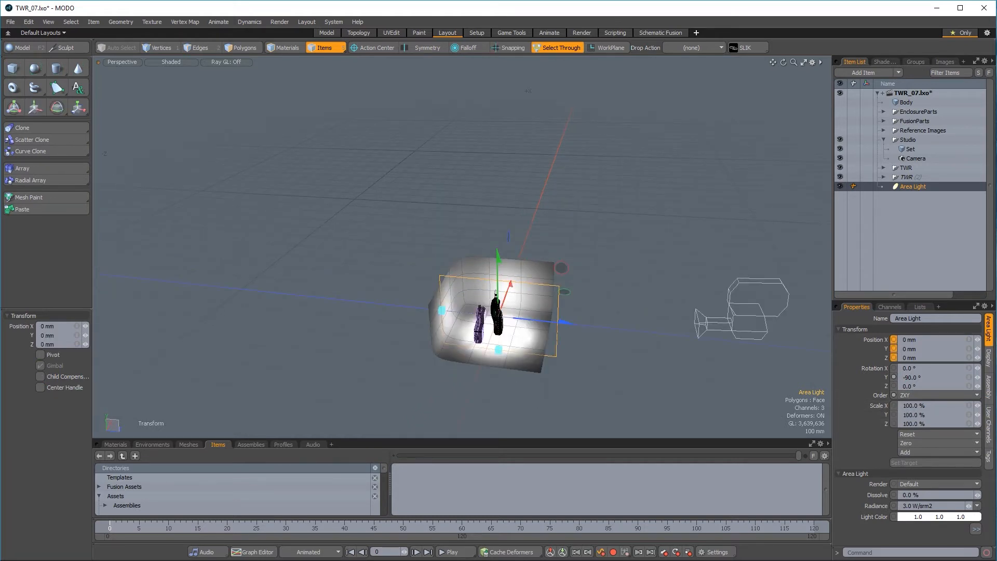
{"action": "left_click_drag", "start_coordinate": [498, 350], "coordinate": [498, 345]}
{"action": "left_click_drag", "start_coordinate": [442, 311], "coordinate": [453, 311]}
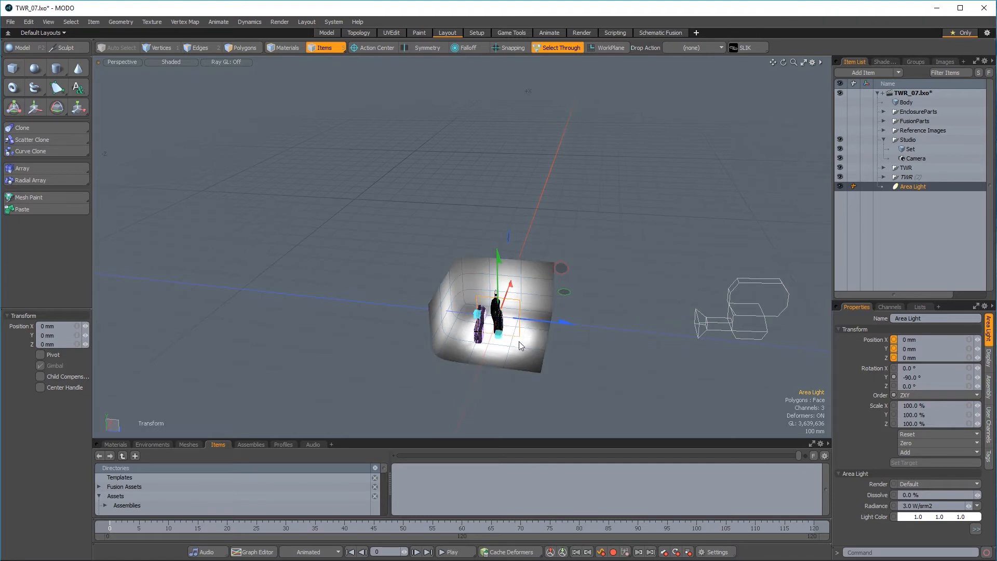
Step: Move the area light beside the instanced walkie-talkie, to about -142 mm in X and -68 mm in Z
{"action": "scroll", "coordinate": [521, 345], "scroll_direction": "up", "scroll_amount": 3}
{"action": "left_click_drag", "start_coordinate": [601, 294], "coordinate": [545, 353], "text": "alt"}
{"action": "scroll", "coordinate": [541, 309], "scroll_direction": "down", "scroll_amount": 5}
{"action": "scroll", "coordinate": [537, 355], "scroll_direction": "up", "scroll_amount": 4}
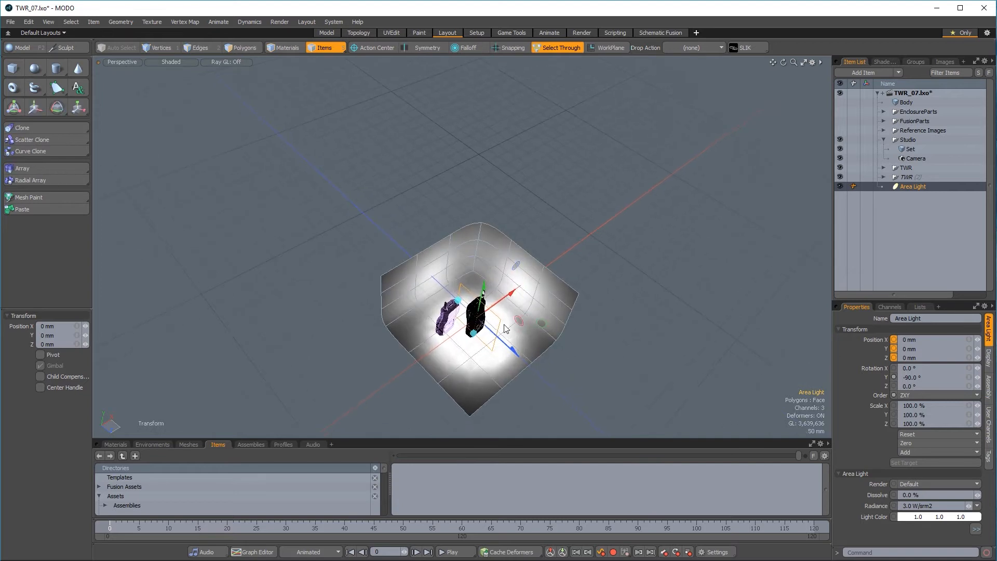
{"action": "left_click_drag", "start_coordinate": [519, 321], "coordinate": [474, 330]}
{"action": "left_click_drag", "start_coordinate": [475, 281], "coordinate": [460, 361]}
{"action": "key", "text": "ctrl+z"}
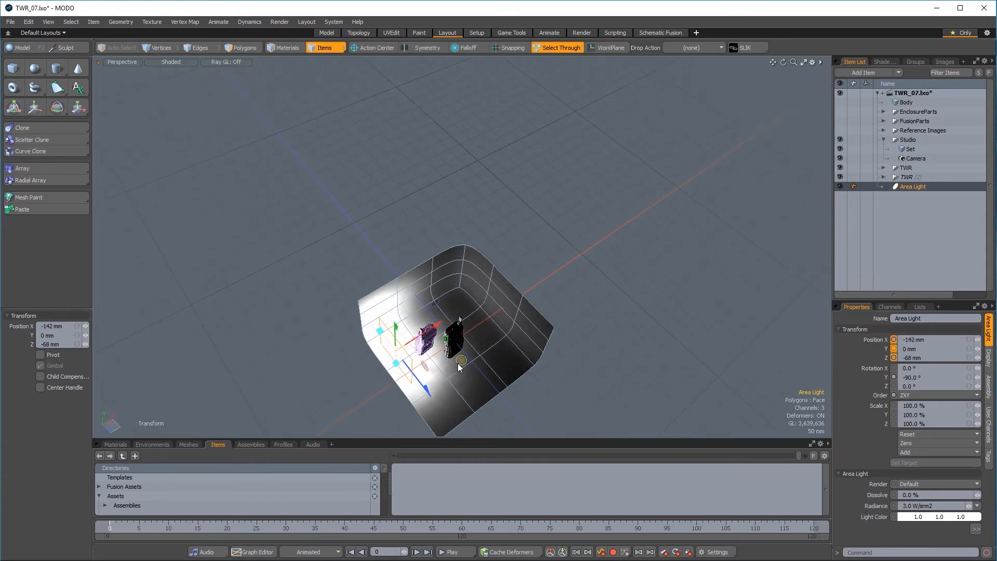
Step: Angle the area light toward the walkie-talkies, to about -12.5° in X and -106.4° in Y
{"action": "key", "text": "e"}
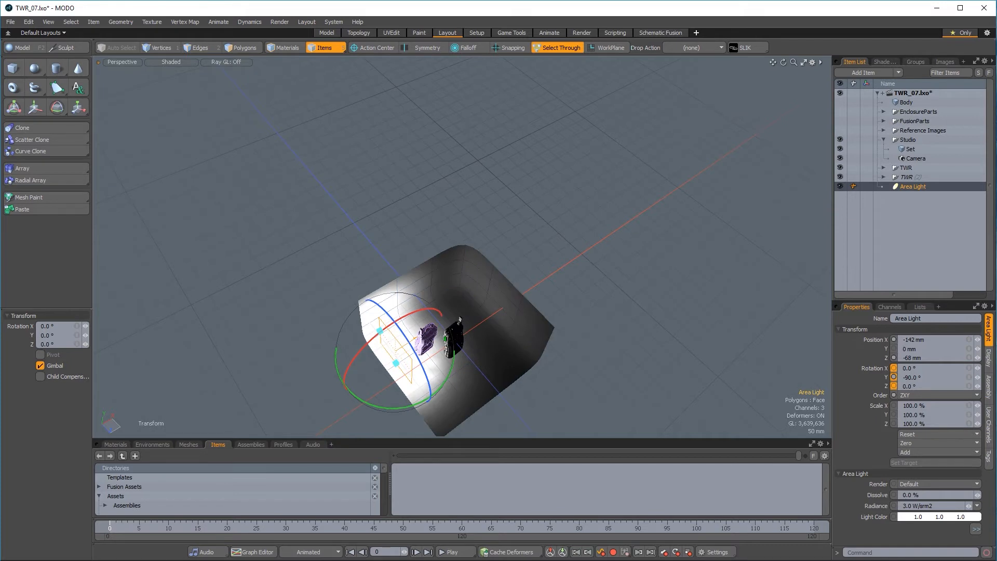
{"action": "left_click_drag", "start_coordinate": [406, 405], "coordinate": [384, 409]}
{"action": "left_click_drag", "start_coordinate": [346, 341], "coordinate": [363, 337]}
{"action": "left_click_drag", "start_coordinate": [523, 359], "coordinate": [467, 270], "text": "alt"}
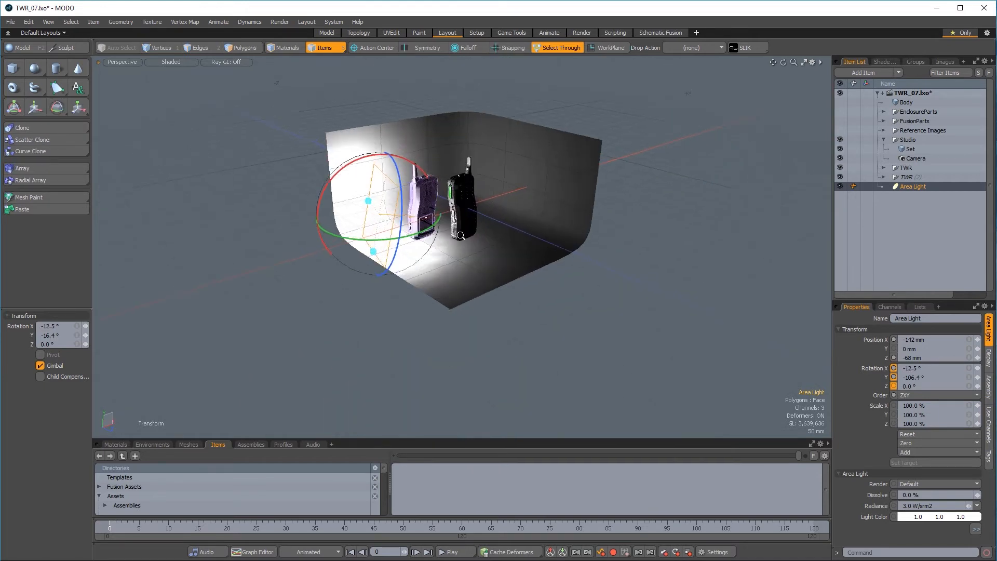
Step: Raise the area light to about 18 mm in Y
{"action": "scroll", "coordinate": [382, 256], "scroll_direction": "up", "scroll_amount": 3}
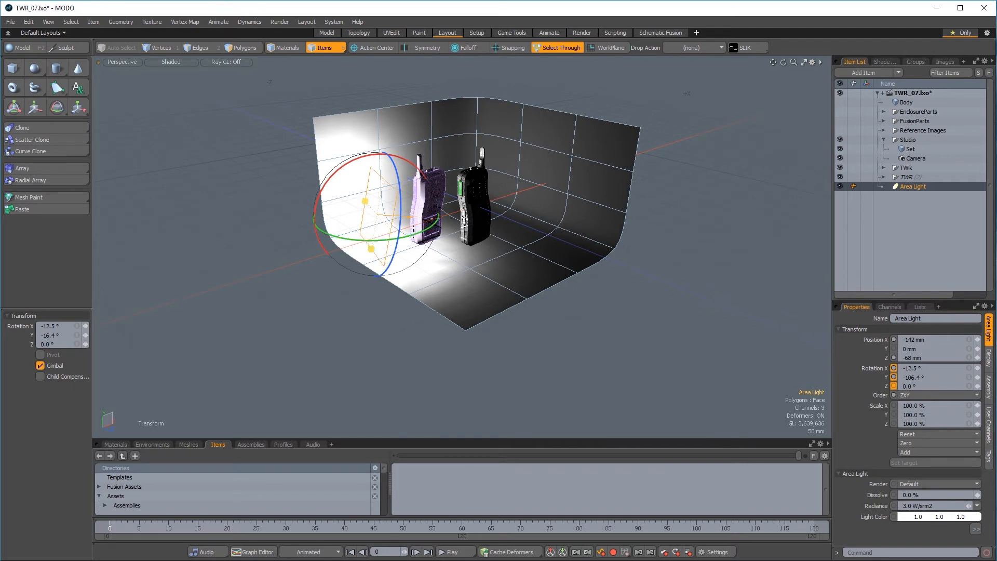
{"action": "left_click_drag", "start_coordinate": [382, 257], "coordinate": [438, 255], "text": "alt"}
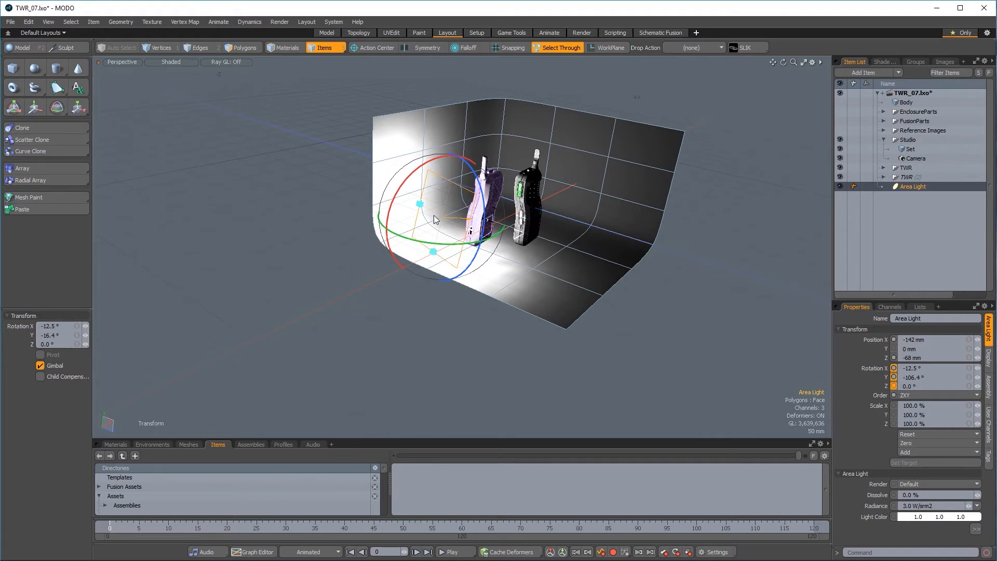
{"action": "key", "text": "w"}
{"action": "left_click_drag", "start_coordinate": [446, 168], "coordinate": [448, 157]}
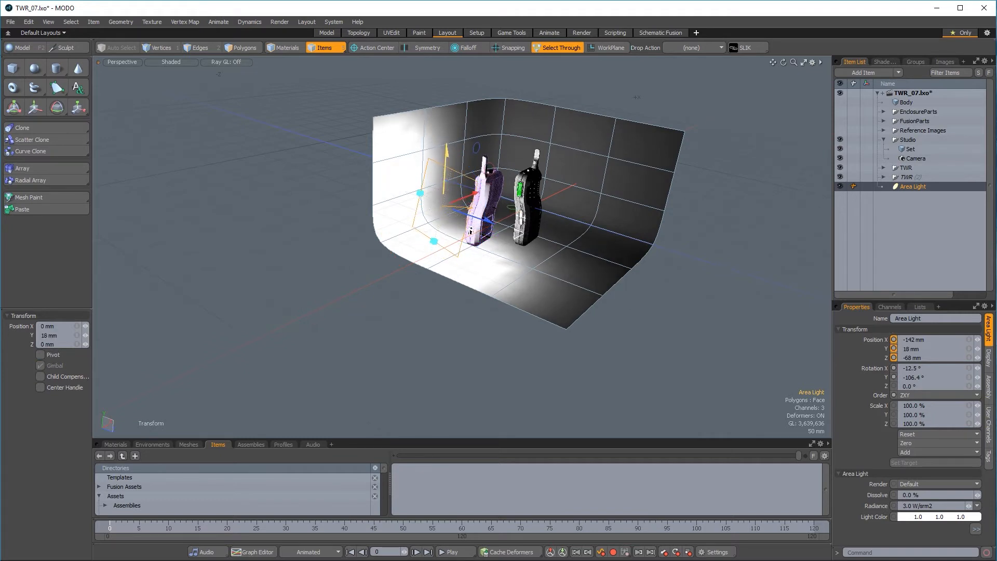
{"action": "key", "text": "space"}
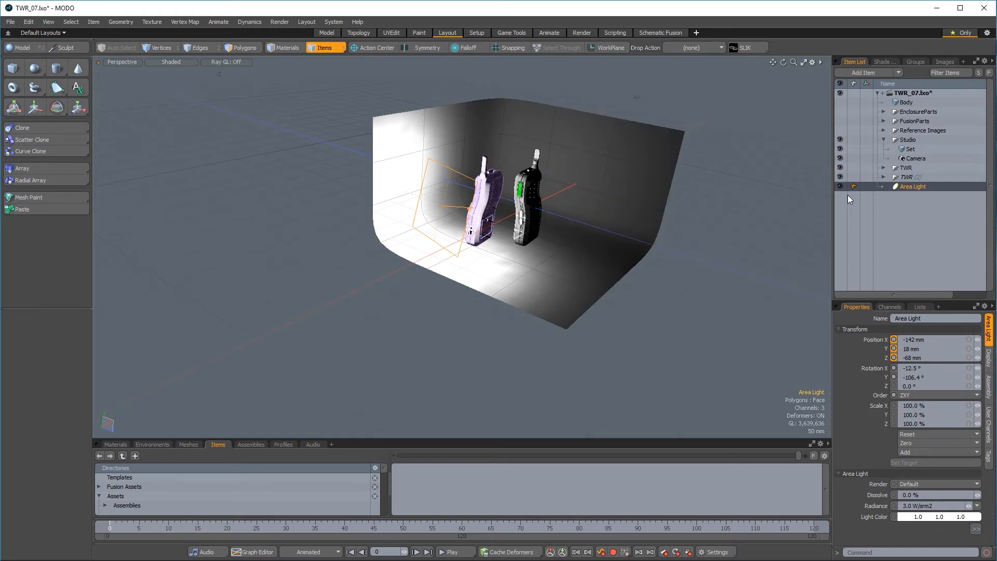
Step: Duplicate the area light and rotate the copy about the world origin to the opposite side of the set, to about 52.6° in Y
{"action": "key", "text": "ctrl+d"}
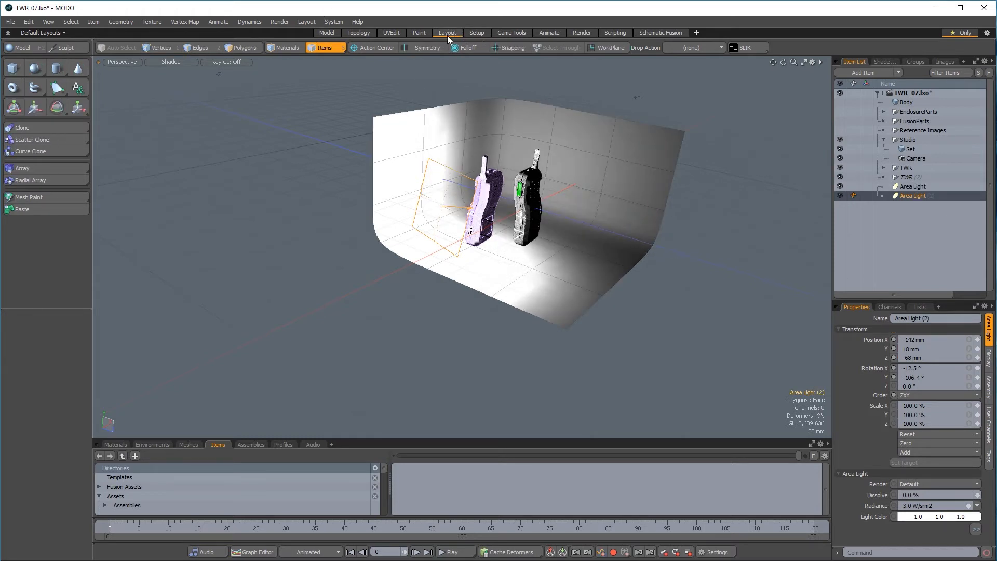
{"action": "left_click", "coordinate": [392, 48]}
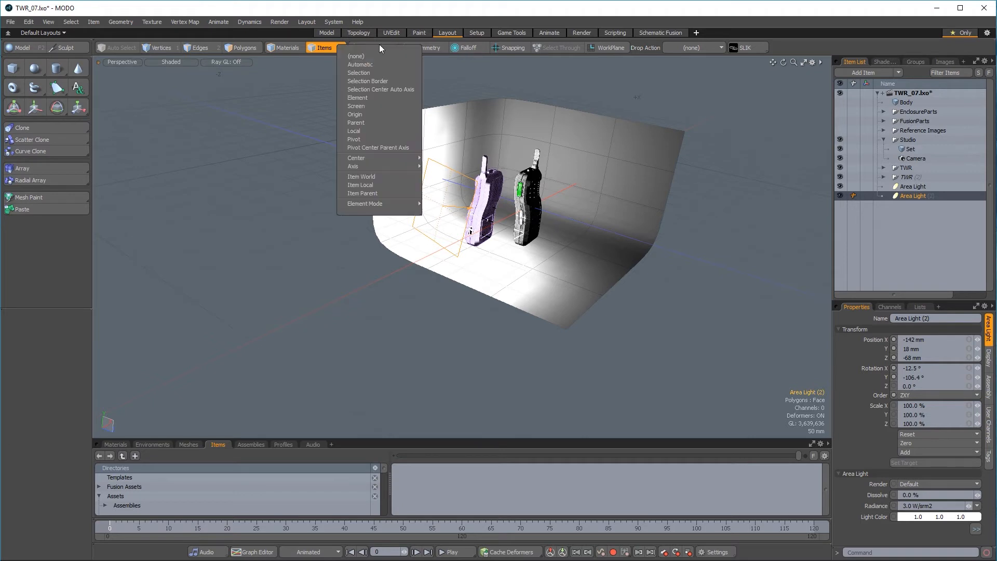
{"action": "left_click", "coordinate": [370, 111]}
{"action": "key", "text": "e"}
{"action": "left_click_drag", "start_coordinate": [520, 157], "coordinate": [421, 273], "text": "alt"}
{"action": "left_click_drag", "start_coordinate": [596, 203], "coordinate": [528, 268]}
{"action": "key", "text": "space"}
Step: Move the duplicated area light closer to the walkie-talkies and deselect it
{"action": "scroll", "coordinate": [567, 210], "scroll_direction": "down", "scroll_amount": 5}
{"action": "scroll", "coordinate": [532, 281], "scroll_direction": "up", "scroll_amount": 2}
{"action": "scroll", "coordinate": [527, 268], "scroll_direction": "up", "scroll_amount": 2}
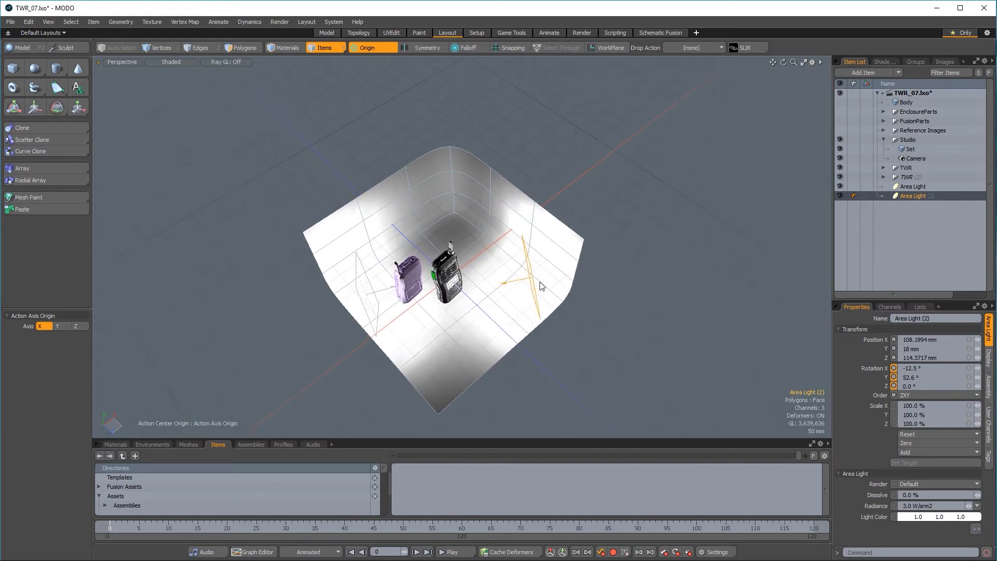
{"action": "key", "text": "e"}
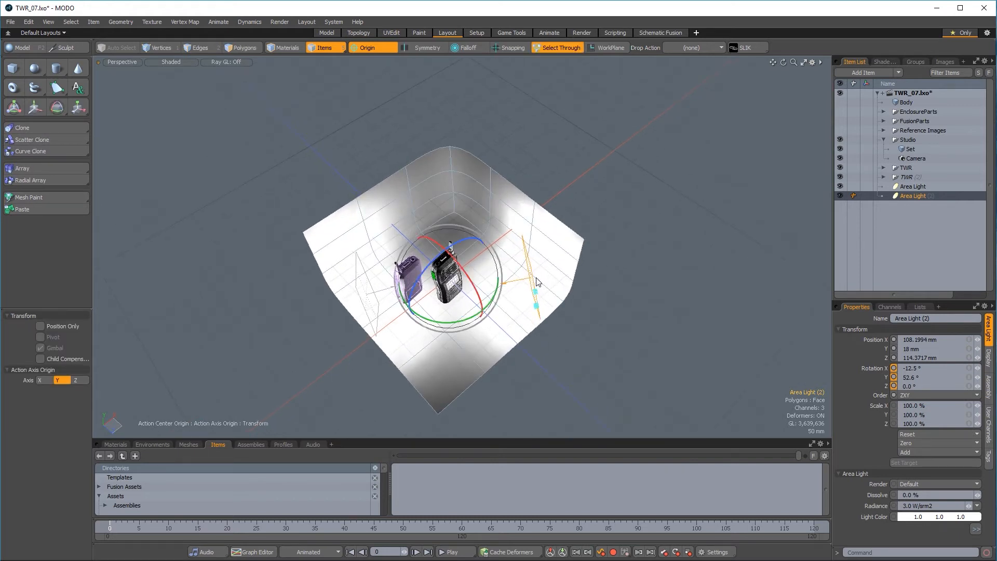
{"action": "key", "text": "w"}
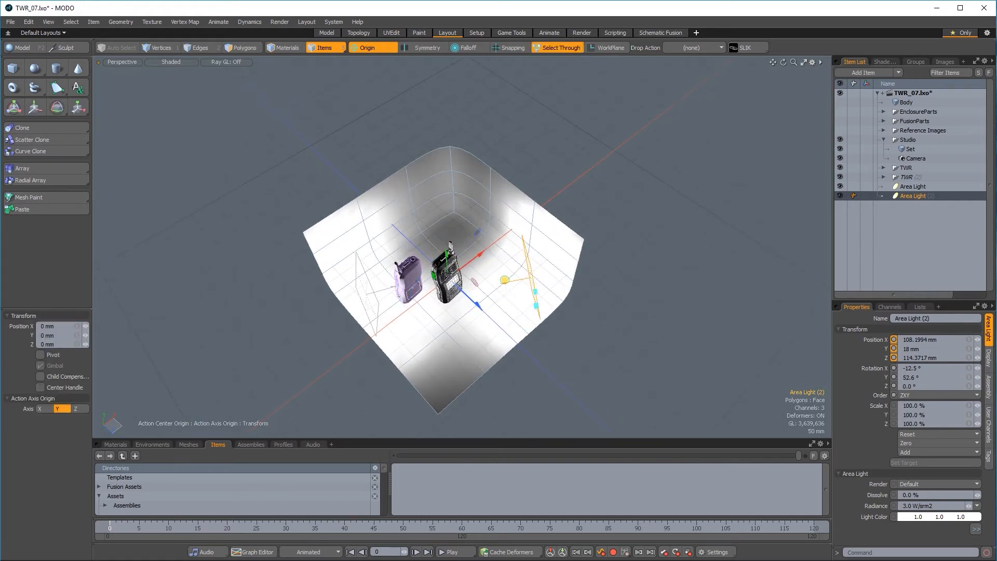
{"action": "left_click_drag", "start_coordinate": [505, 280], "coordinate": [537, 295]}
{"action": "key", "text": "q"}
{"action": "key", "text": "Escape"}
{"action": "scroll", "coordinate": [537, 295], "scroll_direction": "up", "scroll_amount": 2}
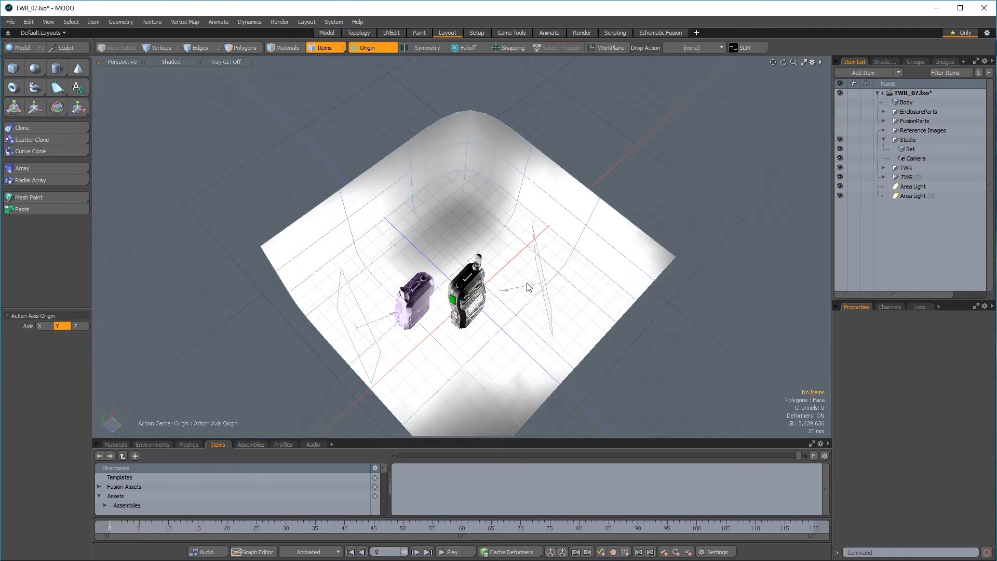
Step: Turn off the origin action center, move both TWR groups together about 33 mm in X and 22.5 mm in Z, and deselect them
{"action": "left_click", "coordinate": [906, 169]}
{"action": "left_click", "coordinate": [908, 196], "text": "shift"}
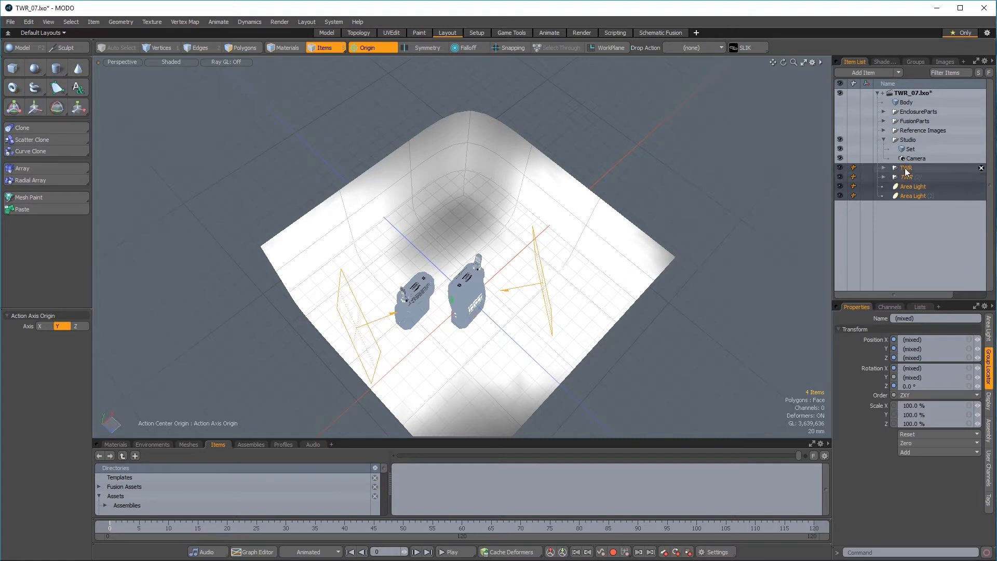
{"action": "left_click", "coordinate": [906, 169]}
{"action": "left_click", "coordinate": [907, 177], "text": "shift"}
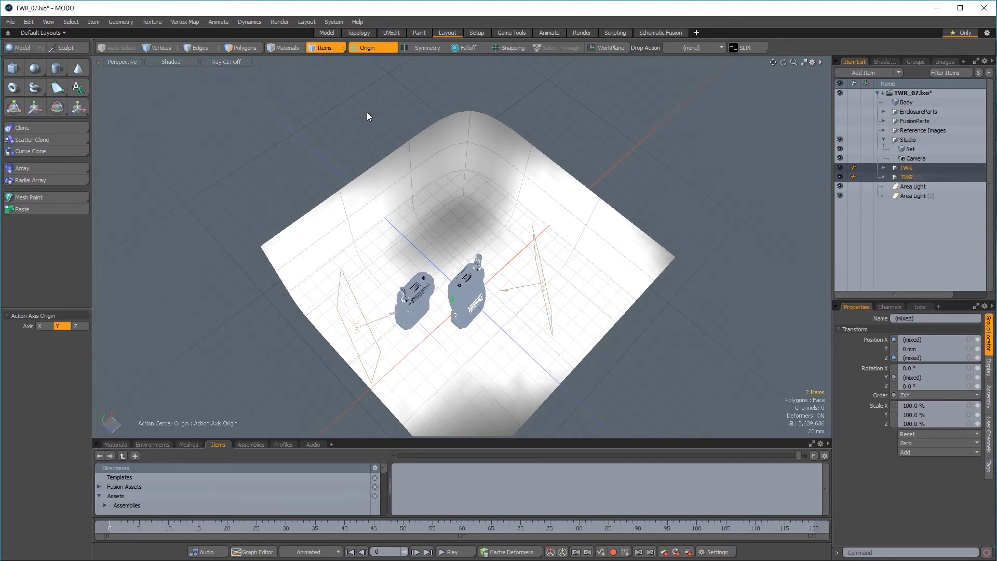
{"action": "left_click", "coordinate": [367, 47]}
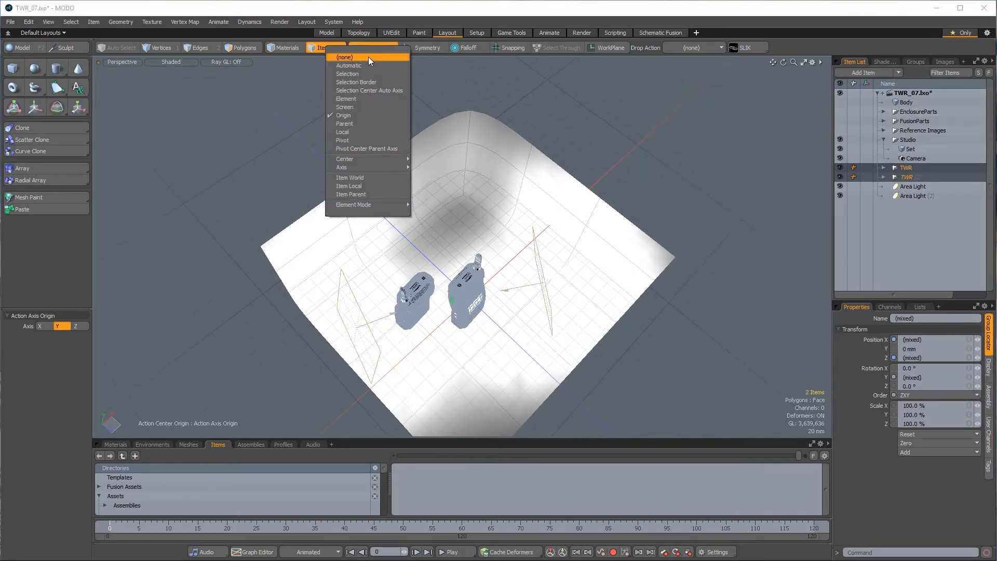
{"action": "left_click", "coordinate": [369, 57]}
{"action": "key", "text": "w"}
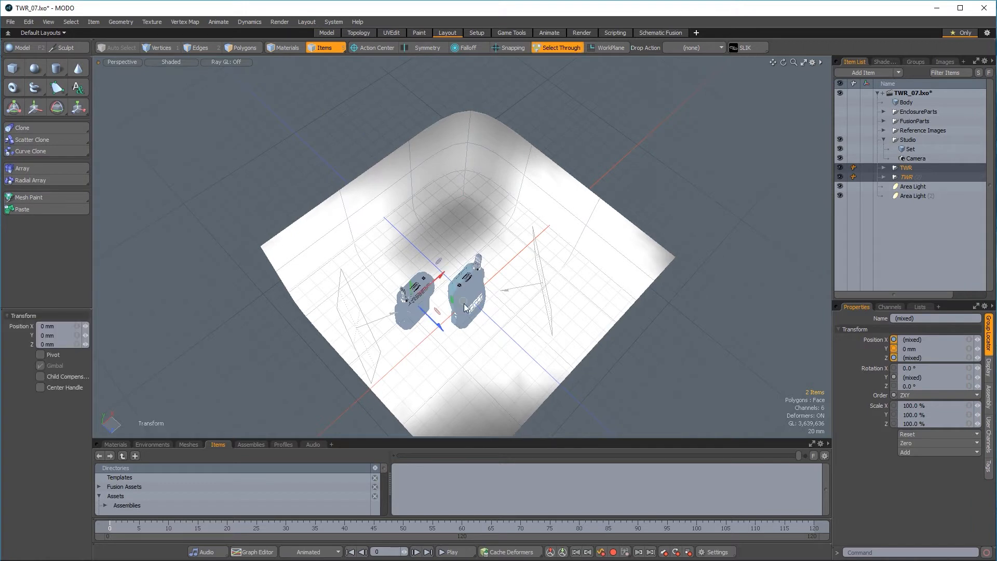
{"action": "key", "text": "ctrl+space"}
{"action": "left_click", "coordinate": [506, 239]}
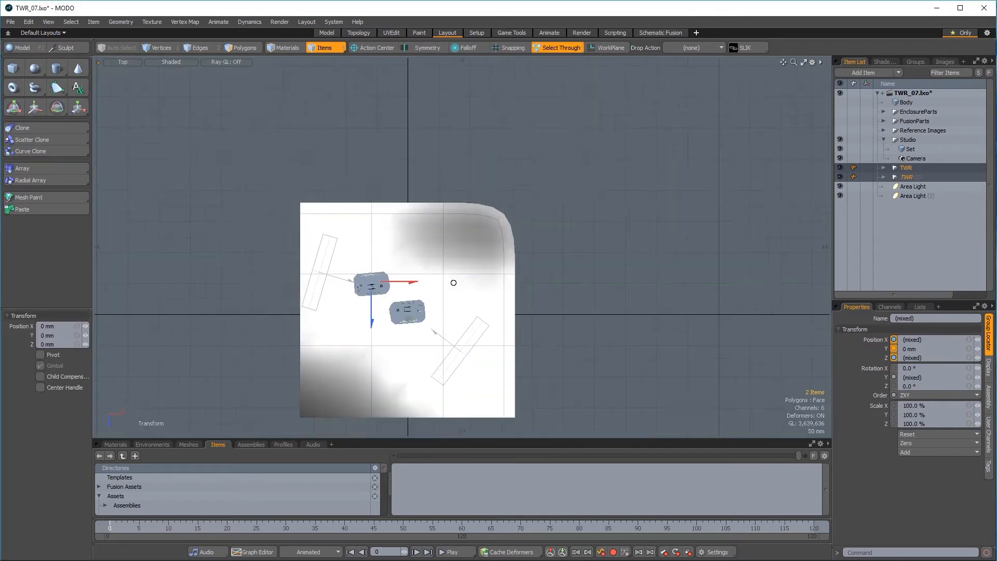
{"action": "left_click_drag", "start_coordinate": [425, 277], "coordinate": [444, 291]}
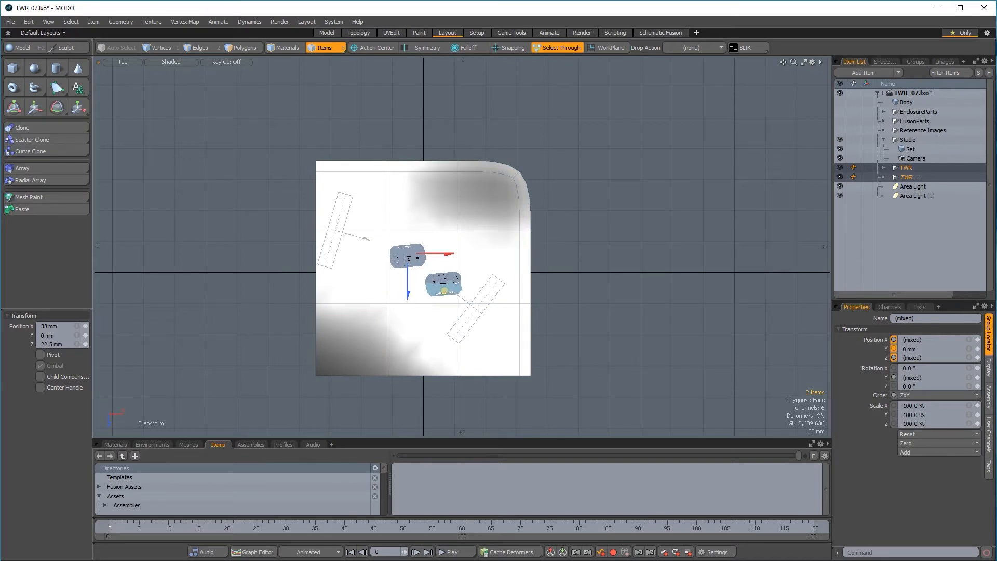
{"action": "key", "text": "space"}
{"action": "left_click", "coordinate": [623, 297]}
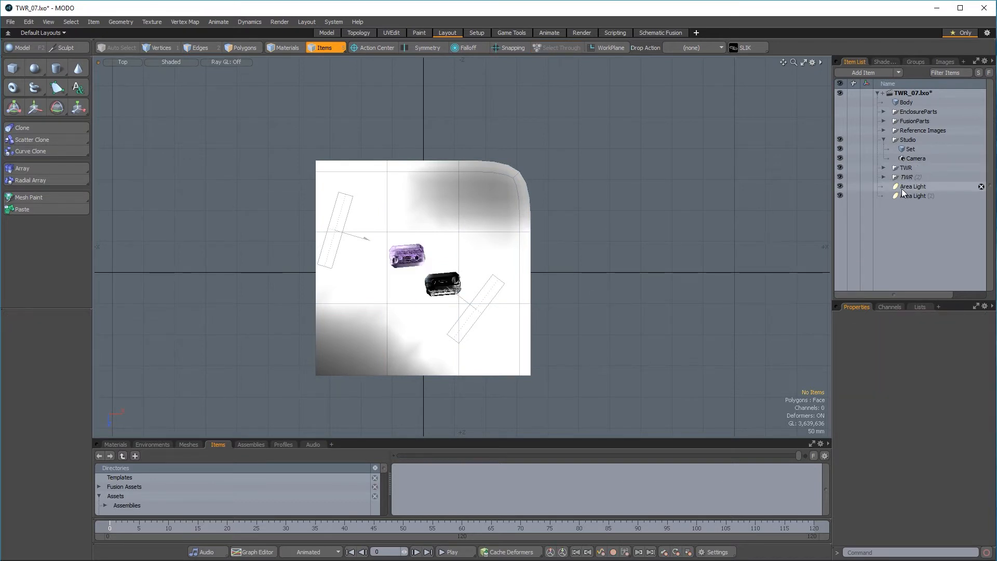
Step: Move both area lights together about 24.8 mm in X and -39.4 mm in Z, and deselect them
{"action": "left_click", "coordinate": [903, 189]}
{"action": "left_click", "coordinate": [904, 198], "text": "shift"}
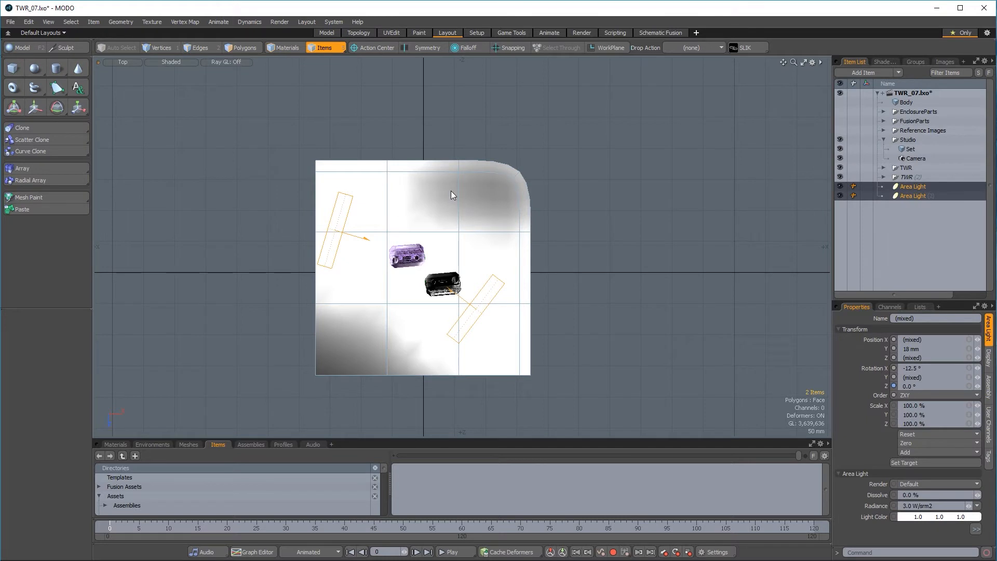
{"action": "key", "text": "w"}
{"action": "left_click_drag", "start_coordinate": [476, 309], "coordinate": [492, 285]}
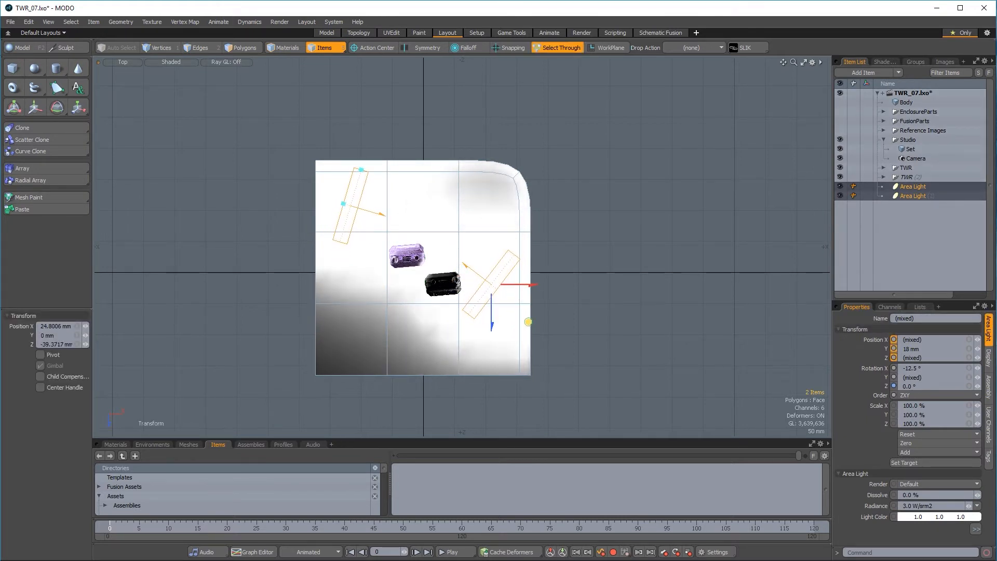
{"action": "key", "text": "space"}
{"action": "left_click", "coordinate": [612, 320]}
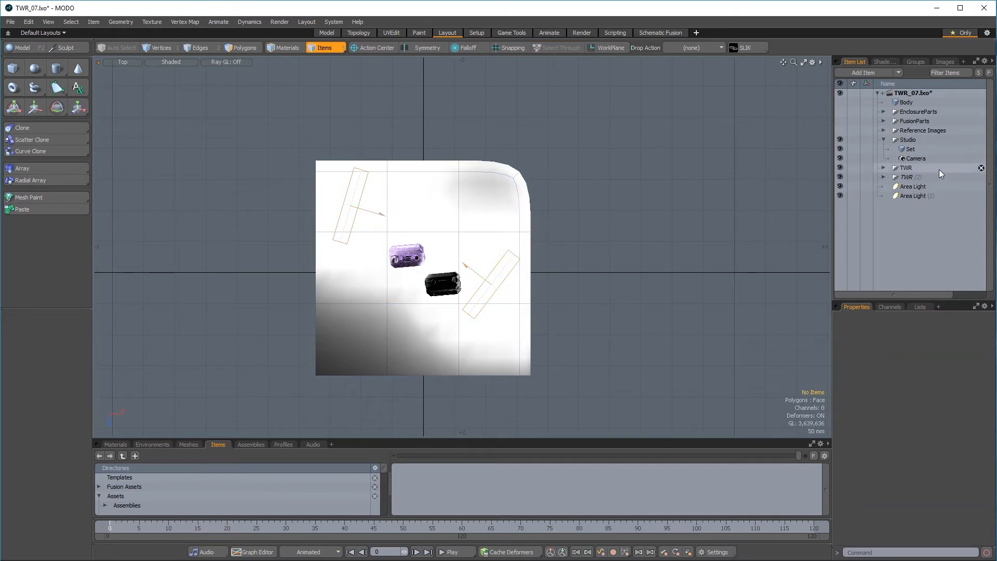
Step: Rotate the area light beside the purple walkie-talkie to about -109.4° in Y
{"action": "left_click", "coordinate": [930, 187]}
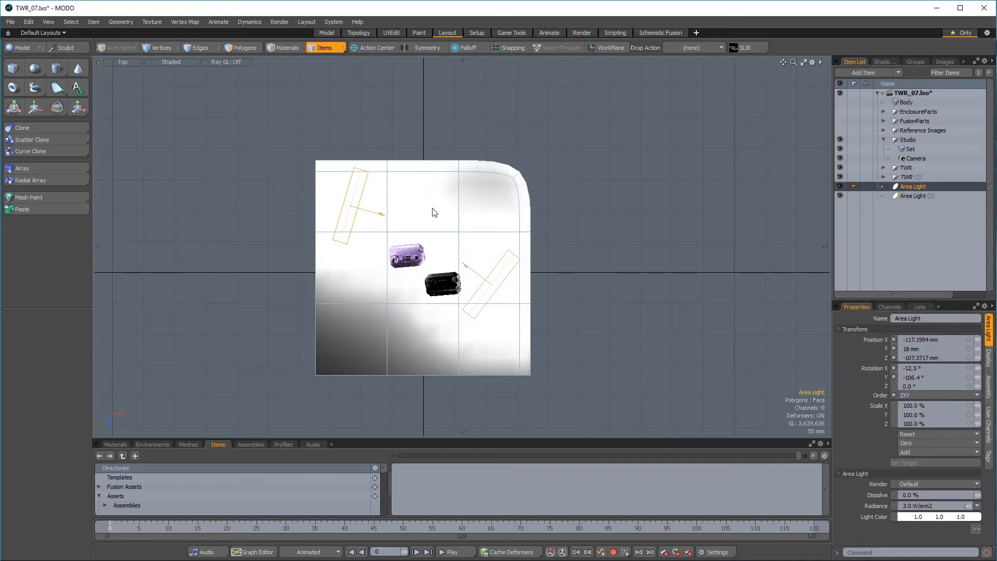
{"action": "key", "text": "e"}
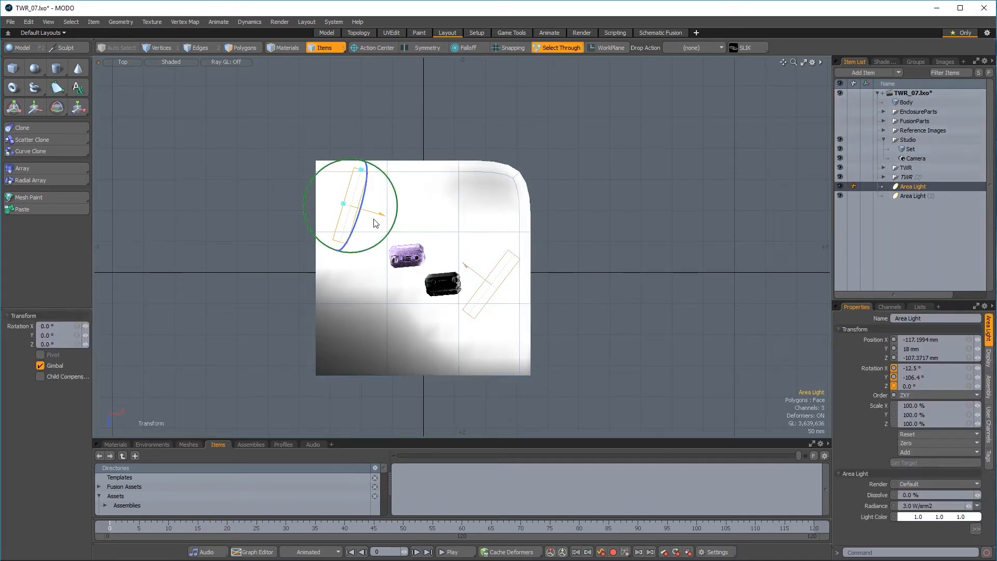
{"action": "left_click_drag", "start_coordinate": [378, 251], "coordinate": [397, 260]}
{"action": "key", "text": "w"}
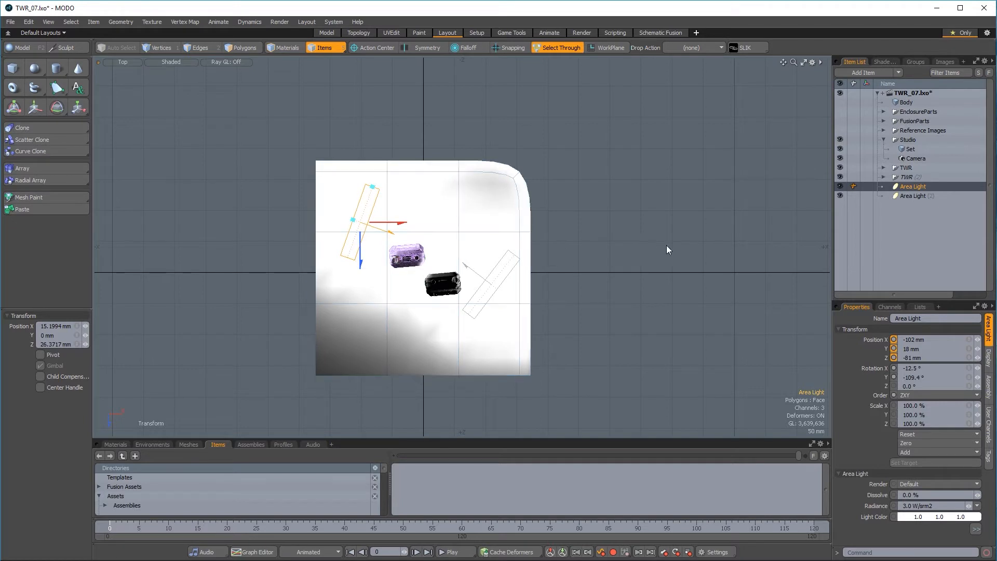
{"action": "left_click", "coordinate": [658, 247]}
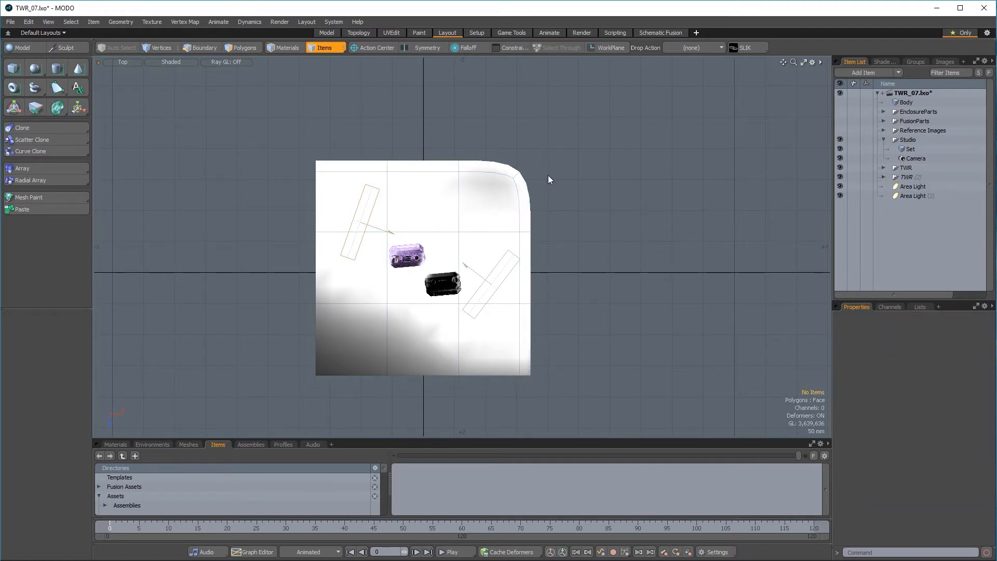
{"action": "key", "text": "ctrl+z"}
{"action": "key", "text": "ctrl+z"}
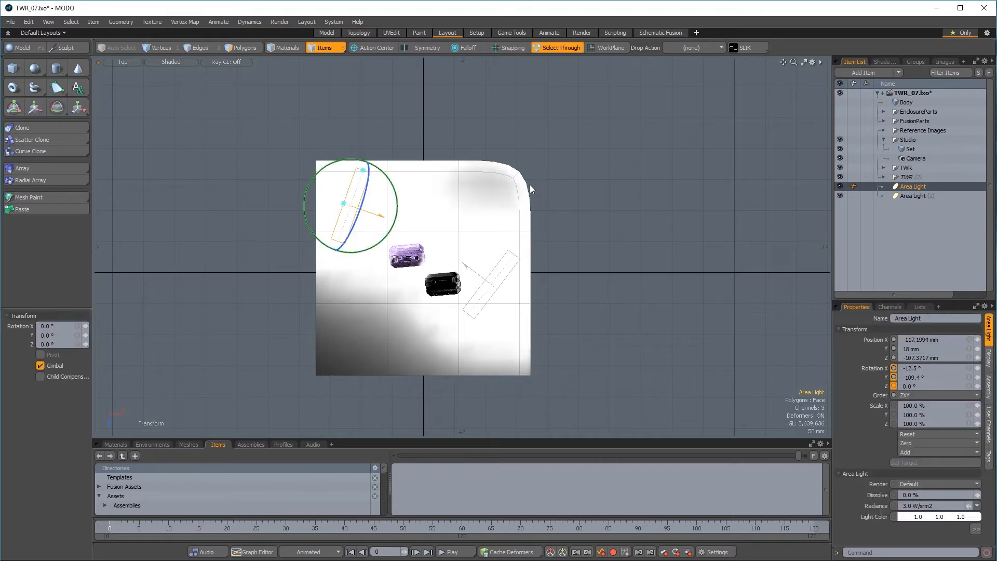
{"action": "key", "text": "ctrl+z"}
Step: Move the area light closer to the purple walkie-talkie, to about -81 mm in X and -90 mm in Z
{"action": "key", "text": "w"}
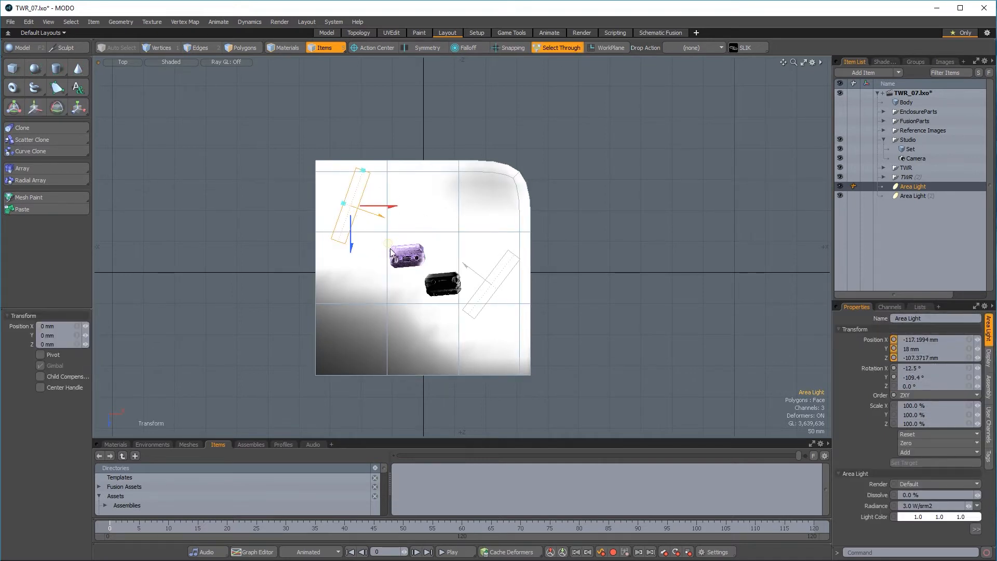
{"action": "left_click_drag", "start_coordinate": [391, 251], "coordinate": [410, 257]}
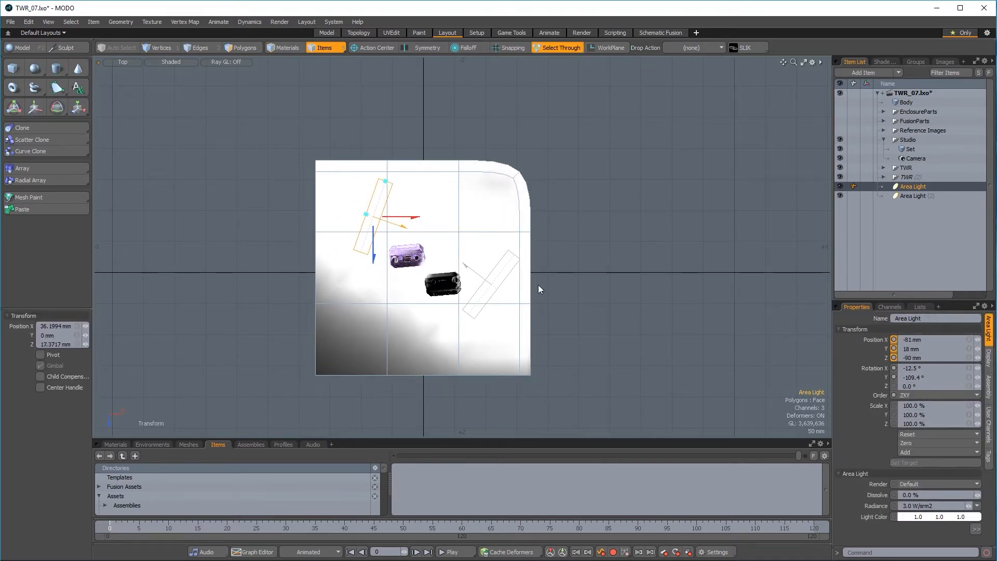
{"action": "key", "text": "space"}
Step: Set the action center to Origin and swing the camera around the world origin to about -36.5° in Y
{"action": "scroll", "coordinate": [597, 291], "scroll_direction": "down", "scroll_amount": 2}
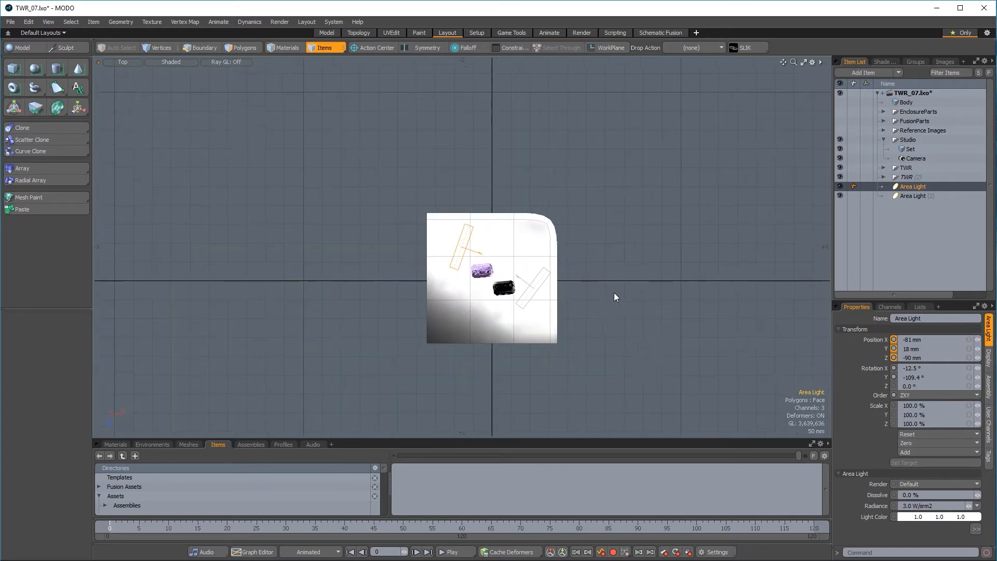
{"action": "left_click_drag", "start_coordinate": [627, 285], "coordinate": [614, 212], "text": "alt+shift"}
{"action": "mouse_move", "coordinate": [613, 231]}
{"action": "left_mouse_down", "text": "ctrl+alt"}
{"action": "mouse_move", "coordinate": [559, 245]}
{"action": "mouse_move", "coordinate": [687, 207]}
{"action": "mouse_move", "coordinate": [500, 240]}
{"action": "left_mouse_up", "text": "ctrl+alt"}
{"action": "key", "text": "ctrl+space"}
{"action": "left_click", "coordinate": [633, 225]}
{"action": "left_click", "coordinate": [373, 47]}
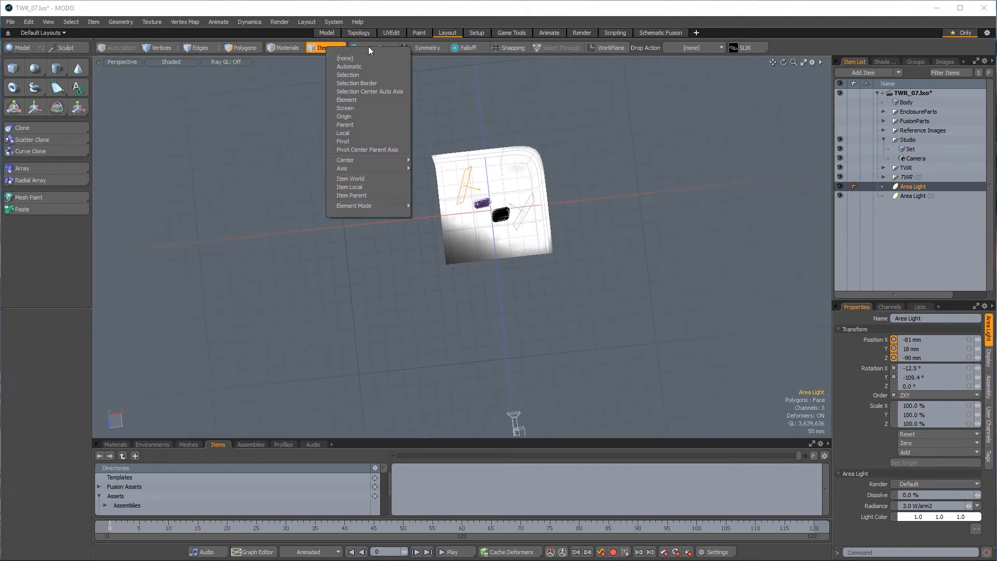
{"action": "left_click", "coordinate": [352, 117]}
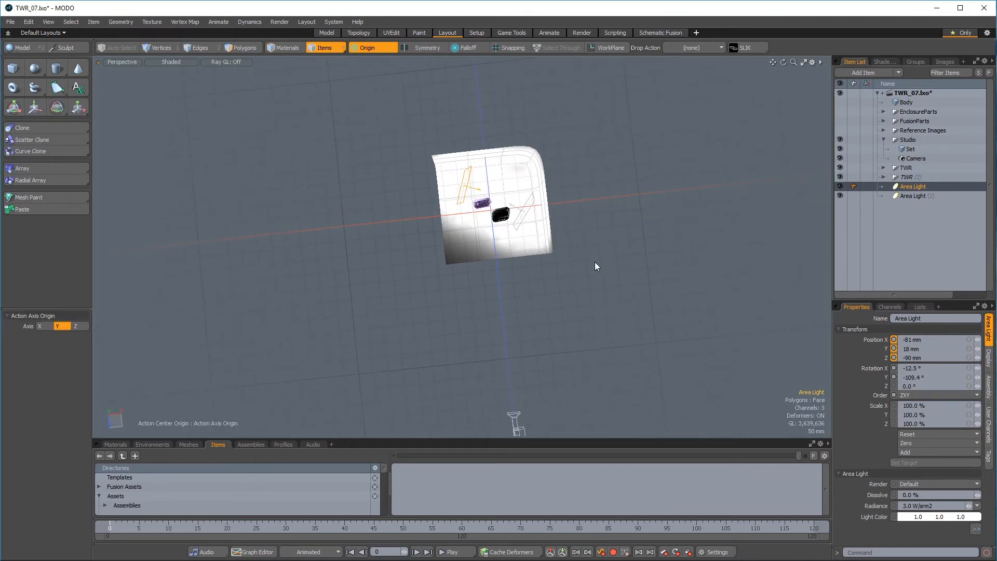
{"action": "key", "text": "e"}
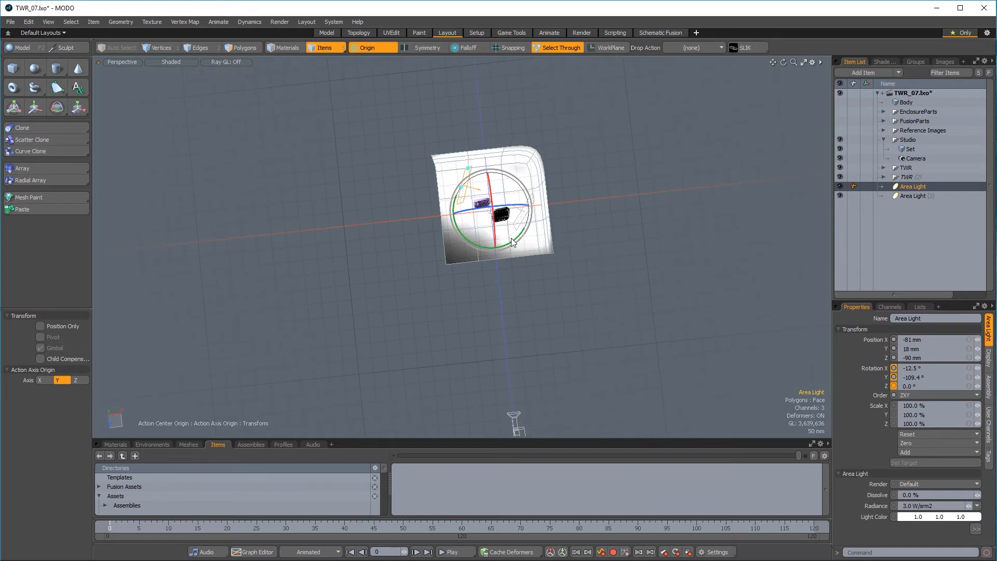
{"action": "left_click", "coordinate": [914, 159]}
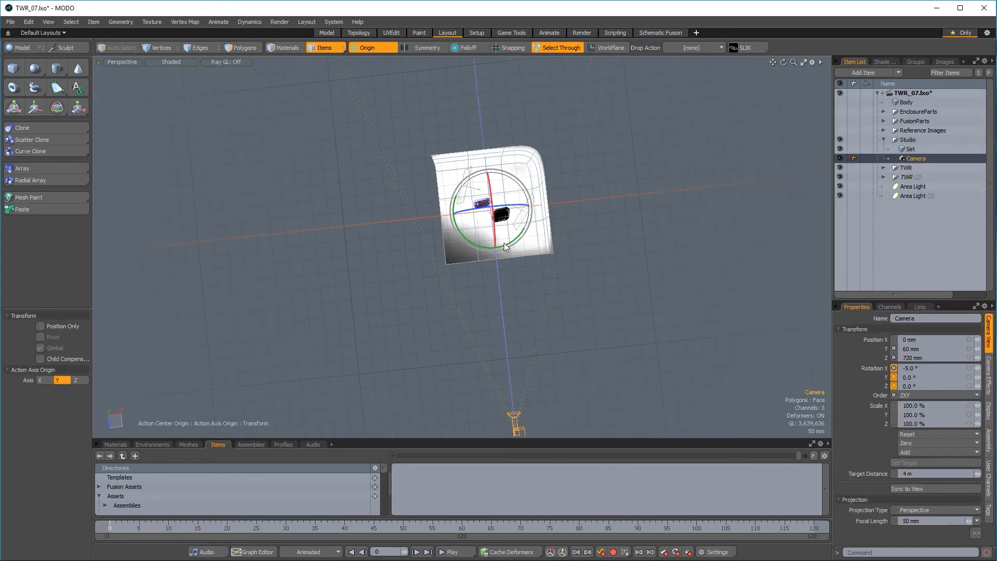
{"action": "left_click_drag", "start_coordinate": [503, 246], "coordinate": [478, 248]}
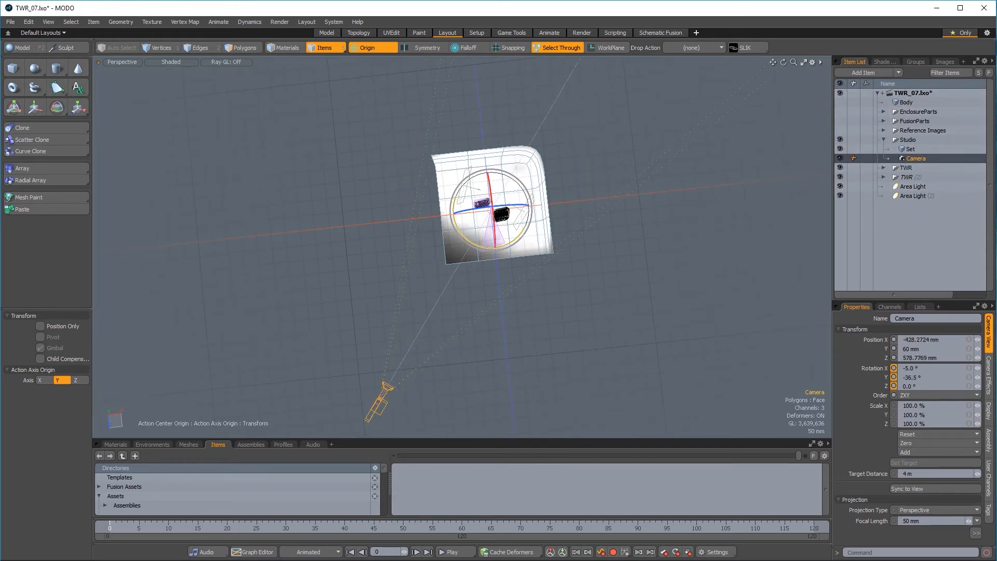
{"action": "scroll", "coordinate": [675, 302], "scroll_direction": "up", "scroll_amount": 3}
{"action": "left_click_drag", "start_coordinate": [675, 301], "coordinate": [523, 278], "text": "alt"}
{"action": "key", "text": "space"}
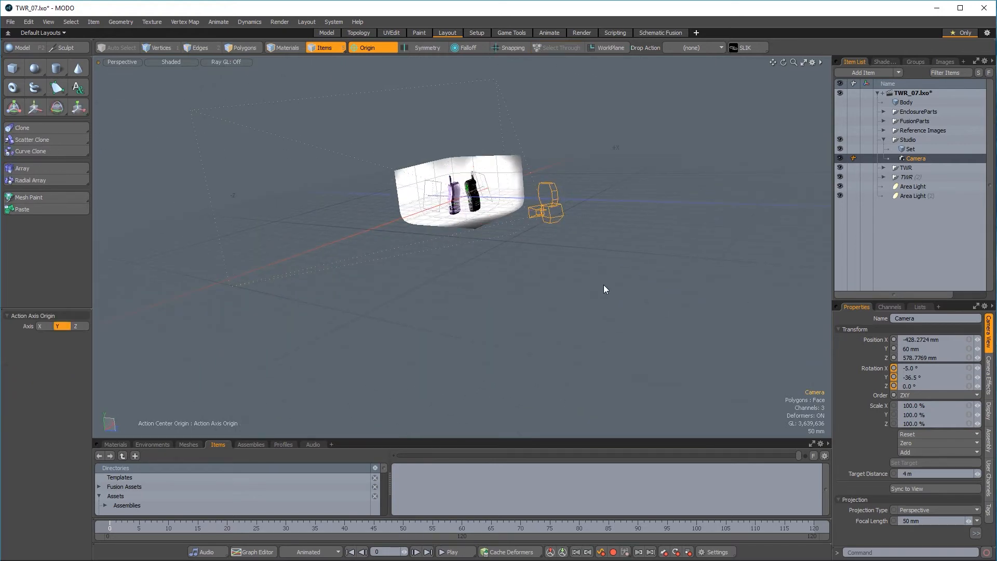
Step: Parent both area lights to the Studio group
{"action": "left_click", "coordinate": [916, 188]}
{"action": "left_click", "coordinate": [916, 194], "text": "shift"}
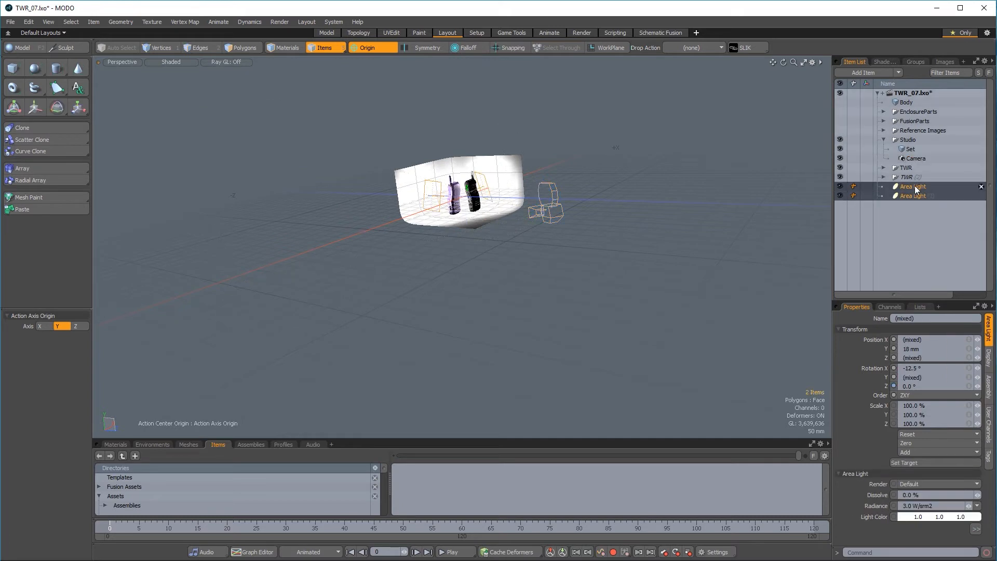
{"action": "left_click_drag", "start_coordinate": [917, 187], "coordinate": [918, 142]}
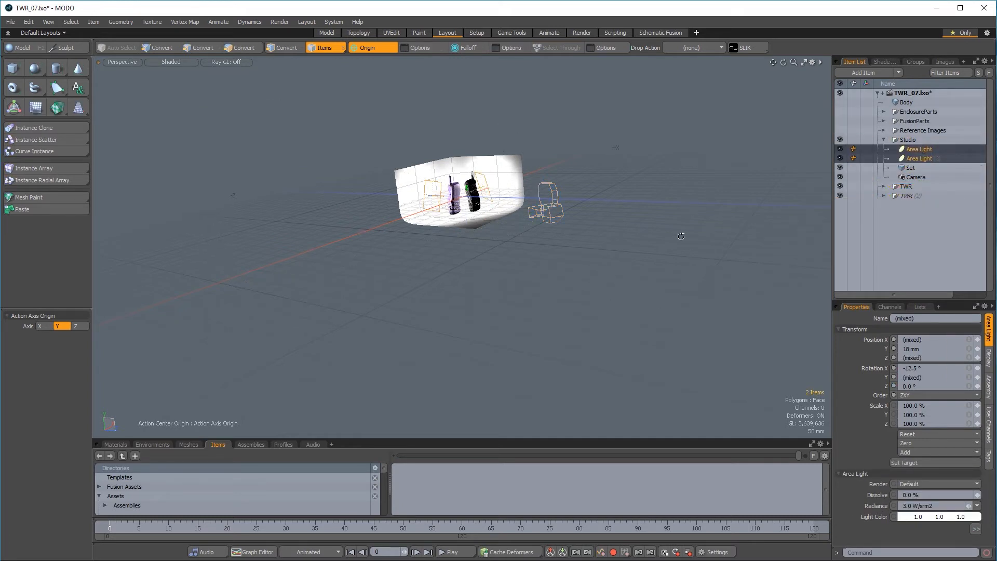
Step: With the action center set to Local, move the camera about 310 mm toward the radios along its local Z axis
{"action": "left_click_drag", "start_coordinate": [604, 306], "coordinate": [654, 279], "text": "alt"}
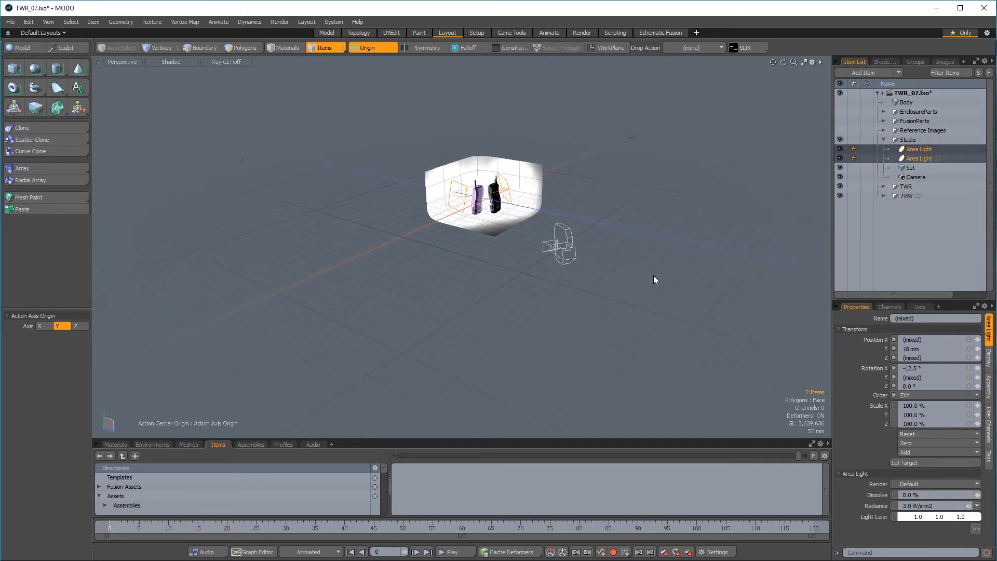
{"action": "key", "text": "ctrl+space"}
{"action": "left_click", "coordinate": [641, 246]}
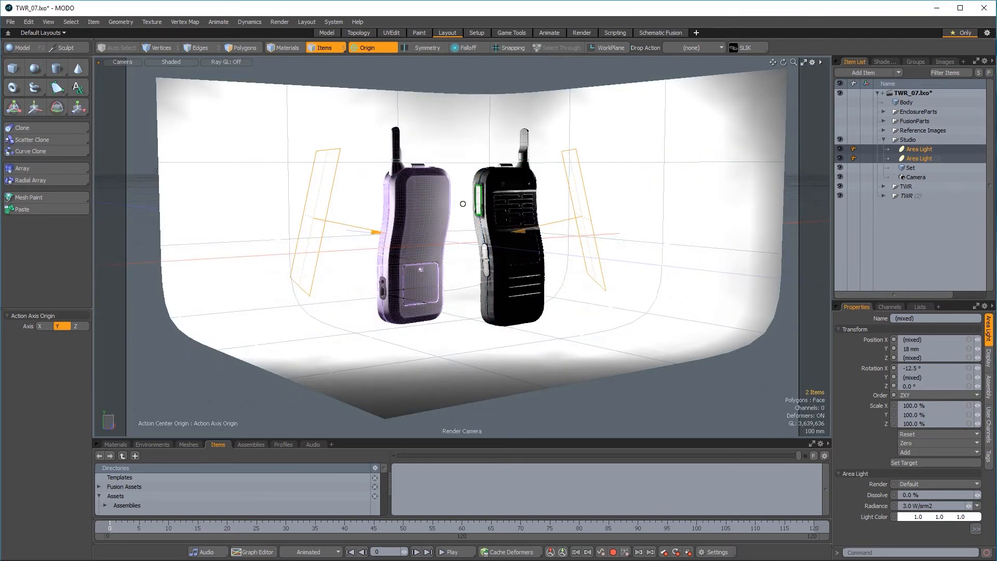
{"action": "key", "text": "ctrl+space"}
{"action": "left_click", "coordinate": [648, 253]}
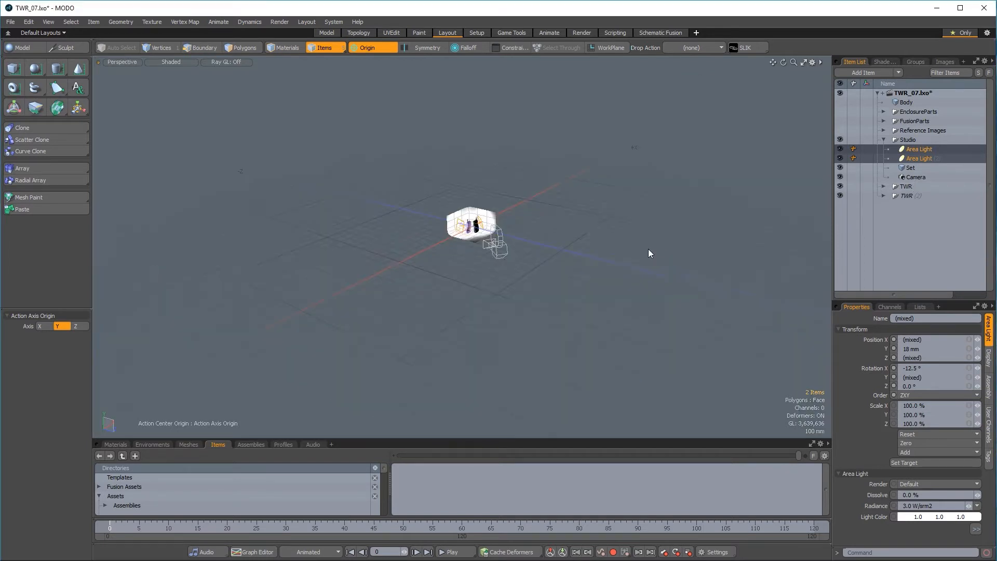
{"action": "left_click", "coordinate": [920, 177]}
{"action": "scroll", "coordinate": [679, 260], "scroll_direction": "up", "scroll_amount": 2}
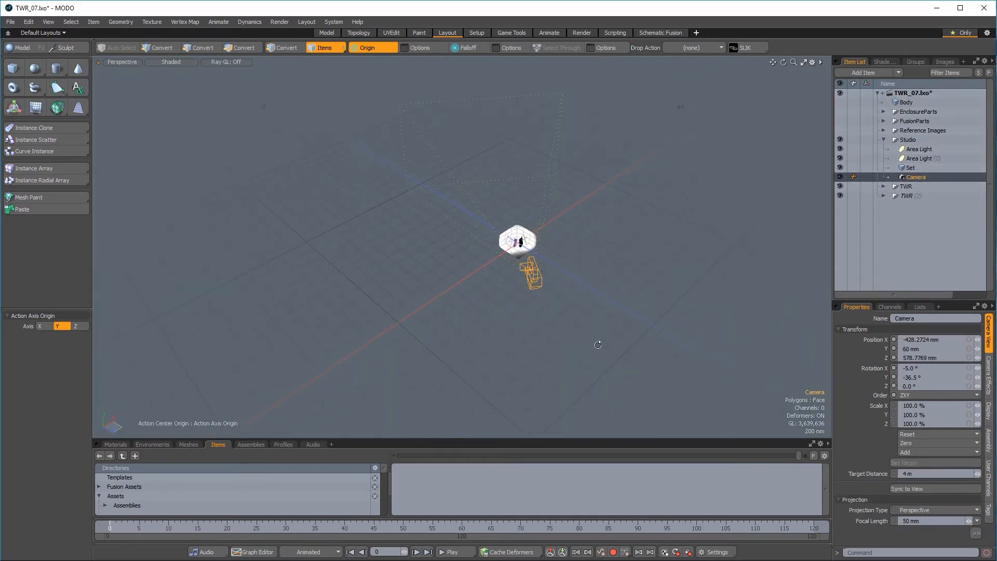
{"action": "key", "text": "w"}
{"action": "scroll", "coordinate": [564, 239], "scroll_direction": "up", "scroll_amount": 1}
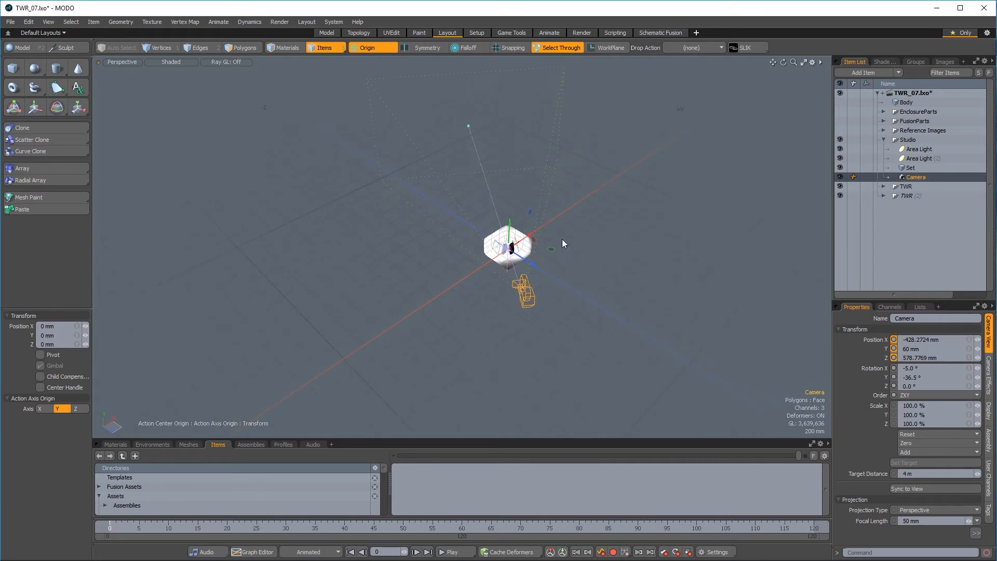
{"action": "left_click", "coordinate": [367, 48]}
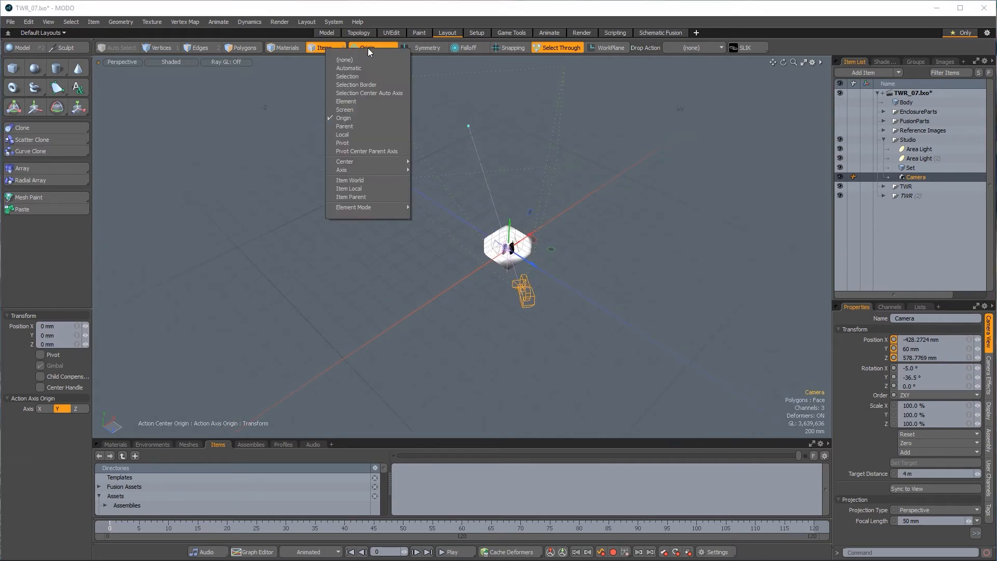
{"action": "left_click", "coordinate": [353, 134]}
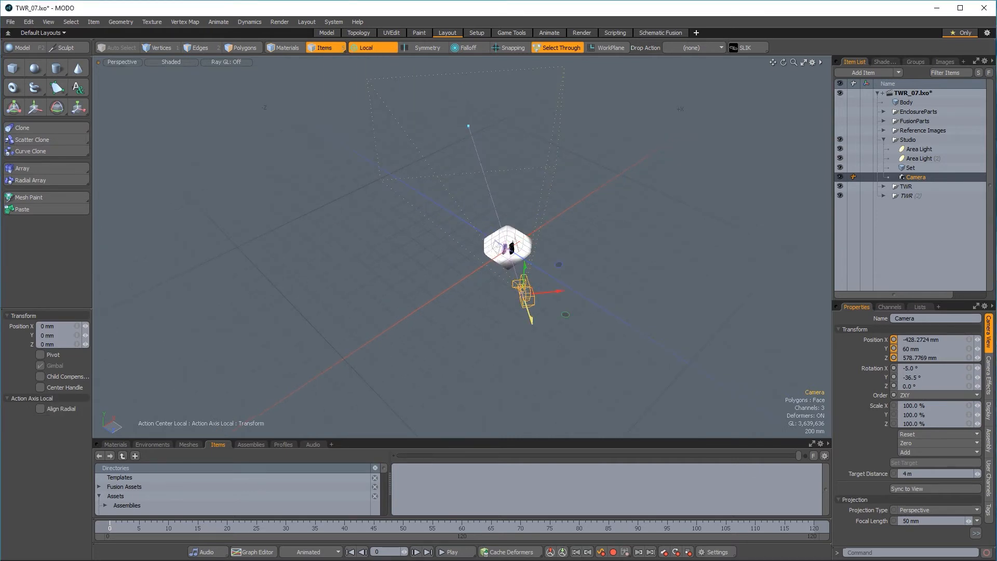
{"action": "left_click_drag", "start_coordinate": [532, 319], "coordinate": [524, 299]}
Step: Look through the render camera, raise it to Y 48 mm, and pull it back slightly to frame both radios with their antennas
{"action": "left_click_drag", "start_coordinate": [605, 305], "coordinate": [463, 309], "text": "alt"}
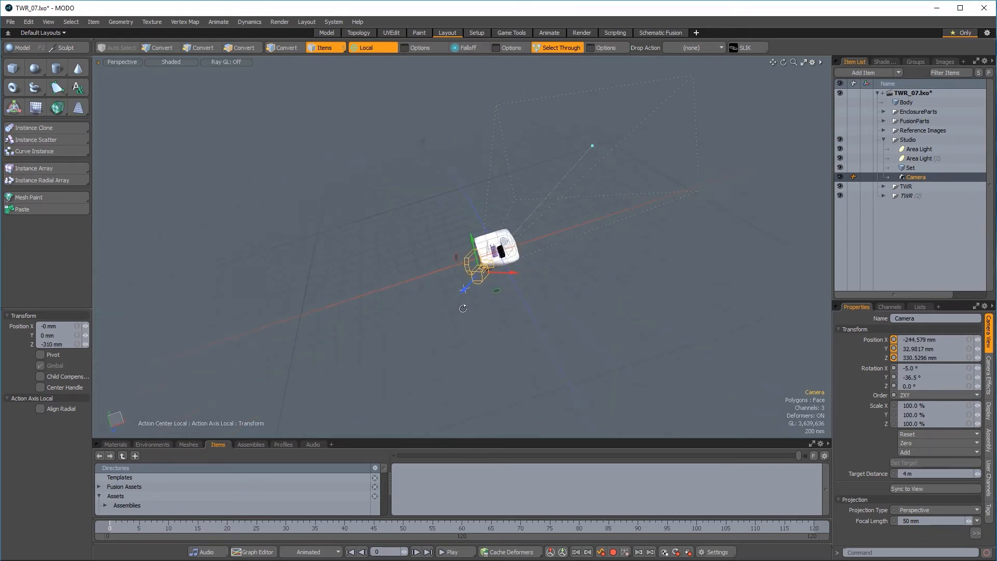
{"action": "key", "text": "ctrl+space"}
{"action": "left_click", "coordinate": [493, 286]}
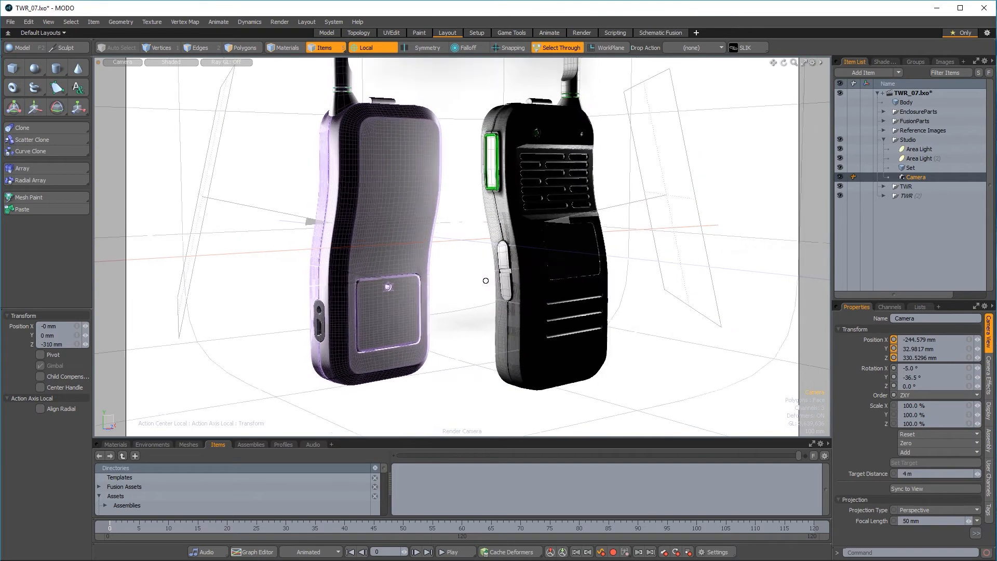
{"action": "scroll", "coordinate": [485, 282], "scroll_direction": "up", "scroll_amount": 3}
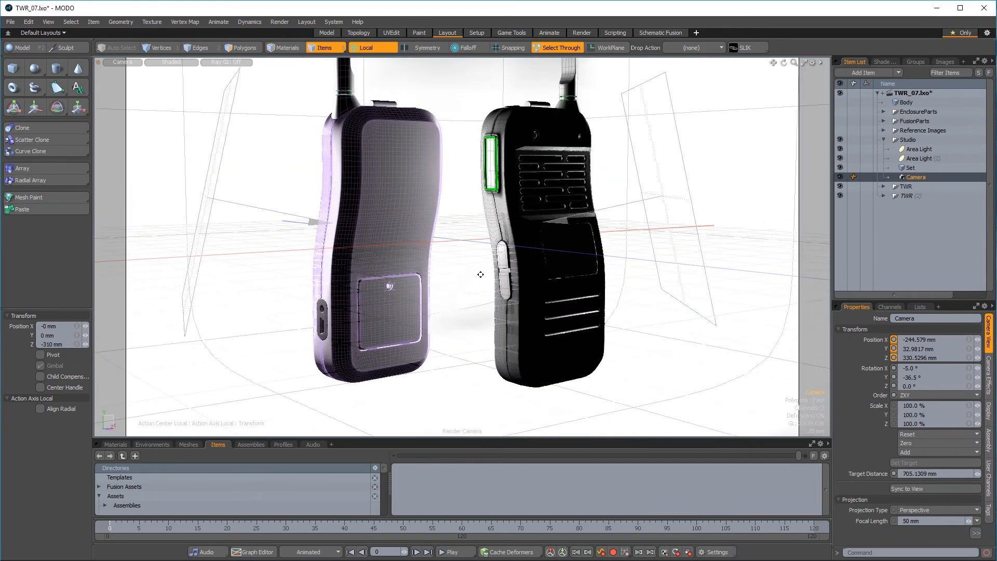
{"action": "left_click_drag", "start_coordinate": [480, 274], "coordinate": [473, 274], "text": "ctrl+alt"}
{"action": "left_click_drag", "start_coordinate": [979, 351], "coordinate": [986, 351]}
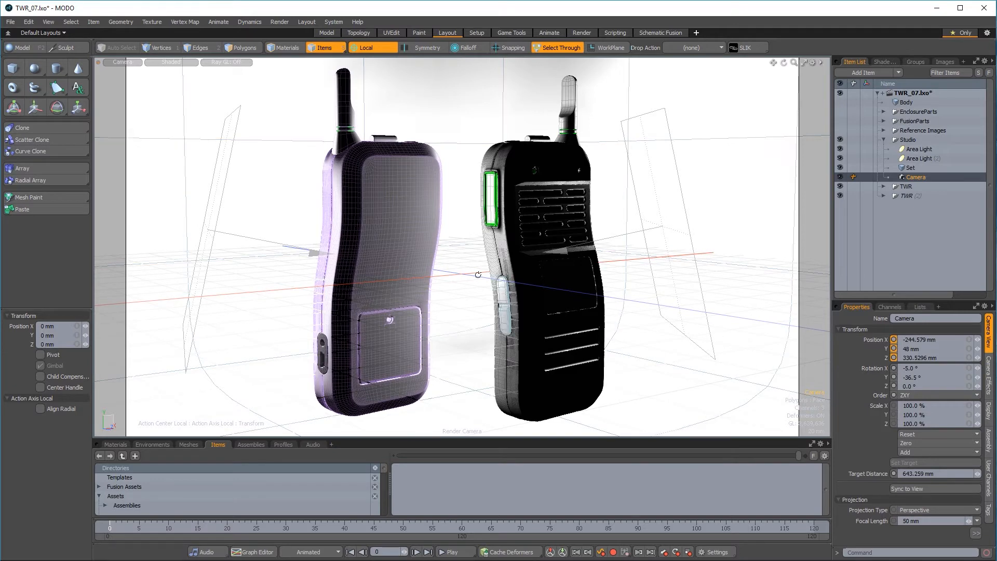
{"action": "left_click_drag", "start_coordinate": [481, 260], "coordinate": [471, 260], "text": "ctrl+alt"}
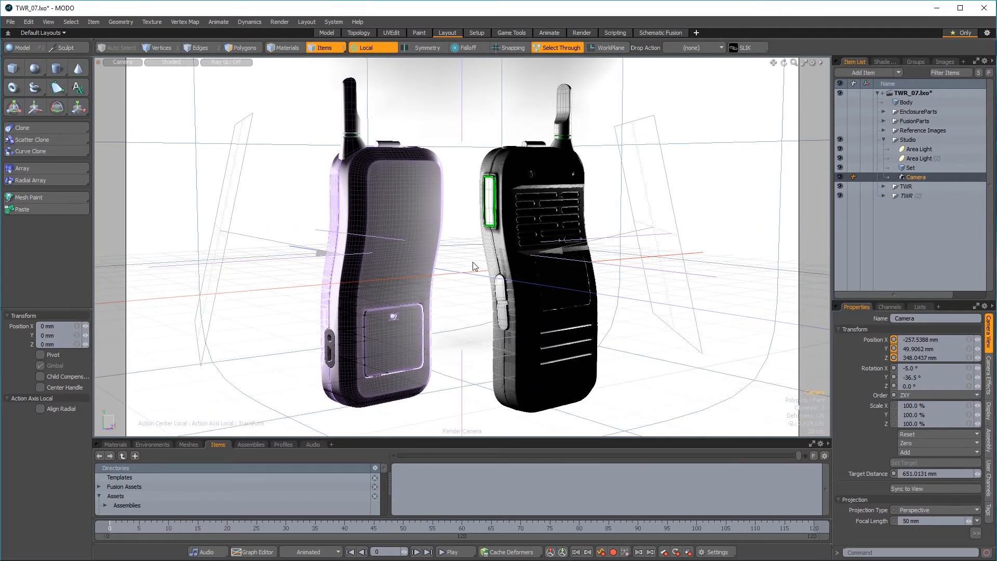
{"action": "key", "text": "space"}
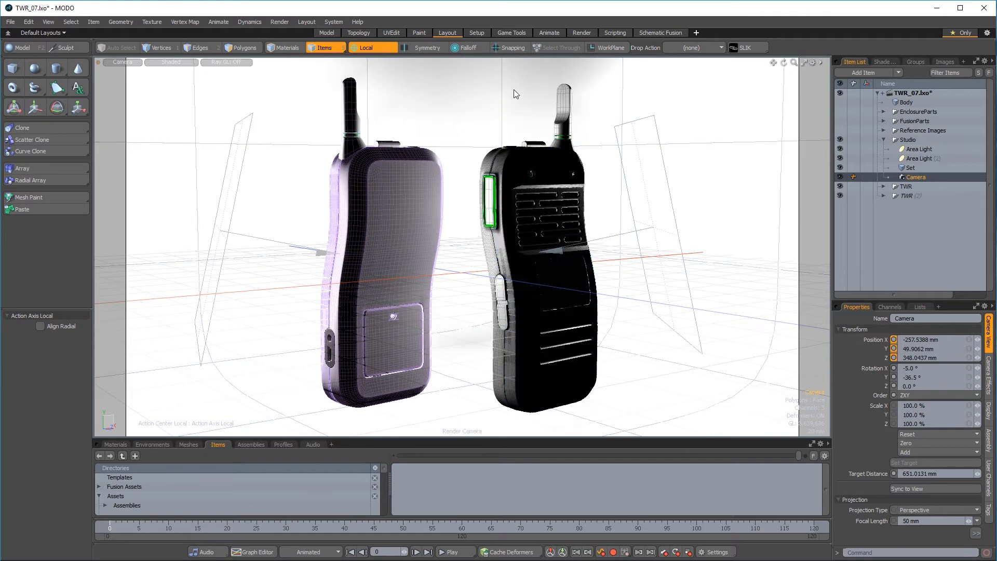
Step: Return to an overview of the studio in the perspective view and save the scene
{"action": "key", "text": "ctrl+space"}
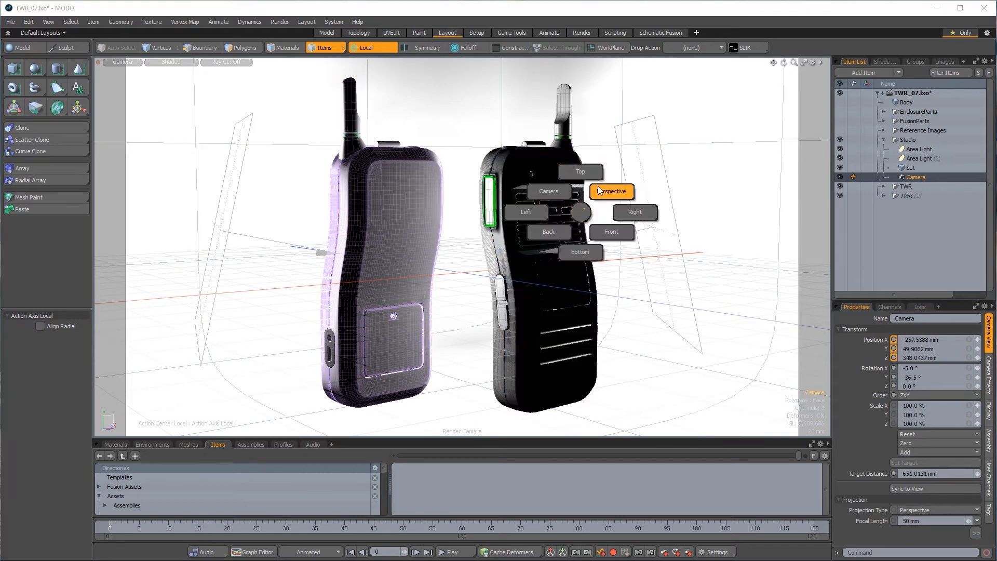
{"action": "left_click", "coordinate": [606, 191]}
{"action": "left_click_drag", "start_coordinate": [631, 191], "coordinate": [599, 289], "text": "alt"}
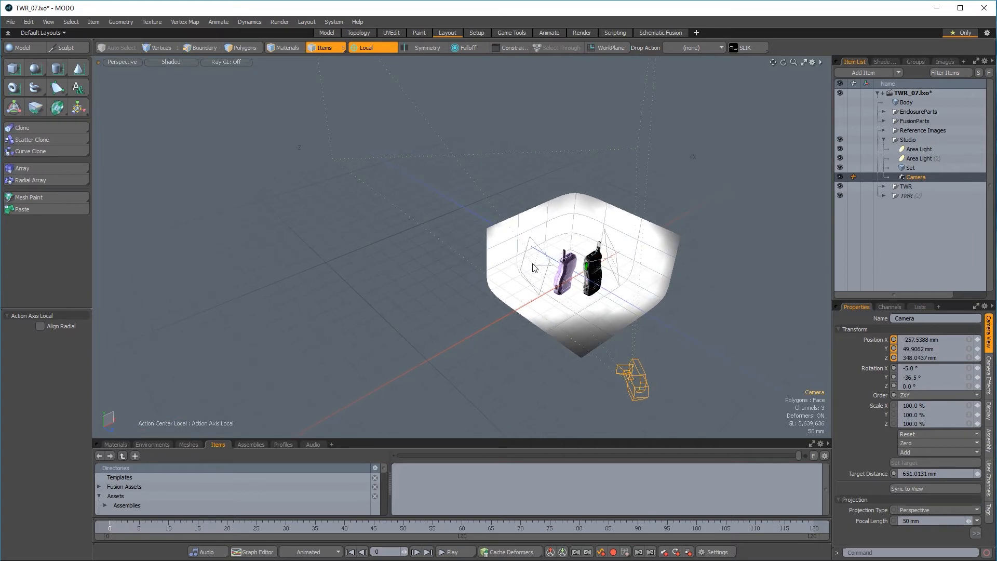
{"action": "key", "text": "ctrl+s"}
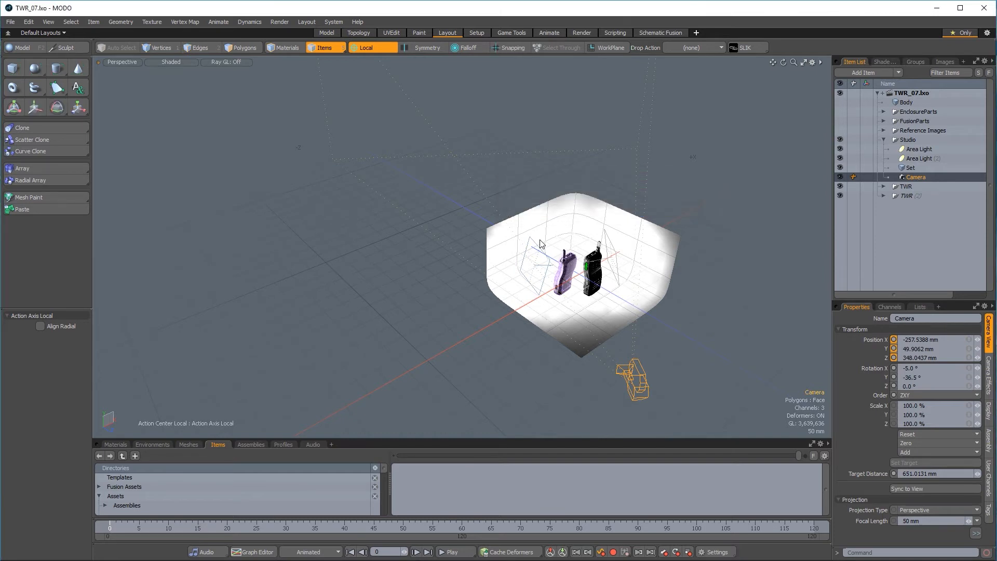
Step: Add a third area light to the Studio group
{"action": "left_click", "coordinate": [909, 160]}
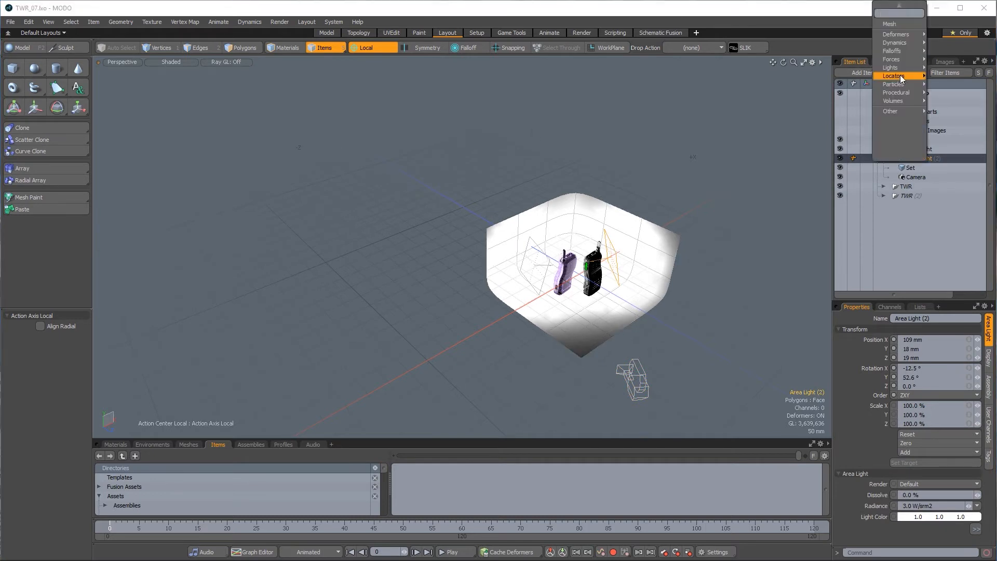
{"action": "mouse_move", "coordinate": [905, 68]}
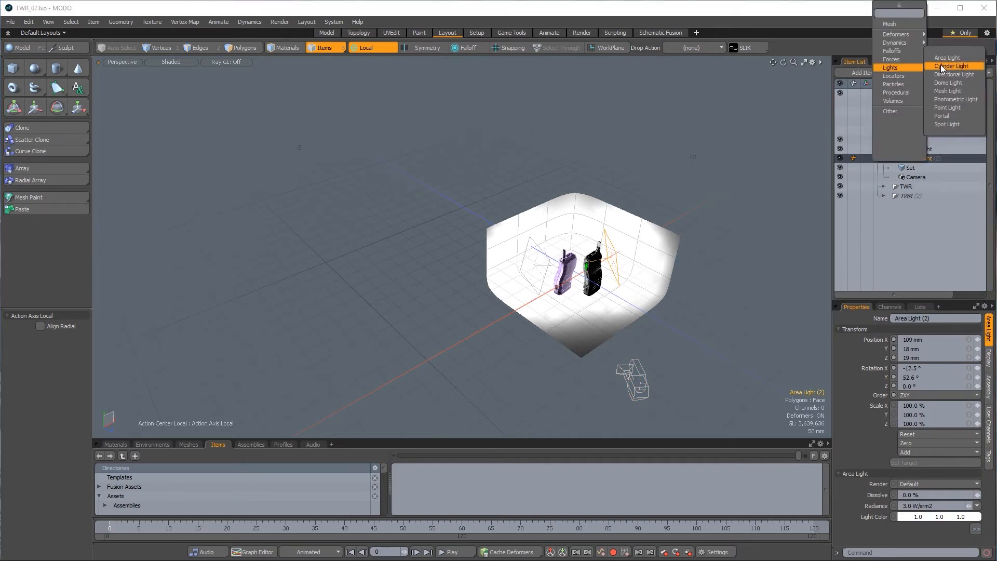
{"action": "left_click", "coordinate": [941, 58]}
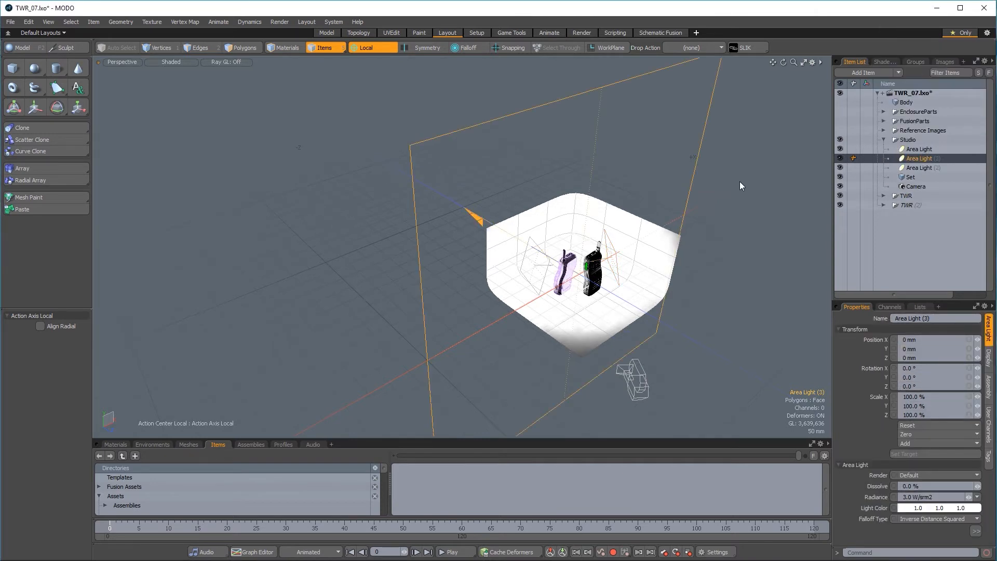
Step: Shrink the new area light's width and height so its frame roughly spans the two radios
{"action": "key", "text": "y"}
{"action": "left_click_drag", "start_coordinate": [427, 360], "coordinate": [548, 292]}
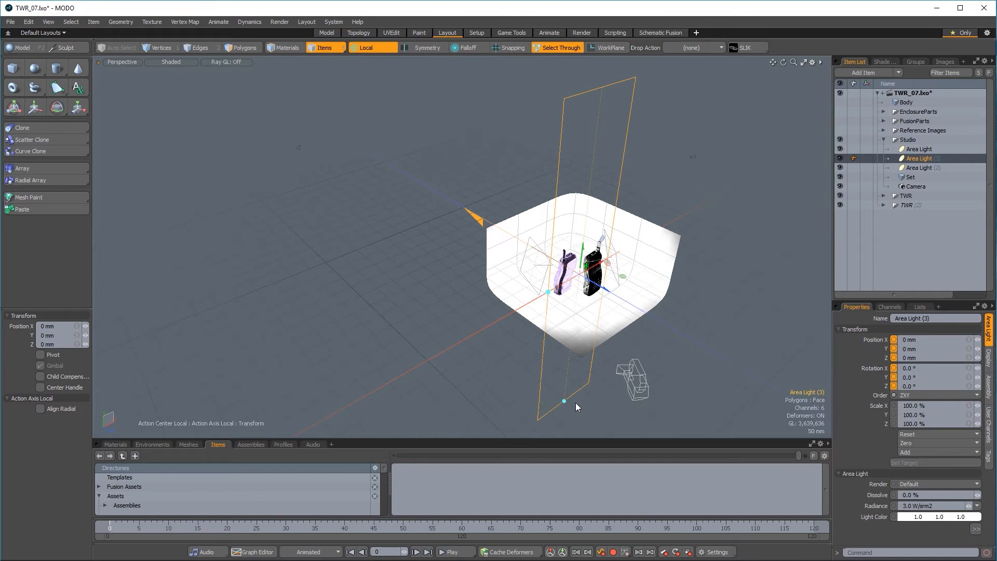
{"action": "left_click_drag", "start_coordinate": [562, 403], "coordinate": [576, 300]}
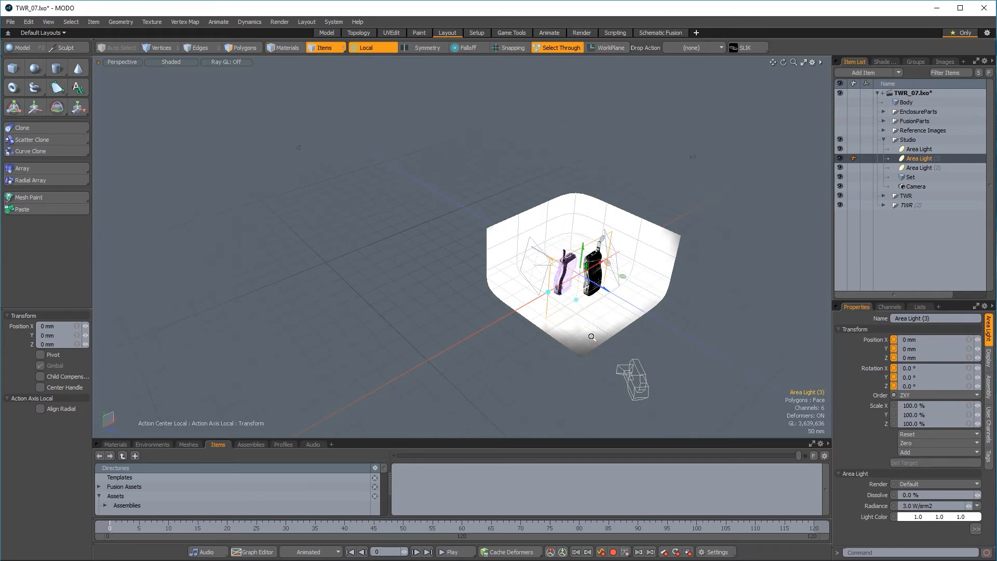
{"action": "left_click_drag", "start_coordinate": [591, 337], "coordinate": [674, 313], "text": "ctrl+alt"}
{"action": "left_click_drag", "start_coordinate": [575, 302], "coordinate": [573, 392], "text": "alt+shift"}
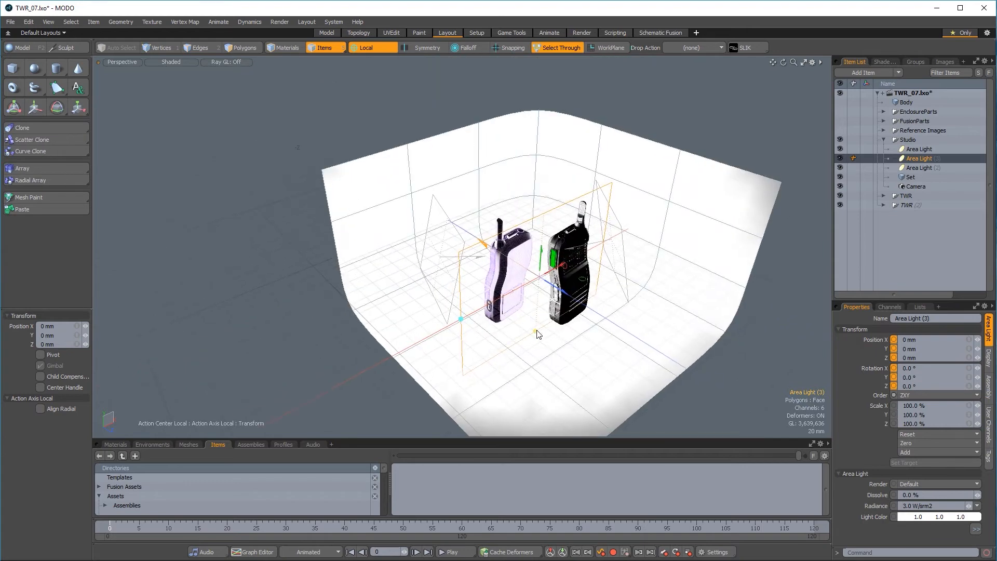
{"action": "left_click_drag", "start_coordinate": [538, 334], "coordinate": [488, 306]}
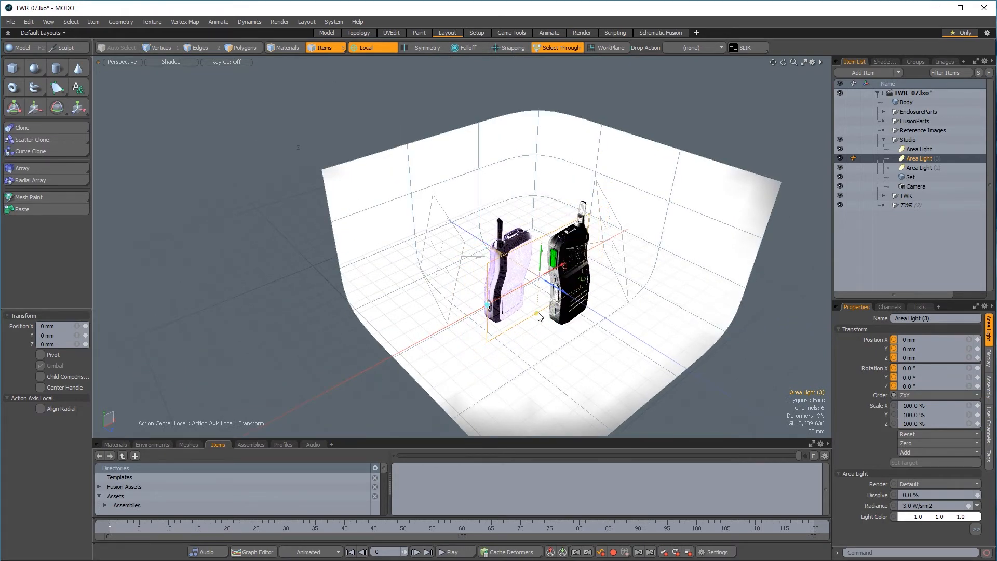
Step: Rotate the new area light to -60.5° about X so that it tilts steeply downward
{"action": "mouse_move", "coordinate": [567, 384]}
{"action": "left_mouse_down", "text": "alt"}
{"action": "mouse_move", "coordinate": [581, 395]}
{"action": "mouse_move", "coordinate": [551, 332]}
{"action": "left_mouse_up", "text": "alt"}
{"action": "scroll", "coordinate": [550, 307], "scroll_direction": "up", "scroll_amount": 2}
{"action": "left_click_drag", "start_coordinate": [550, 294], "coordinate": [575, 352], "text": "alt"}
{"action": "key", "text": "e"}
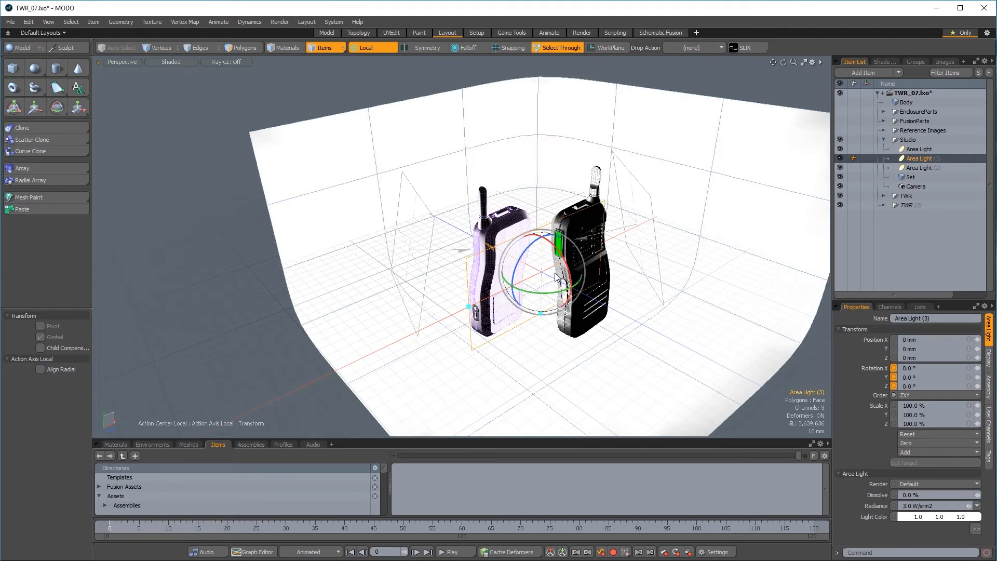
{"action": "left_click_drag", "start_coordinate": [556, 276], "coordinate": [570, 299]}
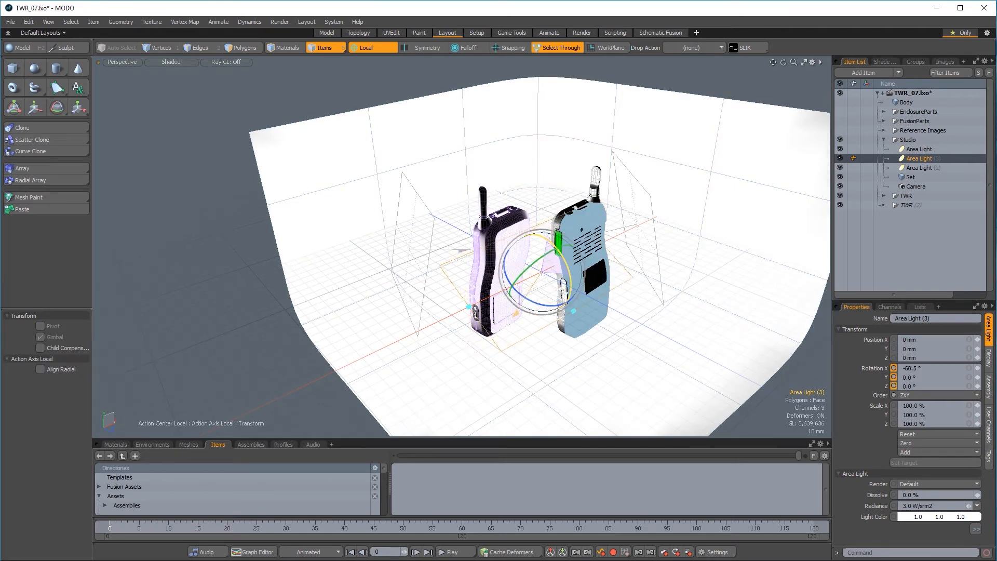
Step: In the top view, turn the new area light to -41° about the Y axis
{"action": "left_click_drag", "start_coordinate": [548, 366], "coordinate": [503, 417], "text": "alt"}
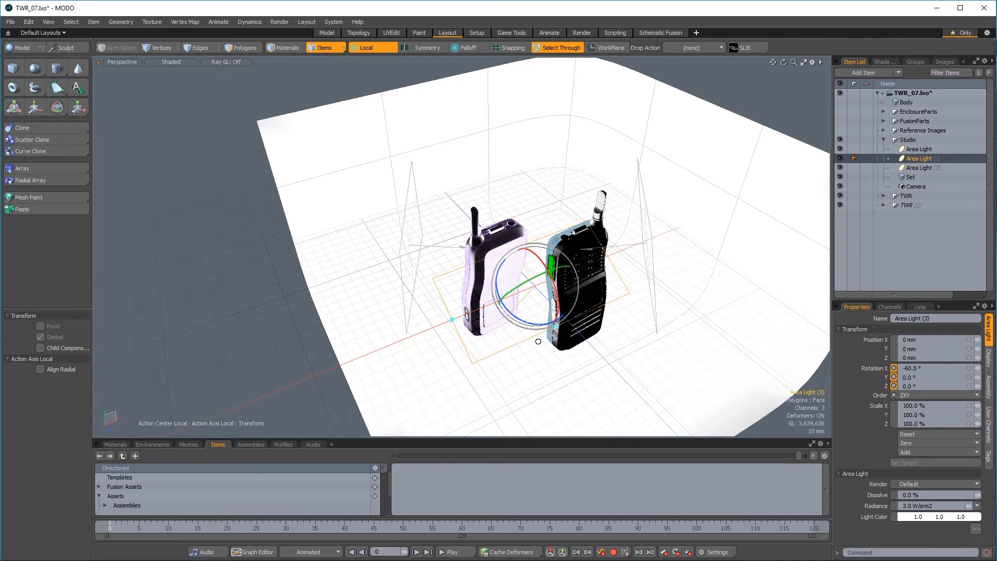
{"action": "left_click_drag", "start_coordinate": [539, 342], "coordinate": [474, 345], "text": "alt"}
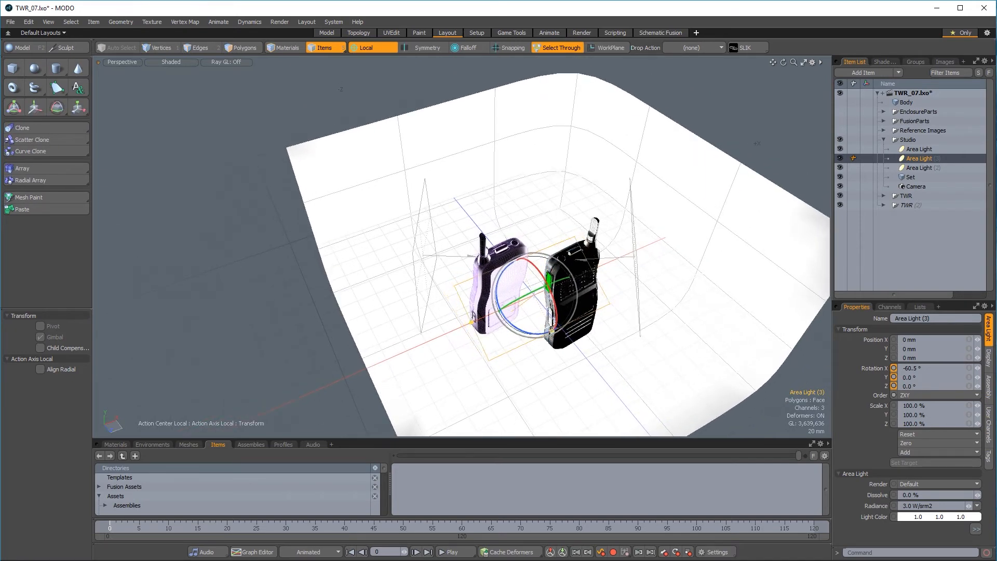
{"action": "mouse_move", "coordinate": [537, 343]}
{"action": "left_mouse_down", "text": "alt"}
{"action": "mouse_move", "coordinate": [550, 451]}
{"action": "mouse_move", "coordinate": [539, 340]}
{"action": "left_mouse_up", "text": "alt"}
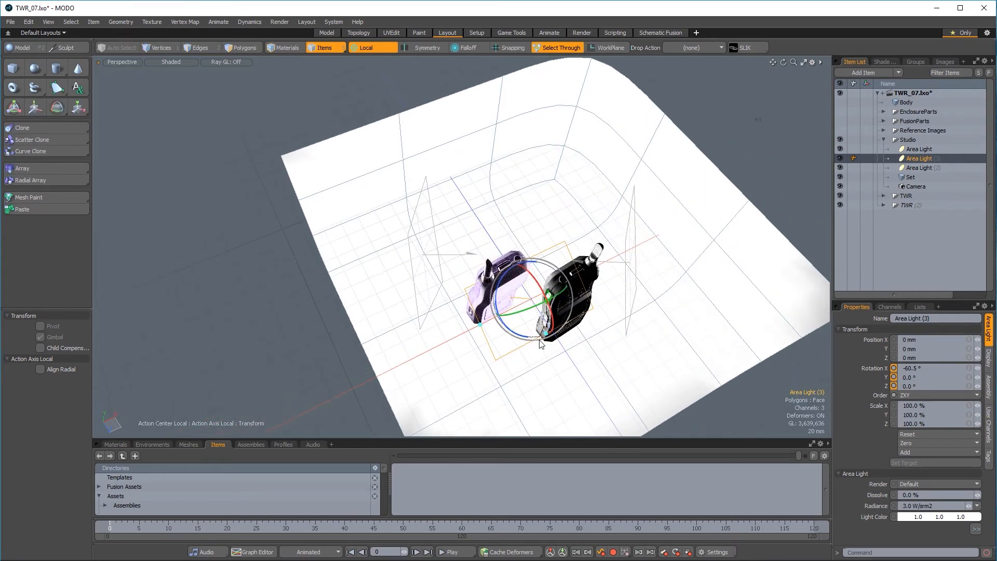
{"action": "key", "text": "ctrl+space"}
{"action": "left_click", "coordinate": [541, 301]}
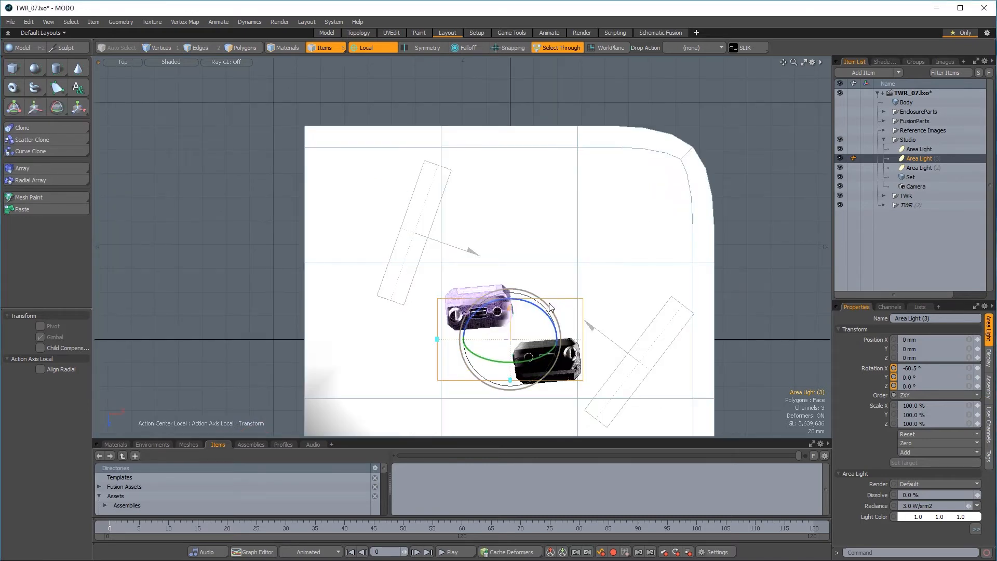
{"action": "left_click_drag", "start_coordinate": [550, 307], "coordinate": [519, 288]}
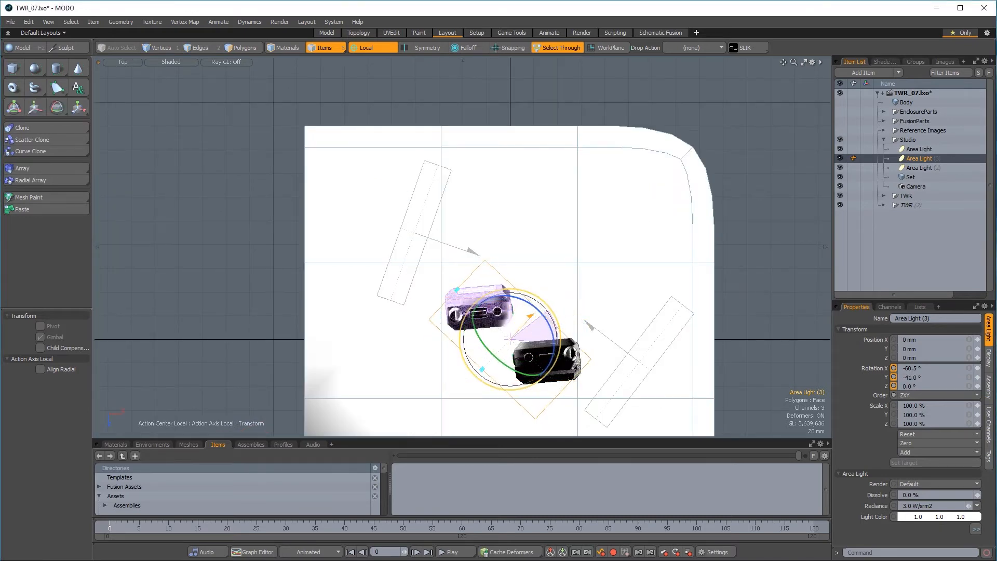
{"action": "left_click_drag", "start_coordinate": [563, 343], "coordinate": [564, 341]}
Step: Clear the action center and move the new area light behind the radios to X 48 mm, Z -57 mm
{"action": "scroll", "coordinate": [568, 345], "scroll_direction": "down", "scroll_amount": 1}
{"action": "key", "text": "w"}
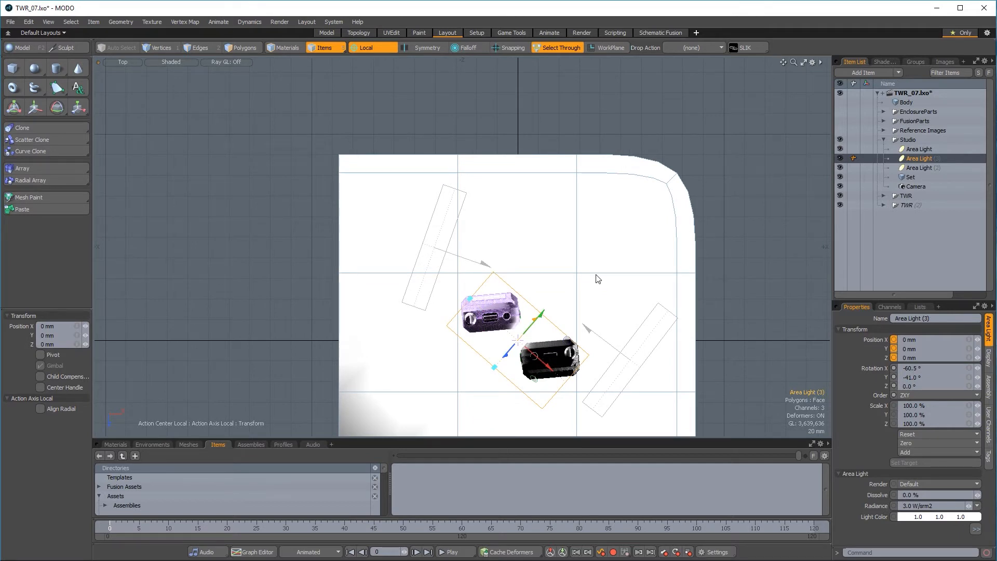
{"action": "left_click", "coordinate": [365, 49]}
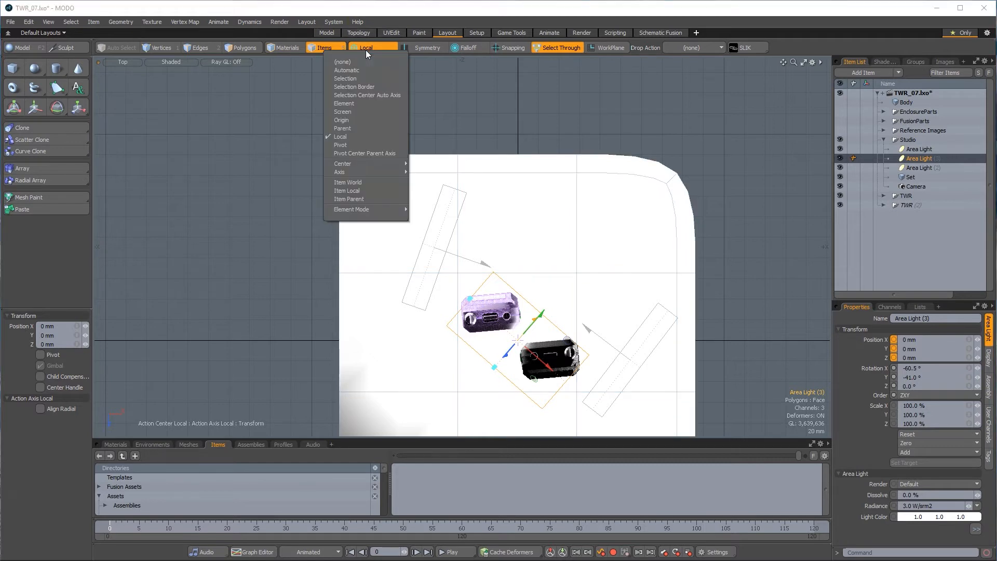
{"action": "left_click", "coordinate": [372, 59]}
{"action": "left_click_drag", "start_coordinate": [555, 385], "coordinate": [605, 320]}
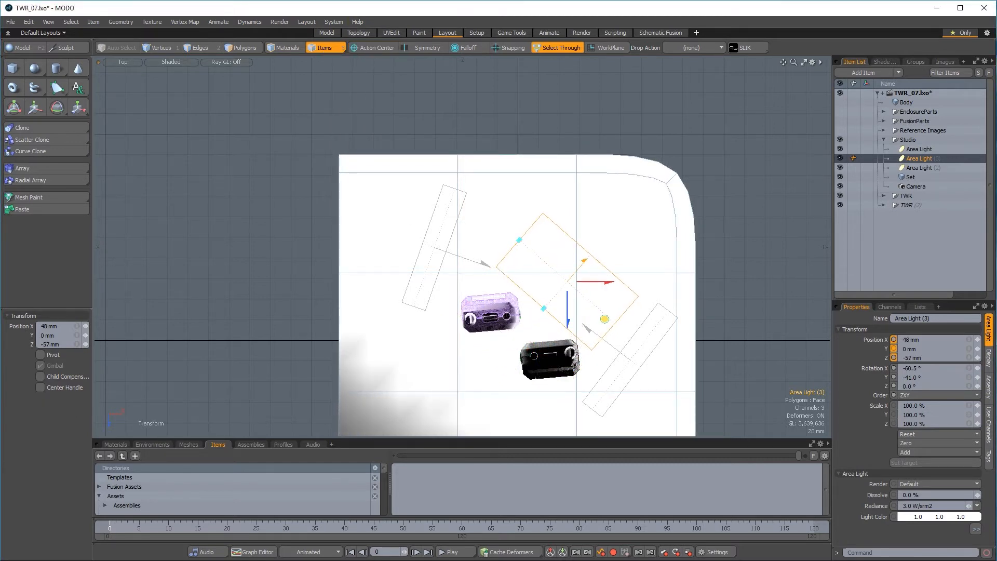
Step: Inspect the new area light's placement around the two radios in a perspective view and drop the transform tool
{"action": "key", "text": "ctrl+space"}
{"action": "left_click", "coordinate": [692, 280]}
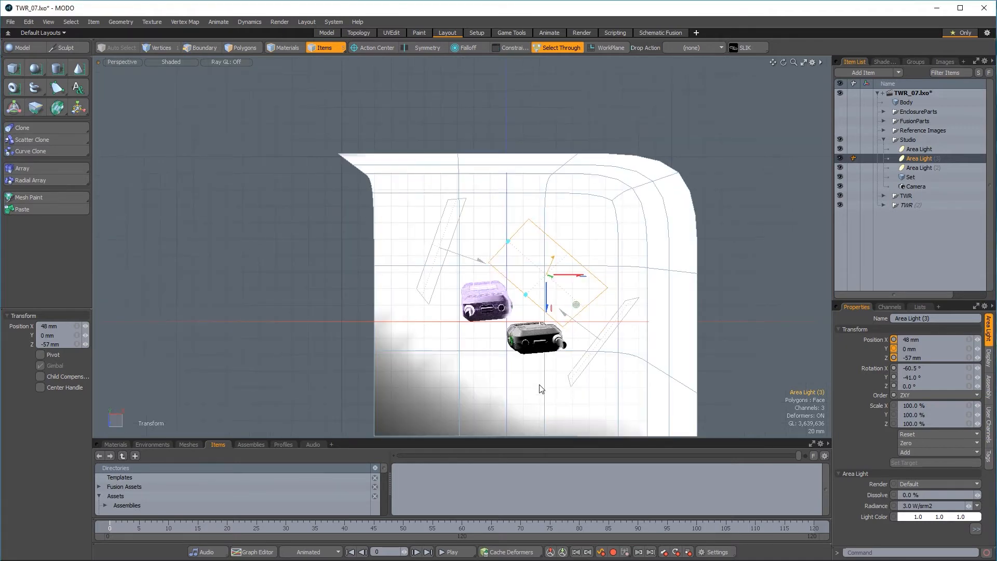
{"action": "left_click_drag", "start_coordinate": [540, 385], "coordinate": [512, 244], "text": "alt"}
{"action": "scroll", "coordinate": [512, 244], "scroll_direction": "up", "scroll_amount": 2}
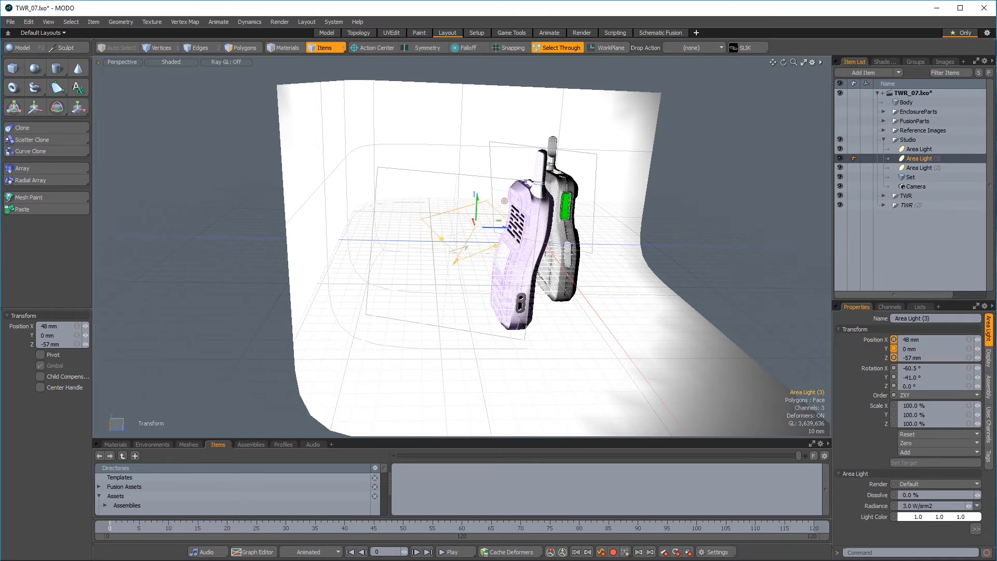
{"action": "key", "text": "space"}
{"action": "left_click_drag", "start_coordinate": [549, 296], "coordinate": [472, 285], "text": "alt"}
{"action": "scroll", "coordinate": [572, 252], "scroll_direction": "down", "scroll_amount": 3}
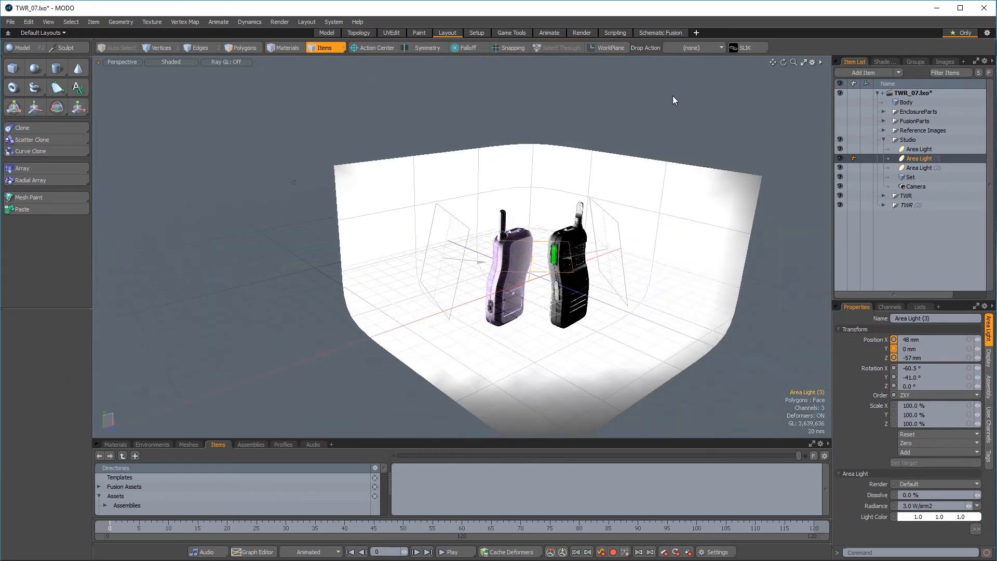
Step: Switch to the Render layout, enlarge the render preview and show the 3D view beneath it
{"action": "left_click", "coordinate": [590, 31]}
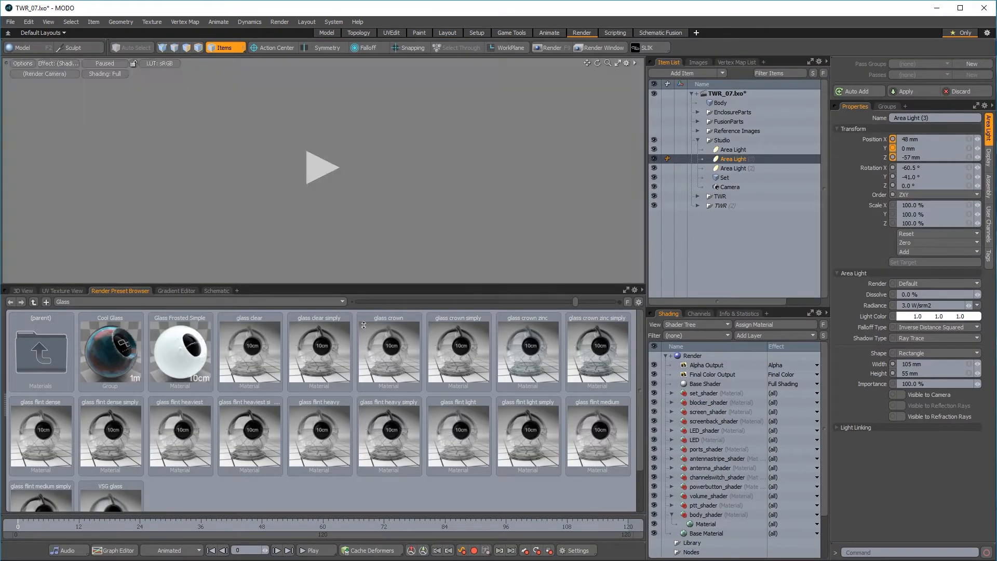
{"action": "left_click_drag", "start_coordinate": [360, 284], "coordinate": [361, 335]}
{"action": "left_click", "coordinate": [21, 340]}
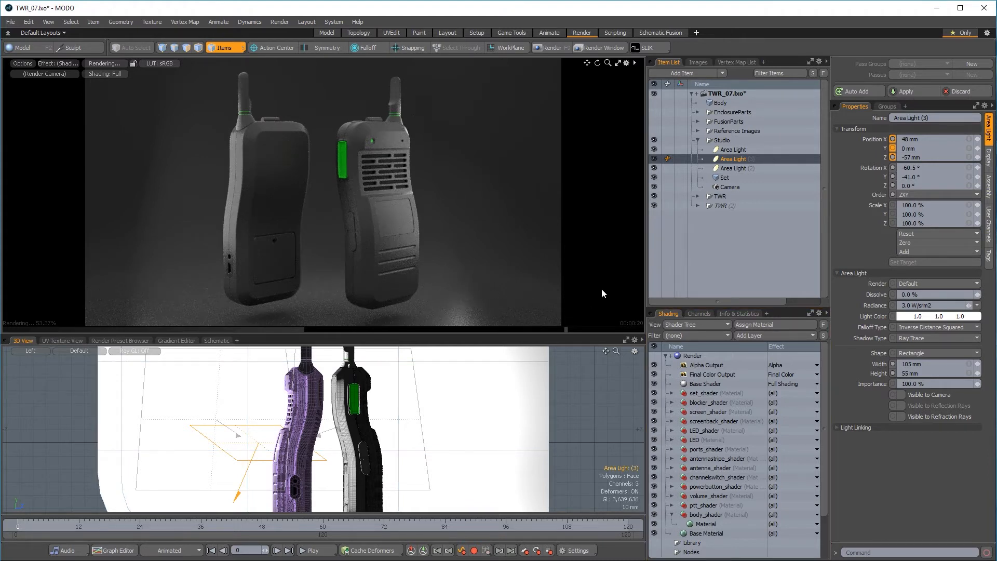
Step: Set the set_shader material's Fresnel to 50% and darken its diffuse color to 0.16 gray
{"action": "left_click", "coordinate": [671, 393]}
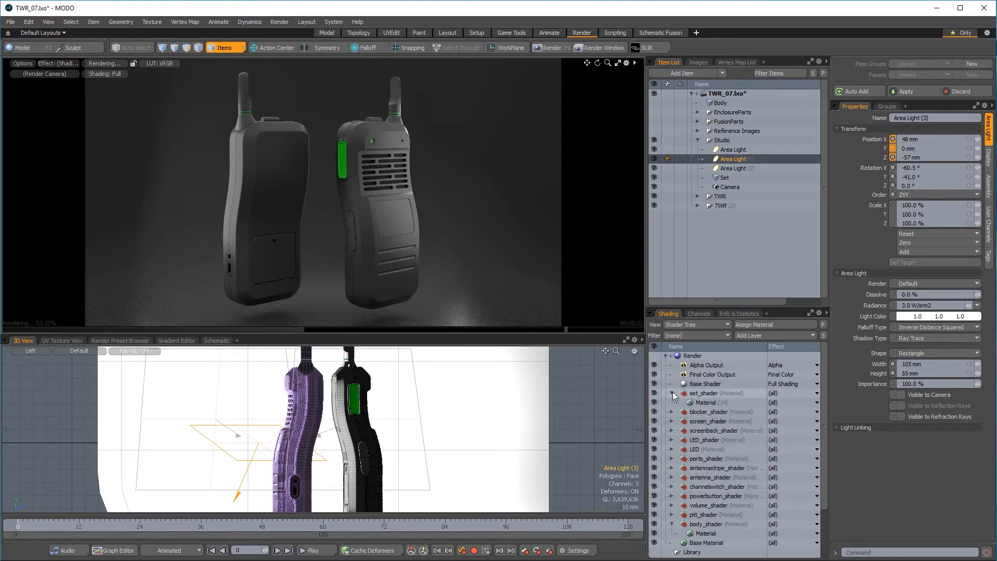
{"action": "left_click", "coordinate": [702, 405]}
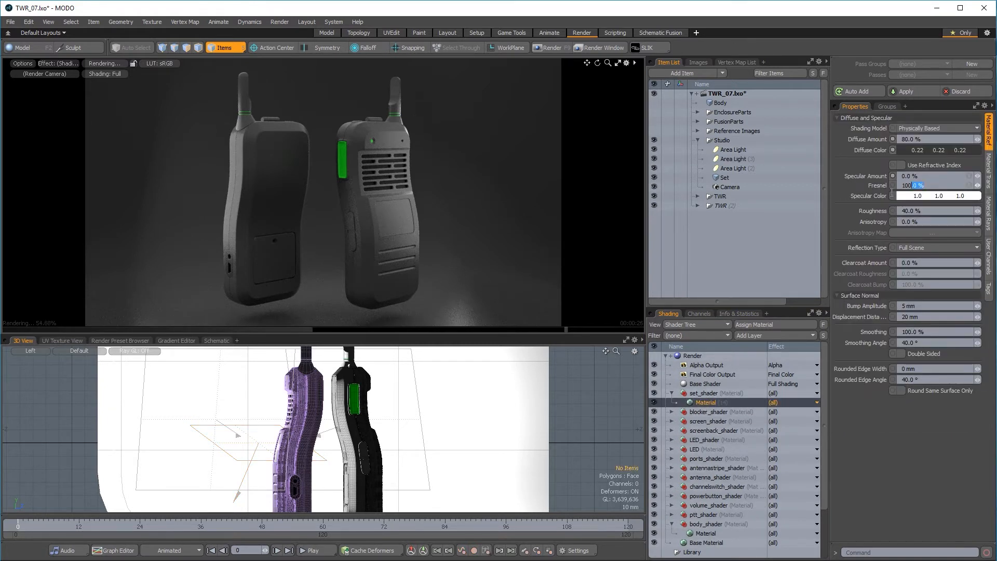
{"action": "type", "text": "50"}
{"action": "key", "text": "Return"}
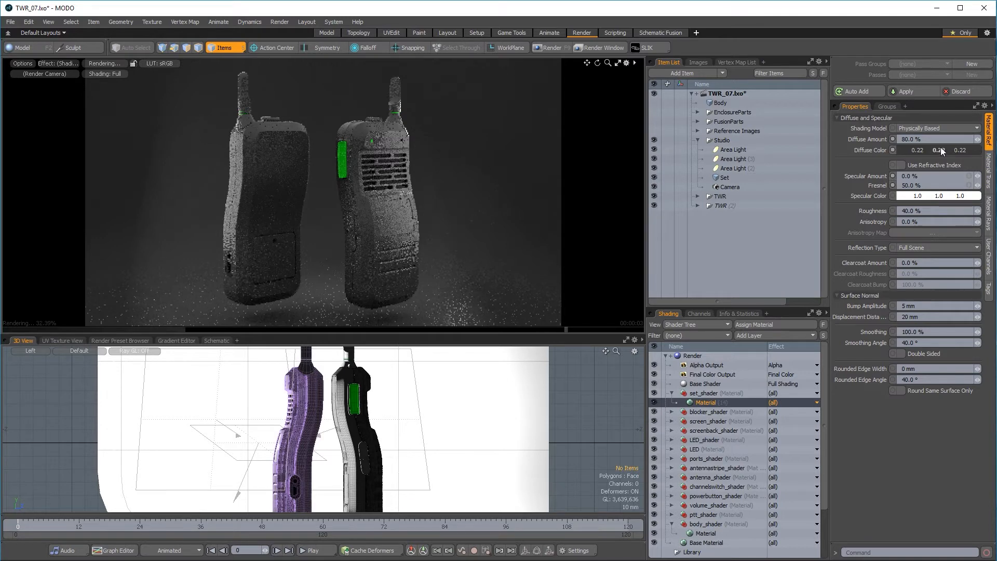
{"action": "left_click_drag", "start_coordinate": [940, 149], "coordinate": [929, 149]}
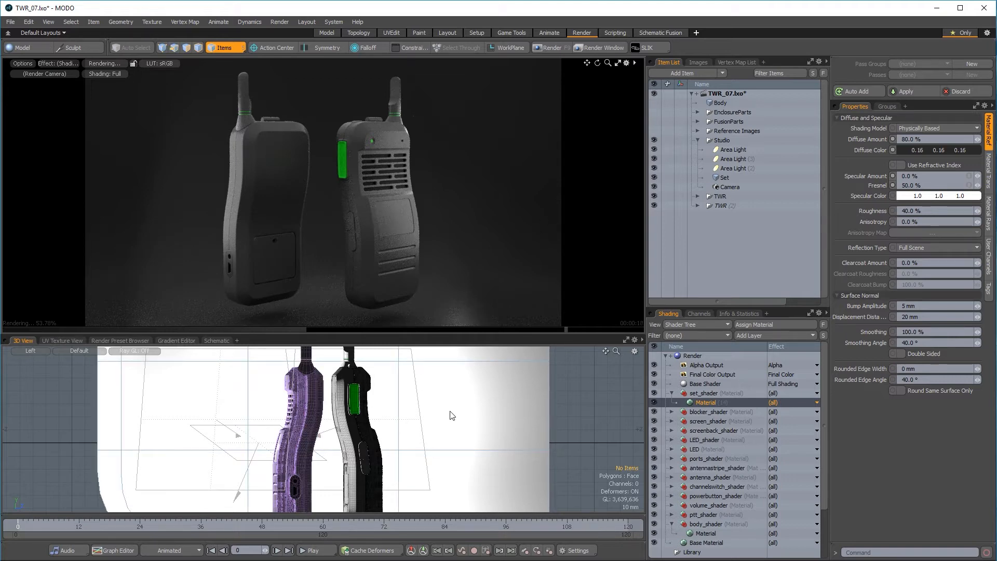
Step: Shrink the original Area Light to 73 mm wide by 70 mm high and move it to X -111 mm, Z -66 mm
{"action": "key", "text": "ctrl+space"}
{"action": "left_click", "coordinate": [481, 391]}
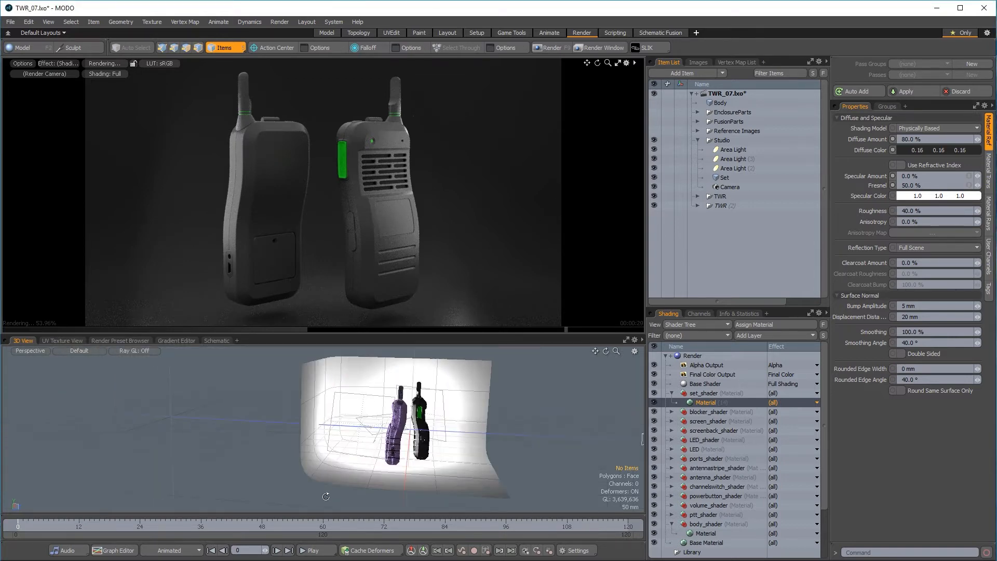
{"action": "left_click_drag", "start_coordinate": [433, 423], "coordinate": [370, 376], "text": "alt"}
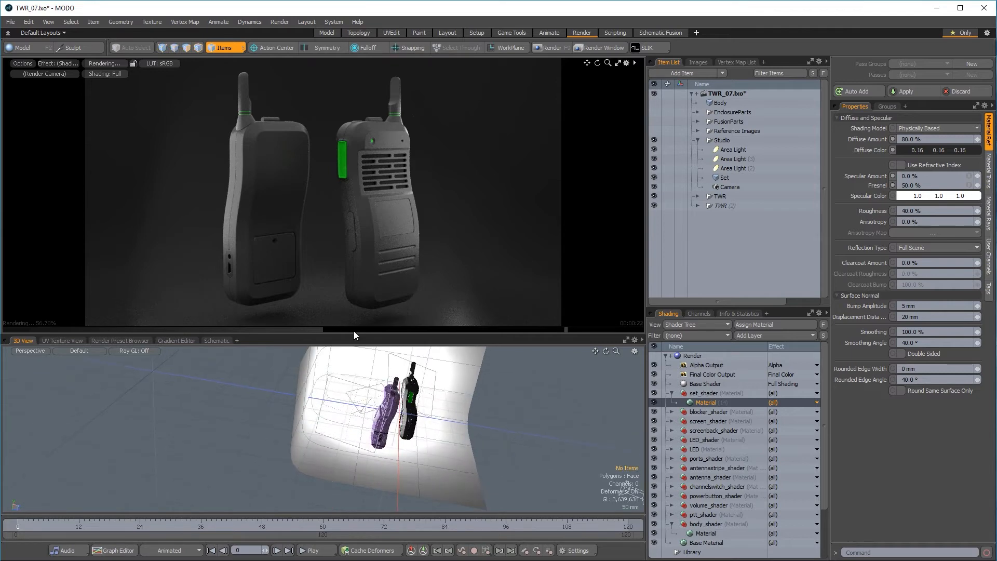
{"action": "left_click", "coordinate": [348, 382]}
{"action": "scroll", "coordinate": [370, 415], "scroll_direction": "up", "scroll_amount": 1}
{"action": "key", "text": "w"}
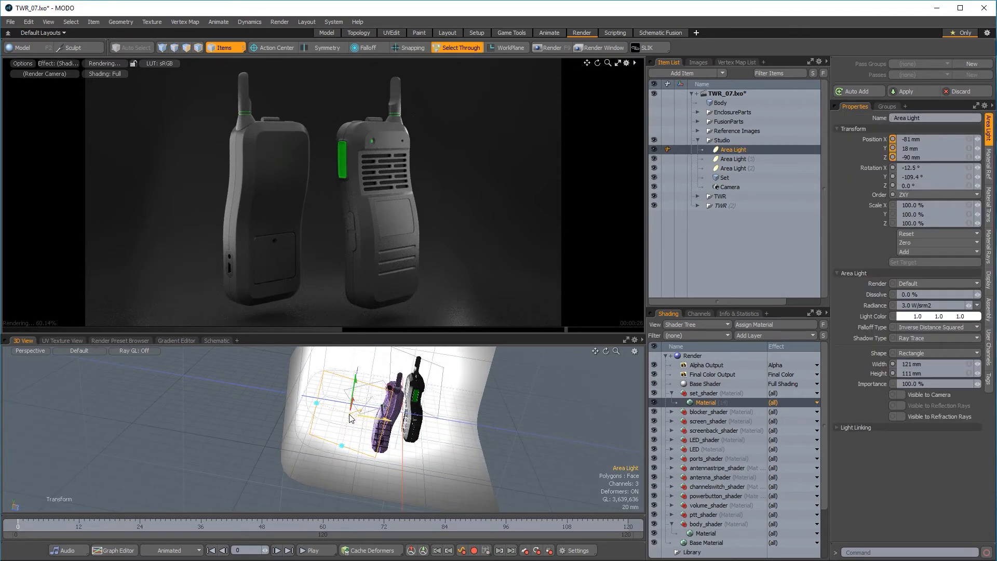
{"action": "left_click_drag", "start_coordinate": [316, 403], "coordinate": [330, 407]}
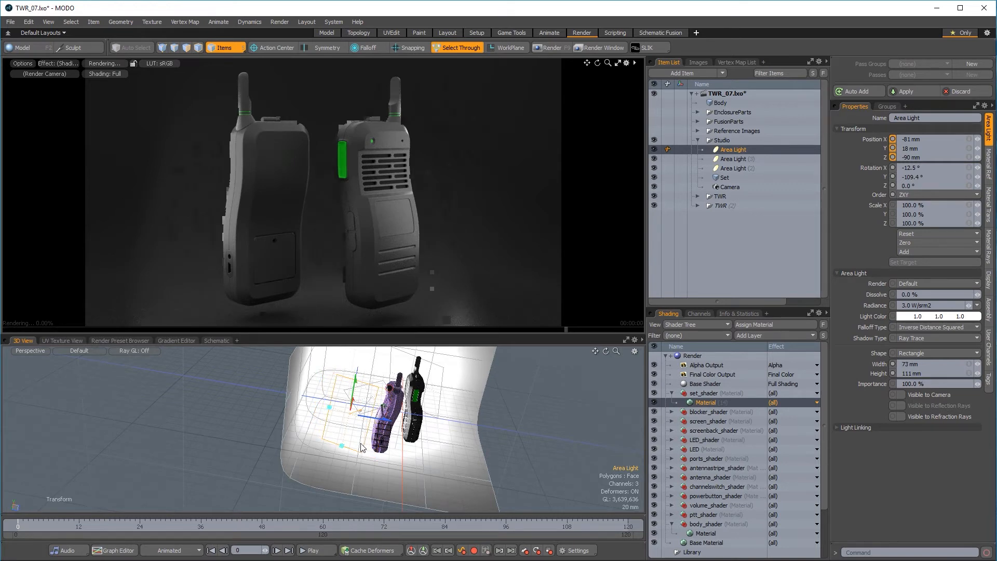
{"action": "left_click_drag", "start_coordinate": [342, 445], "coordinate": [378, 461]}
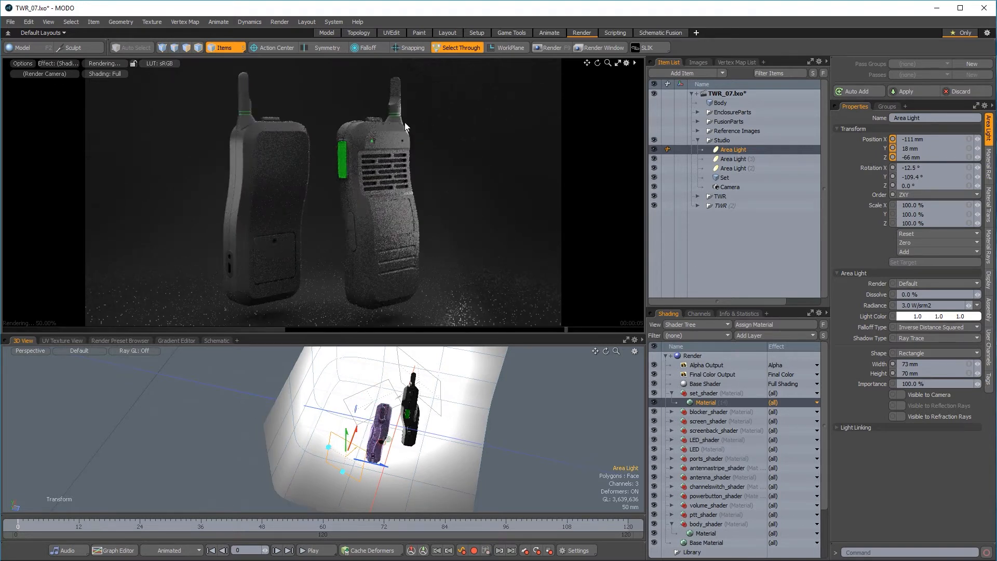
Step: Reduce the height of Area Light (2), beside the black radio, to 61 mm
{"action": "left_click_drag", "start_coordinate": [466, 370], "coordinate": [445, 296], "text": "alt"}
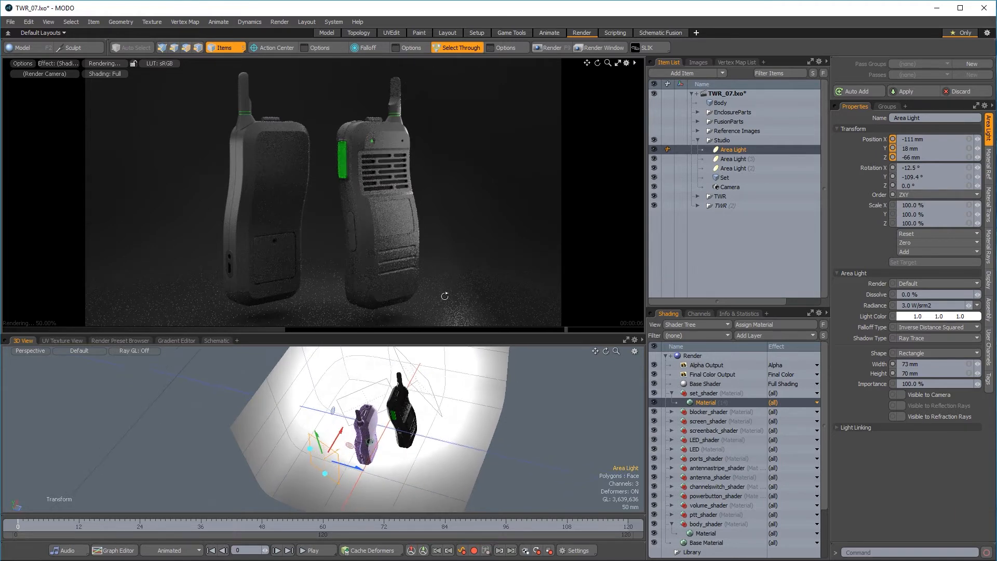
{"action": "left_click_drag", "start_coordinate": [493, 415], "coordinate": [294, 343], "text": "alt"}
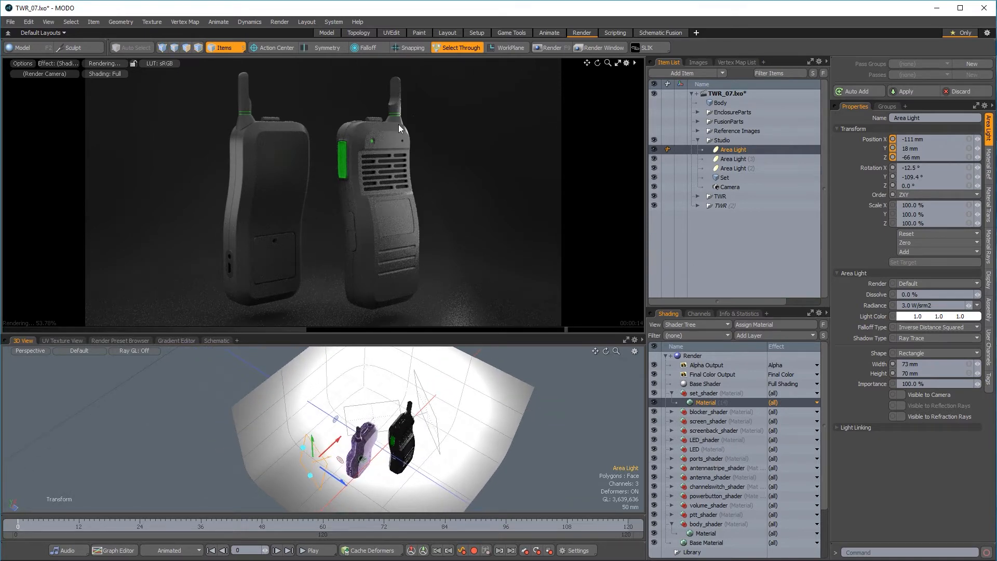
{"action": "left_click_drag", "start_coordinate": [500, 366], "coordinate": [378, 392], "text": "alt"}
{"action": "left_click", "coordinate": [430, 382]}
{"action": "scroll", "coordinate": [483, 403], "scroll_direction": "up", "scroll_amount": 4}
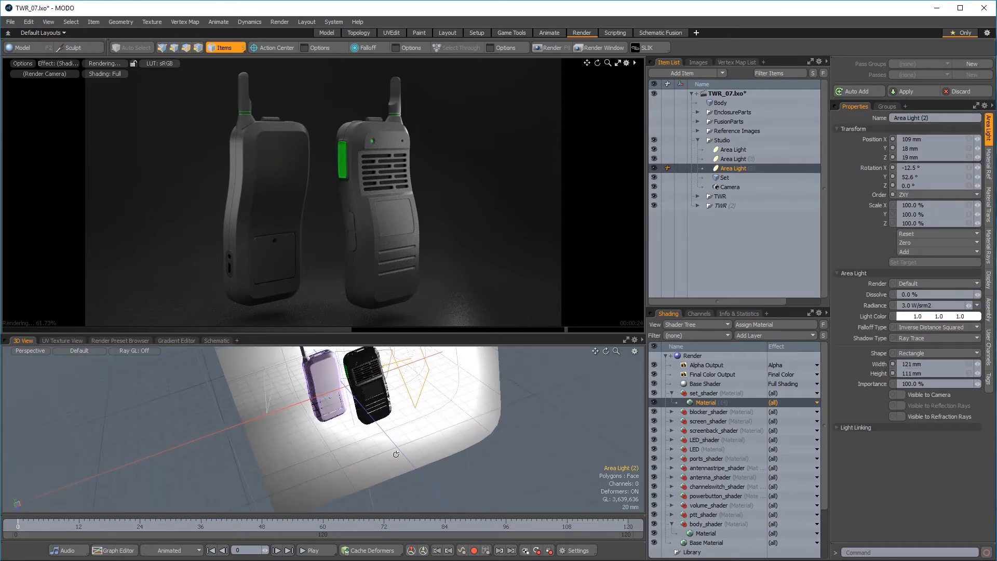
{"action": "left_click_drag", "start_coordinate": [483, 403], "coordinate": [471, 432], "text": "alt"}
{"action": "key", "text": "y"}
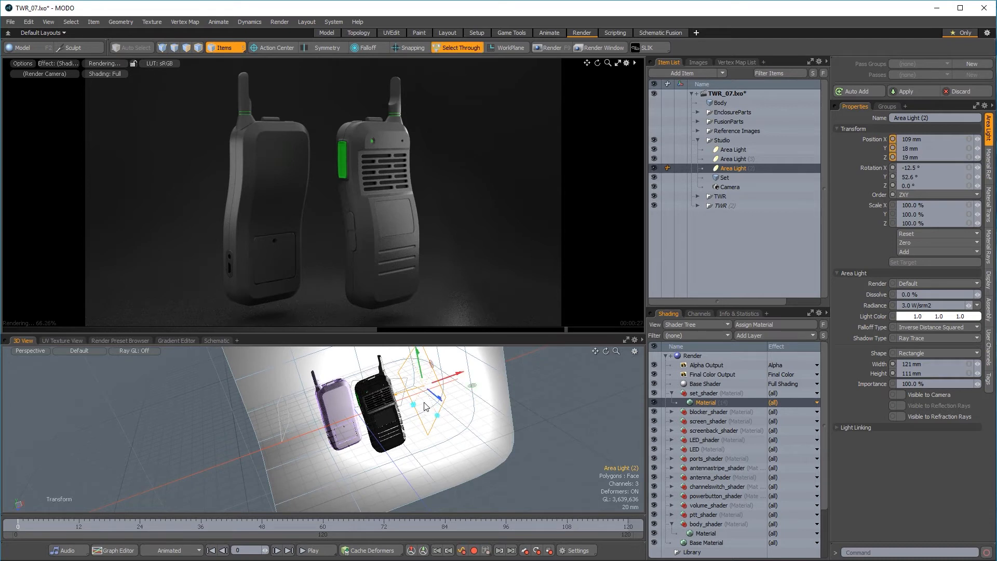
{"action": "left_click_drag", "start_coordinate": [433, 404], "coordinate": [431, 402]}
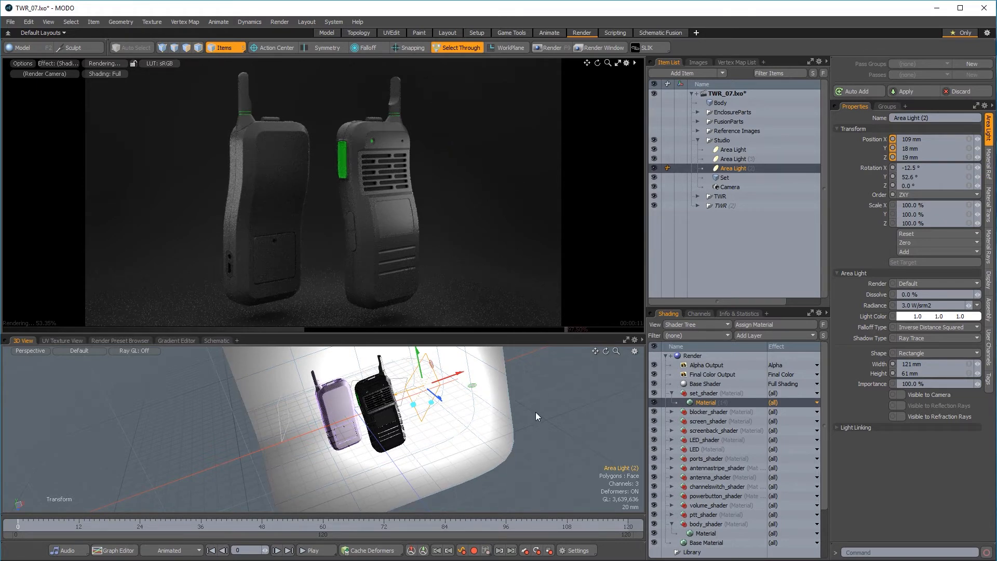
{"action": "key", "text": "q"}
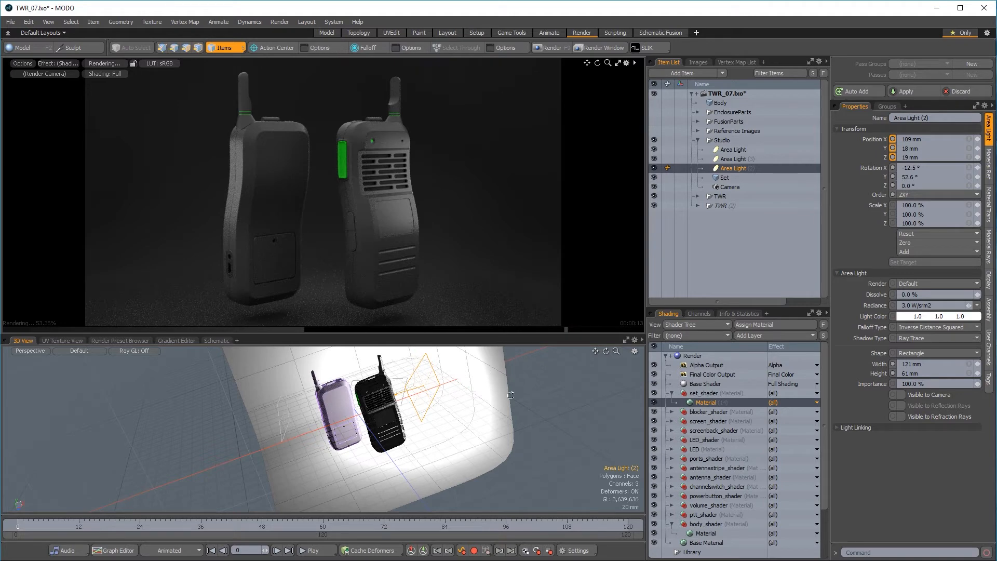
Step: Set the radiance of Area Light (3), behind the radios, to 5.0 W/srm2
{"action": "left_click_drag", "start_coordinate": [512, 395], "coordinate": [578, 429], "text": "alt"}
{"action": "left_click", "coordinate": [735, 159]}
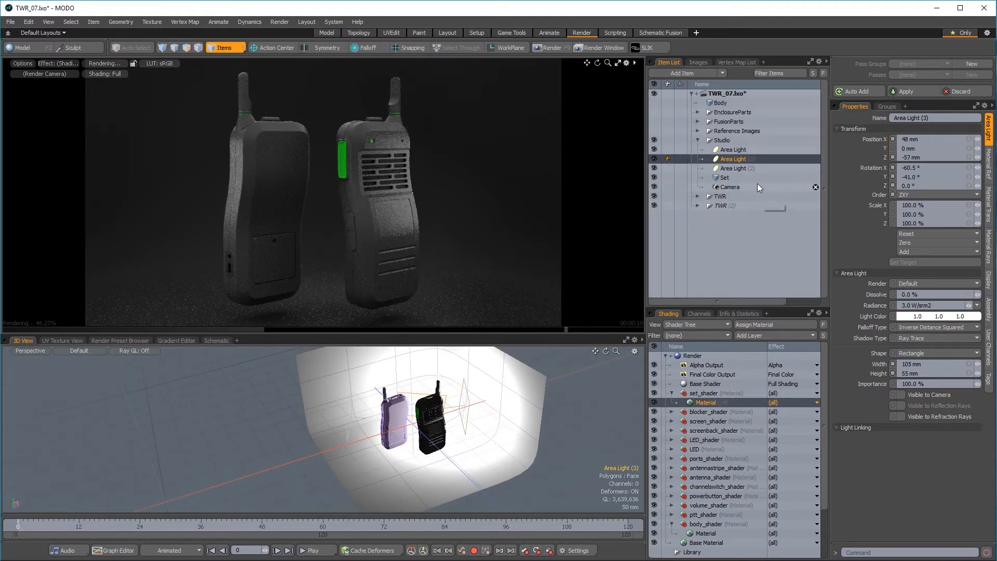
{"action": "left_click_drag", "start_coordinate": [439, 440], "coordinate": [379, 481], "text": "alt"}
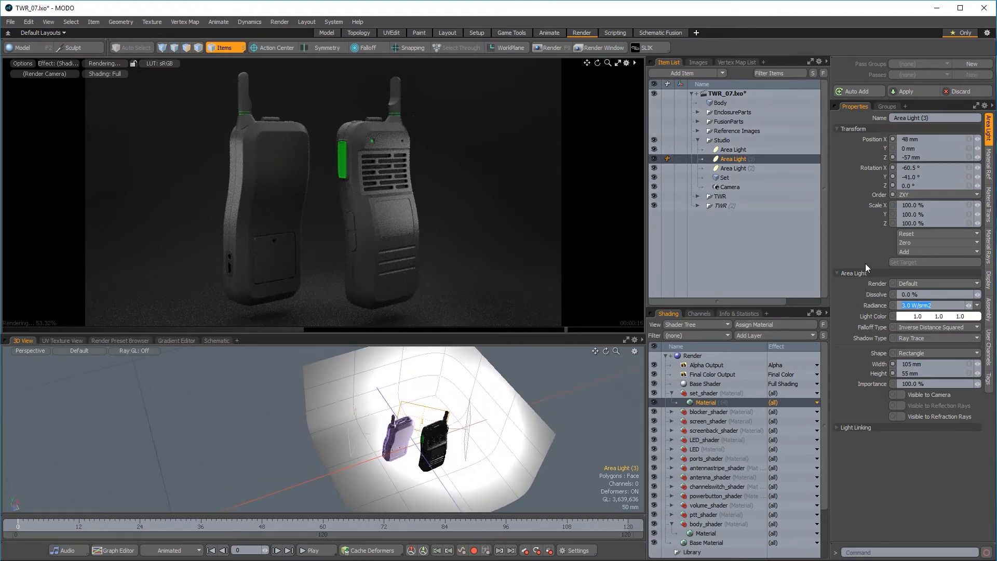
{"action": "type", "text": "5"}
{"action": "key", "text": "Return"}
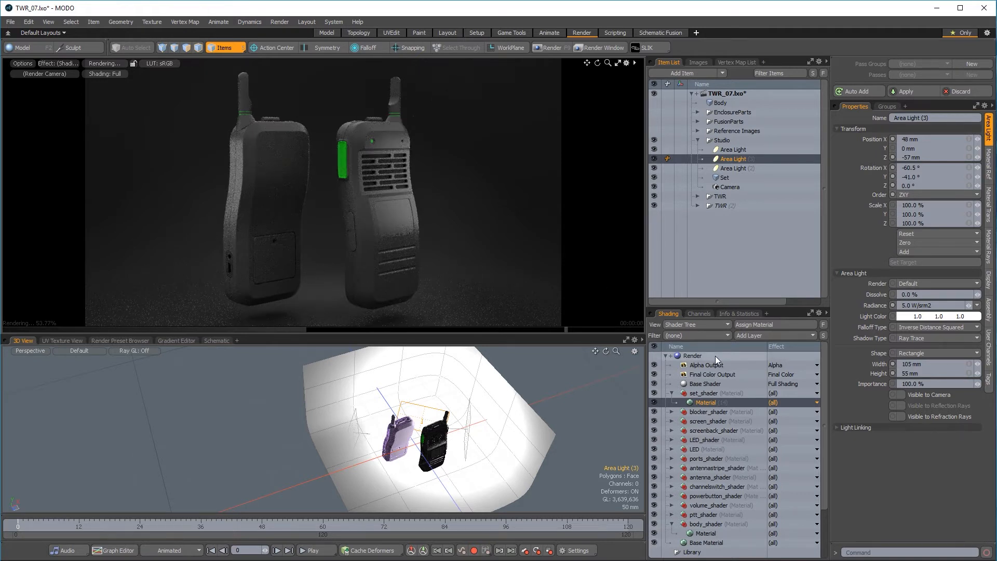
Step: Set the blocker_shader material's Fresnel to 50% and lighten its diffuse color to 0.18 gray
{"action": "left_click", "coordinate": [671, 412]}
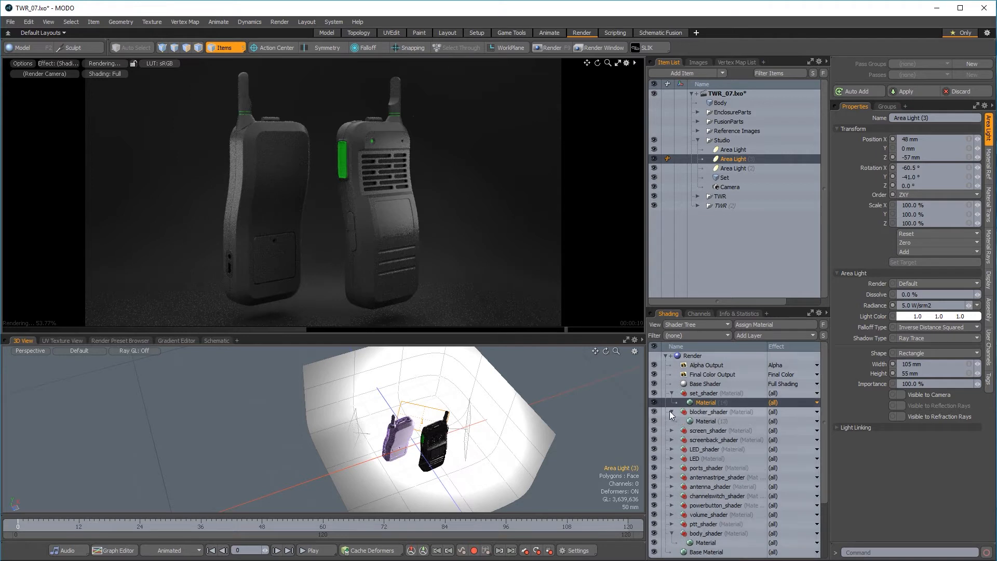
{"action": "left_click", "coordinate": [699, 422]}
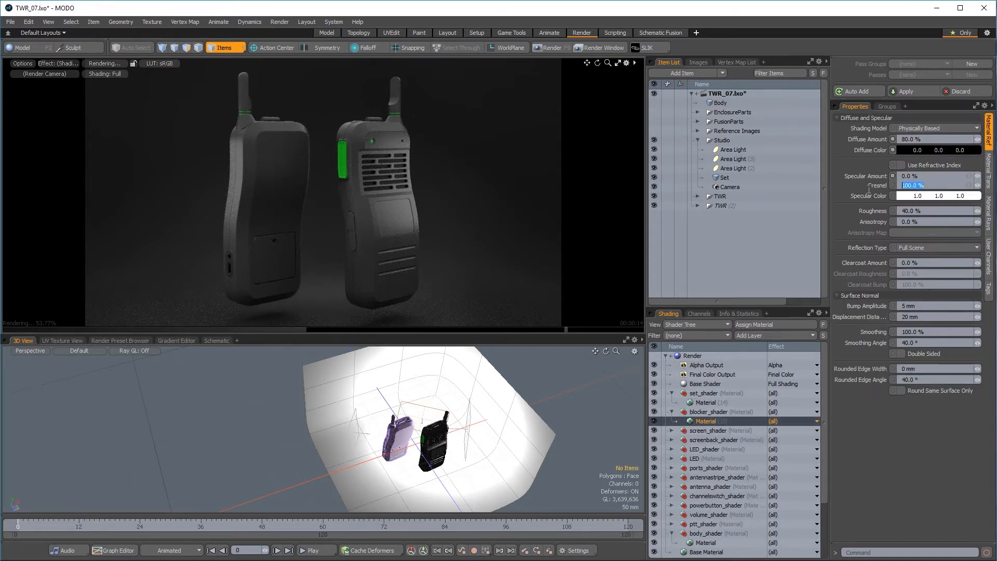
{"action": "type", "text": "50"}
{"action": "key", "text": "Return"}
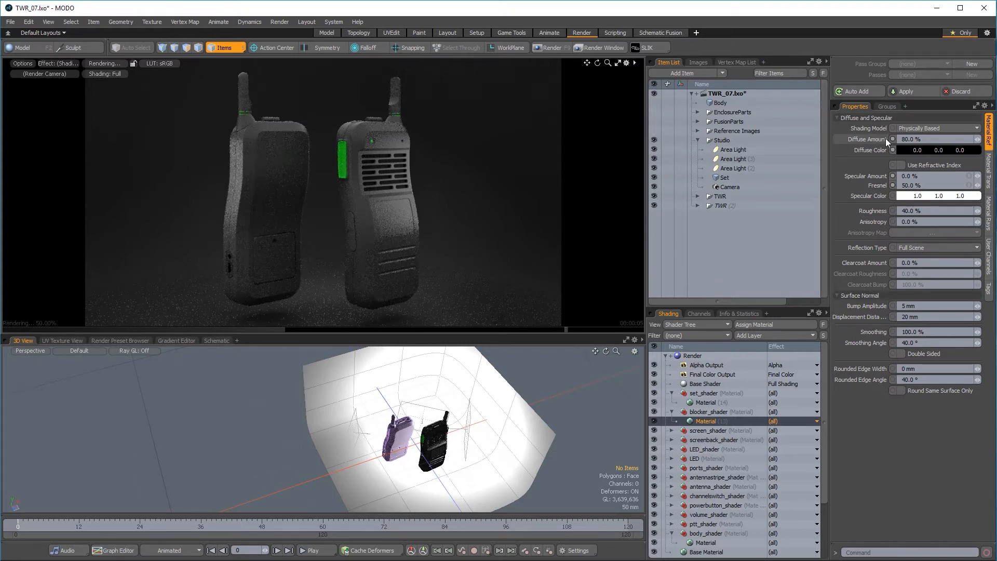
{"action": "left_click_drag", "start_coordinate": [936, 149], "coordinate": [940, 149], "text": "ctrl"}
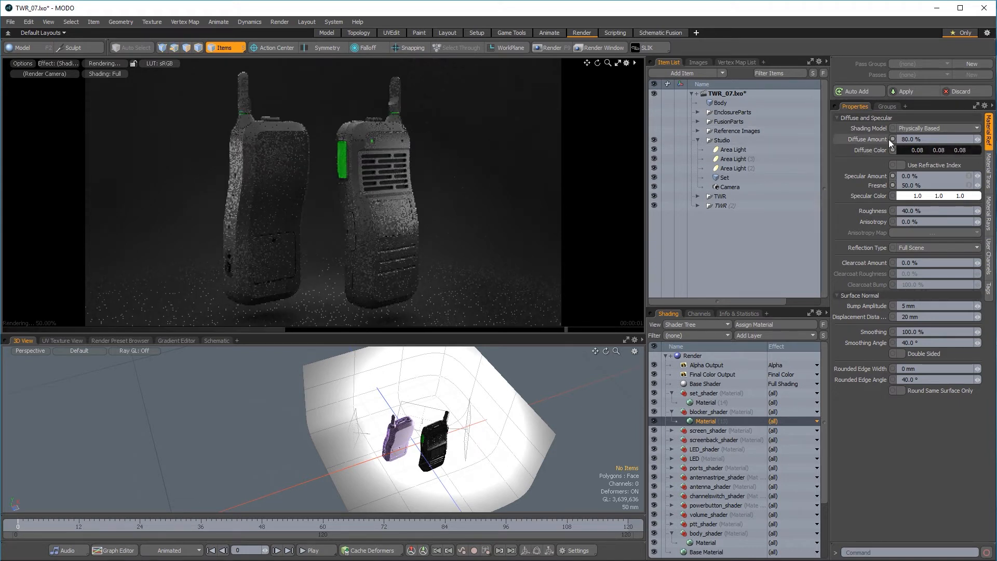
{"action": "left_click_drag", "start_coordinate": [933, 150], "coordinate": [950, 151], "text": "ctrl"}
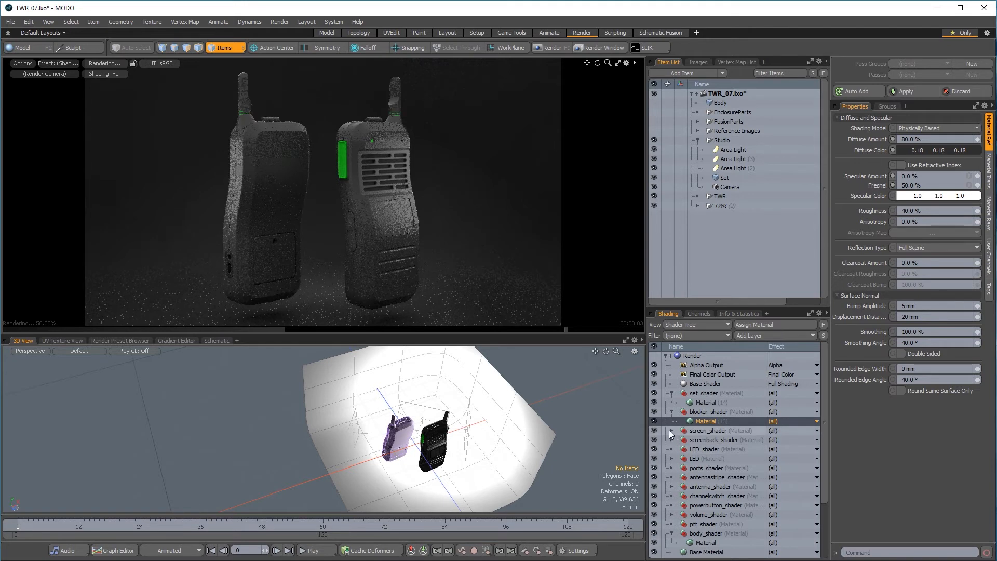
Step: Group screen_shader and screenback_shader in the shader tree and name the group Screen_GRP
{"action": "left_click", "coordinate": [713, 433]}
{"action": "left_click", "coordinate": [716, 438], "text": "shift"}
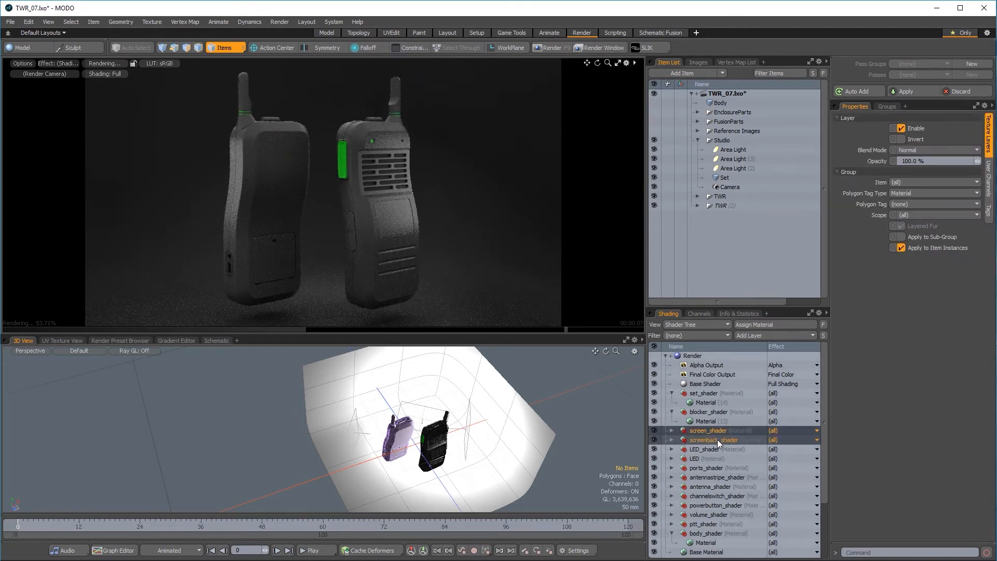
{"action": "key", "text": "ctrl+g"}
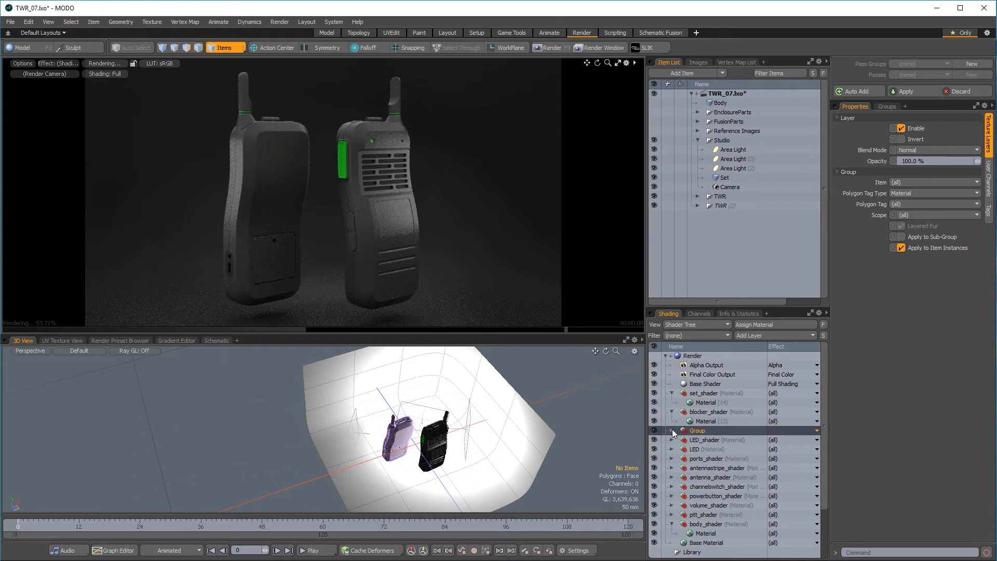
{"action": "double_click", "coordinate": [699, 431]}
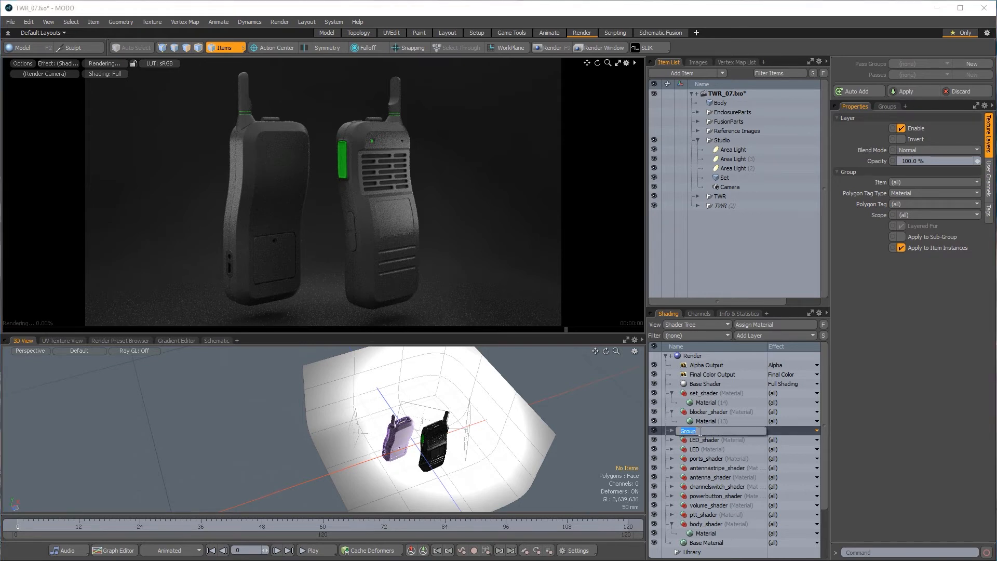
{"action": "type", "text": "Screen_GRP"}
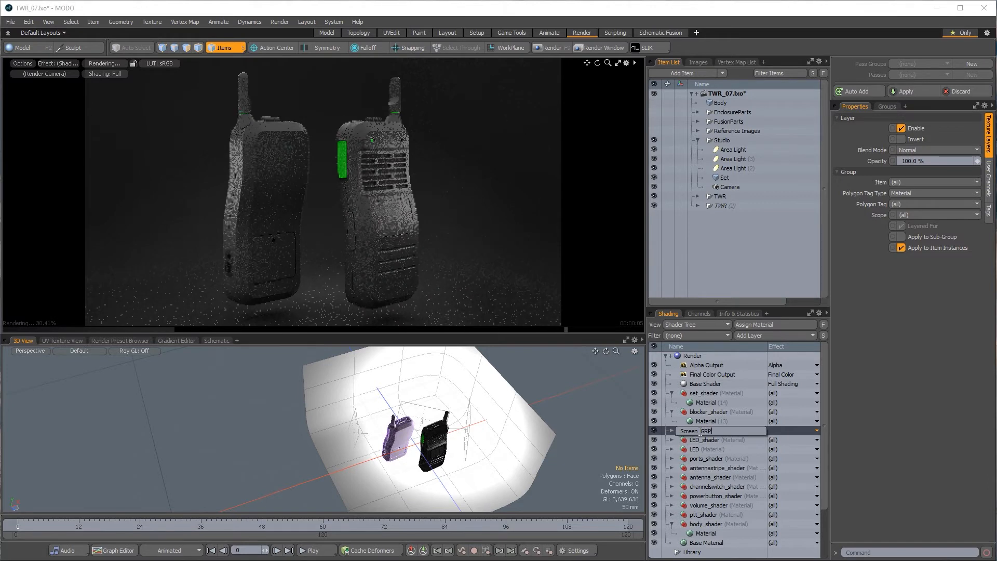
{"action": "key", "text": "Return"}
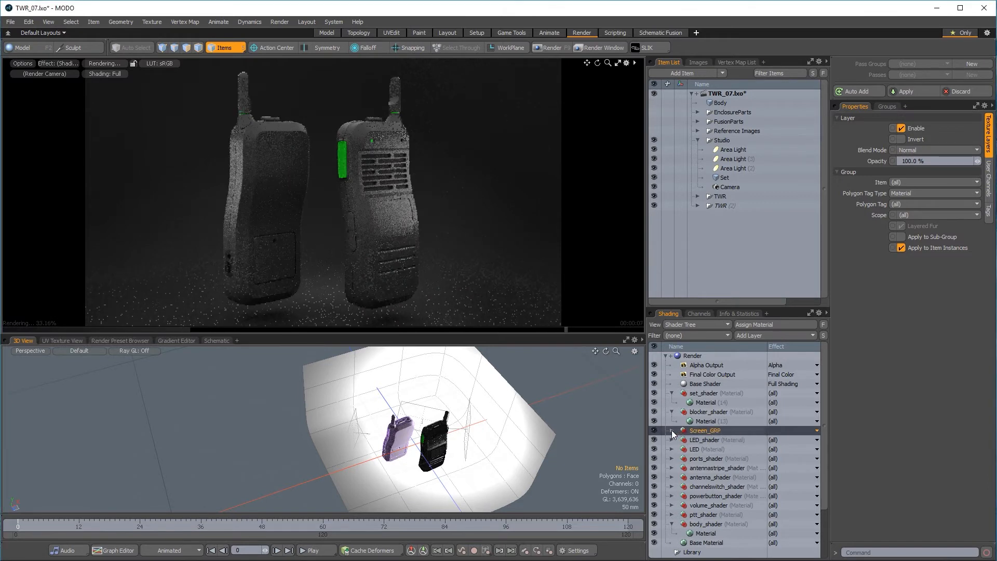
Step: Select the screen_shader material inside Screen_GRP and show the render preset browser with a slightly taller viewing area
{"action": "left_click", "coordinate": [672, 430]}
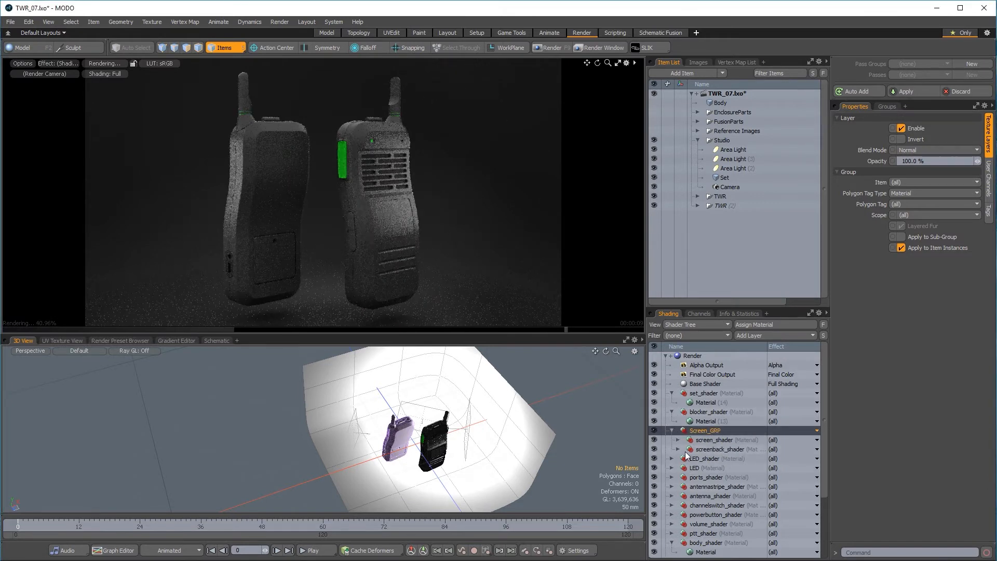
{"action": "left_click", "coordinate": [678, 440]}
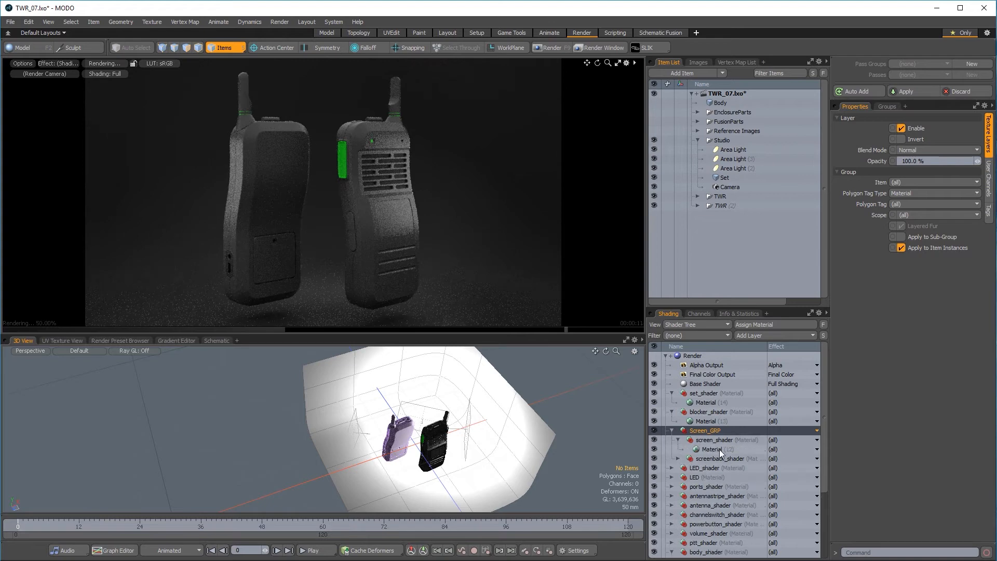
{"action": "left_click", "coordinate": [711, 448]}
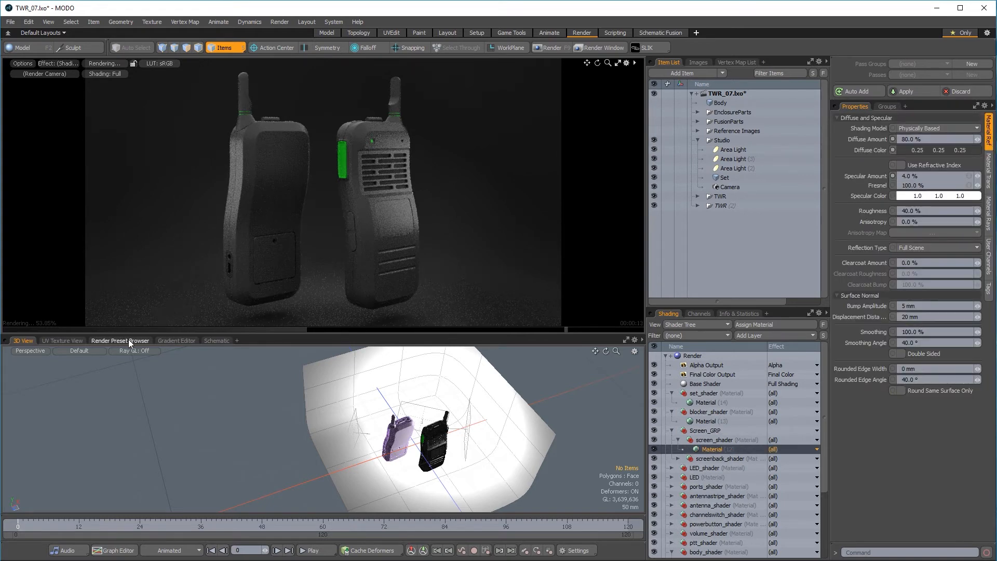
{"action": "left_click", "coordinate": [129, 341]}
{"action": "left_click_drag", "start_coordinate": [200, 334], "coordinate": [197, 323]}
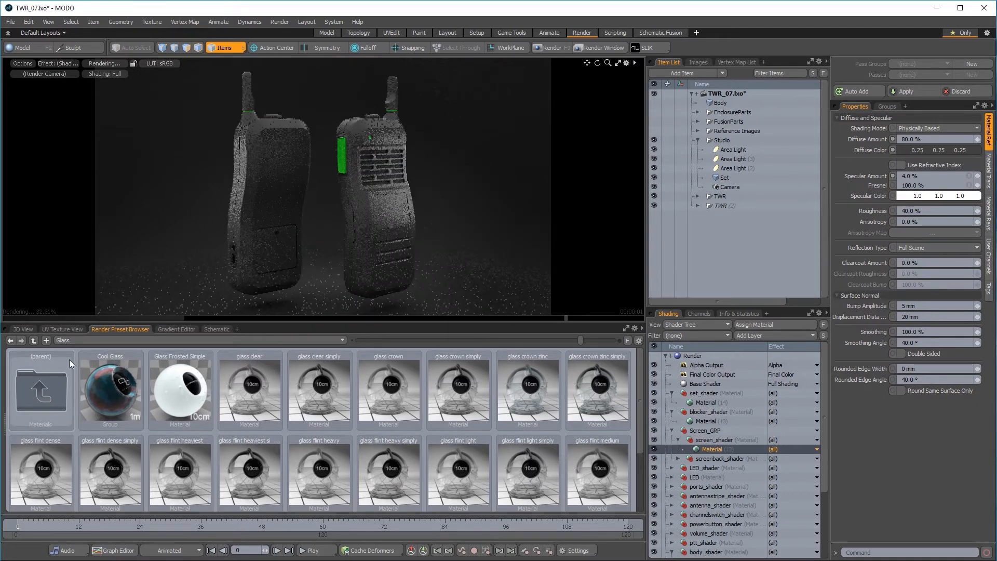
Step: Browse the preset folders up to Assets and return through Materials to the Glass presets
{"action": "left_click", "coordinate": [83, 340]}
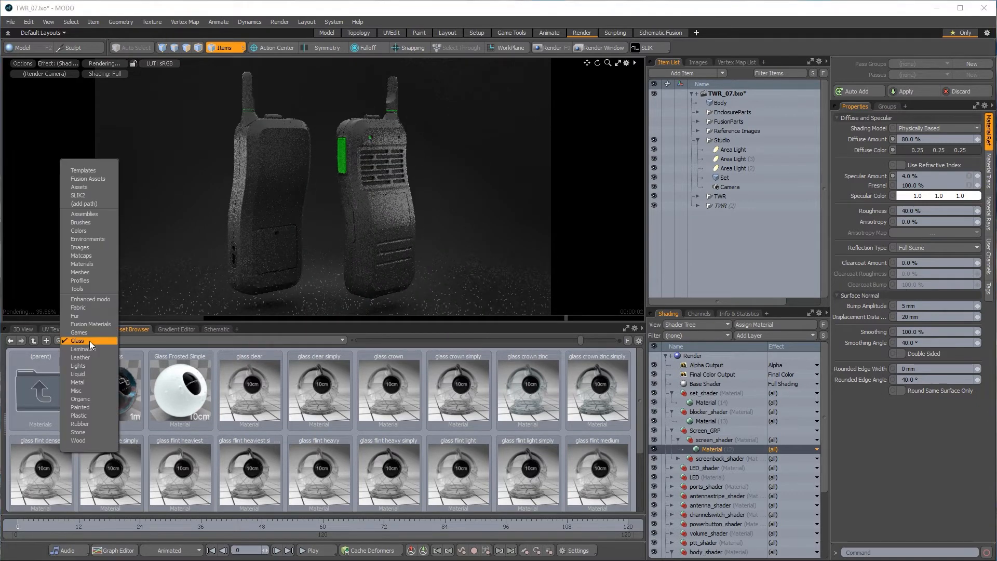
{"action": "left_click", "coordinate": [32, 381]}
{"action": "double_click", "coordinate": [32, 381]}
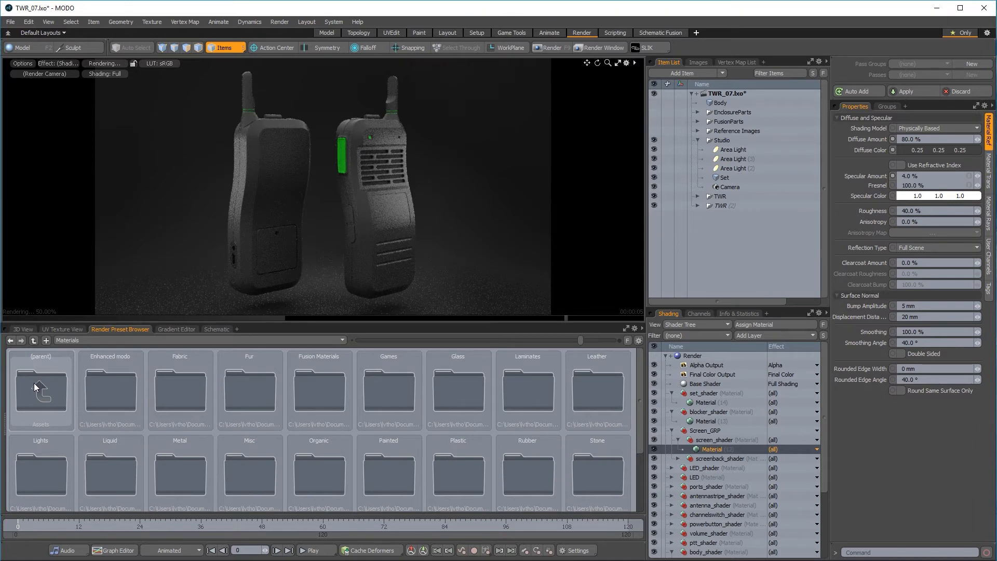
{"action": "double_click", "coordinate": [33, 384]}
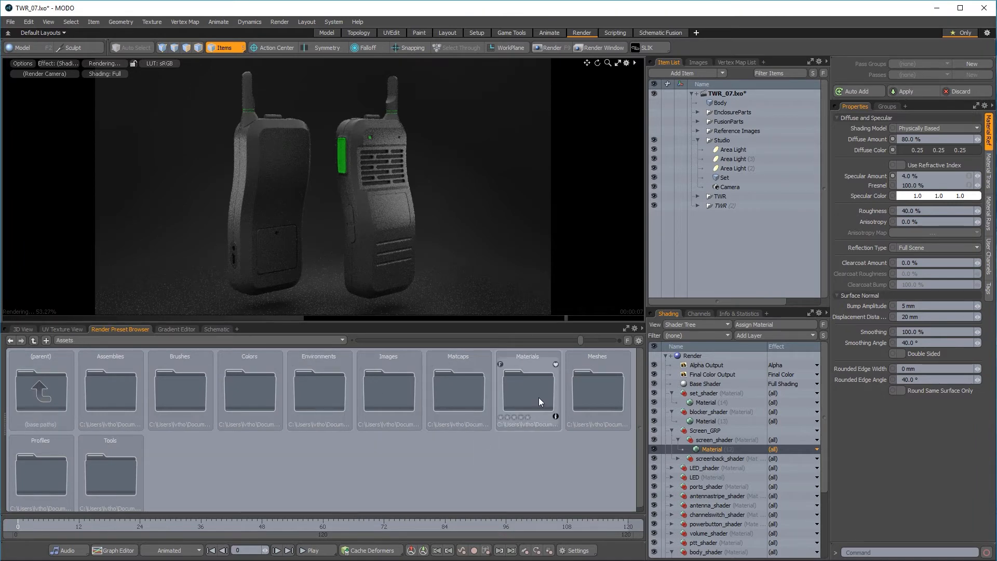
{"action": "double_click", "coordinate": [538, 397]}
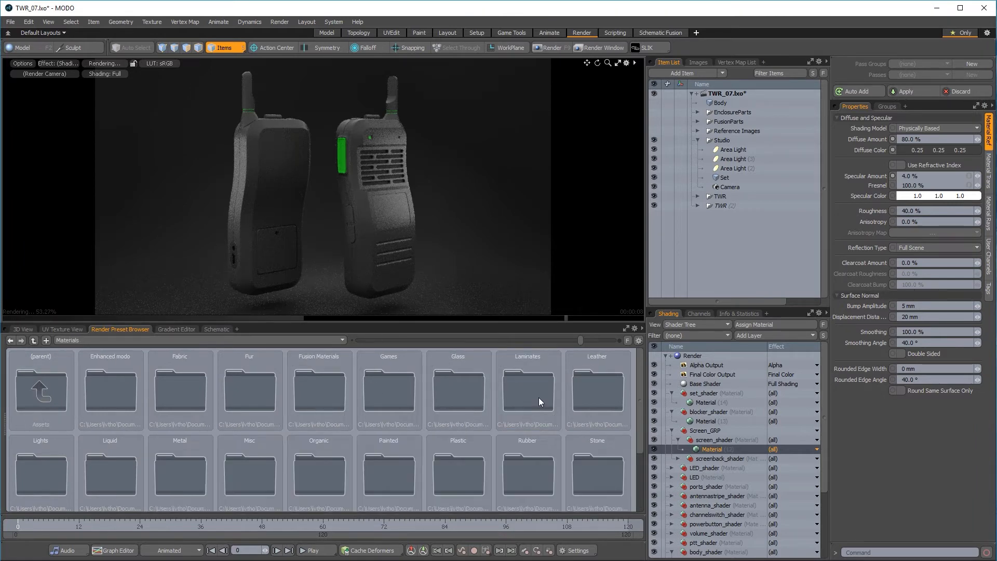
{"action": "double_click", "coordinate": [449, 386]}
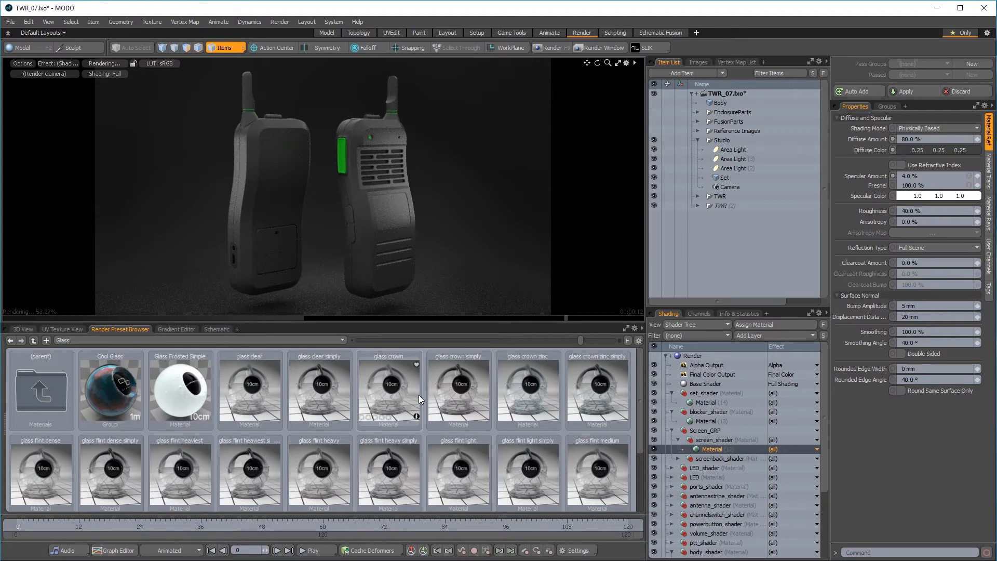
Step: Apply the glass crown simply preset to screen_shader in the shader tree
{"action": "left_click", "coordinate": [450, 387]}
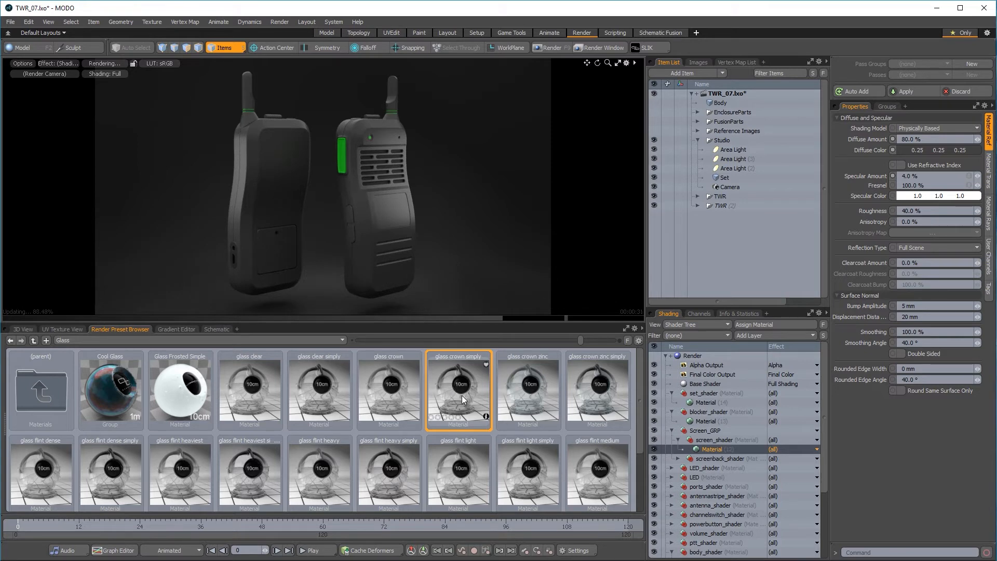
{"action": "left_click_drag", "start_coordinate": [466, 394], "coordinate": [384, 262]}
{"action": "left_click", "coordinate": [364, 285]}
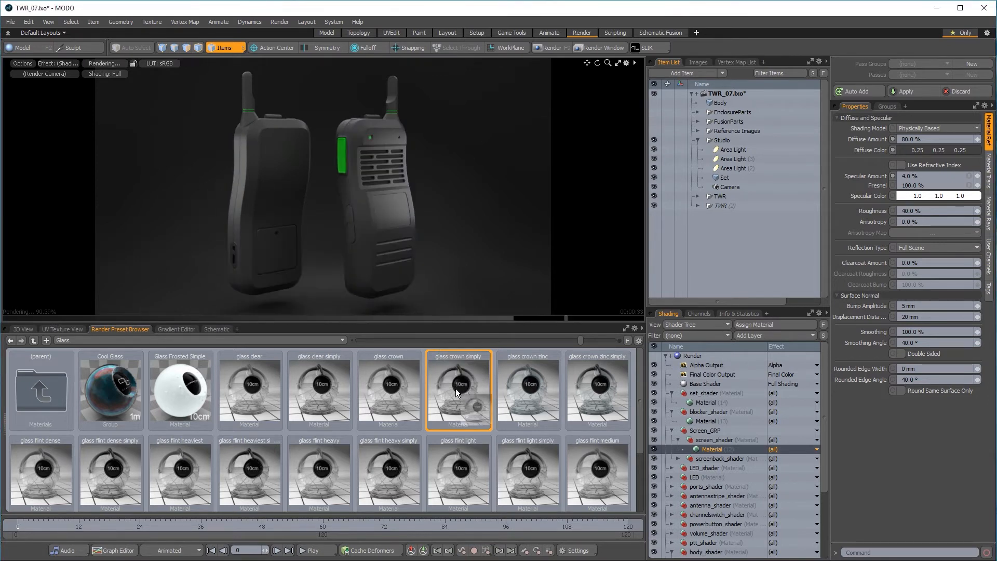
{"action": "left_click_drag", "start_coordinate": [454, 388], "coordinate": [531, 442]}
{"action": "left_click_drag", "start_coordinate": [651, 408], "coordinate": [718, 438]}
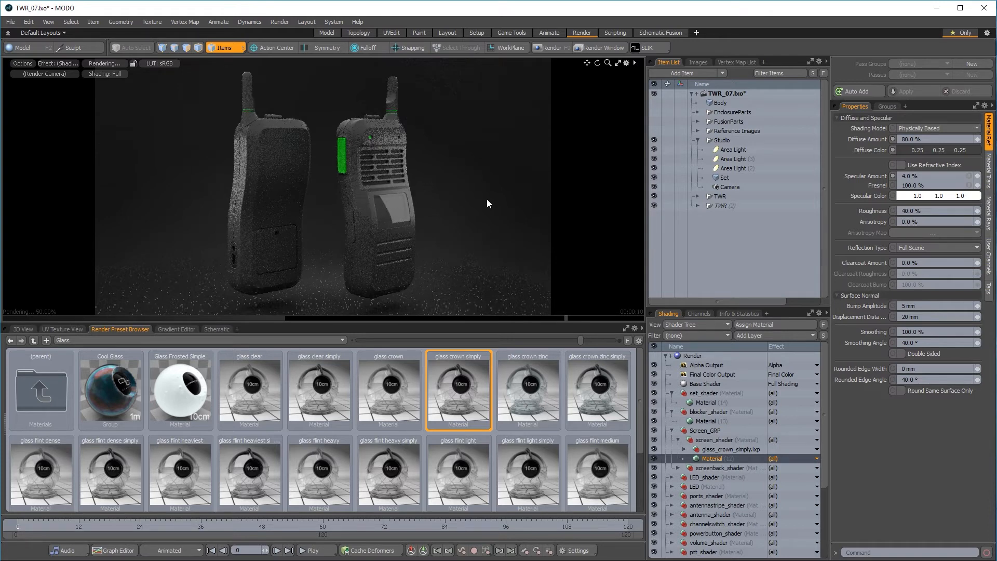
Step: Set the screenback_shader material's diffuse color to a dark gray-green of 0.3, 0.37, 0.35
{"action": "left_click", "coordinate": [678, 468]}
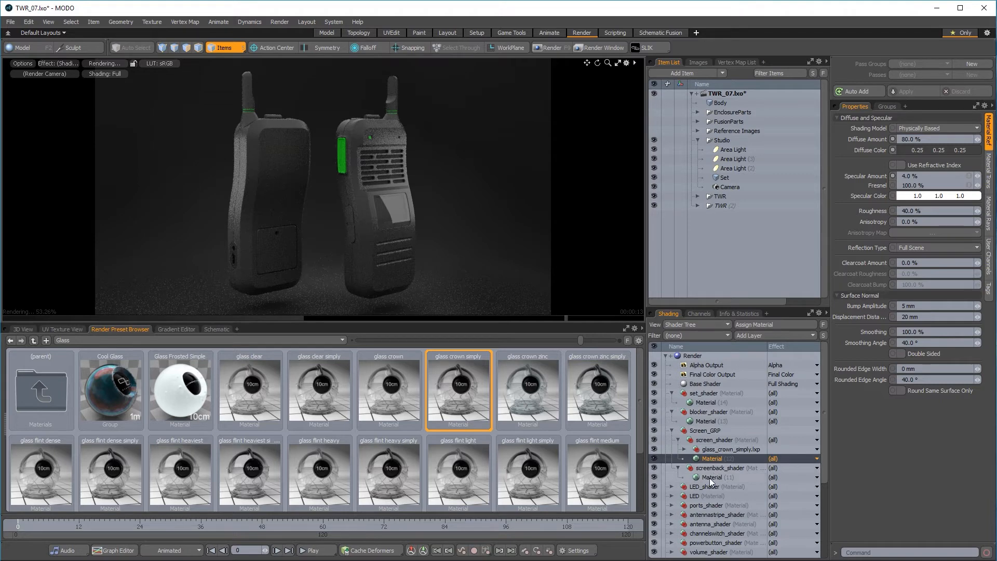
{"action": "left_click", "coordinate": [709, 478]}
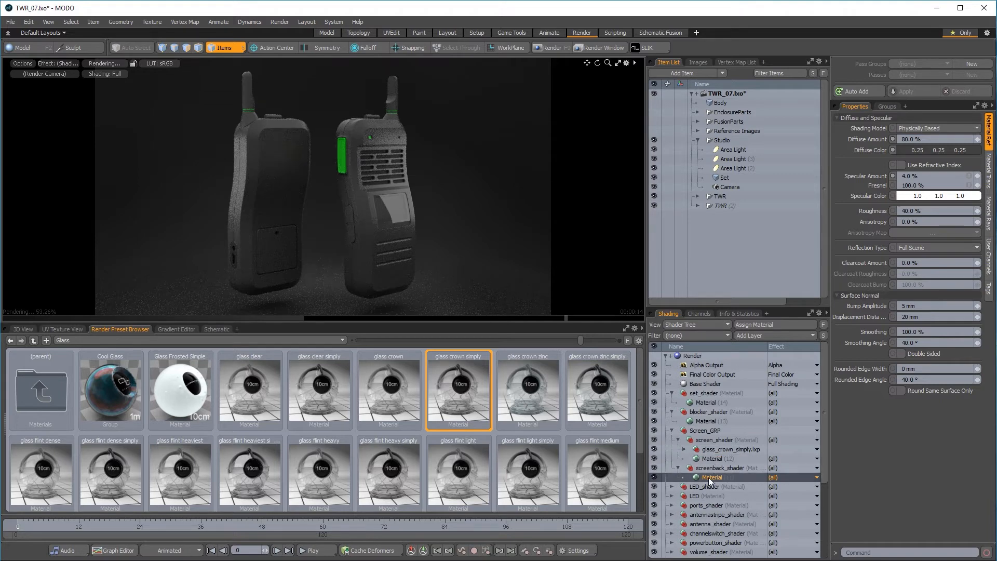
{"action": "double_click", "coordinate": [948, 149]}
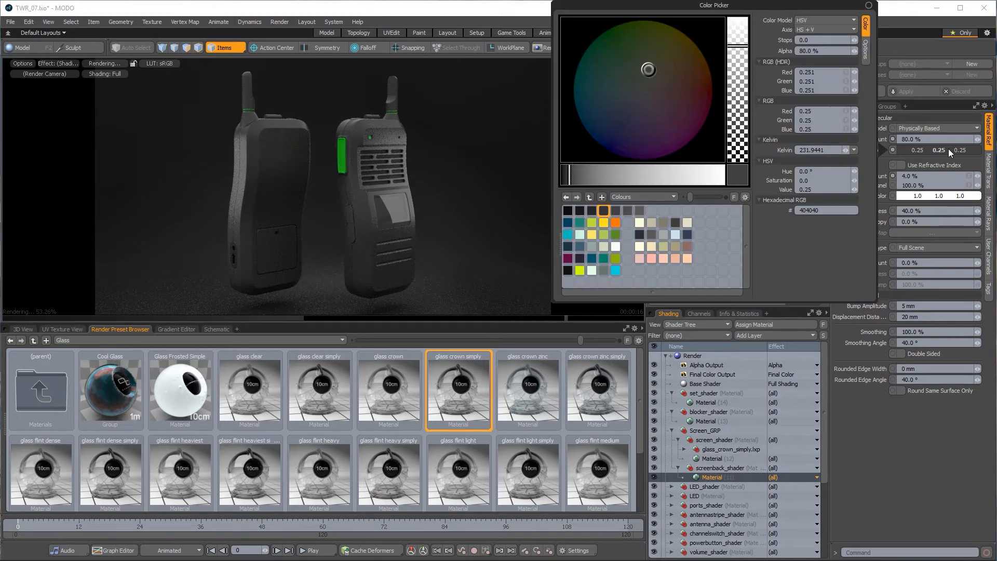
{"action": "left_click", "coordinate": [603, 270]}
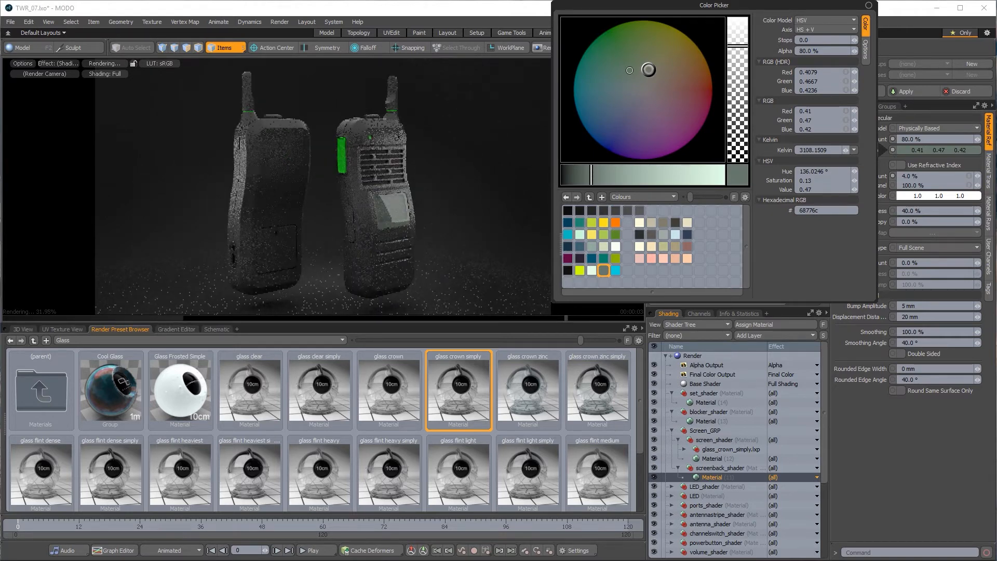
{"action": "left_click_drag", "start_coordinate": [630, 72], "coordinate": [618, 82]}
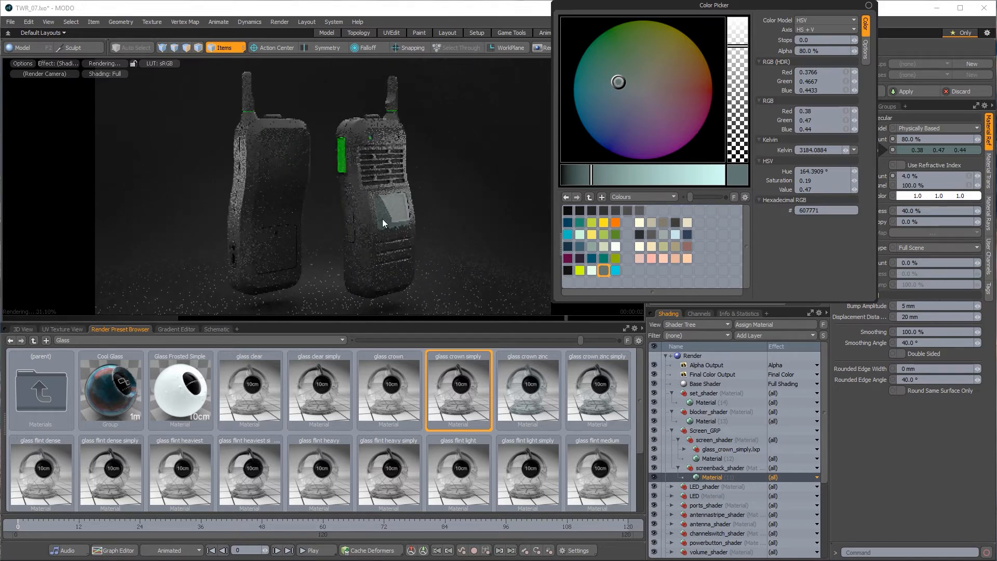
{"action": "left_click_drag", "start_coordinate": [583, 178], "coordinate": [572, 178]}
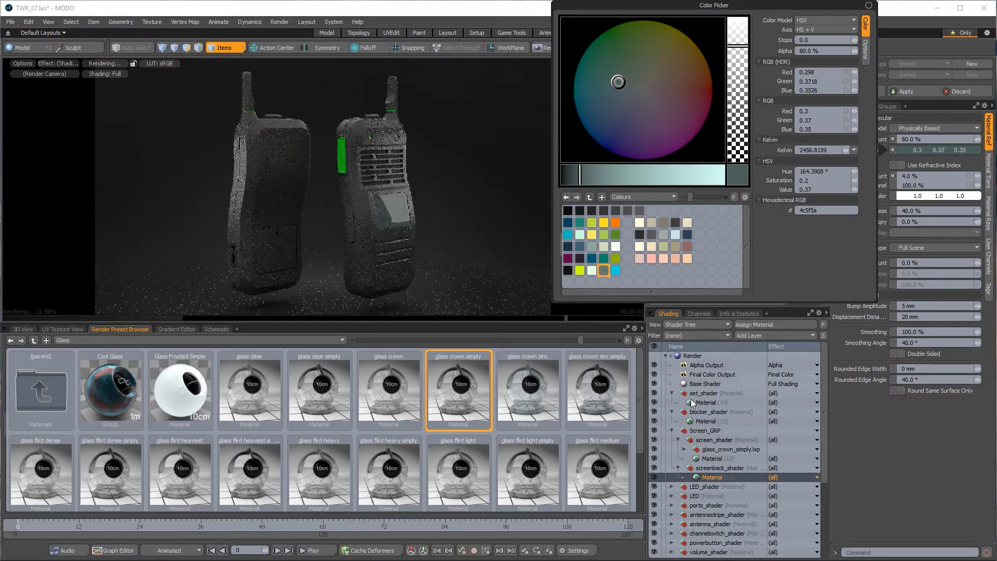
{"action": "left_click", "coordinate": [900, 447]}
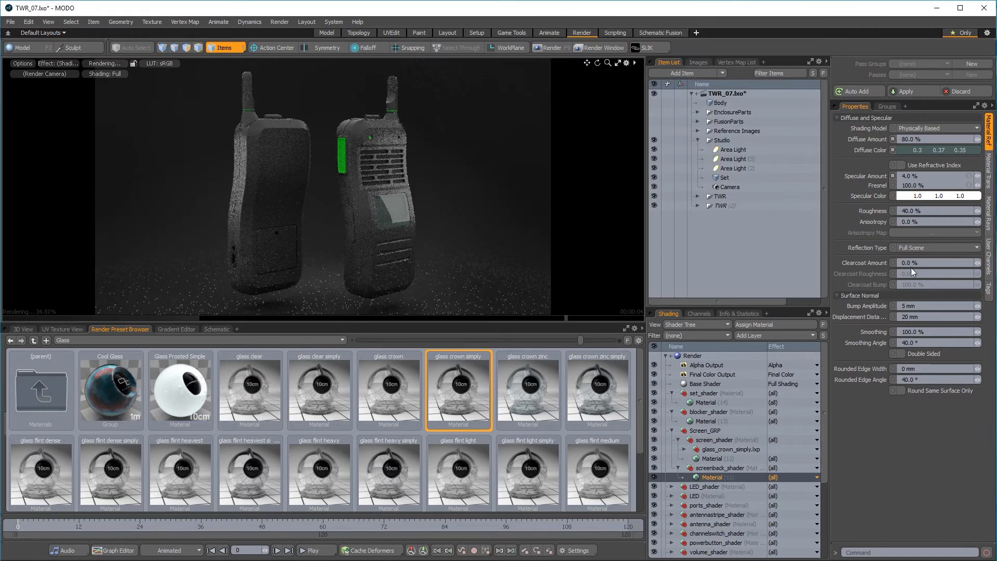
Step: Set the screenback_shader material's Fresnel to 50% and collapse its group in the shader tree
{"action": "left_click", "coordinate": [915, 185]}
{"action": "type", "text": "5"}
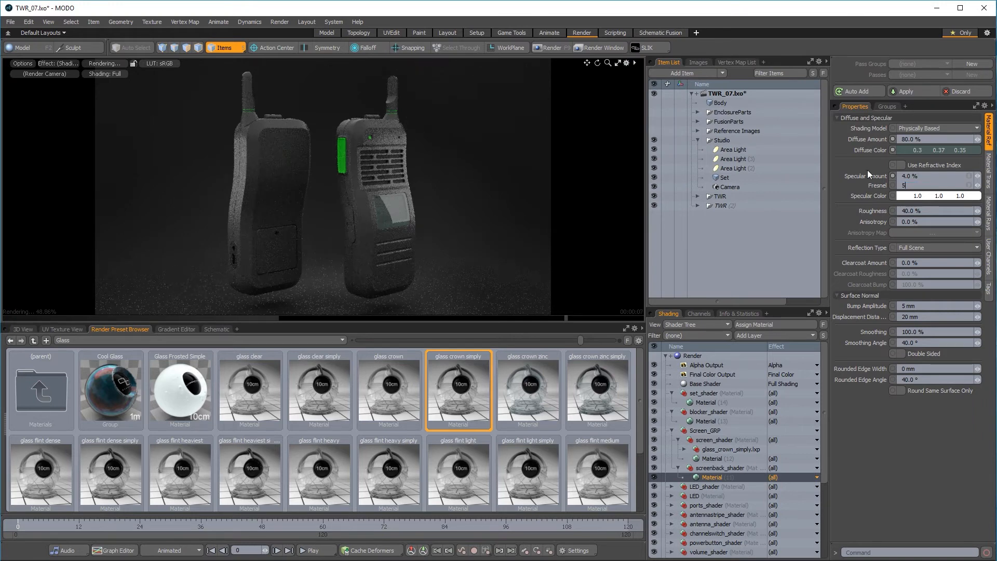
{"action": "type", "text": "0"}
{"action": "key", "text": "Return"}
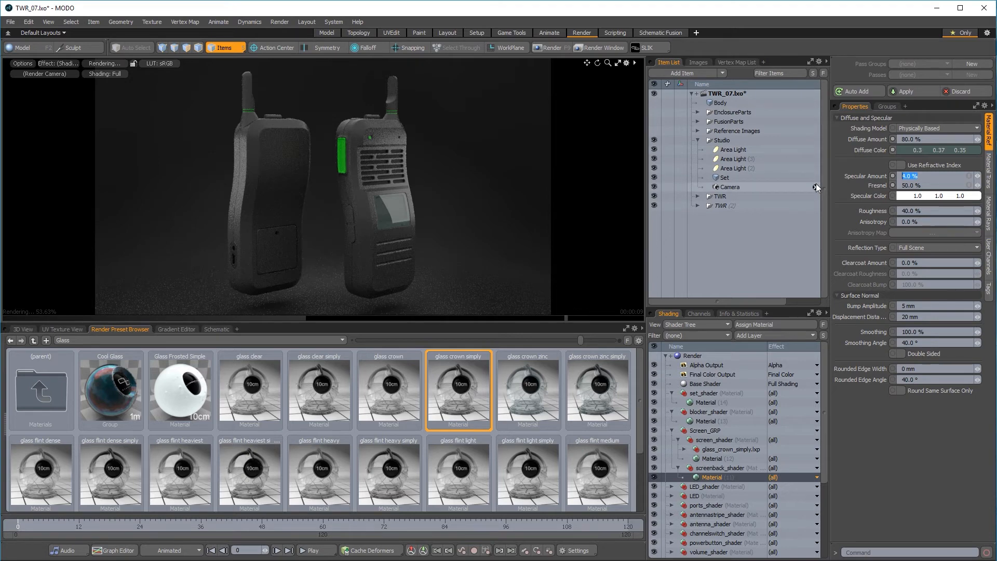
{"action": "left_click", "coordinate": [678, 468]}
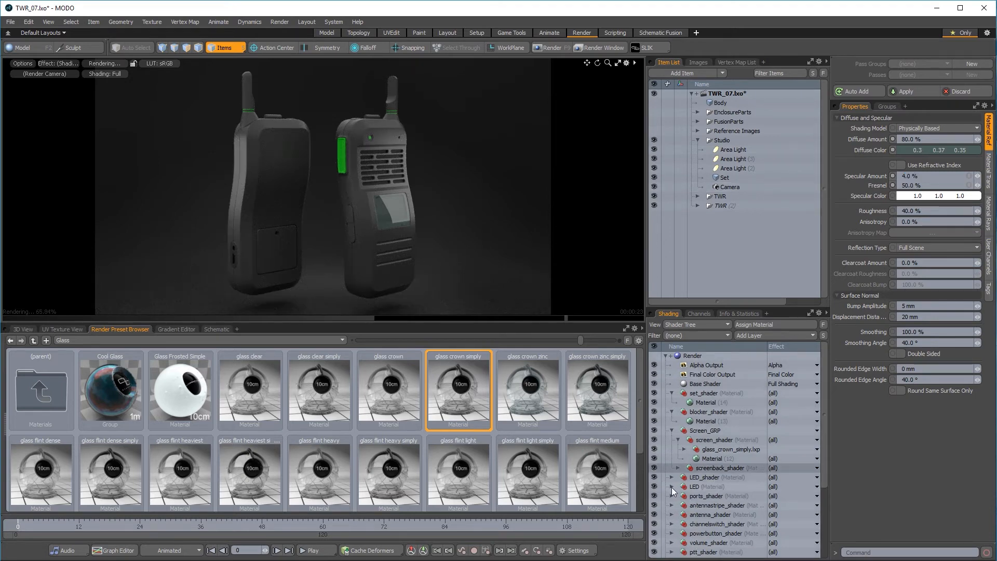
Step: Set the LED material's luminous intensity to 3.0 W/srm2
{"action": "left_click", "coordinate": [672, 487]}
{"action": "left_click", "coordinate": [696, 496]}
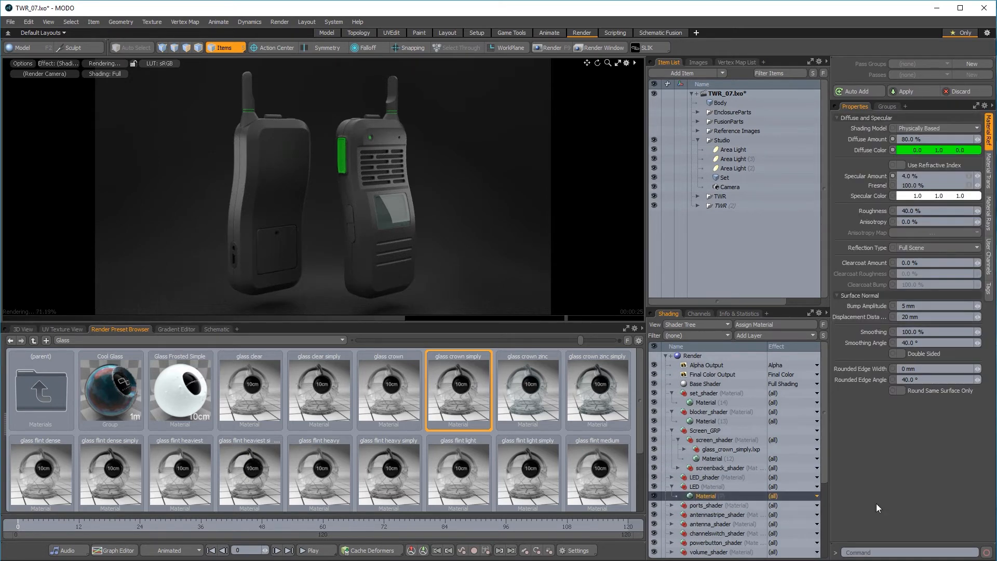
{"action": "left_click", "coordinate": [989, 178]}
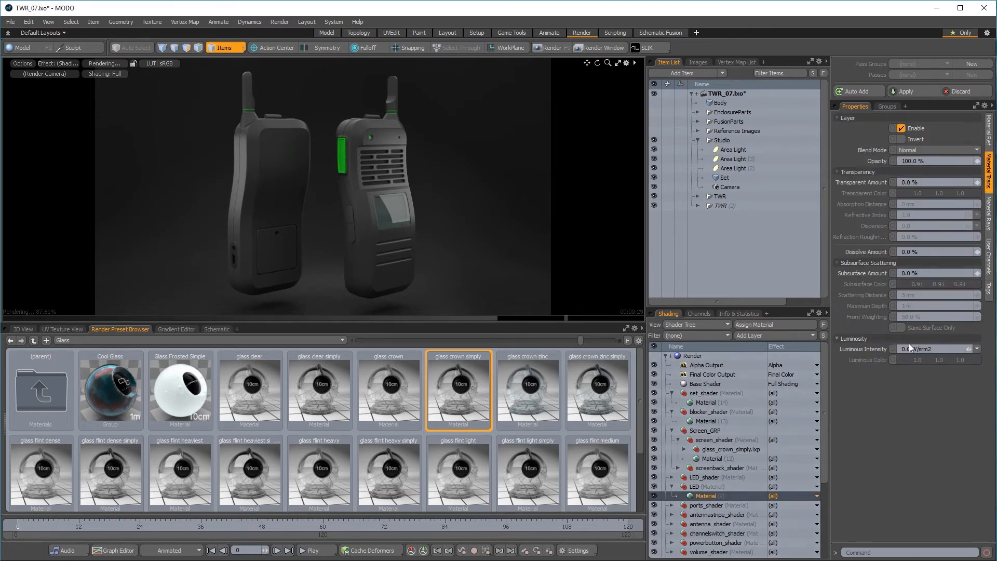
{"action": "left_click", "coordinate": [943, 347]}
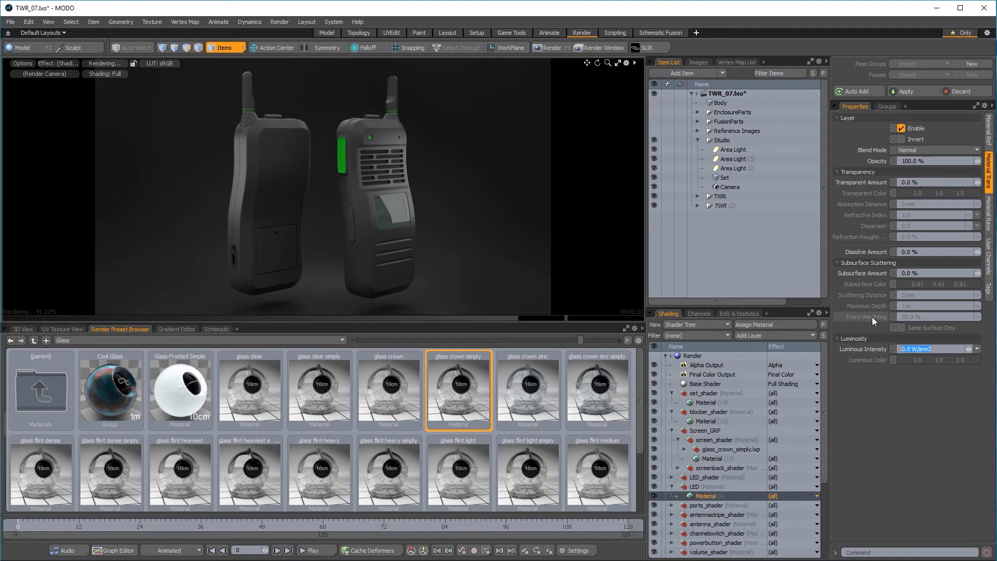
{"action": "type", "text": "3"}
{"action": "key", "text": "Return"}
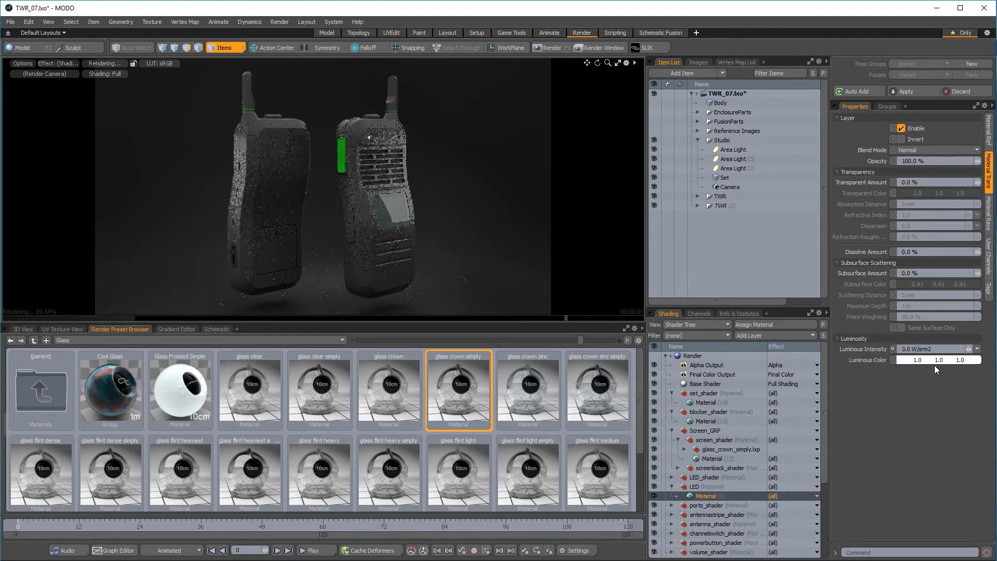
Step: Set the LED material's luminous color to a yellow-green of 0.52, 1.0, 0.0
{"action": "left_click", "coordinate": [938, 366]}
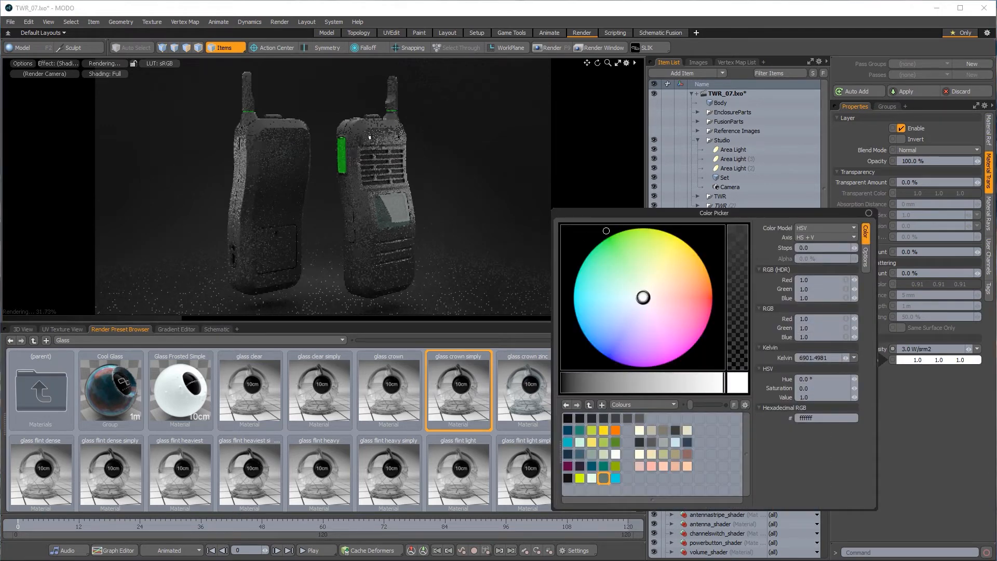
{"action": "left_click", "coordinate": [622, 236]}
{"action": "left_click_drag", "start_coordinate": [623, 239], "coordinate": [624, 232]}
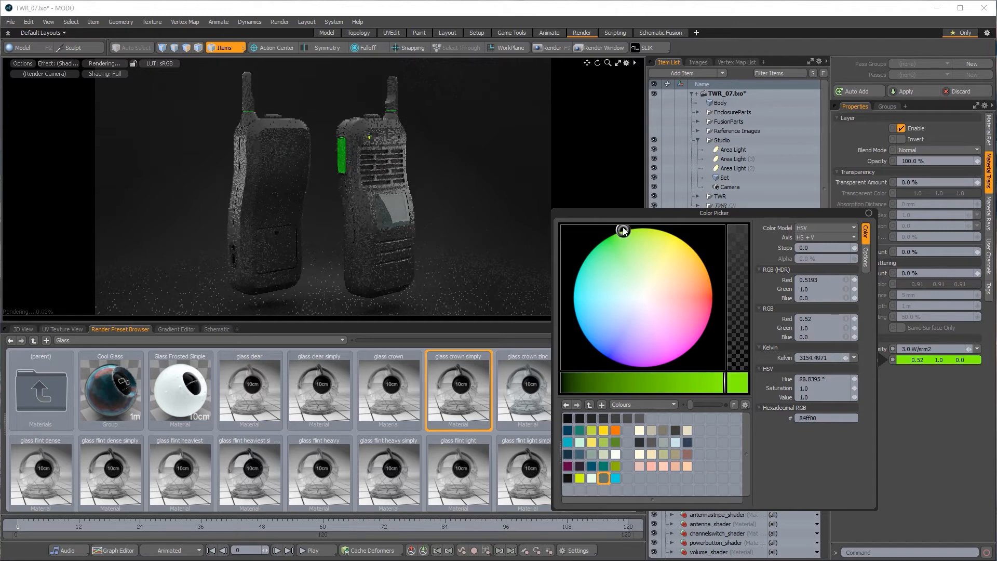
{"action": "left_click", "coordinate": [907, 446]}
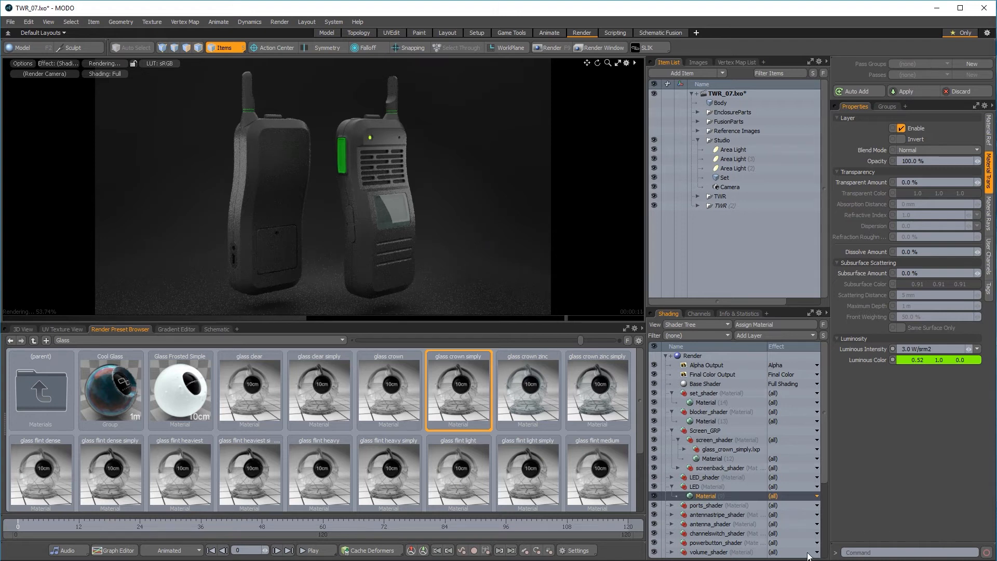
Step: Set the ptt_shader material's specular amount to 20%
{"action": "scroll", "coordinate": [734, 515], "scroll_direction": "down", "scroll_amount": 1}
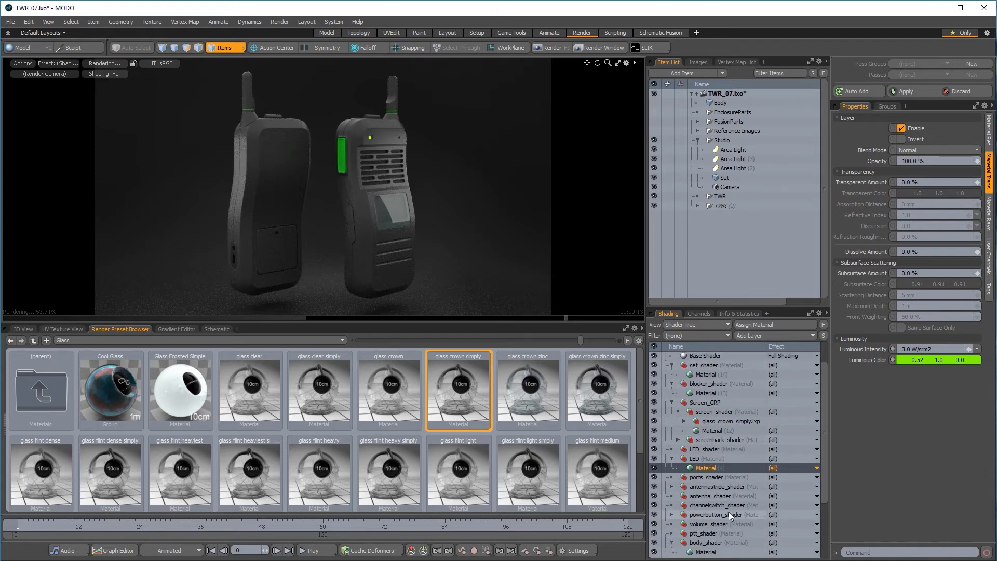
{"action": "scroll", "coordinate": [730, 516], "scroll_direction": "down", "scroll_amount": 1}
{"action": "scroll", "coordinate": [727, 510], "scroll_direction": "down", "scroll_amount": 1}
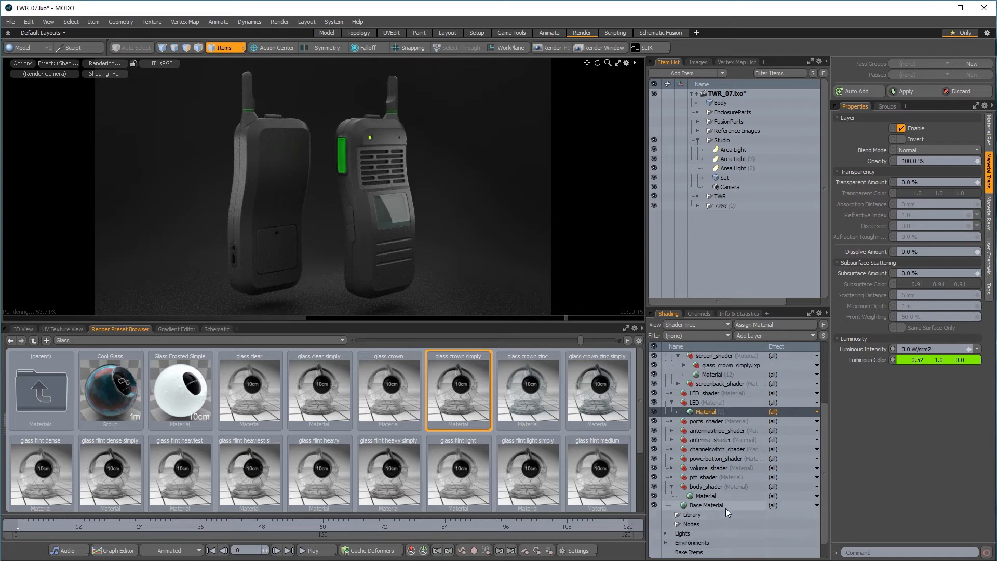
{"action": "left_click", "coordinate": [672, 477]}
{"action": "left_click", "coordinate": [699, 487]}
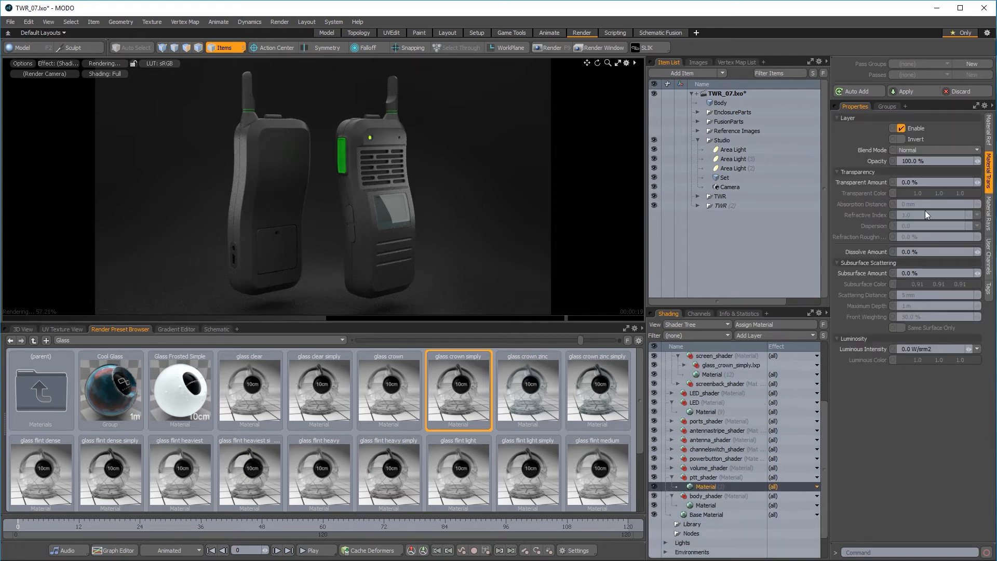
{"action": "left_click", "coordinate": [990, 138]}
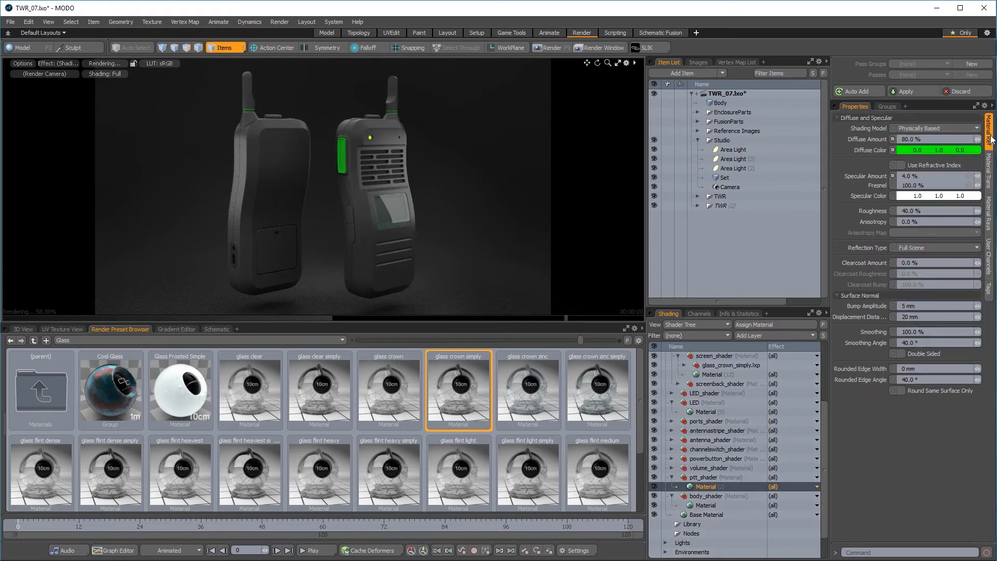
{"action": "left_click", "coordinate": [917, 176]}
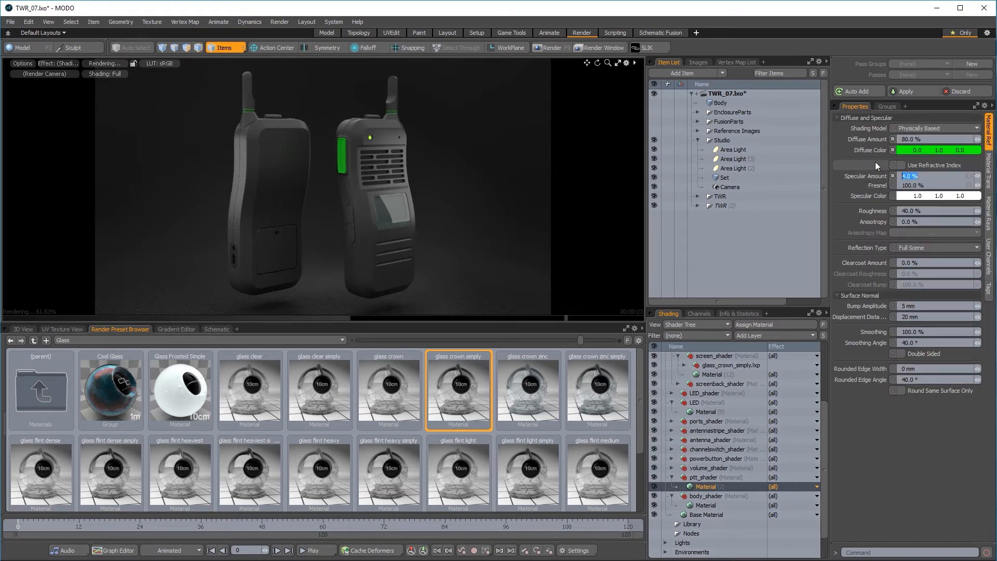
{"action": "type", "text": "20"}
{"action": "key", "text": "Return"}
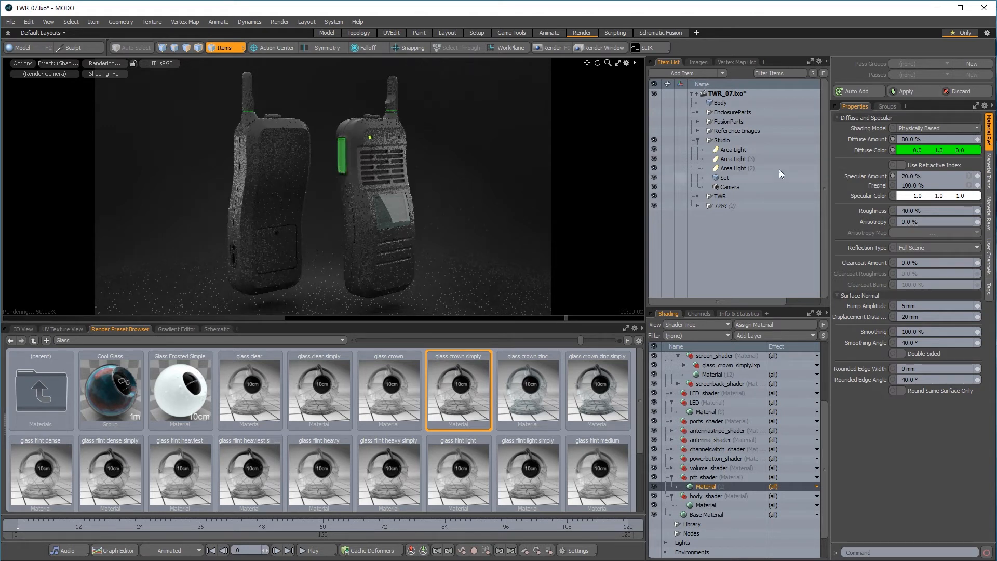
Step: Set the ptt_shader material's roughness to 20% and its specular amount to 25%
{"action": "left_click", "coordinate": [917, 211]}
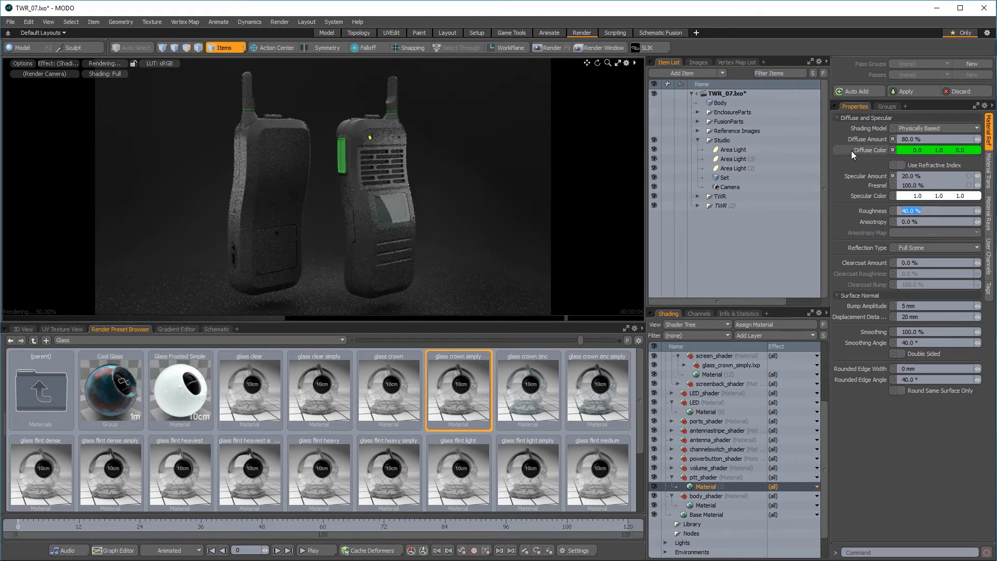
{"action": "type", "text": "20"}
{"action": "key", "text": "Return"}
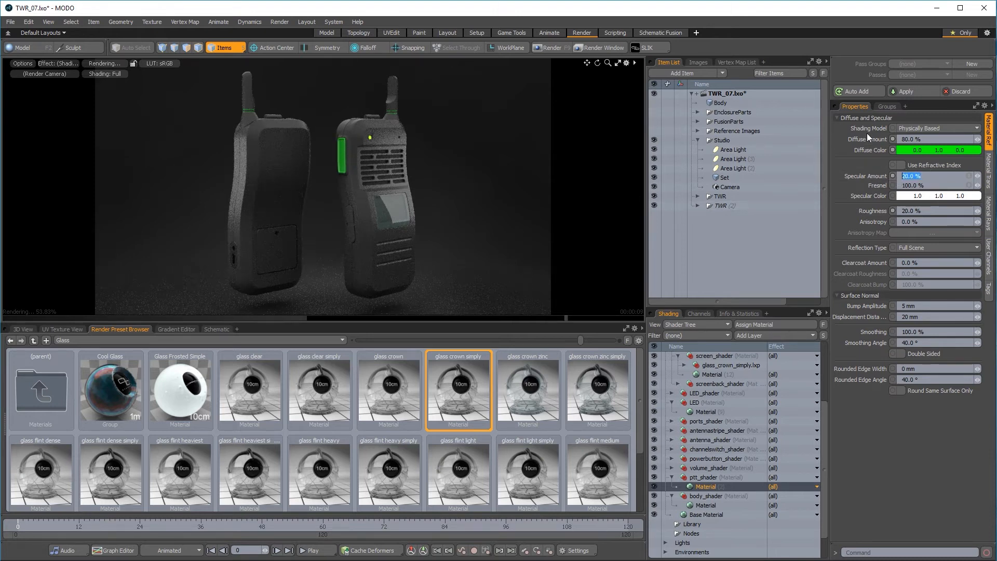
{"action": "type", "text": "25"}
{"action": "key", "text": "Return"}
Step: Pick the volume_shader material from the render and lighten its diffuse color to 0.27, 0.27, 0.27
{"action": "right_click", "coordinate": [349, 217]}
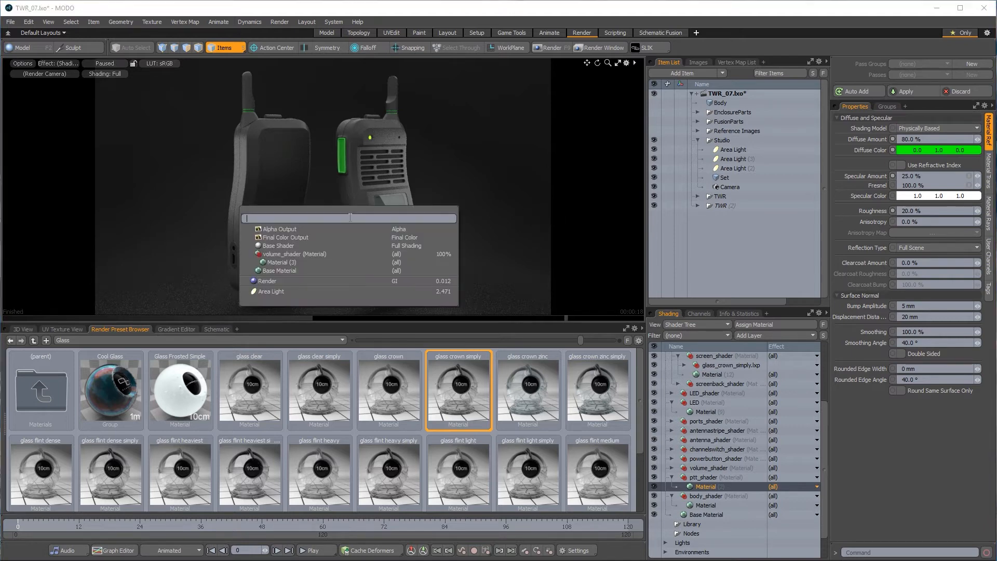
{"action": "left_click", "coordinate": [303, 260]}
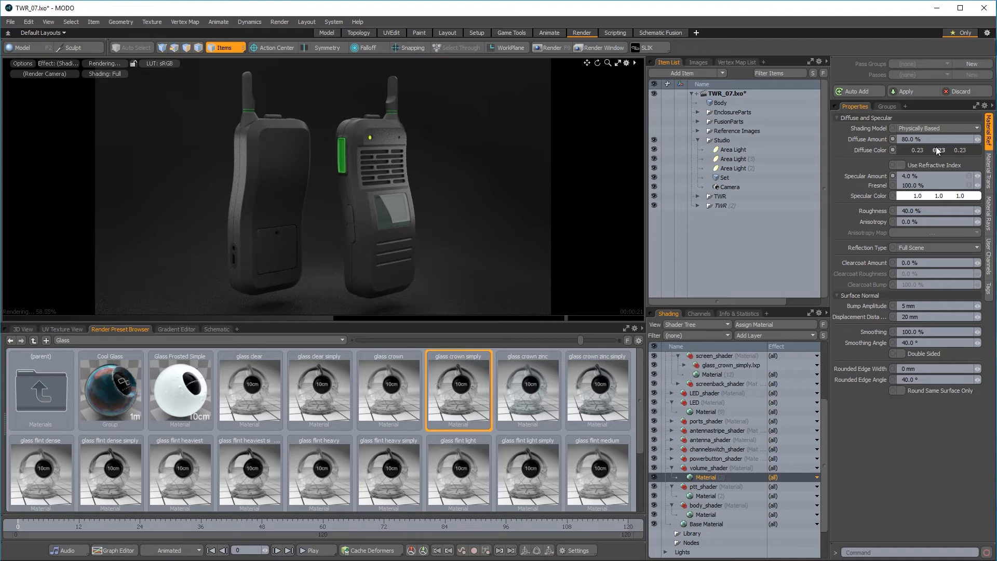
{"action": "left_click_drag", "start_coordinate": [940, 151], "coordinate": [946, 151]}
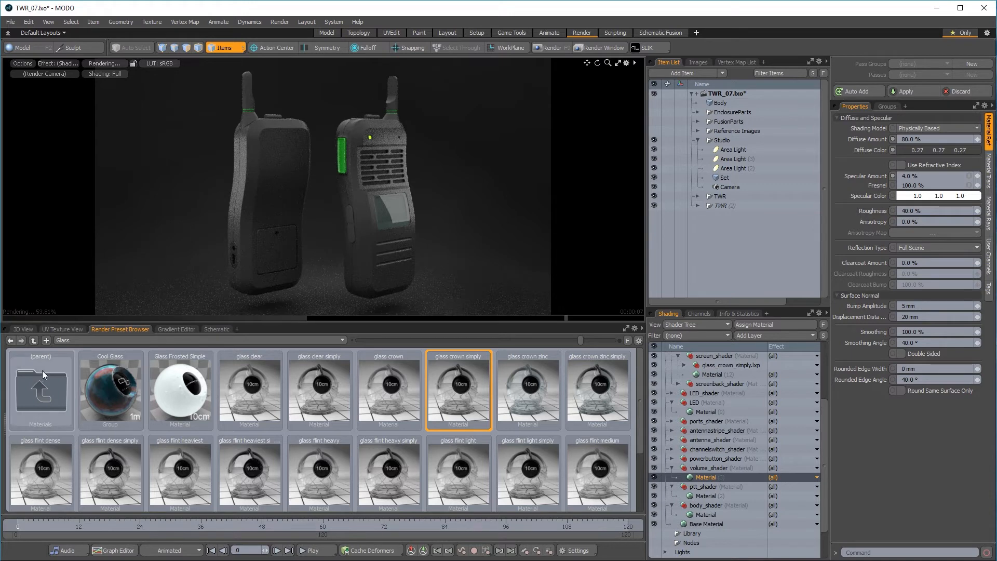
Step: Apply the black plastic matte 60 preset from the Plastic materials folder to the body_shader group
{"action": "double_click", "coordinate": [32, 394]}
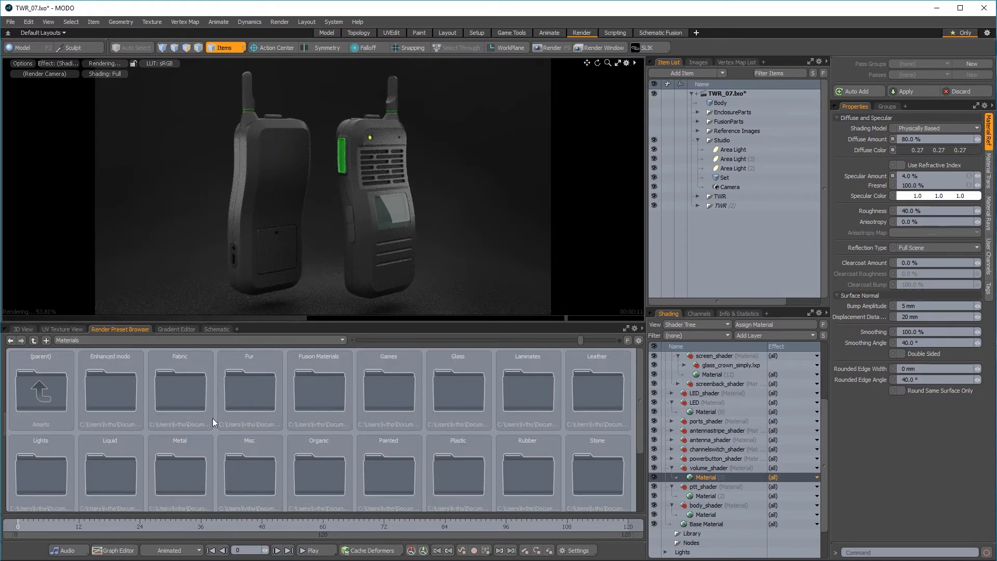
{"action": "double_click", "coordinate": [460, 459]}
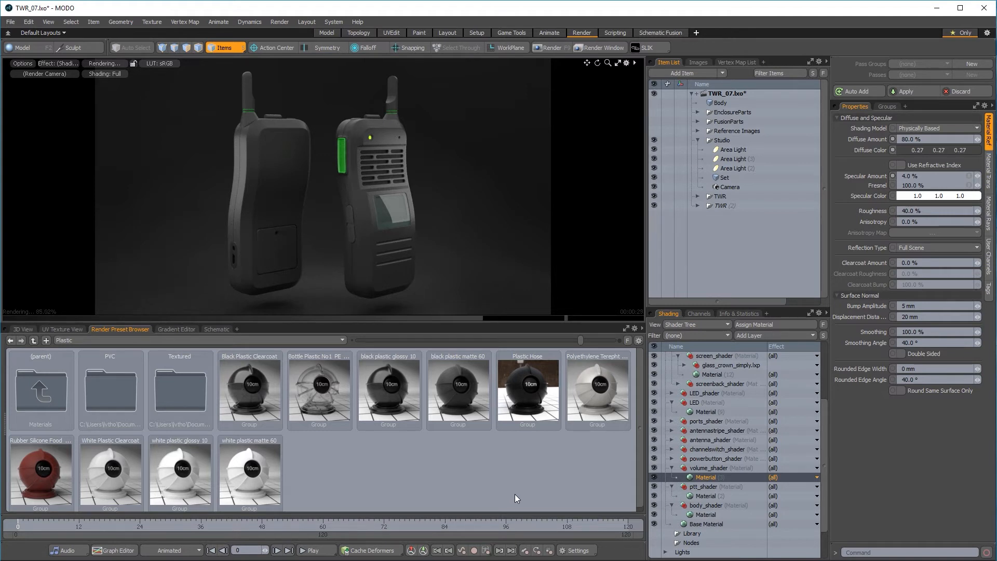
{"action": "left_click_drag", "start_coordinate": [456, 397], "coordinate": [709, 503]}
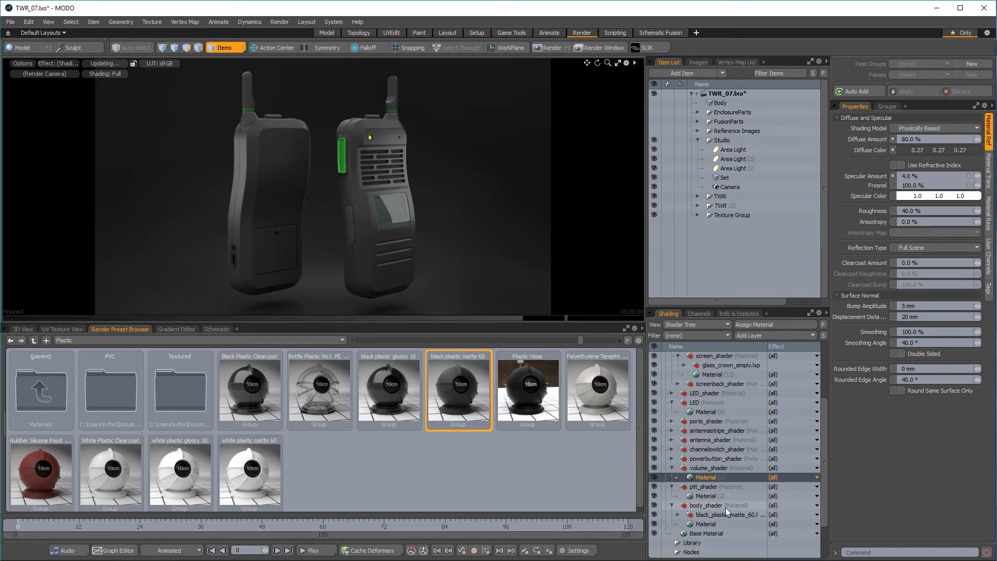
Step: Auto-size the bump texture inside body_shader's black plastic matte group and select the material in that group
{"action": "left_click", "coordinate": [678, 514]}
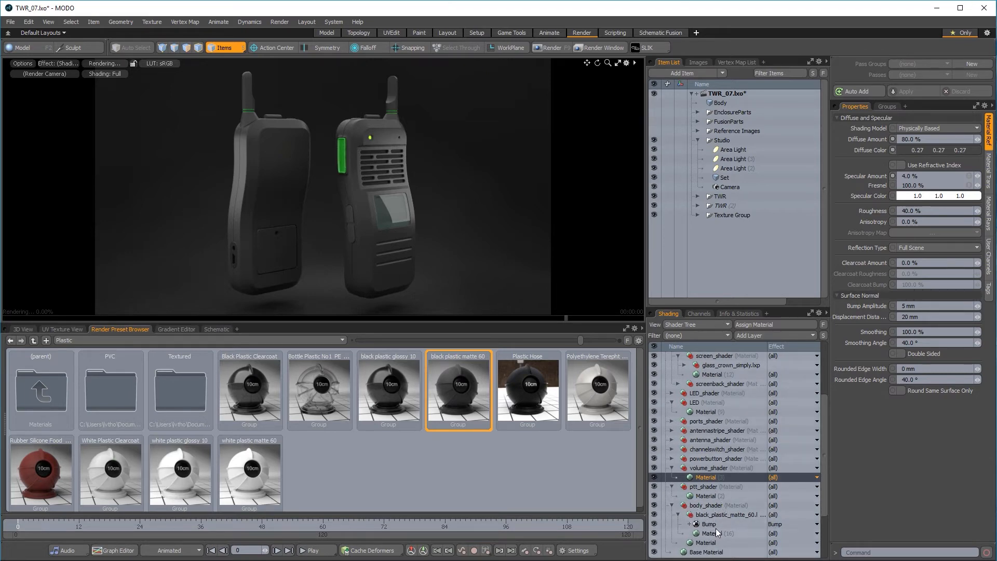
{"action": "left_click", "coordinate": [714, 532]}
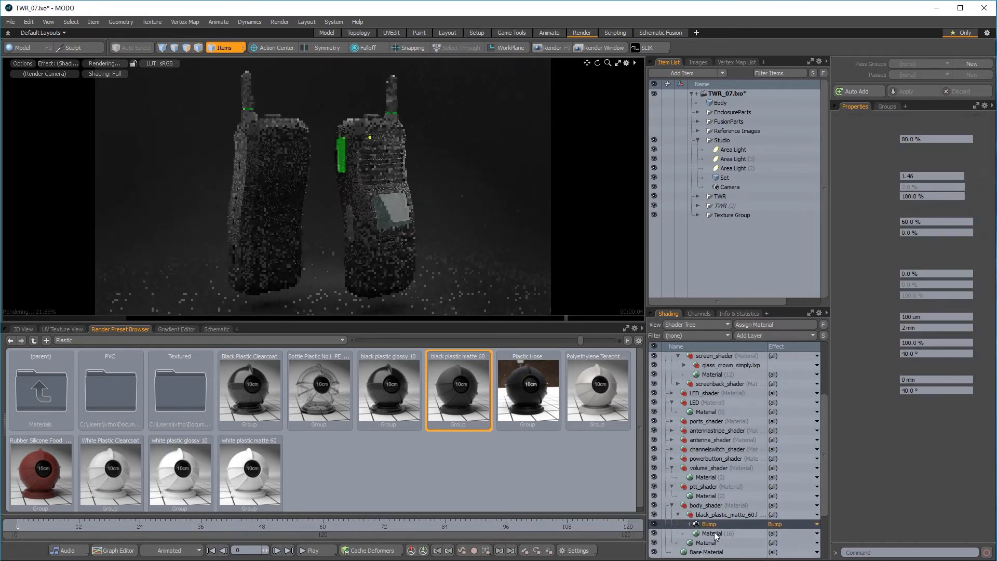
{"action": "left_click", "coordinate": [709, 524]}
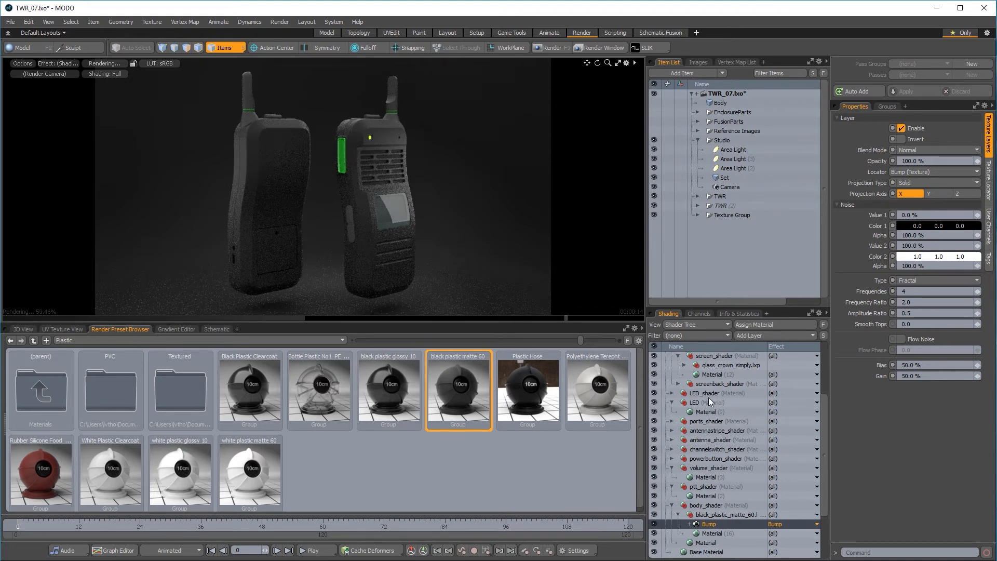
{"action": "left_click", "coordinate": [990, 187]}
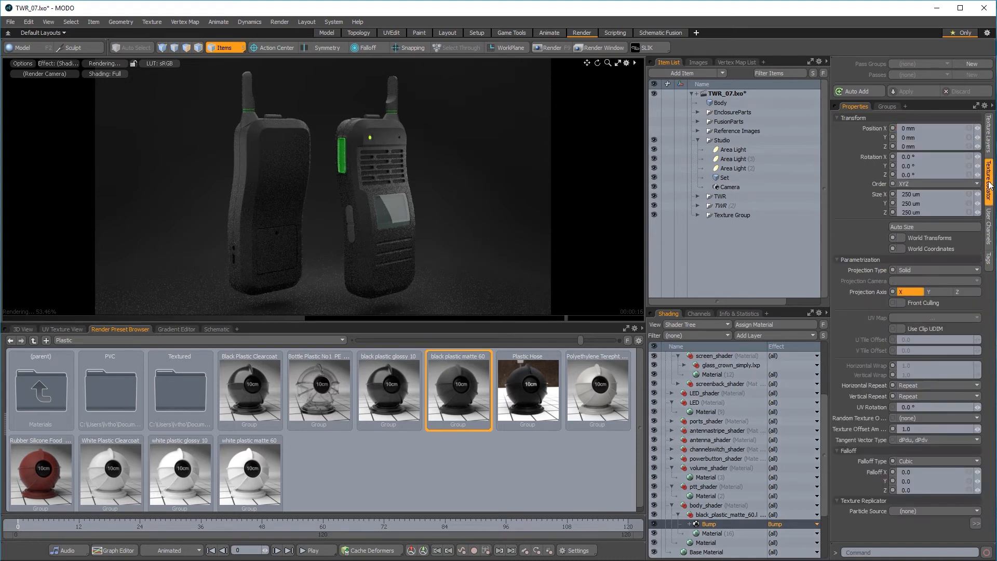
{"action": "left_click", "coordinate": [920, 226]}
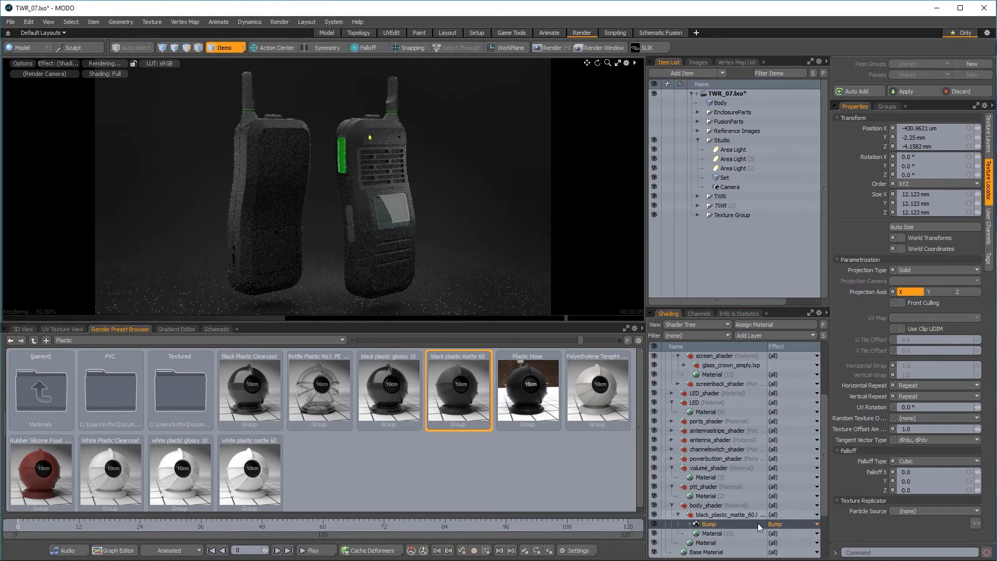
{"action": "left_click", "coordinate": [717, 534]}
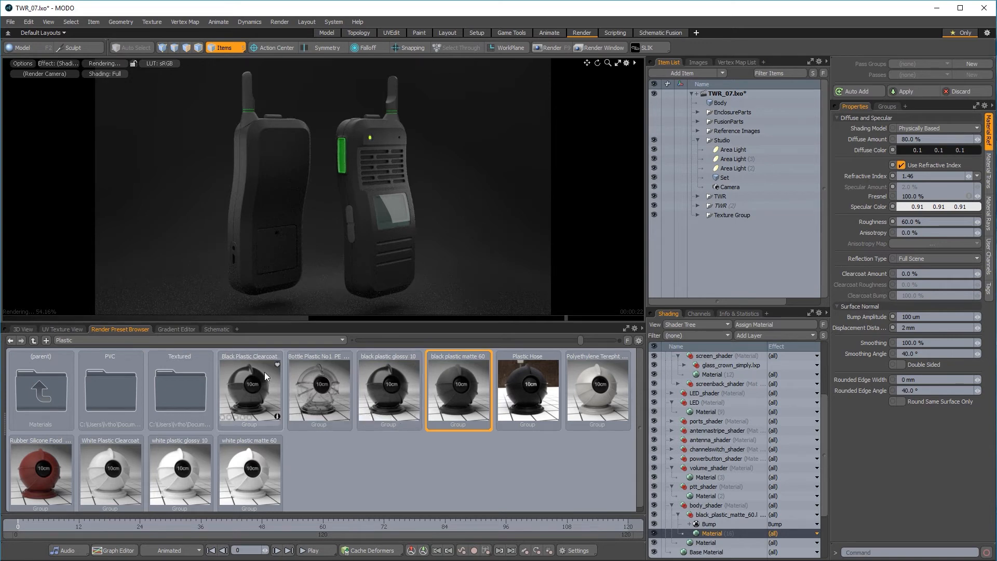
Step: Add the Black Plastic Clearcoat preset to the scene and move it from set_shader into the ports_shader group
{"action": "left_click", "coordinate": [250, 385]}
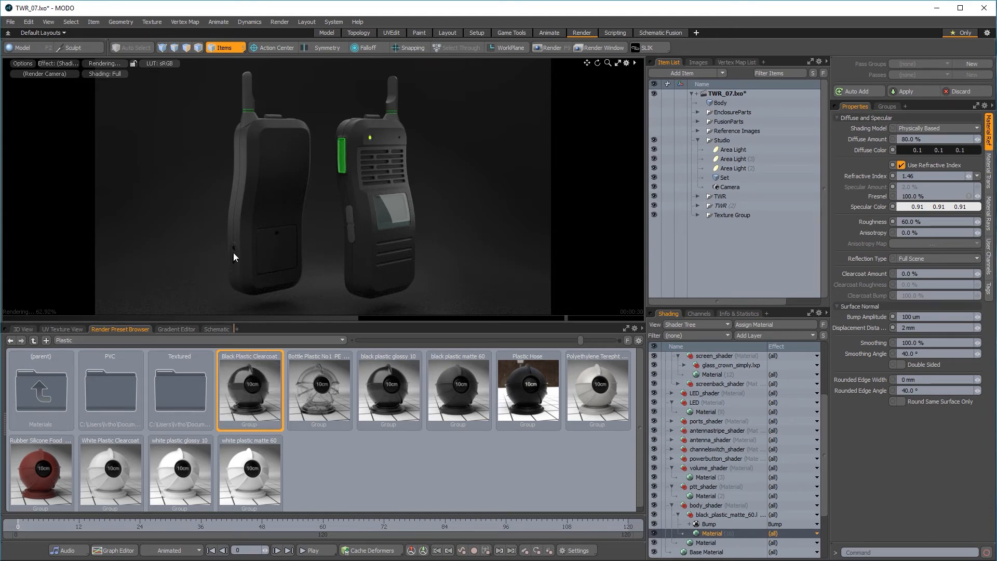
{"action": "left_click_drag", "start_coordinate": [232, 253], "coordinate": [234, 253]}
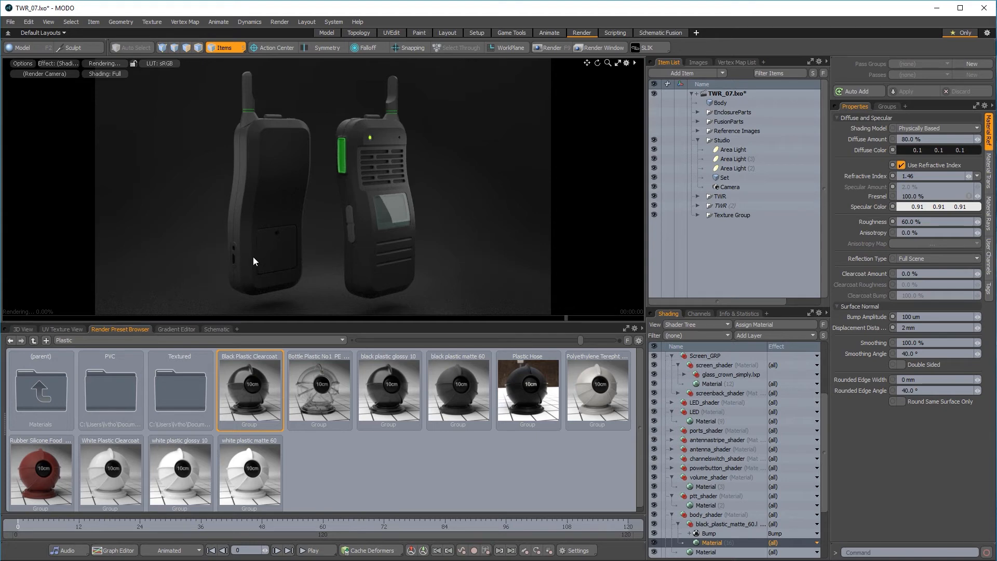
{"action": "right_click", "coordinate": [235, 253]}
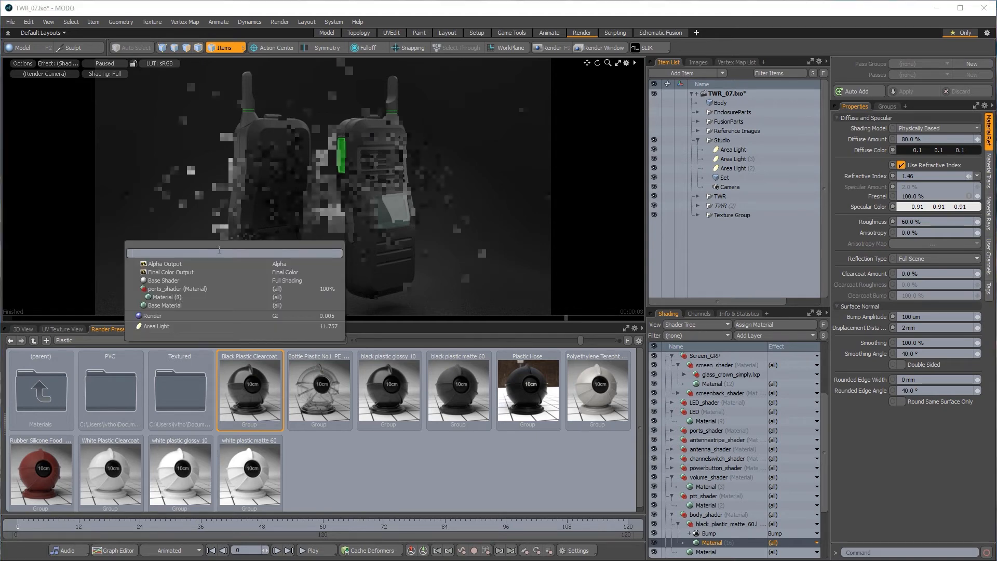
{"action": "left_click", "coordinate": [182, 297]}
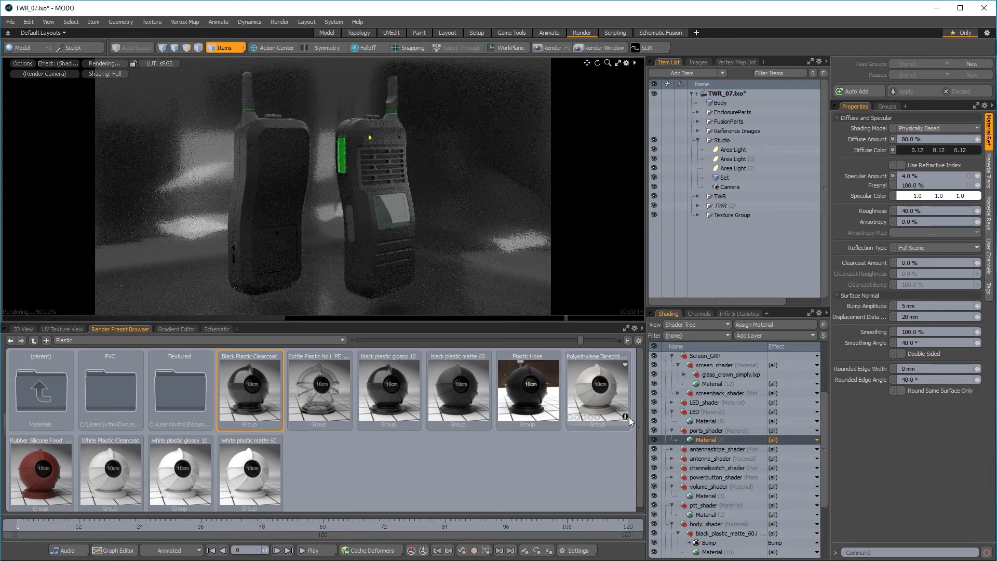
{"action": "scroll", "coordinate": [728, 427], "scroll_direction": "up", "scroll_amount": 1}
{"action": "scroll", "coordinate": [727, 427], "scroll_direction": "up", "scroll_amount": 1}
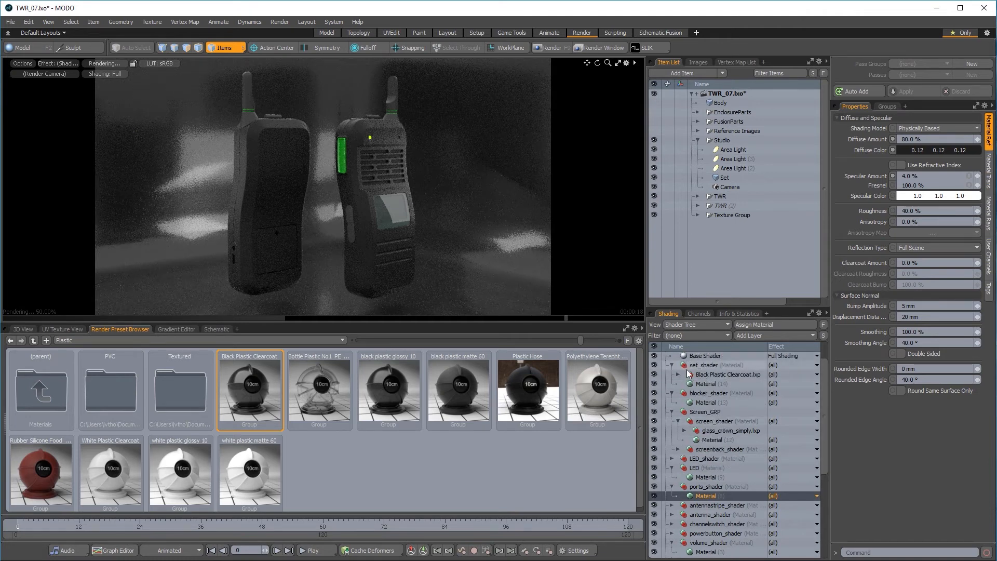
{"action": "left_click_drag", "start_coordinate": [706, 376], "coordinate": [711, 490]}
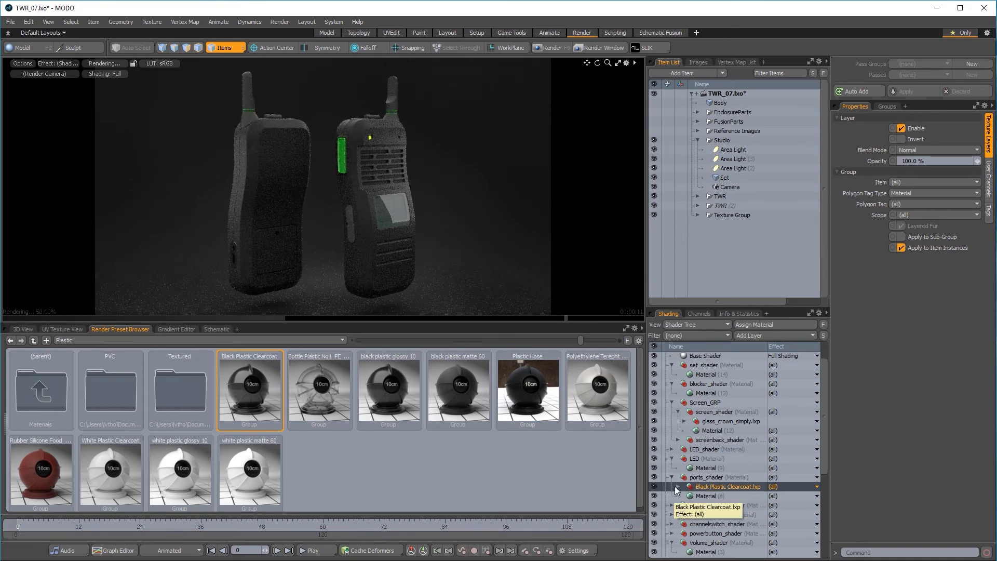
Step: Auto-size the bump texture inside ports_shader's Black Plastic Clearcoat group
{"action": "left_click", "coordinate": [678, 486]}
{"action": "left_click", "coordinate": [708, 497]}
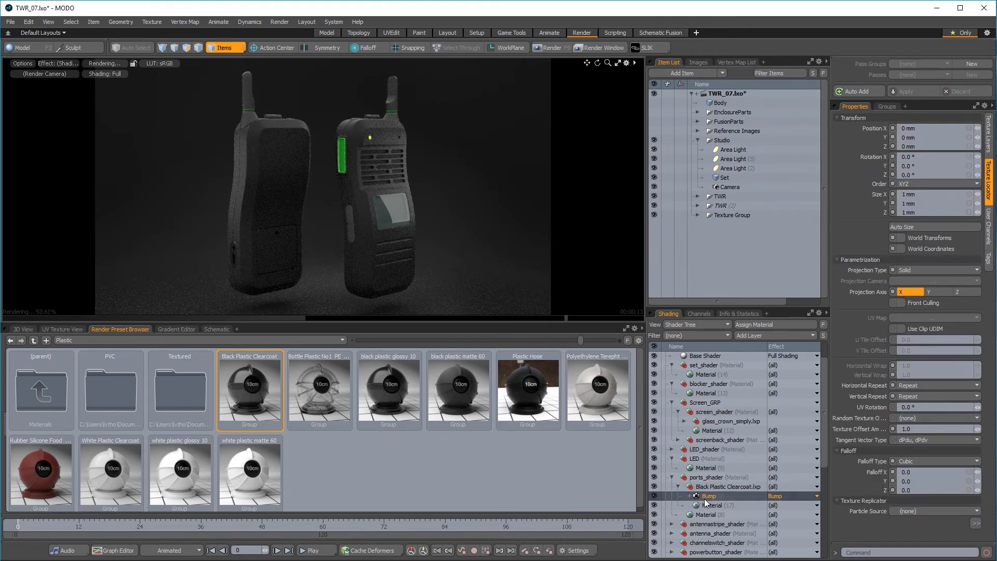
{"action": "left_click", "coordinate": [936, 229]}
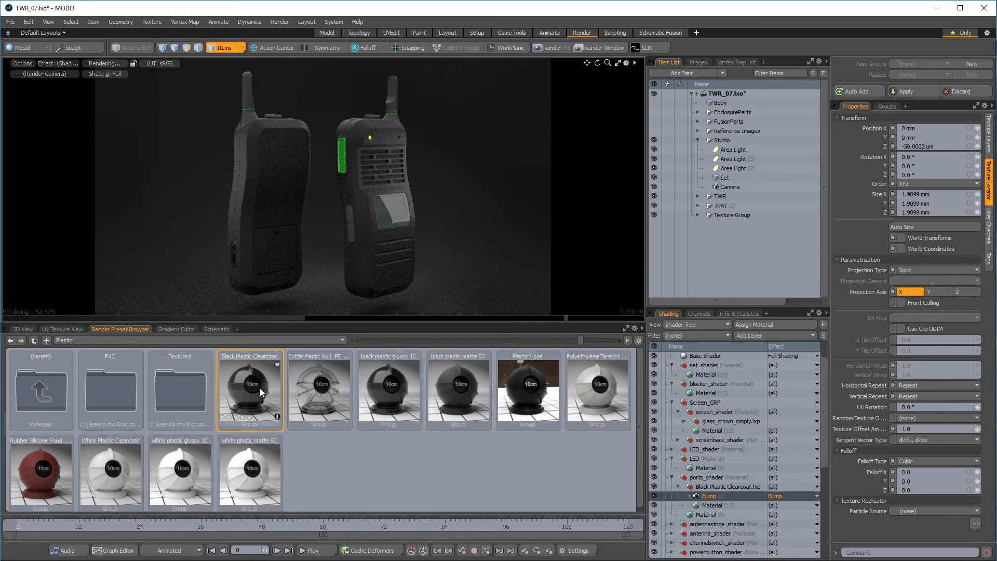
{"action": "left_click_drag", "start_coordinate": [260, 388], "coordinate": [563, 485]}
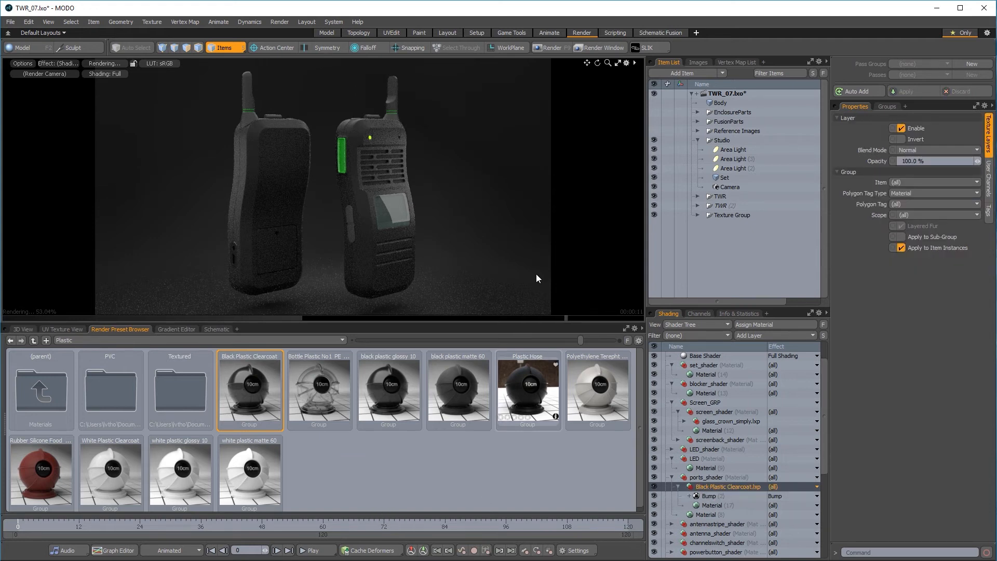
{"action": "right_click", "coordinate": [374, 117]}
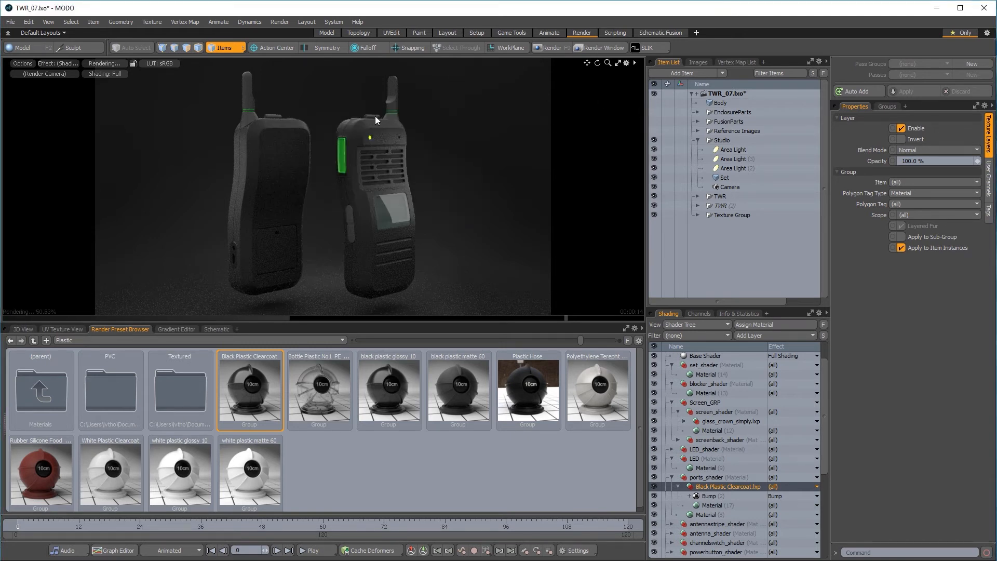
{"action": "right_click", "coordinate": [375, 117]}
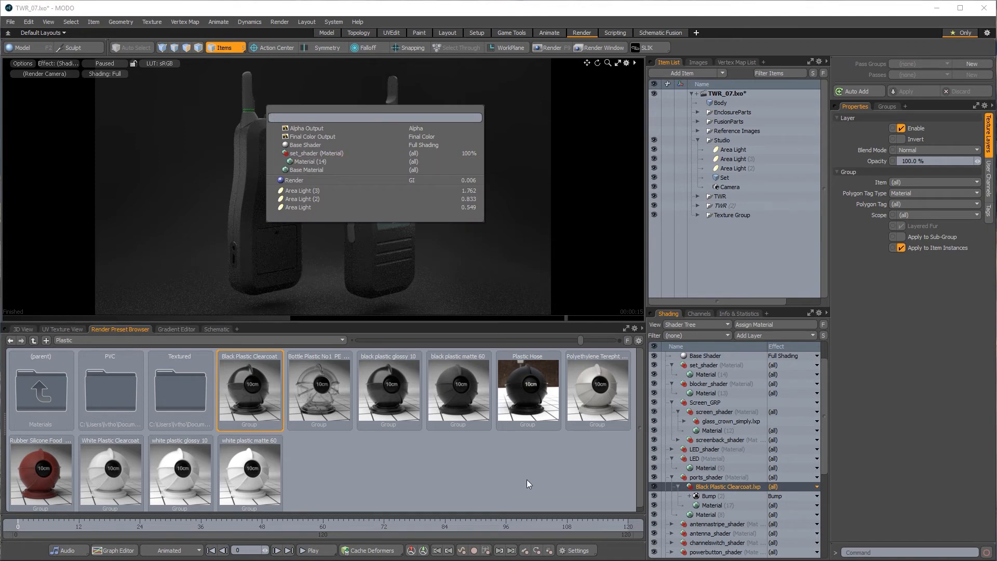
Step: Apply the Black Plastic Clearcoat preset to channelswitch_shader and the black plastic matte 60 preset to powerbutton_shader
{"action": "scroll", "coordinate": [678, 524], "scroll_direction": "down", "scroll_amount": 1}
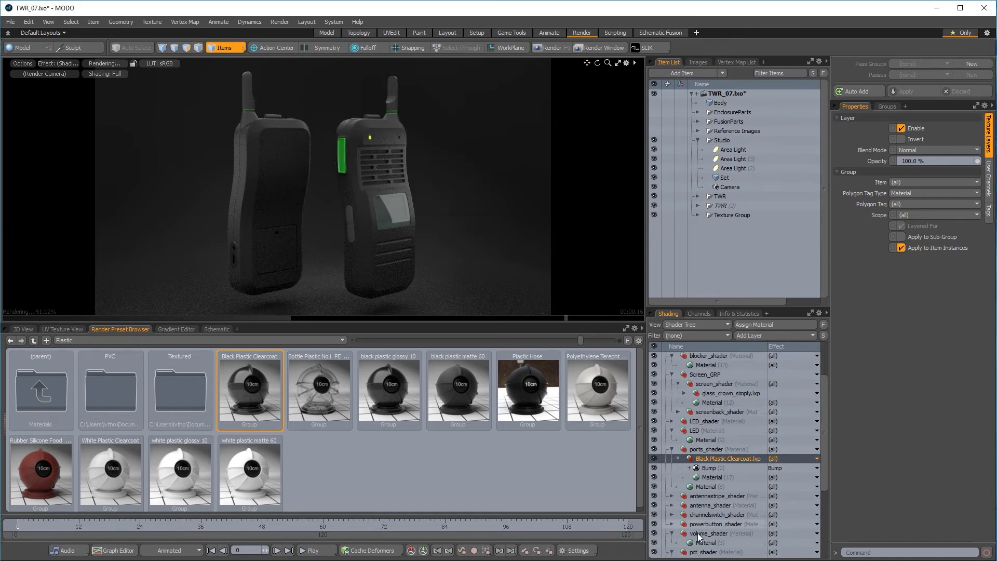
{"action": "left_click", "coordinate": [671, 515]}
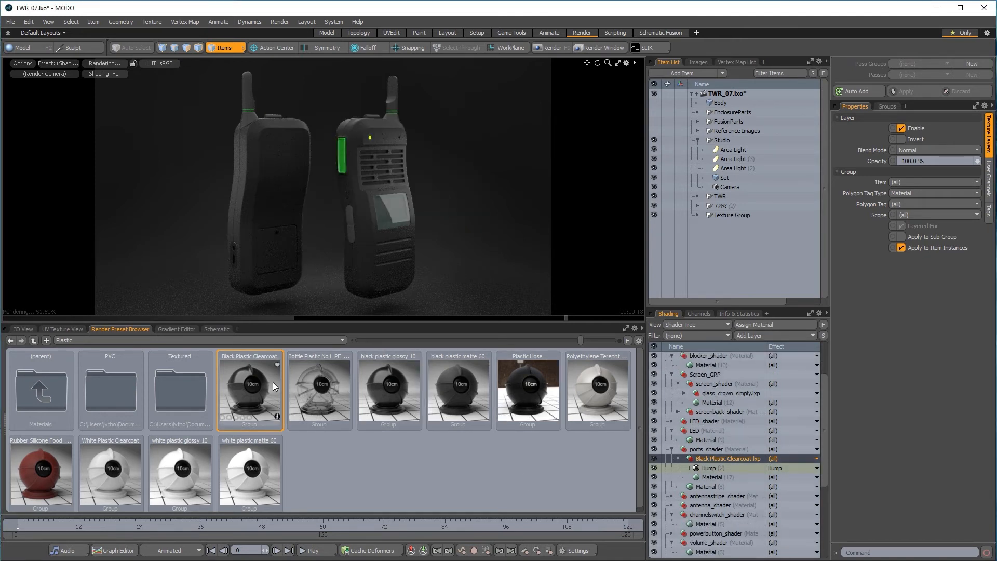
{"action": "left_click_drag", "start_coordinate": [273, 387], "coordinate": [714, 516]}
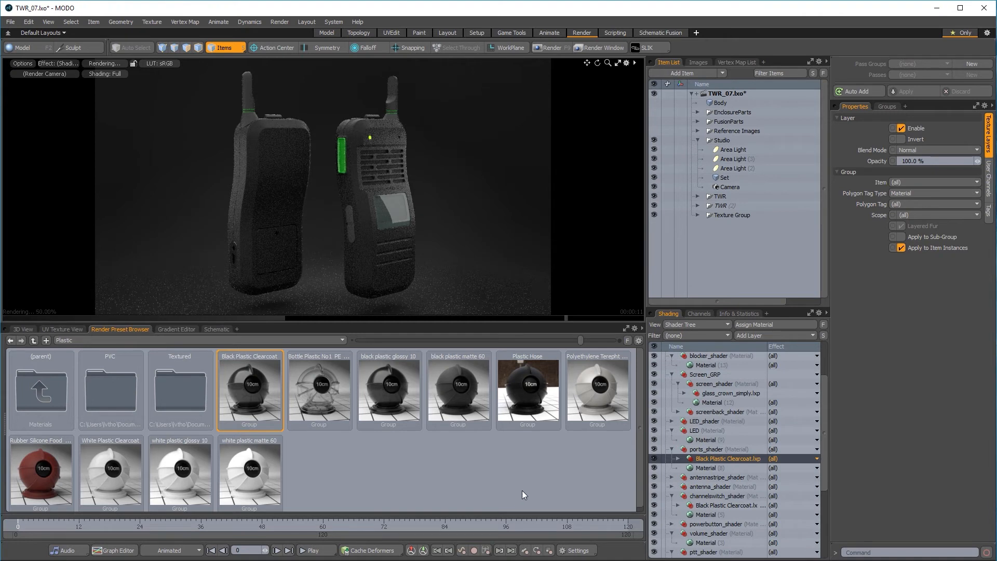
{"action": "left_click", "coordinate": [460, 393]}
{"action": "left_click_drag", "start_coordinate": [460, 397], "coordinate": [705, 530]}
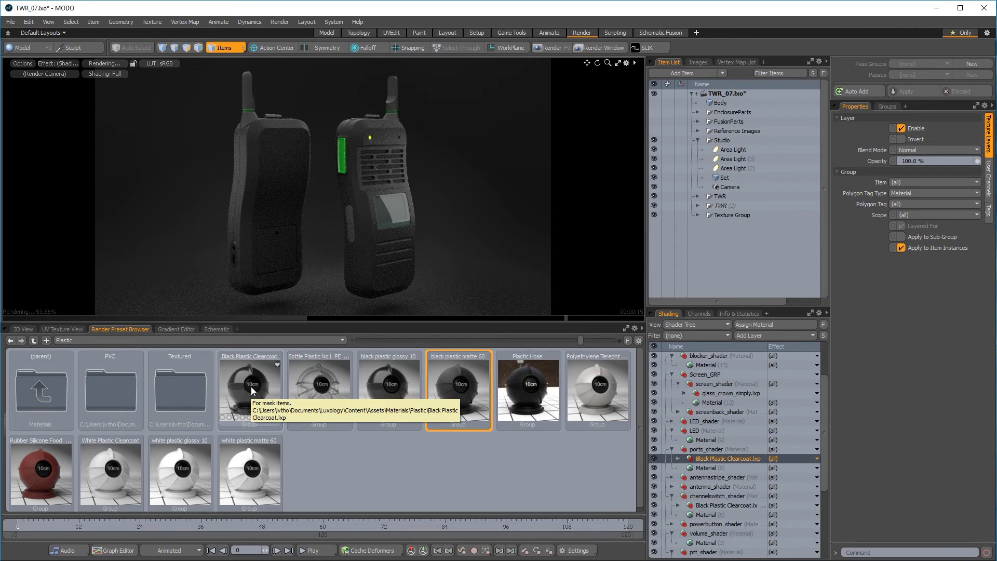
Step: Apply the Black Plastic Clearcoat preset to antenna_shader and auto-size the bump texture inside it
{"action": "left_click_drag", "start_coordinate": [253, 391], "coordinate": [715, 488]}
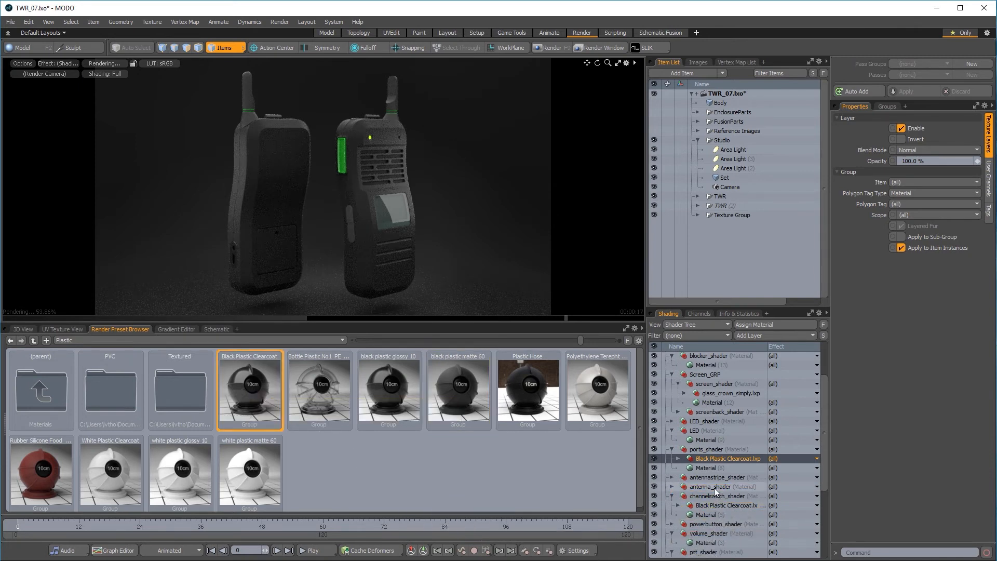
{"action": "left_click", "coordinate": [672, 488]}
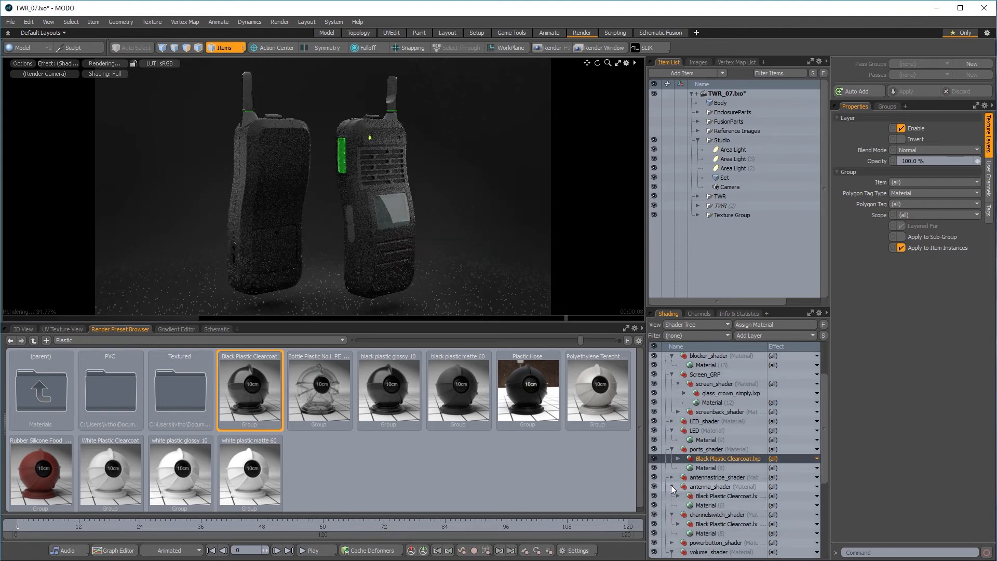
{"action": "left_click", "coordinate": [678, 496]}
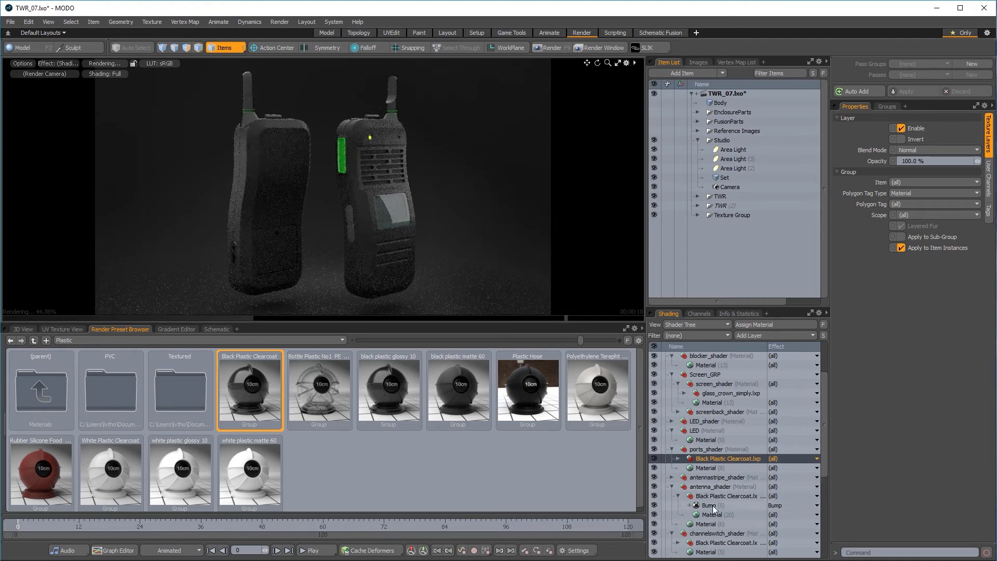
{"action": "left_click", "coordinate": [712, 506]}
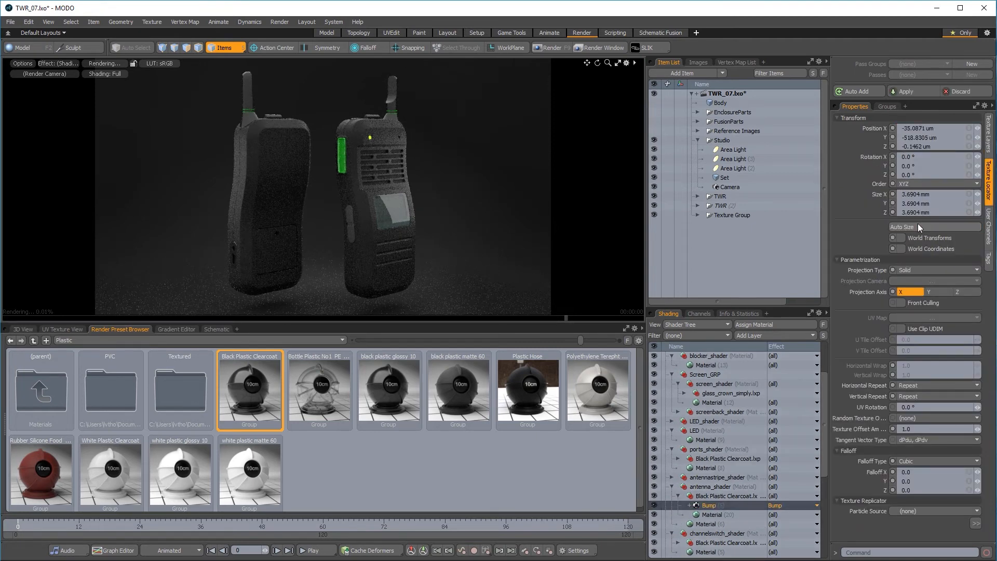
Step: In antenna_shader's Black Plastic Clearcoat material, turn off Use Refractive Index and set the roughness to 40%
{"action": "scroll", "coordinate": [709, 498], "scroll_direction": "down", "scroll_amount": 1}
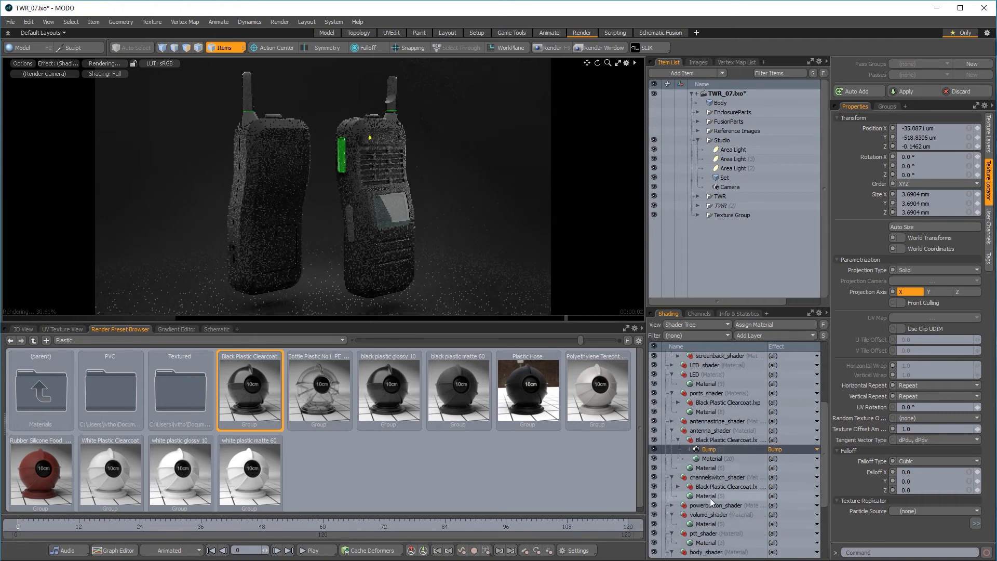
{"action": "left_click", "coordinate": [715, 459]}
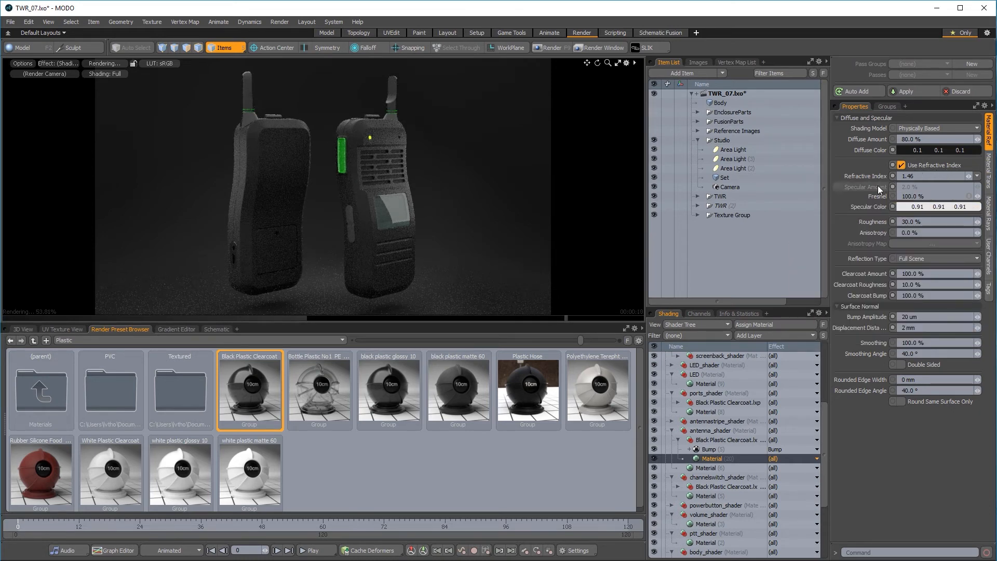
{"action": "left_click", "coordinate": [903, 165]}
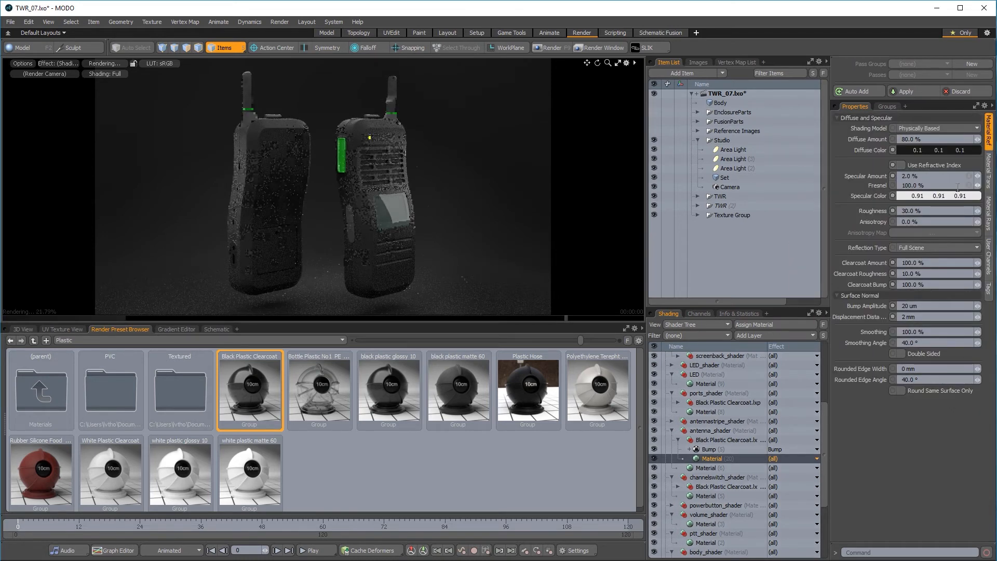
{"action": "left_click", "coordinate": [937, 211]}
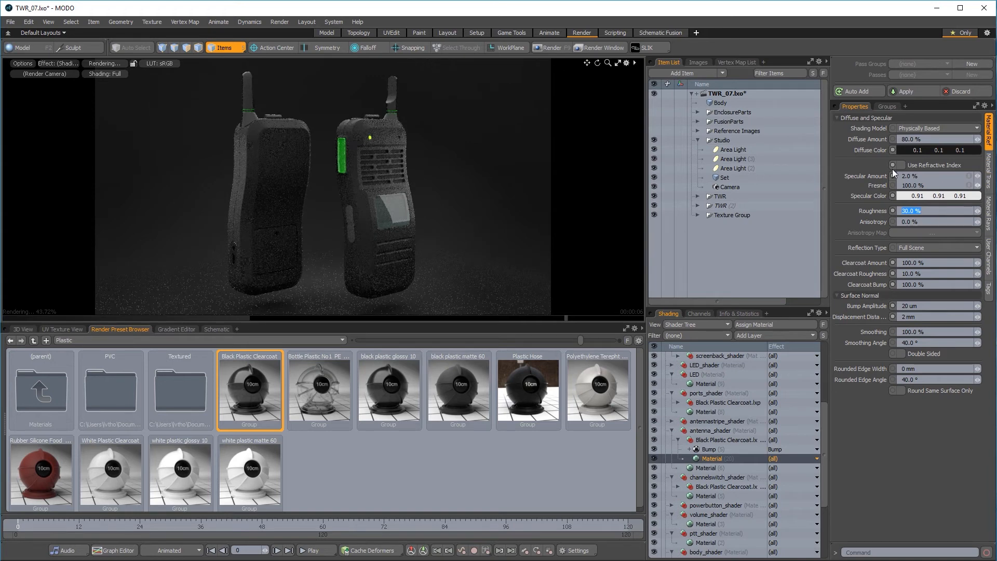
{"action": "key", "text": "Return"}
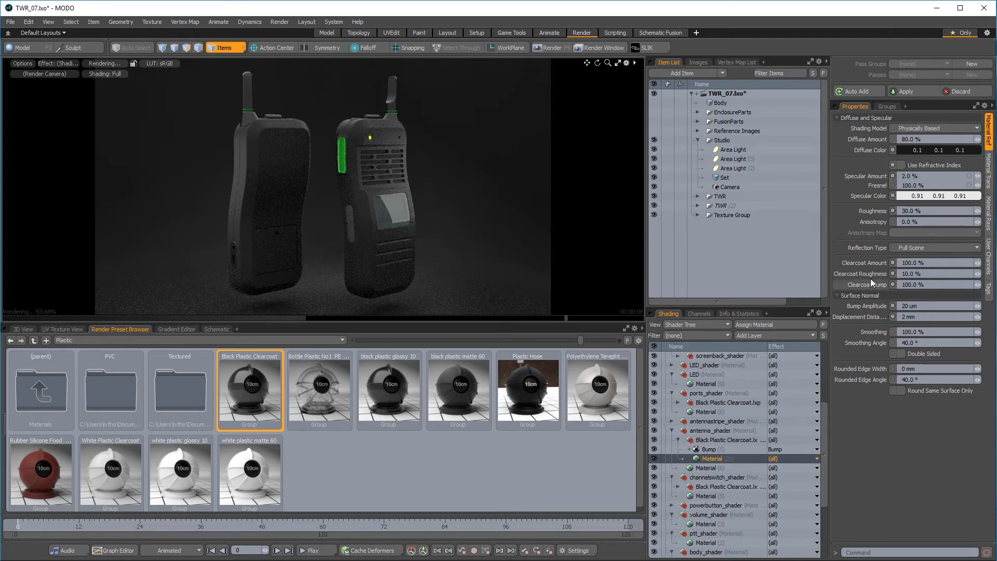
{"action": "left_click", "coordinate": [918, 211]}
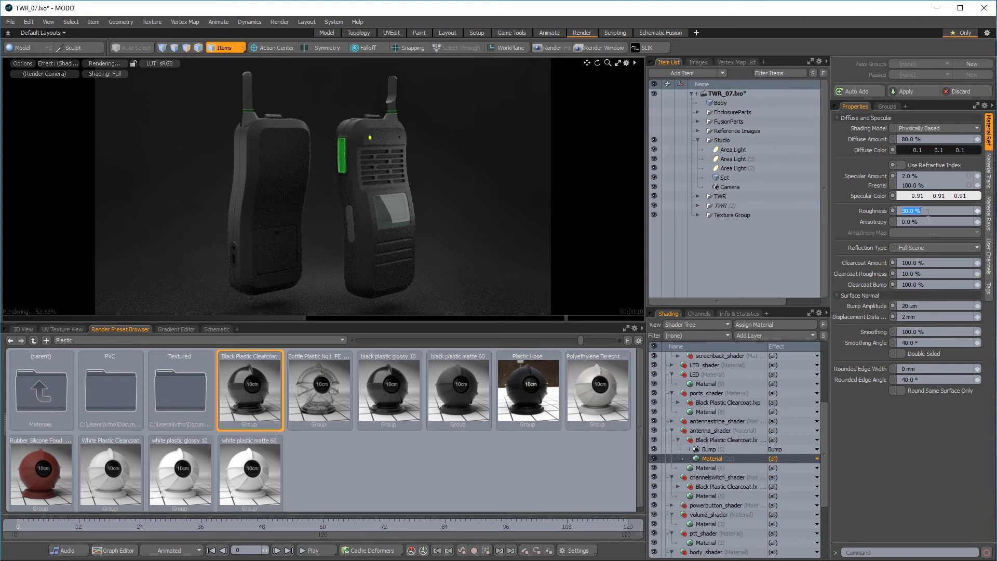
{"action": "type", "text": "40"}
{"action": "key", "text": "Return"}
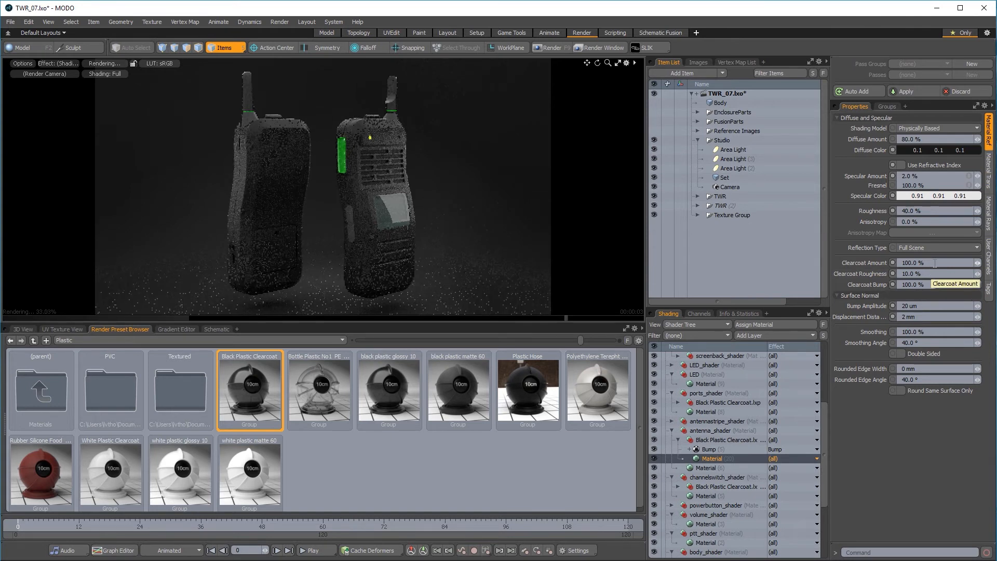
Step: Set the antenna material's clearcoat amount to 20% and lighten its diffuse color to 0.24 in all channels
{"action": "left_click", "coordinate": [935, 263]}
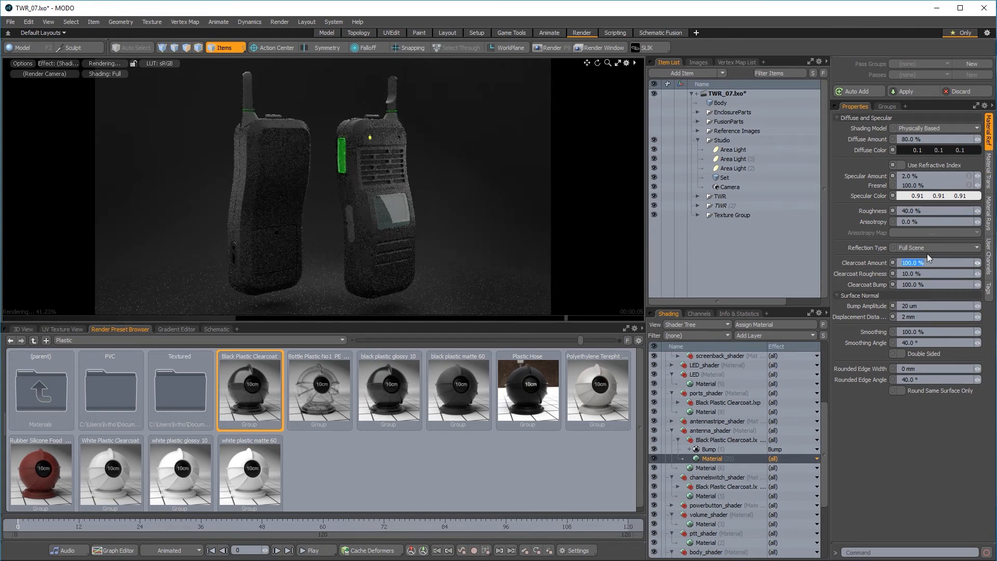
{"action": "type", "text": "20"}
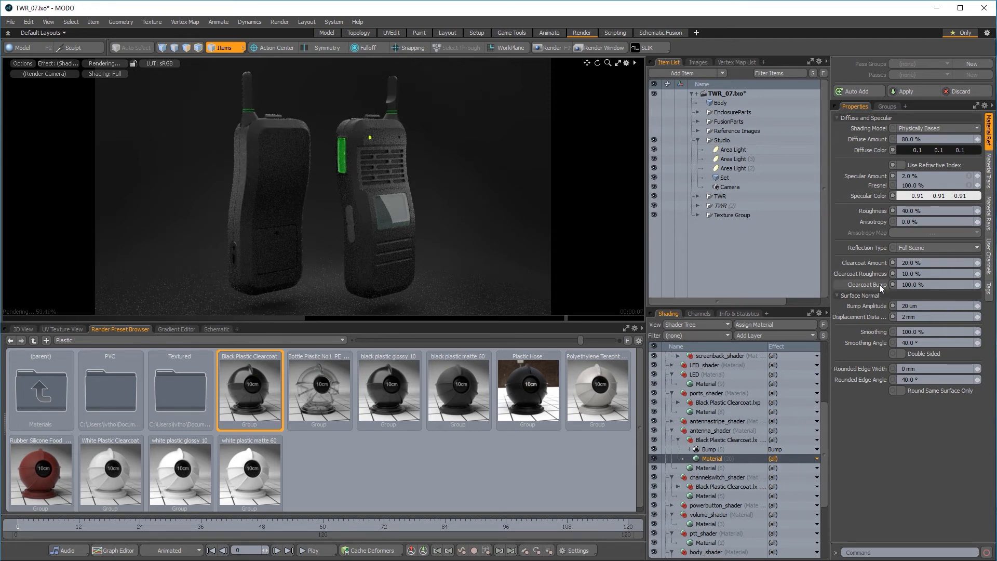
{"action": "left_click_drag", "start_coordinate": [939, 150], "coordinate": [967, 150]}
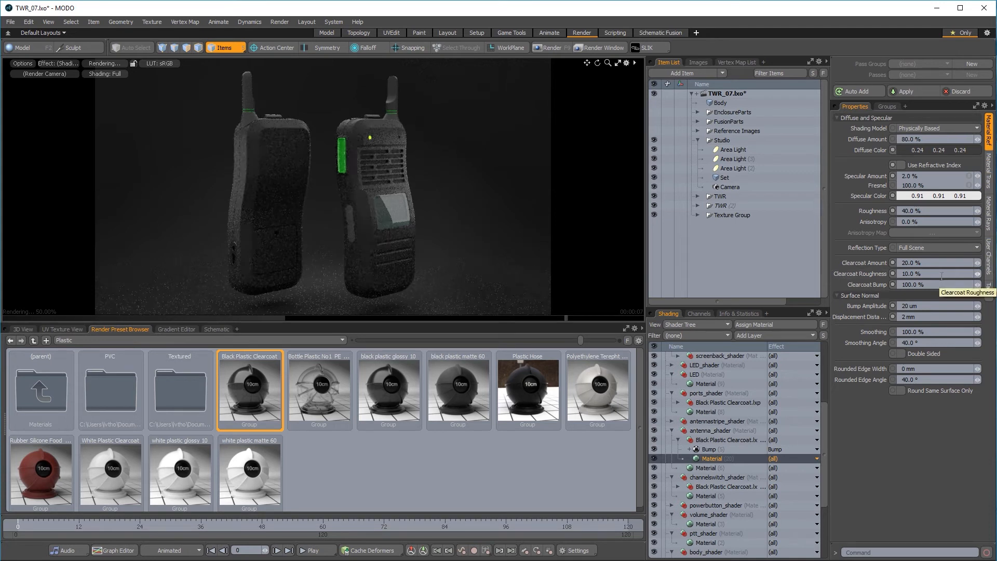
{"action": "left_click", "coordinate": [927, 262]}
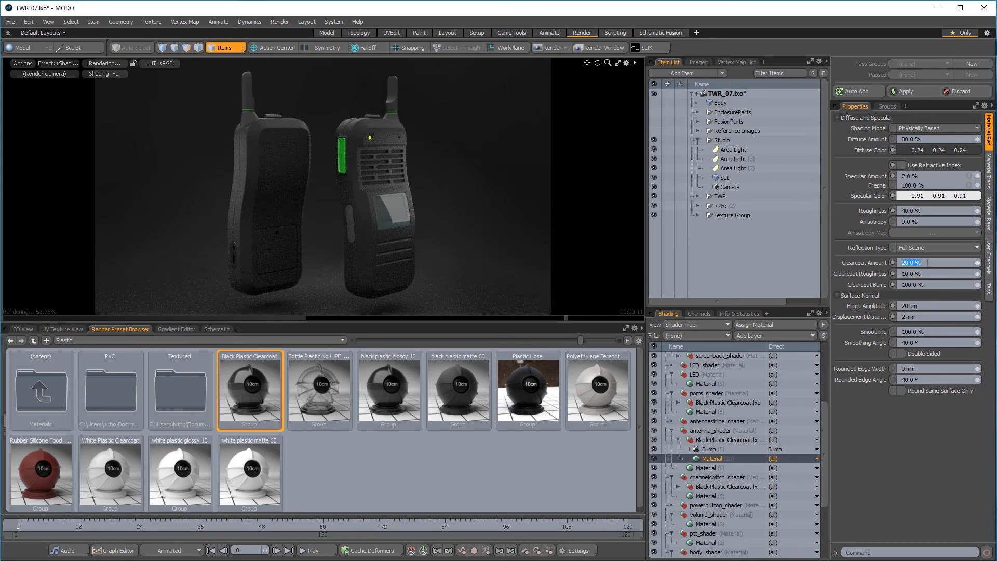
Step: Set the antenna material's specular amount to 15% and its roughness to 30%
{"action": "left_click", "coordinate": [927, 177]}
{"action": "type", "text": "15"}
{"action": "key", "text": "Return"}
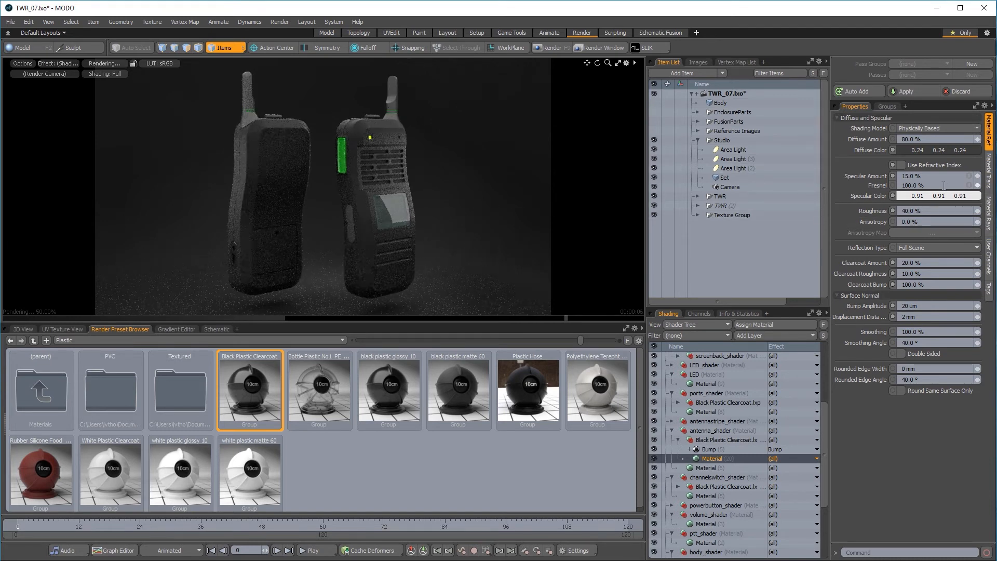
{"action": "left_click", "coordinate": [945, 211]}
{"action": "type", "text": "30"}
{"action": "key", "text": "Return"}
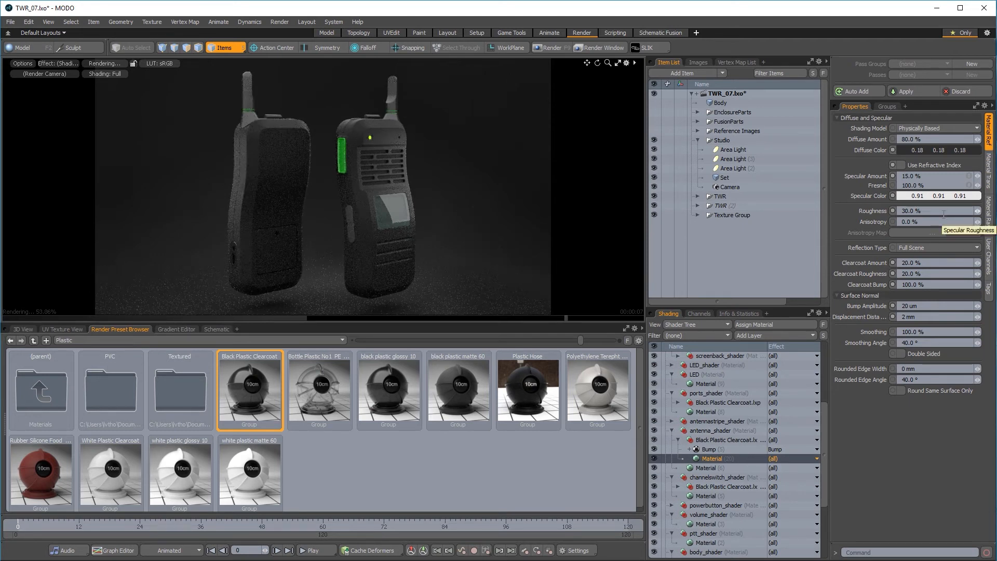
Step: Try a roughness of 15% on the antenna material and restore it to 30%
{"action": "left_click", "coordinate": [944, 212]}
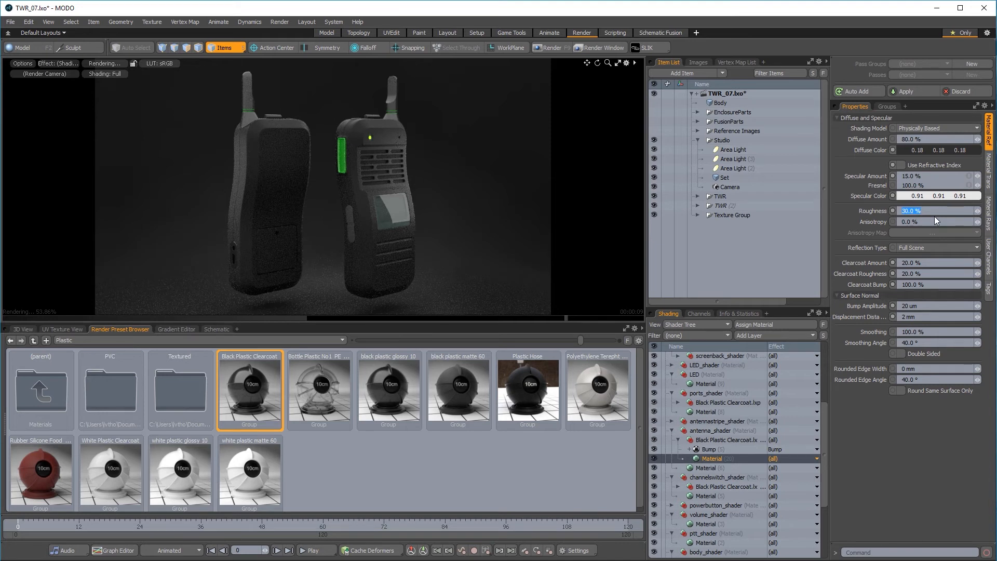
{"action": "type", "text": "15"}
{"action": "key", "text": "Return"}
{"action": "left_click", "coordinate": [911, 210]}
{"action": "type", "text": "3"}
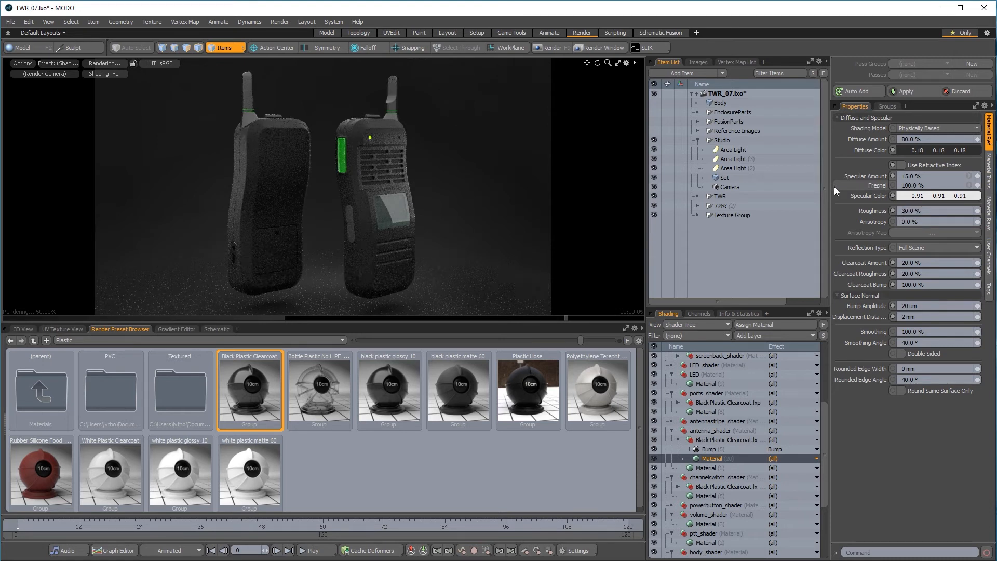
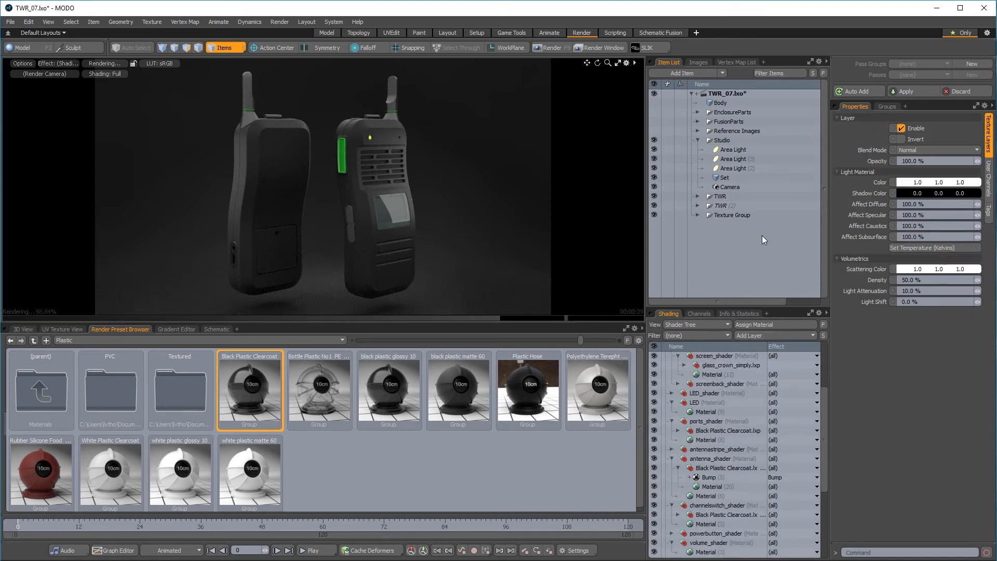
Step: In the Layout workspace, select the area light behind the radios and rename it Floor Fill
{"action": "left_click", "coordinate": [448, 33]}
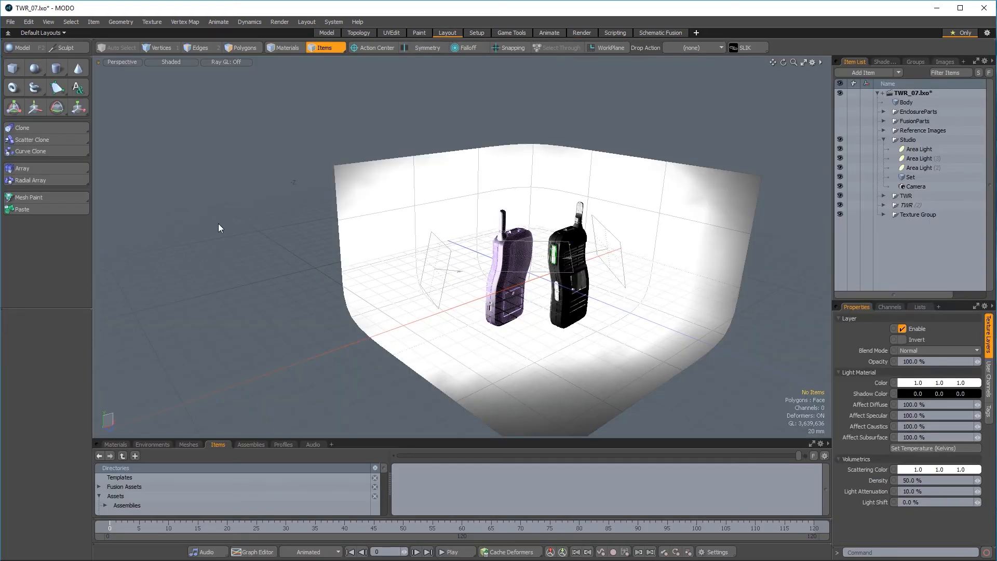
{"action": "left_click_drag", "start_coordinate": [322, 259], "coordinate": [528, 210], "text": "alt"}
{"action": "left_click", "coordinate": [538, 236]}
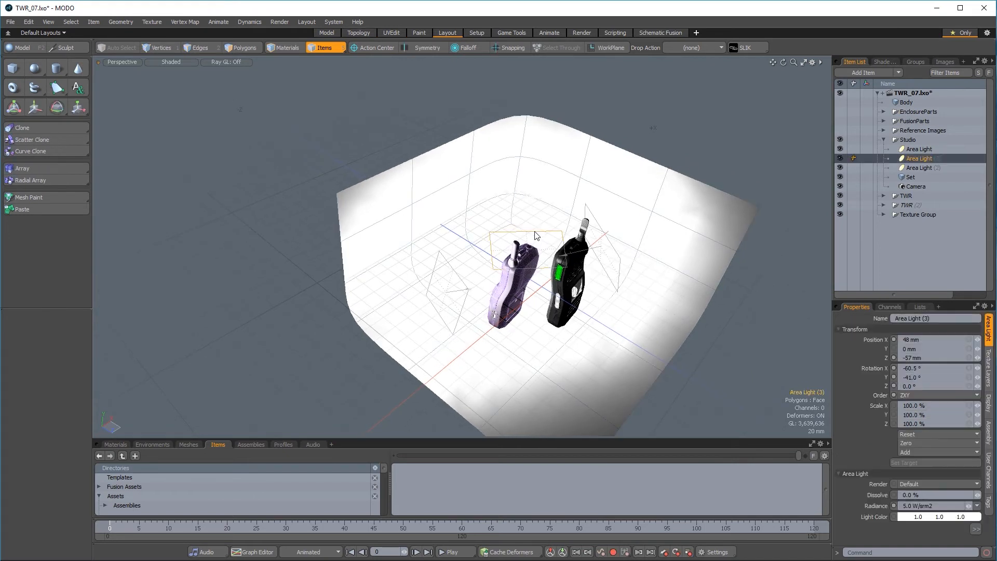
{"action": "left_click", "coordinate": [938, 319]}
{"action": "type", "text": "Floor Fill"}
{"action": "key", "text": "Return"}
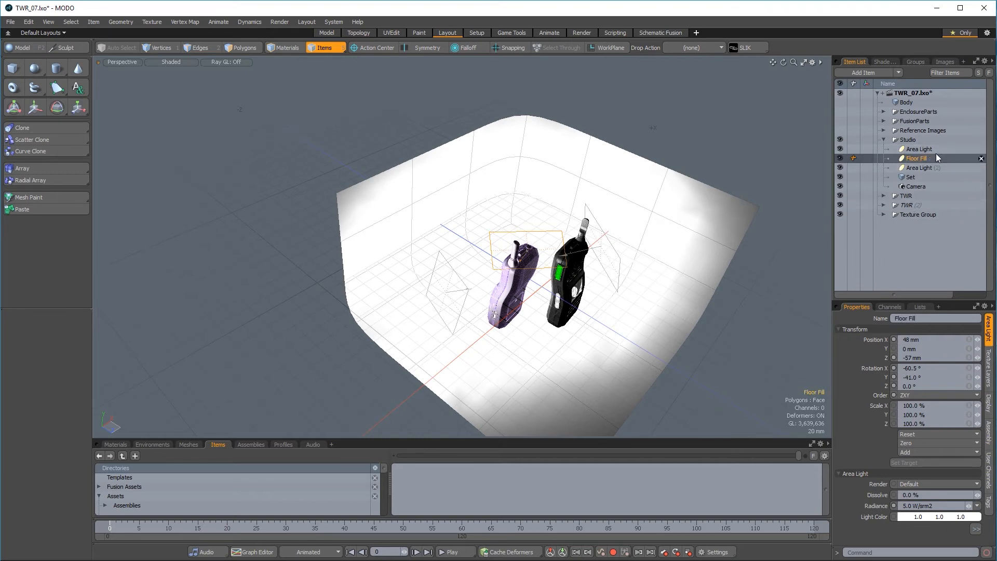
Step: Add a Gradient processing layer above the Light Material of the unnumbered Area Light in the shader tree
{"action": "left_click", "coordinate": [920, 149]}
{"action": "mouse_move", "coordinate": [567, 270]}
{"action": "left_mouse_down", "text": "alt"}
{"action": "mouse_move", "coordinate": [536, 285]}
{"action": "mouse_move", "coordinate": [551, 282]}
{"action": "left_mouse_up", "text": "alt"}
{"action": "left_click", "coordinate": [891, 62]}
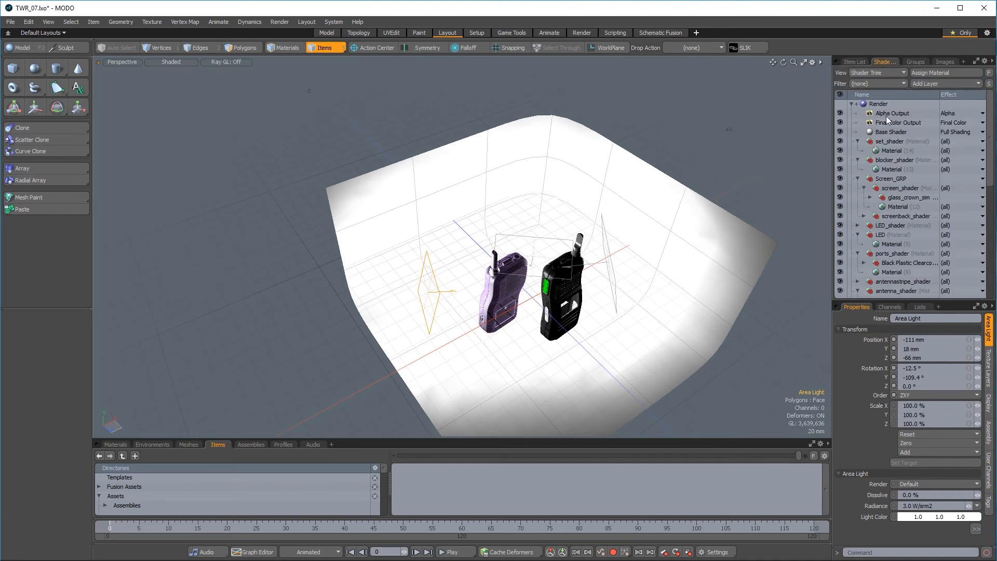
{"action": "scroll", "coordinate": [909, 169], "scroll_direction": "down", "scroll_amount": 5}
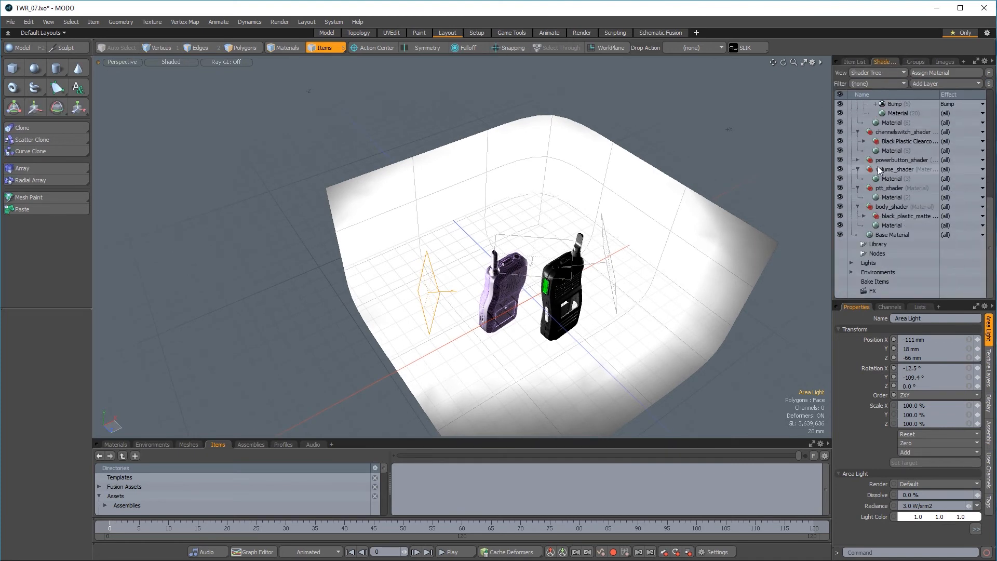
{"action": "left_click", "coordinate": [852, 263]}
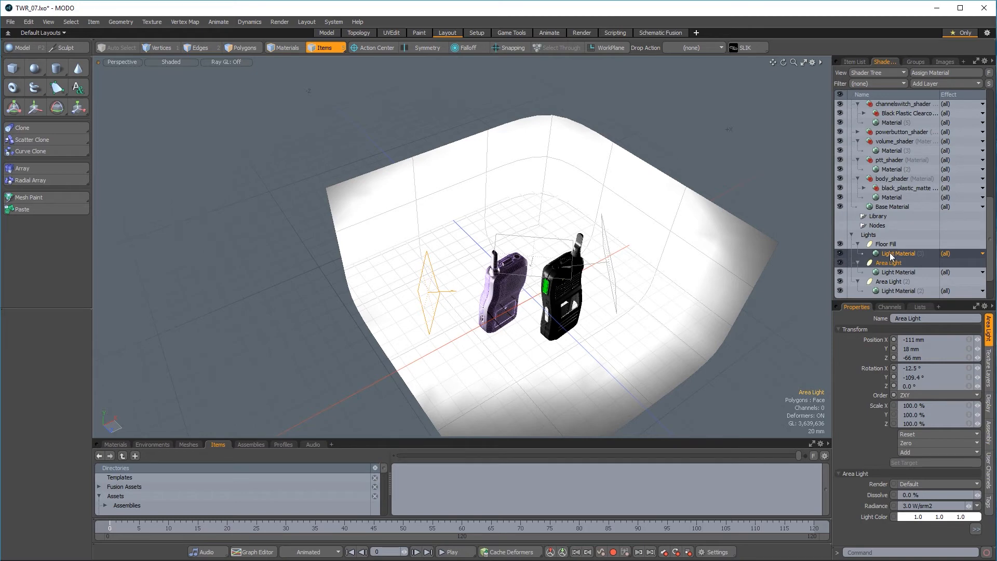
{"action": "left_click", "coordinate": [892, 254]}
{"action": "left_click", "coordinate": [859, 245]}
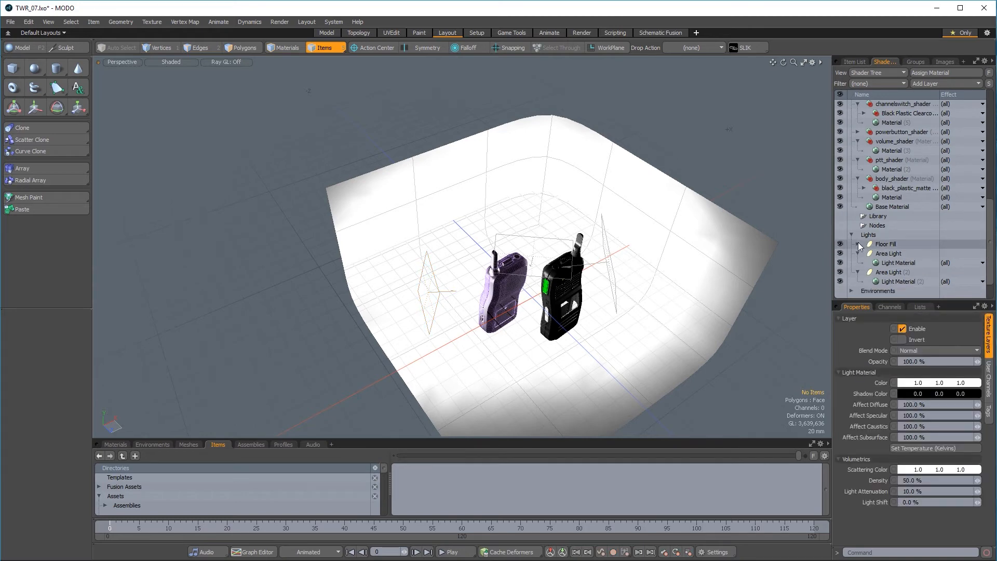
{"action": "left_click", "coordinate": [883, 264]}
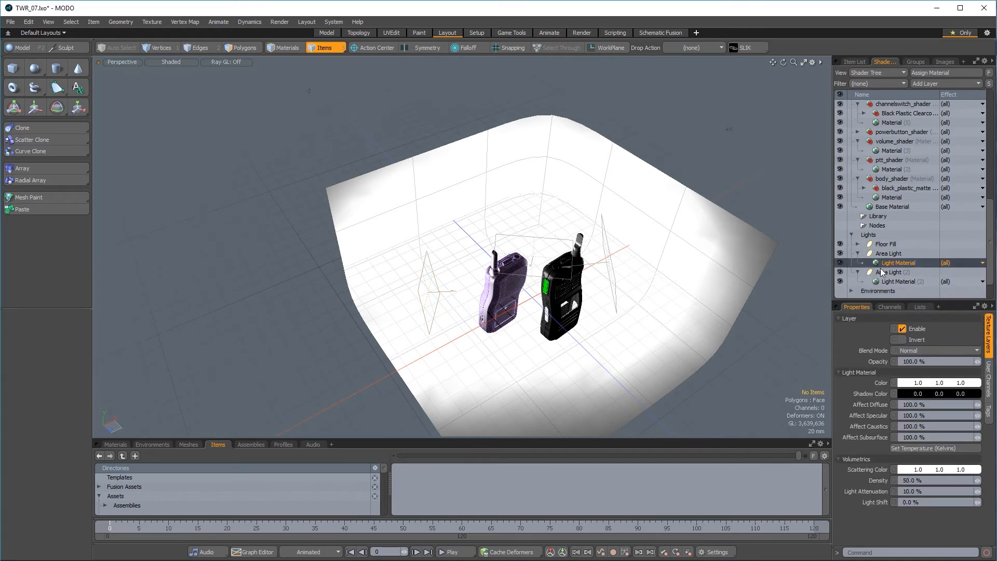
{"action": "left_click_drag", "start_coordinate": [648, 319], "coordinate": [673, 273], "text": "alt"}
{"action": "left_click", "coordinate": [947, 84]}
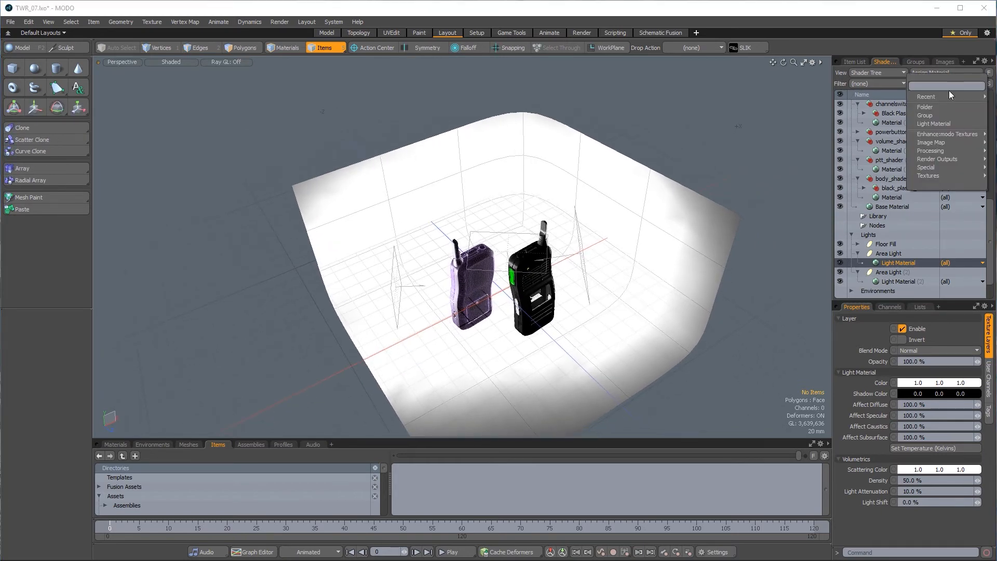
{"action": "mouse_move", "coordinate": [931, 150]}
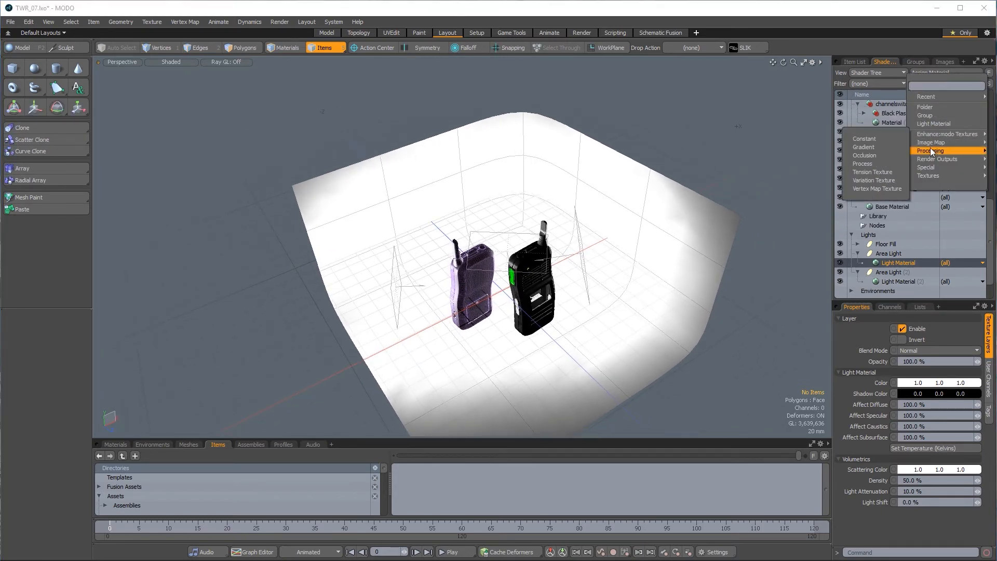
{"action": "left_click", "coordinate": [884, 147]}
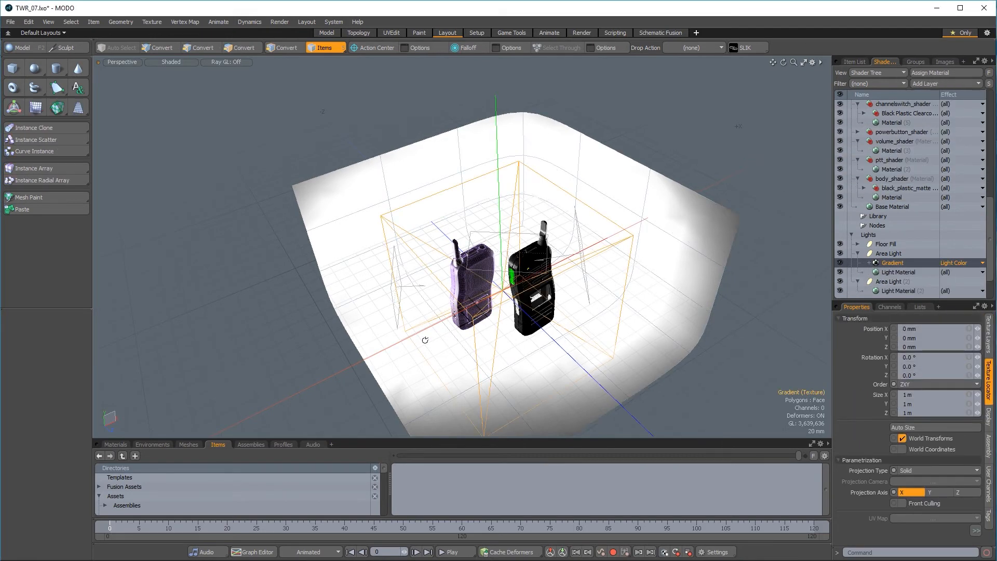
Step: Try hiding the texture locators through the 3D viewport's visibility options and show them again
{"action": "left_click_drag", "start_coordinate": [425, 340], "coordinate": [615, 262], "text": "alt"}
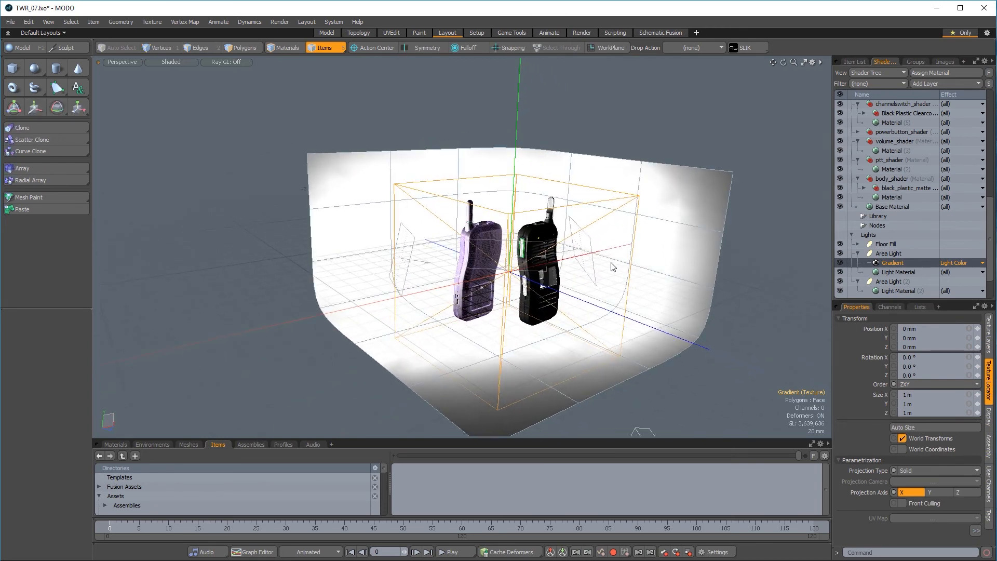
{"action": "key", "text": "o"}
{"action": "left_click", "coordinate": [686, 208]}
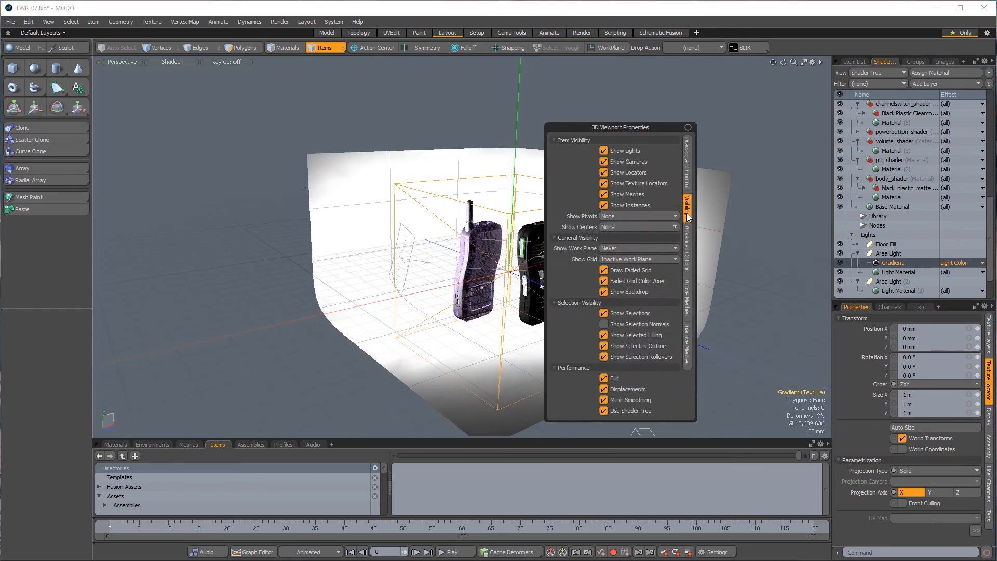
{"action": "left_click", "coordinate": [637, 184]}
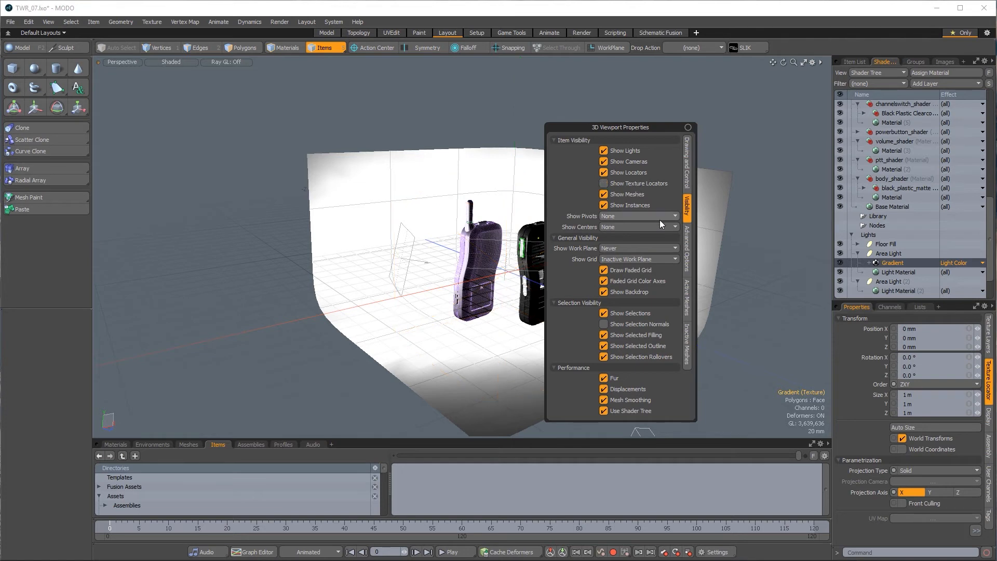
{"action": "left_click", "coordinate": [655, 183]}
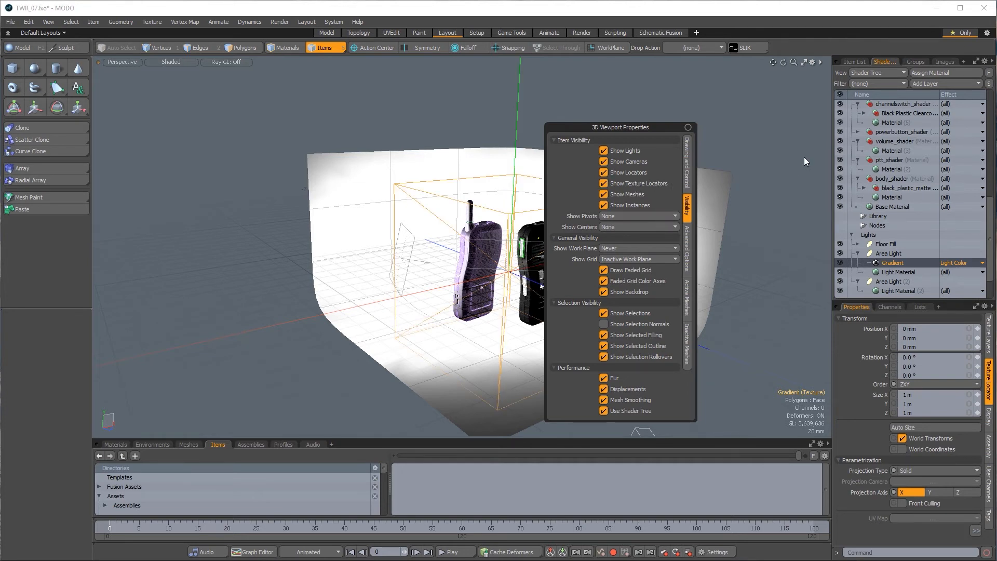
{"action": "left_click_drag", "start_coordinate": [637, 128], "coordinate": [721, 92]}
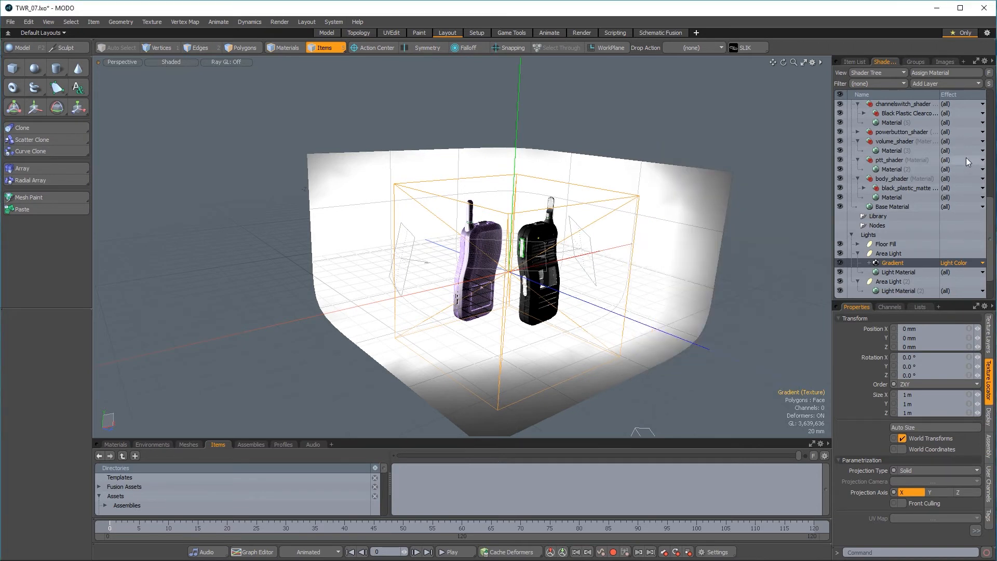
Step: Look through the Texture Group in the item list and enable Texture Locators in the item filters
{"action": "left_click", "coordinate": [853, 62]}
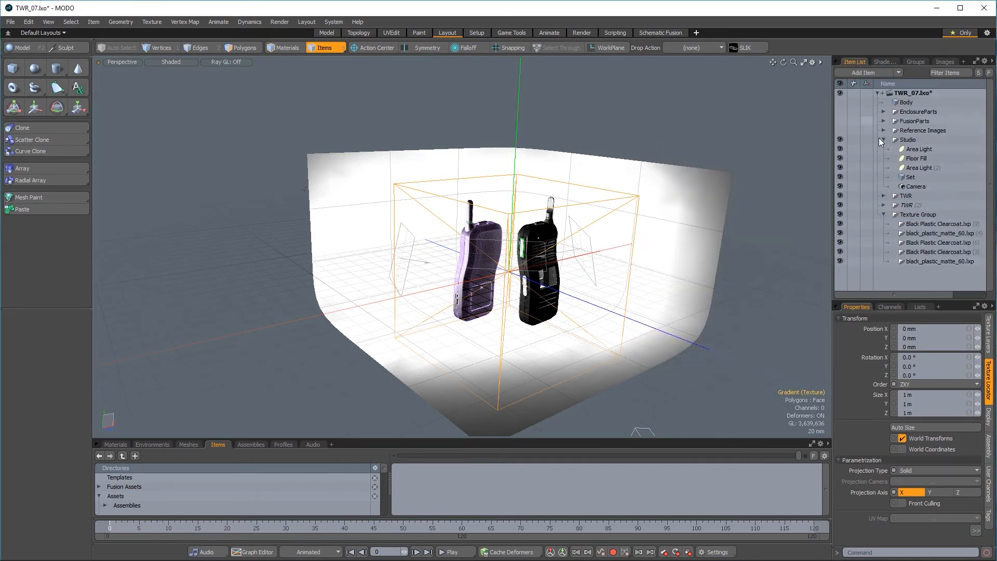
{"action": "left_click", "coordinate": [884, 214]}
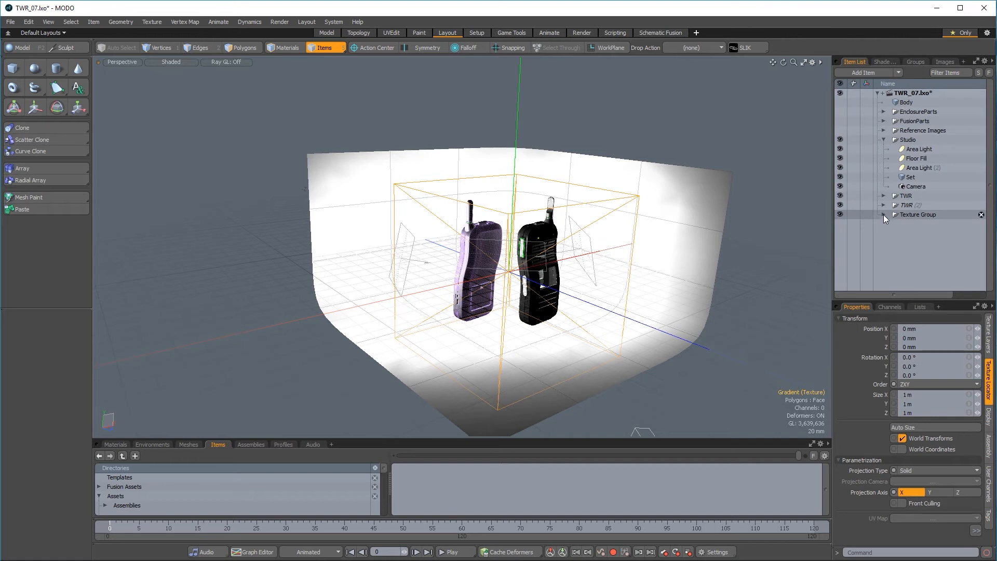
{"action": "left_click", "coordinate": [884, 214]}
{"action": "left_click", "coordinate": [921, 224]}
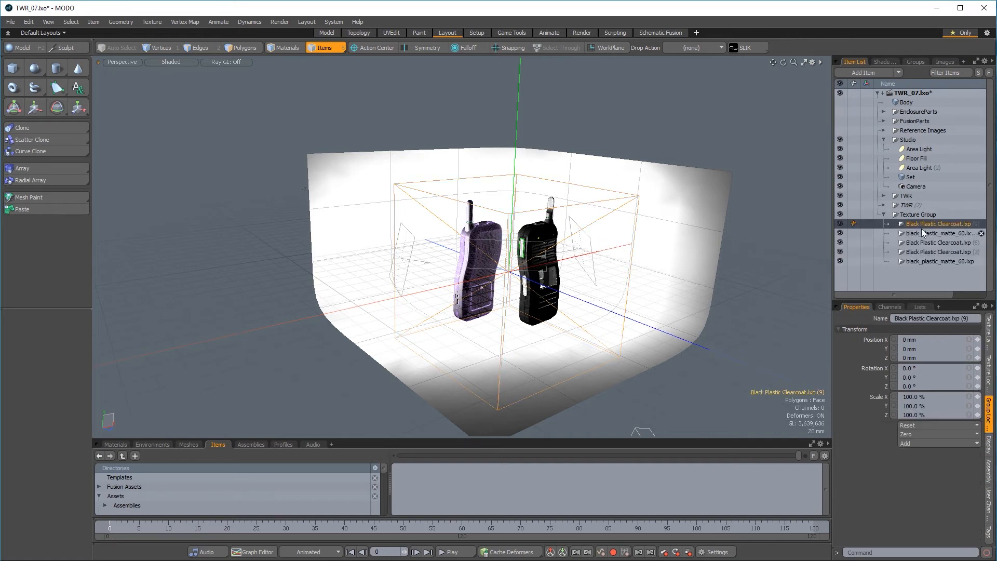
{"action": "left_click", "coordinate": [921, 233]}
{"action": "left_click", "coordinate": [919, 242]}
{"action": "left_click", "coordinate": [918, 251]}
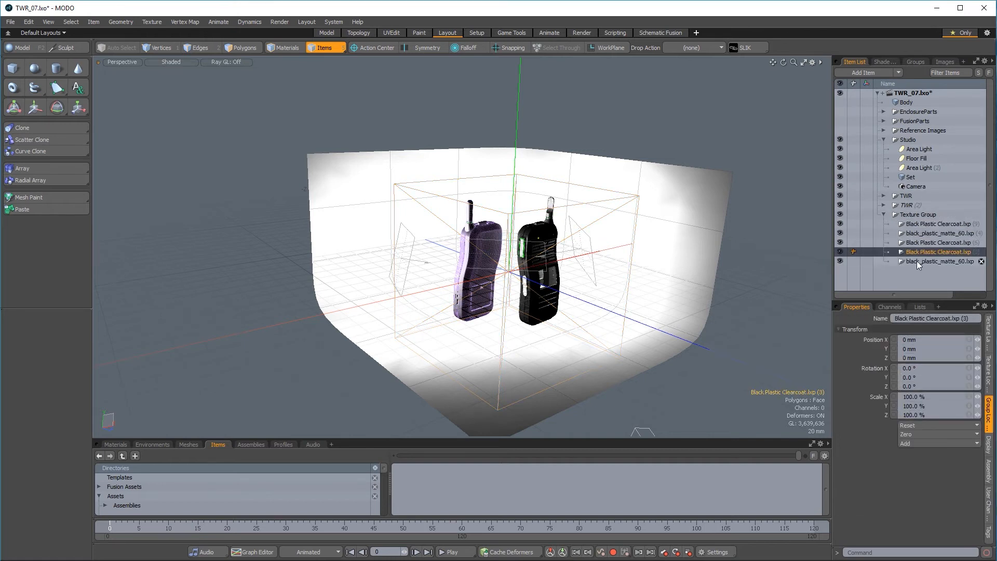
{"action": "left_click", "coordinate": [917, 261]}
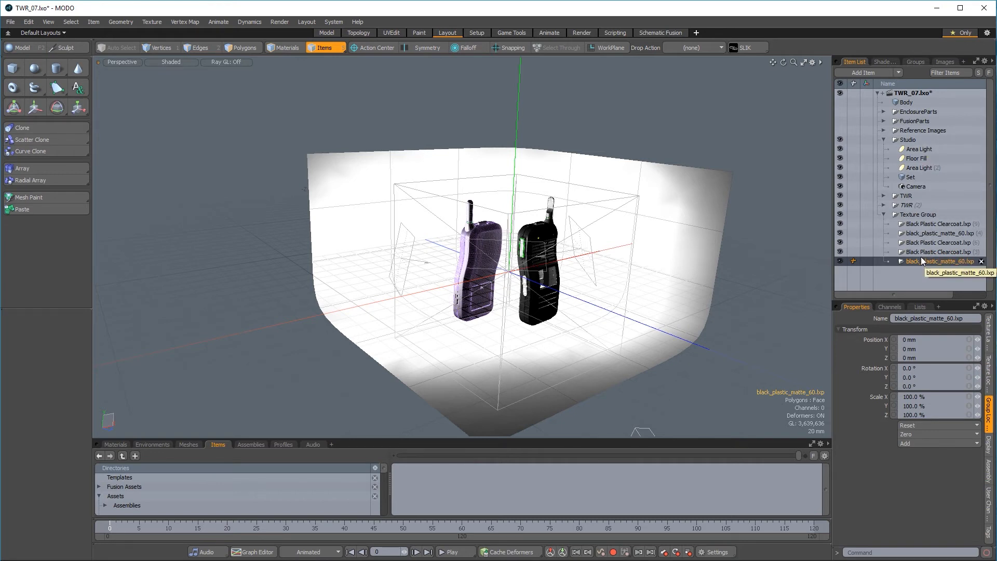
{"action": "left_click", "coordinate": [953, 73]}
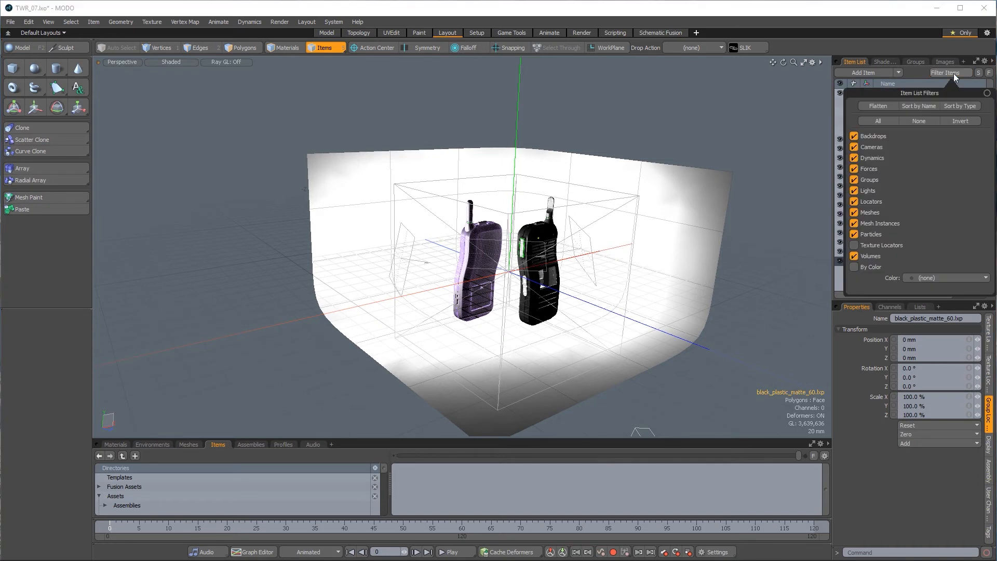
{"action": "left_click", "coordinate": [870, 245]}
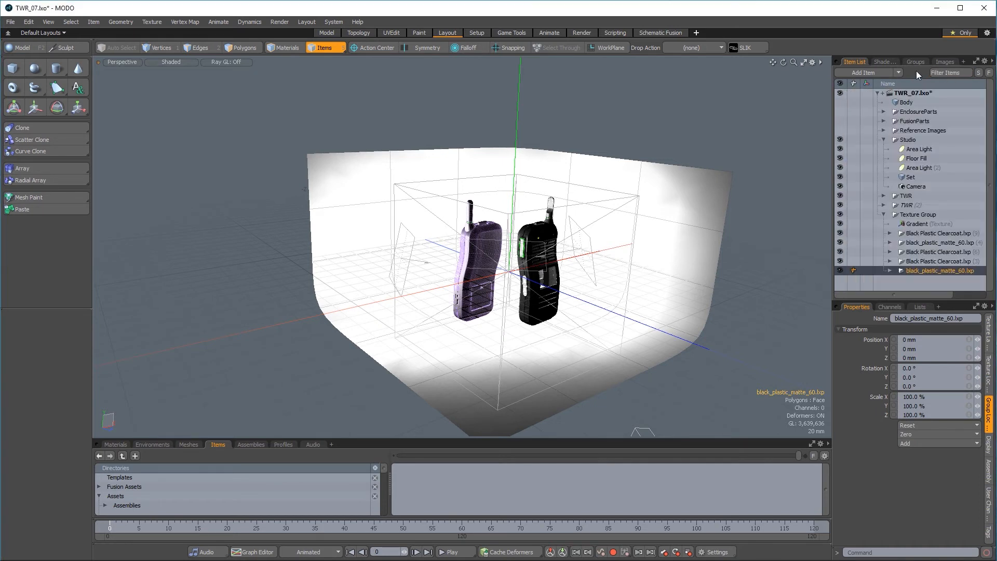
Step: Select the gradient's texture locator in the shader tree and parent it to the unnumbered Area Light in the item list
{"action": "left_click", "coordinate": [885, 62]}
{"action": "left_click", "coordinate": [873, 263]}
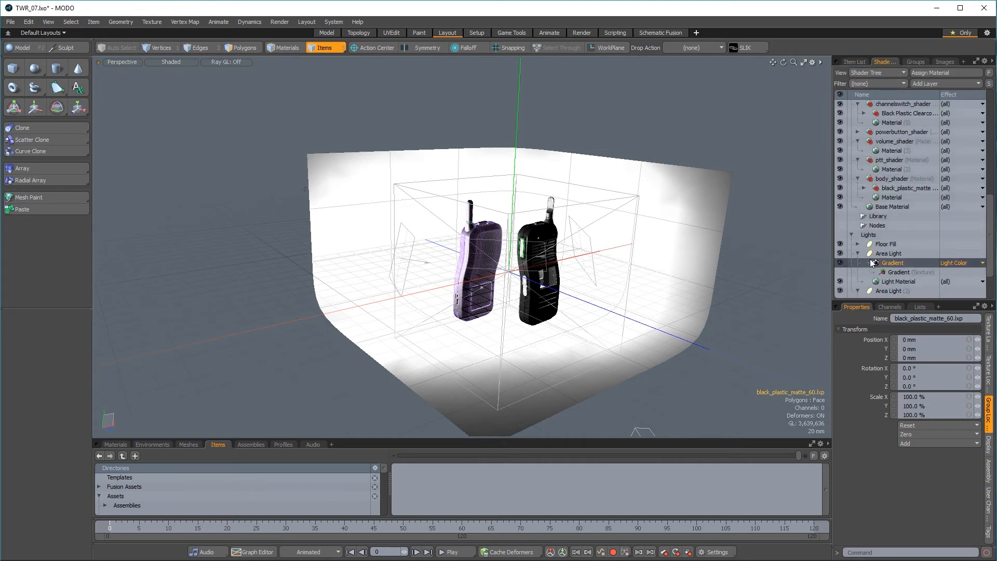
{"action": "left_click", "coordinate": [906, 271]}
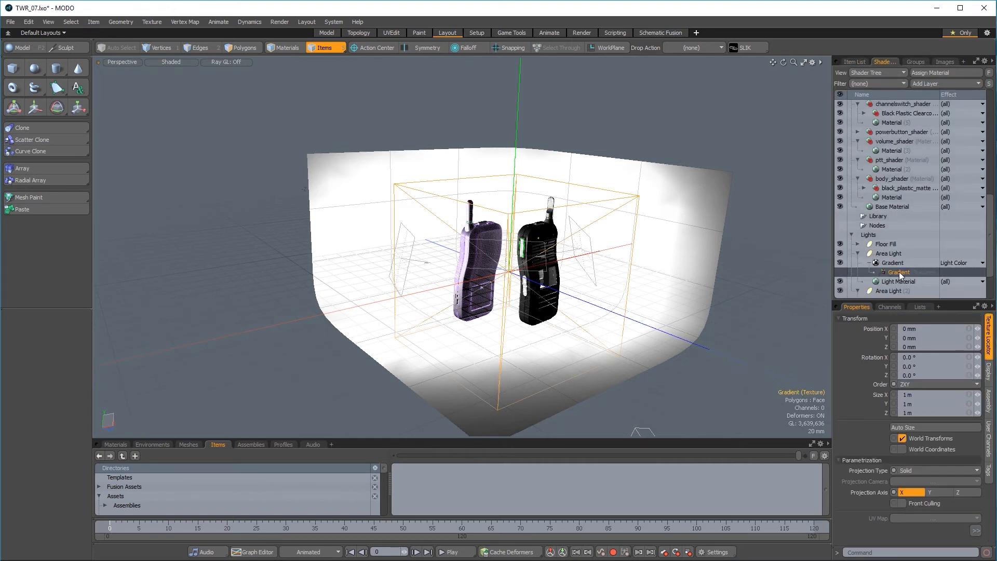
{"action": "left_click", "coordinate": [853, 63]}
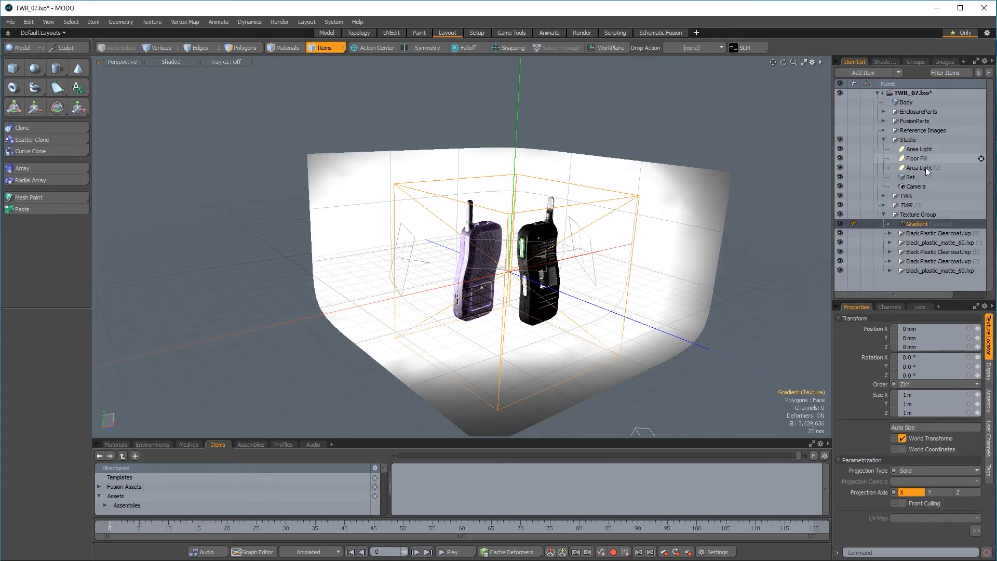
{"action": "left_click_drag", "start_coordinate": [915, 223], "coordinate": [952, 148]}
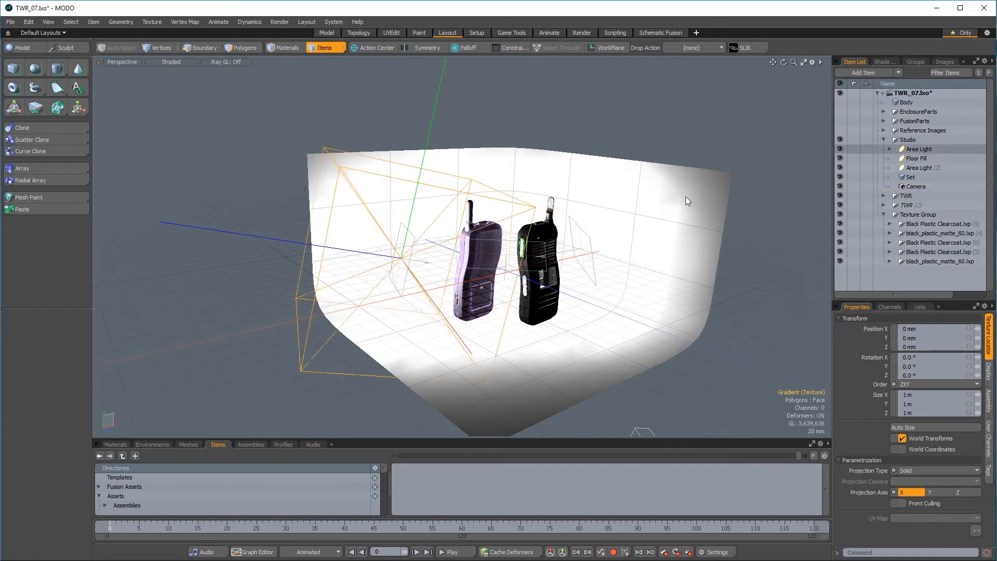
Step: Select the unnumbered Area Light in the viewport and inspect its orientation with the Transform handles
{"action": "mouse_move", "coordinate": [631, 267]}
{"action": "left_mouse_down", "text": "alt"}
{"action": "mouse_move", "coordinate": [387, 272]}
{"action": "mouse_move", "coordinate": [619, 313]}
{"action": "left_mouse_up", "text": "alt"}
{"action": "left_click_drag", "start_coordinate": [427, 263], "coordinate": [579, 295], "text": "alt"}
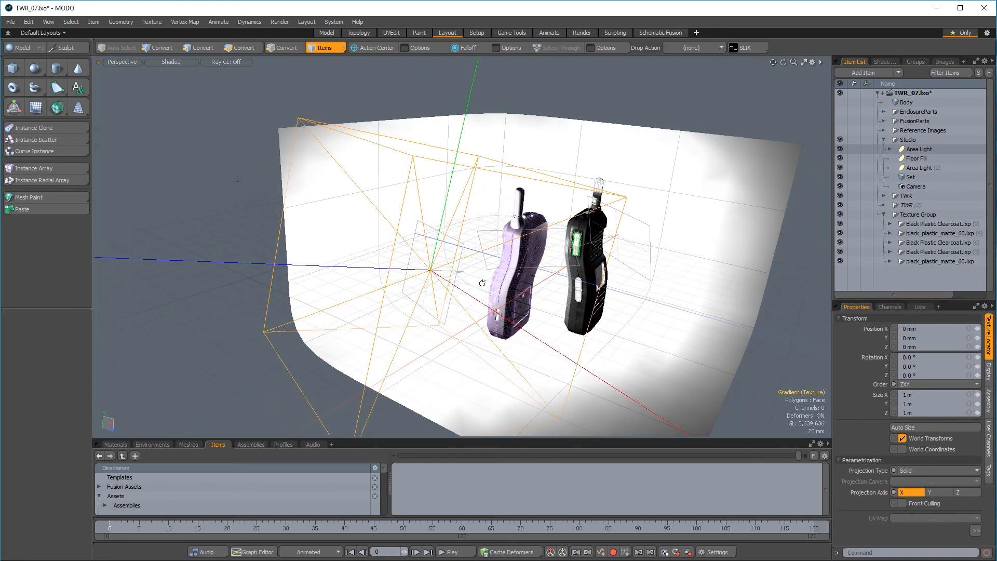
{"action": "left_click", "coordinate": [464, 259]}
{"action": "left_click_drag", "start_coordinate": [464, 260], "coordinate": [624, 303], "text": "alt"}
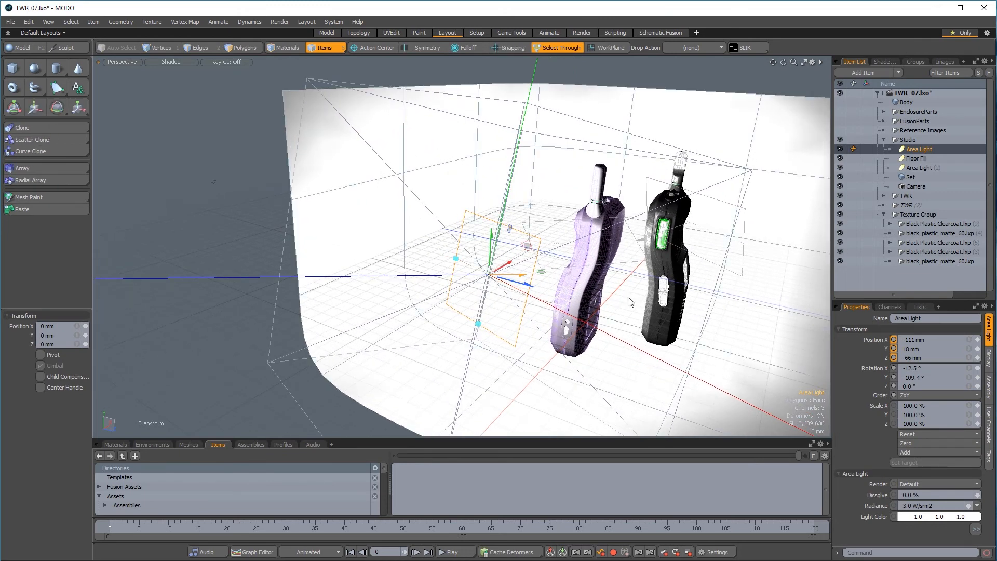
{"action": "key", "text": "ctrl"}
{"action": "left_click_drag", "start_coordinate": [657, 273], "coordinate": [642, 305], "text": "alt"}
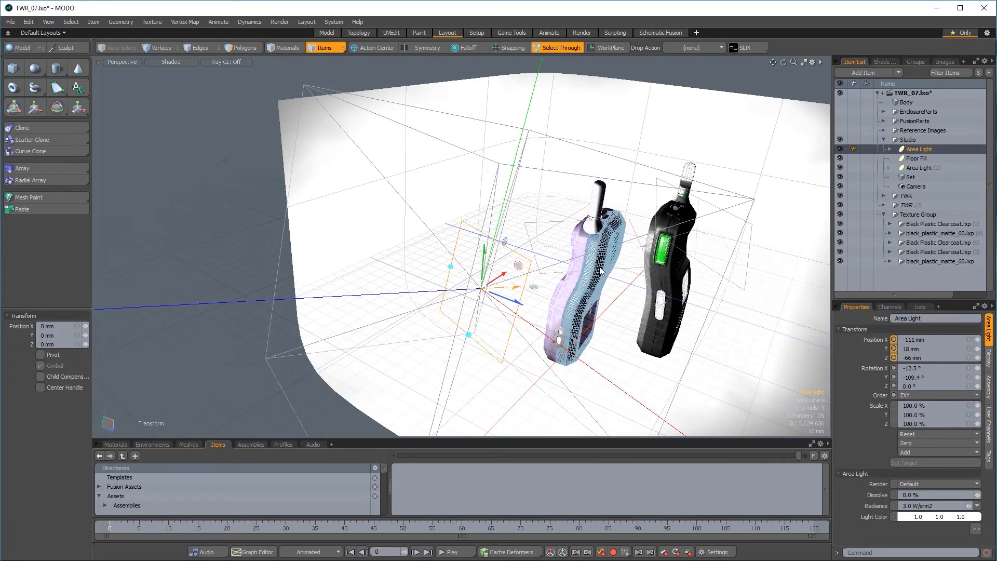
{"action": "key", "text": "space"}
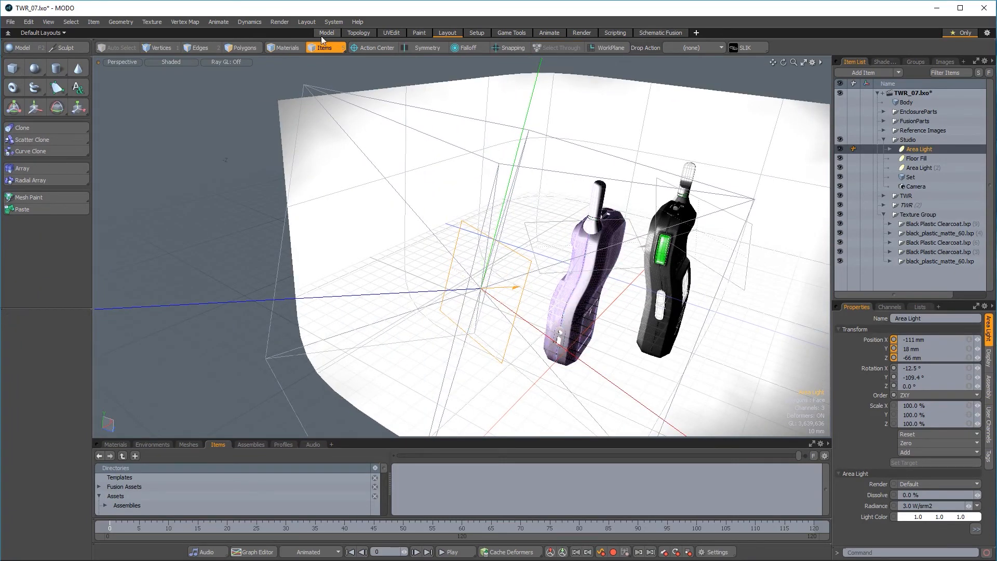
Step: Set the draw style of selected tool handles to Advanced in the preferences and check the area light's Transform handles
{"action": "left_click", "coordinate": [332, 22]}
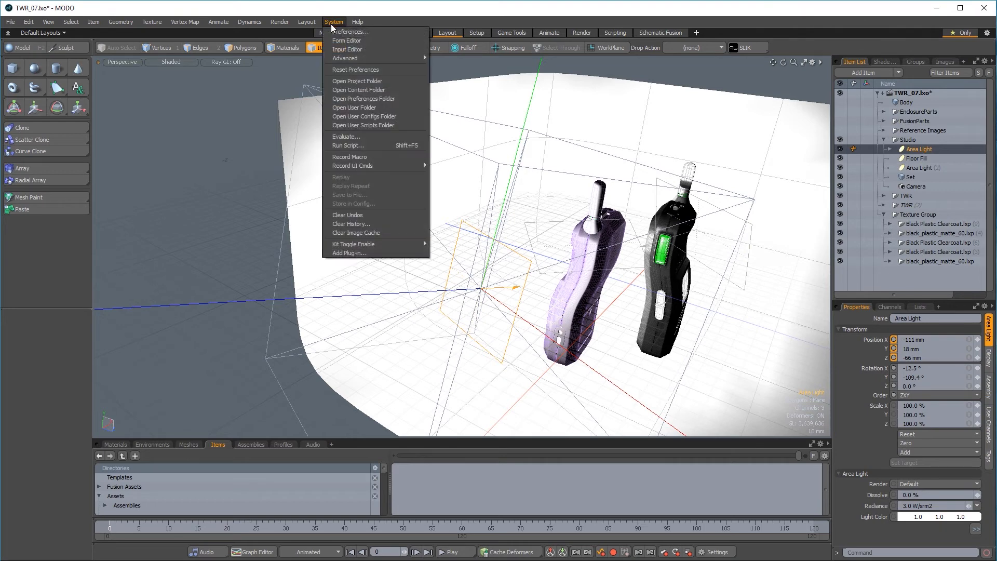
{"action": "left_click", "coordinate": [328, 32]}
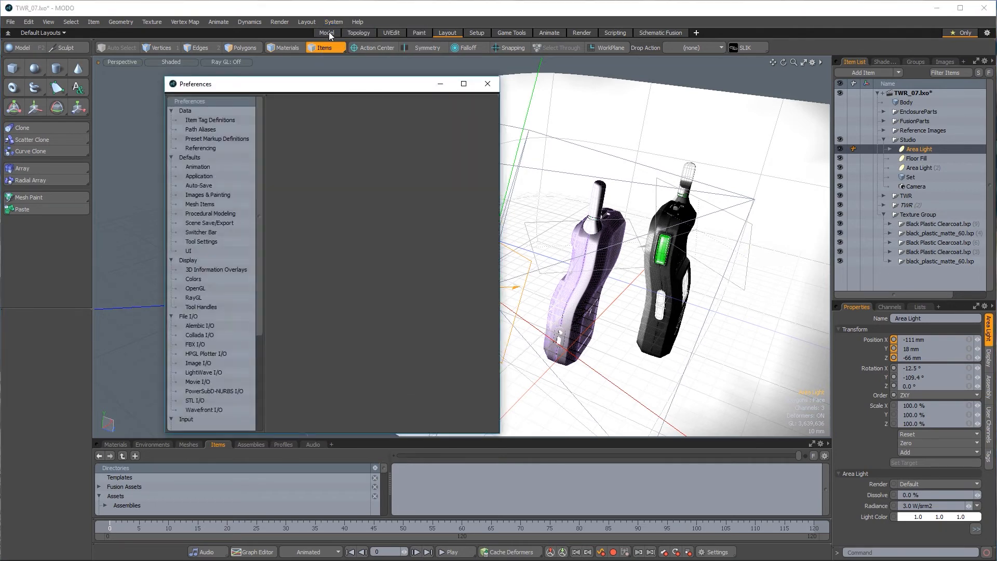
{"action": "left_click", "coordinate": [222, 305]}
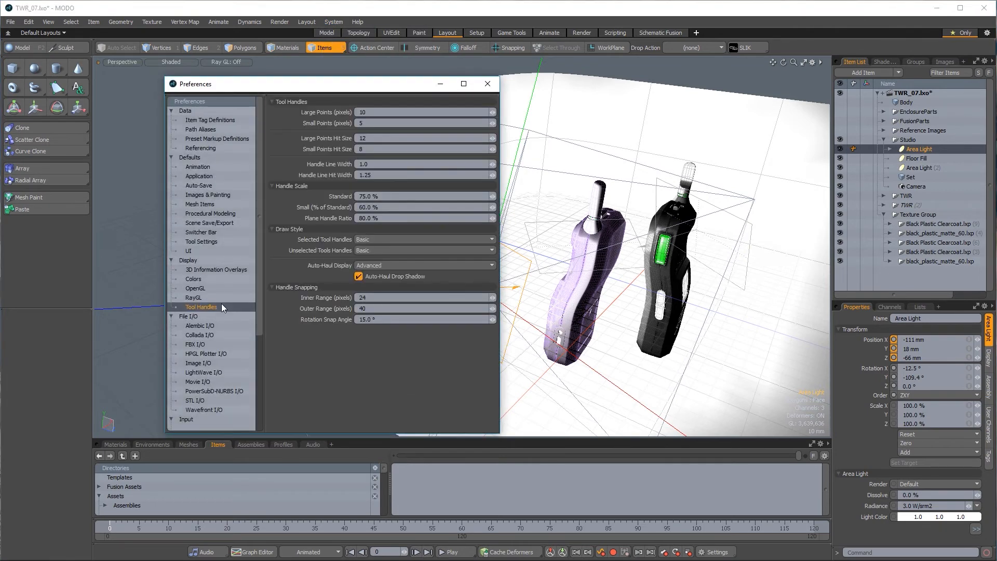
{"action": "left_click", "coordinate": [380, 239]}
{"action": "left_click", "coordinate": [384, 248]}
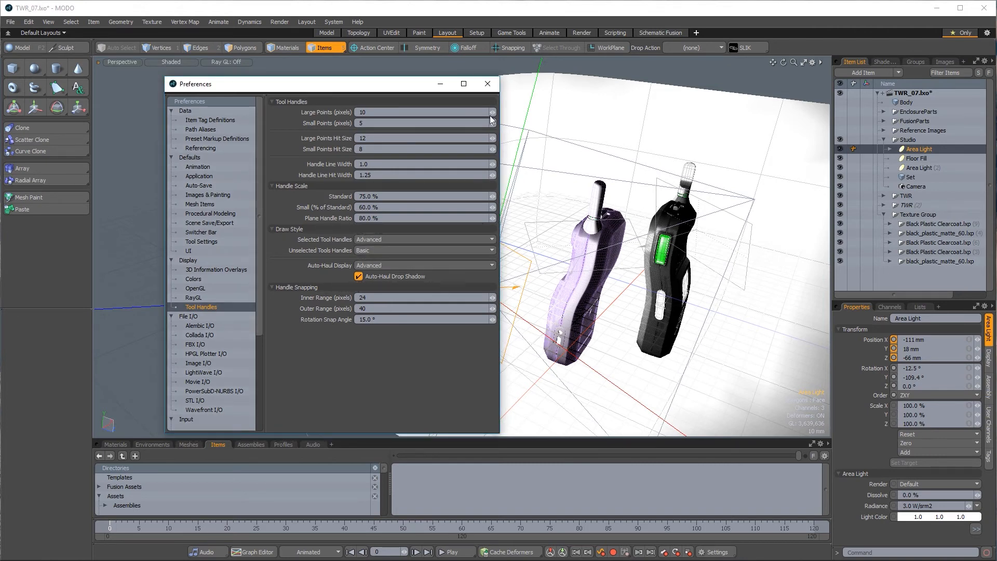
{"action": "left_click", "coordinate": [488, 84]}
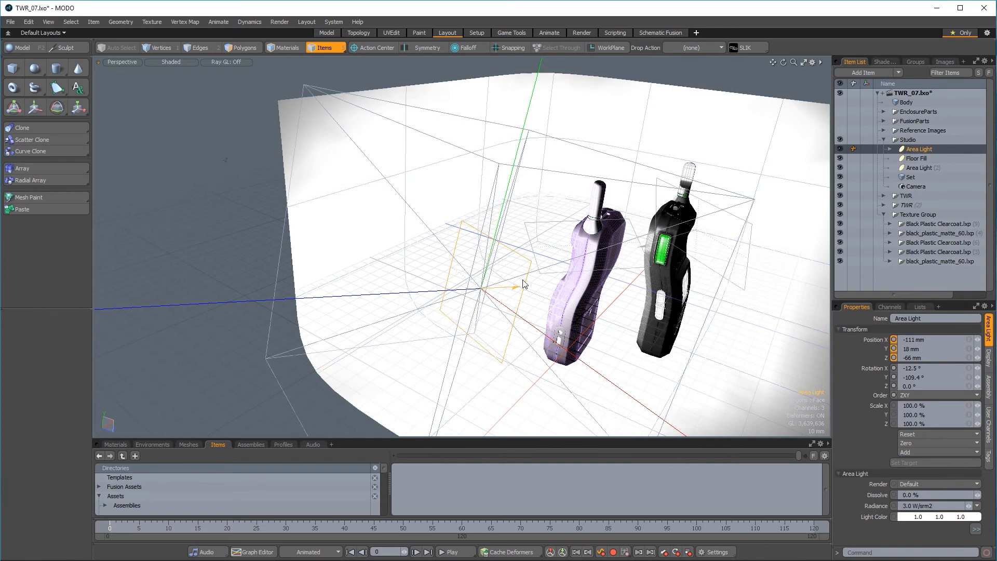
{"action": "key", "text": "y"}
{"action": "left_click_drag", "start_coordinate": [501, 366], "coordinate": [464, 236], "text": "alt"}
{"action": "left_click_drag", "start_coordinate": [477, 333], "coordinate": [496, 249], "text": "alt"}
{"action": "left_click_drag", "start_coordinate": [480, 154], "coordinate": [448, 158], "text": "ctrl+alt"}
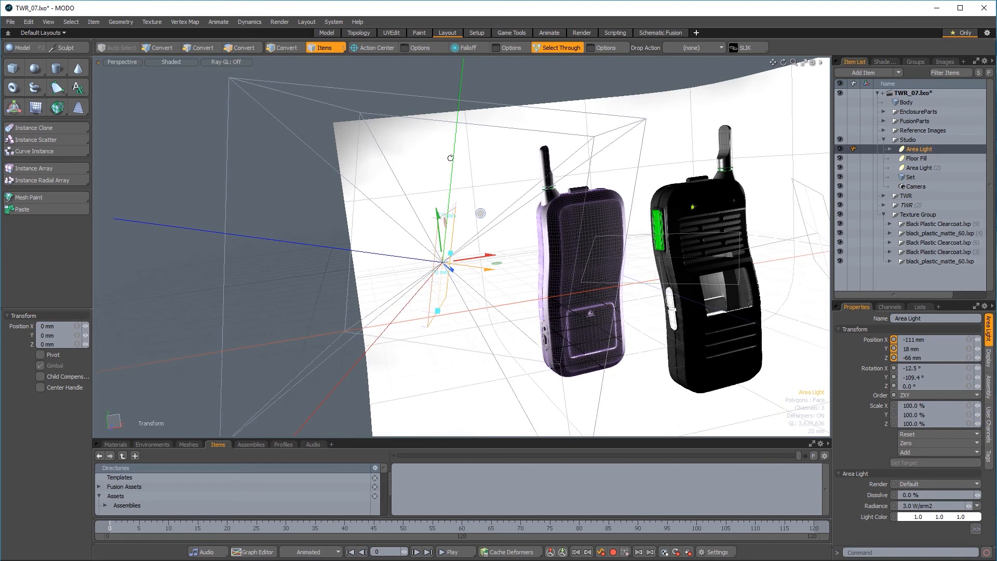
Step: Add a Gradient processing layer above the Light Material of Area Light (2) in the shader tree
{"action": "left_click", "coordinate": [887, 61]}
{"action": "scroll", "coordinate": [885, 272], "scroll_direction": "down", "scroll_amount": 2}
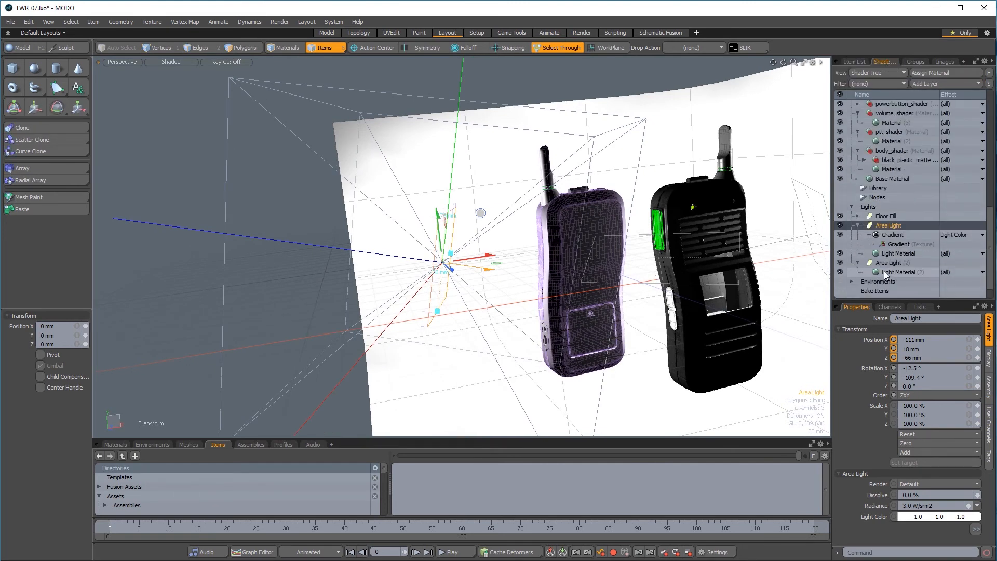
{"action": "left_click", "coordinate": [881, 263]}
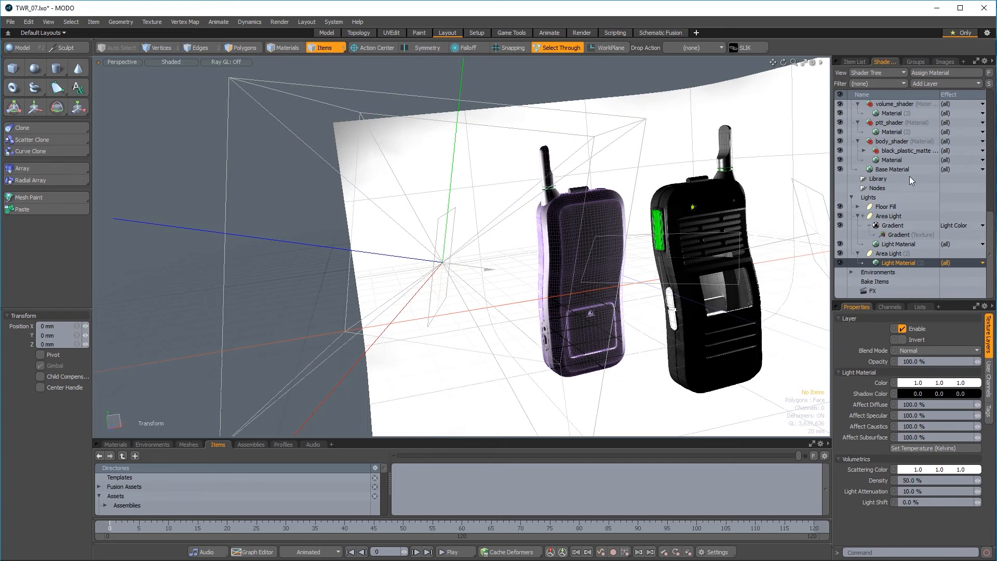
{"action": "left_click", "coordinate": [928, 85]}
{"action": "mouse_move", "coordinate": [925, 152]}
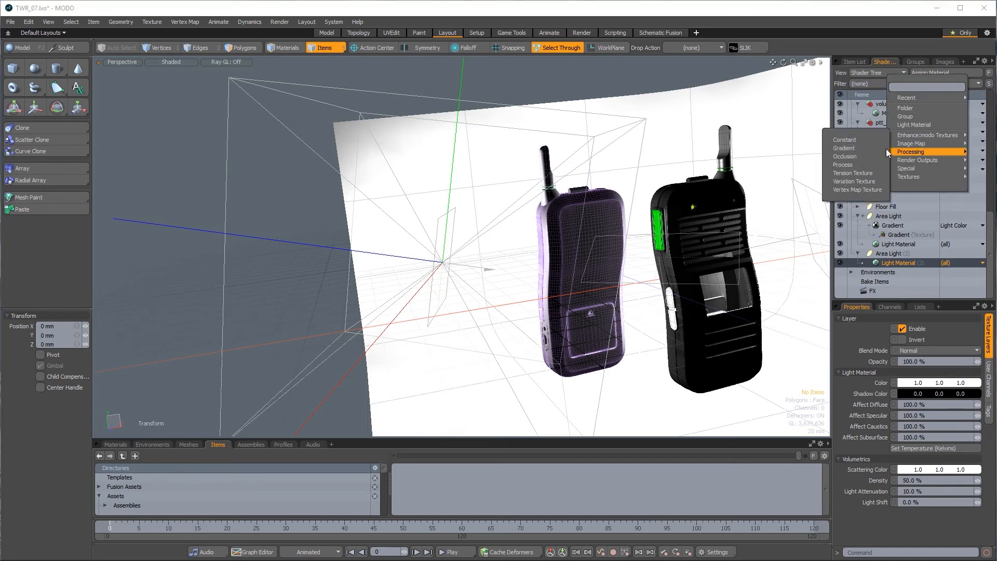
{"action": "left_click", "coordinate": [863, 149]}
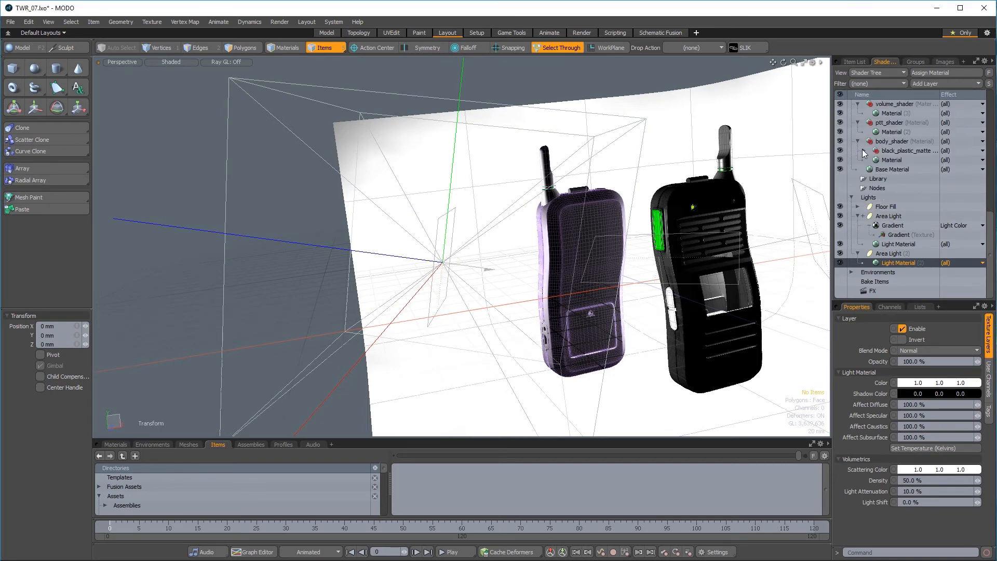
Step: Parent the second gradient's texture locator to Area Light (2) in the item list
{"action": "left_click", "coordinate": [850, 61]}
{"action": "scroll", "coordinate": [722, 167], "scroll_direction": "down", "scroll_amount": 6}
{"action": "left_click_drag", "start_coordinate": [721, 167], "coordinate": [632, 191], "text": "alt+shift"}
{"action": "left_click_drag", "start_coordinate": [632, 191], "coordinate": [694, 287], "text": "alt+shift"}
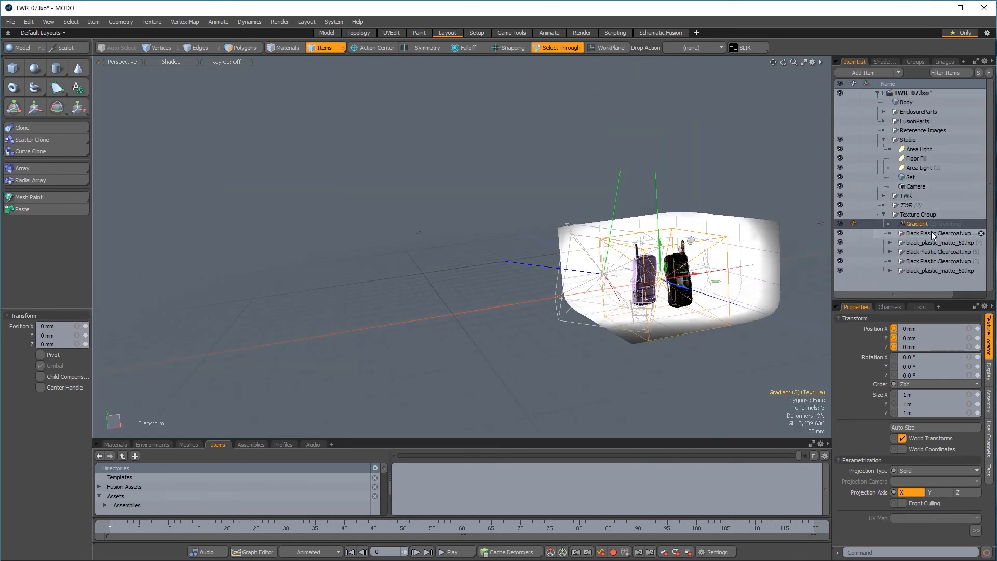
{"action": "key", "text": "Delete"}
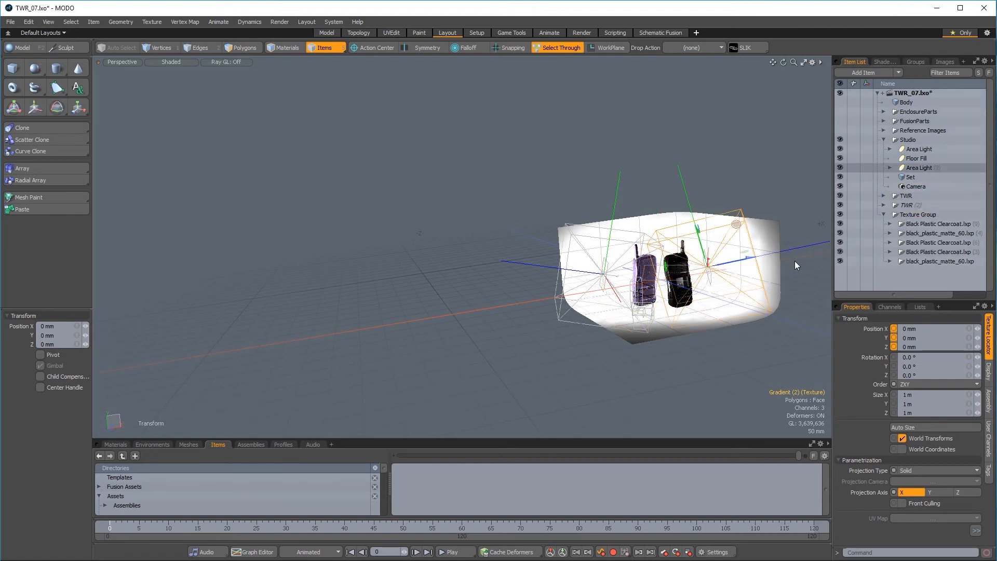
{"action": "key", "text": "q"}
{"action": "left_click_drag", "start_coordinate": [735, 238], "coordinate": [762, 228], "text": "ctrl+alt"}
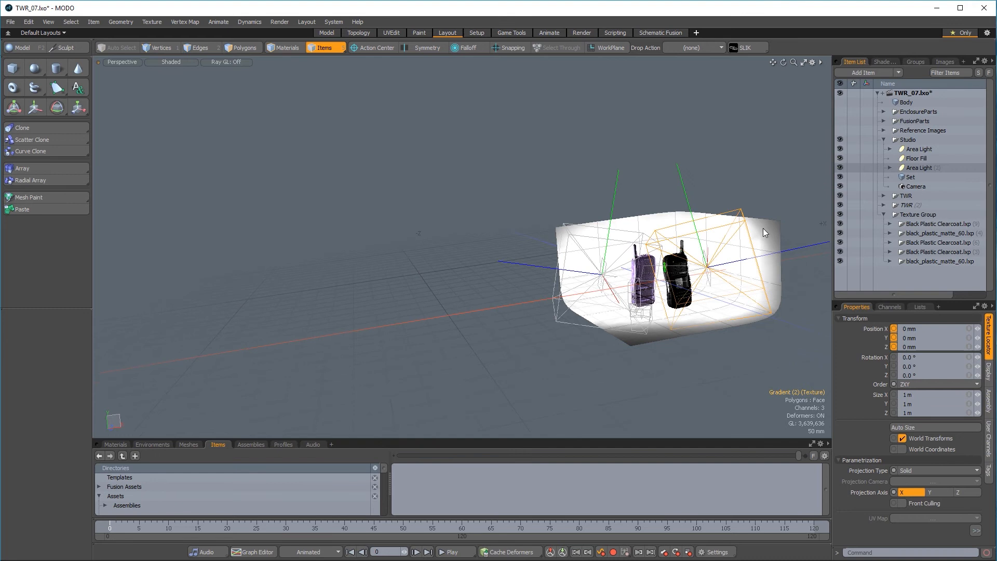
Step: Set the Input Parameter of the unnumbered Area Light's gradient to Distance to Locator and widen the shader tree and properties area
{"action": "left_click", "coordinate": [886, 63]}
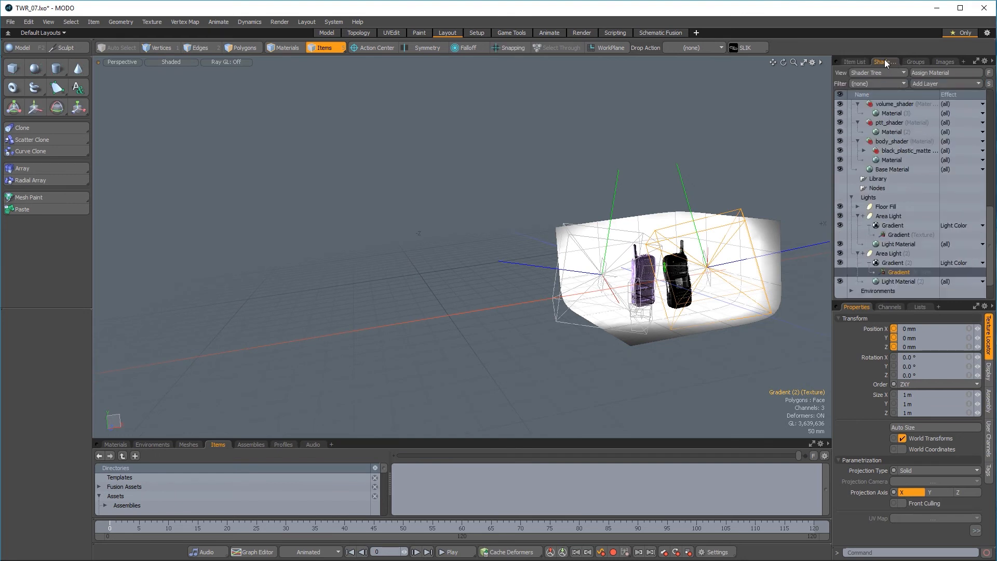
{"action": "left_click_drag", "start_coordinate": [800, 234], "coordinate": [800, 205], "text": "alt"}
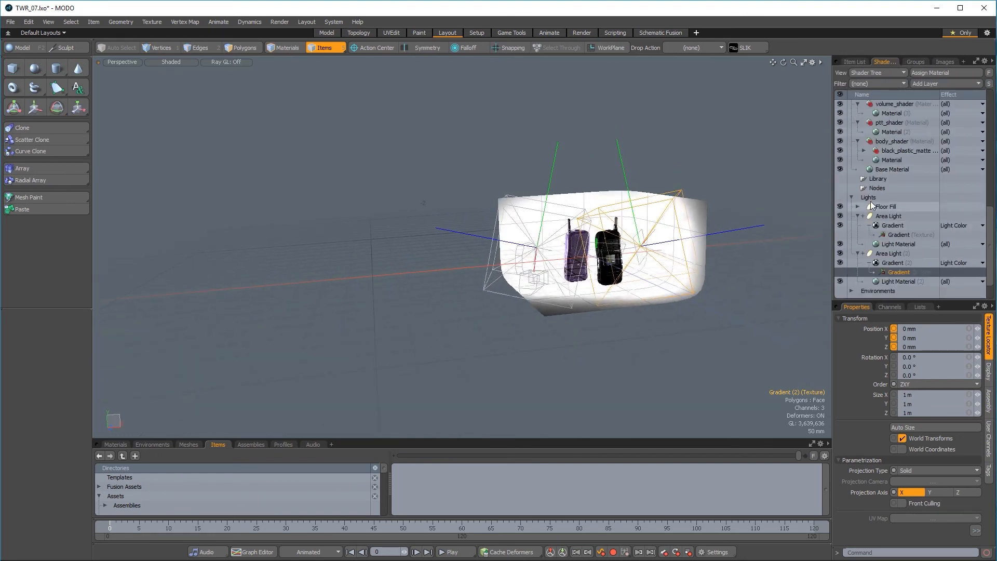
{"action": "left_click", "coordinate": [894, 227]}
{"action": "scroll", "coordinate": [771, 316], "scroll_direction": "up", "scroll_amount": 3}
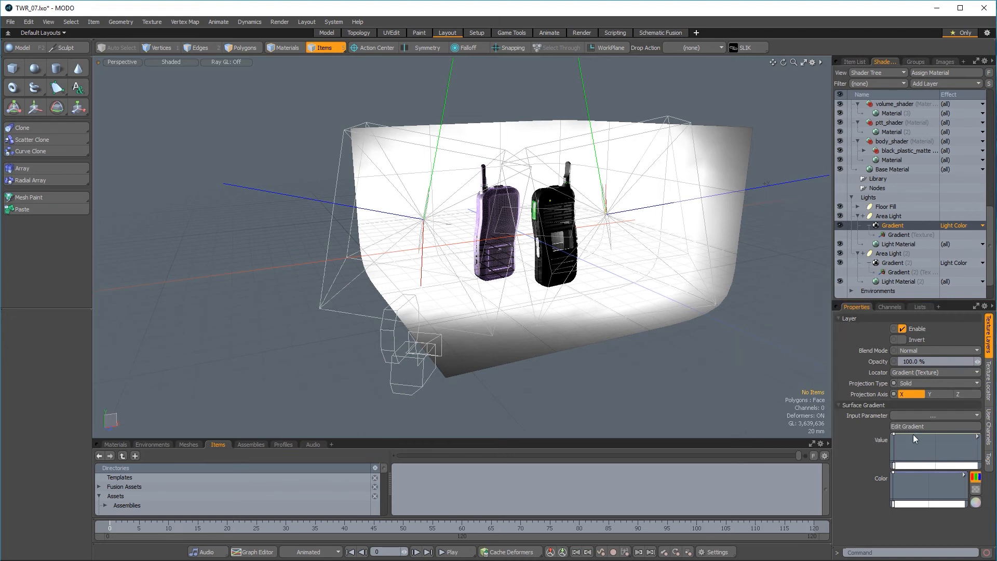
{"action": "left_click", "coordinate": [915, 415]}
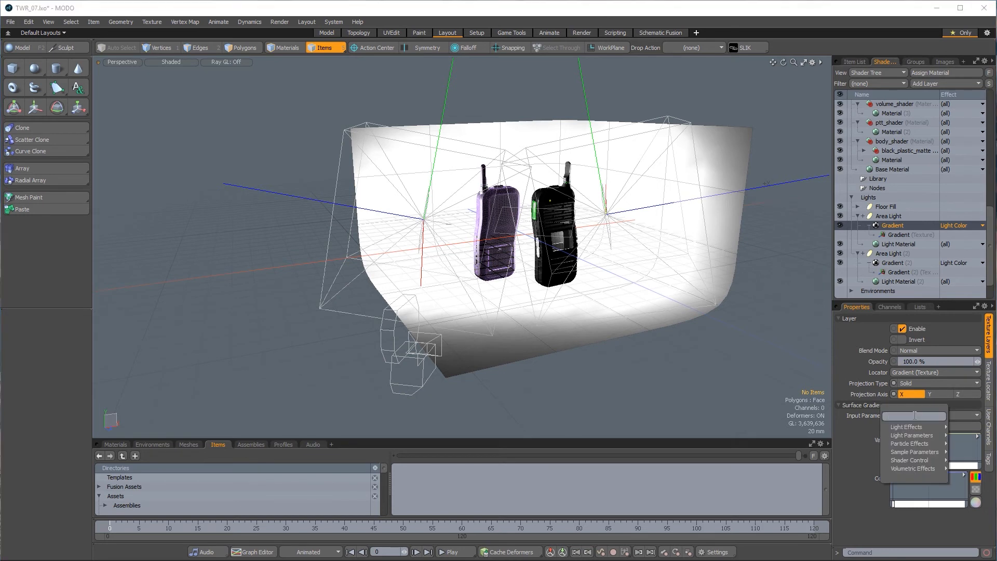
{"action": "mouse_move", "coordinate": [905, 453]}
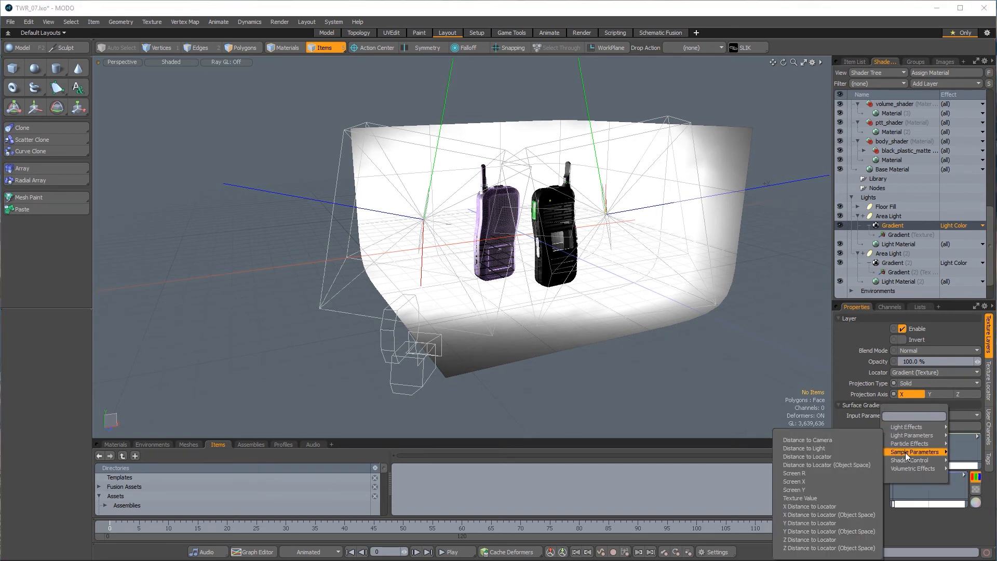
{"action": "left_click", "coordinate": [856, 457]}
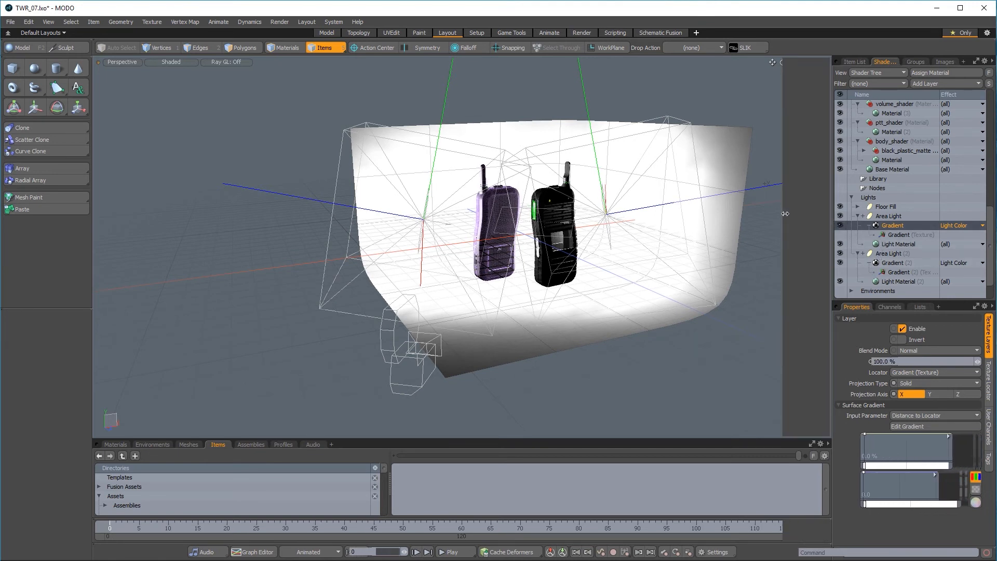
{"action": "left_click_drag", "start_coordinate": [832, 221], "coordinate": [778, 220]}
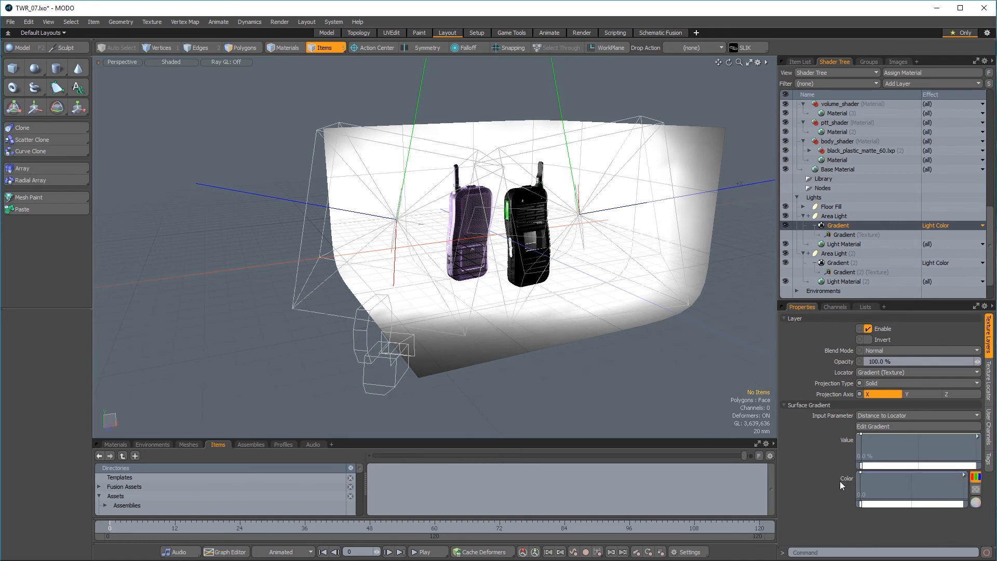
Step: Open the Color curves of the unnumbered Area Light's gradient in the Gradient Editor and widen its window
{"action": "right_click", "coordinate": [965, 474]}
{"action": "left_click", "coordinate": [958, 484]}
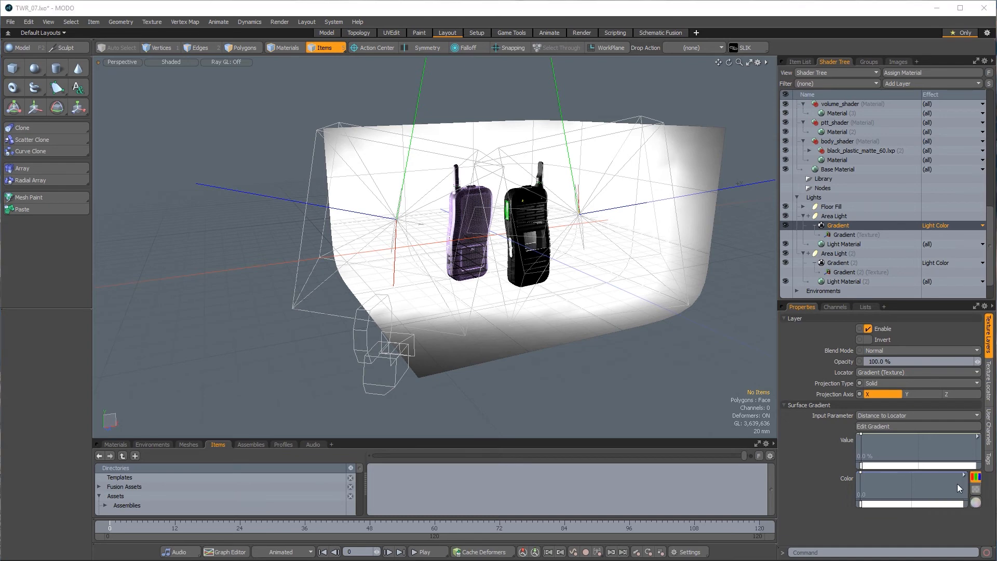
{"action": "left_click_drag", "start_coordinate": [403, 188], "coordinate": [442, 263]}
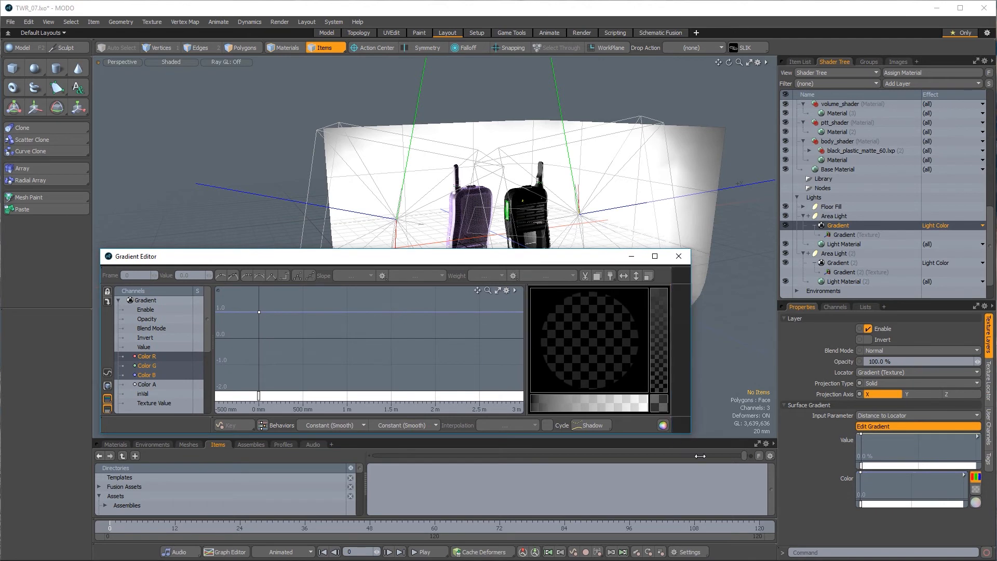
{"action": "left_click_drag", "start_coordinate": [700, 456], "coordinate": [746, 455]}
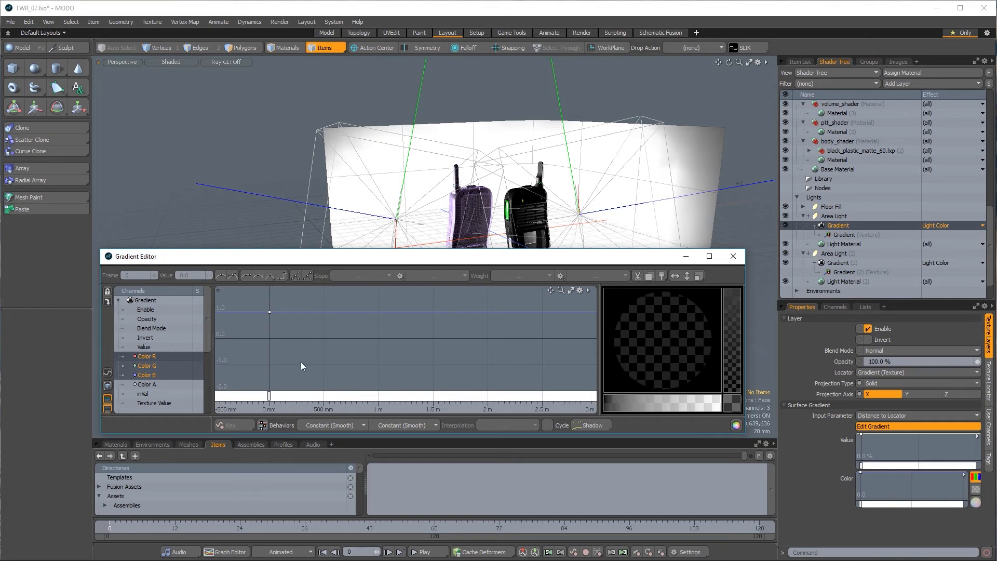
{"action": "scroll", "coordinate": [300, 362], "scroll_direction": "up", "scroll_amount": 3}
{"action": "left_click_drag", "start_coordinate": [303, 331], "coordinate": [414, 356], "text": "alt"}
{"action": "left_click_drag", "start_coordinate": [357, 340], "coordinate": [420, 383], "text": "ctrl+alt"}
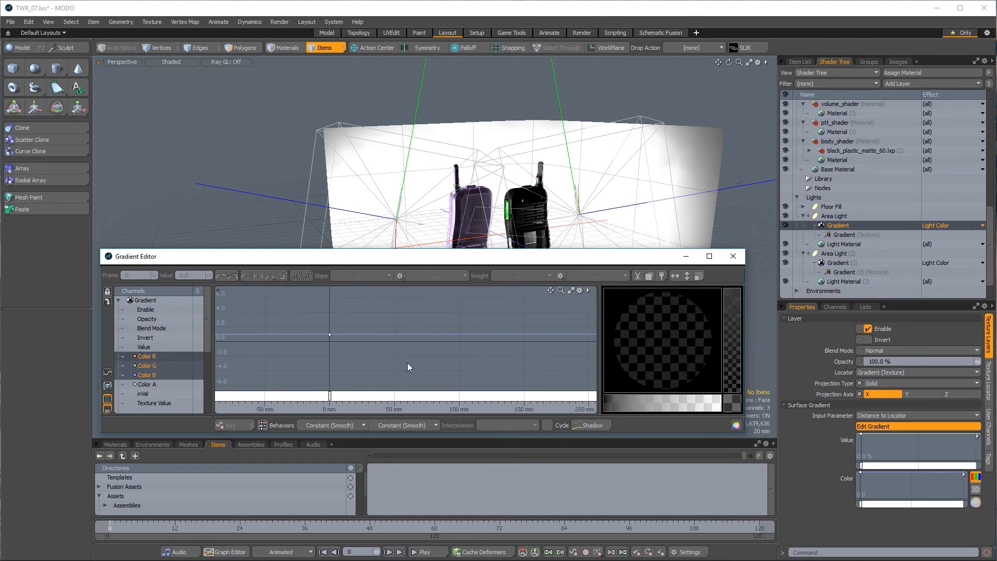
Step: Check the unnumbered Area Light's position relative to the radios and reselect its gradient
{"action": "left_click_drag", "start_coordinate": [234, 164], "coordinate": [429, 215], "text": "alt"}
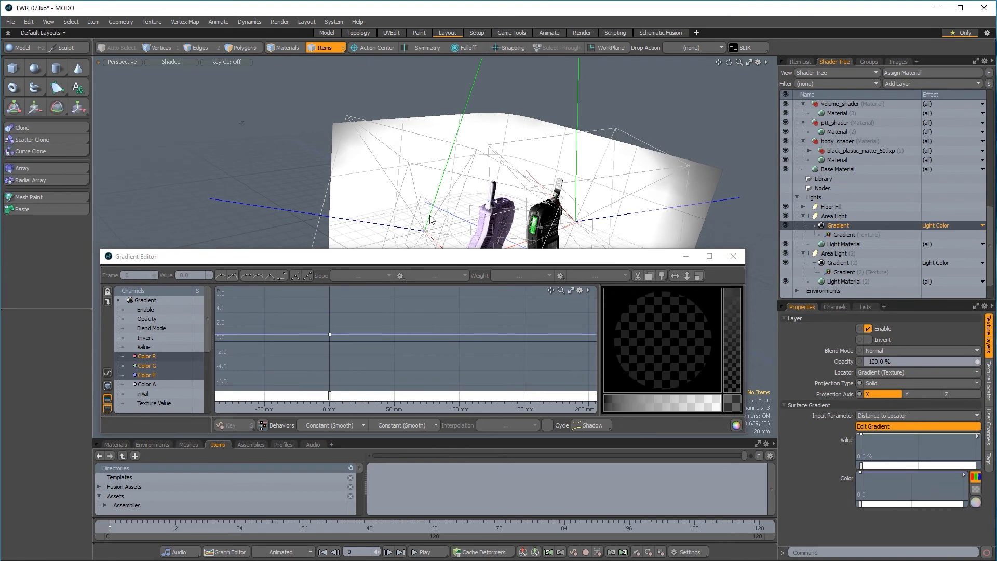
{"action": "left_click", "coordinate": [445, 218]}
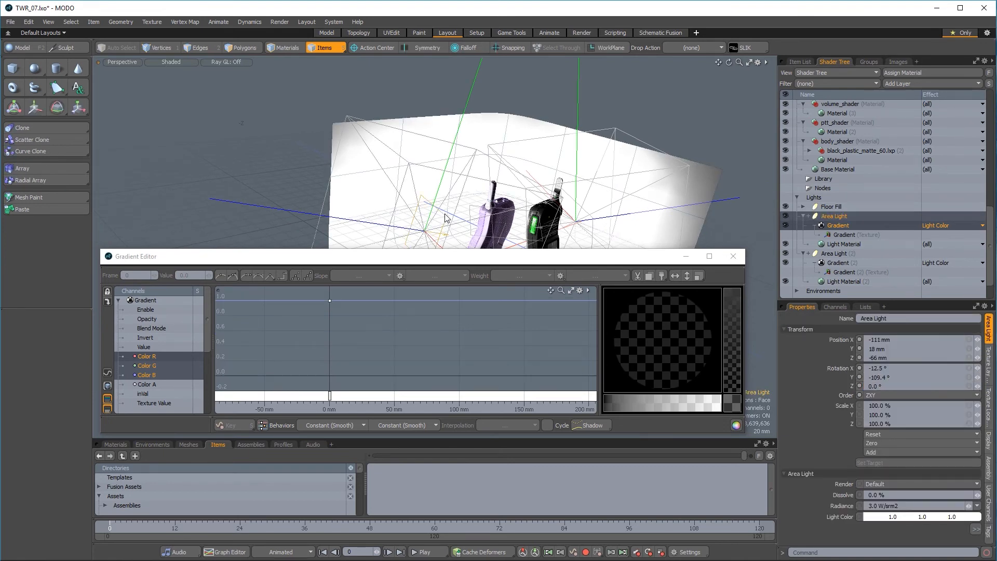
{"action": "key", "text": "w"}
{"action": "left_click_drag", "start_coordinate": [446, 219], "coordinate": [419, 232], "text": "ctrl+alt"}
{"action": "key", "text": "q"}
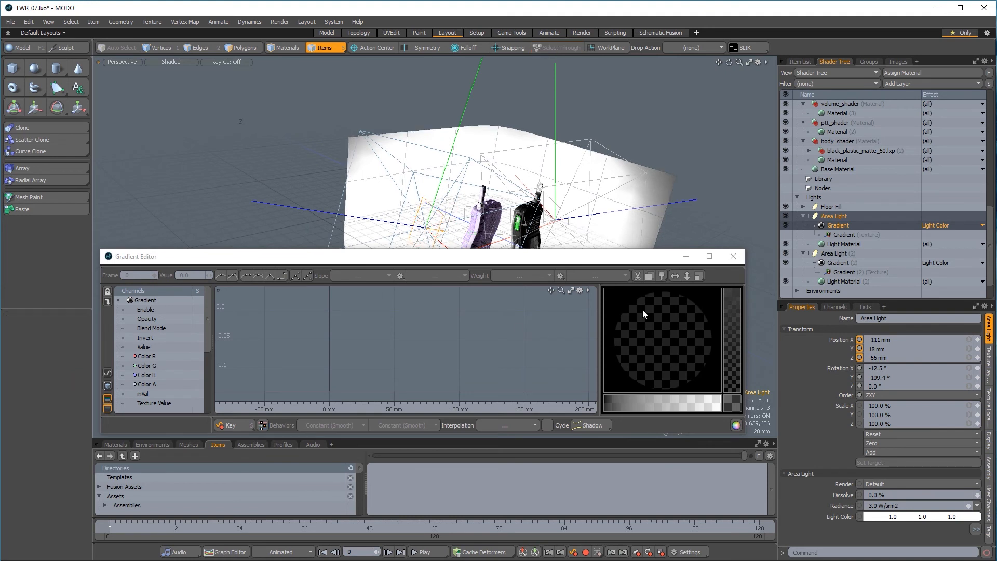
{"action": "left_click", "coordinate": [846, 224]}
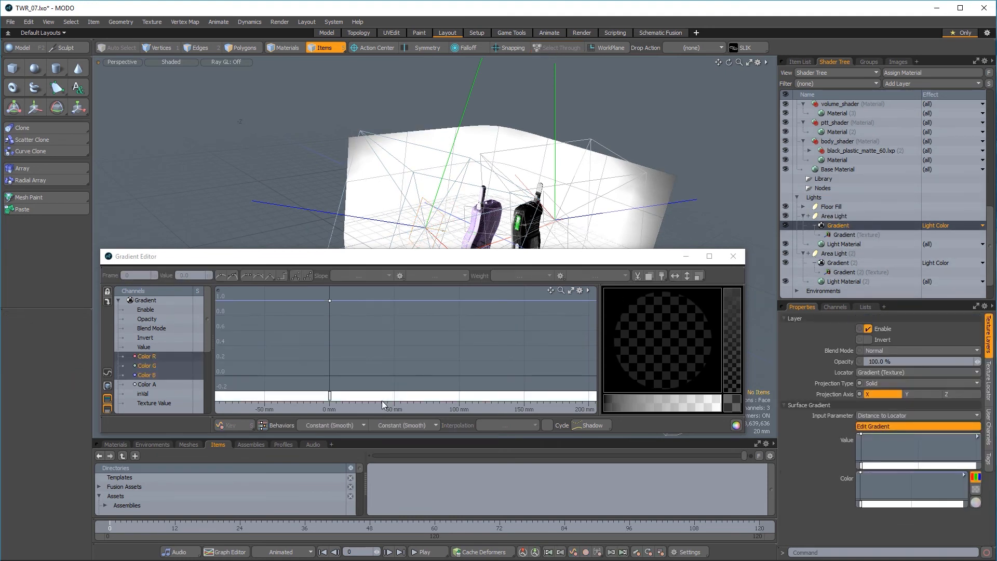
Step: Add a color key at 71.5 mm to the gradient and darken it to a value of 0.031
{"action": "mouse_move", "coordinate": [446, 368]}
{"action": "left_mouse_down", "text": "ctrl+alt"}
{"action": "mouse_move", "coordinate": [473, 384]}
{"action": "mouse_move", "coordinate": [428, 345]}
{"action": "mouse_move", "coordinate": [435, 360]}
{"action": "left_mouse_up", "text": "ctrl+alt"}
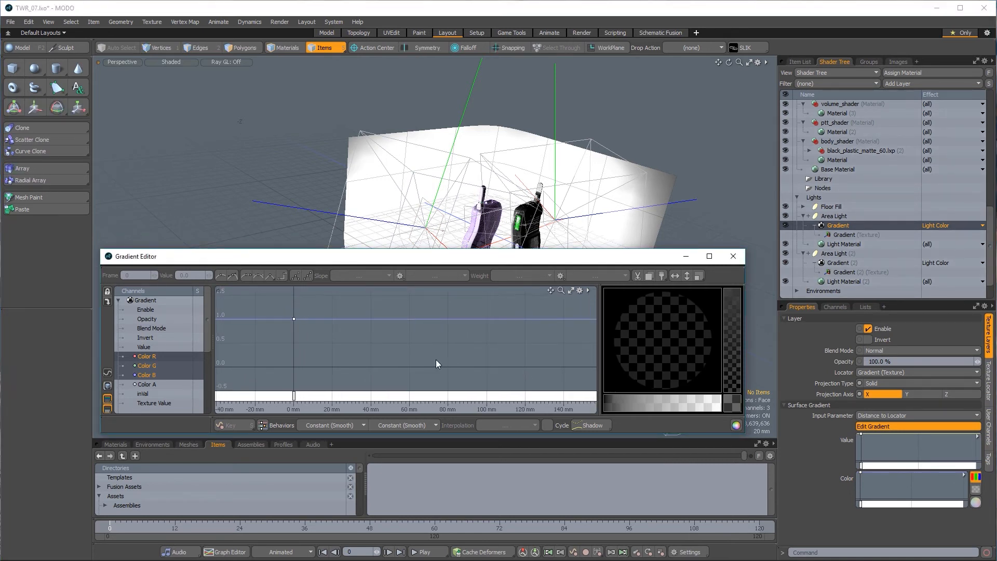
{"action": "left_click", "coordinate": [425, 331], "text": "ctrl"}
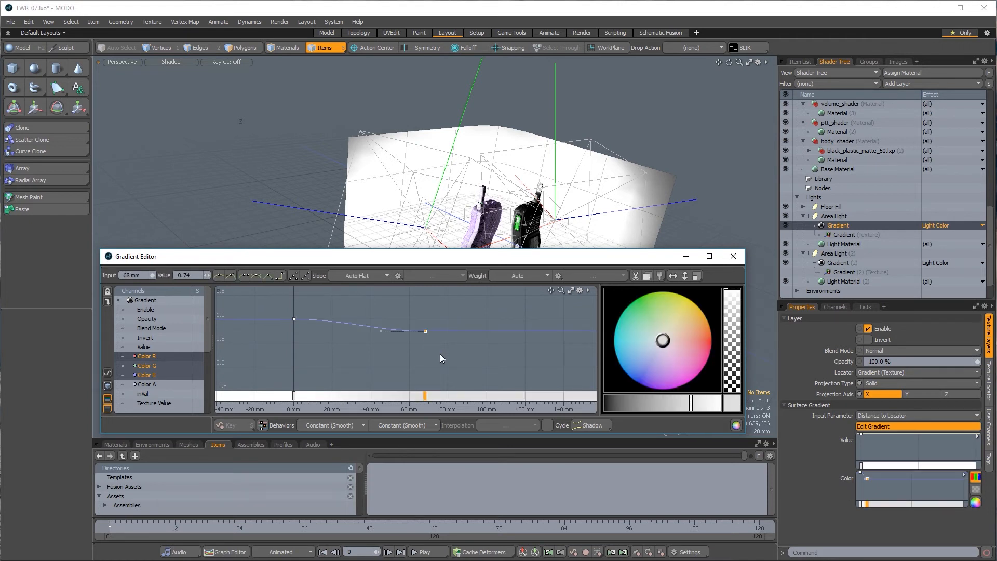
{"action": "left_click_drag", "start_coordinate": [425, 397], "coordinate": [432, 400]}
{"action": "left_click_drag", "start_coordinate": [691, 403], "coordinate": [607, 406]}
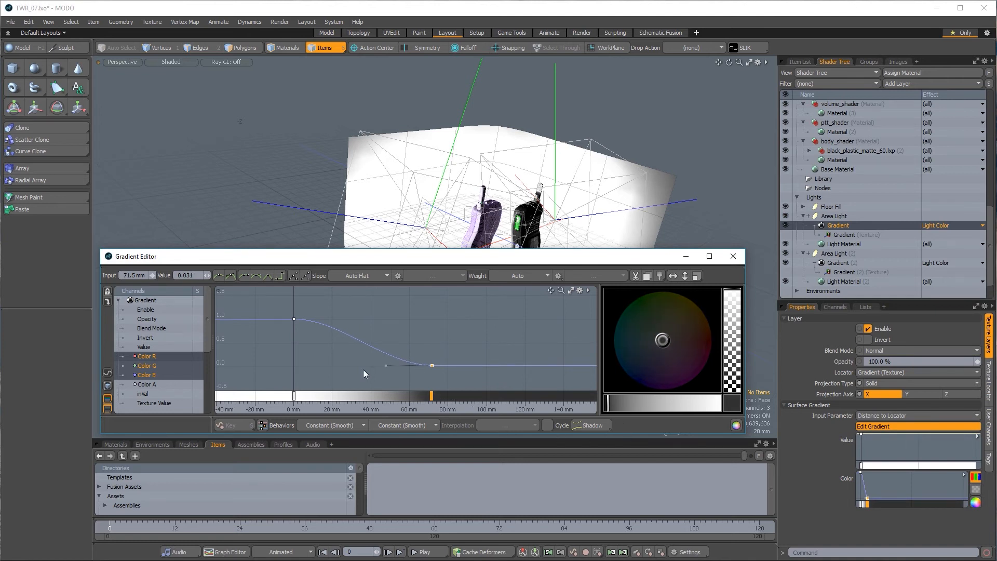
Step: Add a dark warm brown color key at 56.8 mm between the white and near-black keys and close the Gradient Editor
{"action": "left_click_drag", "start_coordinate": [363, 369], "coordinate": [397, 380], "text": "ctrl+alt"}
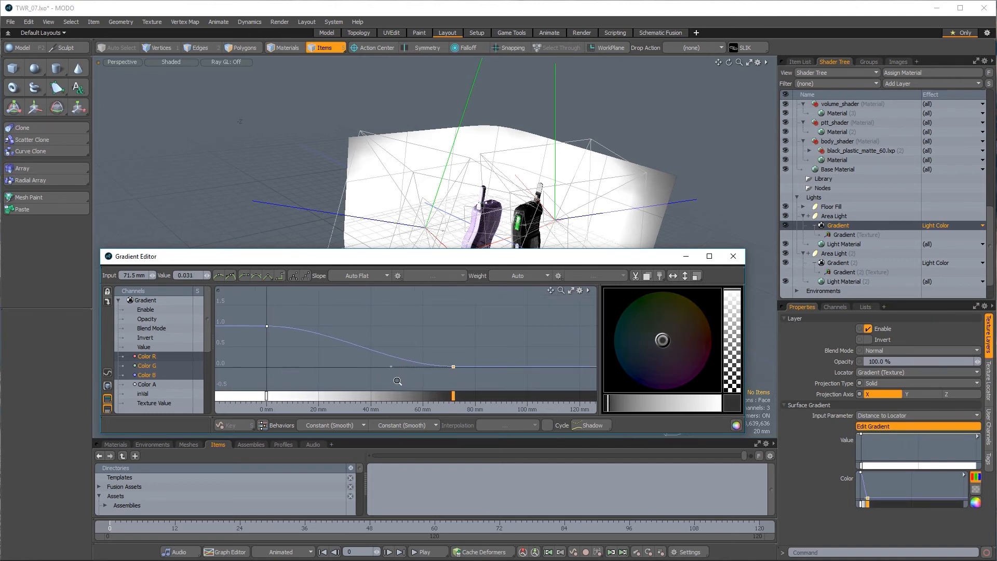
{"action": "left_click", "coordinate": [414, 345], "text": "ctrl"}
{"action": "left_click_drag", "start_coordinate": [413, 344], "coordinate": [415, 360]}
{"action": "left_click_drag", "start_coordinate": [667, 341], "coordinate": [679, 334]}
{"action": "left_click_drag", "start_coordinate": [621, 407], "coordinate": [624, 407]}
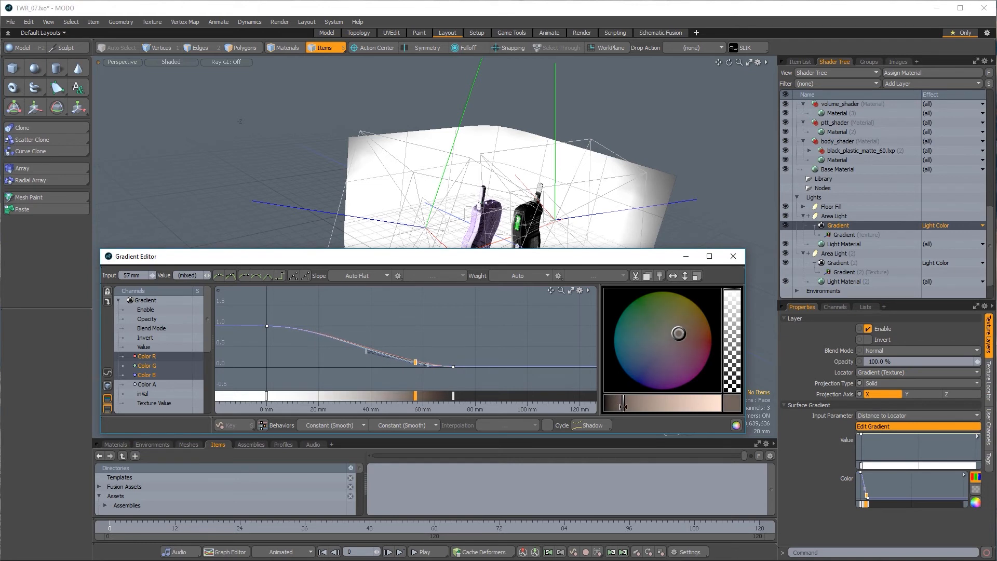
{"action": "left_click_drag", "start_coordinate": [412, 396], "coordinate": [416, 396]}
{"action": "left_click", "coordinate": [734, 259]}
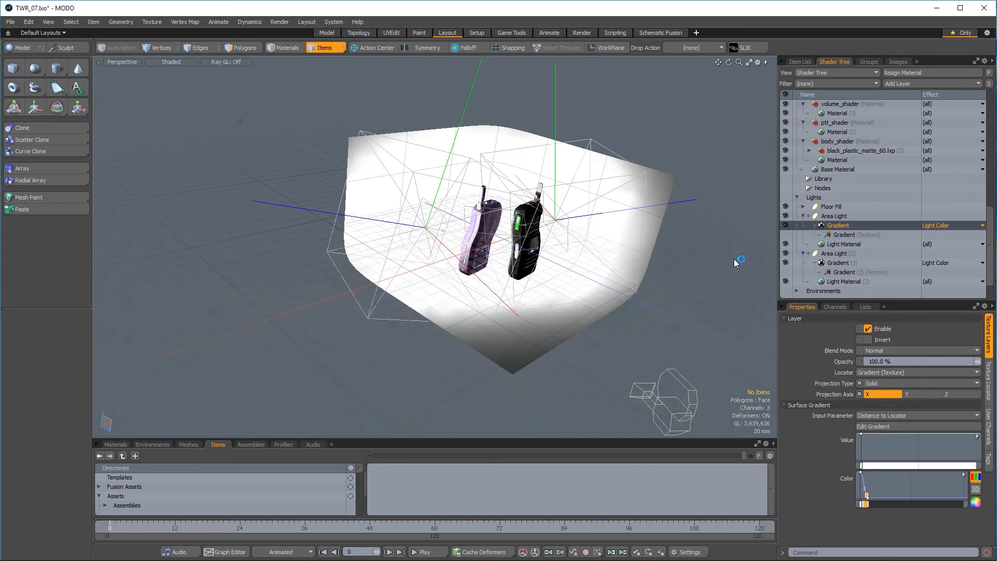
Step: Turn off Show Texture Locators in the 3D viewport's visibility properties
{"action": "scroll", "coordinate": [653, 285], "scroll_direction": "down", "scroll_amount": 3}
{"action": "left_click_drag", "start_coordinate": [652, 285], "coordinate": [509, 326], "text": "alt"}
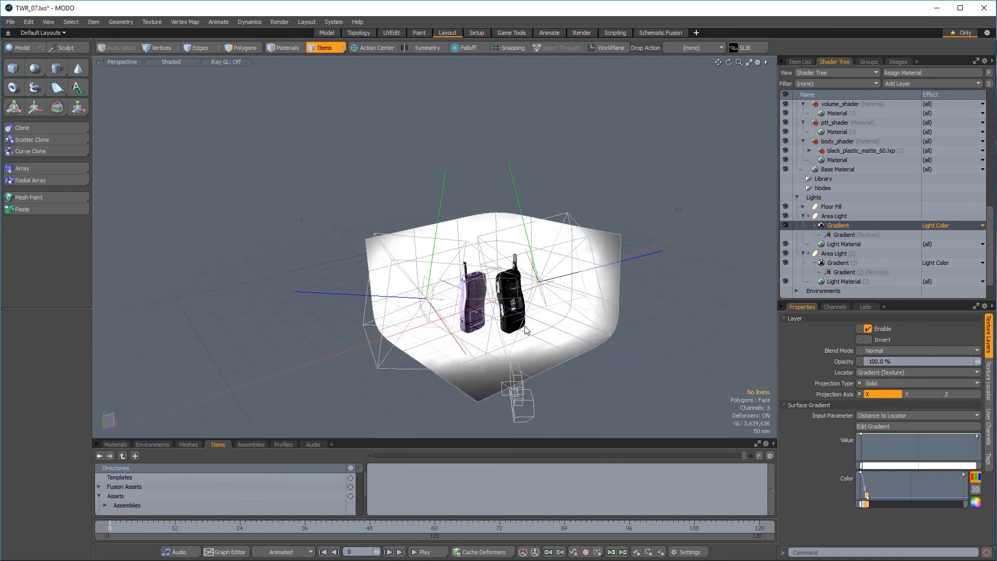
{"action": "key", "text": "o"}
{"action": "left_click", "coordinate": [541, 234]}
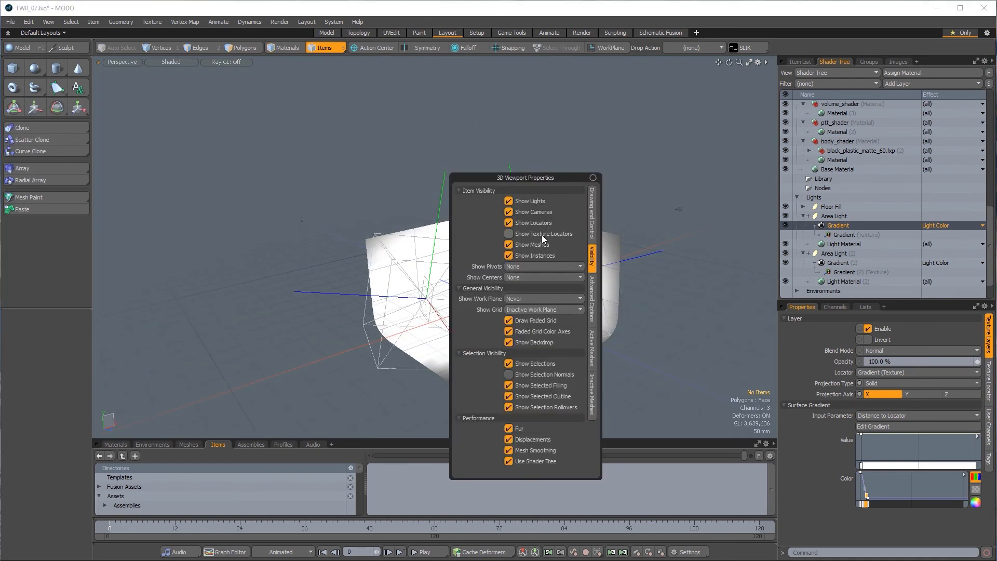
{"action": "left_click_drag", "start_coordinate": [493, 310], "coordinate": [499, 334], "text": "alt"}
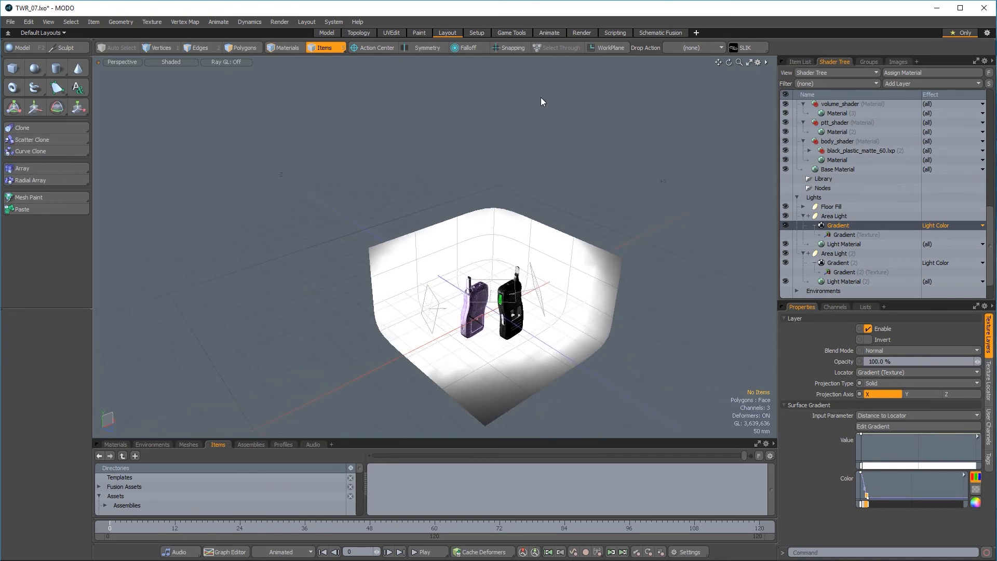
Step: Switch to the Render layout and show the gradient's color keys, fitted to view, in its Gradient Editor
{"action": "left_click", "coordinate": [580, 32]}
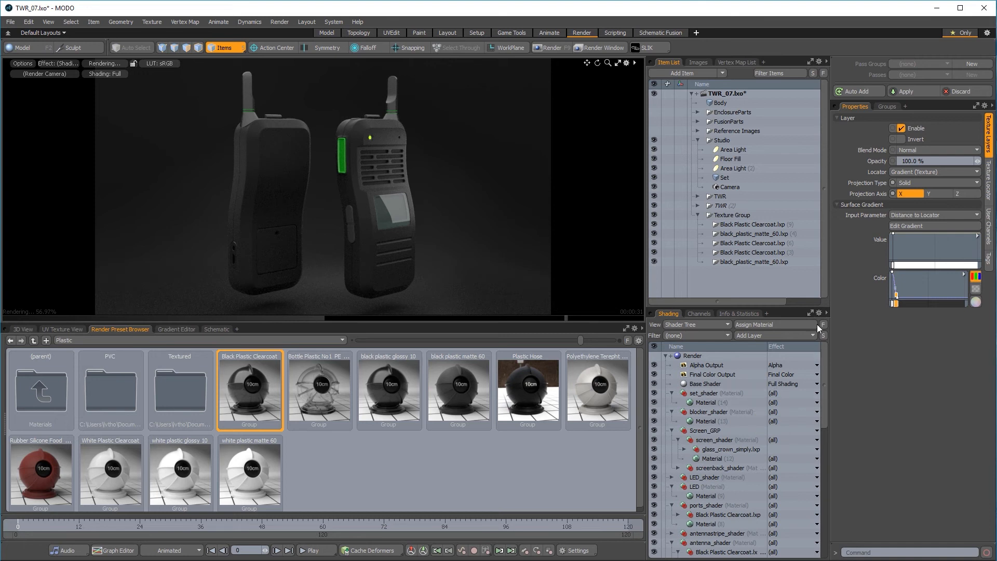
{"action": "left_click", "coordinate": [175, 327]}
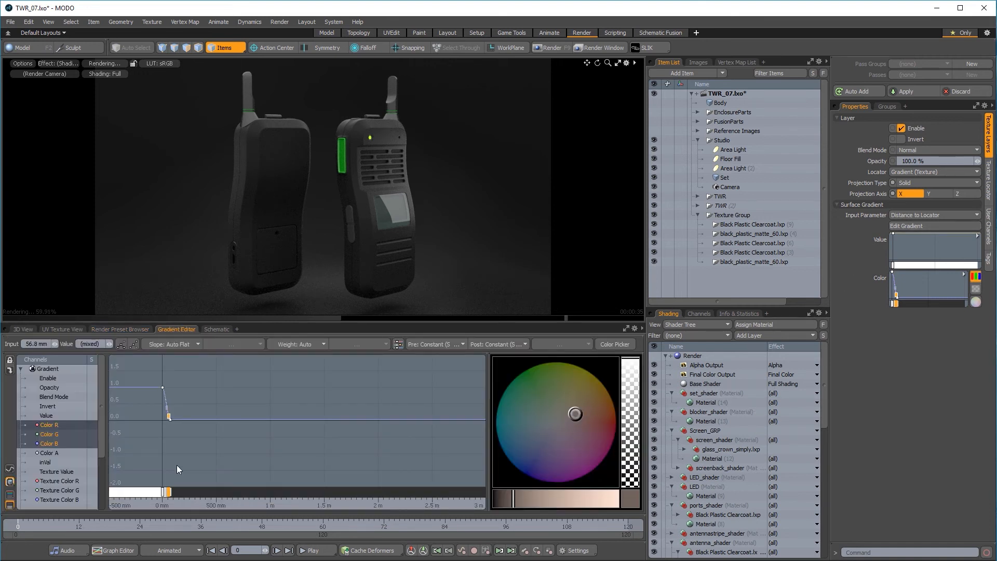
{"action": "left_click", "coordinate": [146, 492]}
{"action": "key", "text": "a"}
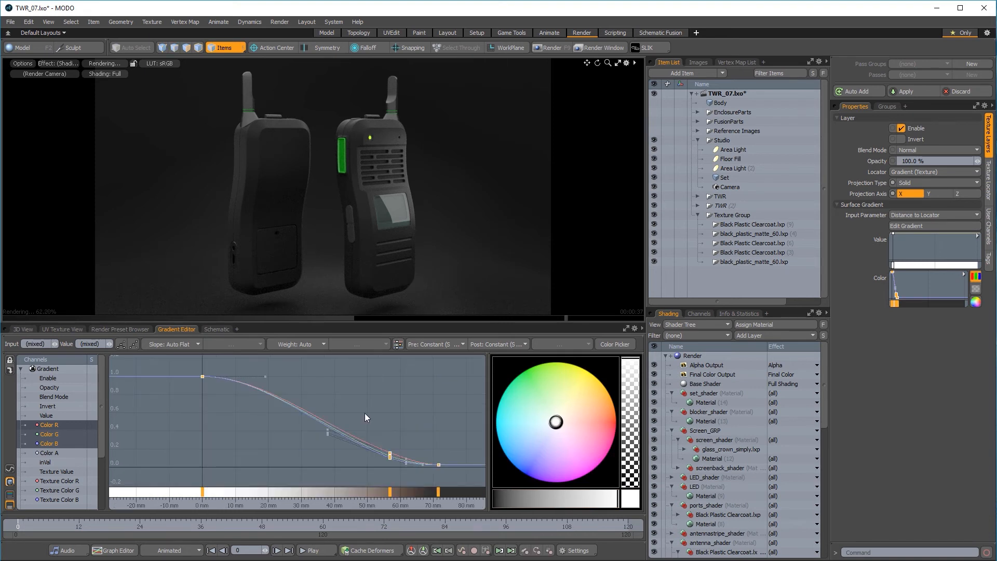
Step: Recolor the gradient's 71.5 mm end key to bright pink to test the falloff in the render preview
{"action": "left_click", "coordinate": [438, 492]}
{"action": "left_click_drag", "start_coordinate": [582, 424], "coordinate": [600, 414]}
{"action": "left_click_drag", "start_coordinate": [588, 494], "coordinate": [611, 494]}
{"action": "left_click_drag", "start_coordinate": [597, 414], "coordinate": [610, 445]}
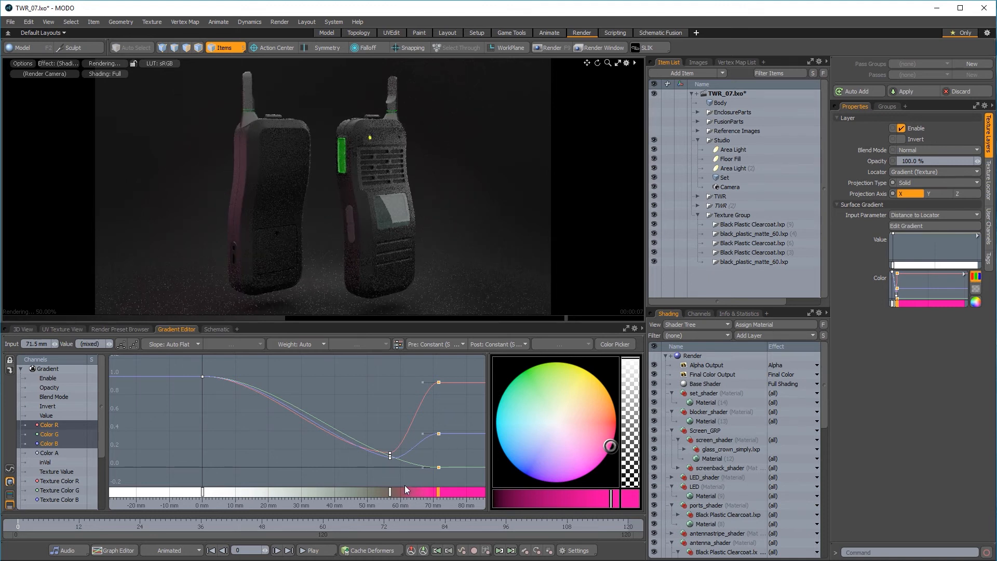
Step: Recolor the gradient's 56.8 mm middle key to bright green to test its reach in the render preview
{"action": "left_click", "coordinate": [391, 491]}
{"action": "left_click_drag", "start_coordinate": [575, 414], "coordinate": [528, 372]}
{"action": "left_click_drag", "start_coordinate": [513, 499], "coordinate": [617, 499]}
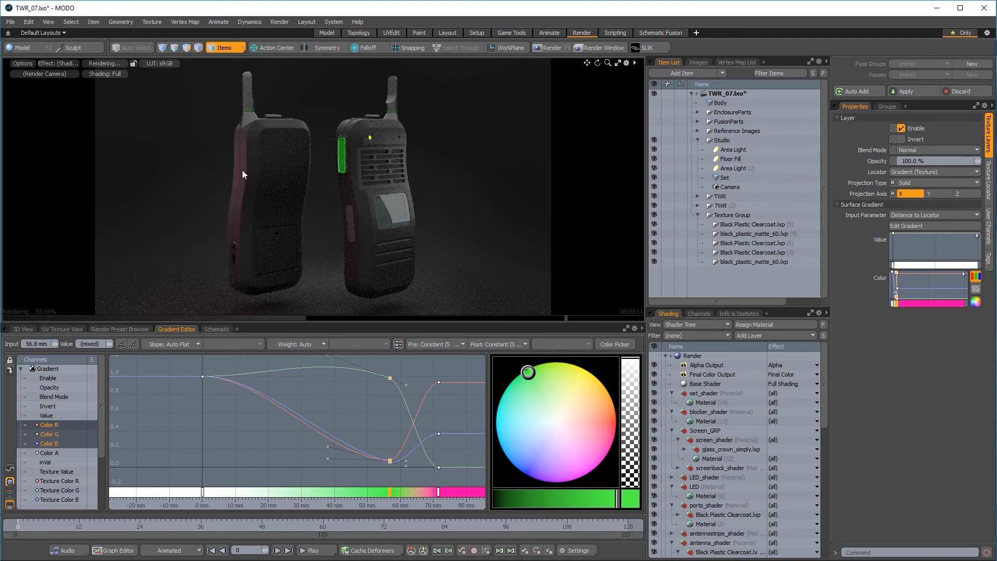
Step: Move the green middle key to 62.4 mm and the pink end key to 75.7 mm
{"action": "left_click_drag", "start_coordinate": [391, 492], "coordinate": [407, 497]}
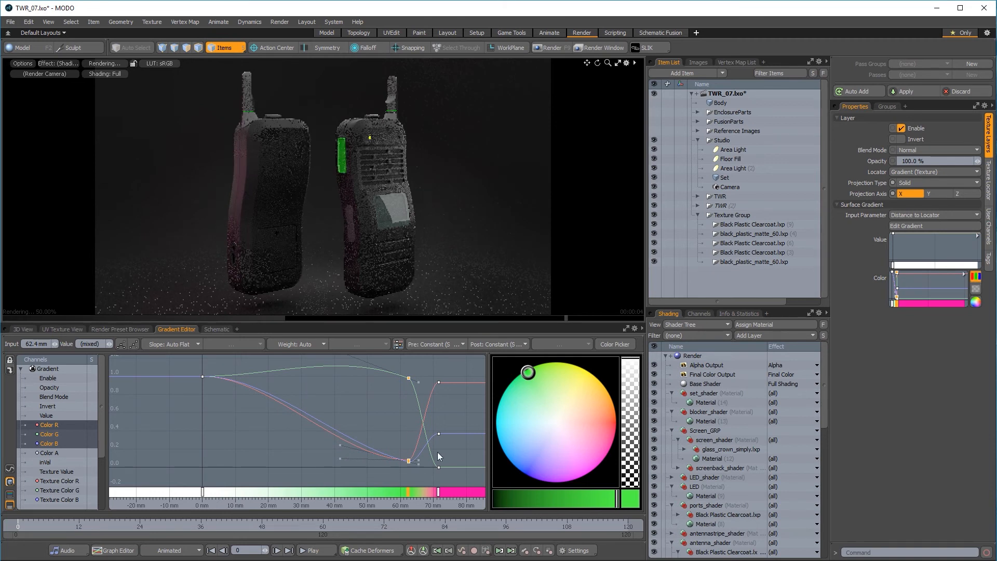
{"action": "left_click", "coordinate": [440, 493]}
{"action": "left_click_drag", "start_coordinate": [440, 496], "coordinate": [452, 496]}
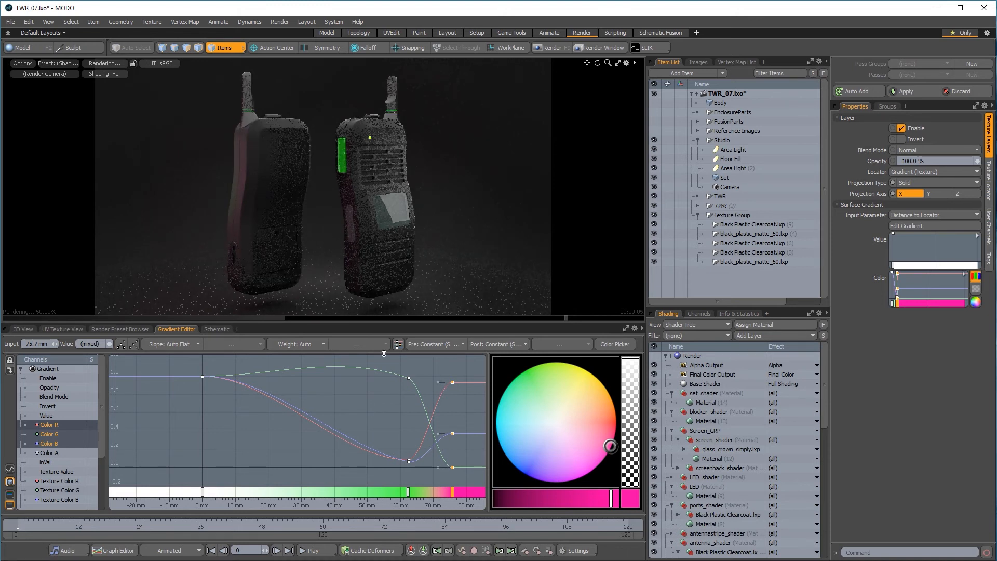
Step: Change the pink end key at 75.7 mm to a neutral dark gray with a value of 0.0494
{"action": "left_click", "coordinate": [471, 490]}
{"action": "left_click", "coordinate": [452, 492]}
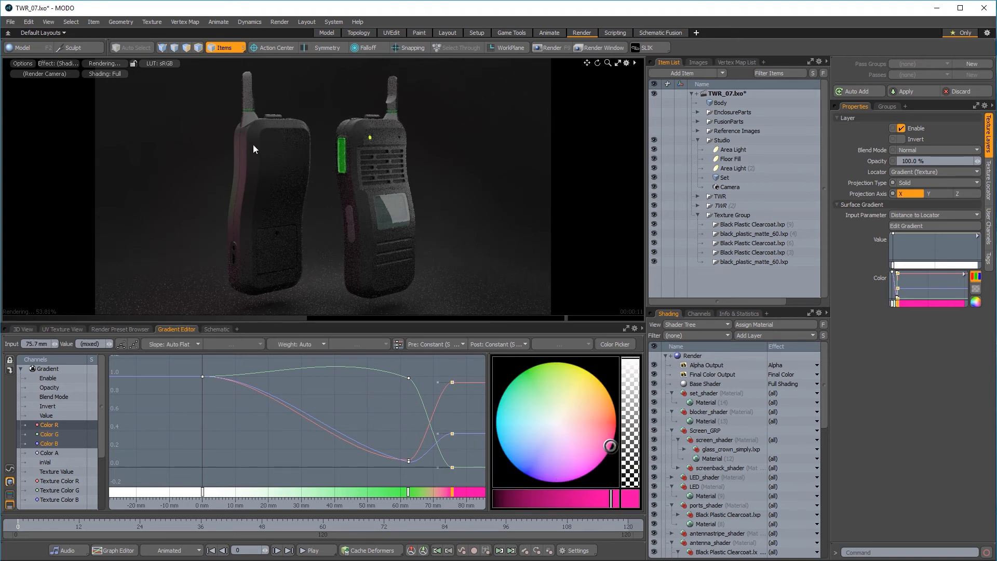
{"action": "left_click", "coordinate": [498, 500]}
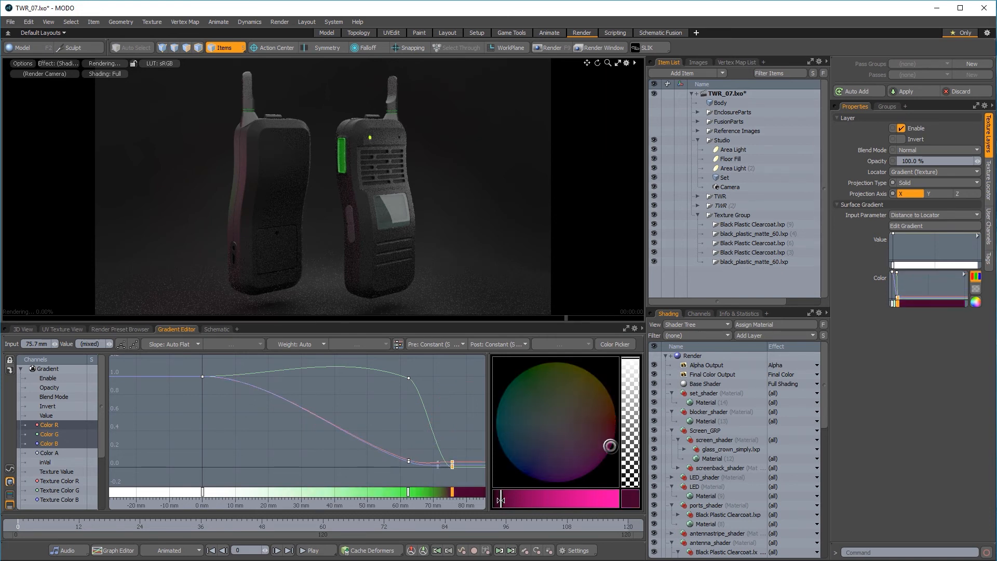
{"action": "left_click_drag", "start_coordinate": [497, 500], "coordinate": [493, 499]}
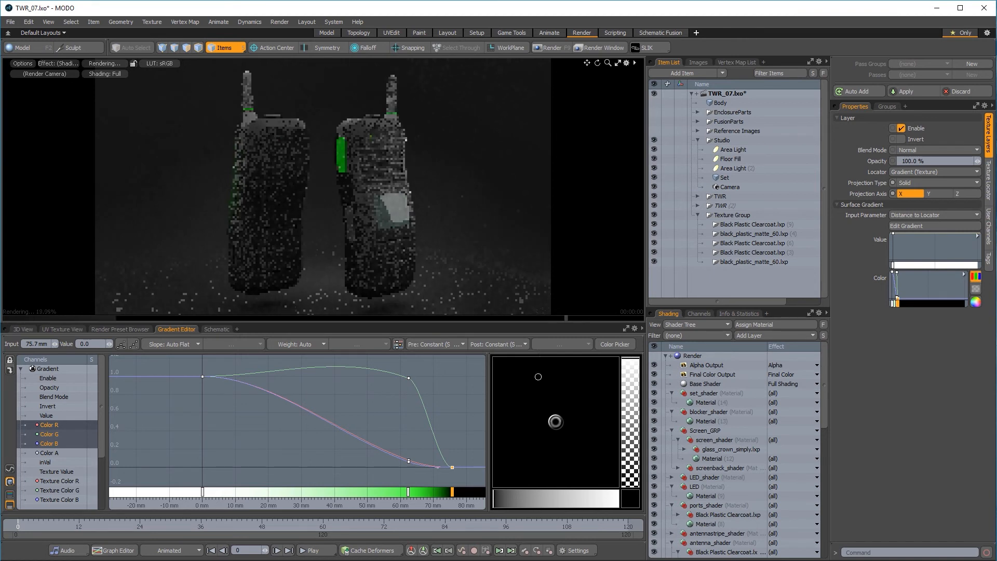
{"action": "left_click", "coordinate": [500, 500]}
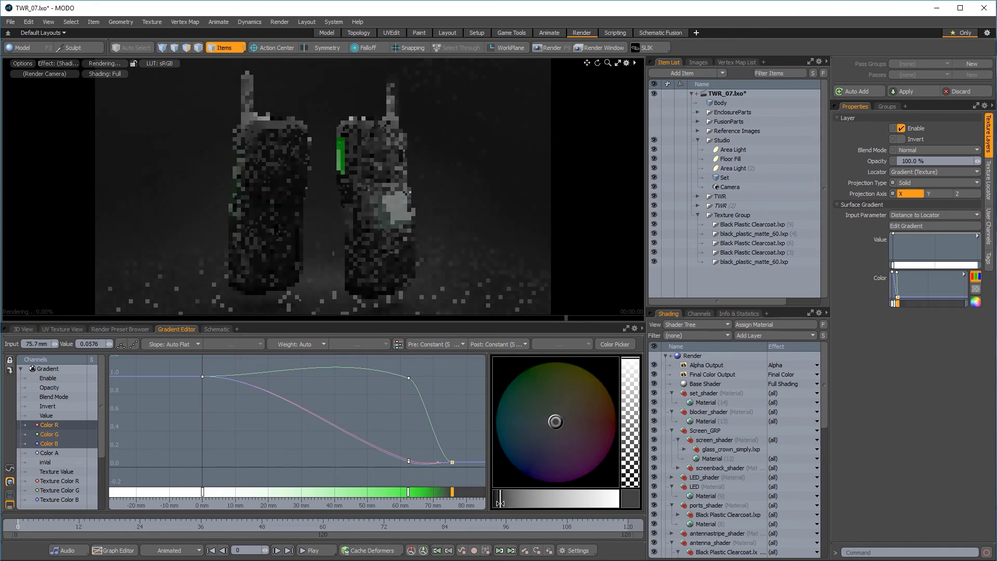
{"action": "left_click", "coordinate": [500, 503]}
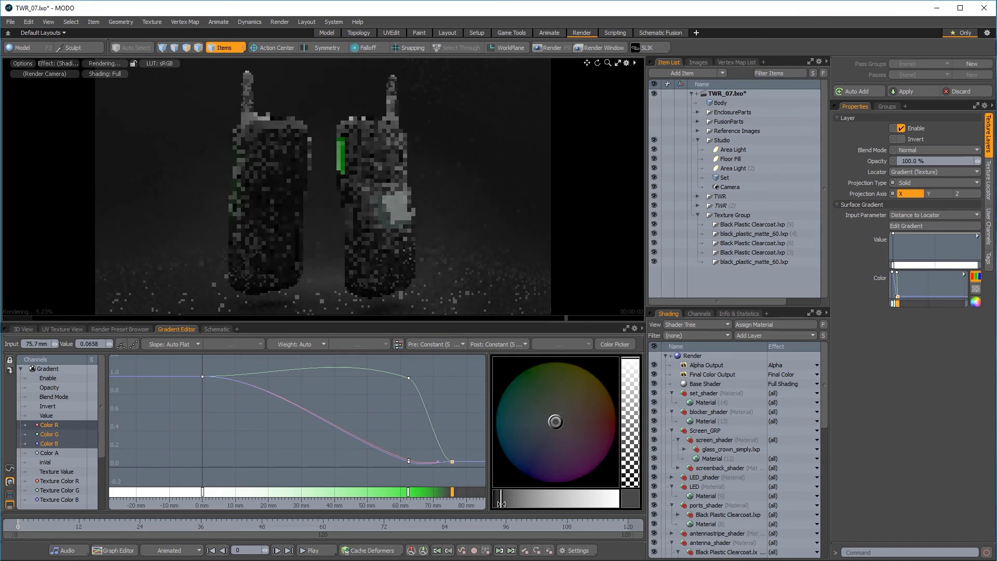
{"action": "left_click", "coordinate": [499, 502]}
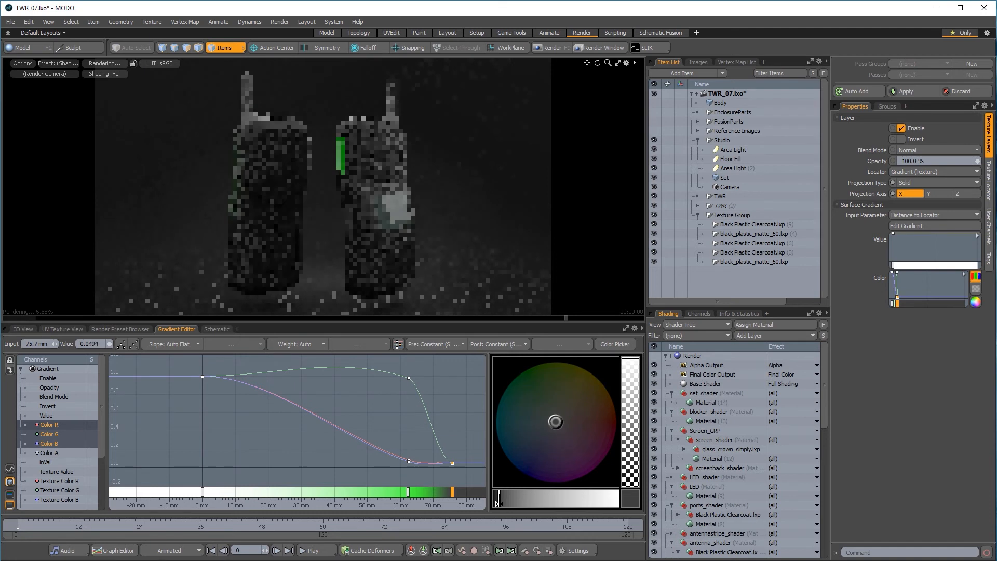
Step: Change the green middle key at 62.4 mm to a darkened gray with a slight warm tint
{"action": "left_click", "coordinate": [408, 491]}
{"action": "left_click", "coordinate": [556, 416]}
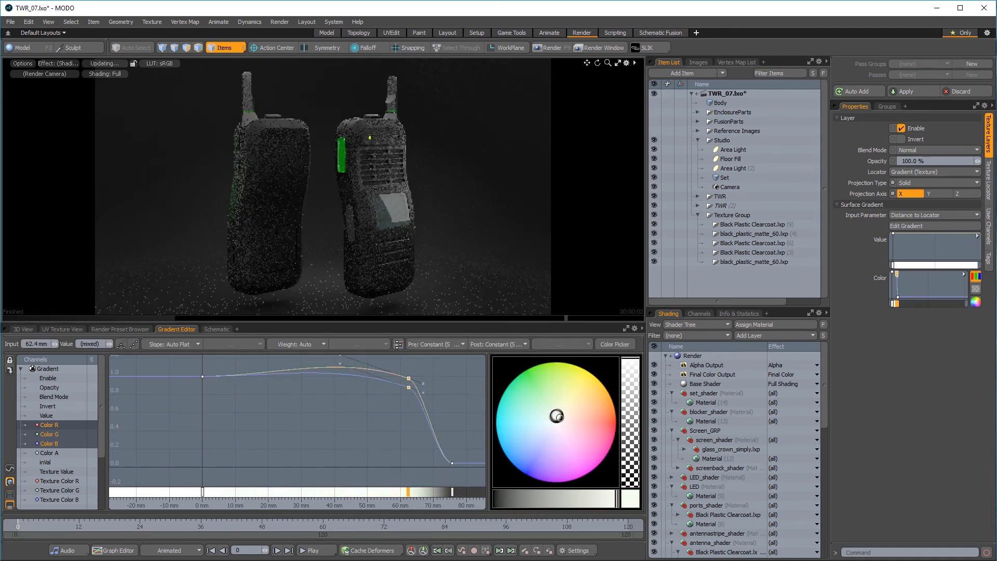
{"action": "left_click_drag", "start_coordinate": [560, 418], "coordinate": [557, 427]}
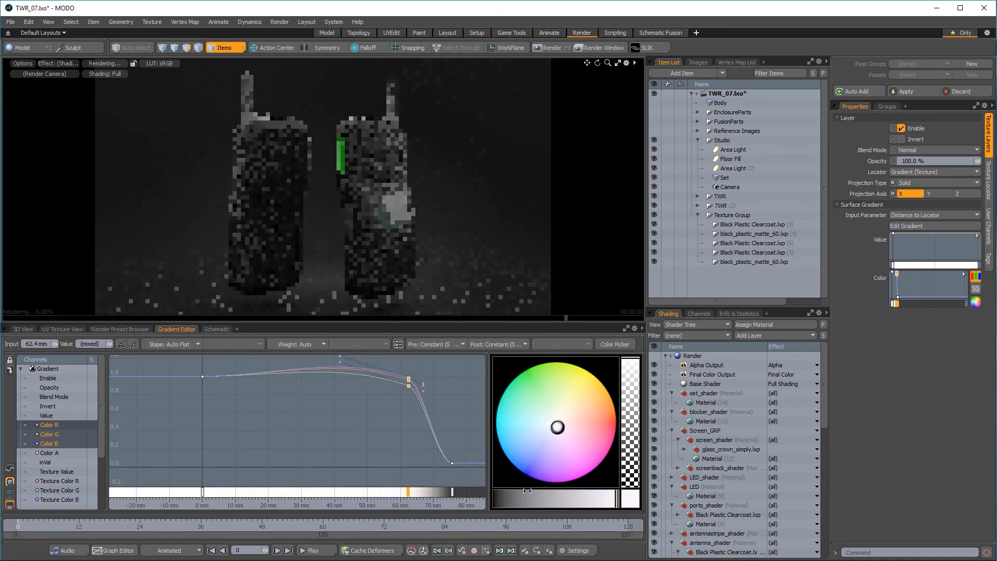
{"action": "left_click_drag", "start_coordinate": [528, 491], "coordinate": [518, 491]}
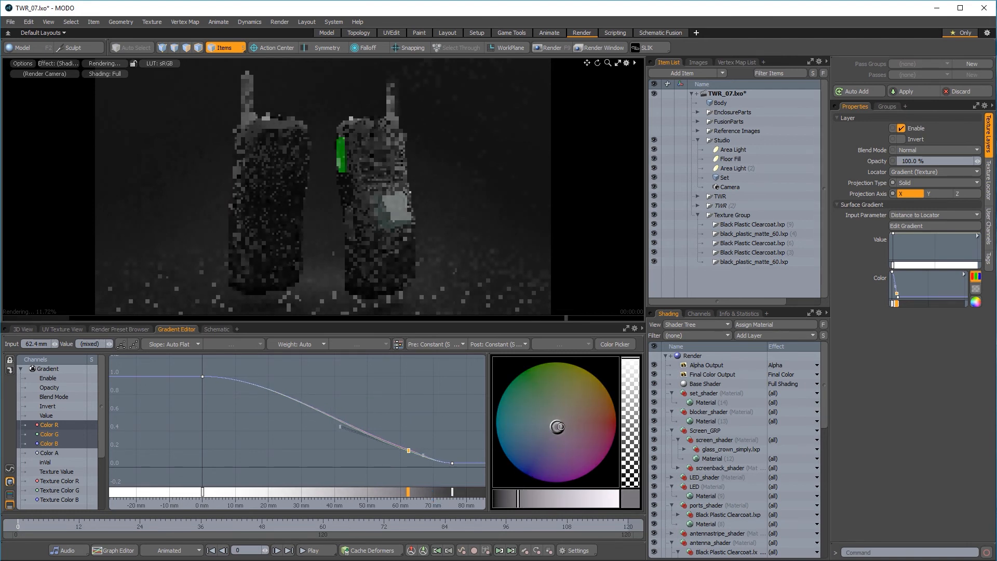
{"action": "left_click_drag", "start_coordinate": [561, 426], "coordinate": [563, 419]}
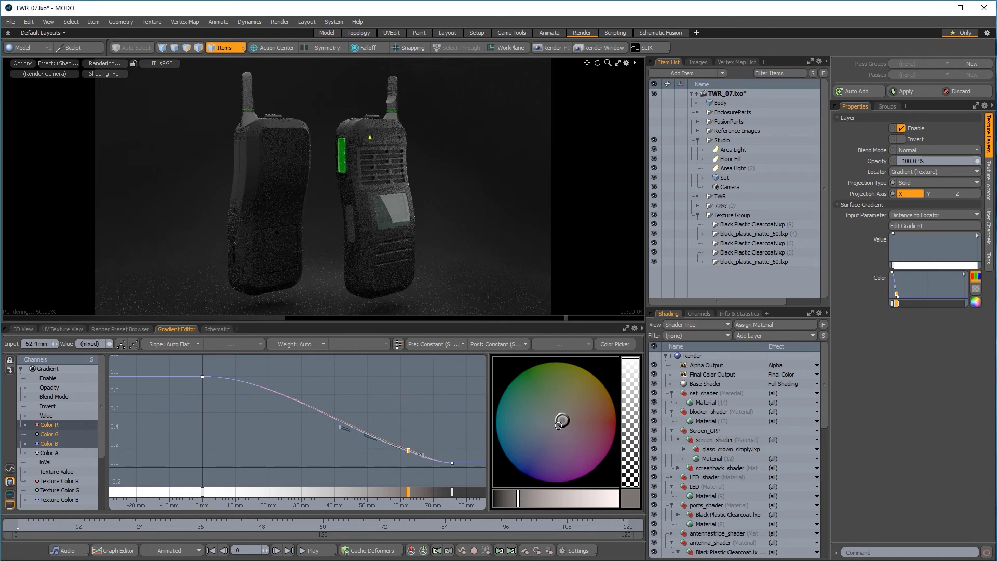
{"action": "left_click_drag", "start_coordinate": [559, 426], "coordinate": [568, 417]}
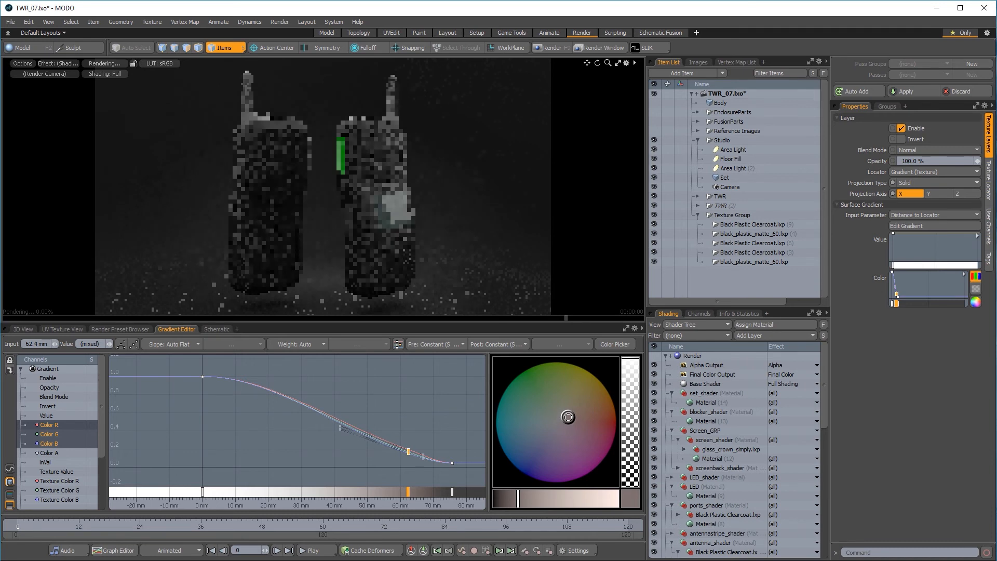
Step: Darken the gradient's 75.7 mm end key to 0.0412 and set the first Area Light's radiance to 6.0 W/srm2
{"action": "left_click", "coordinate": [452, 492]}
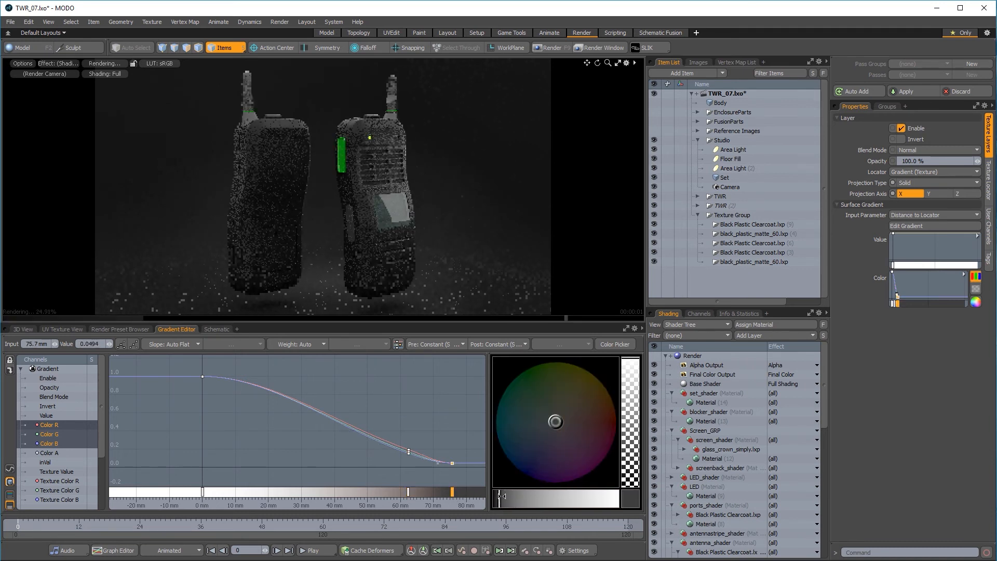
{"action": "left_click_drag", "start_coordinate": [501, 496], "coordinate": [498, 498]}
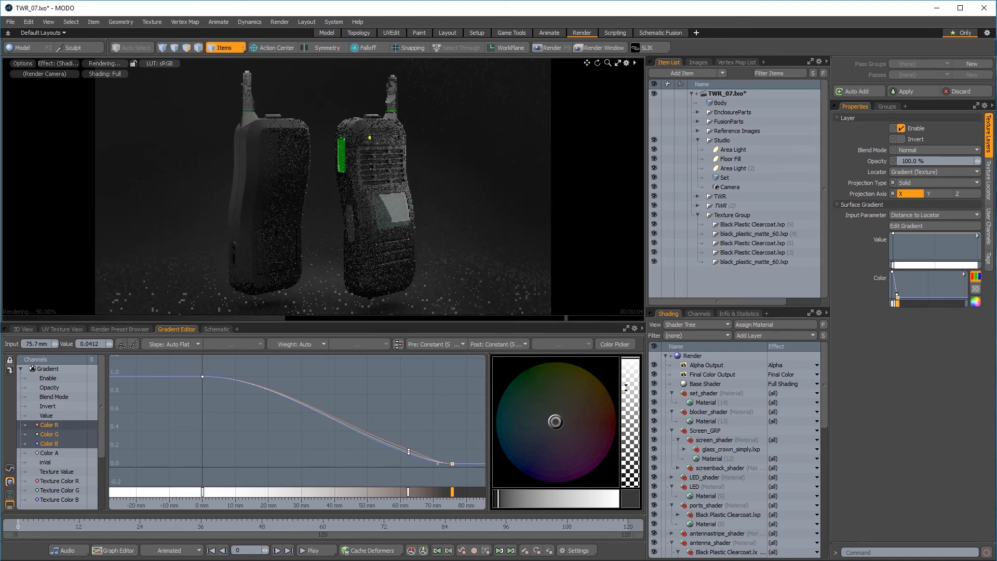
{"action": "left_click", "coordinate": [730, 149]}
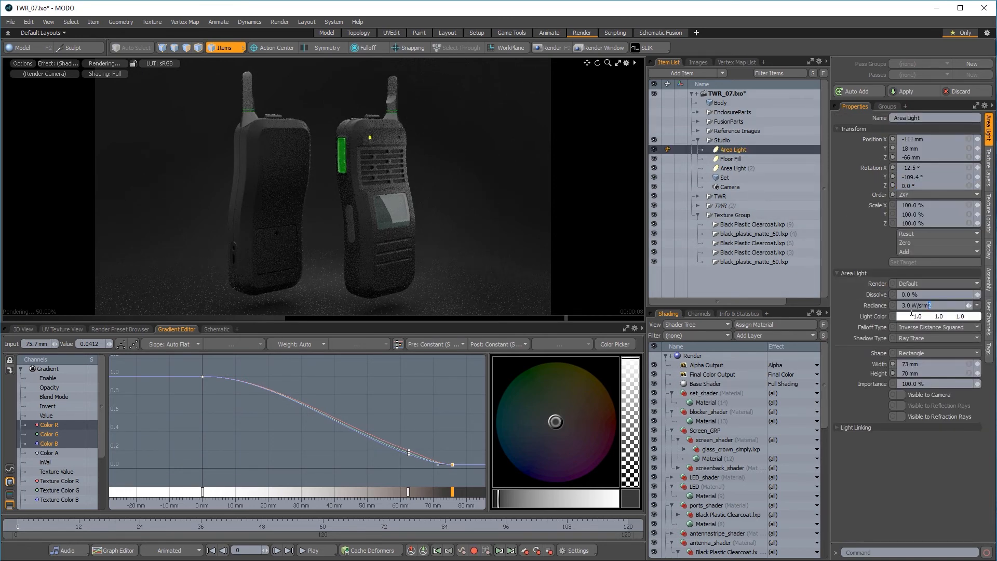
{"action": "left_click_drag", "start_coordinate": [912, 313], "coordinate": [902, 307]}
{"action": "type", "text": "6"}
{"action": "key", "text": "Return"}
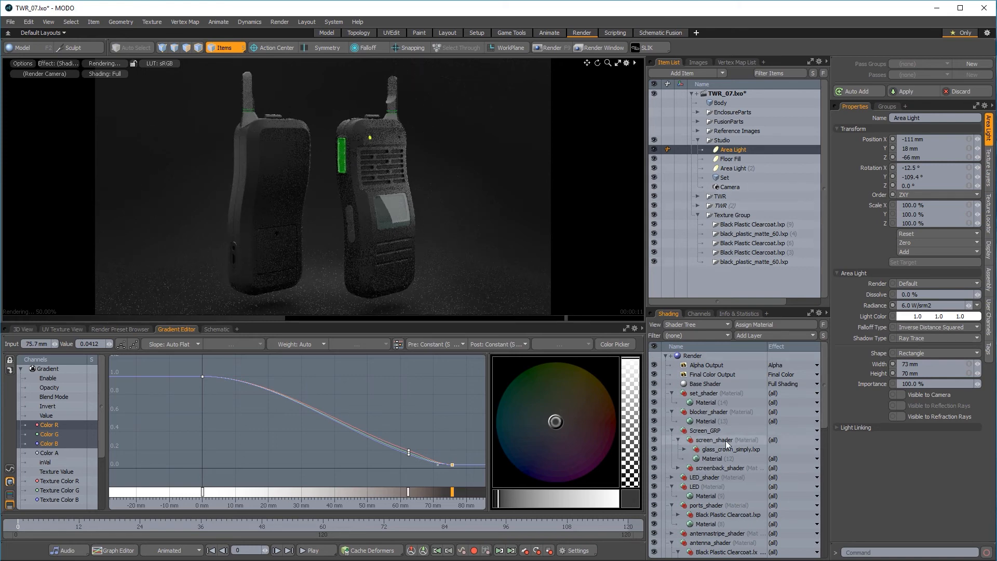
Step: Set the input parameter of Area Light (2)'s light color gradient to Distance to Locator
{"action": "scroll", "coordinate": [725, 440], "scroll_direction": "down", "scroll_amount": 5}
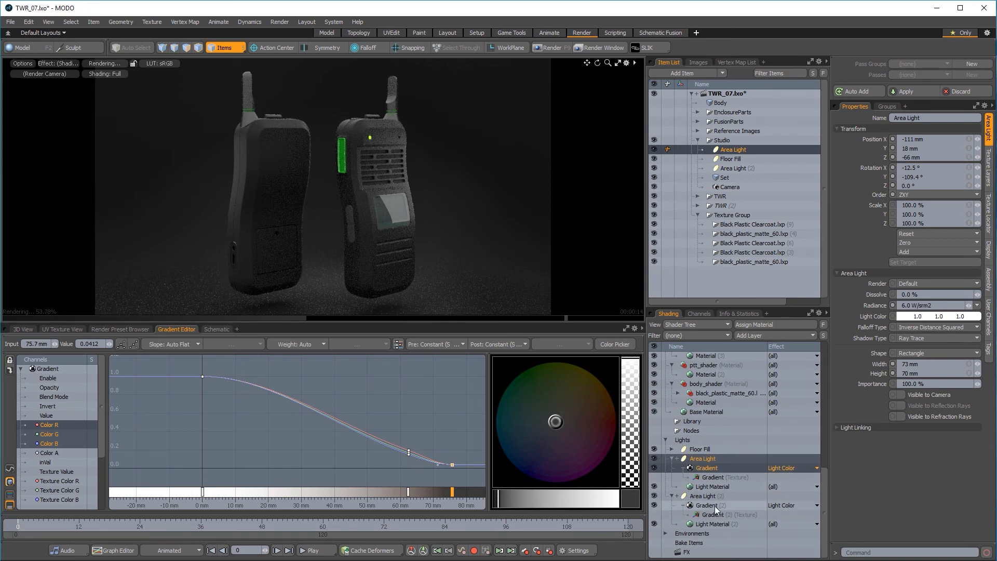
{"action": "left_click", "coordinate": [715, 505]}
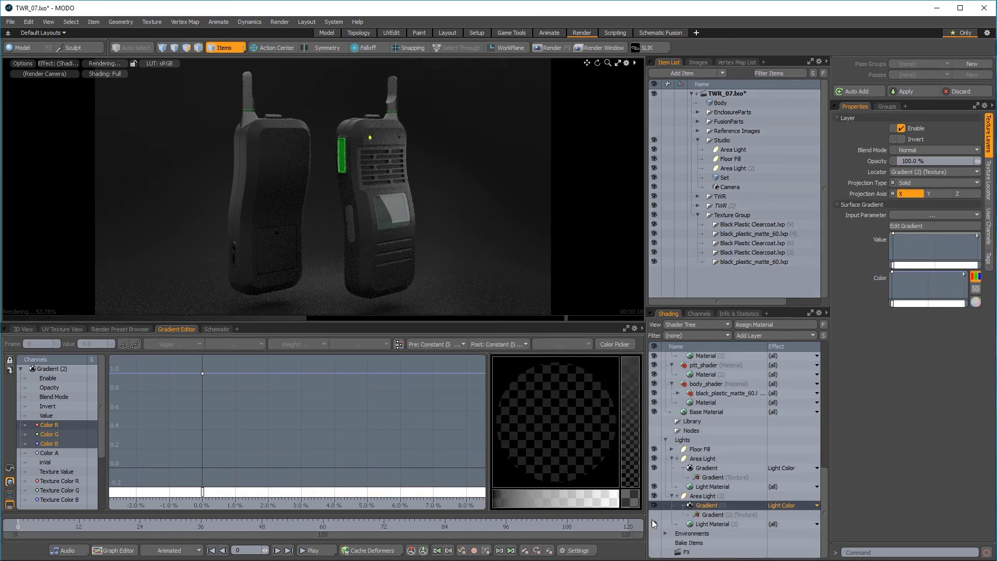
{"action": "left_click", "coordinate": [964, 275]}
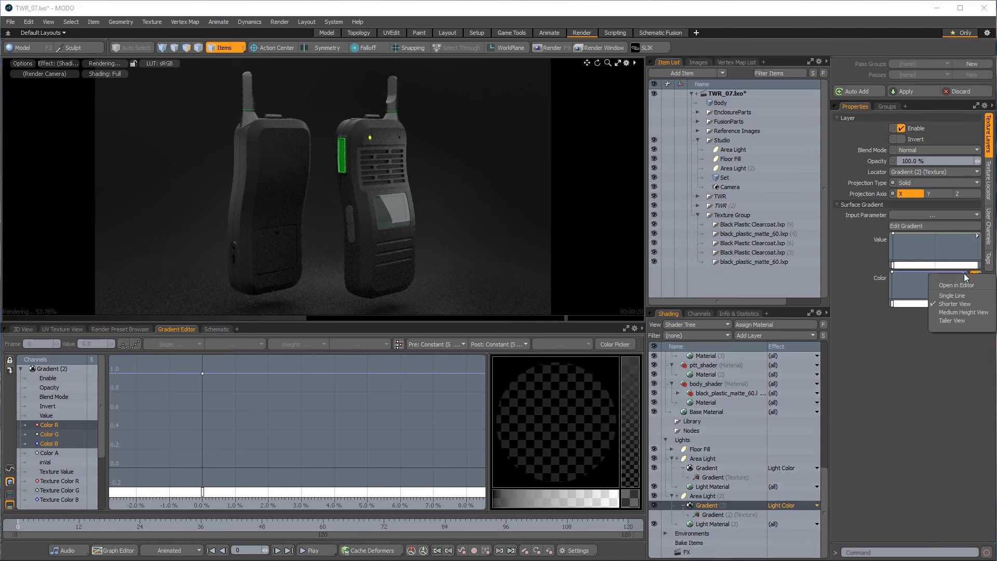
{"action": "left_click", "coordinate": [941, 214]}
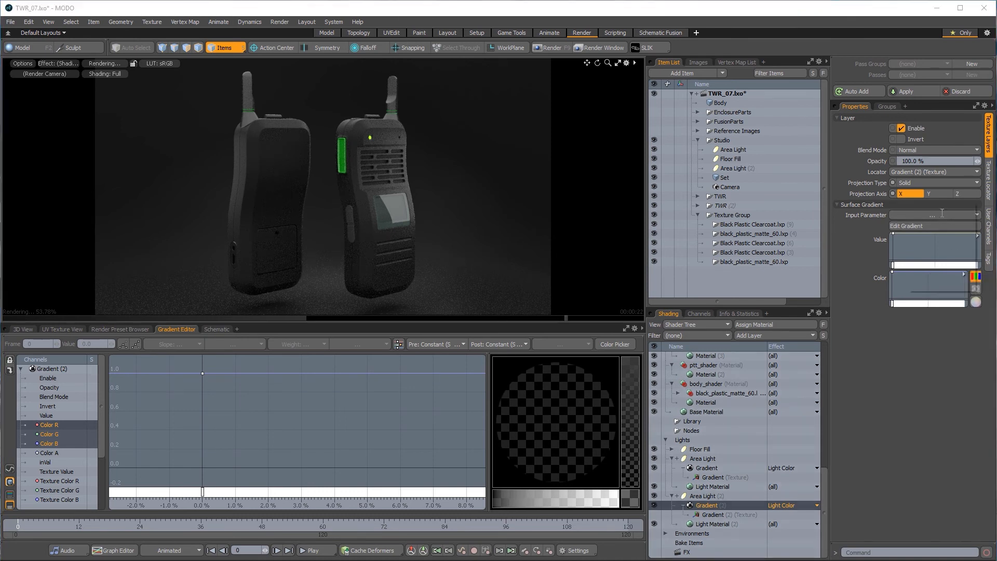
{"action": "left_click", "coordinate": [943, 224]}
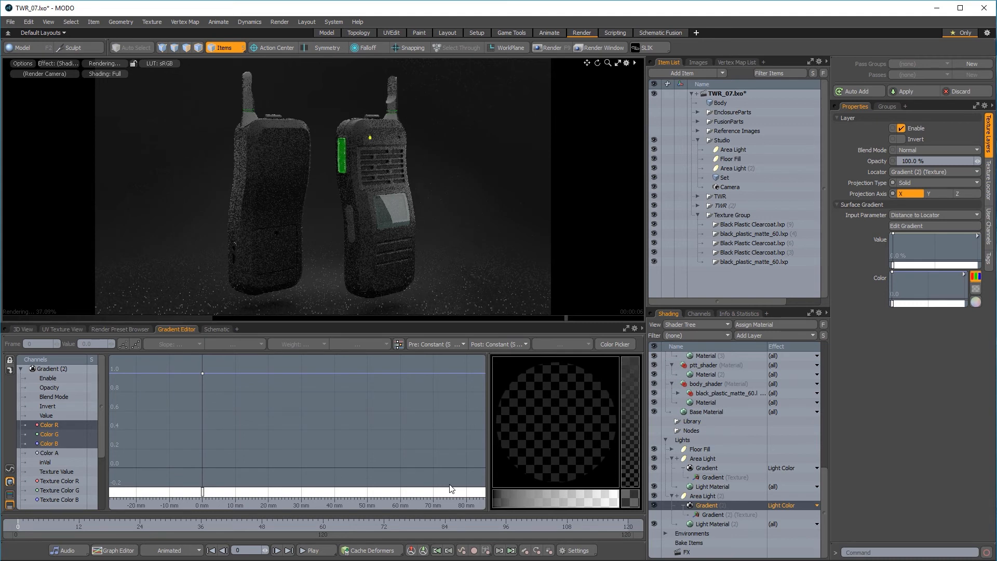
Step: Add a dark gray key of 0.0453 at 80.2 mm and a gray key of 0.2675 at 65.4 mm to the gradient
{"action": "left_click", "coordinate": [462, 491]}
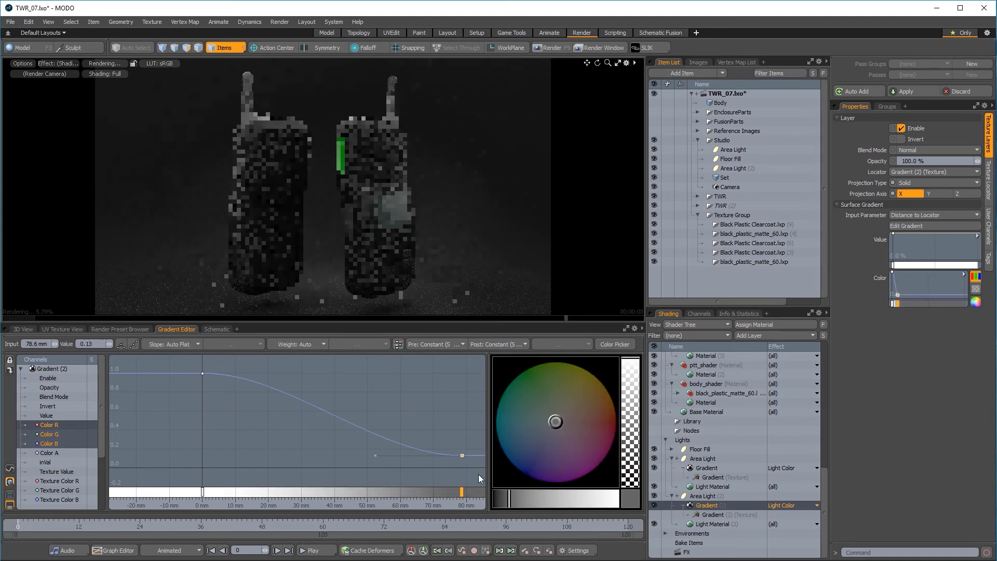
{"action": "left_click_drag", "start_coordinate": [507, 497], "coordinate": [469, 495]}
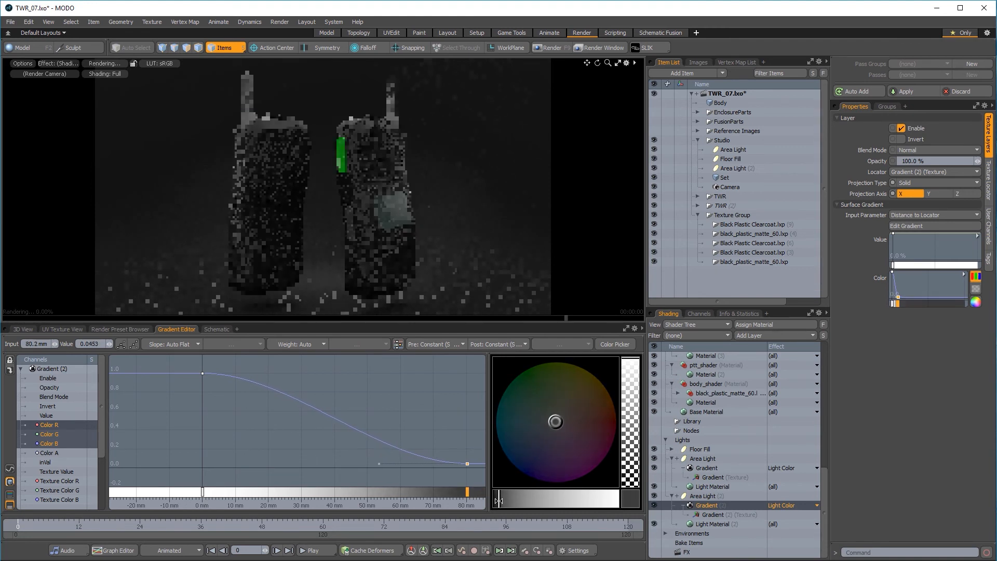
{"action": "left_click", "coordinate": [418, 448]}
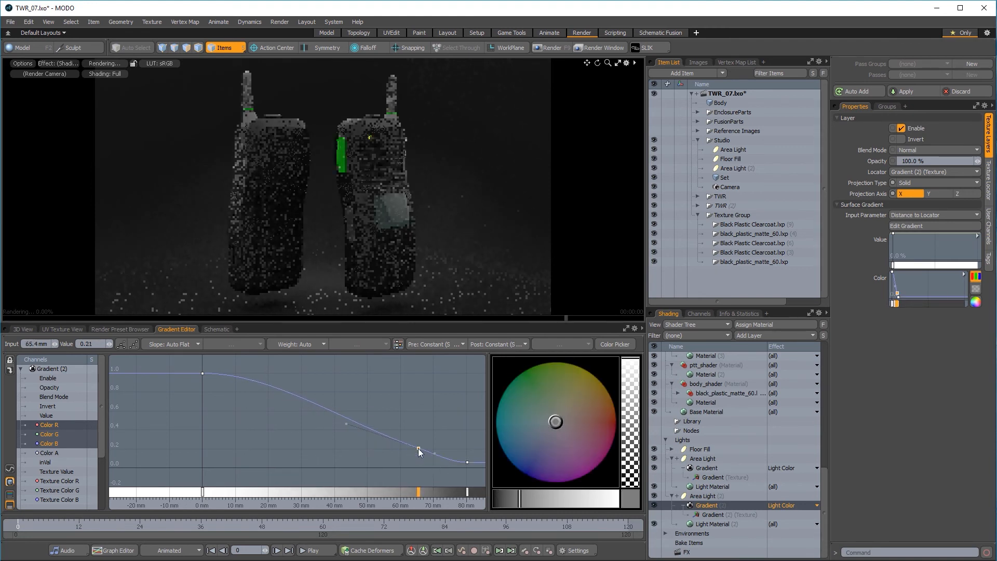
{"action": "left_click_drag", "start_coordinate": [520, 498], "coordinate": [527, 497]}
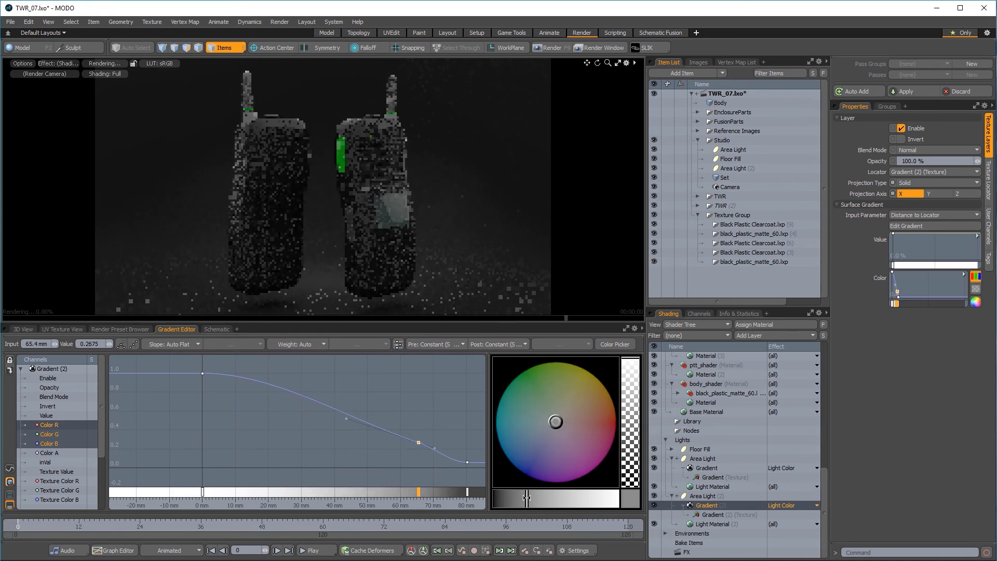
Step: Darken the 80.2 mm end key to 0.0176 and give the 65.4 mm middle key a slight warm tint
{"action": "left_click", "coordinate": [468, 462]}
{"action": "key", "text": "Down"}
{"action": "key", "text": "Down"}
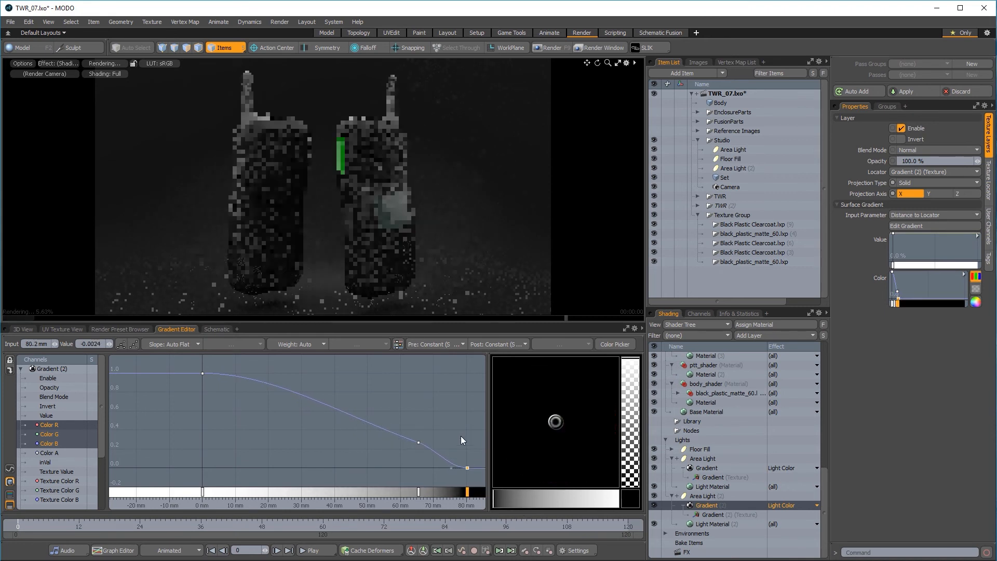
{"action": "key", "text": "Up"}
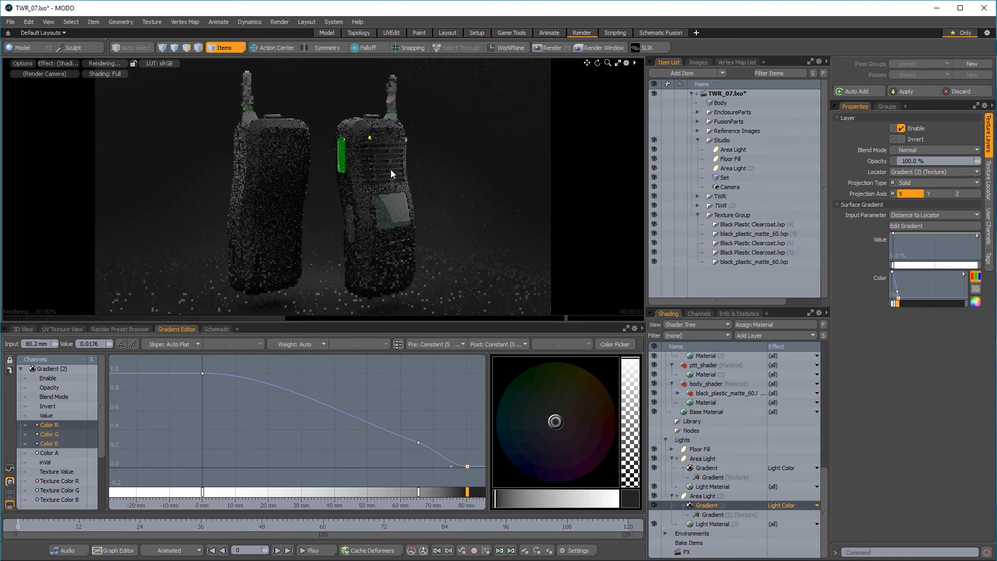
{"action": "left_click", "coordinate": [418, 490]}
{"action": "left_click_drag", "start_coordinate": [555, 421], "coordinate": [564, 419]}
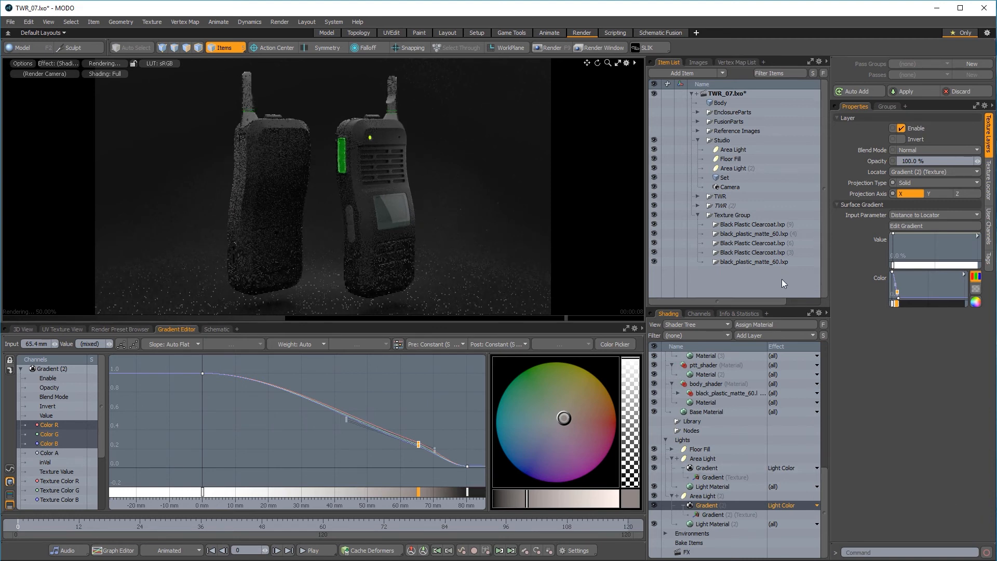
Step: Raise Area Light (2)'s radiance to 6.0 W/srm2 and on to 8 W/srm2
{"action": "left_click", "coordinate": [741, 169]}
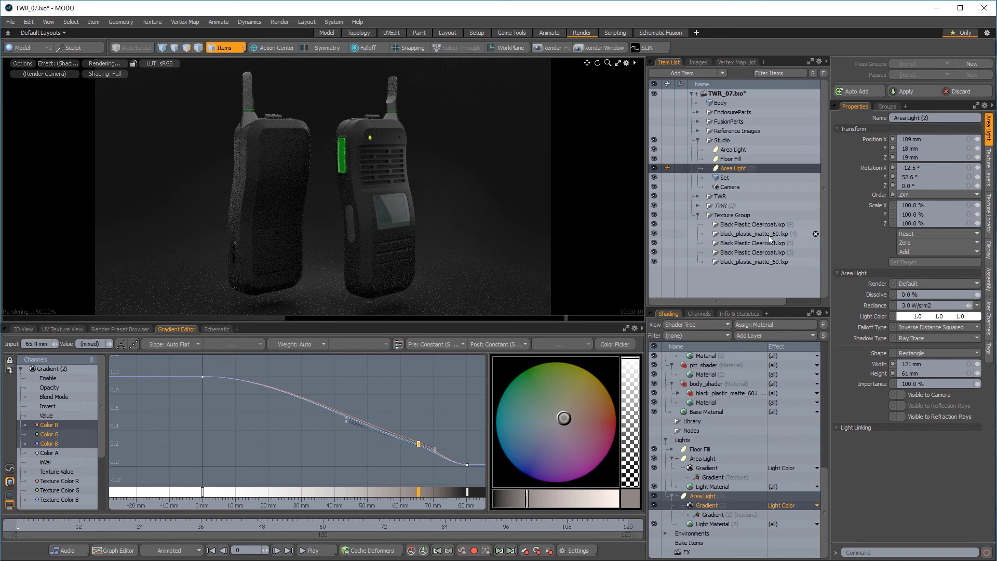
{"action": "left_click", "coordinate": [930, 305]}
{"action": "type", "text": "6"}
{"action": "key", "text": "Return"}
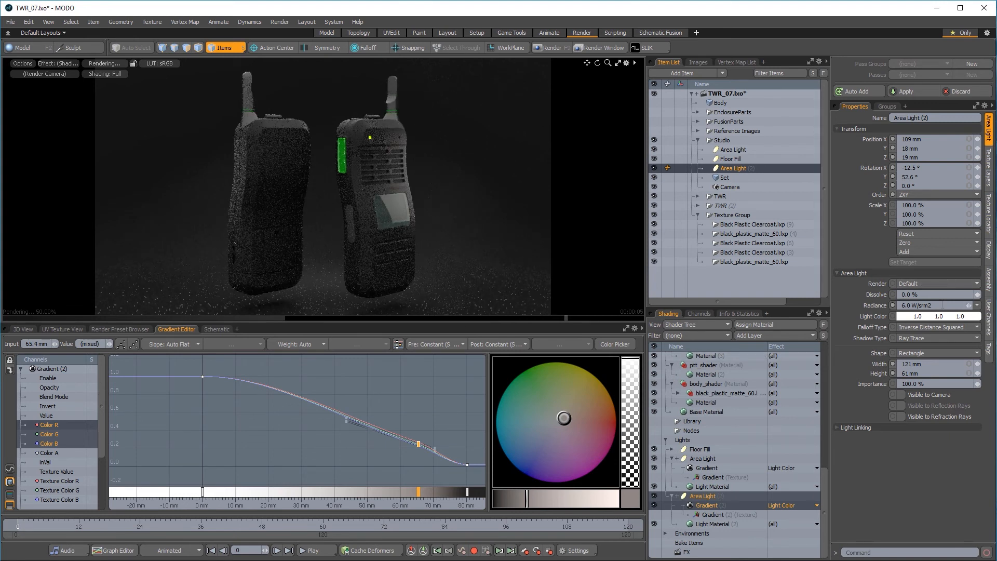
{"action": "left_click_drag", "start_coordinate": [942, 305], "coordinate": [880, 317]}
{"action": "type", "text": "8"}
{"action": "key", "text": "Return"}
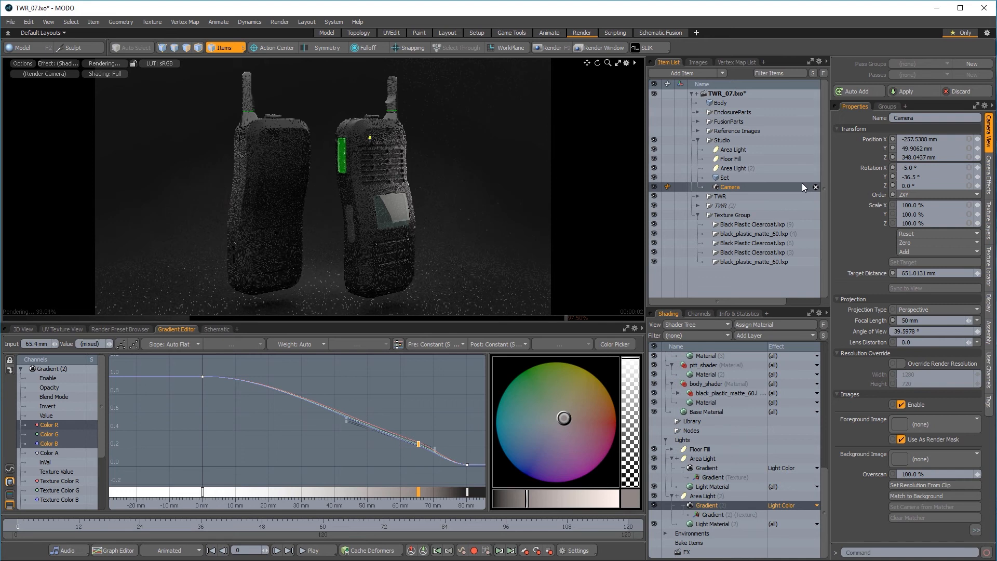
Step: Set the camera's focal length to 25 mm and move the camera closer so the radios fill the frame
{"action": "left_click", "coordinate": [920, 320]}
{"action": "type", "text": "2"}
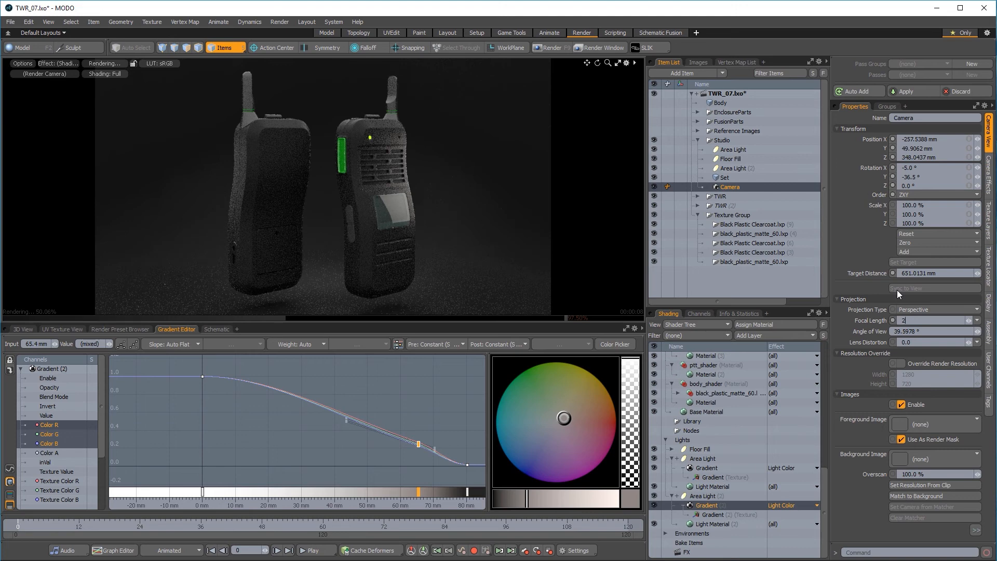
{"action": "type", "text": "5"}
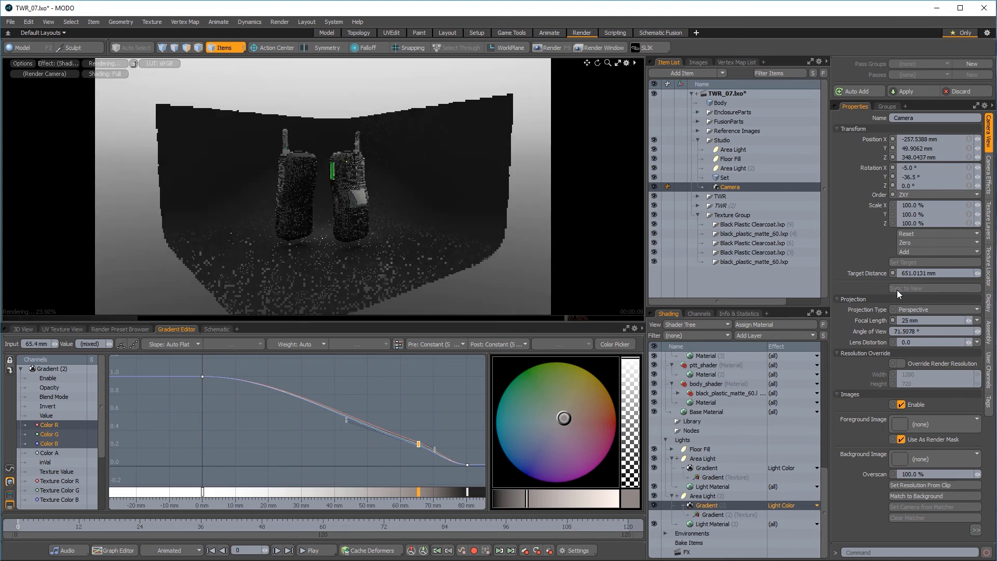
{"action": "scroll", "coordinate": [319, 201], "scroll_direction": "up", "scroll_amount": 5}
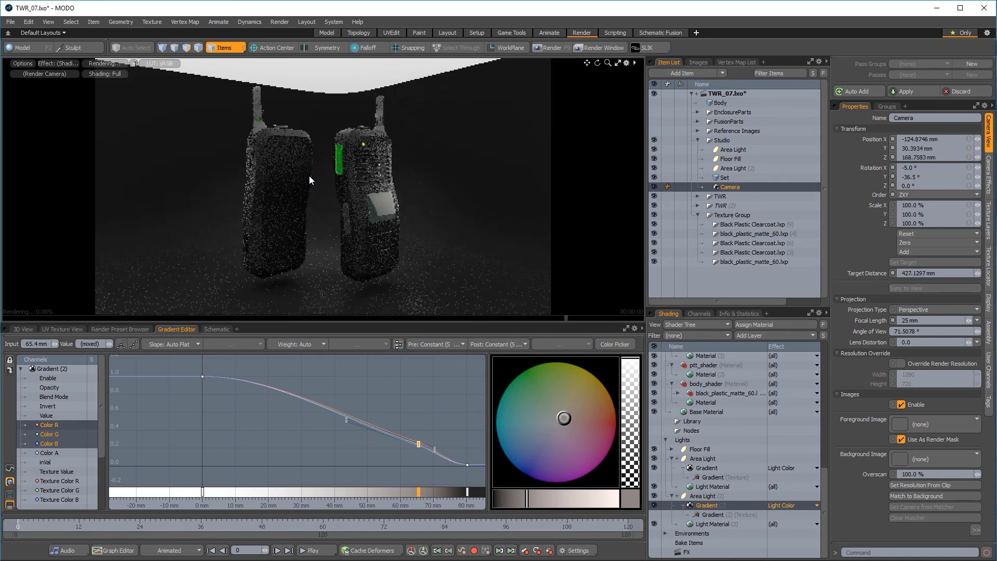
{"action": "scroll", "coordinate": [310, 180], "scroll_direction": "up", "scroll_amount": 2}
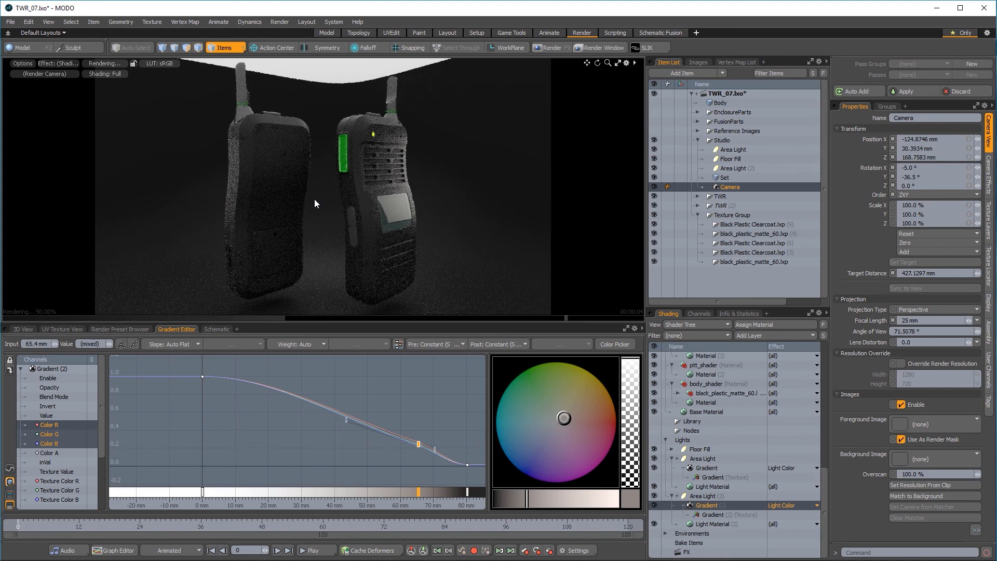
Step: Raise the top edges of the Set backdrop mesh until it covers the background above the radios in the camera view
{"action": "left_click", "coordinate": [725, 178]}
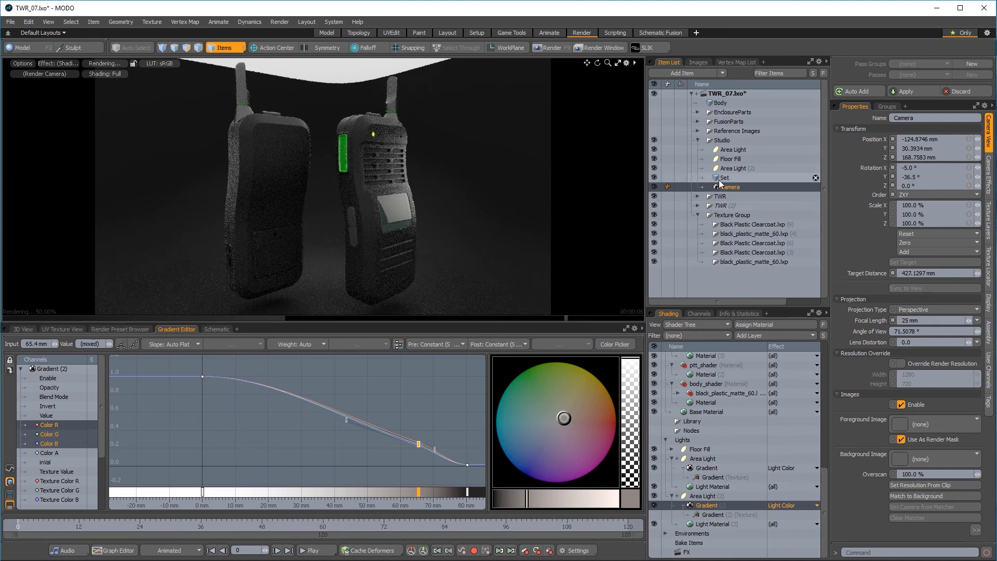
{"action": "left_click", "coordinate": [24, 329]}
{"action": "key", "text": "2"}
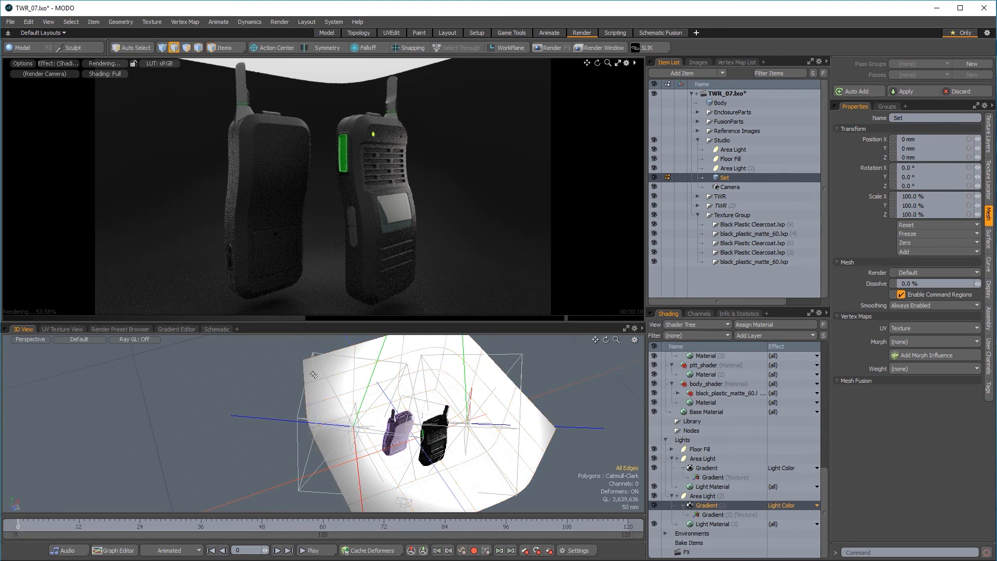
{"action": "left_click", "coordinate": [331, 351]}
{"action": "left_click", "coordinate": [377, 340], "text": "shift"}
{"action": "left_click_drag", "start_coordinate": [368, 355], "coordinate": [332, 381], "text": "alt+shift"}
{"action": "left_click", "coordinate": [383, 354], "text": "shift"}
{"action": "left_click", "coordinate": [427, 354], "text": "shift"}
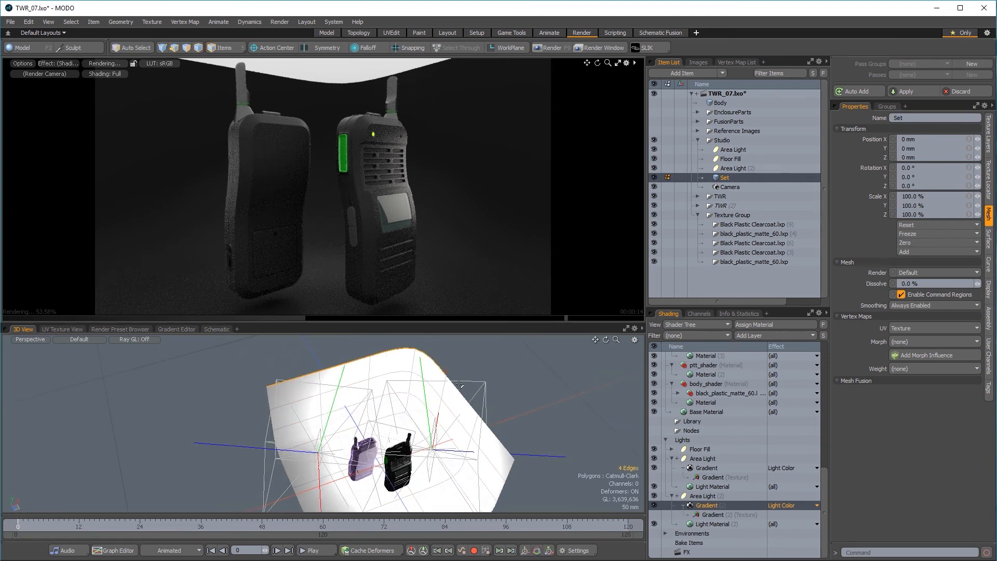
{"action": "left_click", "coordinate": [459, 388], "text": "shift"}
{"action": "key", "text": "y"}
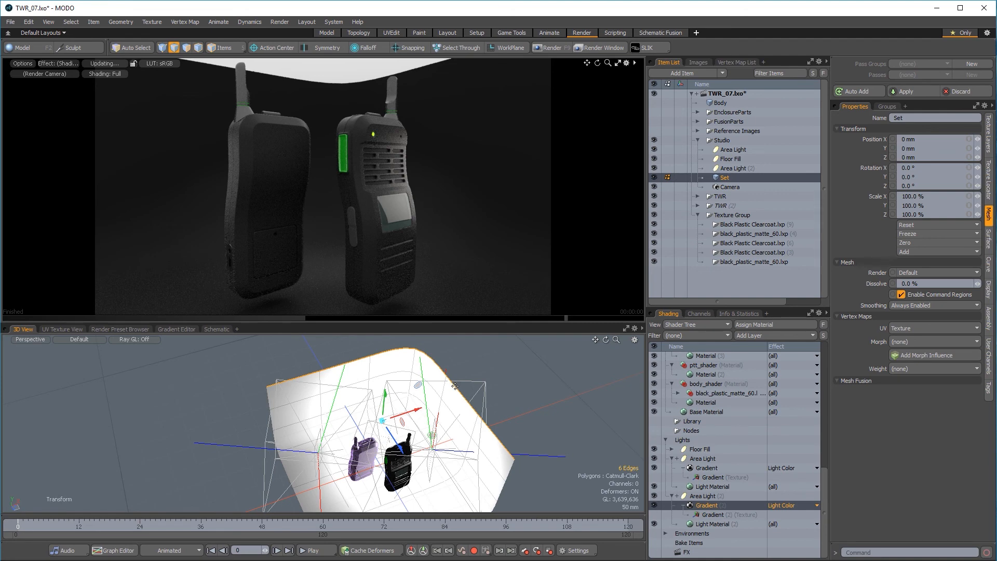
{"action": "left_click_drag", "start_coordinate": [455, 387], "coordinate": [457, 383], "text": "alt"}
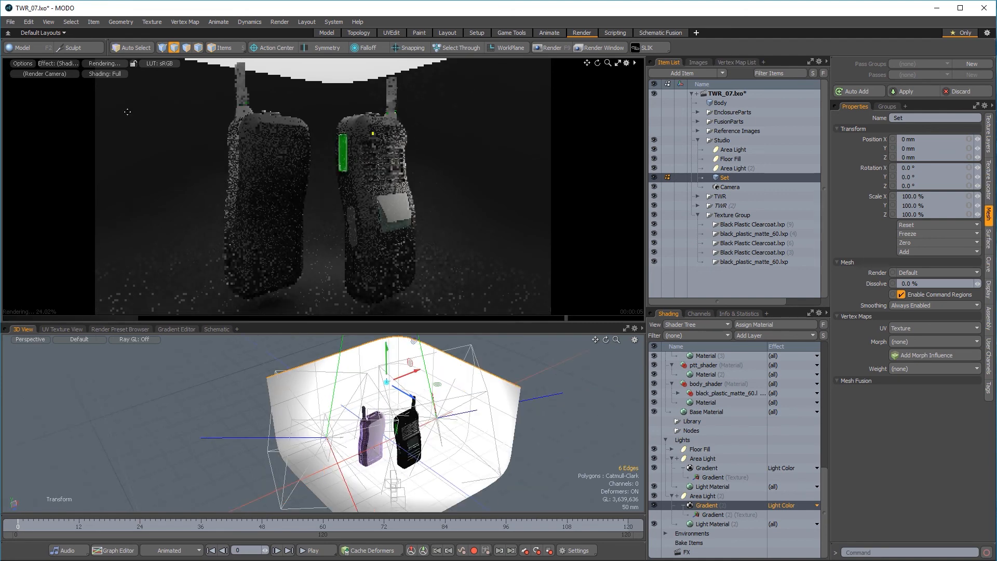
{"action": "left_click_drag", "start_coordinate": [172, 366], "coordinate": [364, 310], "text": "alt"}
{"action": "key", "text": "space"}
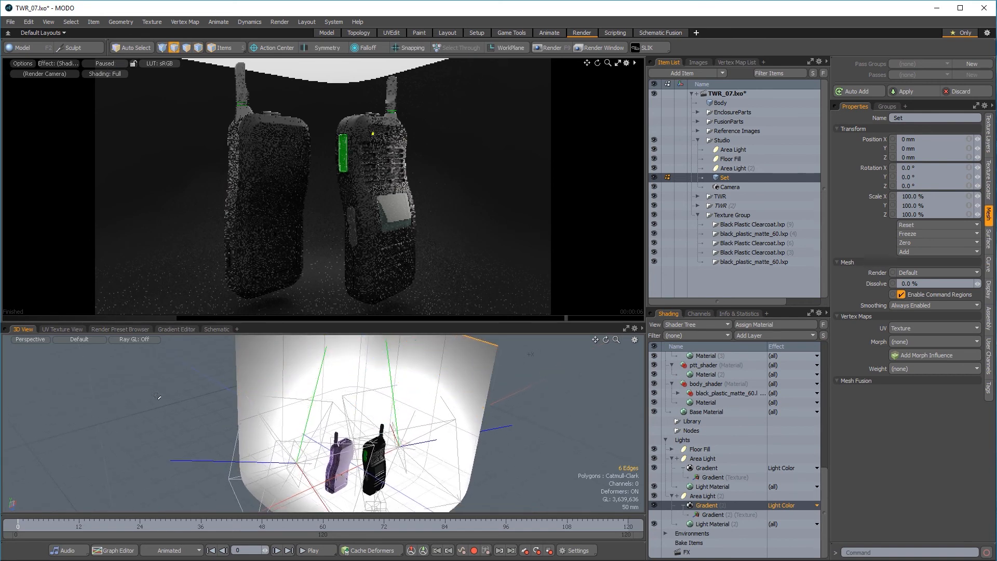
{"action": "left_click", "coordinate": [156, 396]}
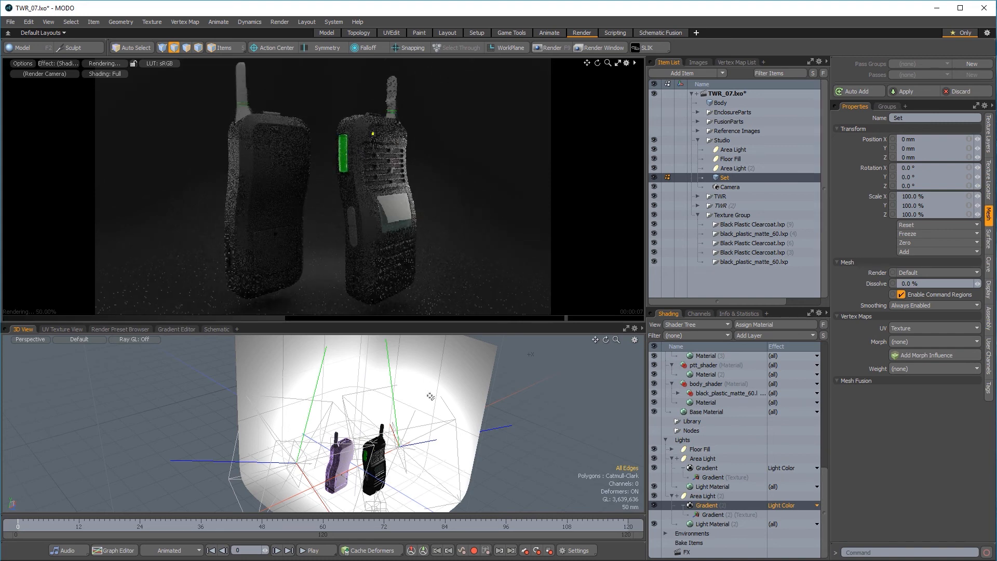
Step: Using the Local action center, pull the camera slightly back from the radios along its own axis and save the scene
{"action": "left_click_drag", "start_coordinate": [527, 456], "coordinate": [505, 456], "text": "ctrl+alt"}
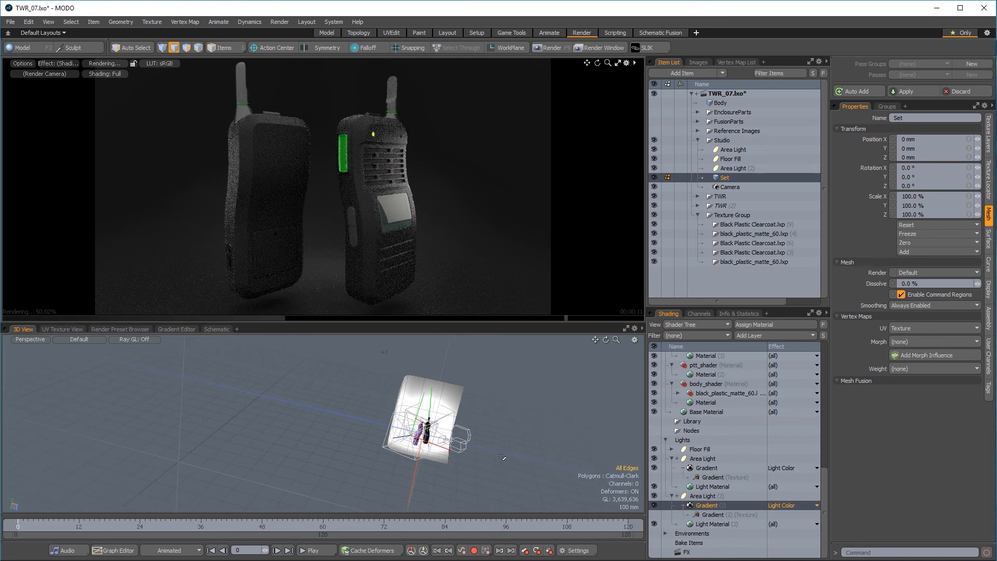
{"action": "key", "text": "5"}
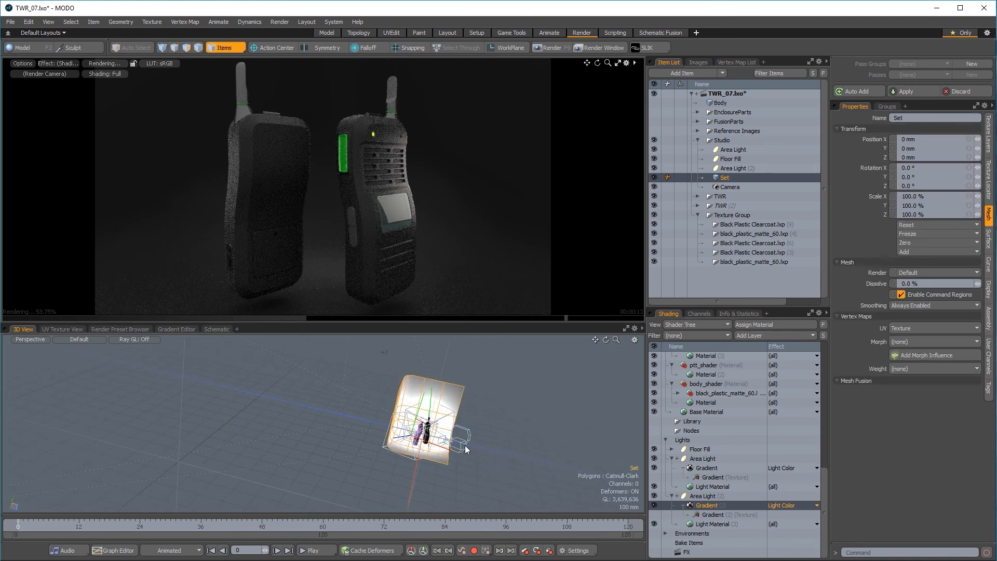
{"action": "left_click", "coordinate": [465, 445]}
{"action": "key", "text": "y"}
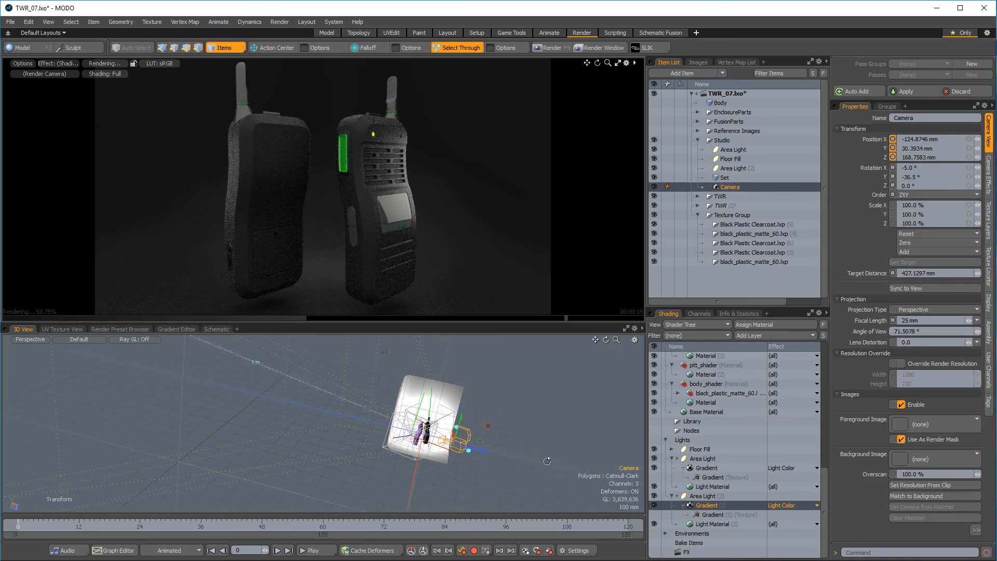
{"action": "left_click_drag", "start_coordinate": [486, 455], "coordinate": [371, 401], "text": "alt"}
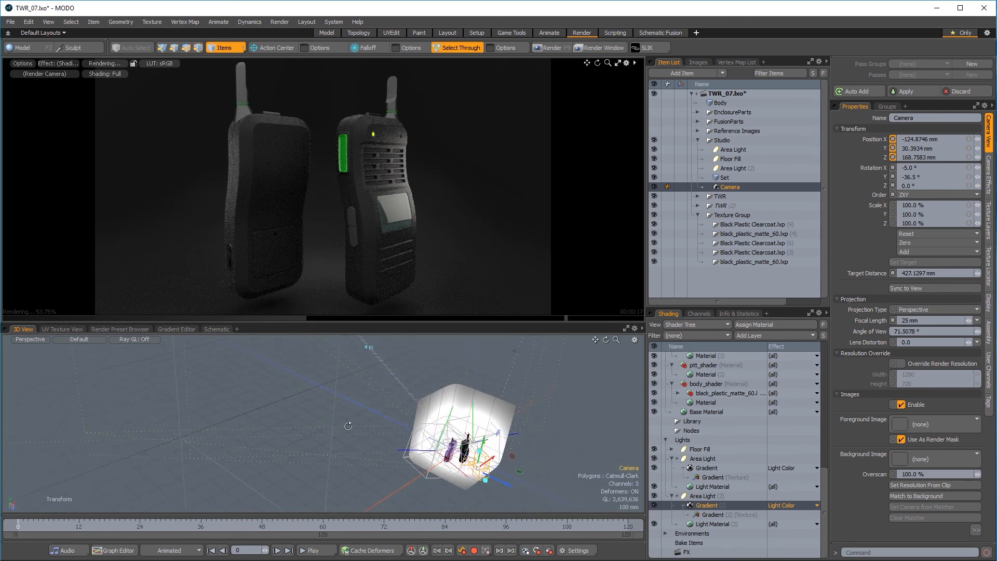
{"action": "left_click", "coordinate": [275, 49]}
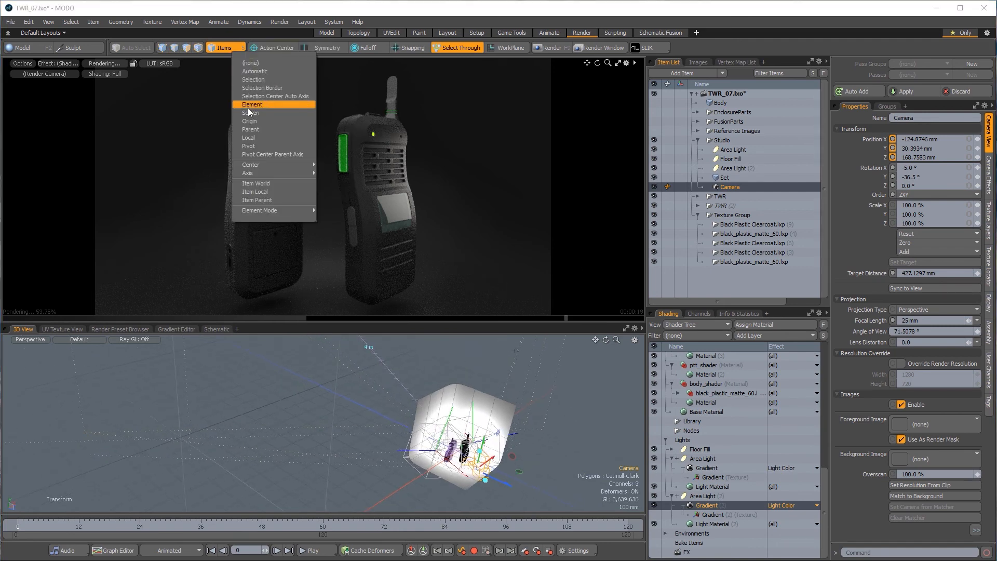
{"action": "left_click", "coordinate": [249, 138]}
{"action": "left_click_drag", "start_coordinate": [330, 370], "coordinate": [425, 419], "text": "alt"}
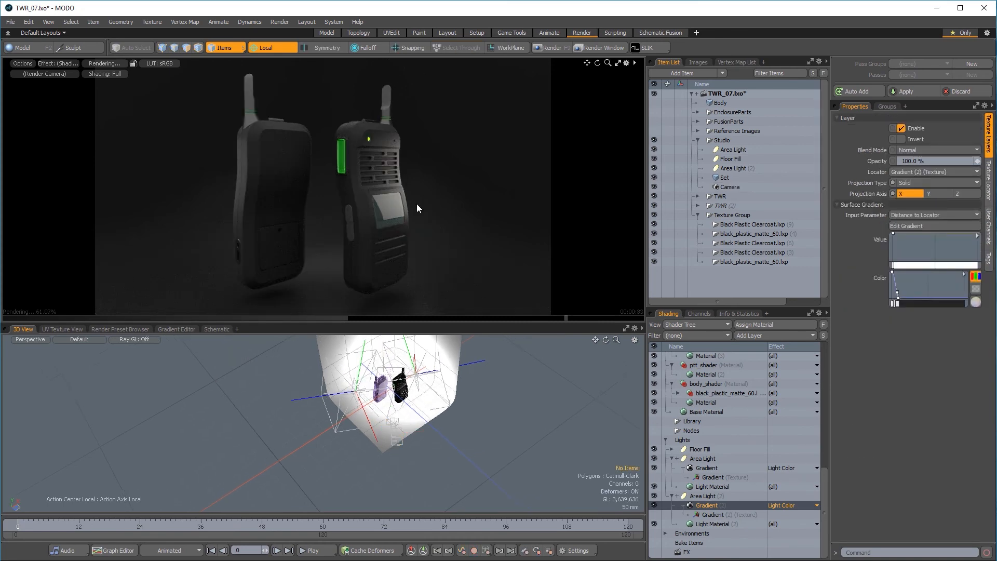
{"action": "key", "text": "alt"}
{"action": "key", "text": "ctrl+s"}
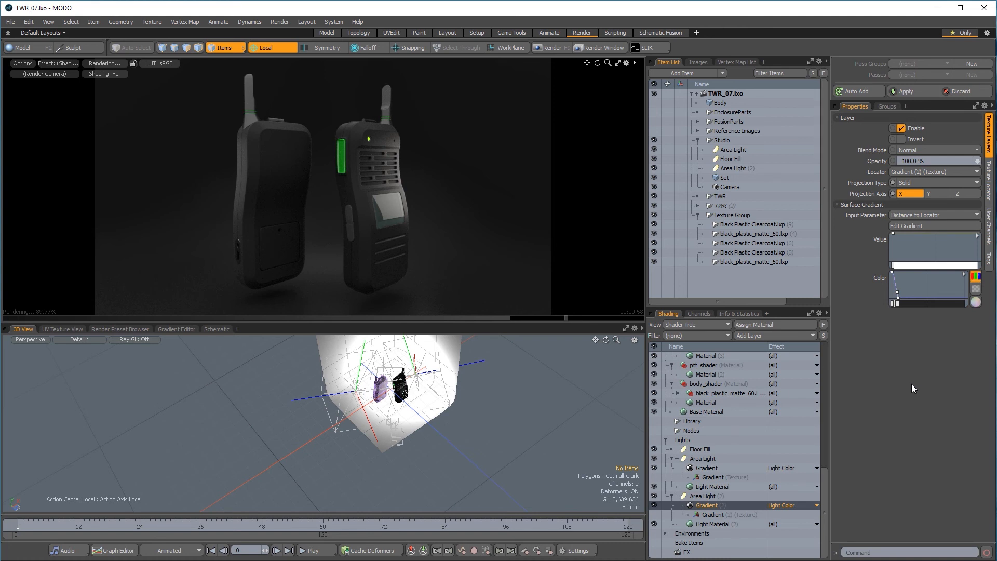
Step: Render the full frame and examine the grain on the radios' plastic surfaces up close
{"action": "left_click", "coordinate": [555, 46]}
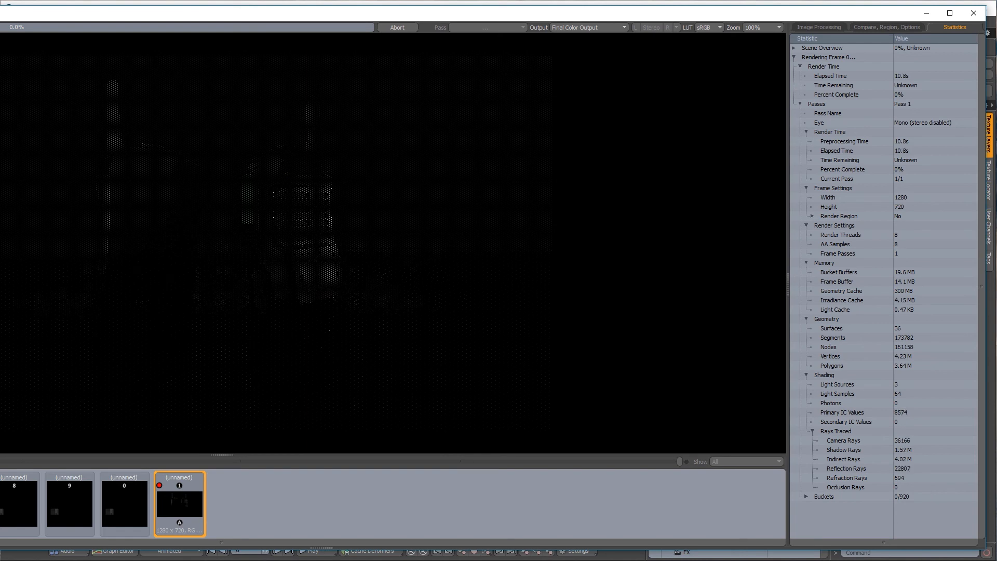
{"action": "mouse_move", "coordinate": [4, 327]}
{"action": "left_mouse_down"}
{"action": "mouse_move", "coordinate": [67, 325]}
{"action": "mouse_move", "coordinate": [4, 328]}
{"action": "left_mouse_up"}
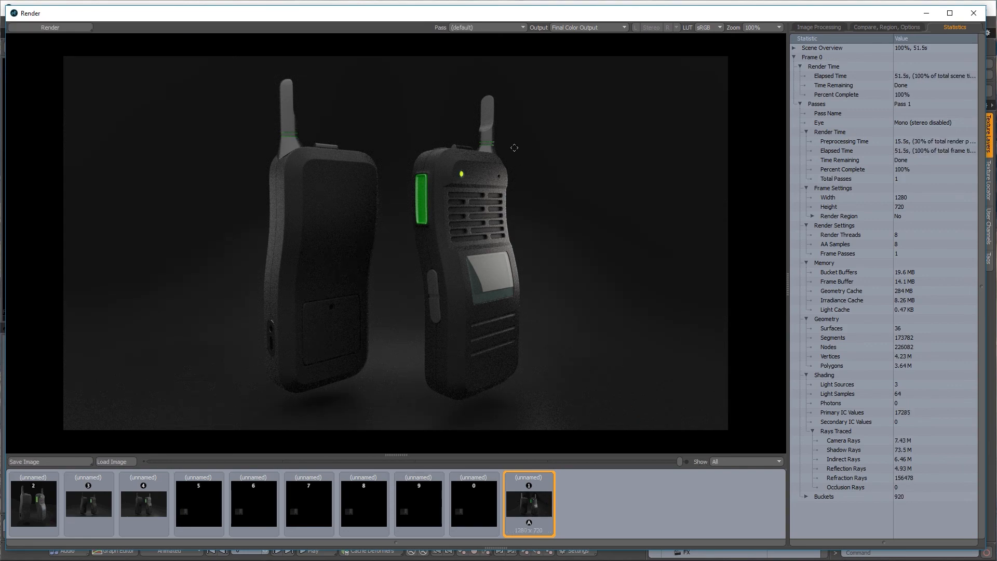
{"action": "scroll", "coordinate": [491, 122], "scroll_direction": "up", "scroll_amount": 1}
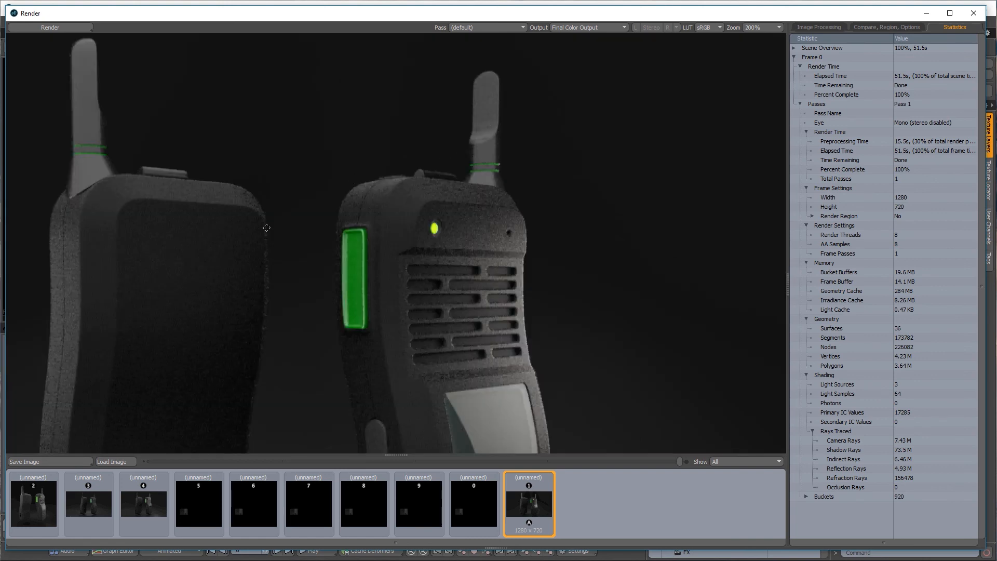
{"action": "scroll", "coordinate": [350, 227], "scroll_direction": "down", "scroll_amount": 1}
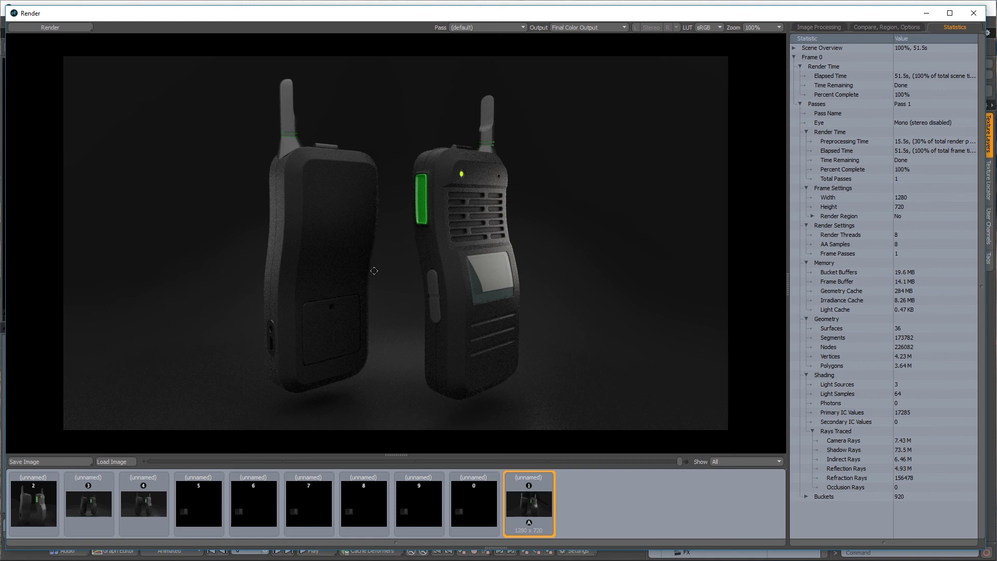
{"action": "left_click", "coordinate": [971, 21]}
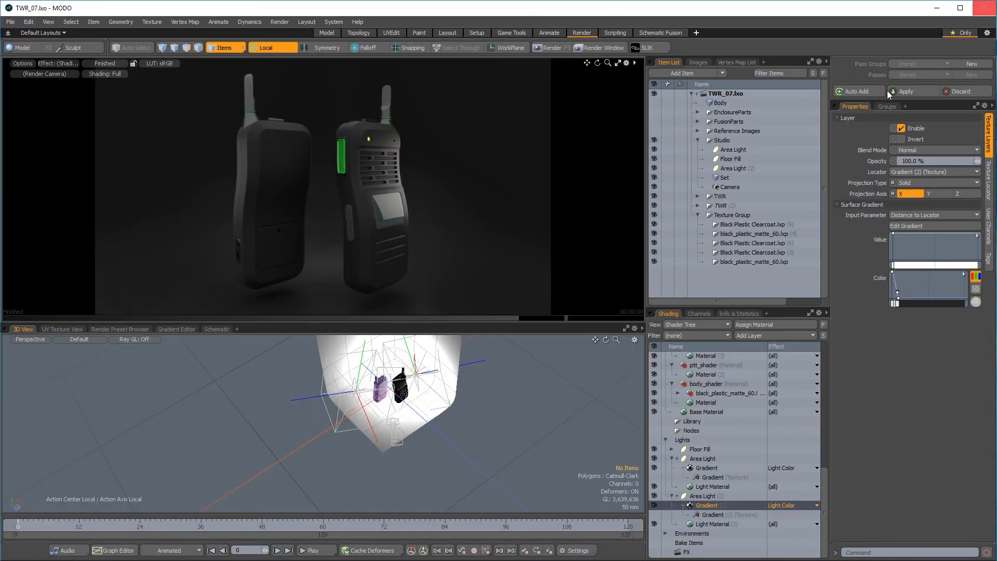
Step: Set the Render item's antialiasing to 512 Samples/Pixel
{"action": "scroll", "coordinate": [741, 482], "scroll_direction": "up", "scroll_amount": 10}
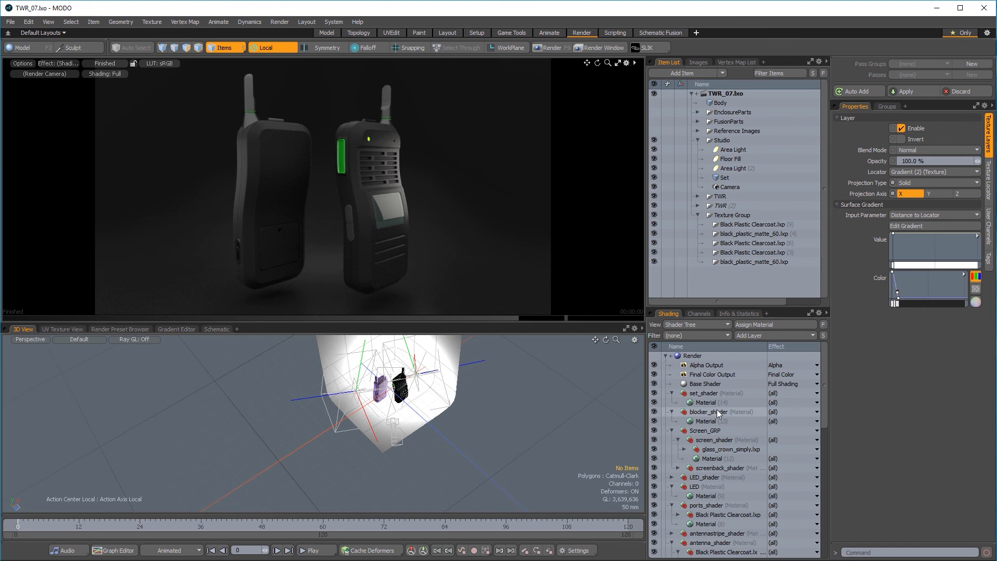
{"action": "left_click", "coordinate": [691, 356]}
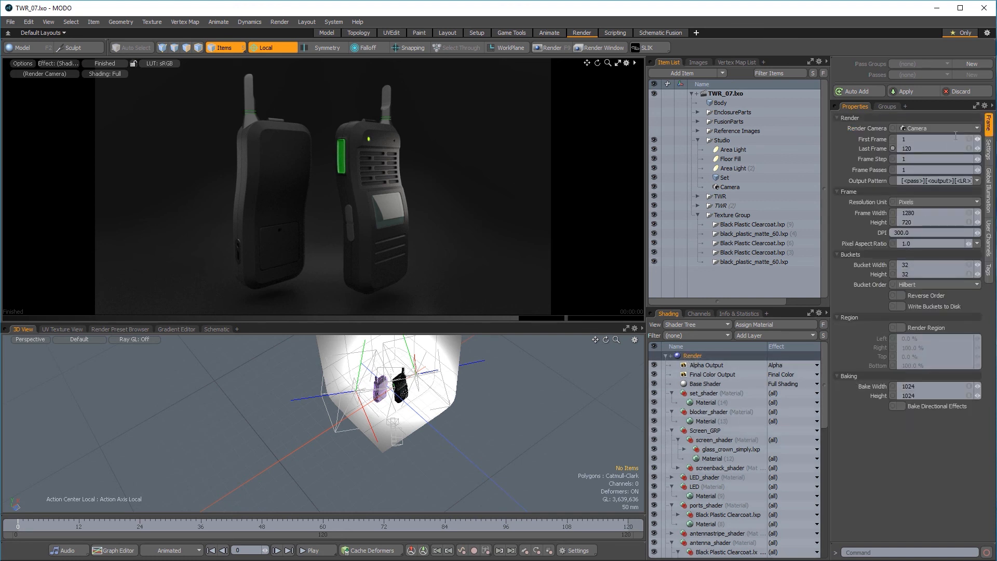
{"action": "left_click", "coordinate": [989, 157]}
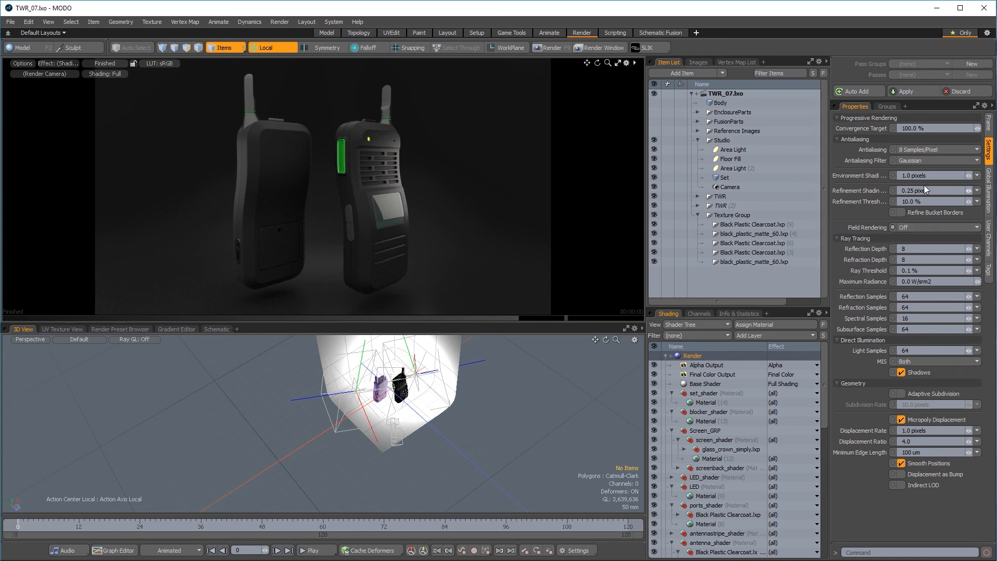
{"action": "left_click", "coordinate": [928, 148]}
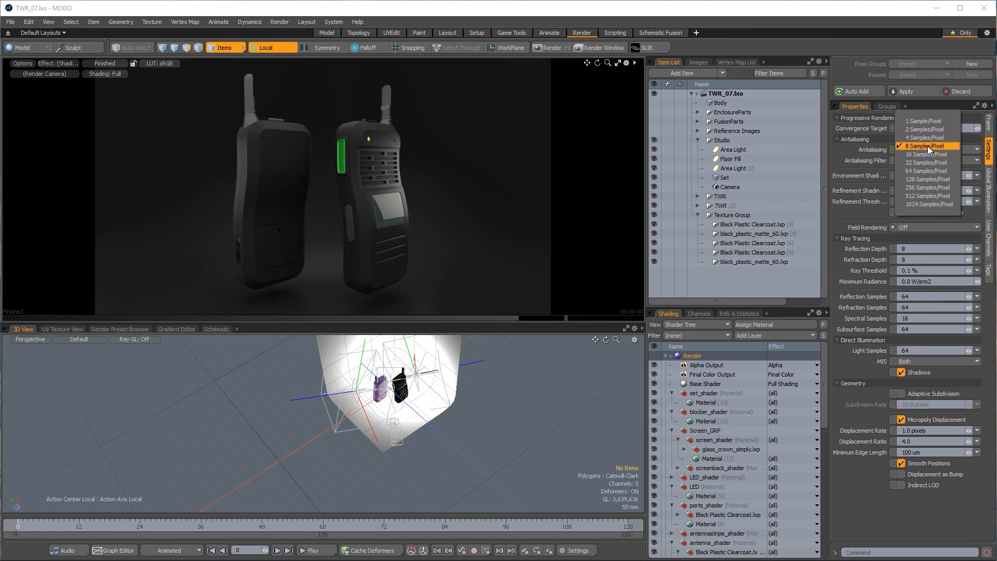
{"action": "left_click", "coordinate": [921, 197]}
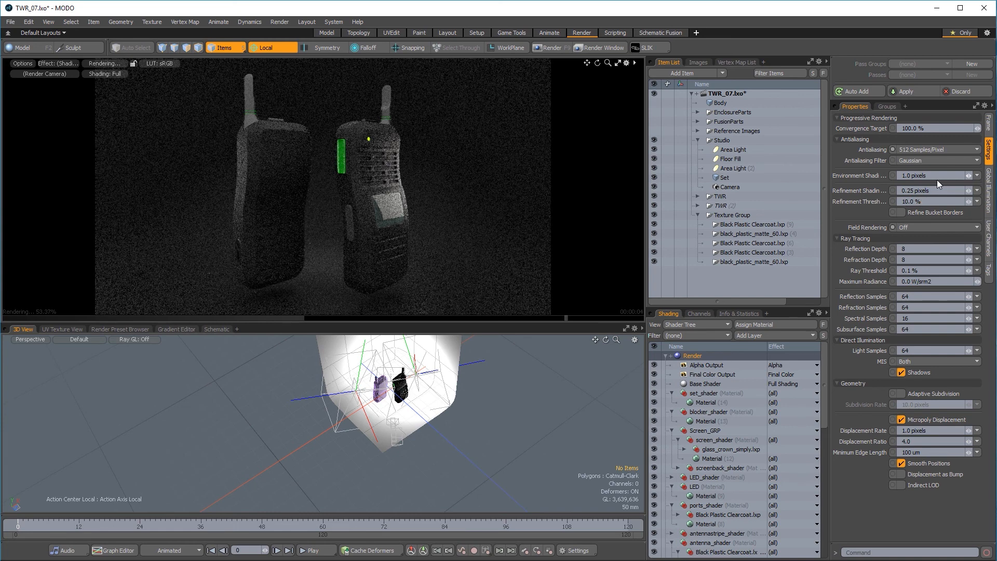
Step: Set the environment shading rate to 0.1 pixels (Fine) and the reflection samples to 256
{"action": "left_click", "coordinate": [978, 176]}
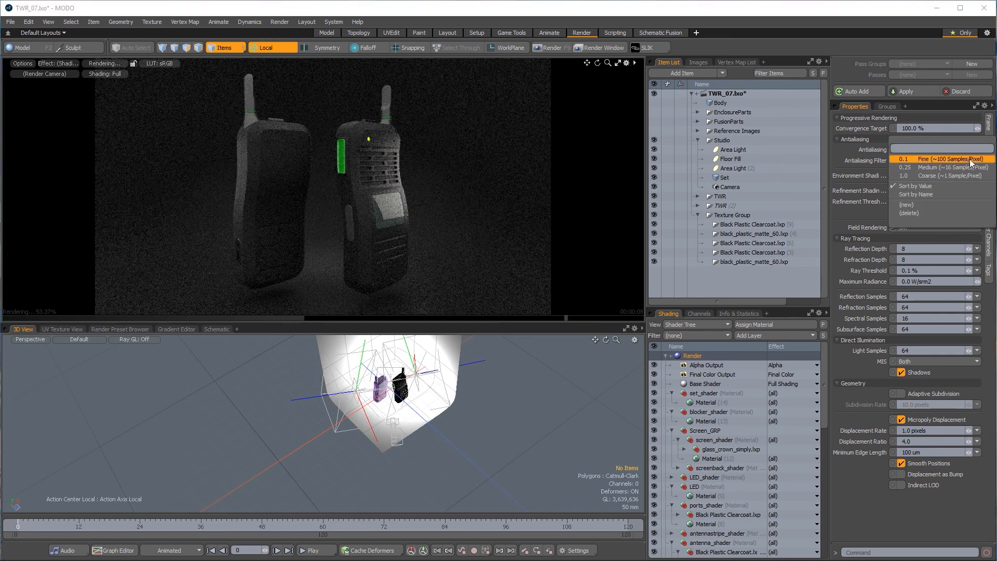
{"action": "left_click", "coordinate": [970, 159]}
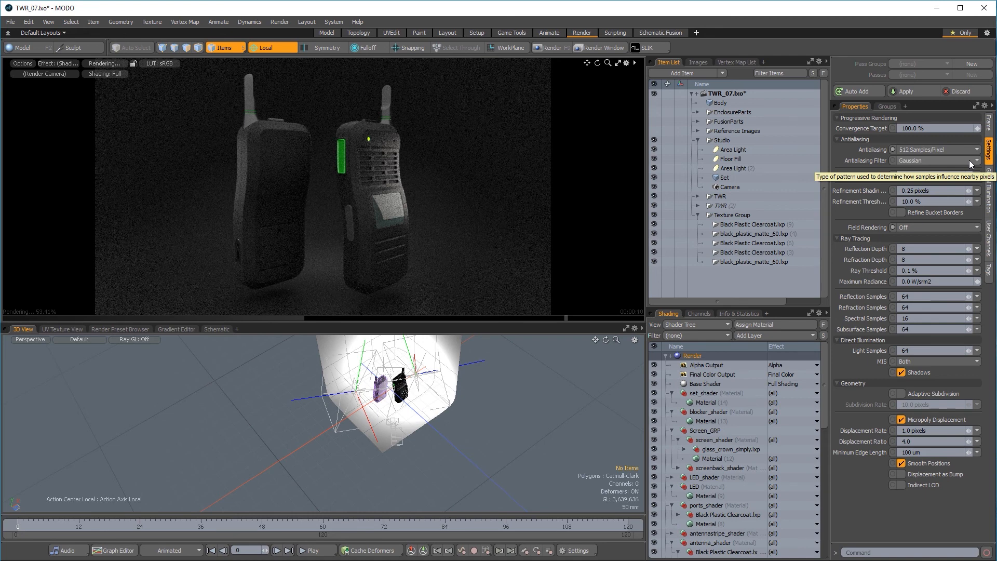
{"action": "left_click", "coordinate": [978, 296]}
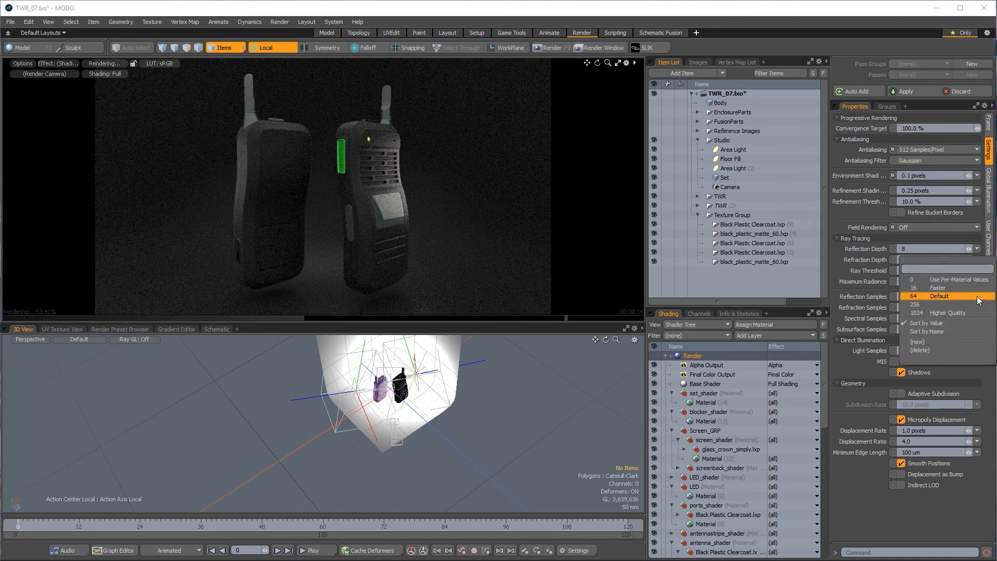
{"action": "left_click", "coordinate": [977, 304]}
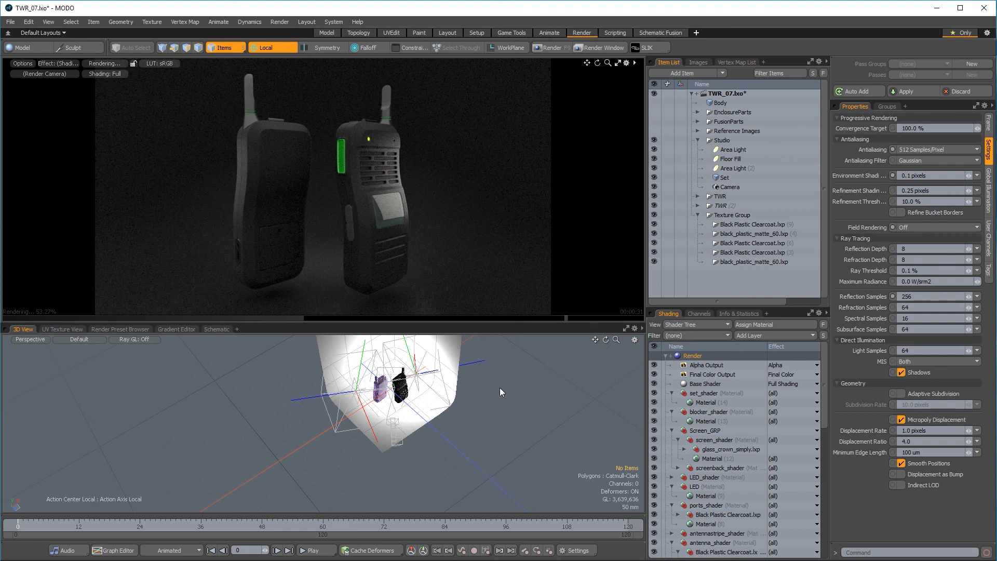
Step: Look through the camera and draw a small render region across the side edge of the rear-facing radio's body
{"action": "key", "text": "ctrl+space"}
{"action": "left_click", "coordinate": [472, 373]}
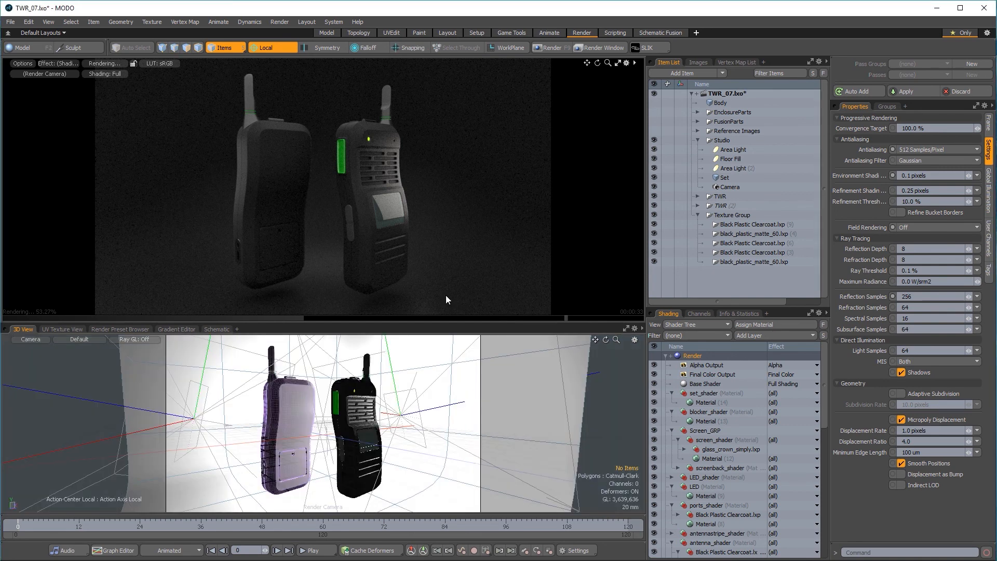
{"action": "left_click", "coordinate": [280, 21]}
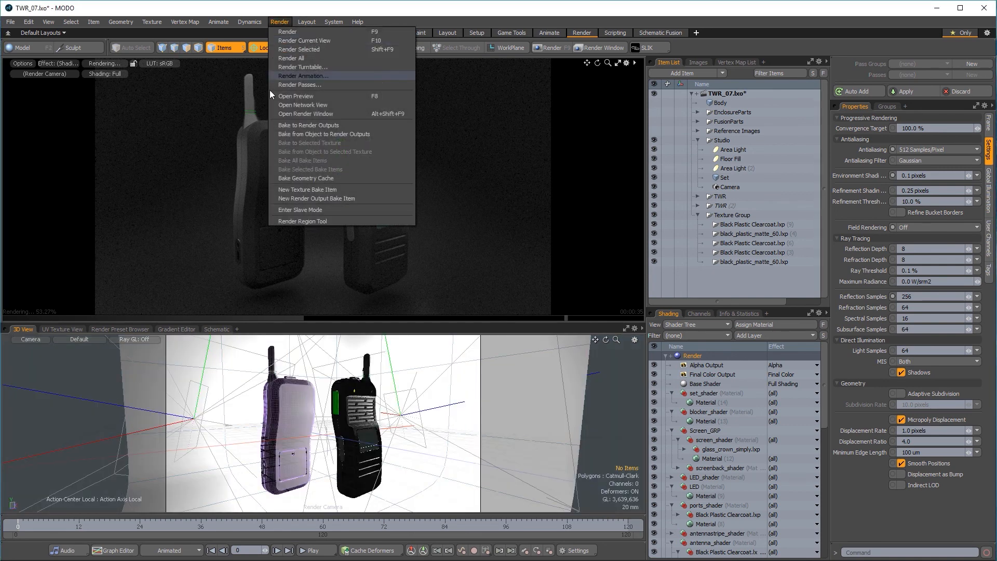
{"action": "left_click", "coordinate": [293, 221]}
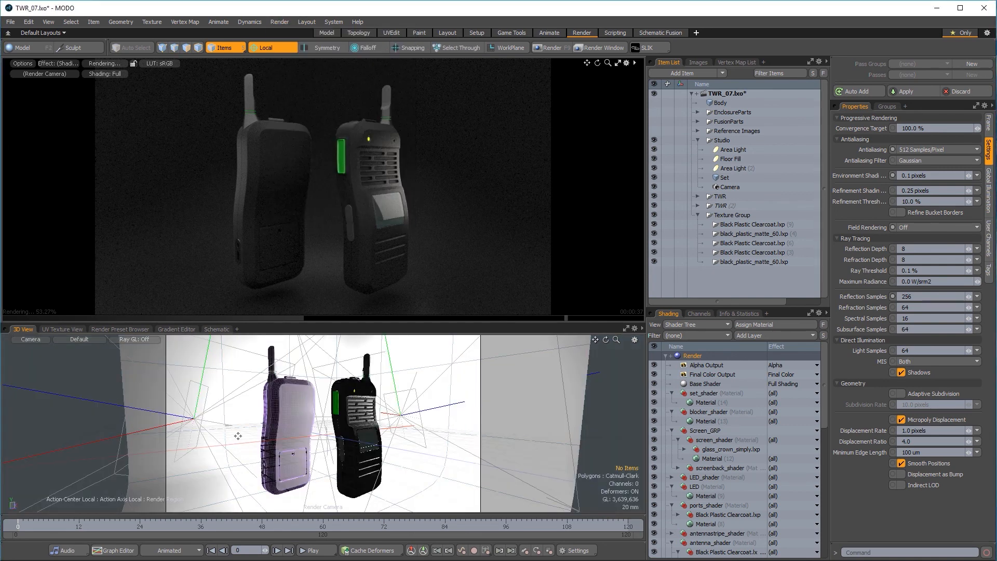
{"action": "left_click_drag", "start_coordinate": [240, 434], "coordinate": [274, 453]}
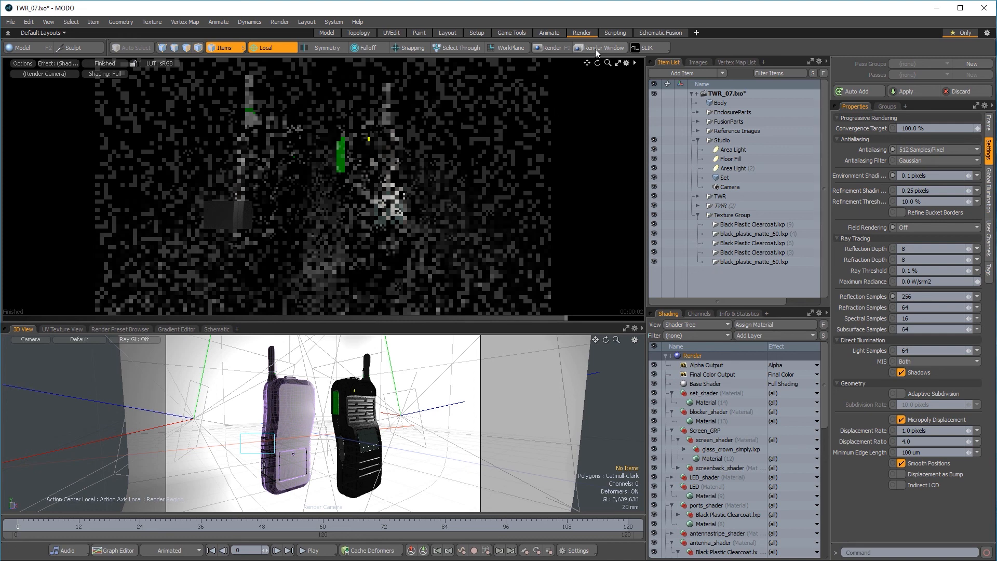
Step: Render the region and examine its grain up close against the surrounding earlier render
{"action": "left_click", "coordinate": [541, 48]}
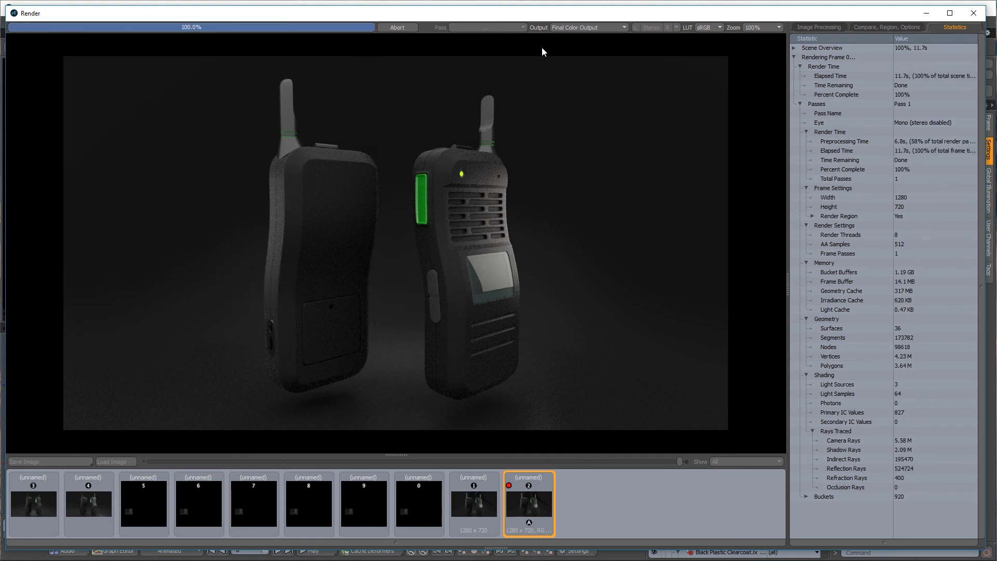
{"action": "scroll", "coordinate": [263, 269], "scroll_direction": "up", "scroll_amount": 1}
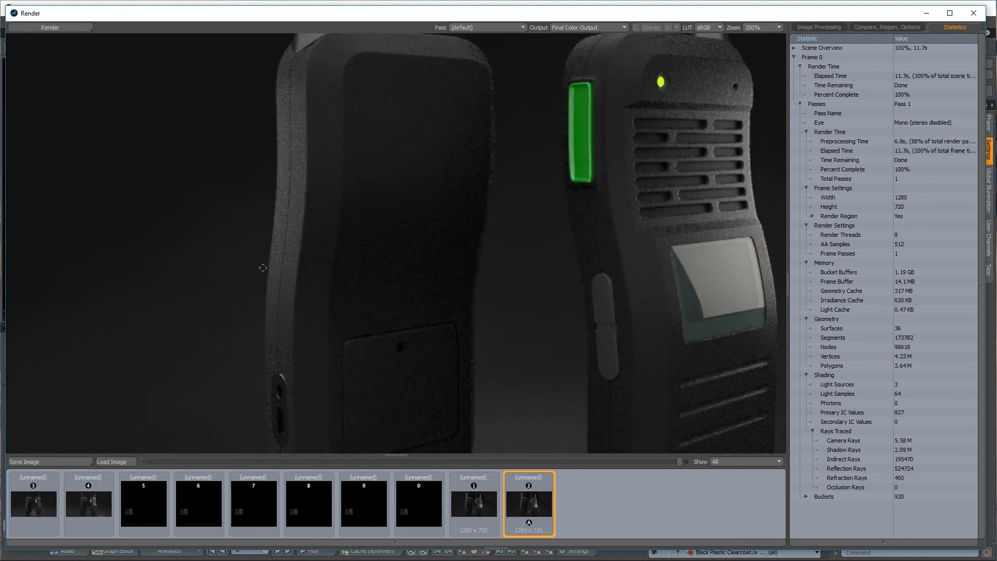
{"action": "scroll", "coordinate": [263, 268], "scroll_direction": "down", "scroll_amount": 1}
{"action": "scroll", "coordinate": [270, 267], "scroll_direction": "up", "scroll_amount": 2}
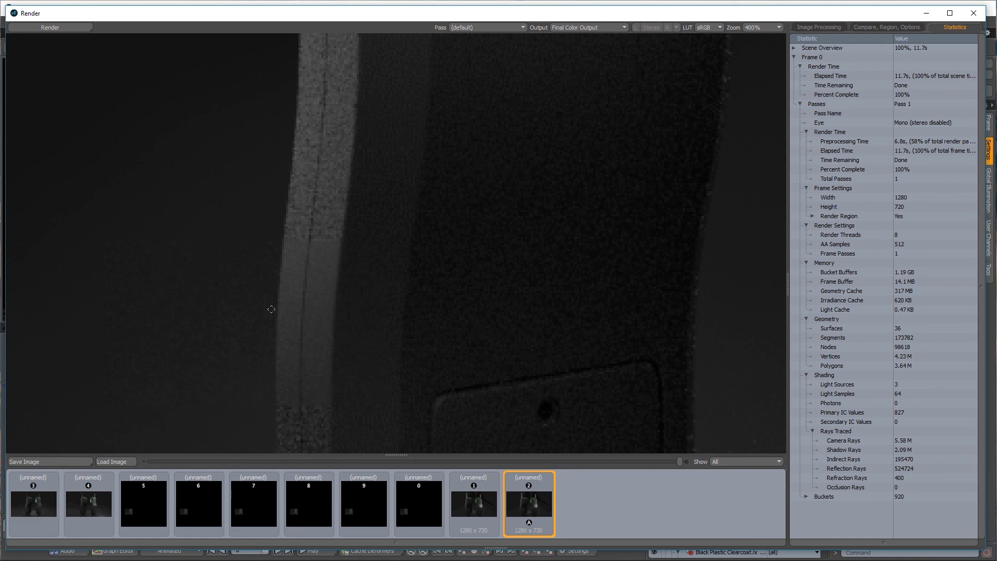
{"action": "left_click", "coordinate": [974, 13]}
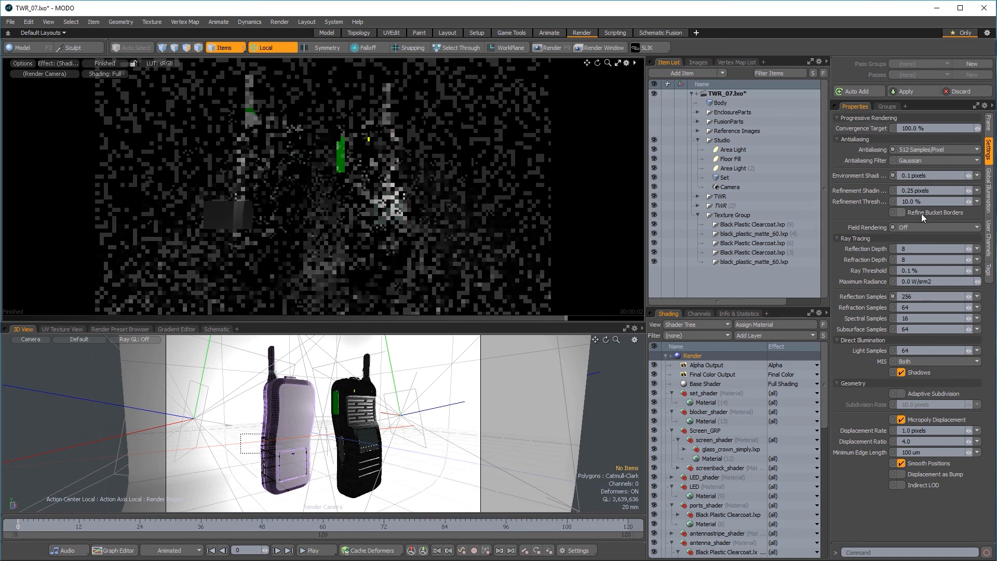
Step: Render the full frame at 1920 x 1080 with 512 antialiasing samples and compare it with the earlier 8-sample render
{"action": "key", "text": "F9"}
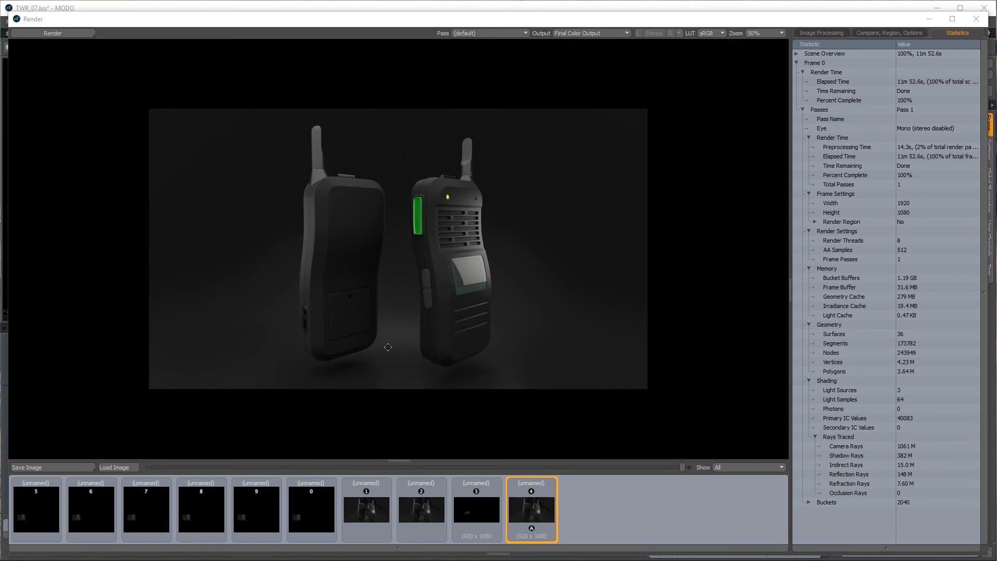
{"action": "scroll", "coordinate": [387, 199], "scroll_direction": "up", "scroll_amount": 3}
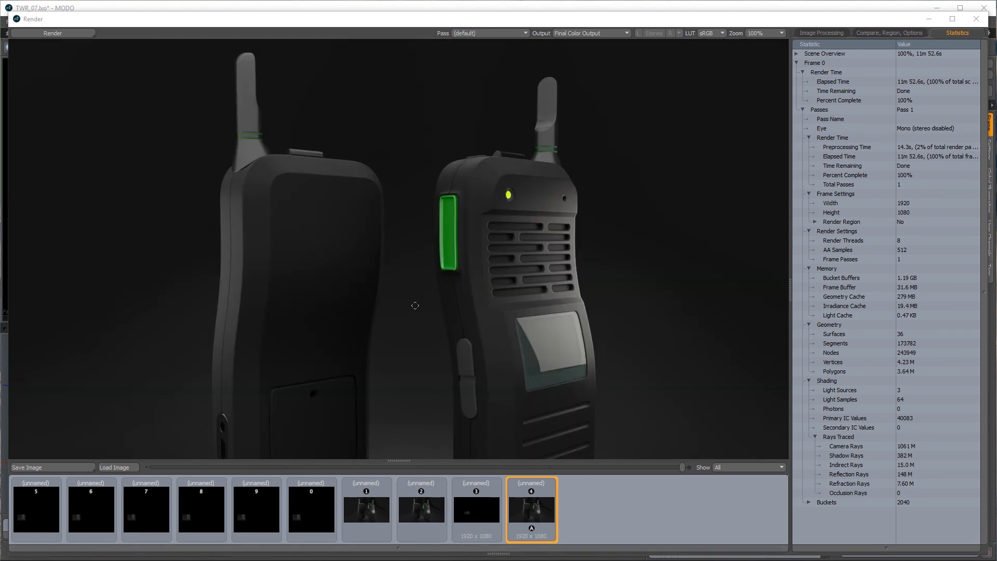
{"action": "left_click", "coordinate": [375, 534]}
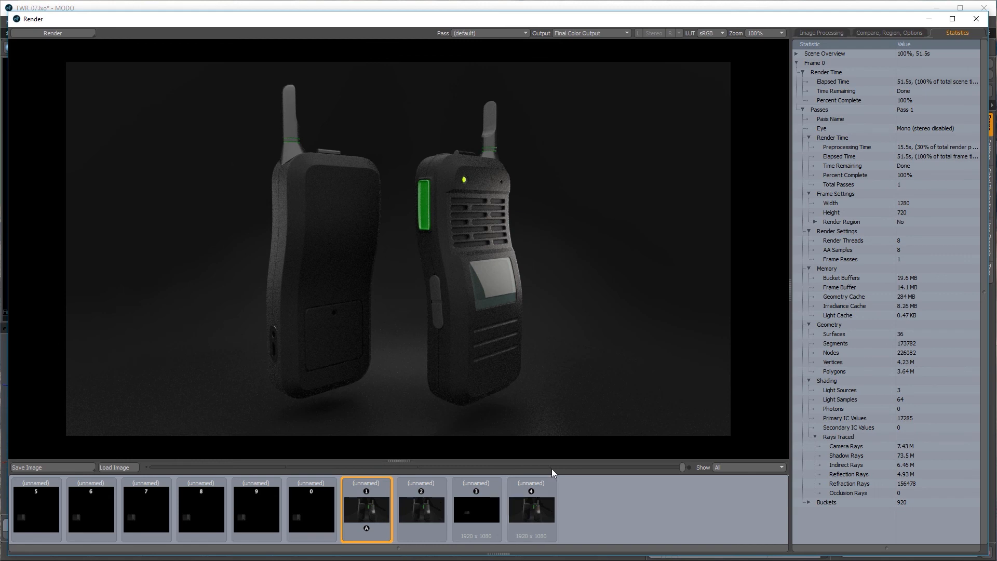
{"action": "left_click", "coordinate": [531, 513]}
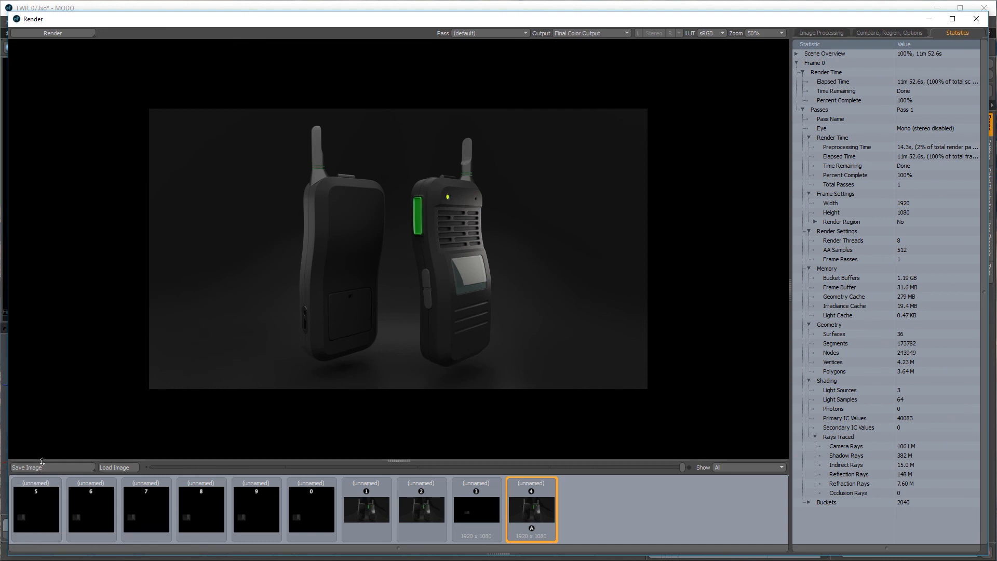
{"action": "left_click", "coordinate": [43, 469]}
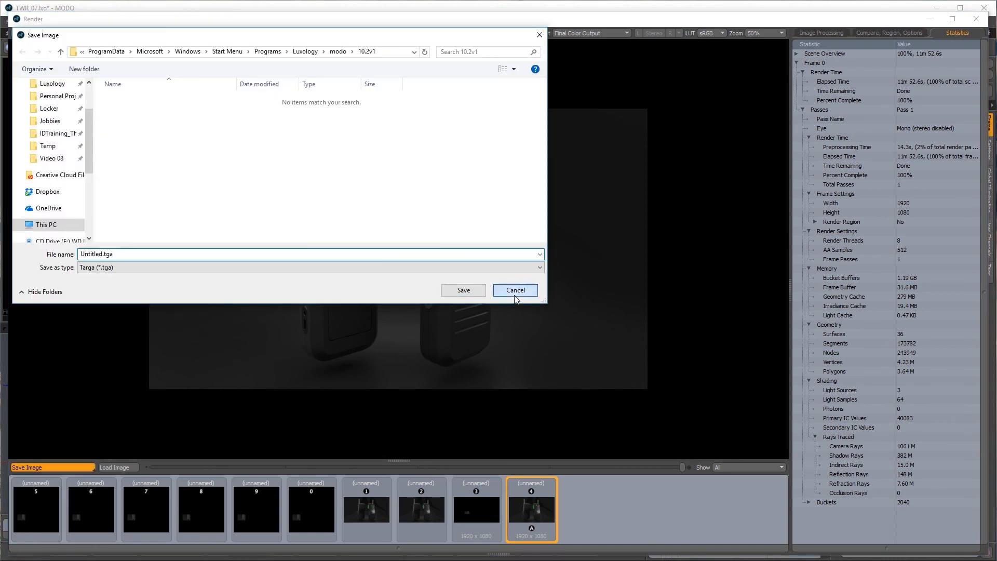
{"action": "left_click", "coordinate": [514, 289]}
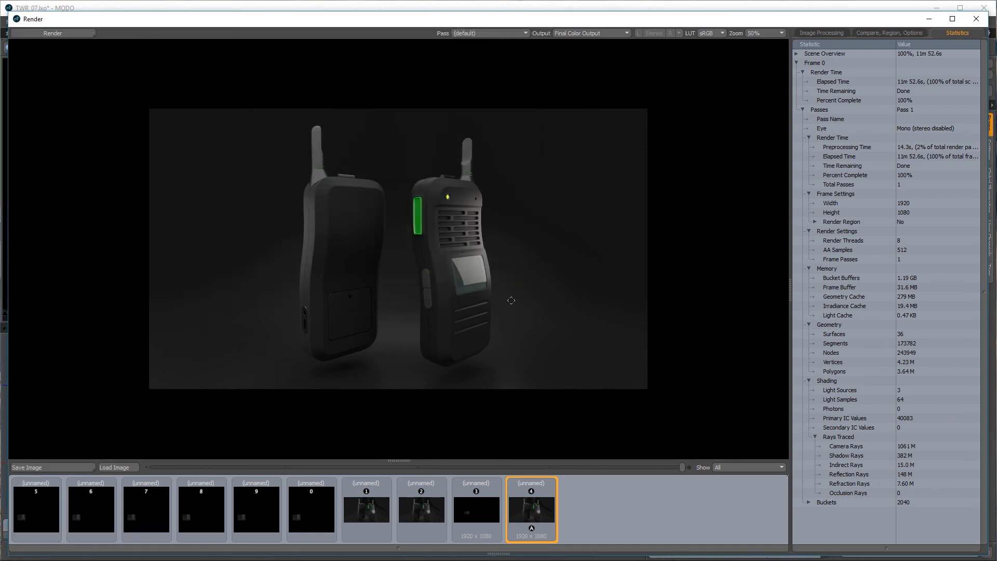
Step: Examine the save options for the finished render, including the single-image and layered PSD save dialogs, without saving a file
{"action": "left_click", "coordinate": [75, 467]}
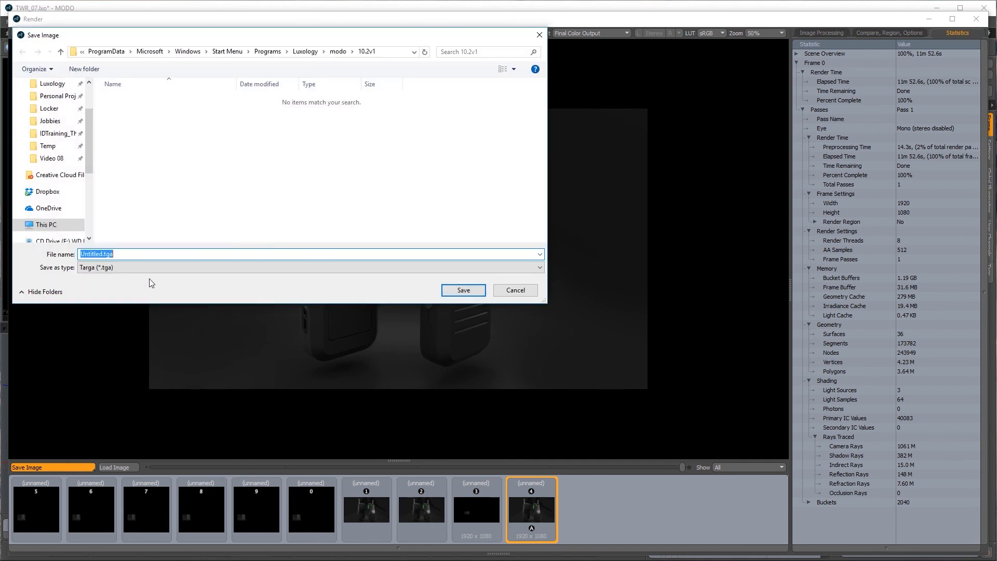
{"action": "left_click", "coordinate": [151, 267]}
{"action": "left_click", "coordinate": [52, 303]}
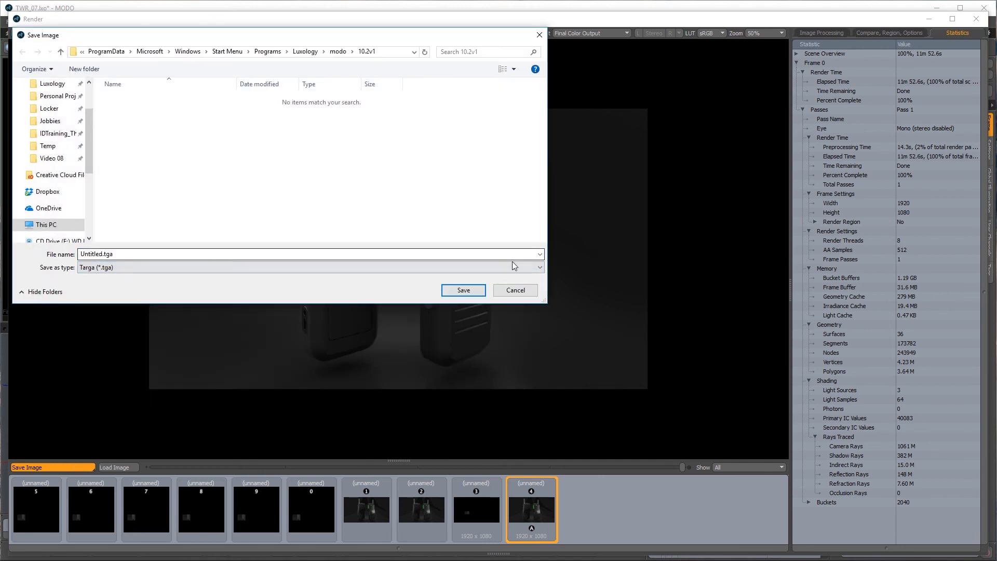
{"action": "left_click", "coordinate": [515, 289]}
{"action": "left_click", "coordinate": [51, 470]}
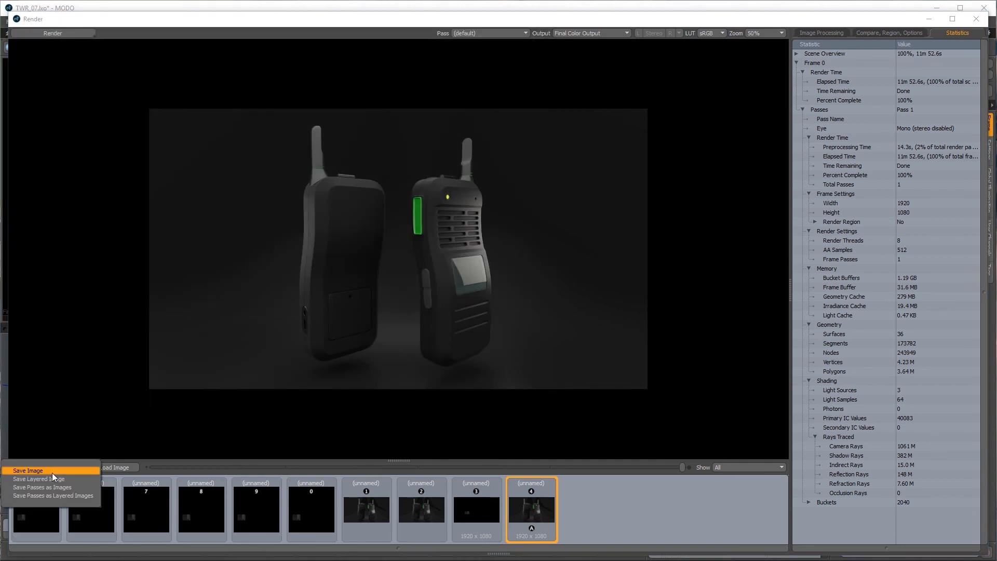
{"action": "left_click", "coordinate": [52, 480]}
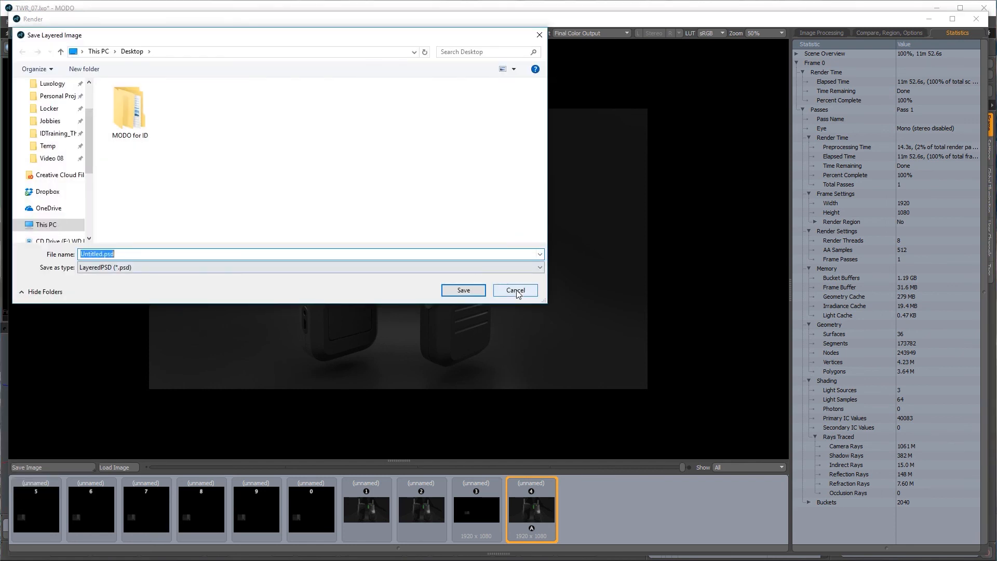
{"action": "left_click", "coordinate": [507, 286]}
{"action": "left_click", "coordinate": [50, 471]}
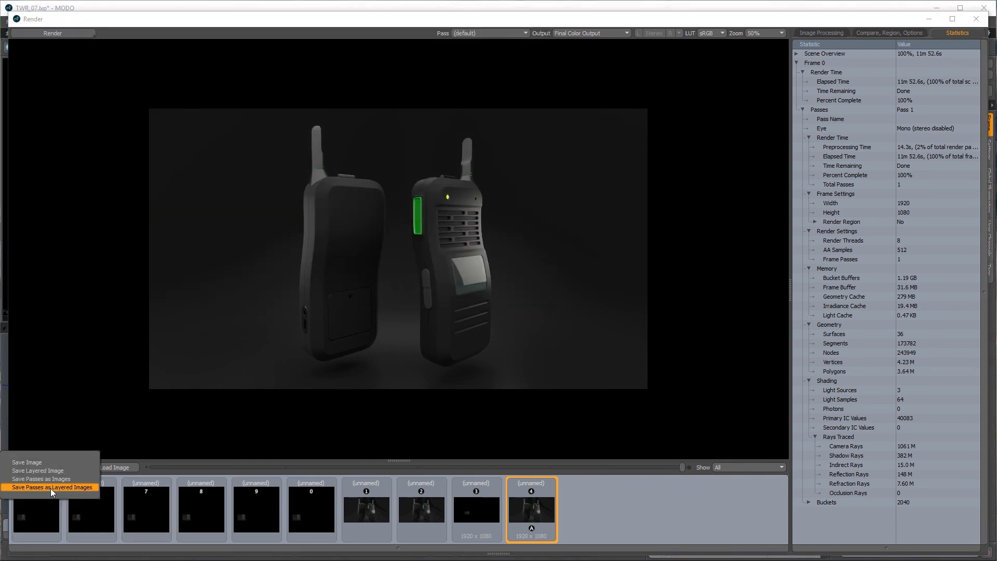
{"action": "left_click", "coordinate": [631, 476]}
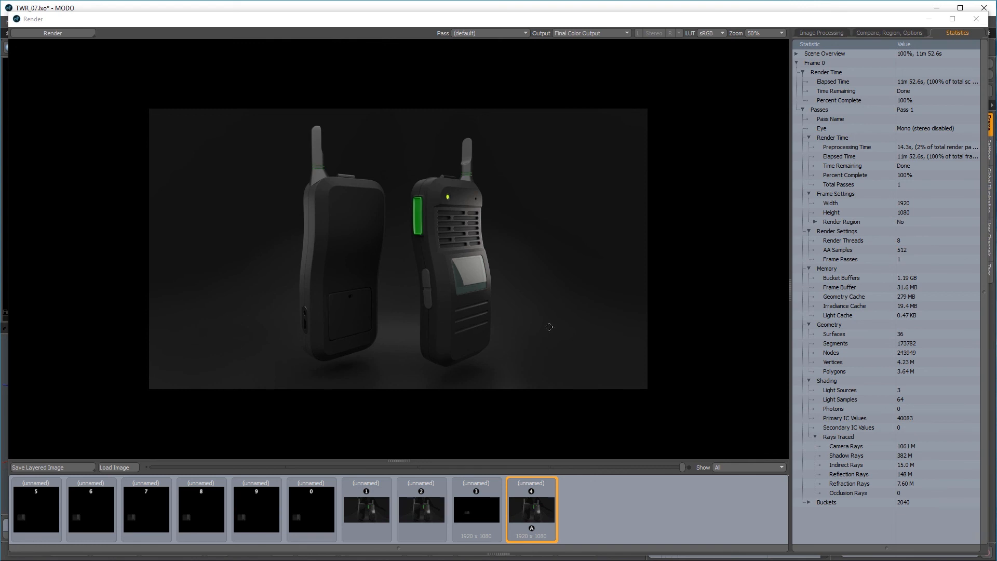
Step: Close the render window and save the TWR_07.lxo scene
{"action": "left_click", "coordinate": [983, 23]}
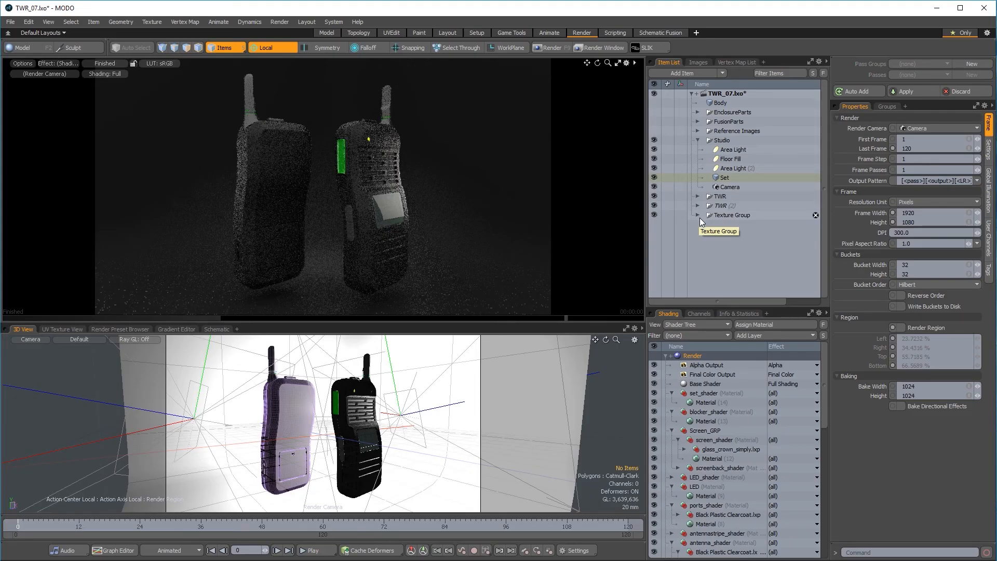
{"action": "key", "text": "ctrl"}
{"action": "key", "text": "ctrl+s"}
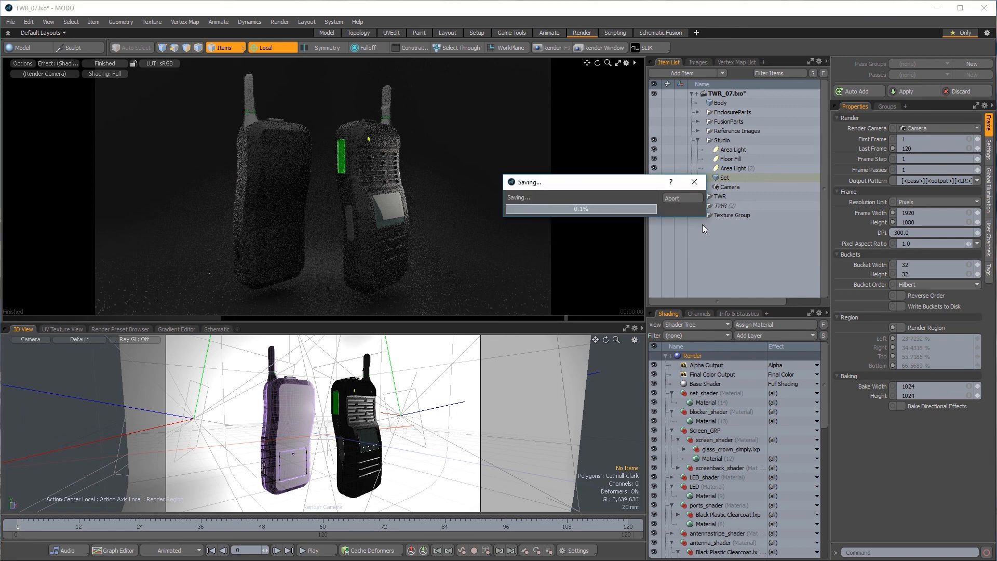
Step: Switch to the Model layout and create a new empty scene alongside TWR_07.lxo
{"action": "left_click", "coordinate": [323, 34]}
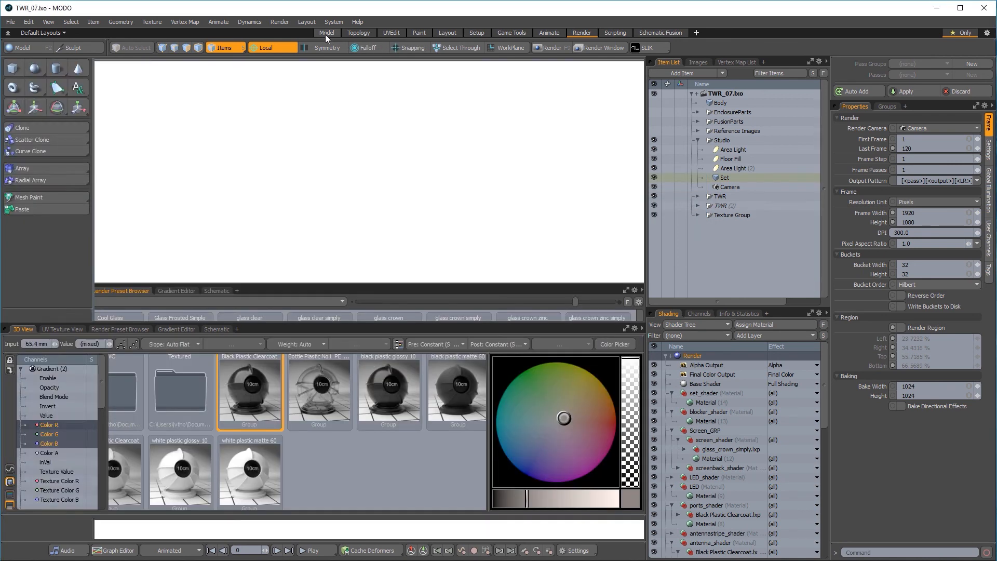
{"action": "scroll", "coordinate": [687, 215], "scroll_direction": "down", "scroll_amount": 5}
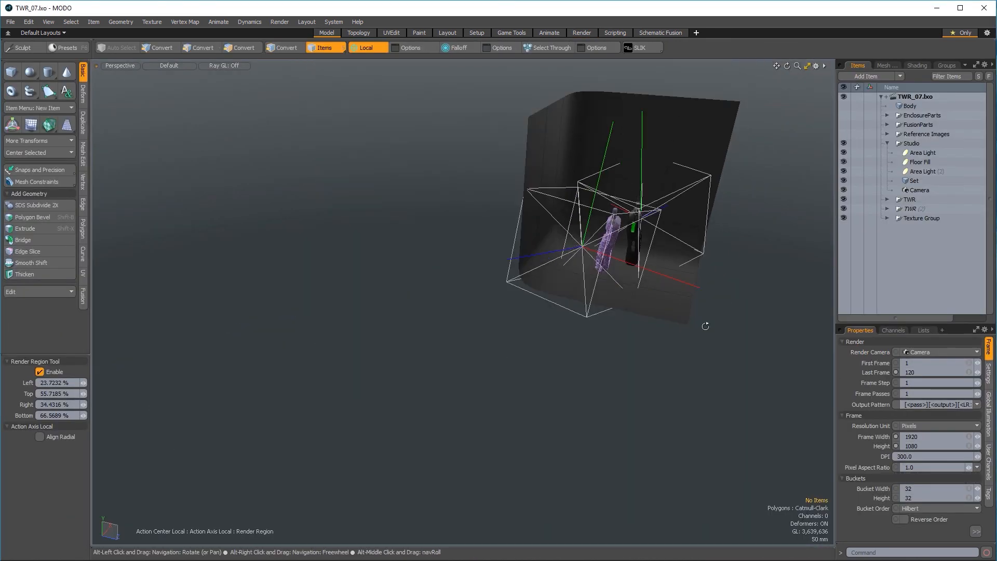
{"action": "left_click_drag", "start_coordinate": [704, 327], "coordinate": [517, 379], "text": "alt"}
{"action": "scroll", "coordinate": [517, 380], "scroll_direction": "up", "scroll_amount": 6}
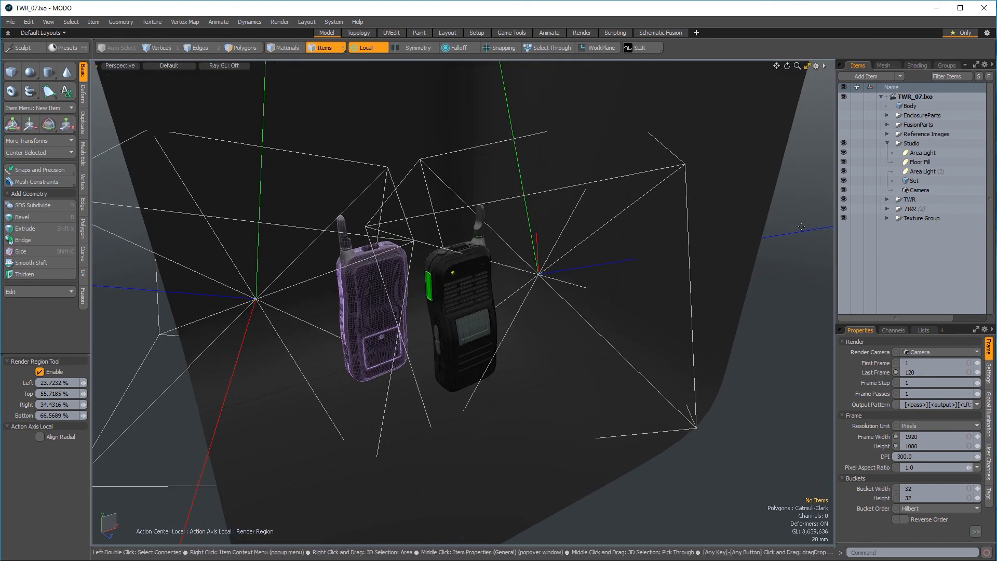
{"action": "key", "text": "ctrl+n"}
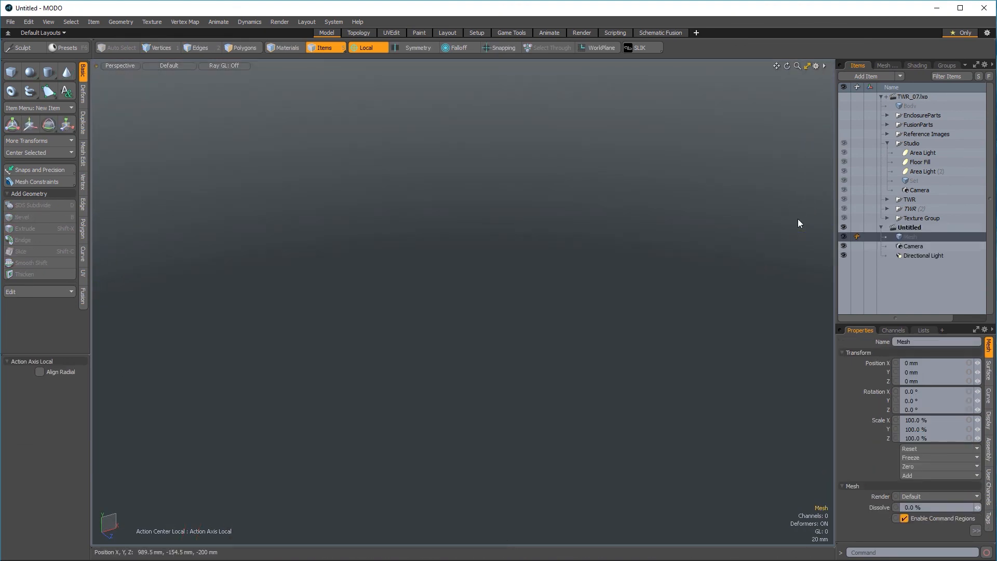
{"action": "left_click", "coordinate": [887, 125]}
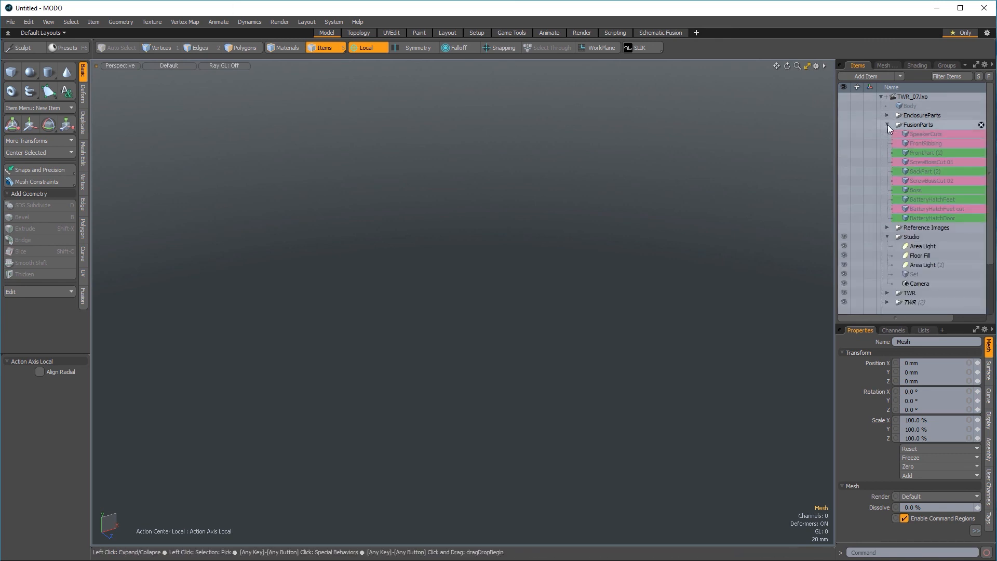
{"action": "left_click", "coordinate": [888, 125]}
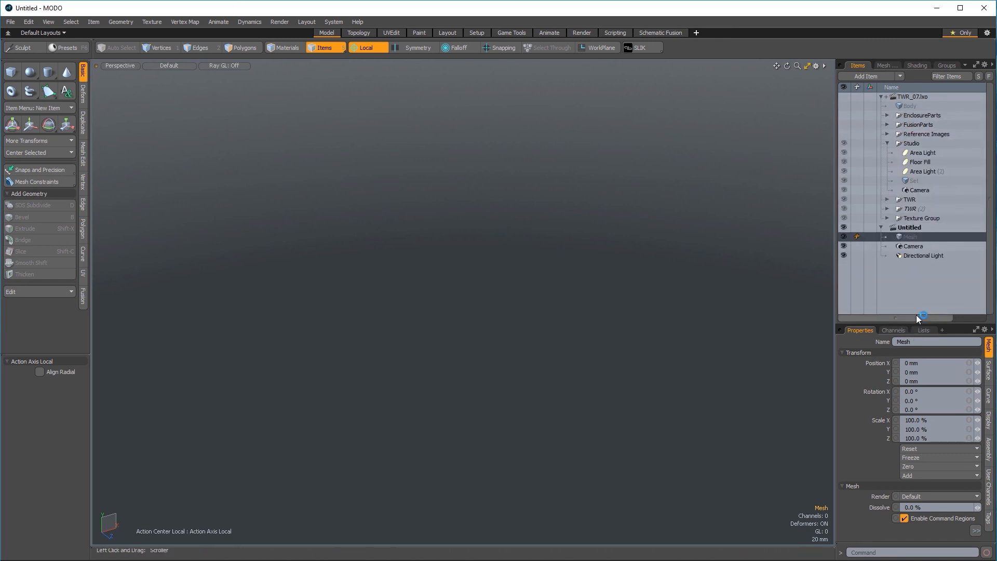
Step: Import the FrontPart final mesh from the TWR group into the untitled scene, including children and shaders and keeping the source items
{"action": "left_click", "coordinate": [900, 200]}
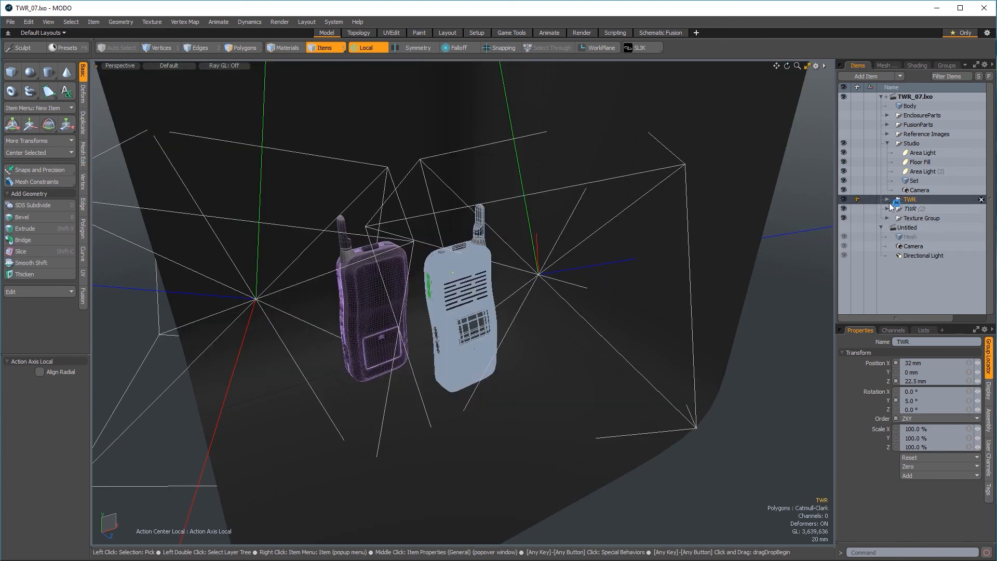
{"action": "left_click", "coordinate": [887, 200]}
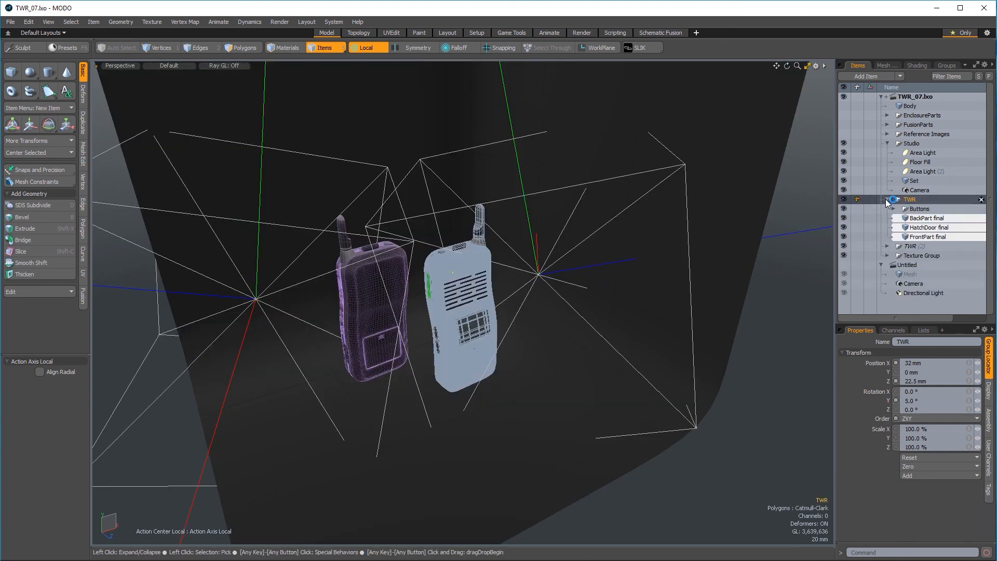
{"action": "left_click", "coordinate": [922, 239]}
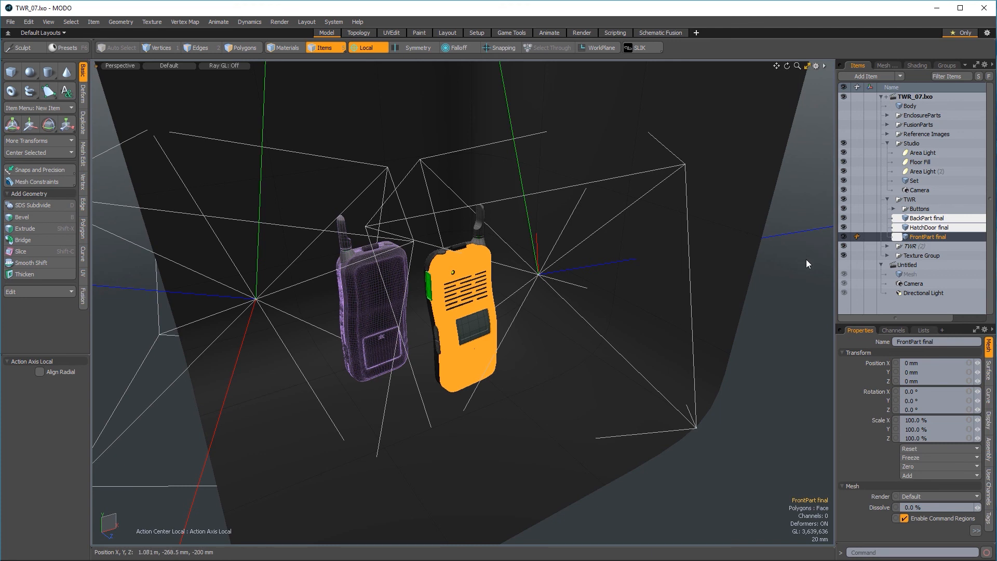
{"action": "left_click_drag", "start_coordinate": [918, 237], "coordinate": [910, 265]}
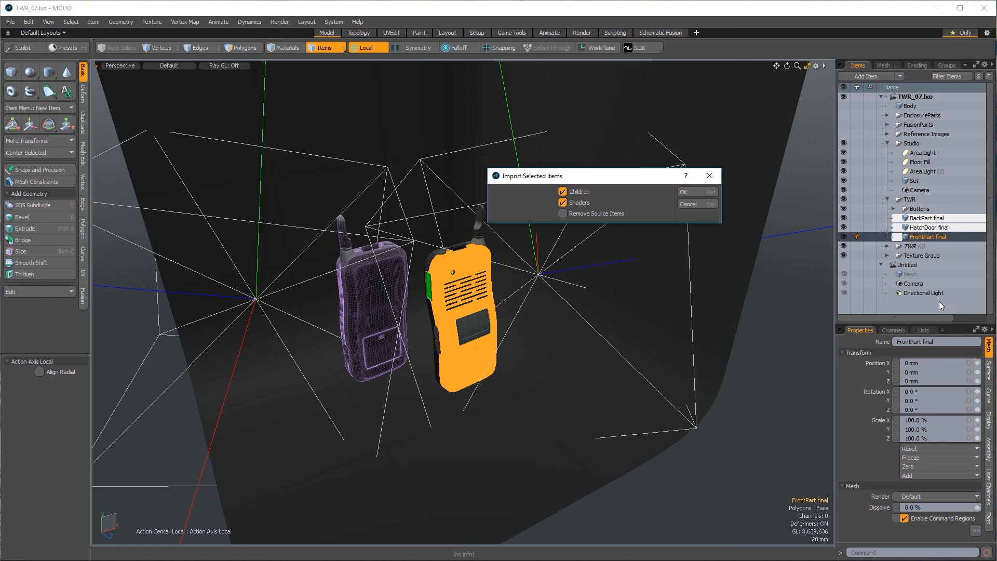
{"action": "left_click", "coordinate": [687, 191]}
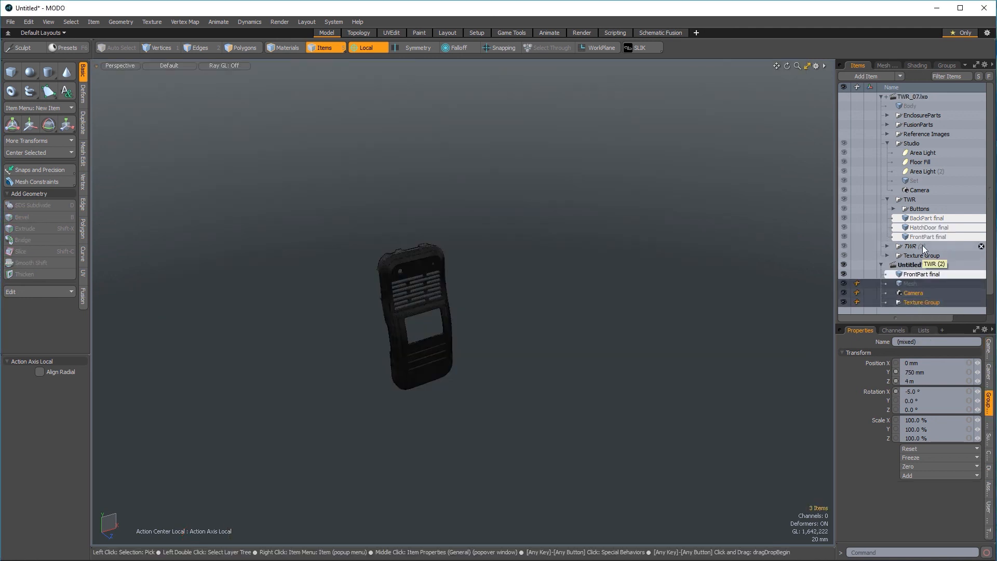
Step: Delete every item in the new scene except the imported FrontPart final mesh and inspect the part
{"action": "key", "text": "Delete"}
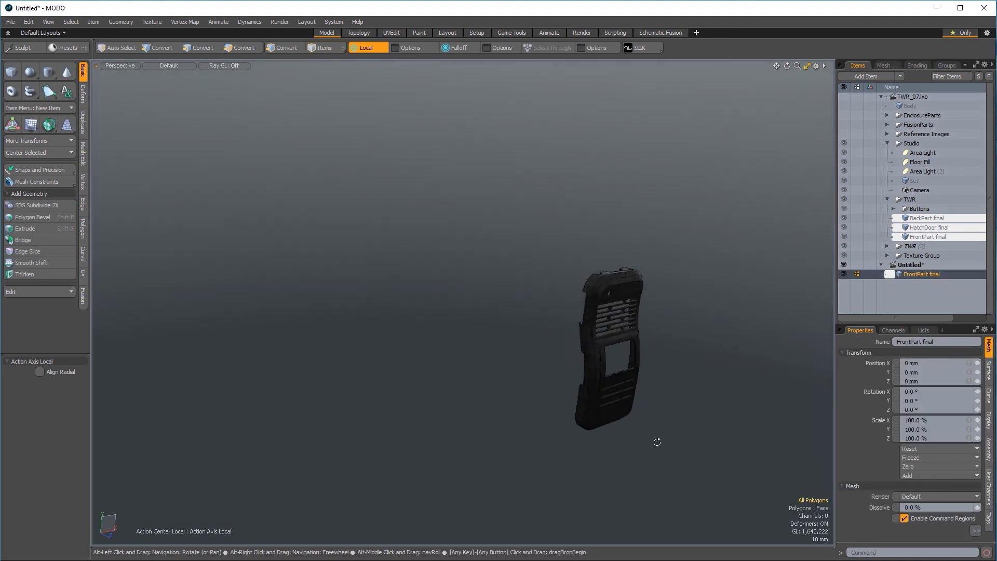
{"action": "left_click_drag", "start_coordinate": [656, 441], "coordinate": [647, 349], "text": "alt"}
{"action": "left_click_drag", "start_coordinate": [648, 349], "coordinate": [578, 353], "text": "alt+shift"}
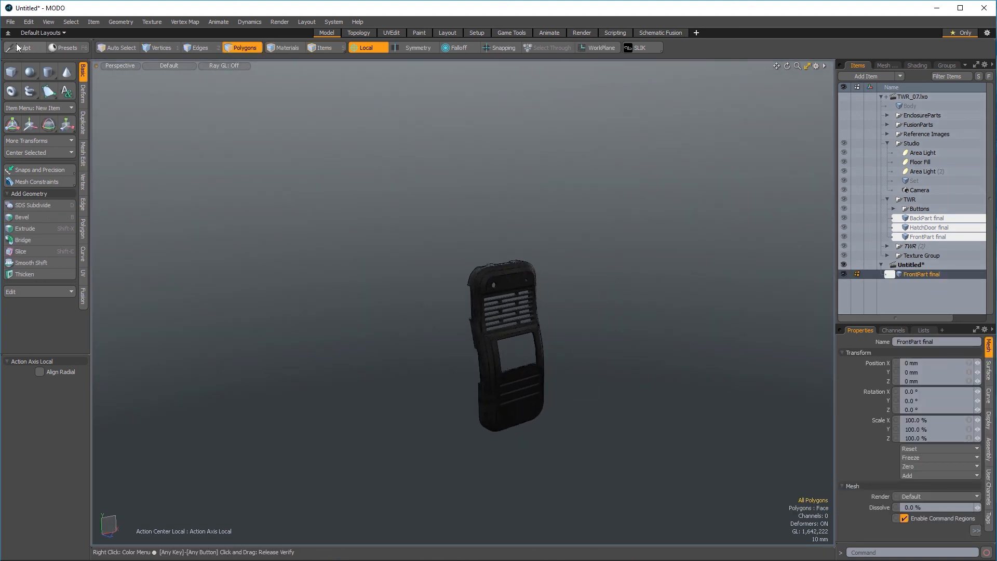
Step: Export the front part as a Stereolithography STL file named FrontPiece into the Exports folder under MODO for ID > Content
{"action": "left_click", "coordinate": [10, 22]}
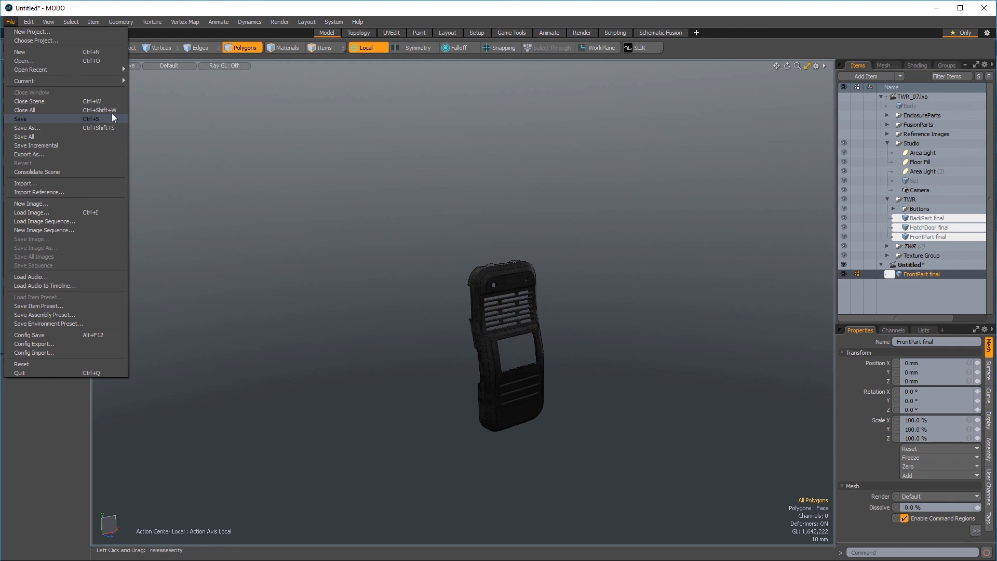
{"action": "left_click", "coordinate": [53, 152]}
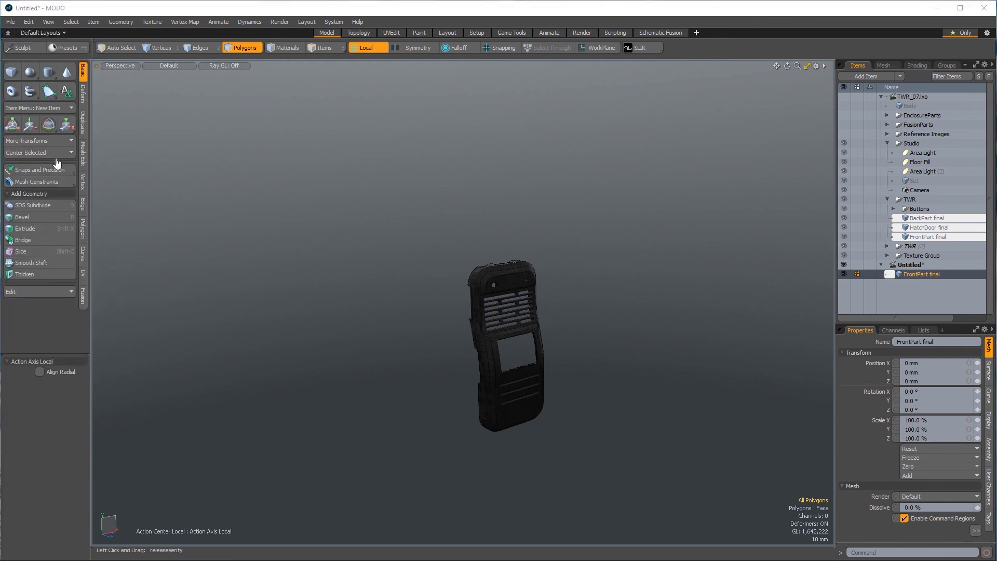
{"action": "left_click", "coordinate": [118, 260]}
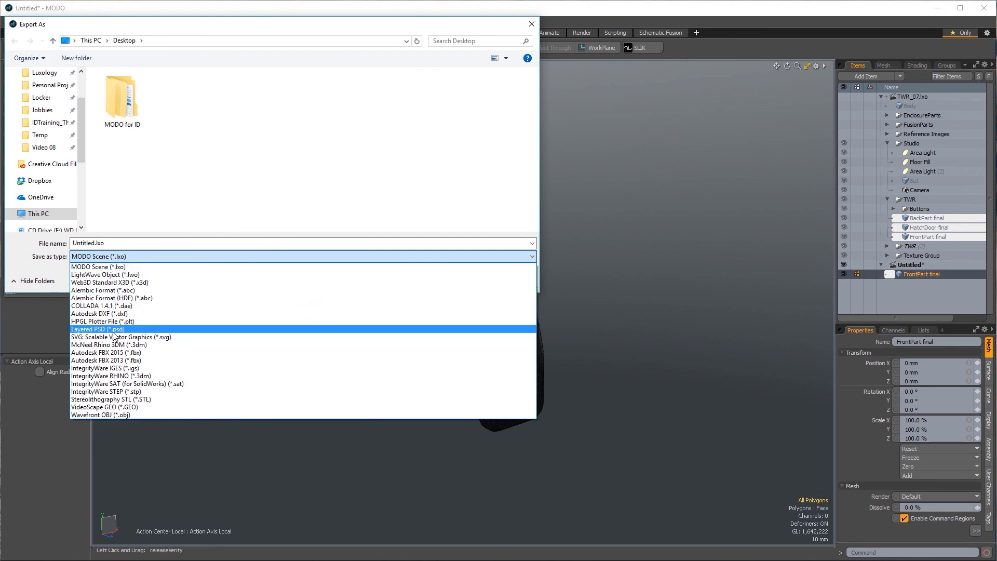
{"action": "left_click", "coordinate": [135, 400]}
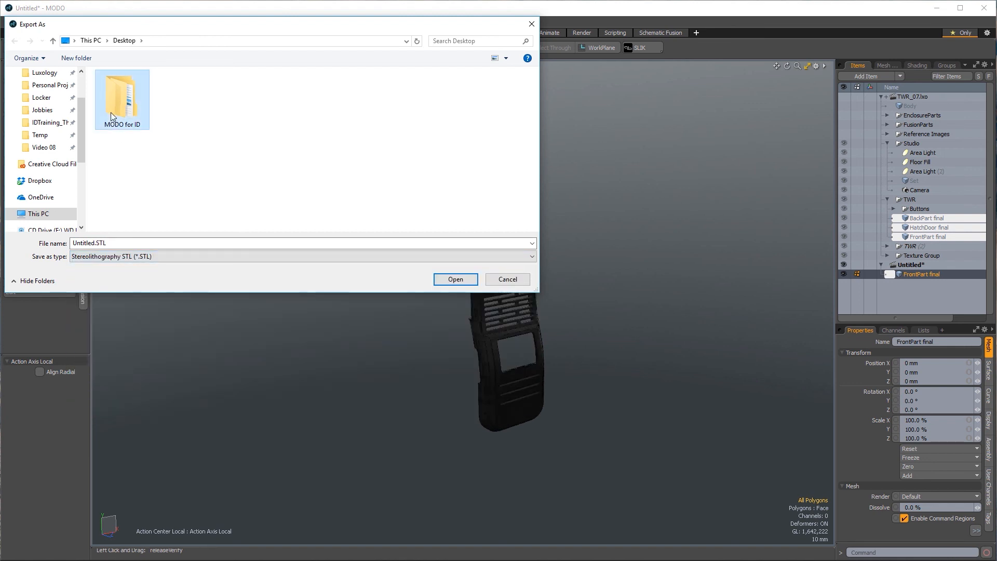
{"action": "double_click", "coordinate": [136, 90]}
{"action": "double_click", "coordinate": [137, 90]}
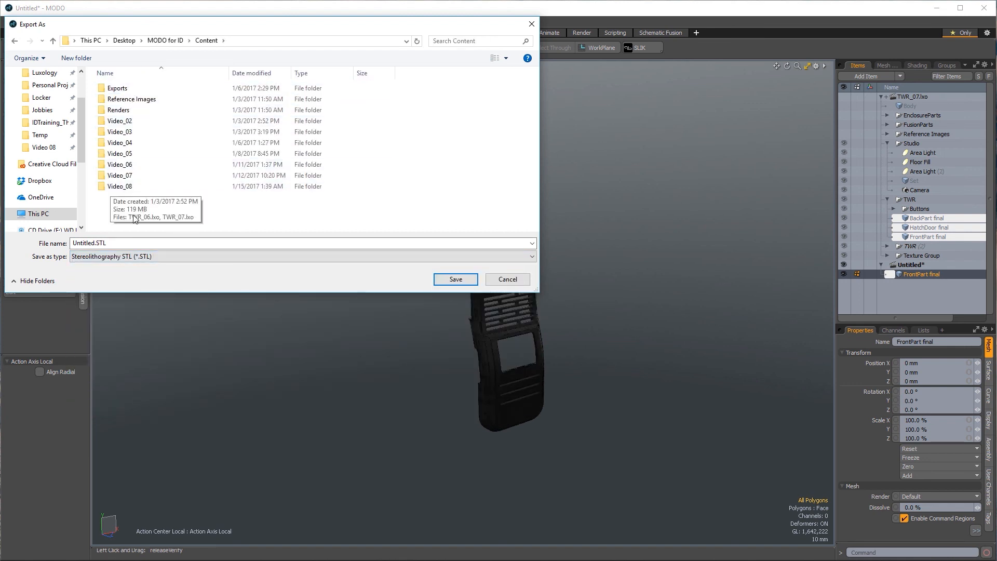
{"action": "double_click", "coordinate": [135, 88]}
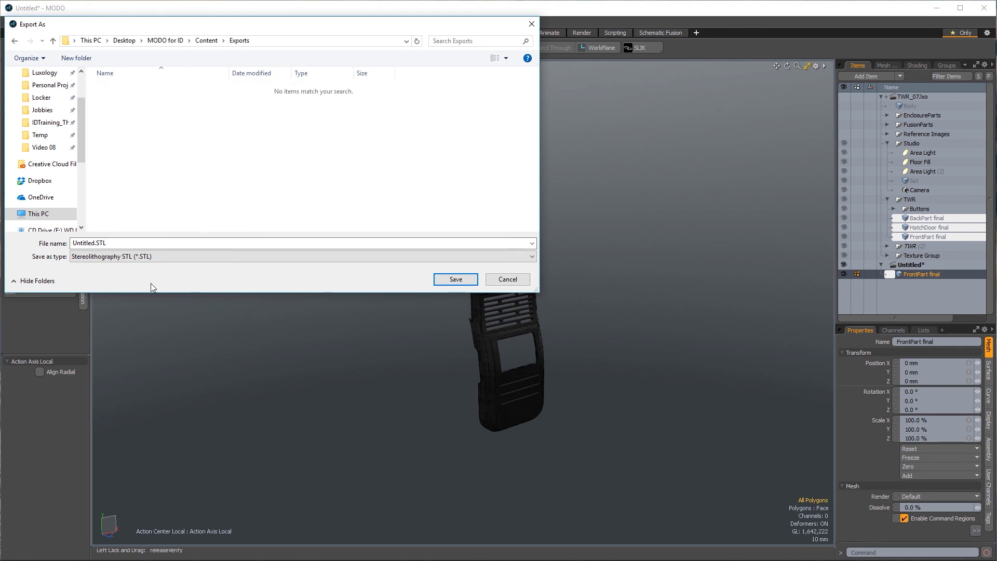
{"action": "left_click", "coordinate": [116, 243]}
{"action": "type", "text": "FrontPiece"}
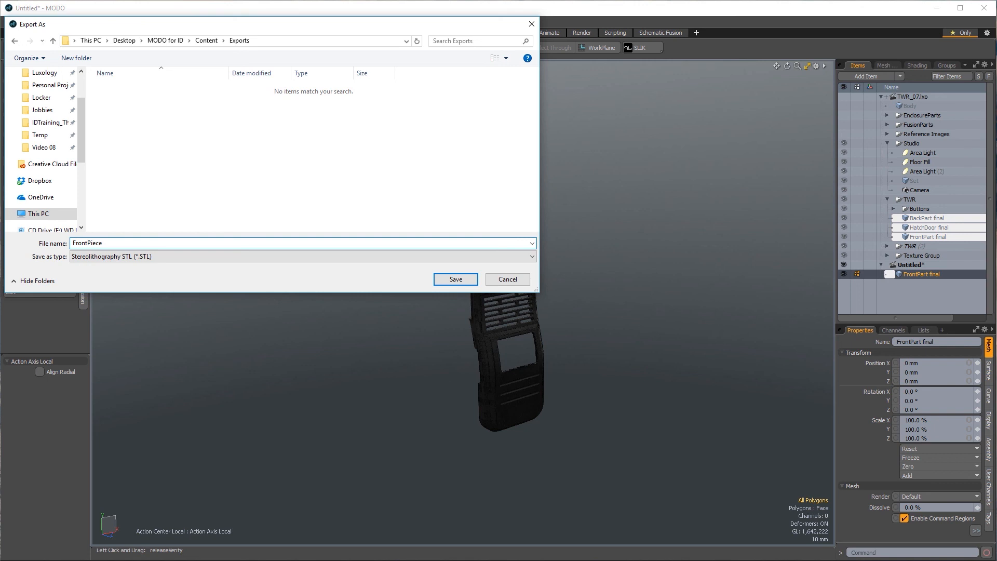
{"action": "key", "text": "Return"}
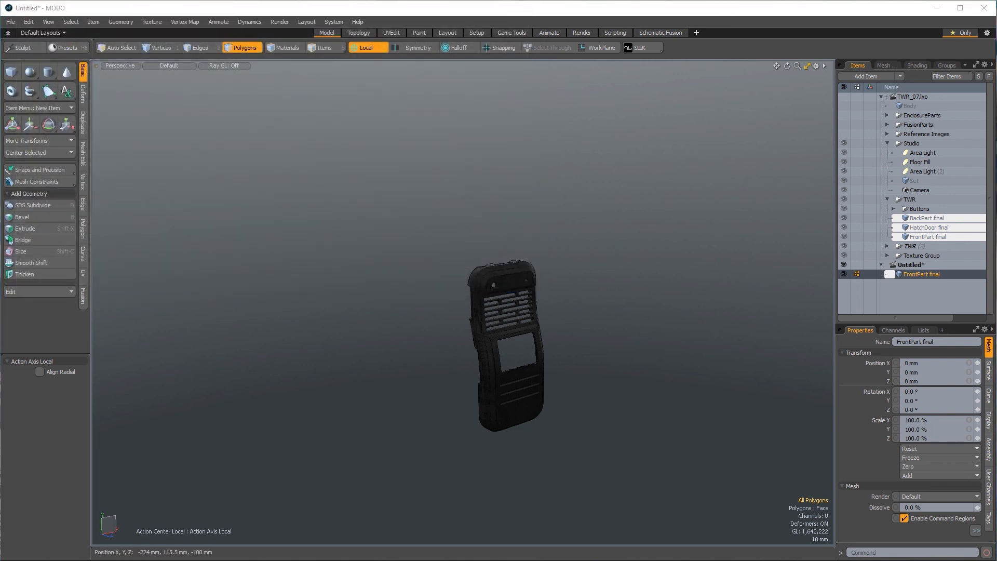
Step: Switch to File Explorer and browse to MODO for ID > Content > Exports to check the exported STL file
{"action": "left_click_drag", "start_coordinate": [0, 204], "coordinate": [427, 146]}
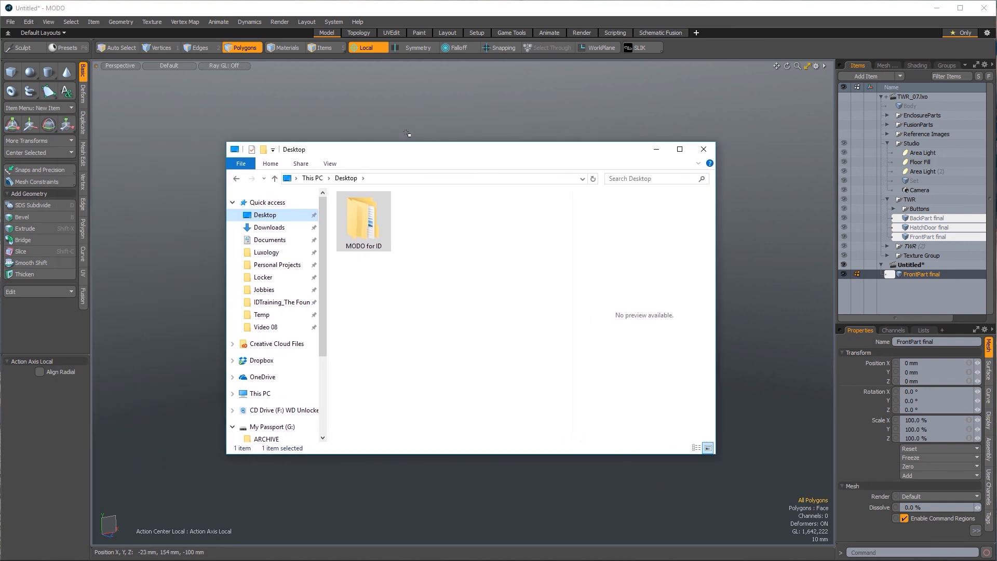
{"action": "double_click", "coordinate": [378, 217]}
{"action": "double_click", "coordinate": [391, 209]}
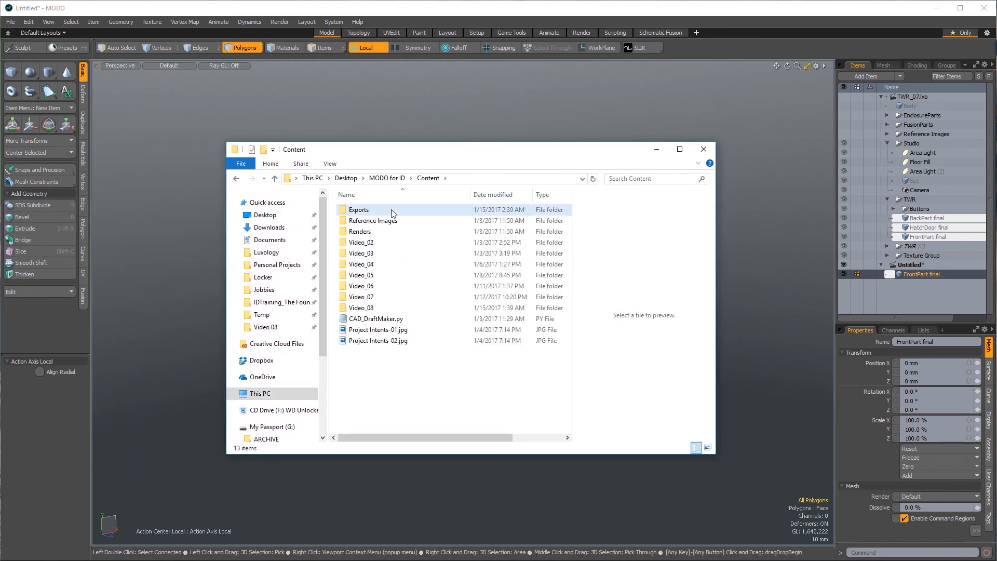
{"action": "double_click", "coordinate": [392, 211]}
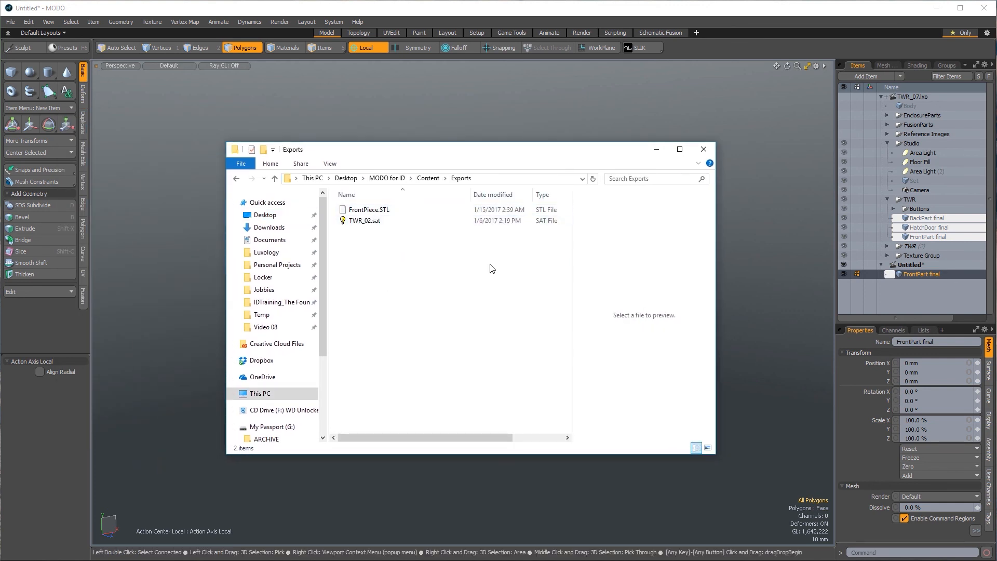